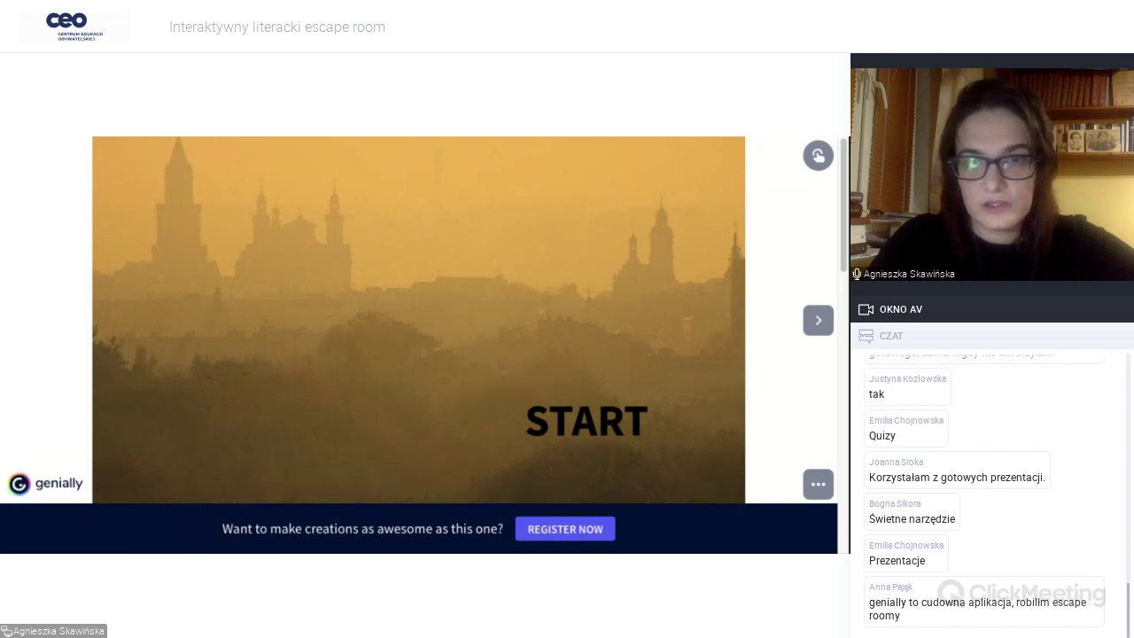
Go through the Lublin poets game from the START screen past the instructions and street scenes to the letter-entry slide.
key("Right")
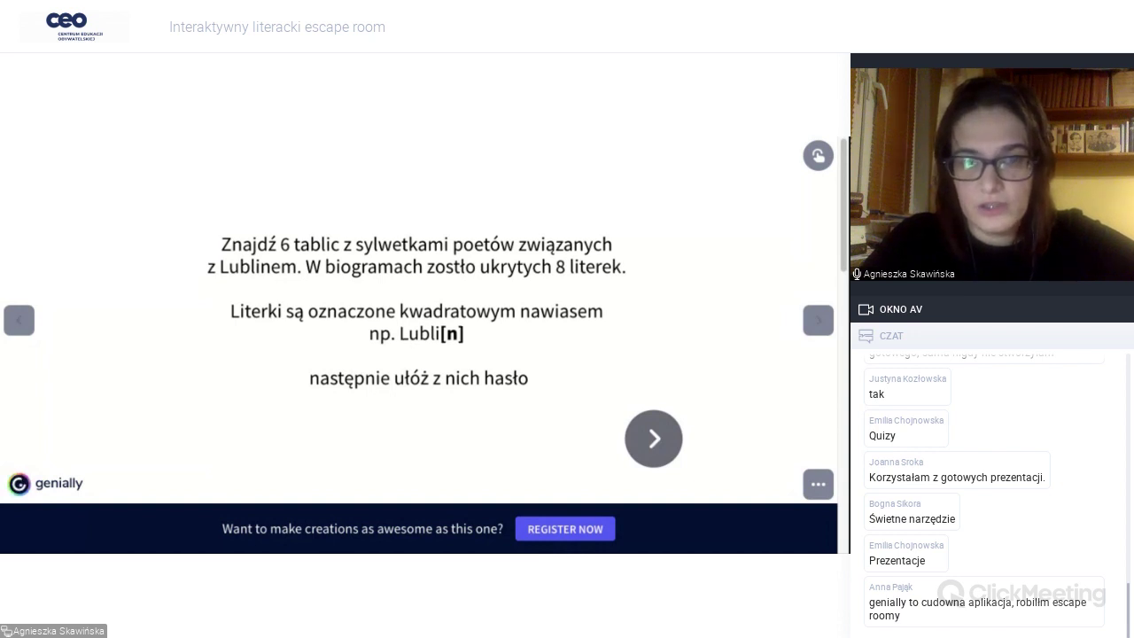
left_click(652, 438)
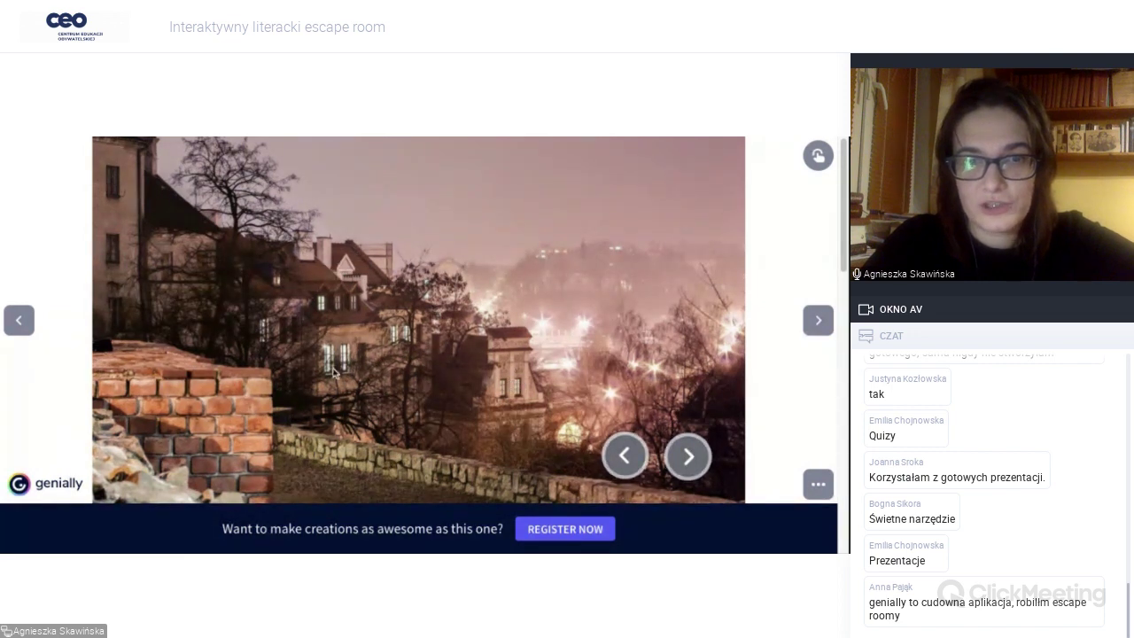
left_click(689, 458)
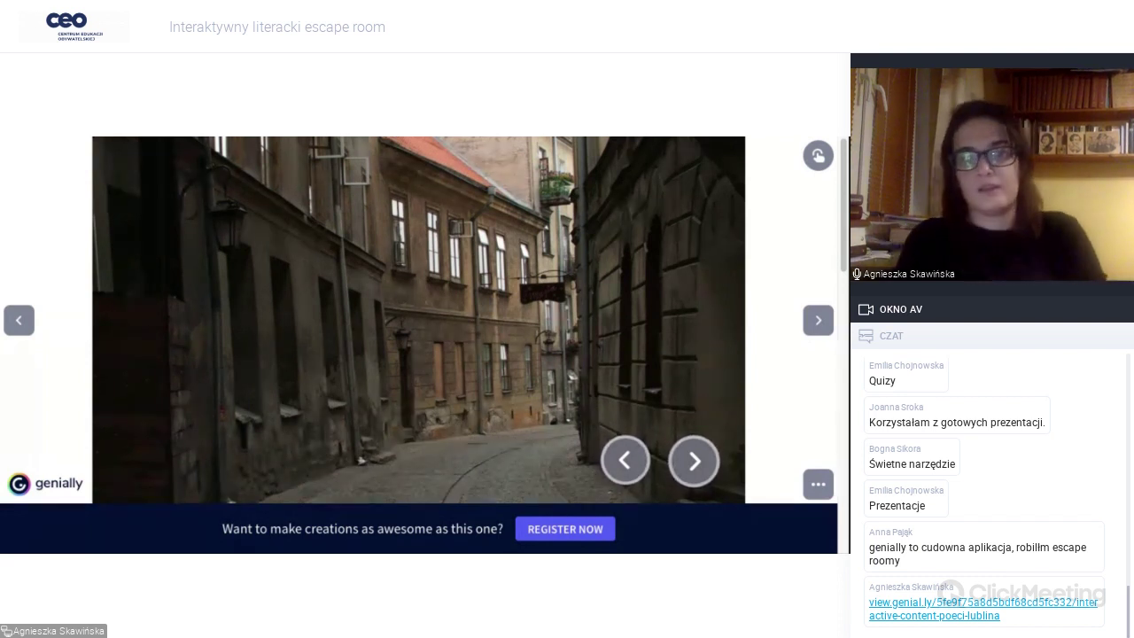
left_click(695, 468)
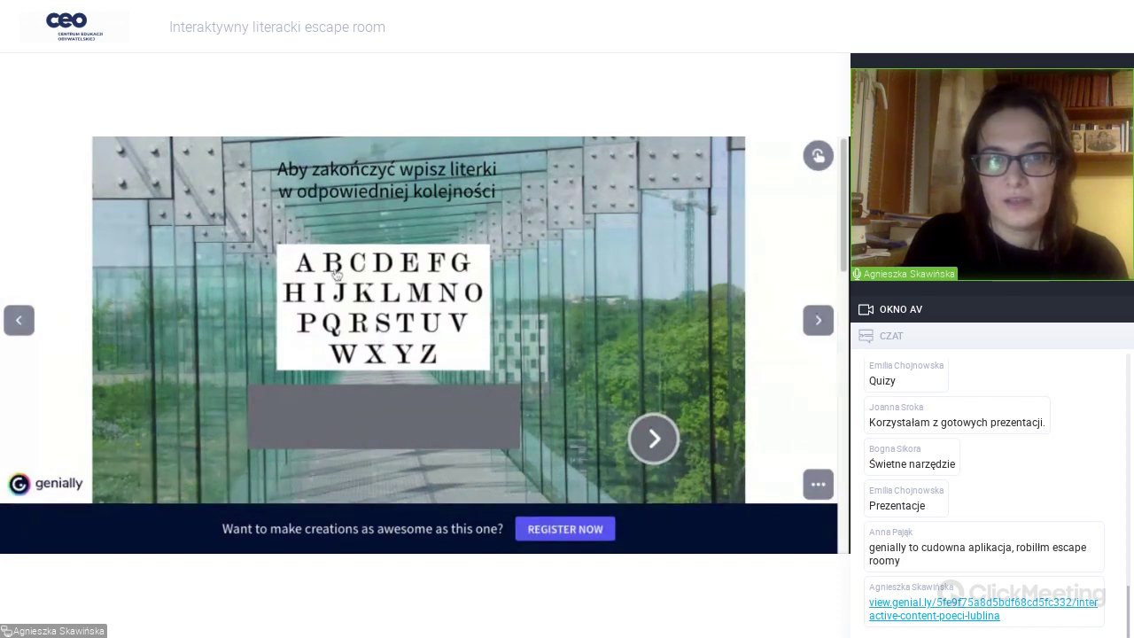
left_click(425, 307)
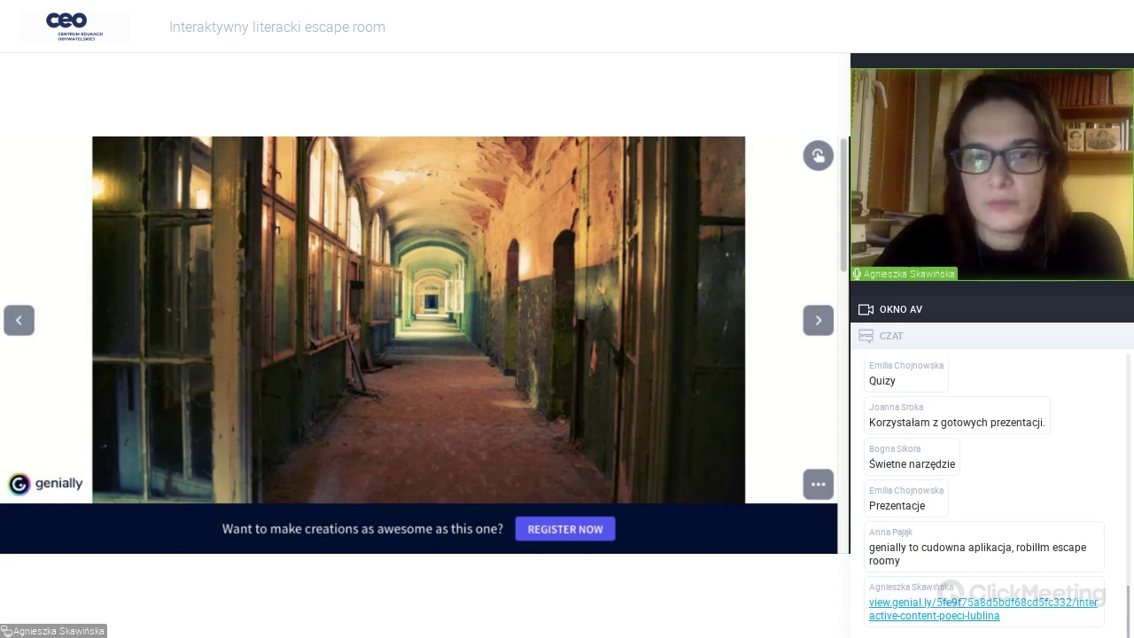
Enter the empty white room from the corridor, inspect its open door and floor hole for clues, and leave the room.
left_click(351, 349)
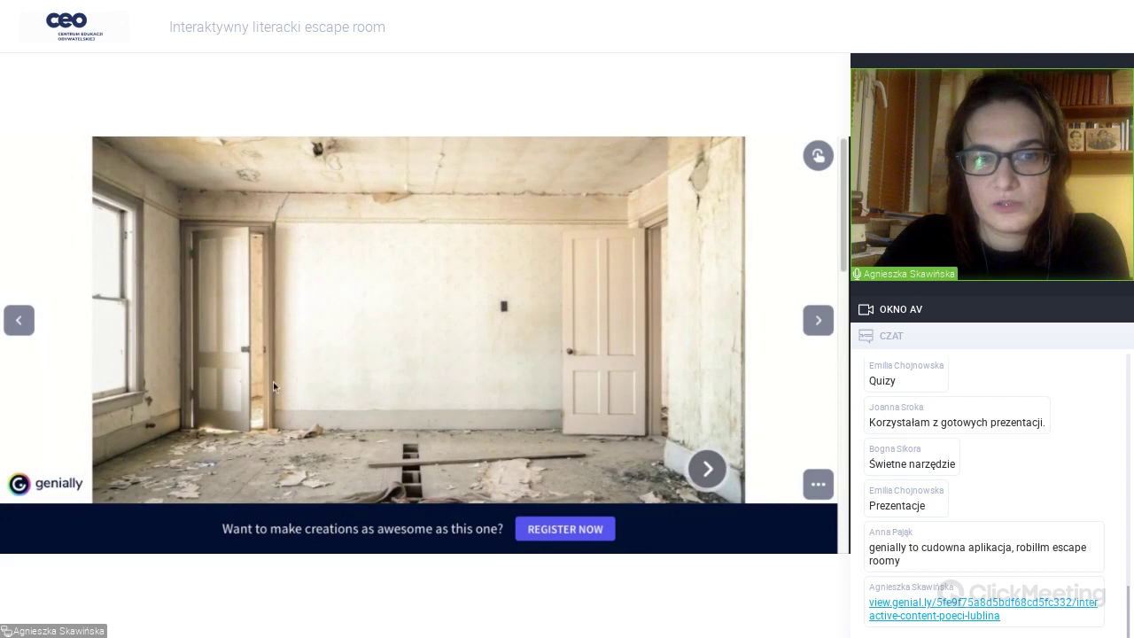
mouse_move(247, 347)
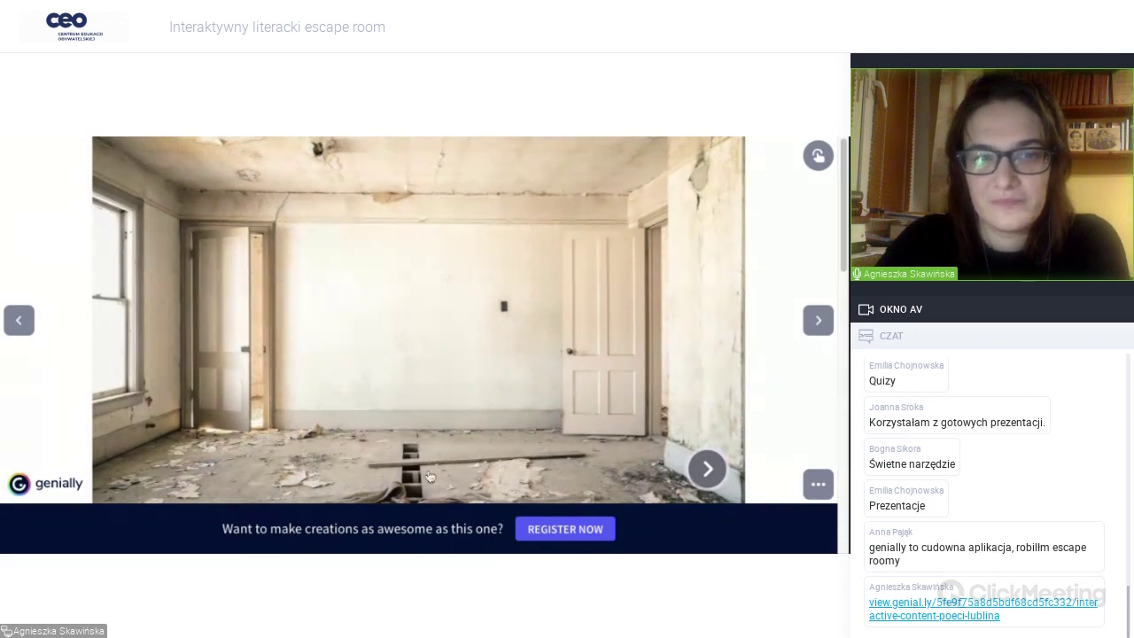
mouse_move(410, 478)
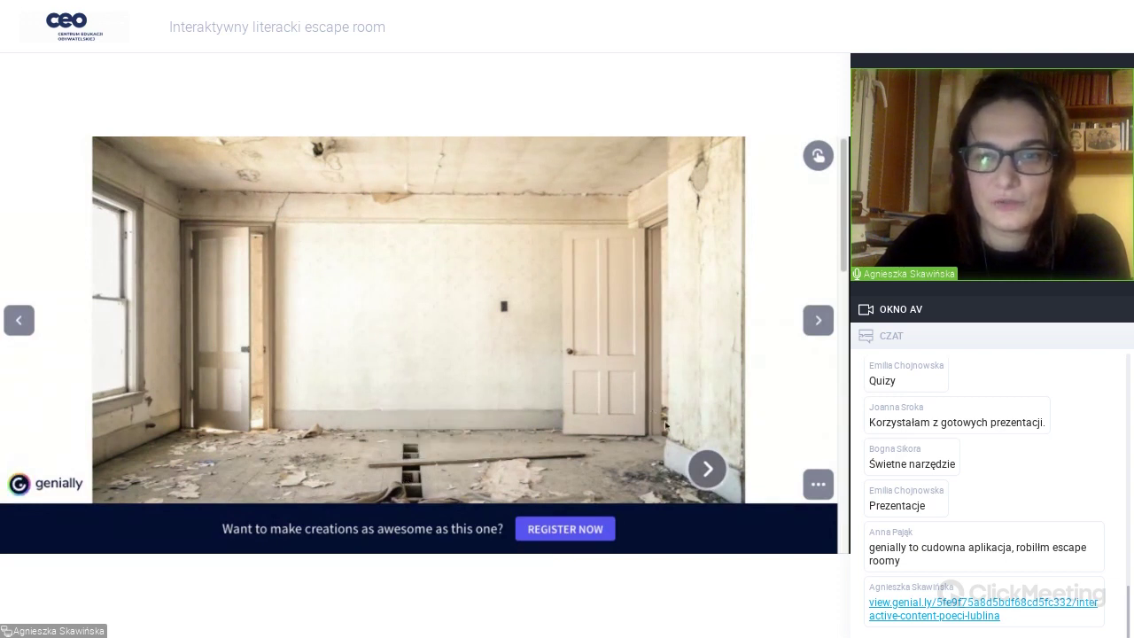
left_click(707, 468)
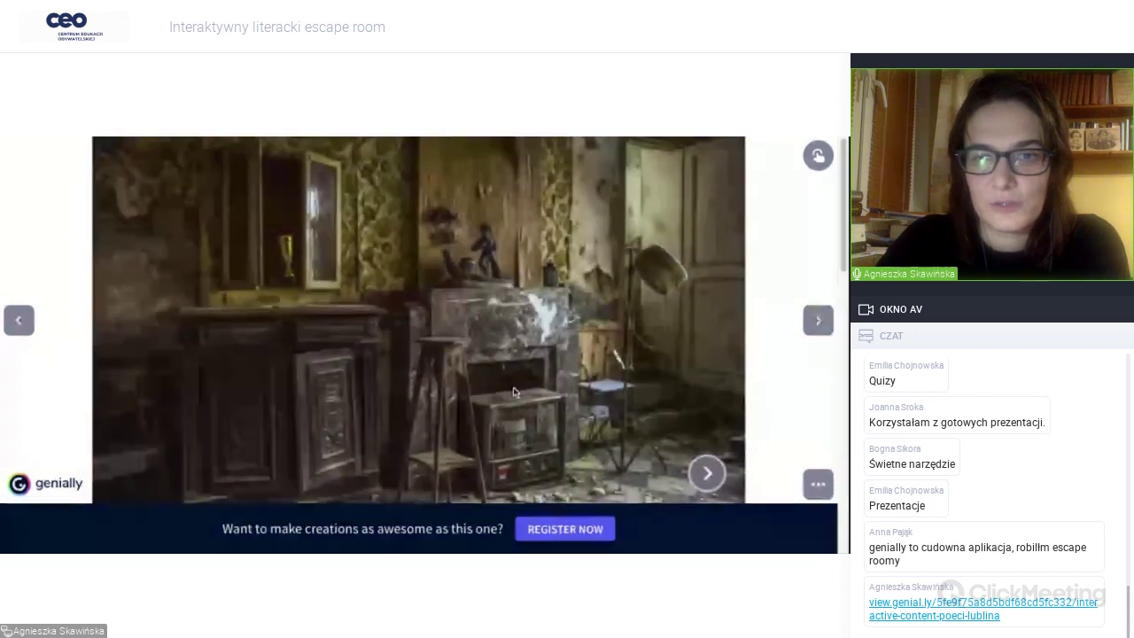
Reveal the heater's quote and the Morse code newspaper in the fireplace room, visit the armchair room, and leave.
mouse_move(518, 424)
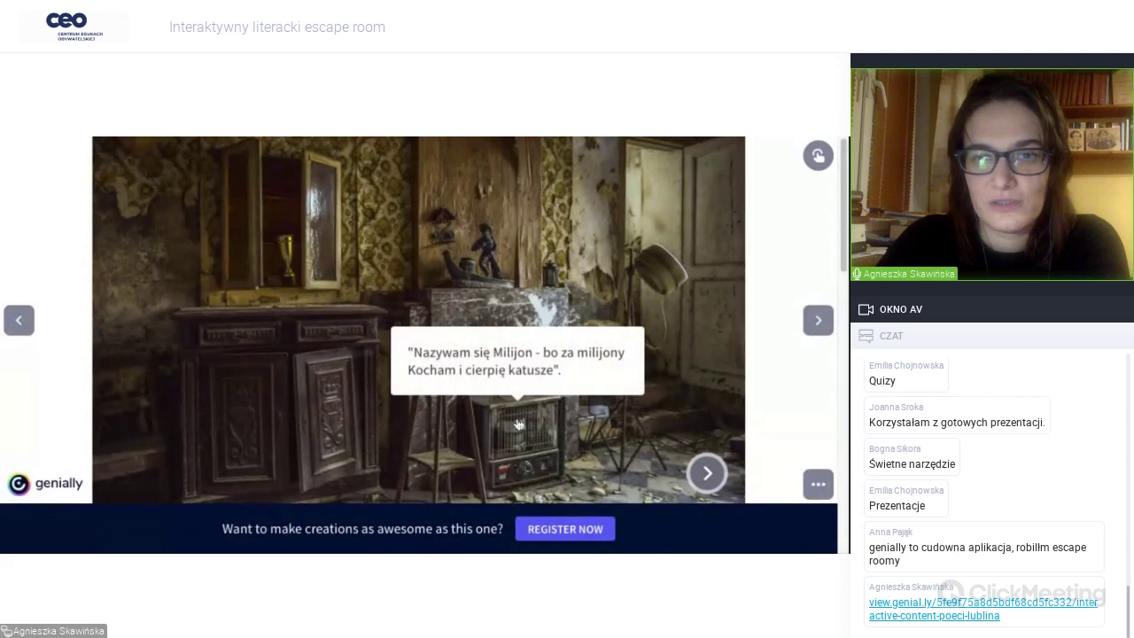
left_click(594, 424)
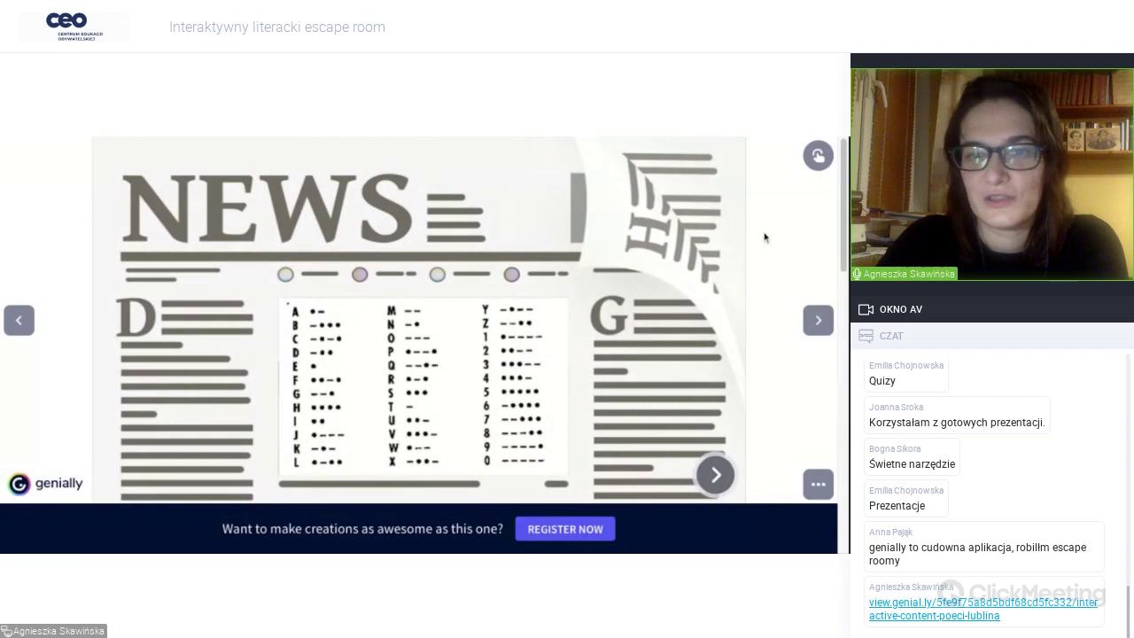
left_click(717, 478)
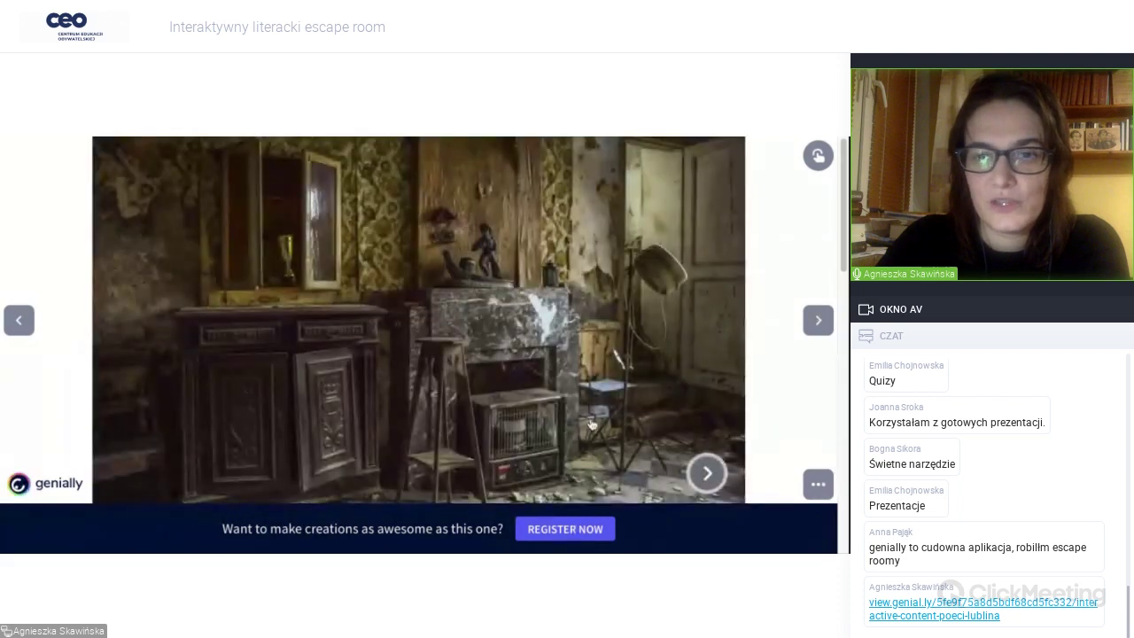
left_click(398, 367)
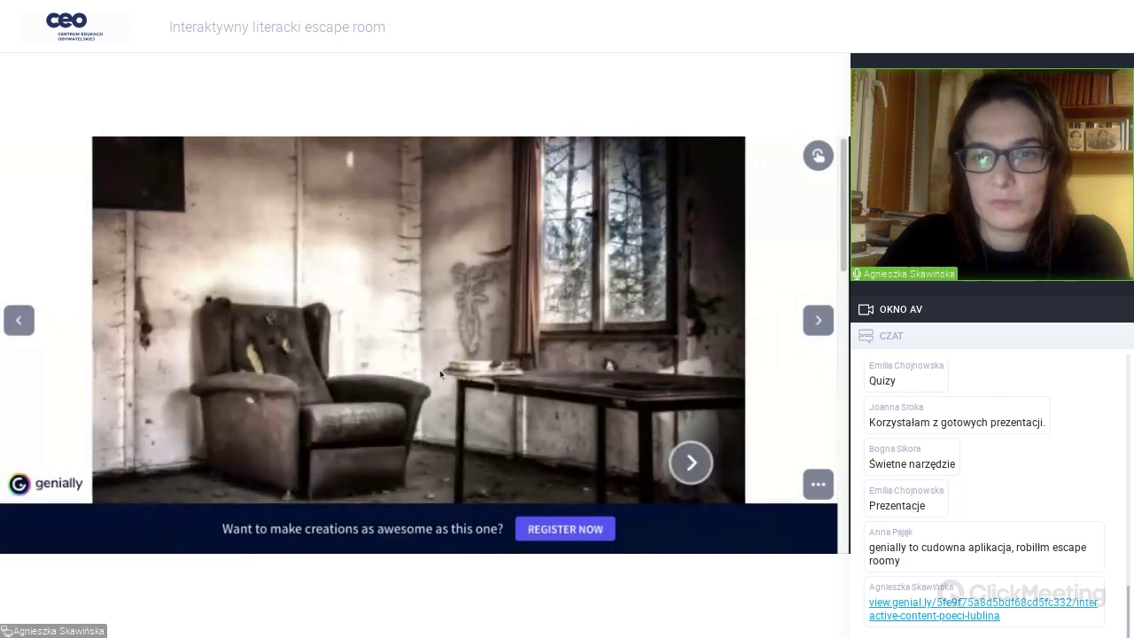
left_click(688, 461)
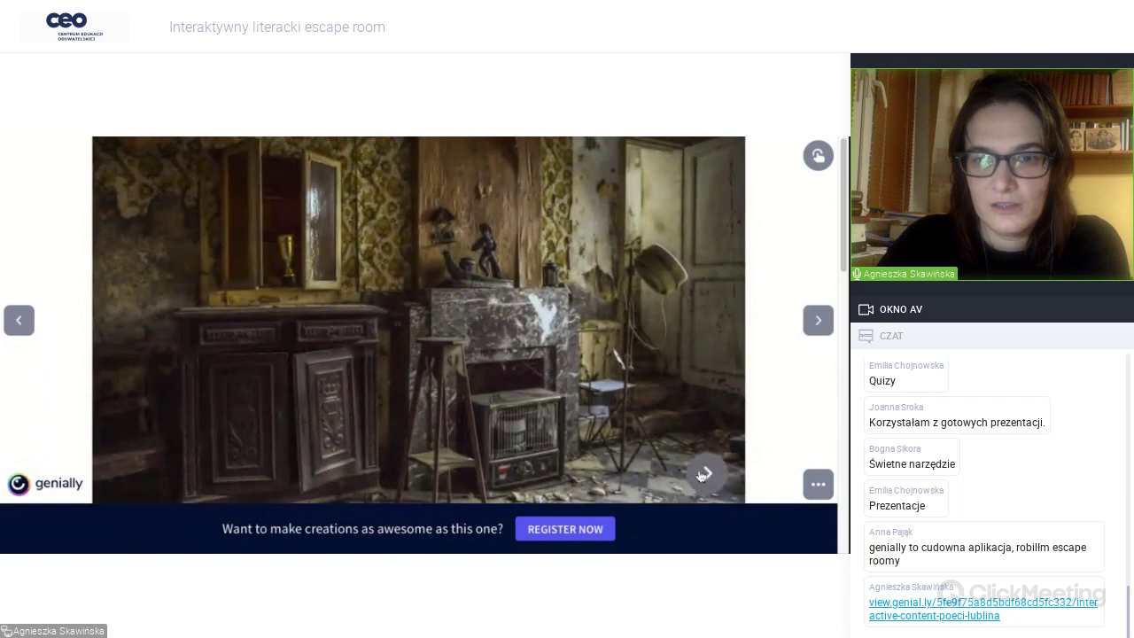
left_click(705, 474)
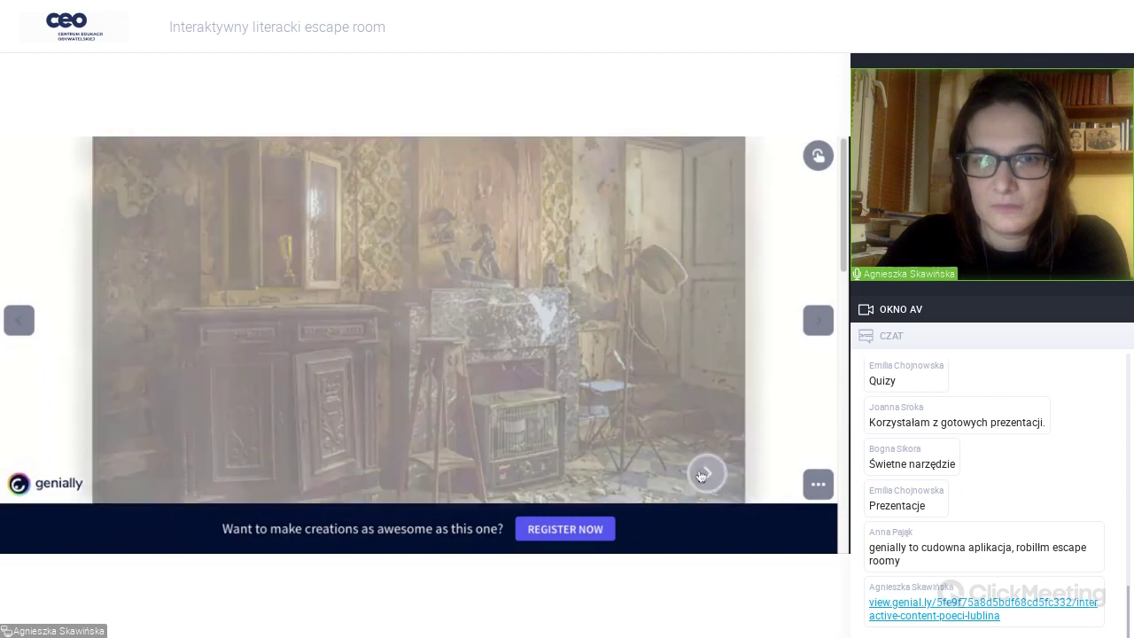
Enter the attic room, view its quiz question about Tomasz Zan's society, and return to the corridor.
left_click(507, 357)
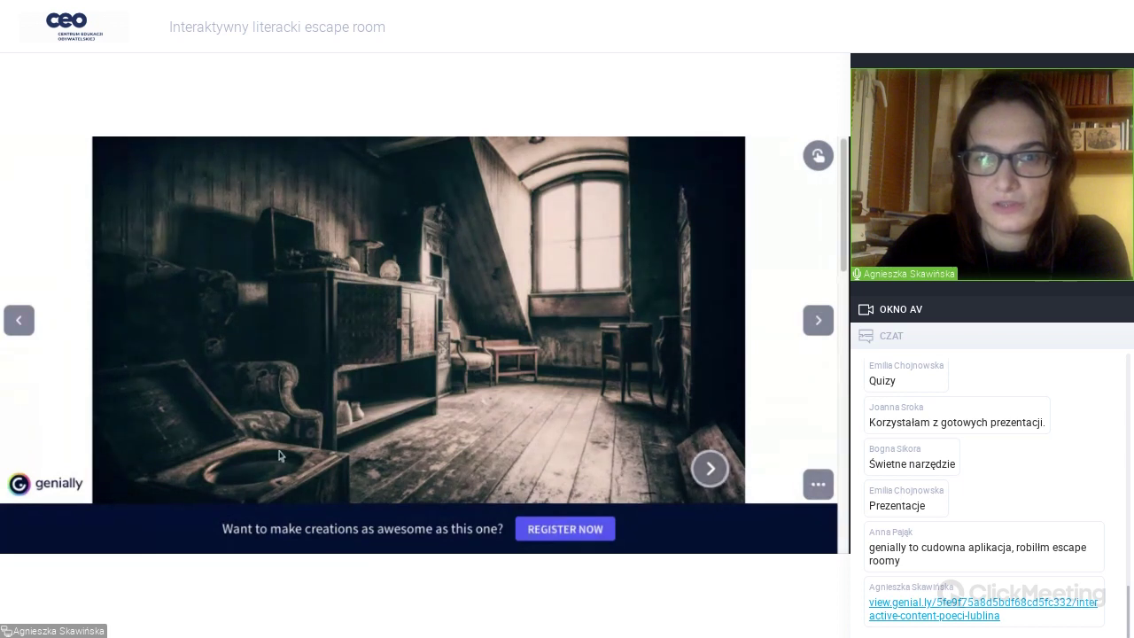
left_click(353, 419)
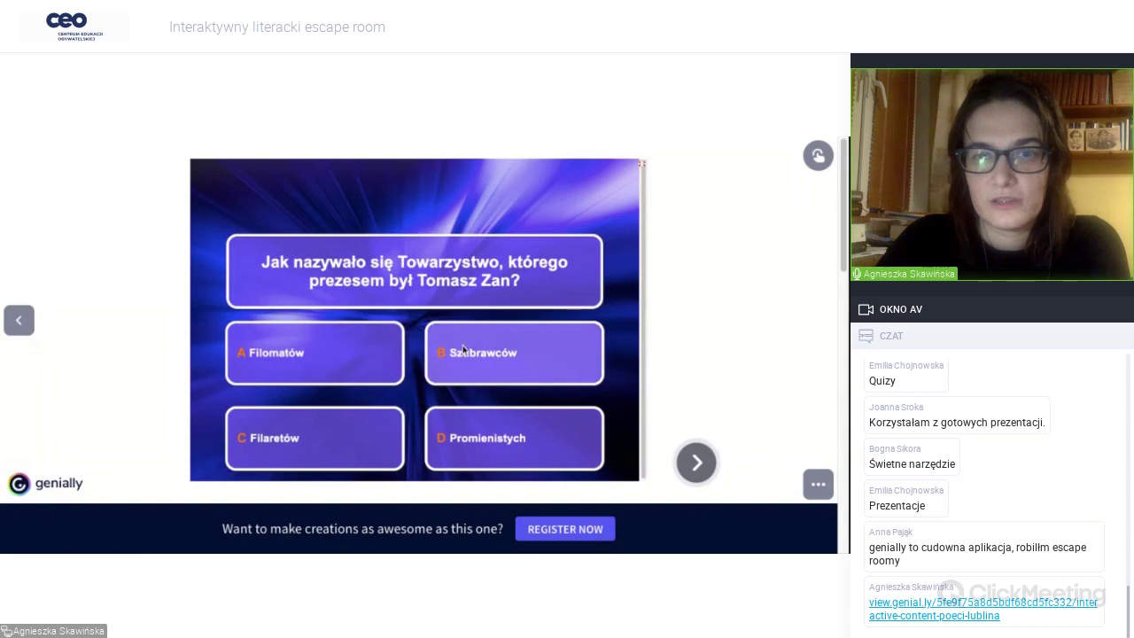
left_click(696, 462)
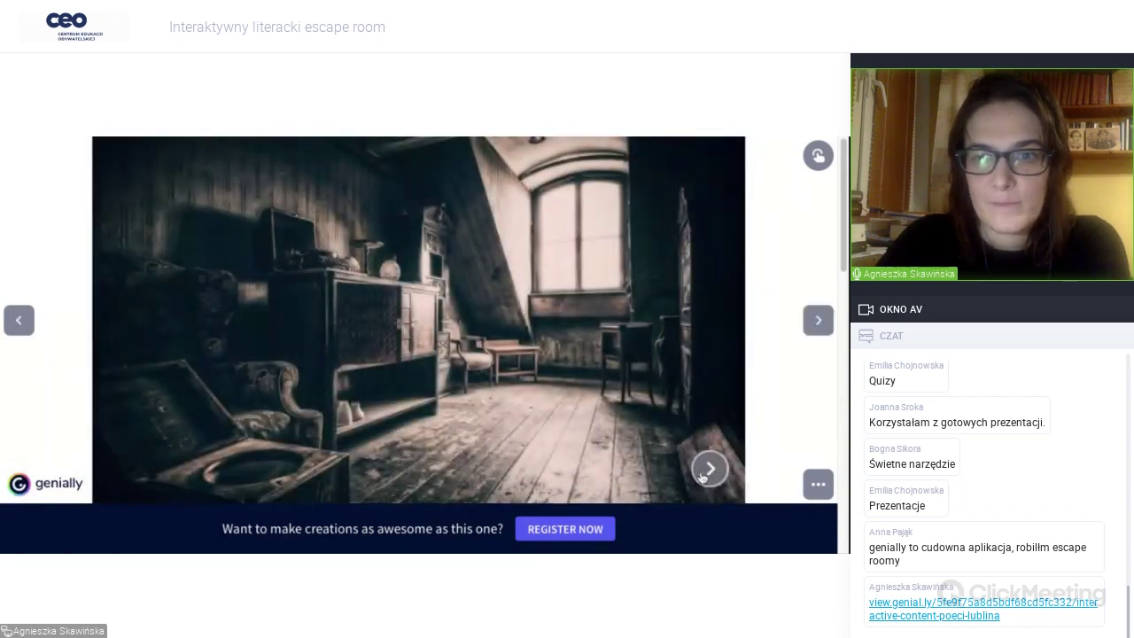
left_click(709, 467)
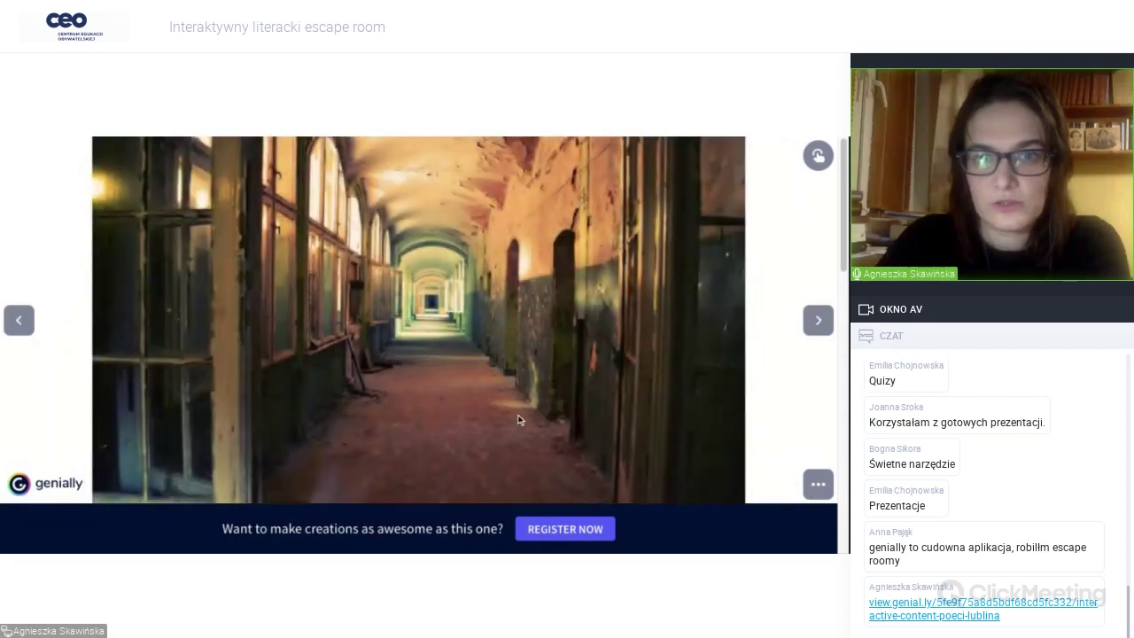
Go through the corridor's far end into the book tunnel, view the book-framed door puzzle, and go back.
left_click(433, 311)
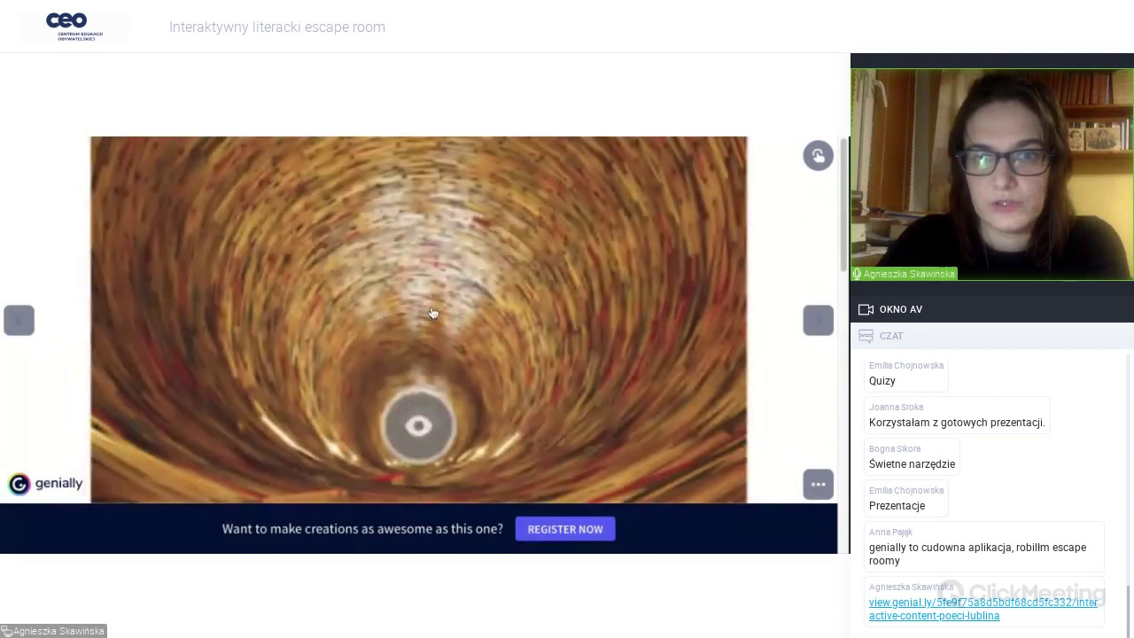
left_click(416, 424)
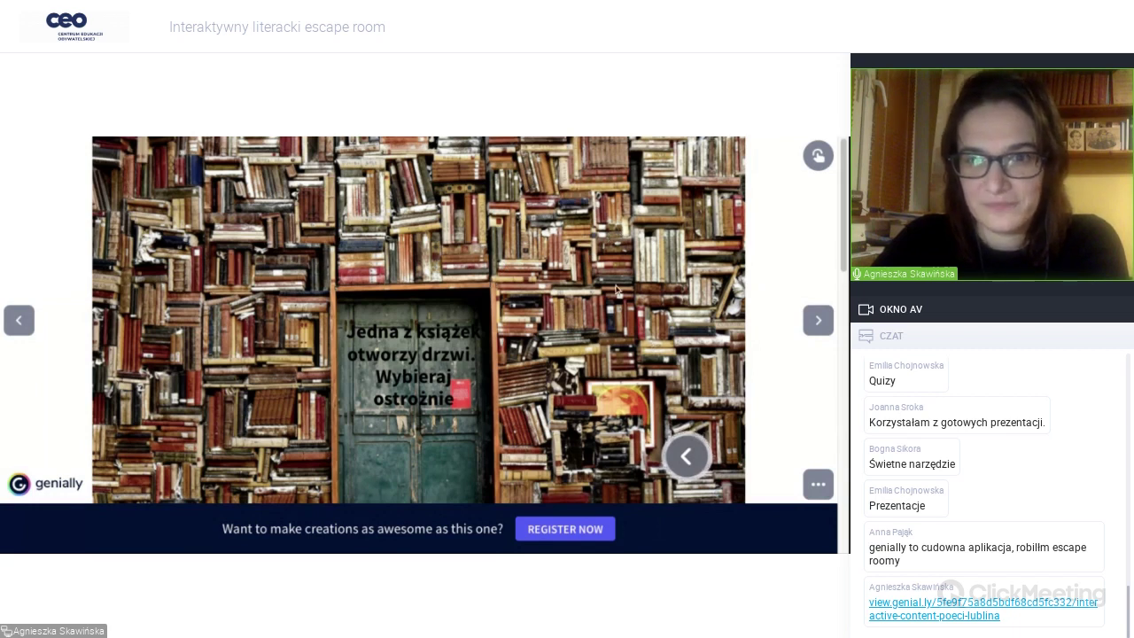
left_click(687, 458)
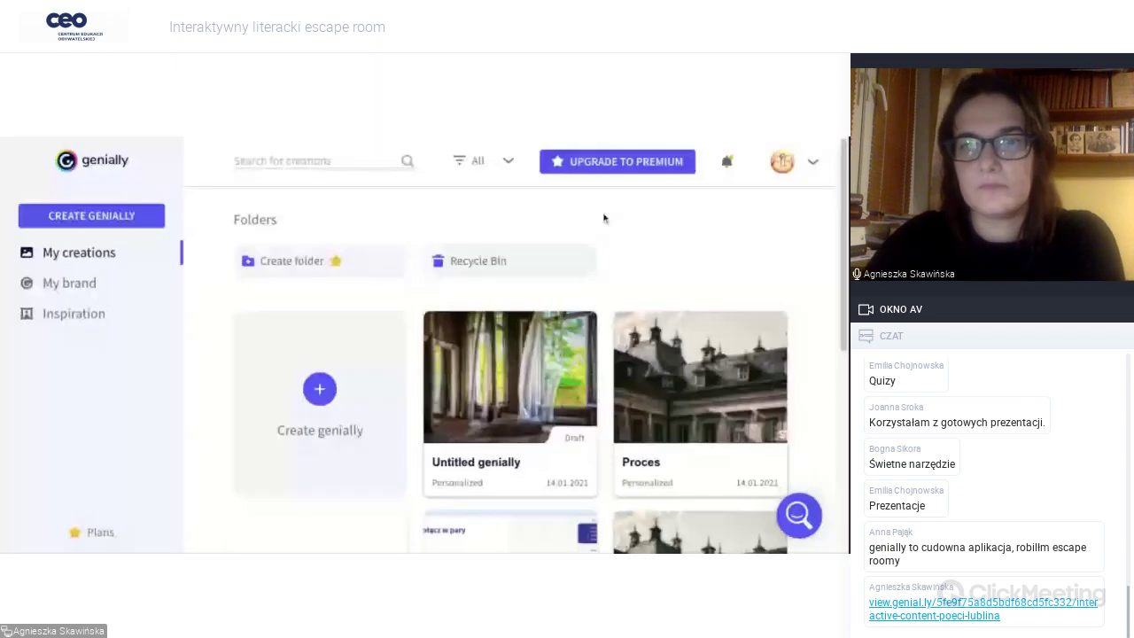
Log out of the Genially account and open the login page again.
left_click(807, 163)
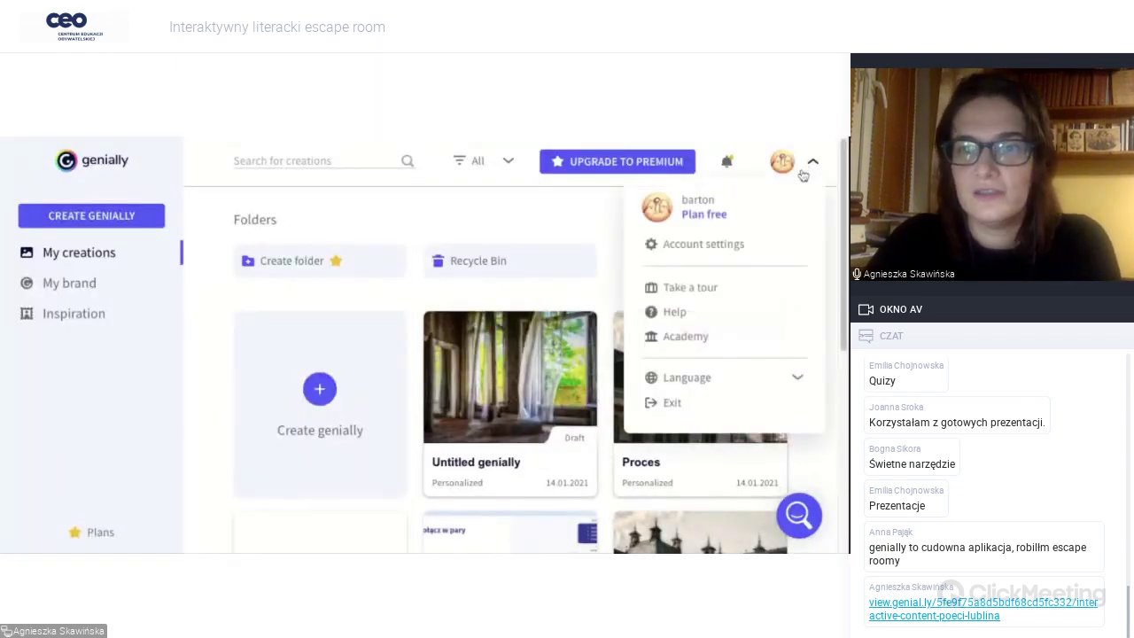
left_click(678, 401)
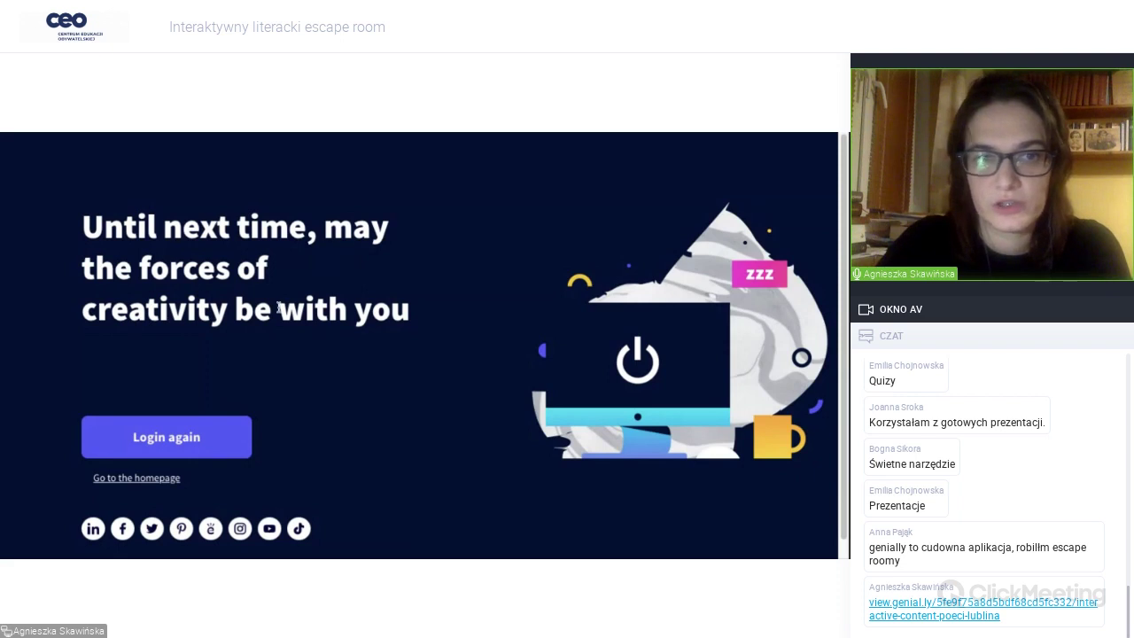
left_click(177, 445)
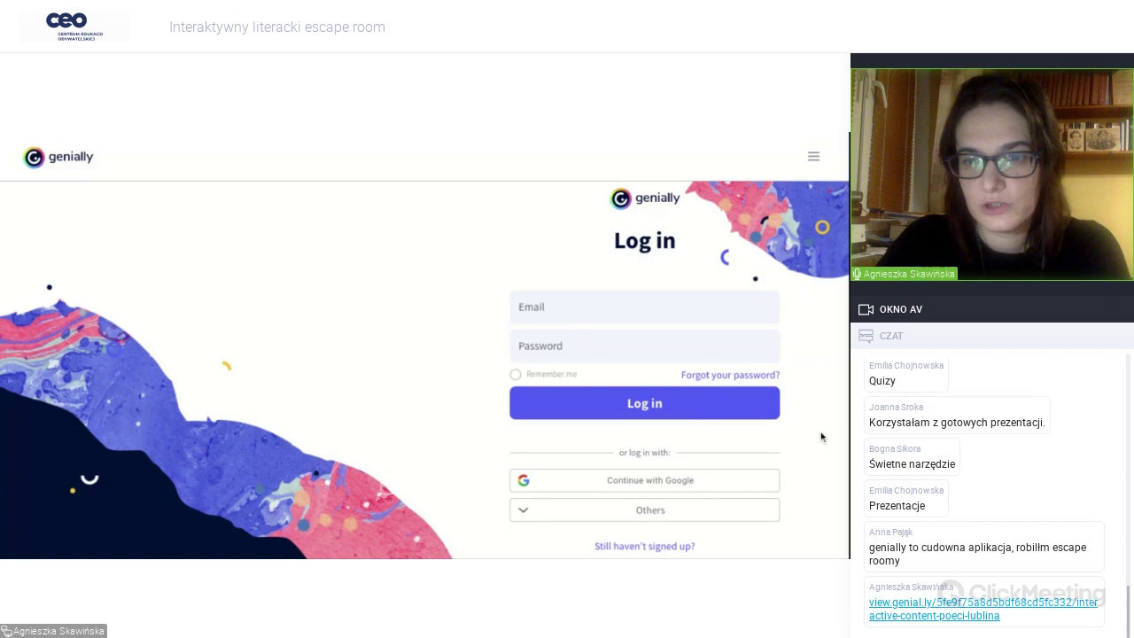
View the other login providers, then log in with the existing Google account.
left_click(629, 513)
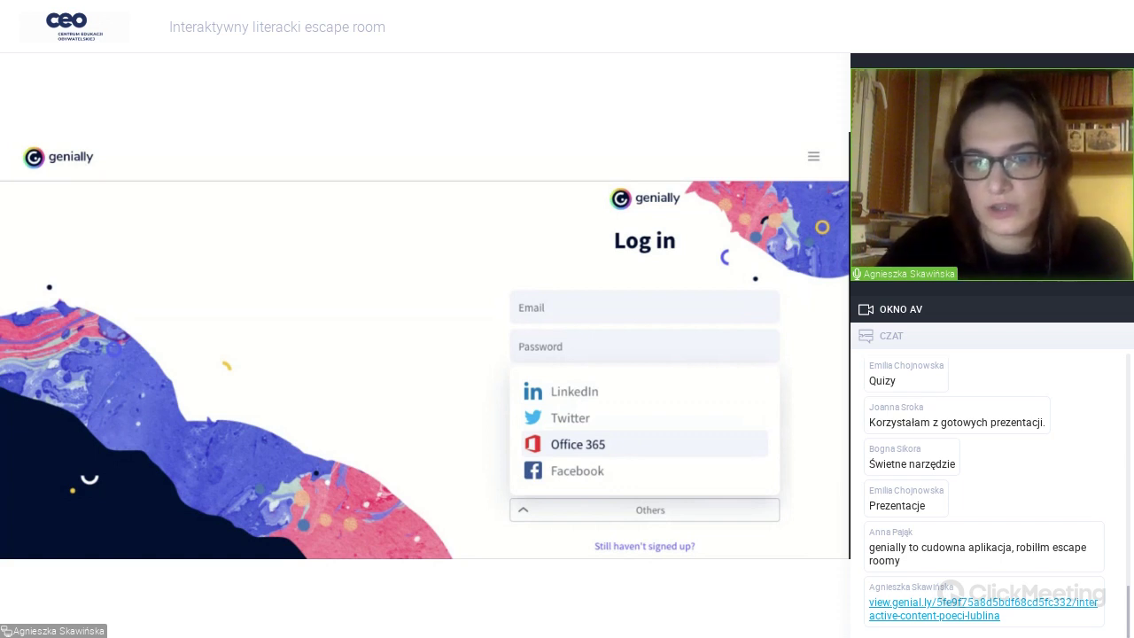
left_click(456, 440)
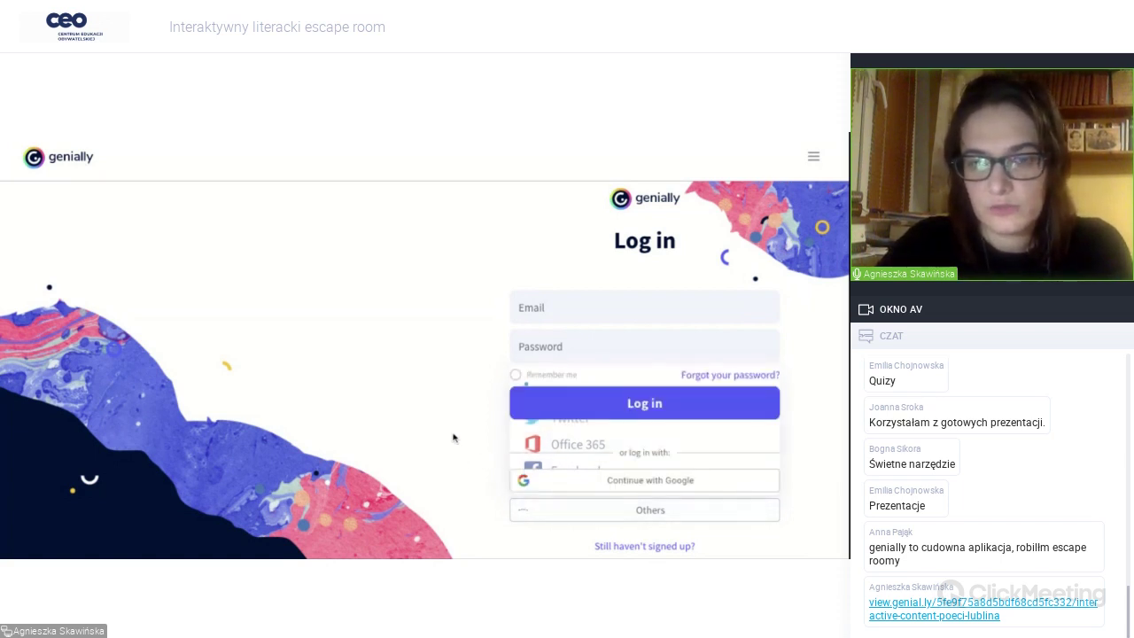
left_click(573, 483)
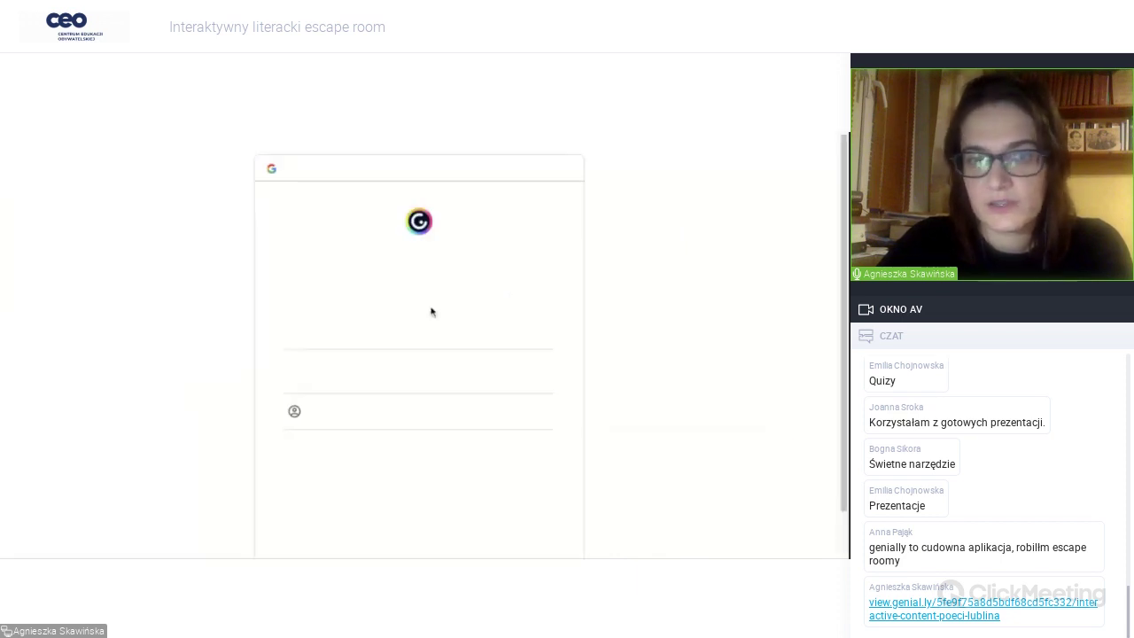
left_click(360, 335)
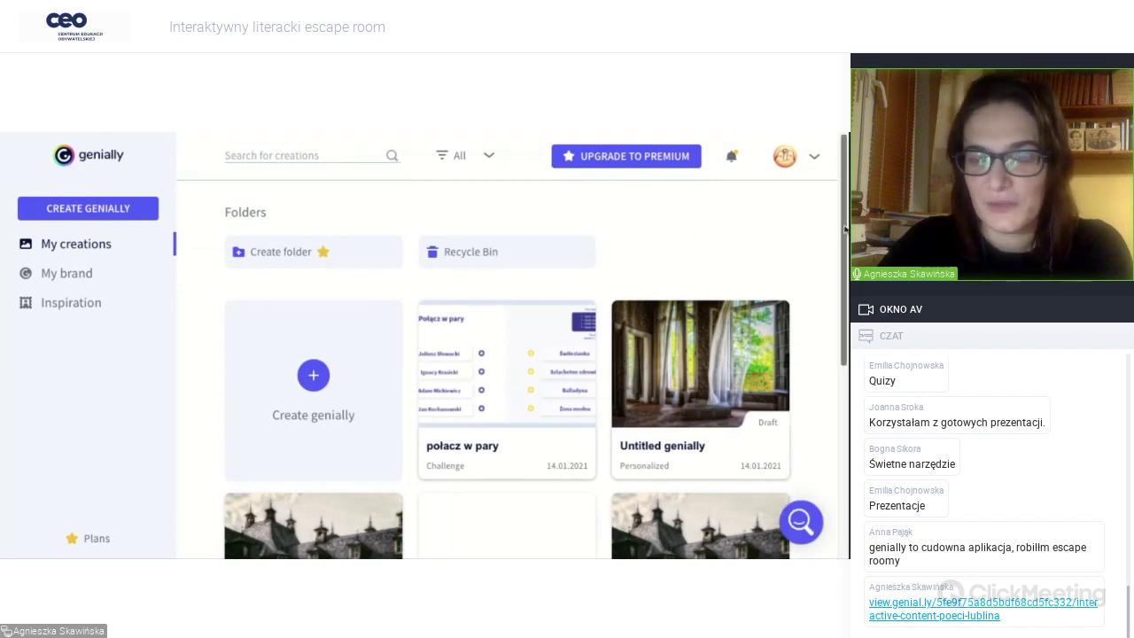
Browse the list of creations, then view the collaborator invitation settings of "połacz w pary" and close them.
scroll(845, 231, "down", 2)
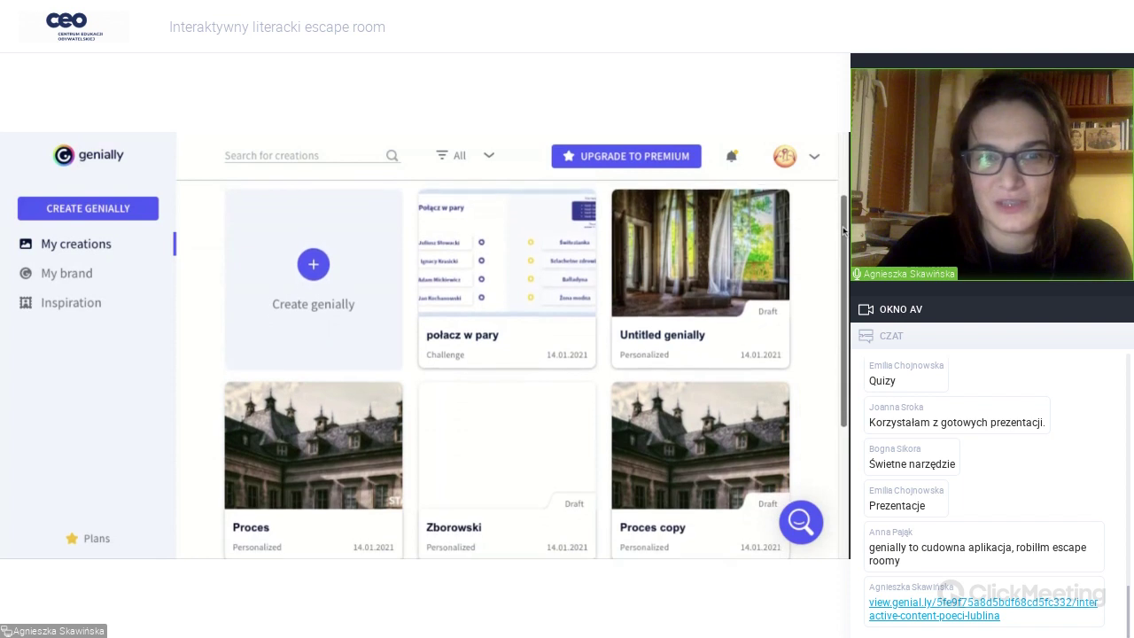
scroll(507, 365, "up", 1)
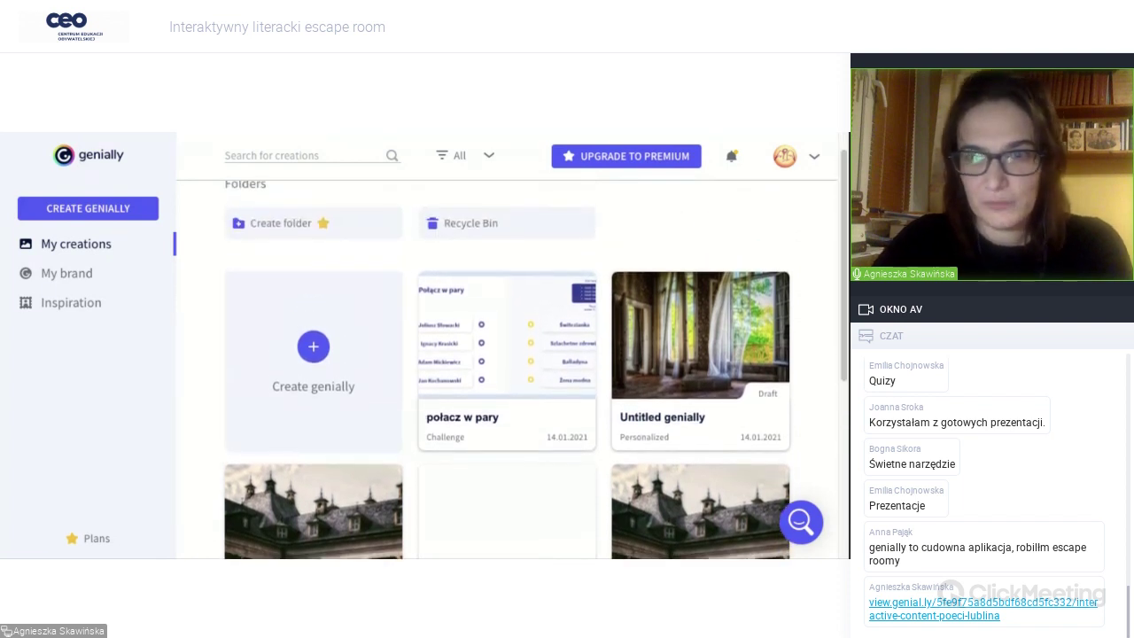
scroll(507, 365, "up", 1)
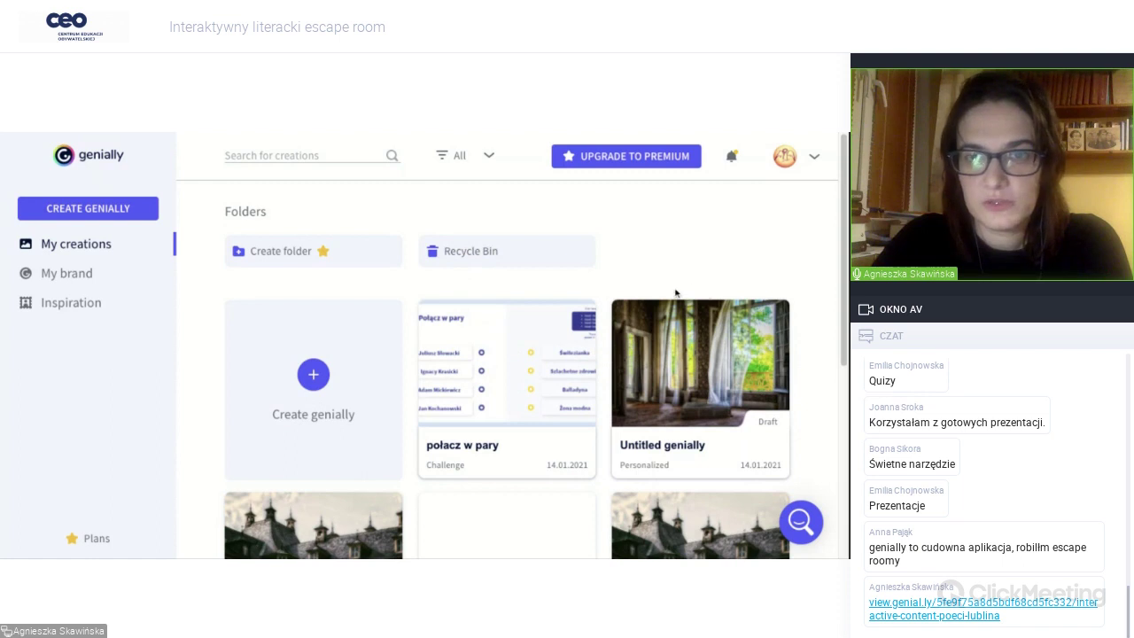
mouse_move(472, 343)
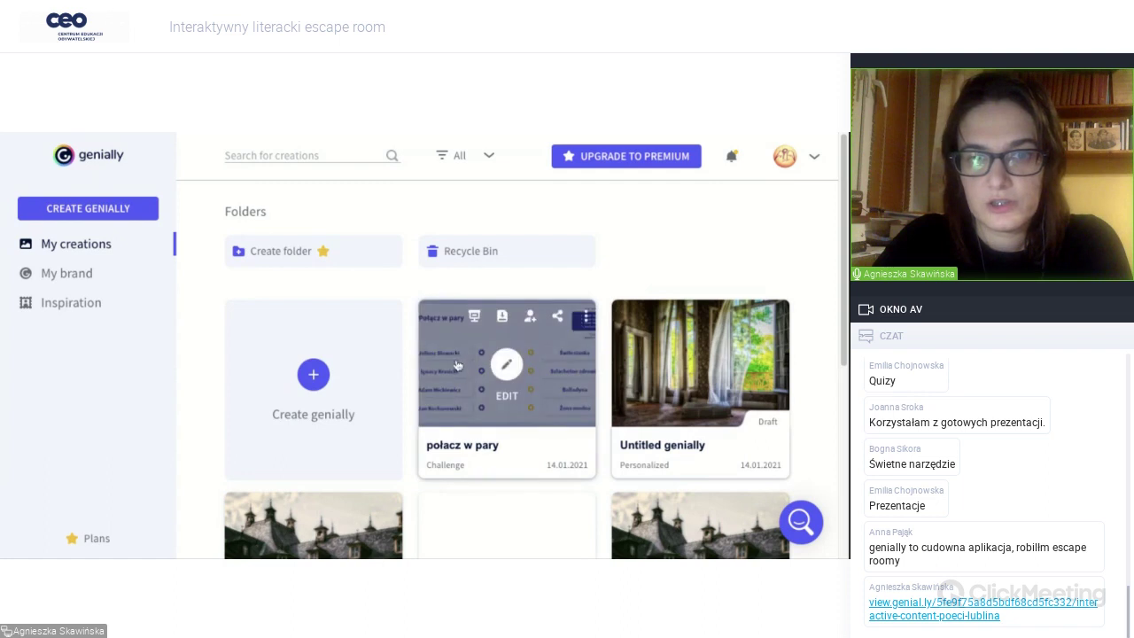
left_click(530, 320)
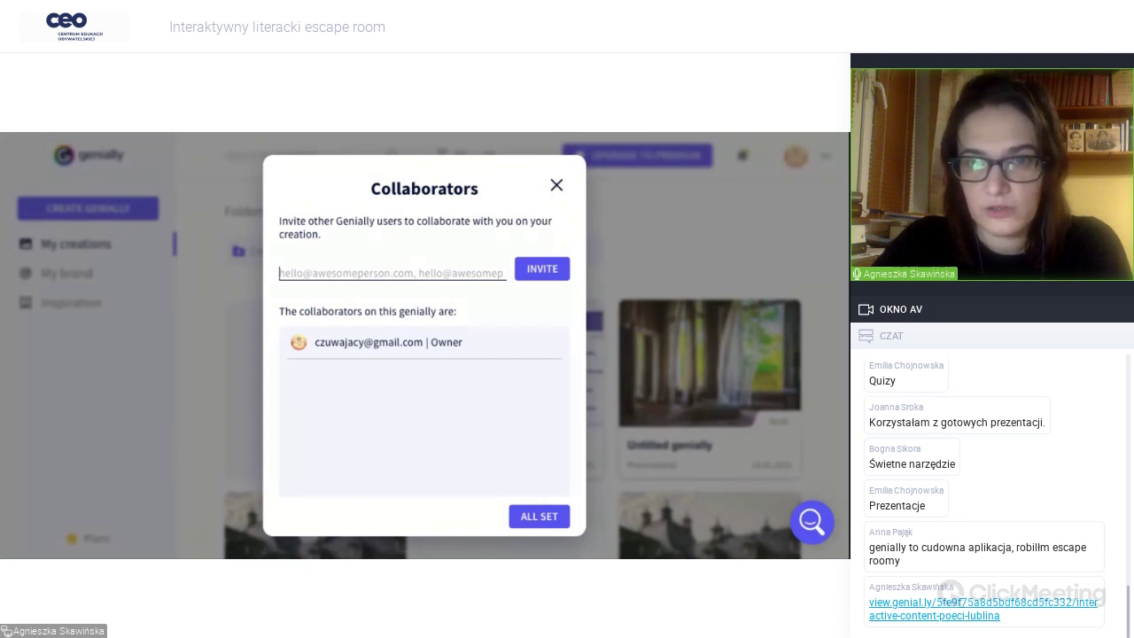
left_click(556, 186)
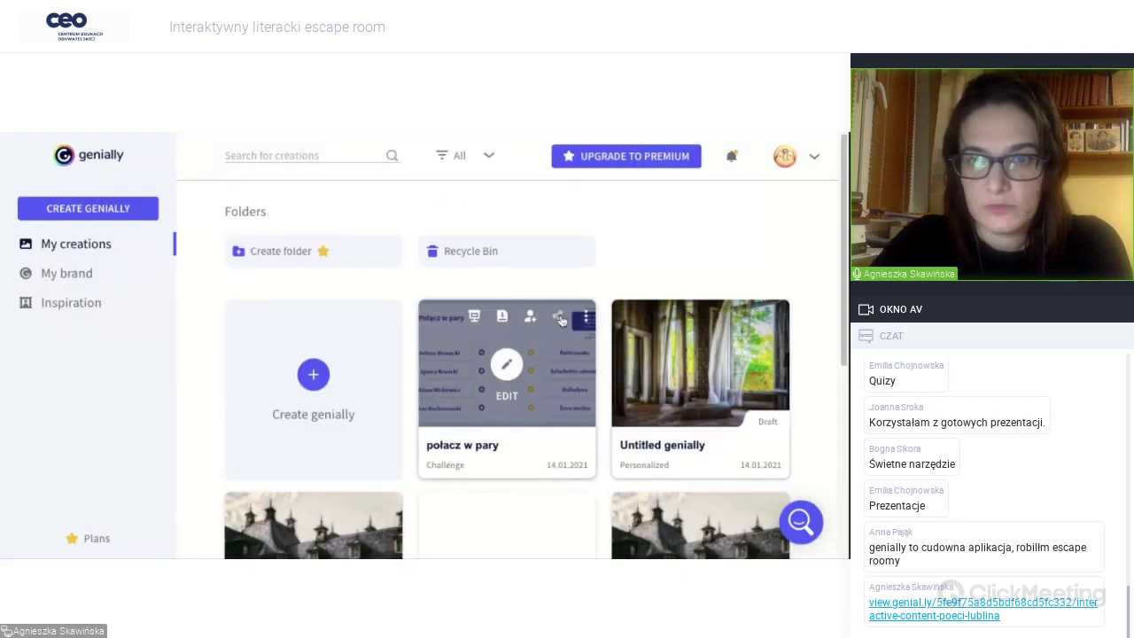
View the sharing options of "połacz w pary", reading the public social link and the iframe embed code.
left_click(559, 319)
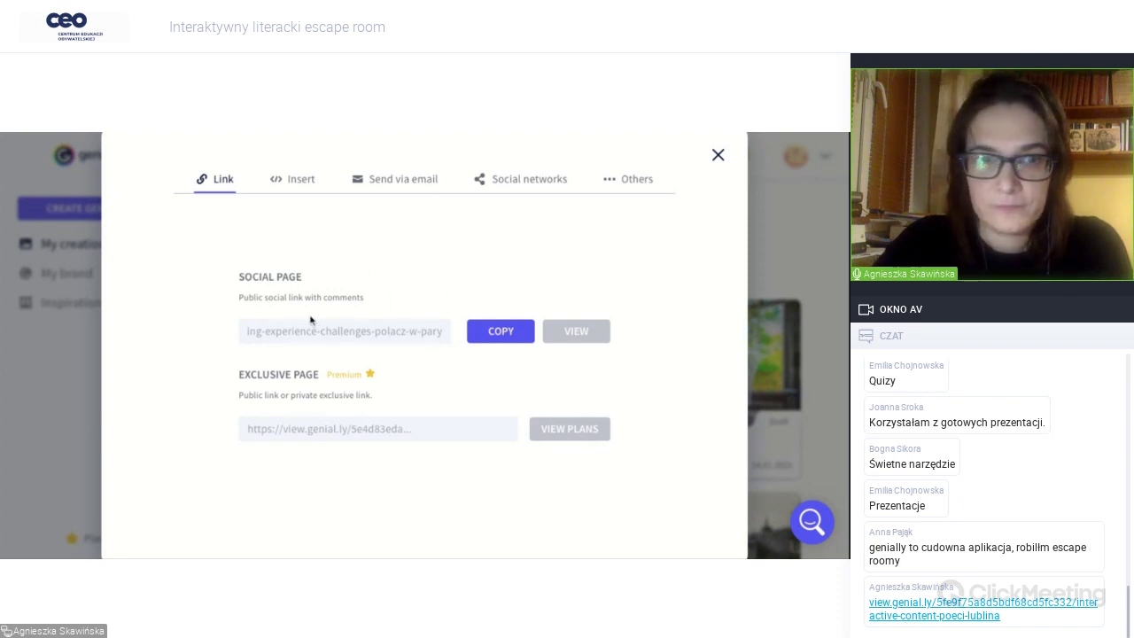
triple_click(241, 278)
left_click(327, 288)
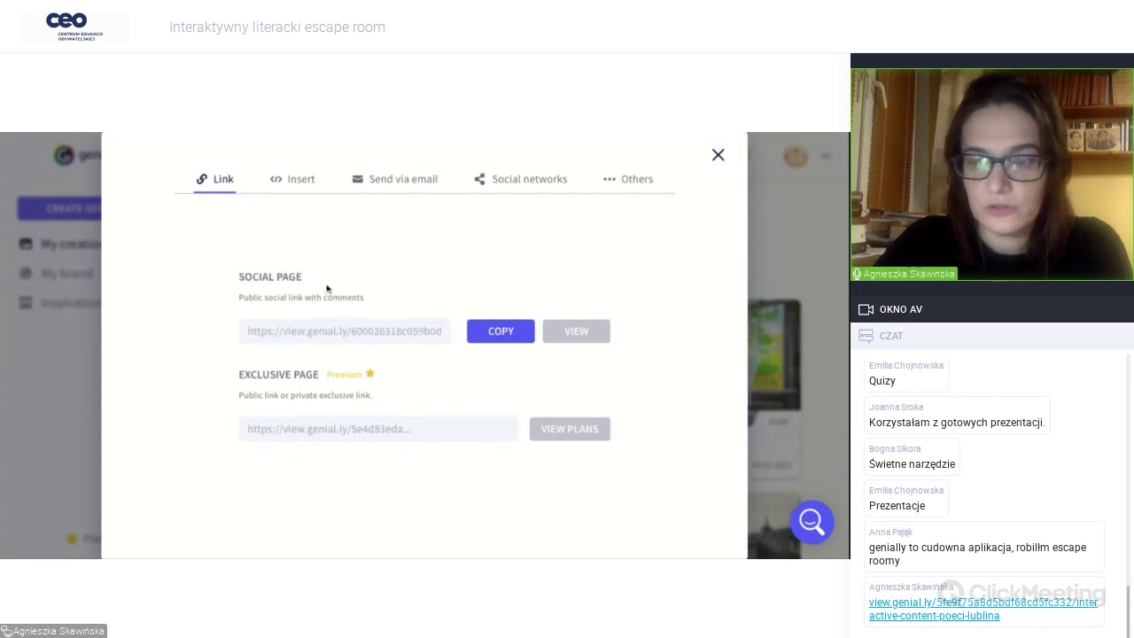
left_click(294, 184)
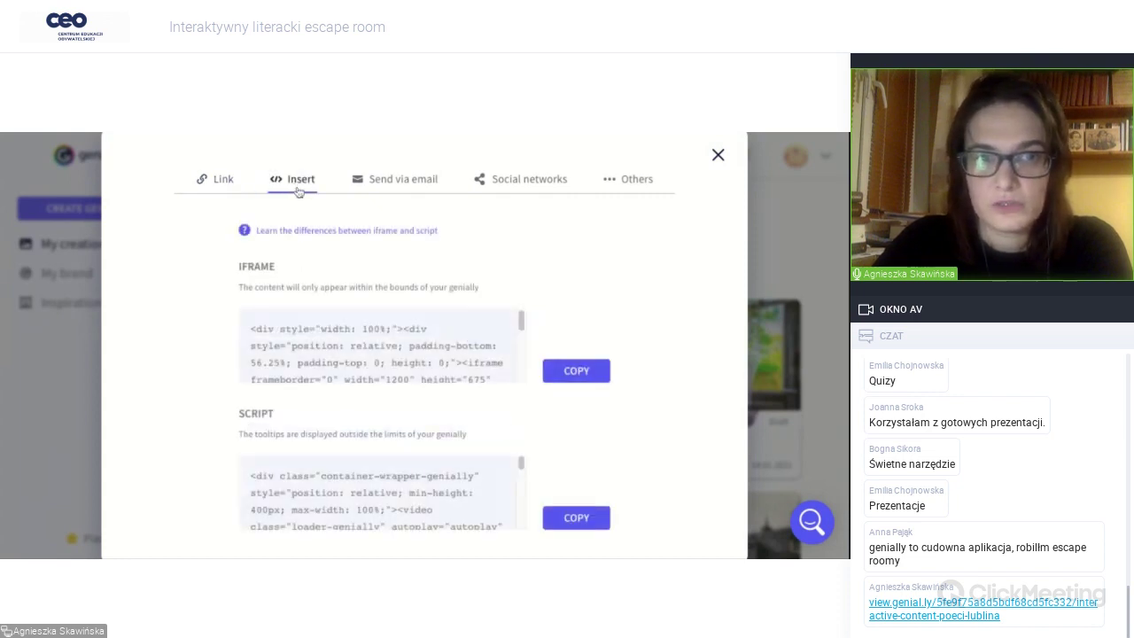
mouse_move(519, 316)
left_mouse_down()
mouse_move(522, 374)
mouse_move(523, 320)
left_mouse_up()
scroll(381, 346, "down", 1)
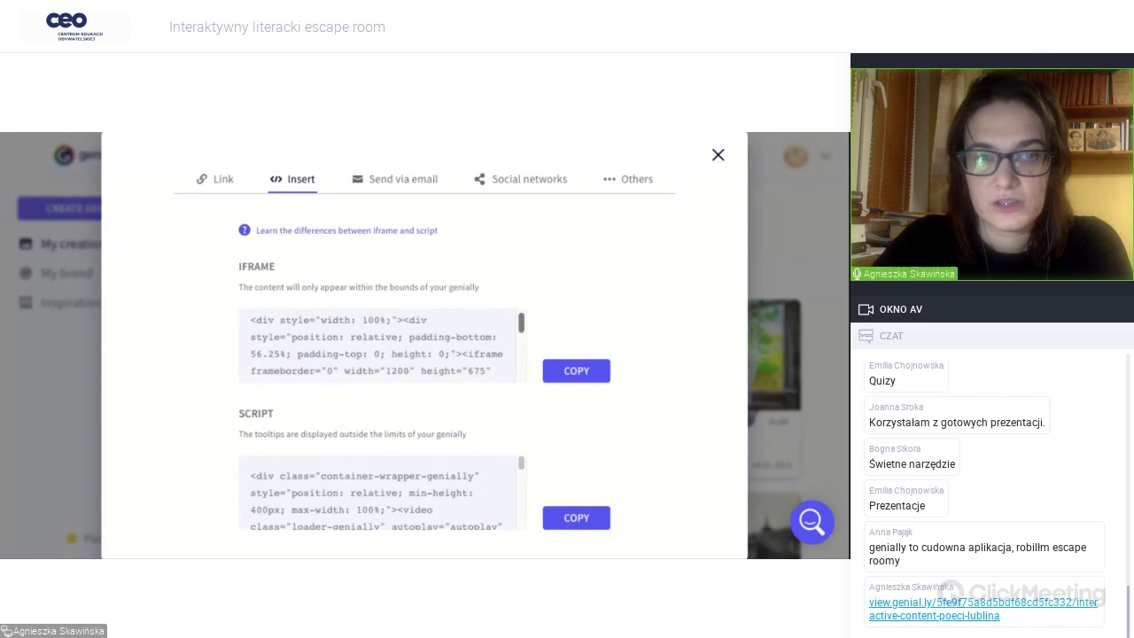
scroll(381, 345, "down", 5)
scroll(381, 346, "up", 5)
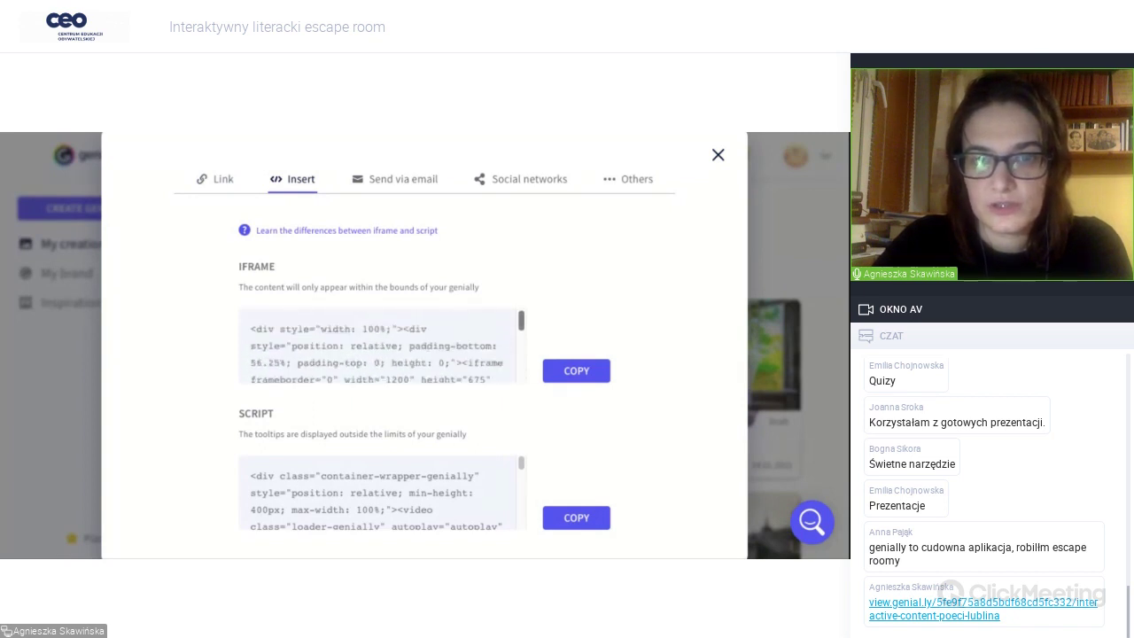
scroll(381, 346, "down", 5)
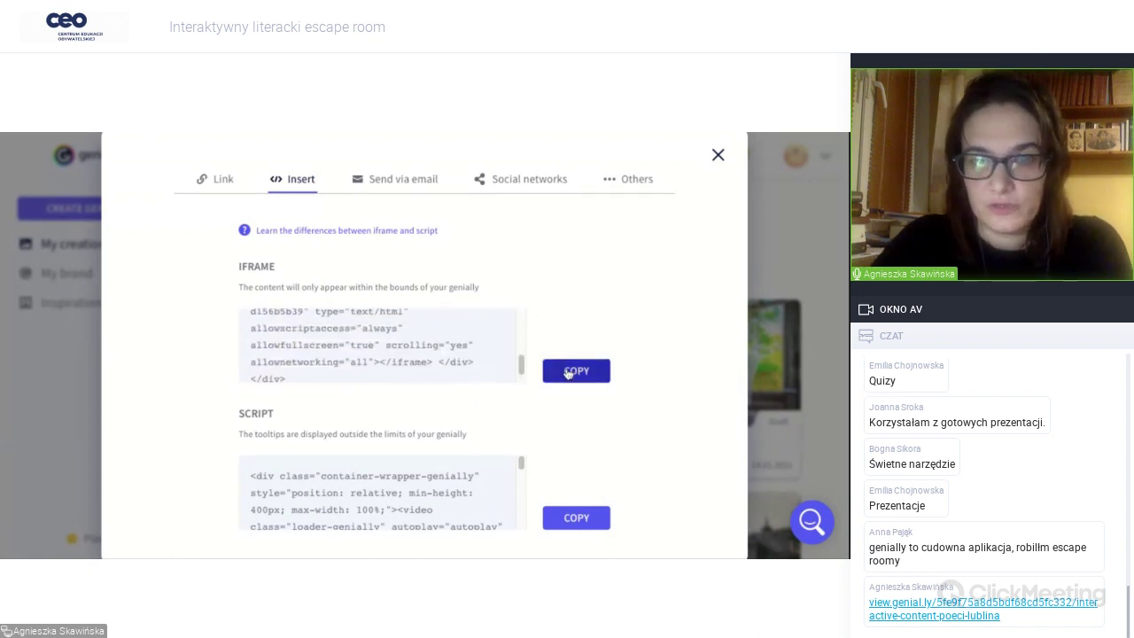
View the email and social network sharing options of "połacz w pary", then close the sharing window.
left_click(404, 183)
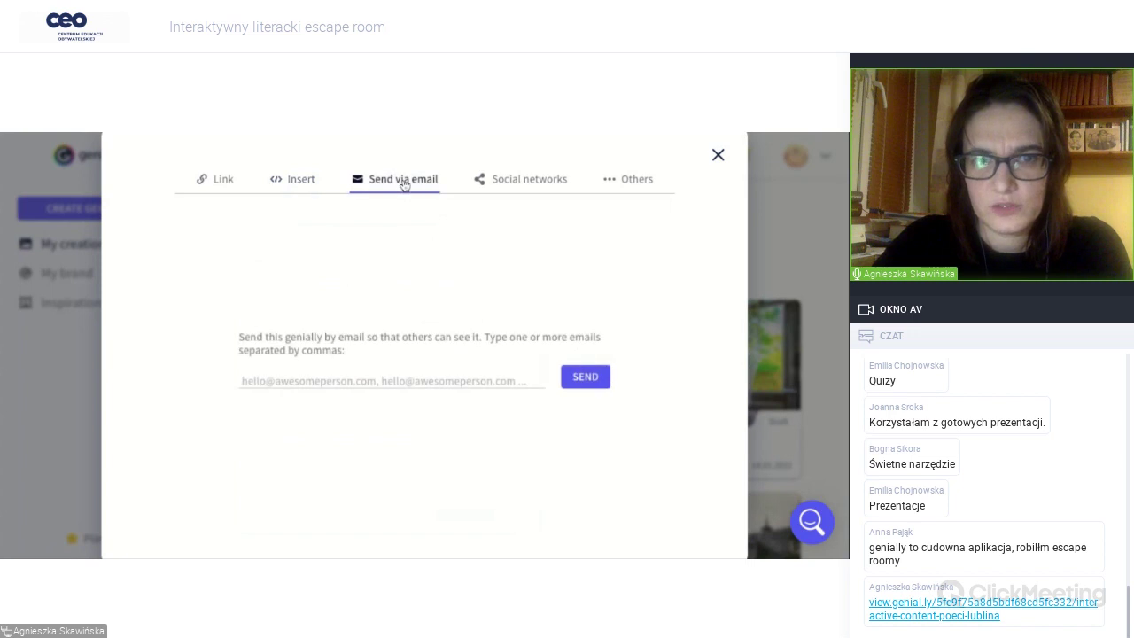
left_click(515, 184)
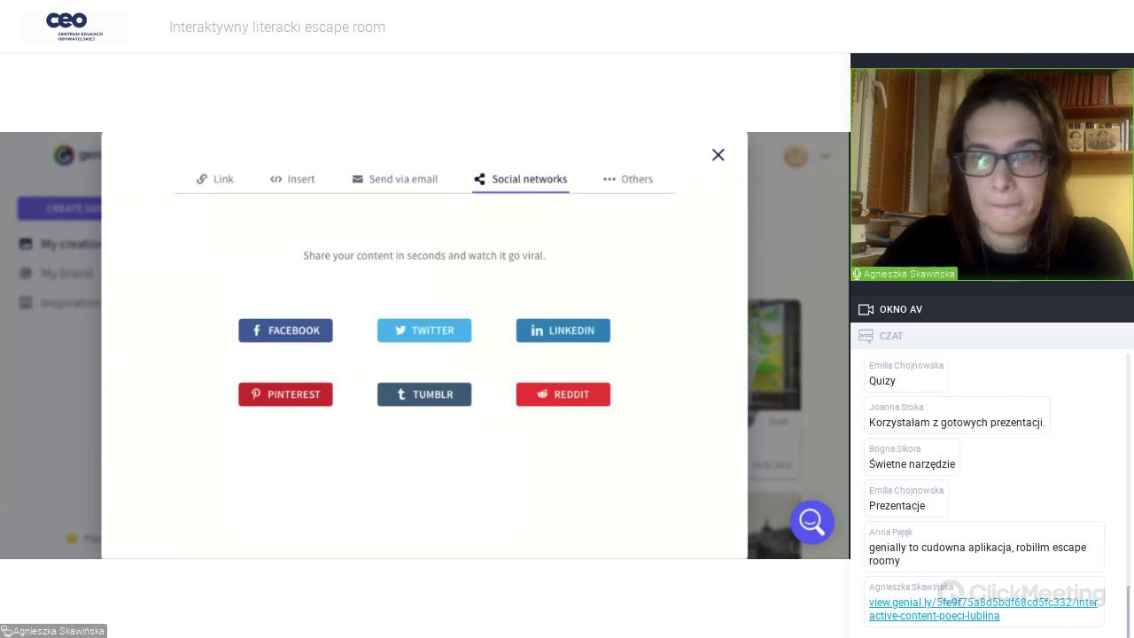
left_click(717, 160)
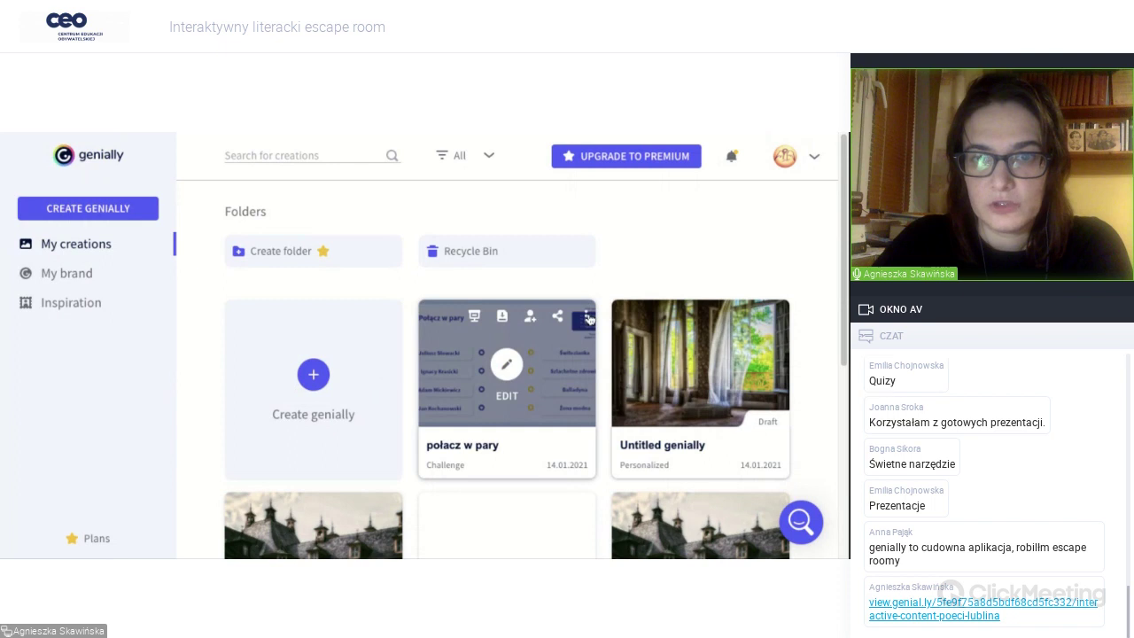
Duplicate the creation "połacz w pary".
left_click(589, 319)
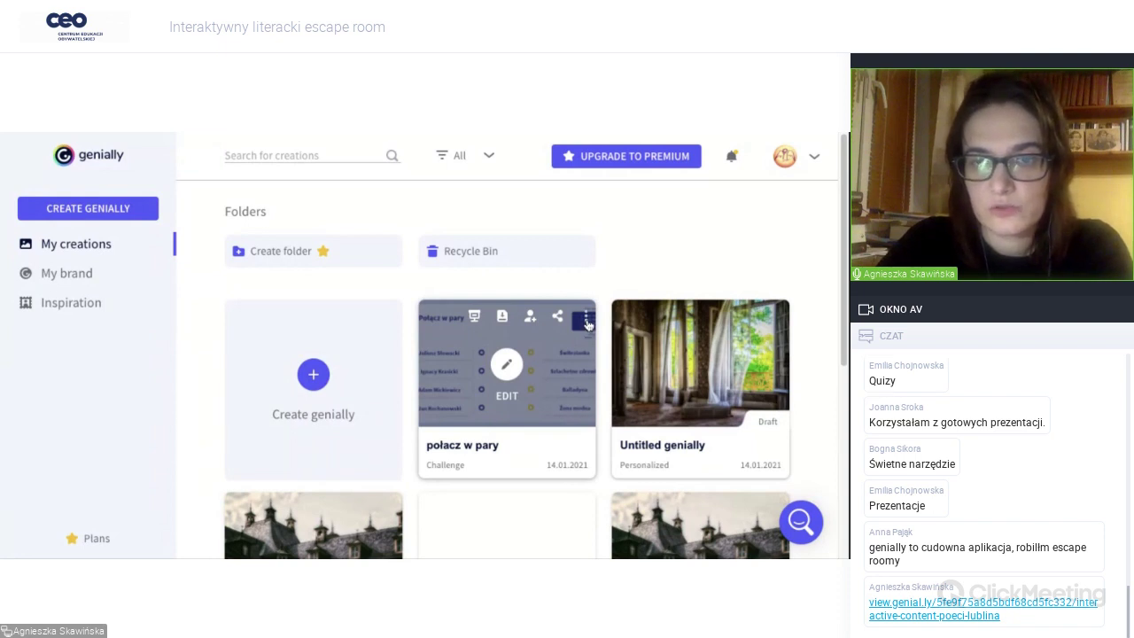
left_click(587, 325)
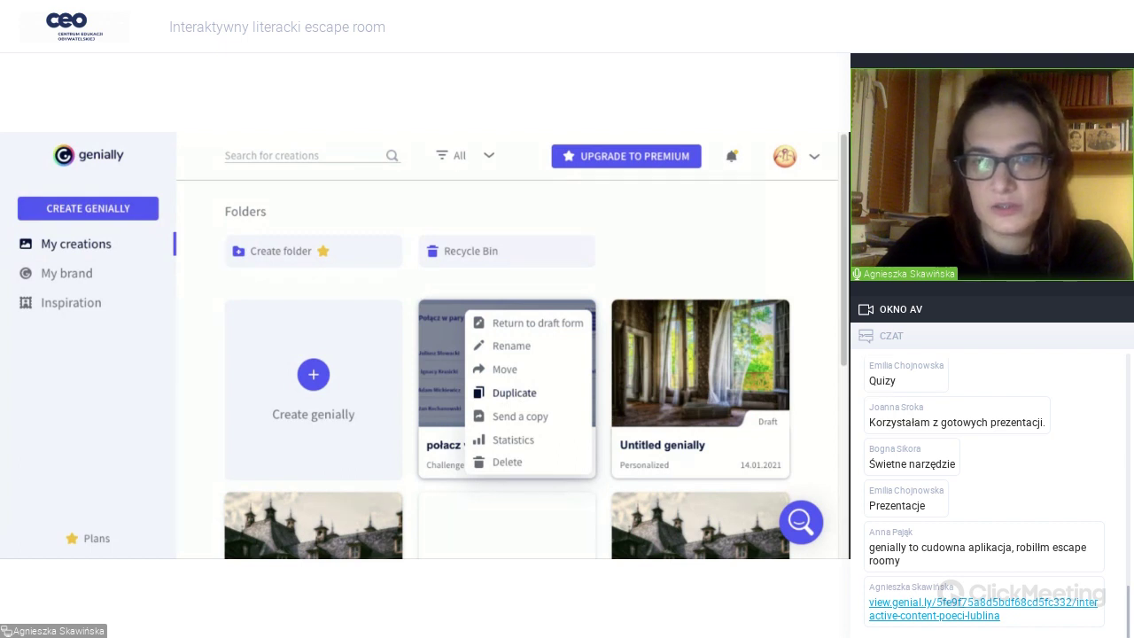
left_click(514, 393)
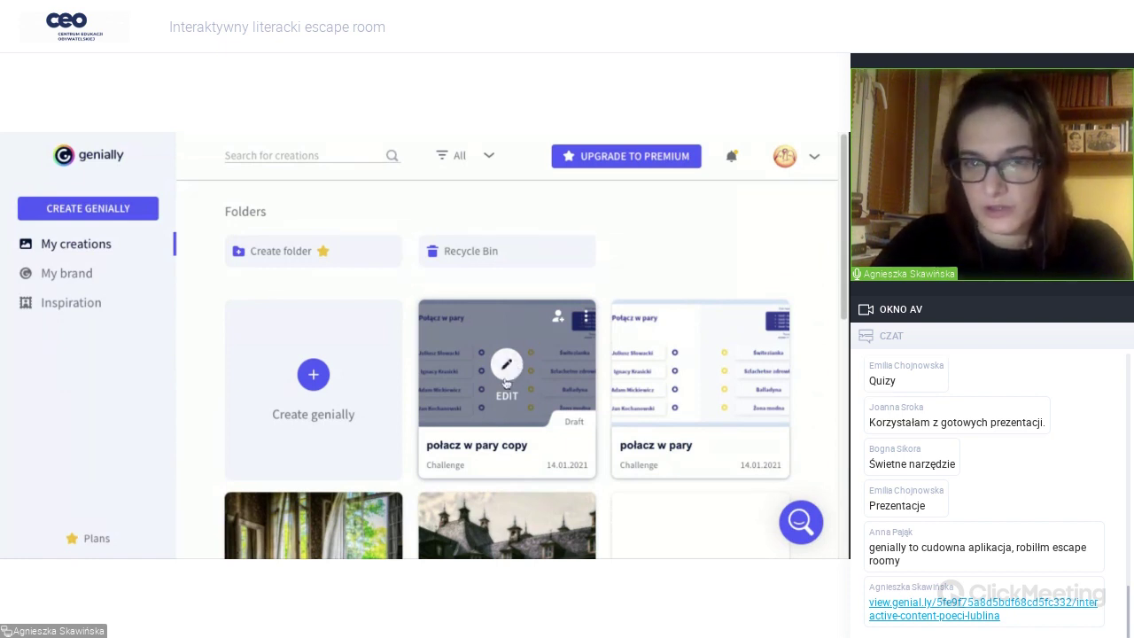
Delete the creation "połacz w pary copy" and confirm the deletion.
left_click(590, 319)
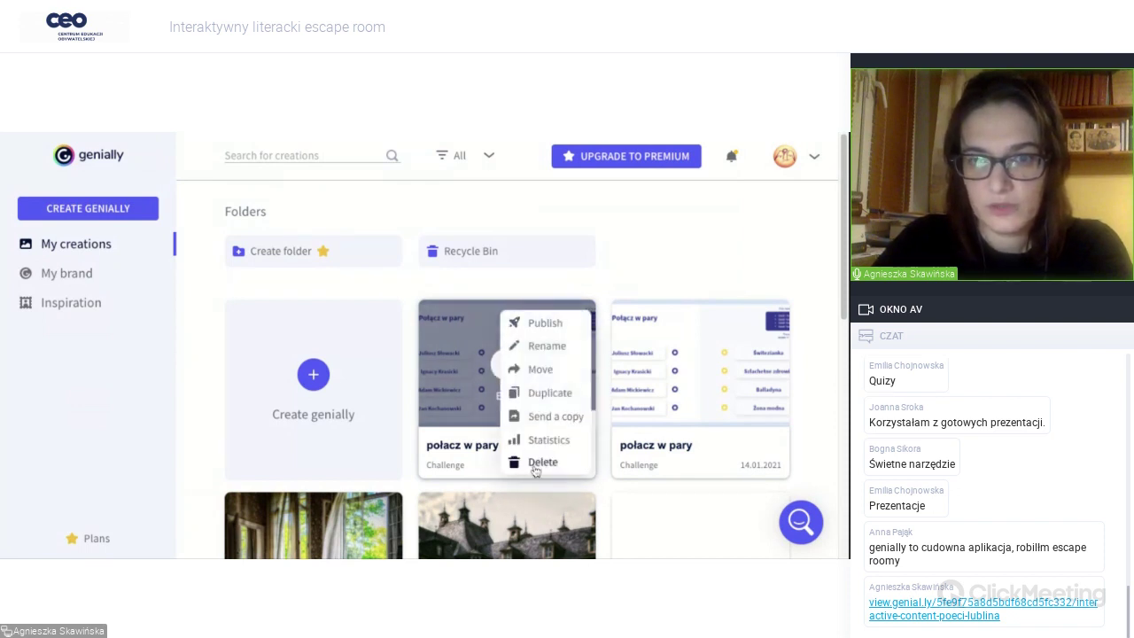
left_click(536, 467)
left_click(550, 420)
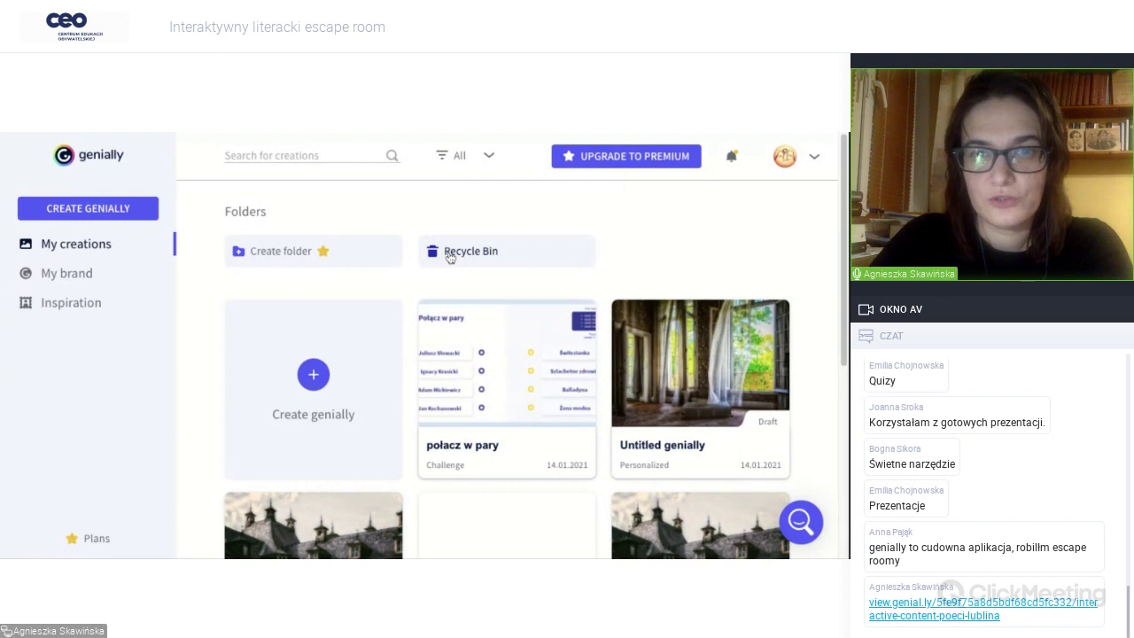
View the deleted copy in the recycle bin, look at the creation page briefly, and return to the list of own creations.
left_click(449, 257)
mouse_move(285, 391)
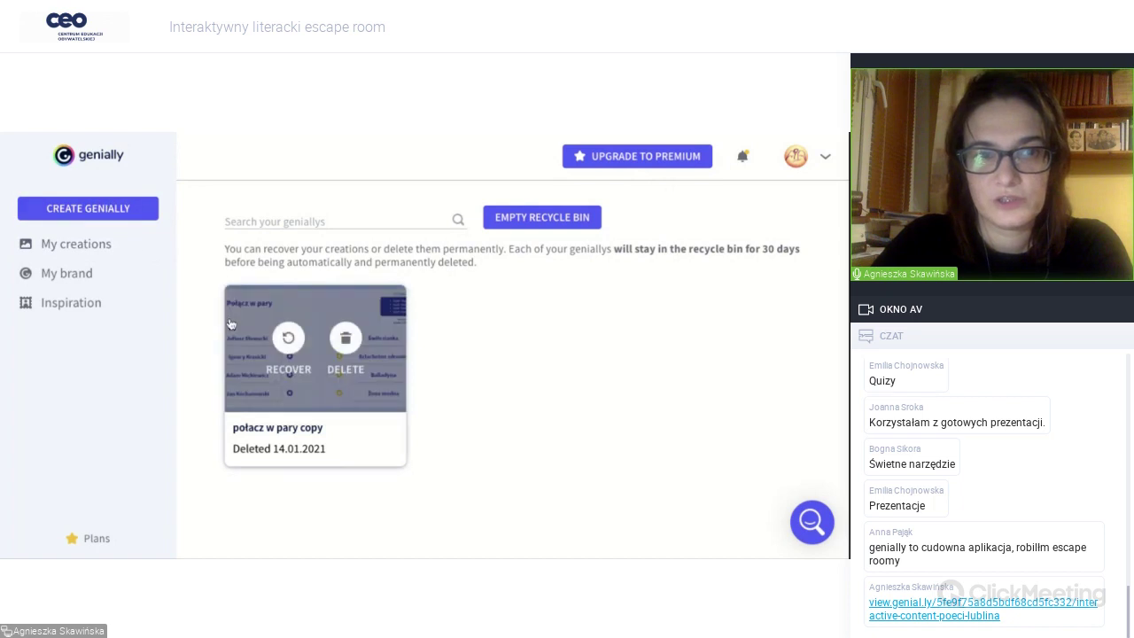
left_click(106, 216)
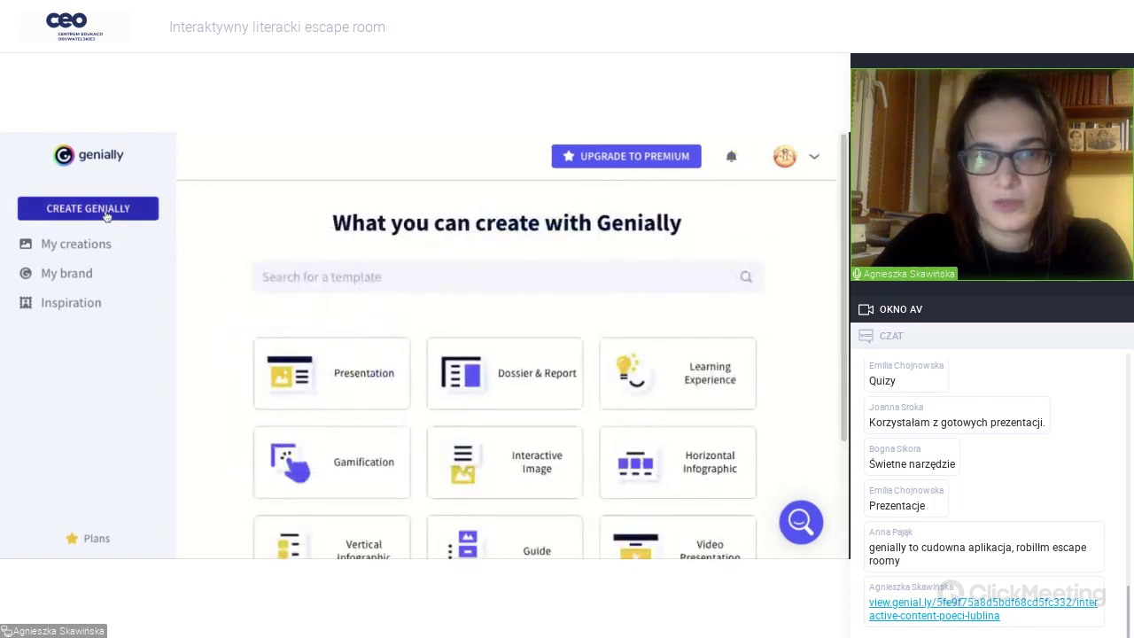
left_click(63, 253)
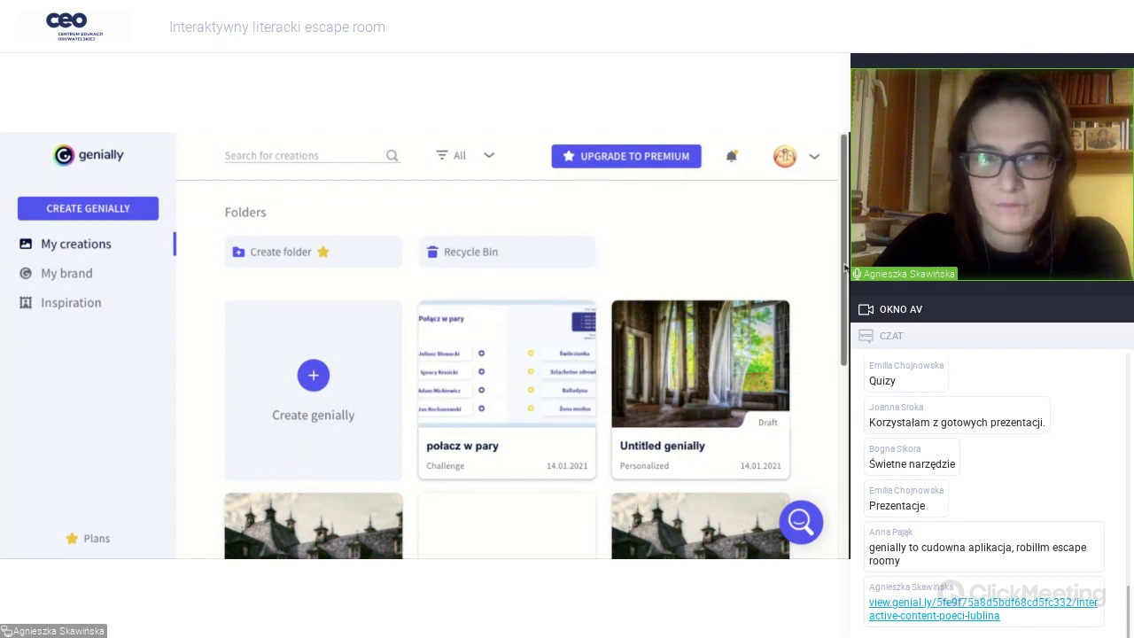
scroll(846, 269, "down", 2)
scroll(535, 369, "up", 2)
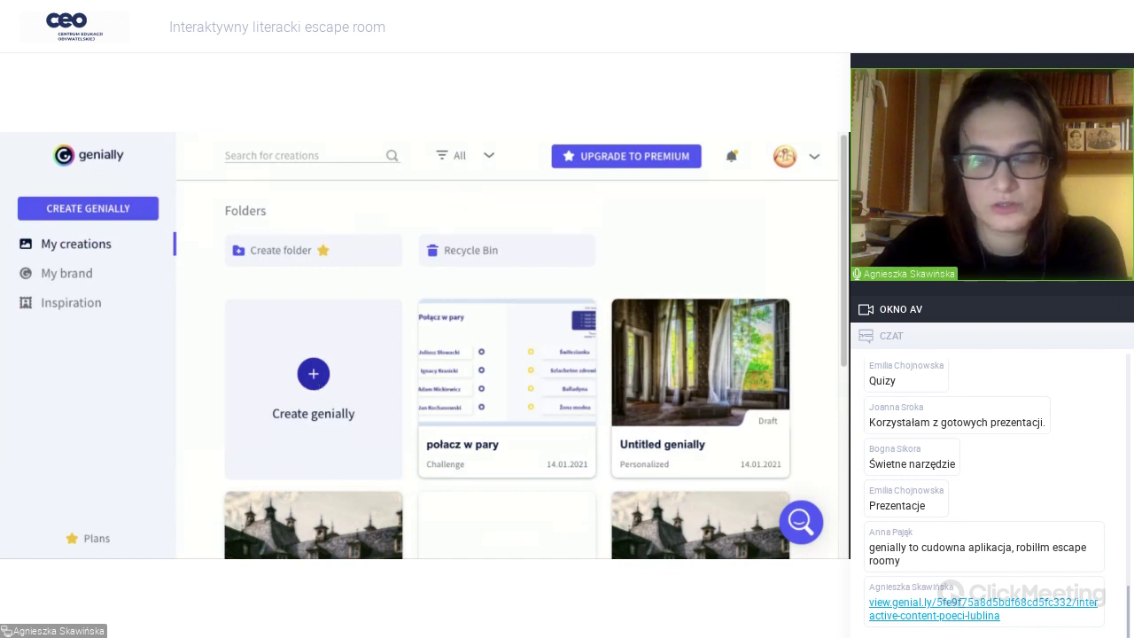
Start creating a new genially and examine the available creation types, from Presentation to Blank Creation.
left_click(313, 390)
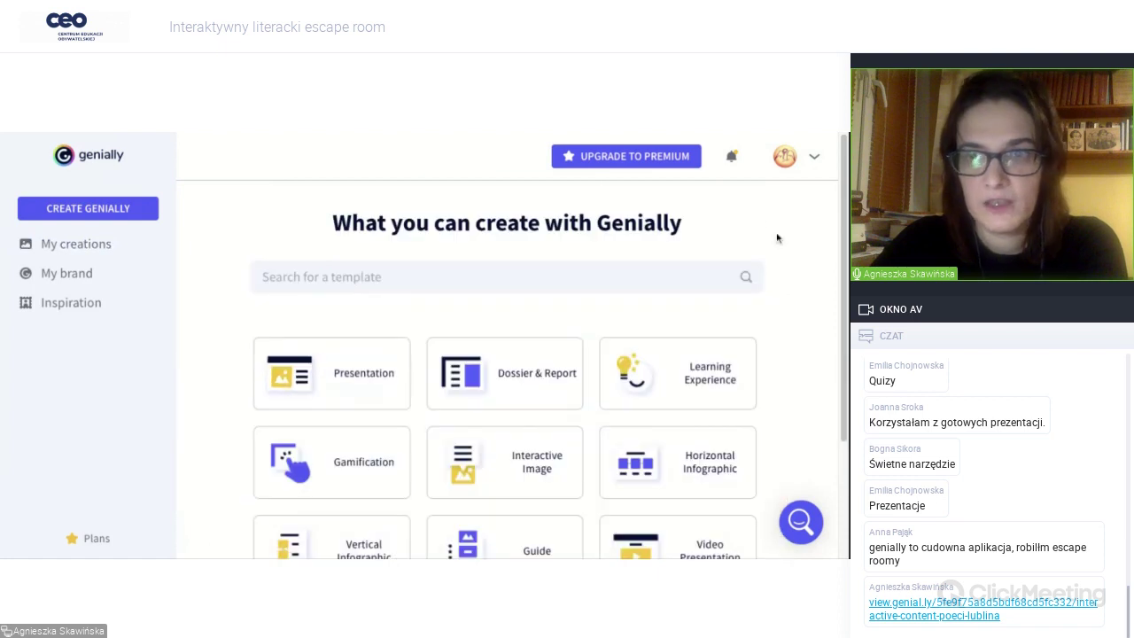
scroll(843, 233, "down", 2)
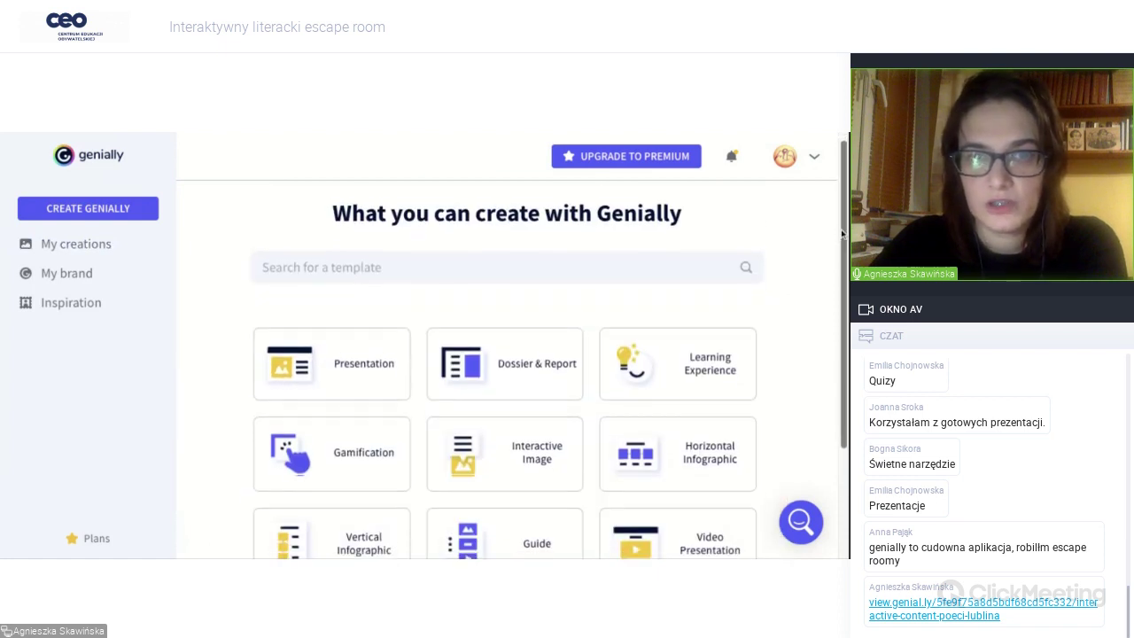
scroll(843, 233, "down", 1)
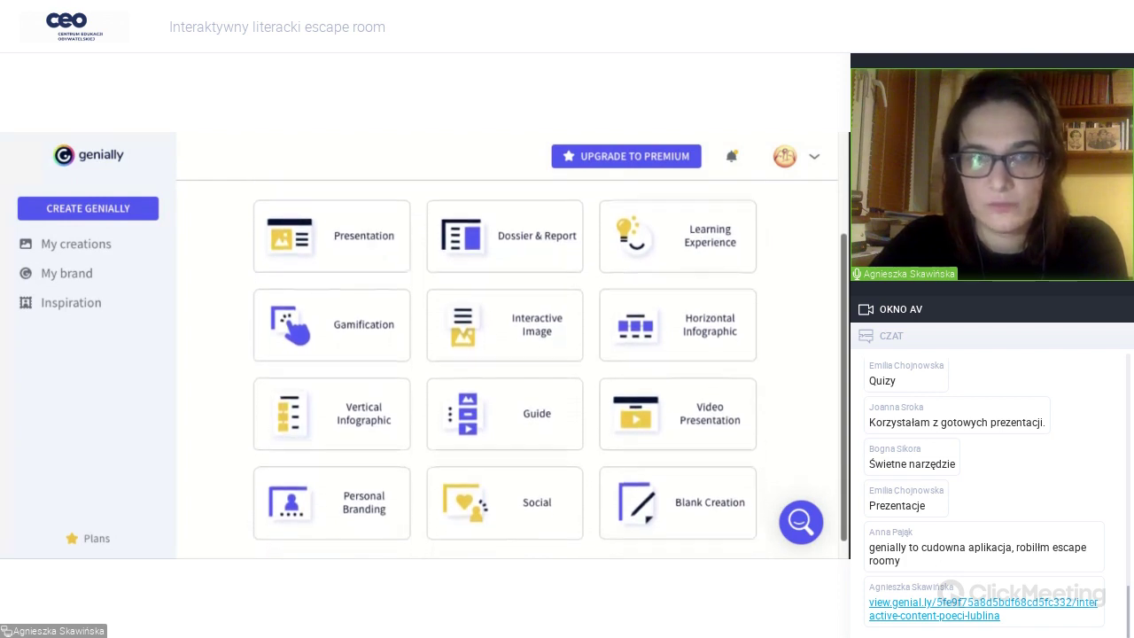
scroll(505, 368, "down", 1)
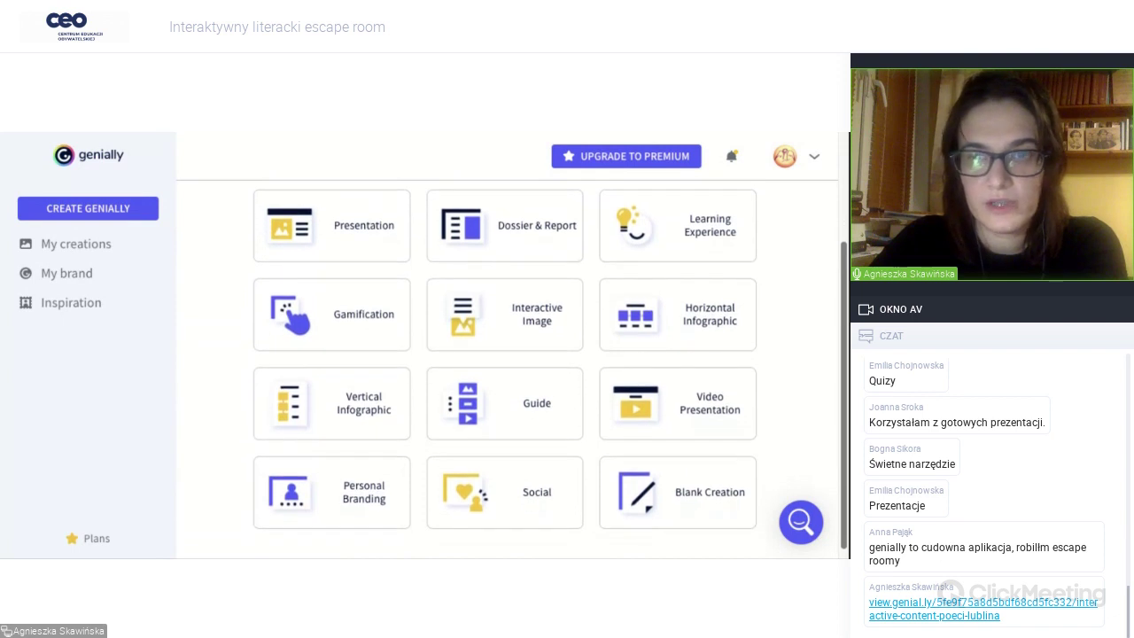
scroll(505, 367, "up", 1)
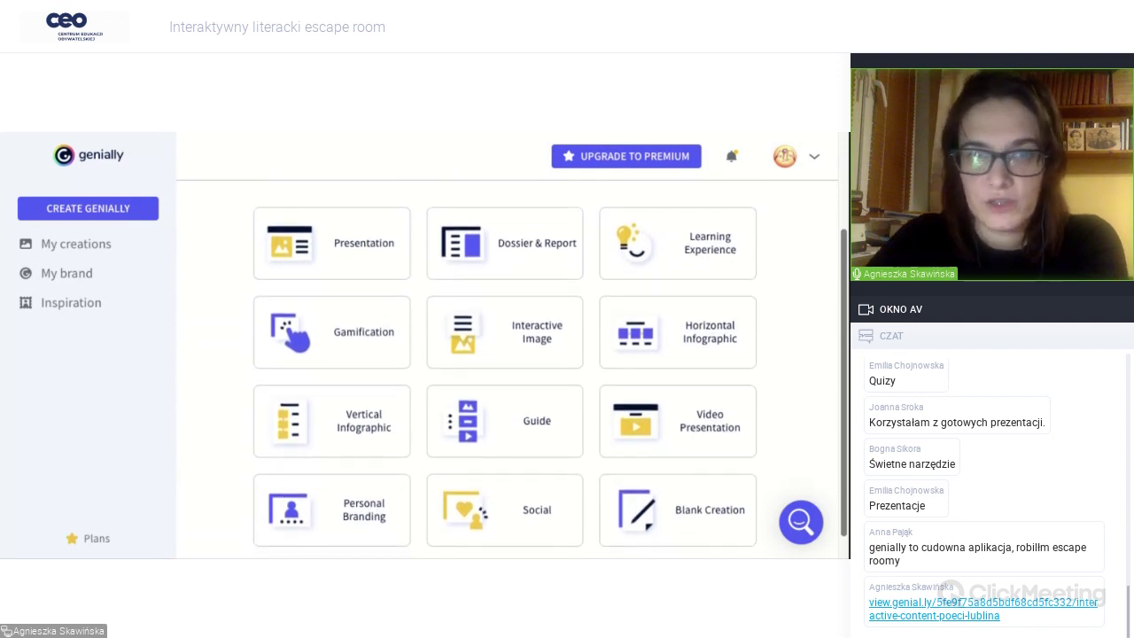
scroll(505, 368, "up", 1)
scroll(505, 367, "down", 1)
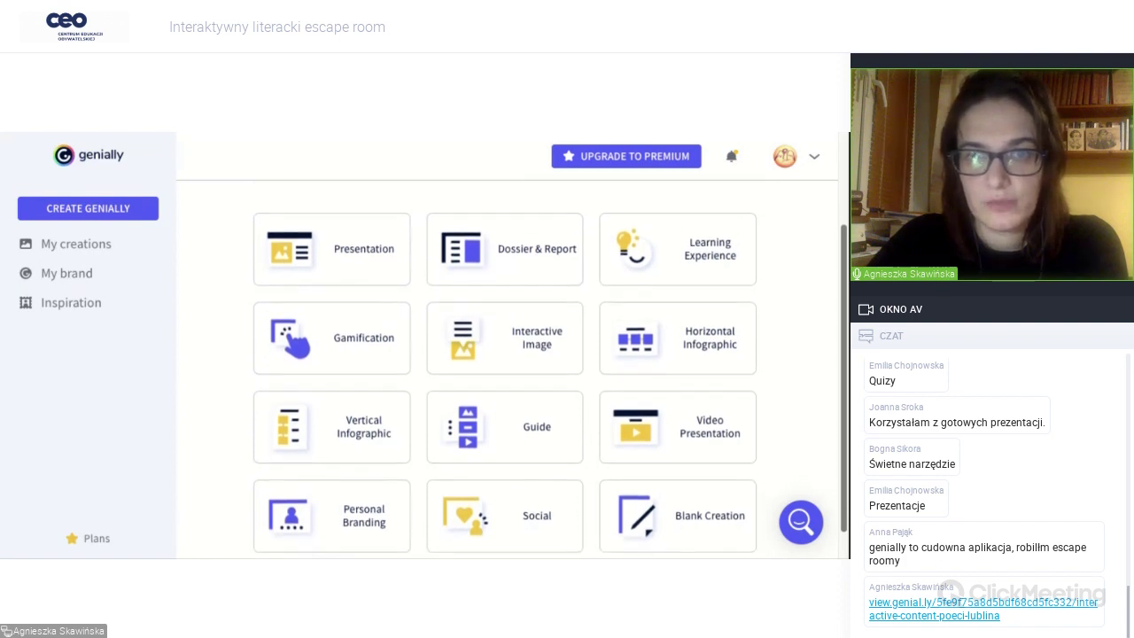
scroll(505, 368, "down", 1)
scroll(505, 368, "up", 1)
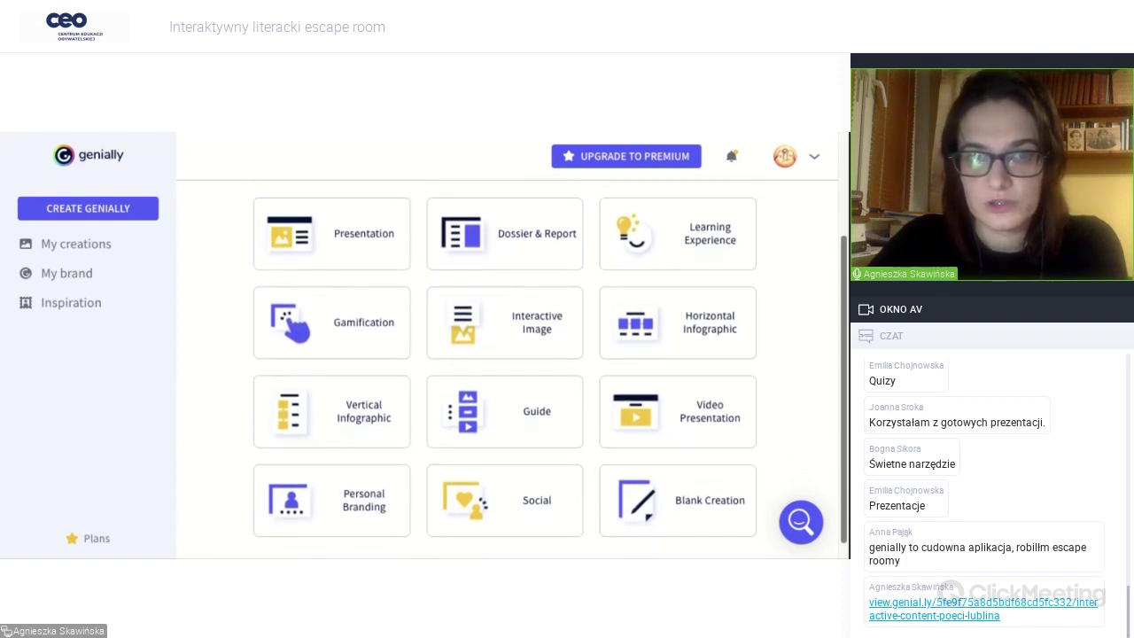
Open the Presentation templates, filter them by Free and by Premium, and browse the premium ones.
mouse_move(357, 257)
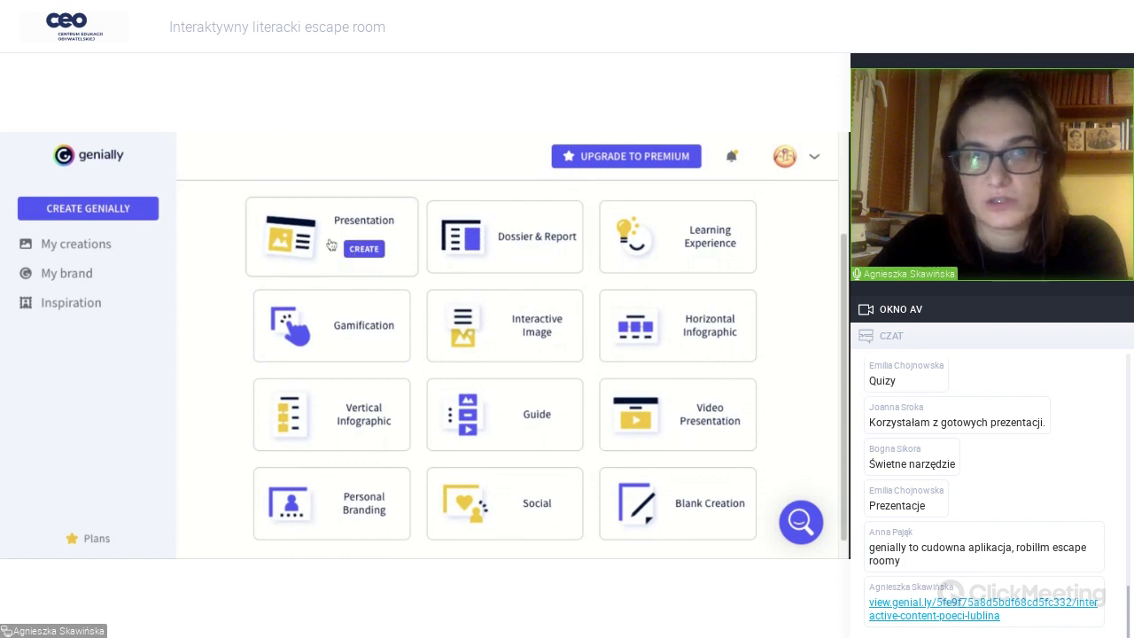
left_click(331, 245)
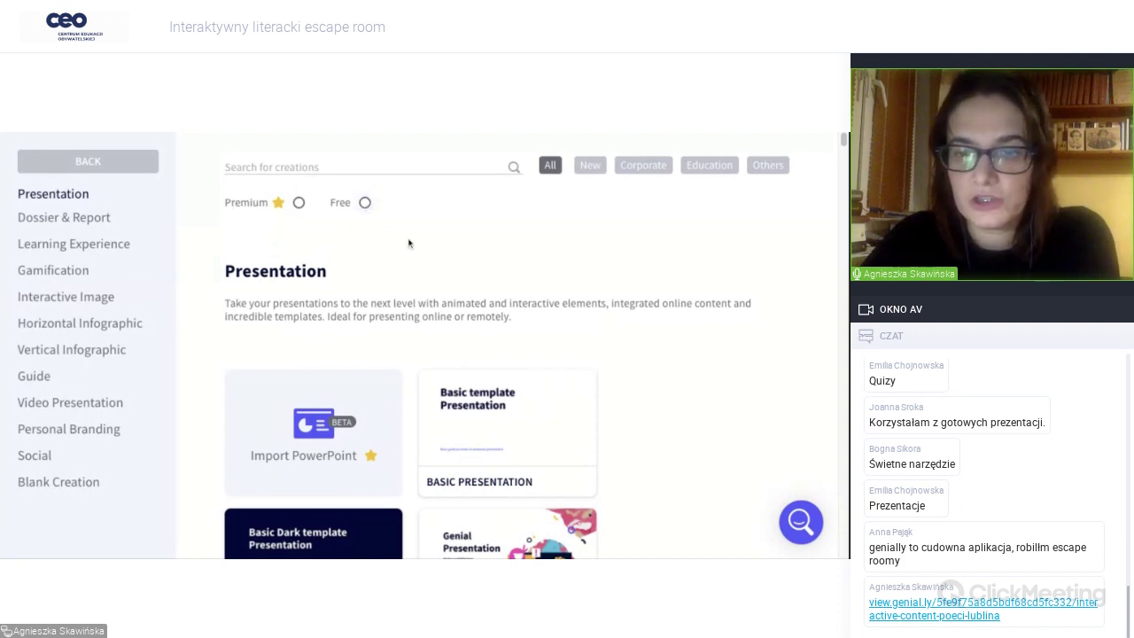
left_click(364, 204)
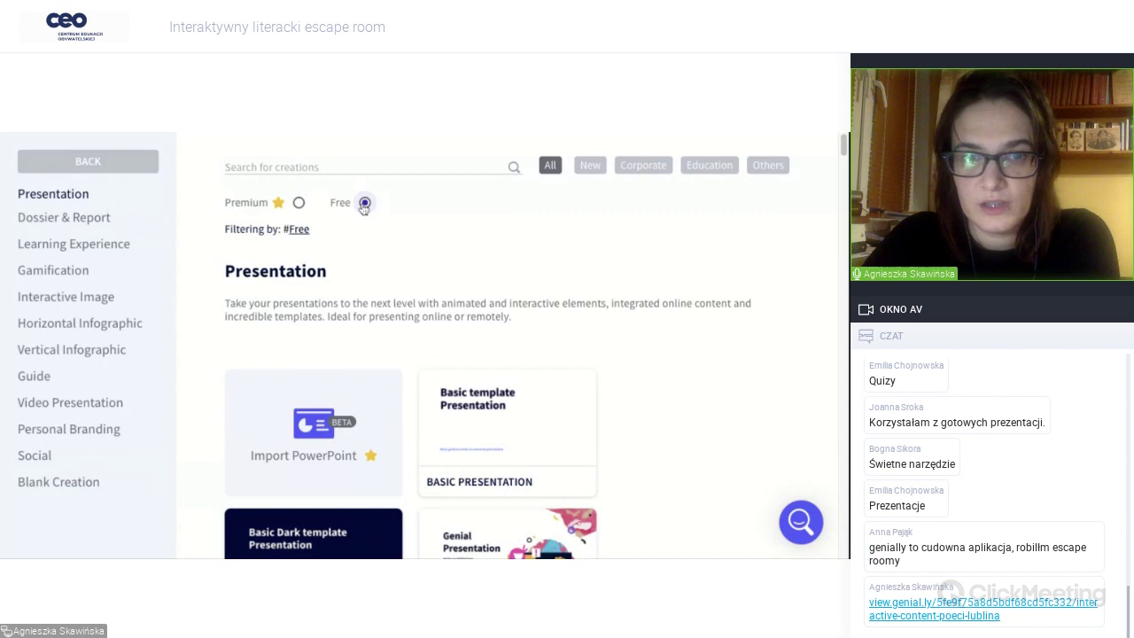
left_click(299, 203)
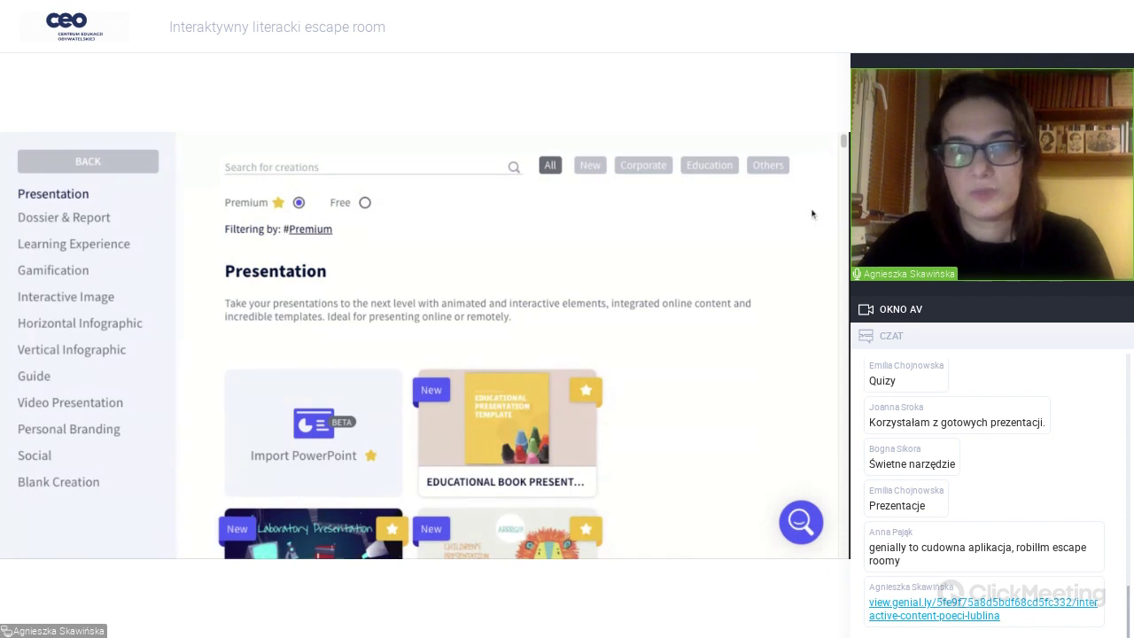
scroll(508, 405, "down", 3)
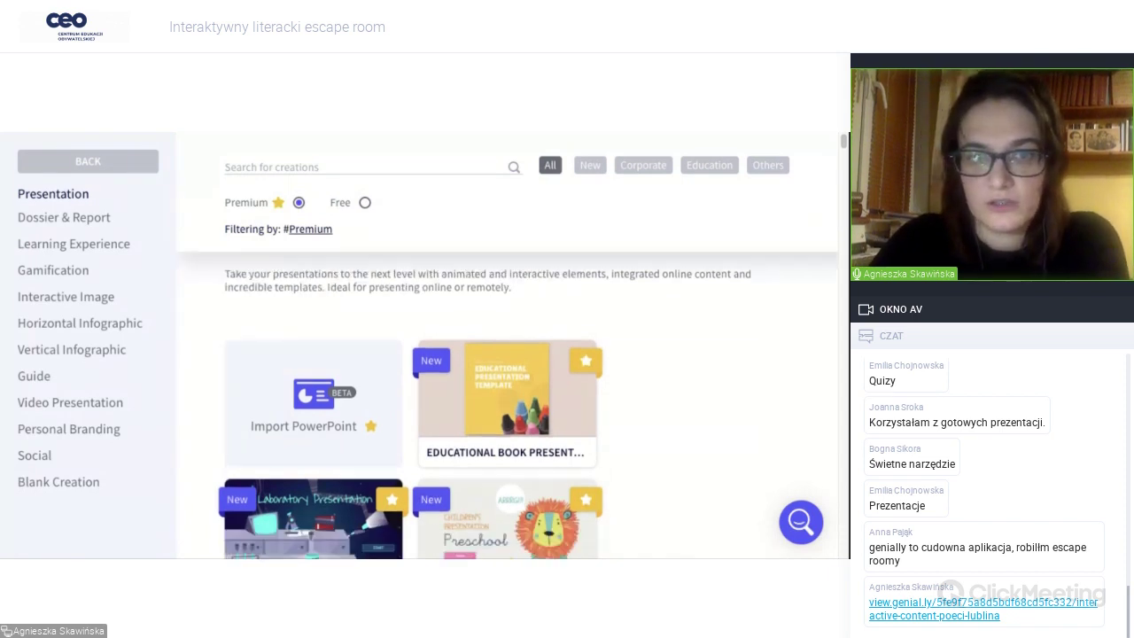
scroll(508, 405, "down", 3)
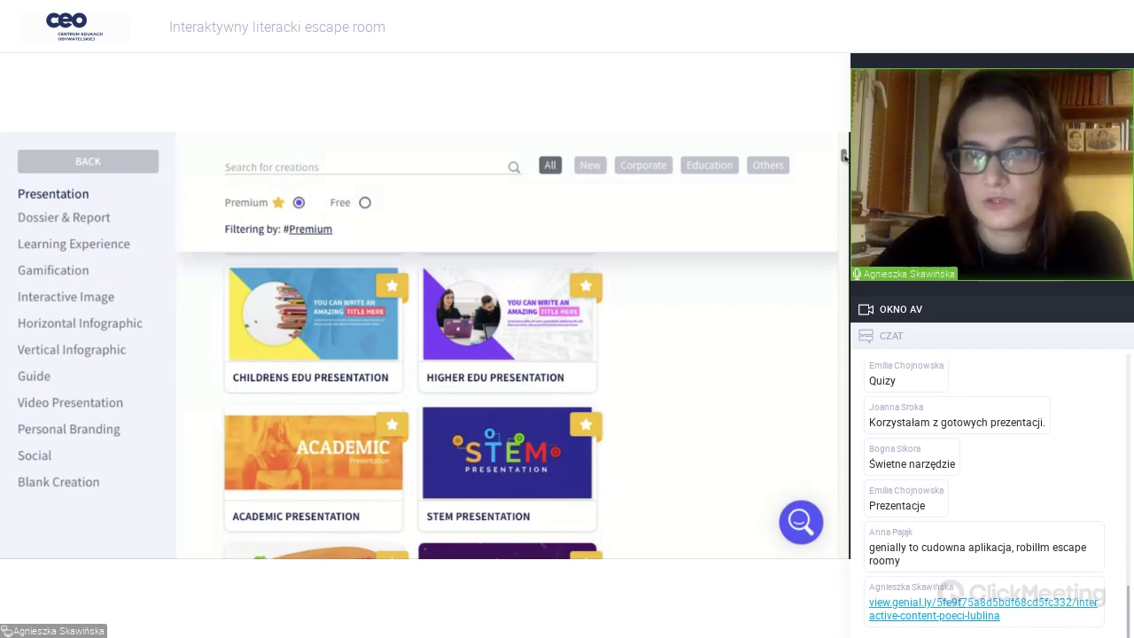
mouse_move(844, 157)
left_mouse_down()
mouse_move(845, 168)
mouse_move(843, 143)
mouse_move(843, 190)
left_mouse_up()
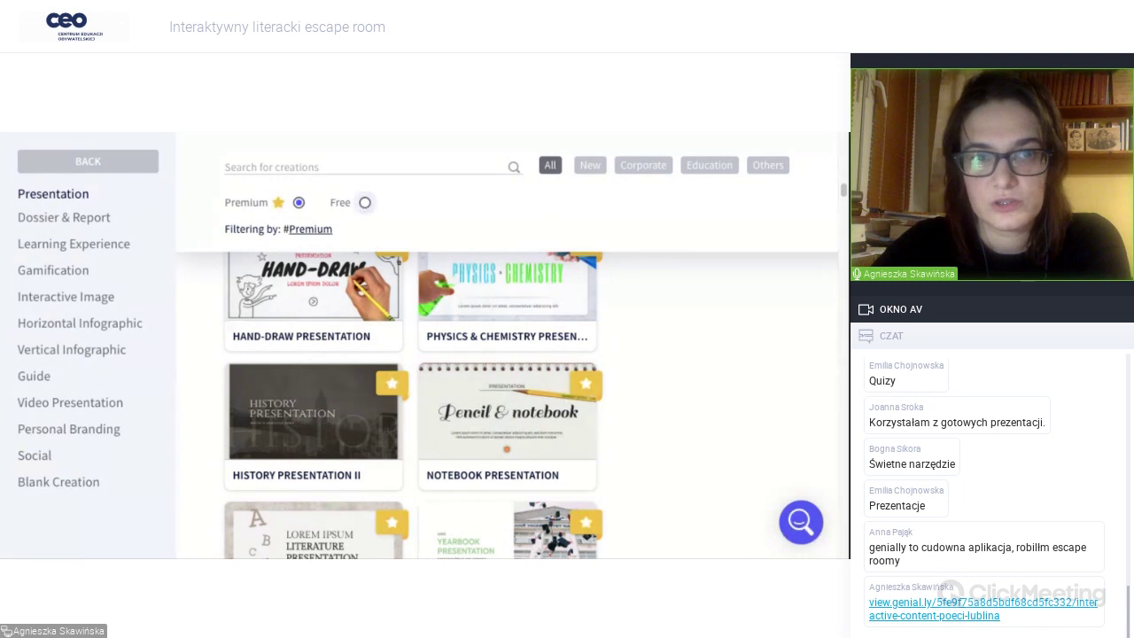
Filter the presentation templates by Free, browse them, and preview the Bricks Presentation template.
left_click(364, 202)
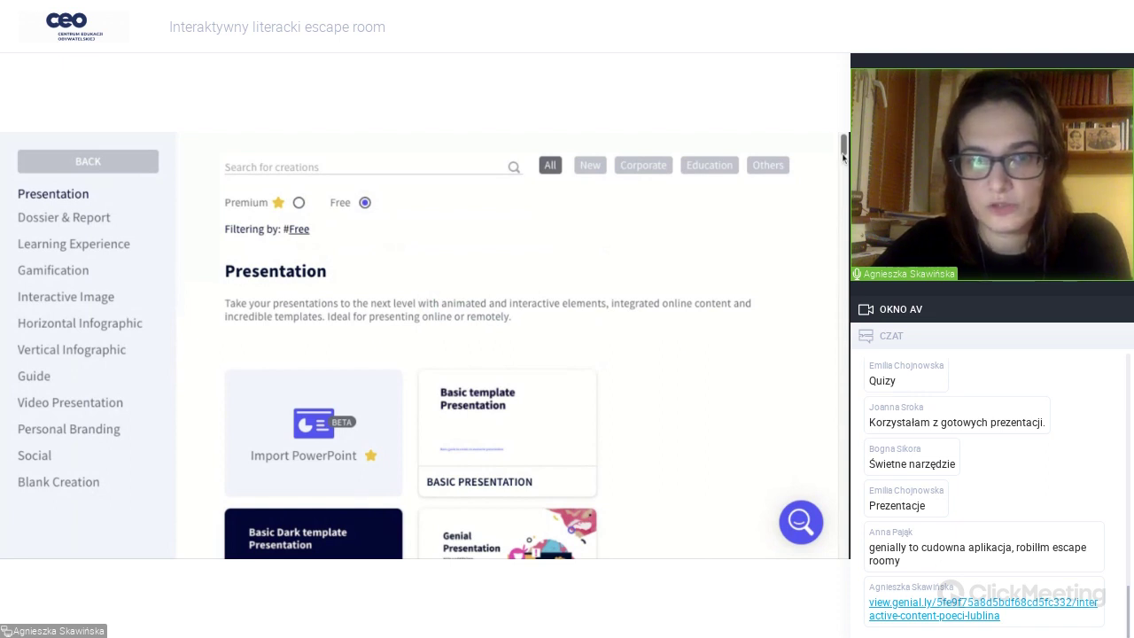
left_click_drag(843, 157, 842, 274)
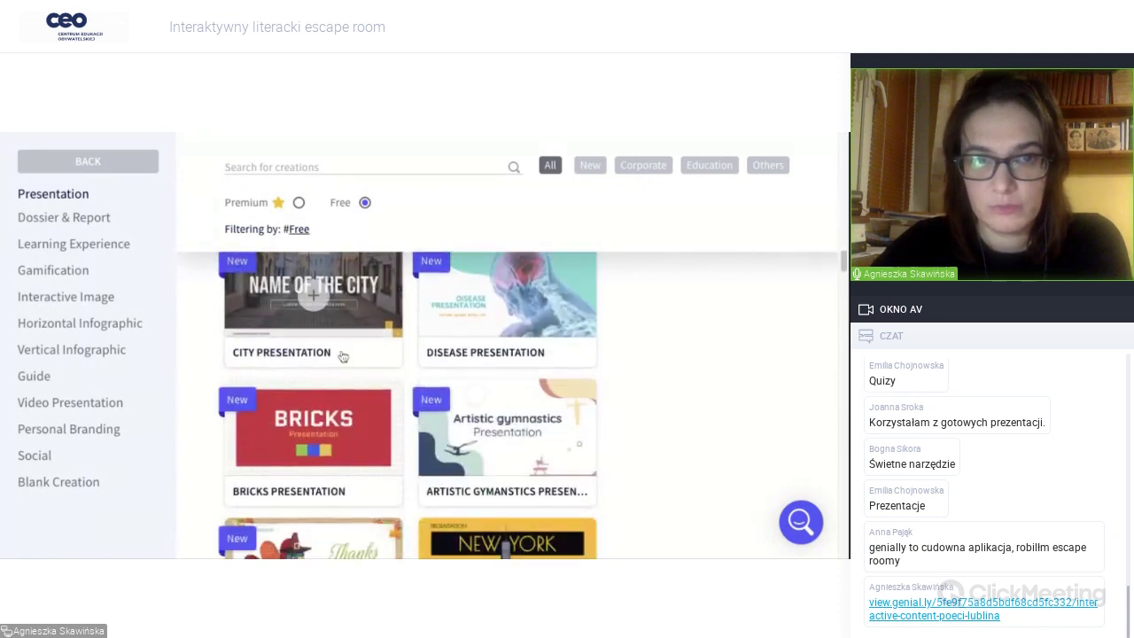
left_click(319, 433)
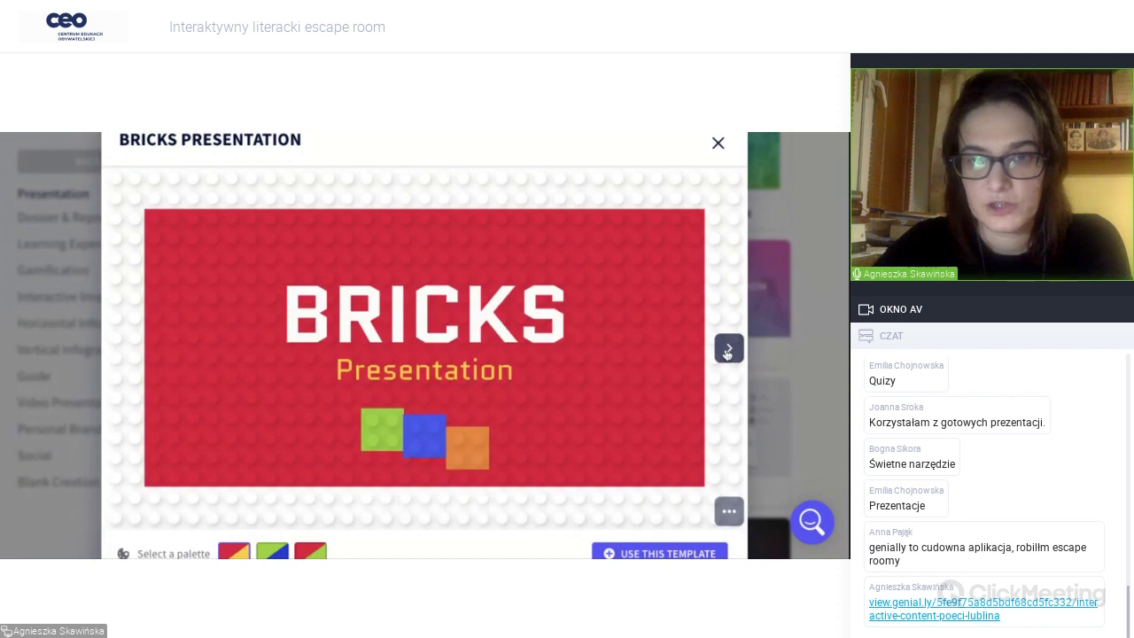
View the index page of the Bricks Presentation preview, close the preview, and return to the creation types.
left_click(727, 350)
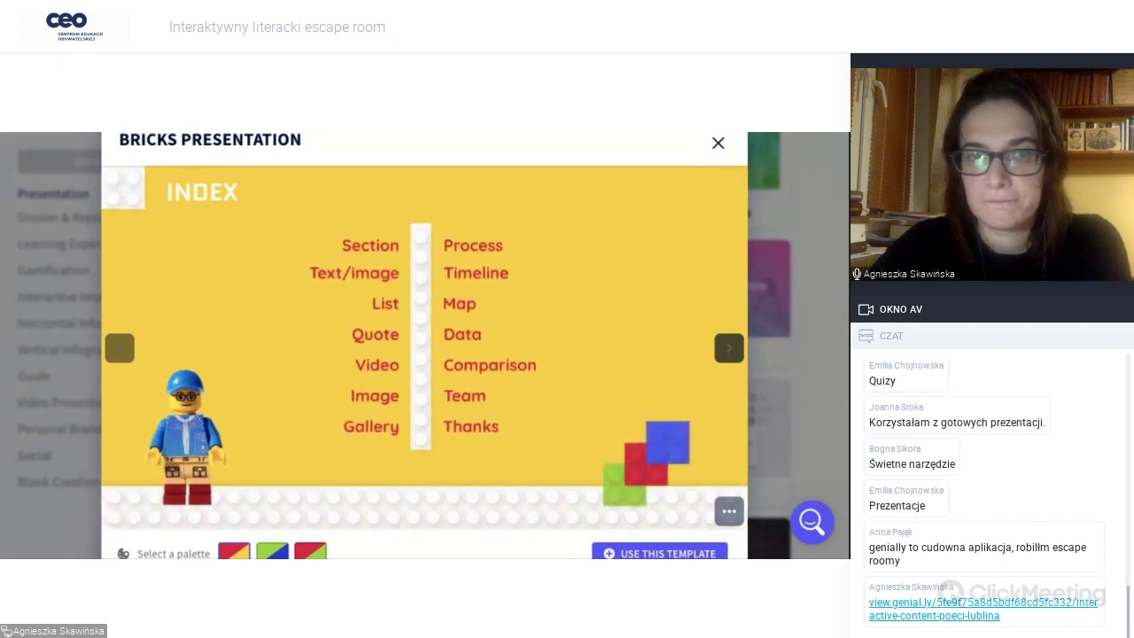
left_click(717, 144)
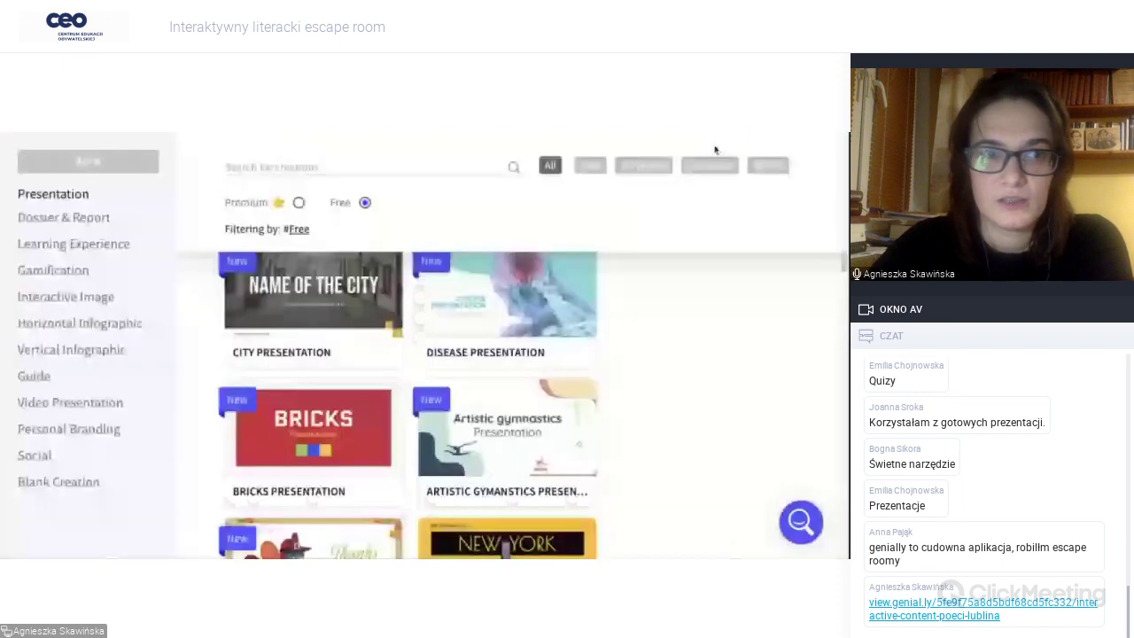
left_click(128, 172)
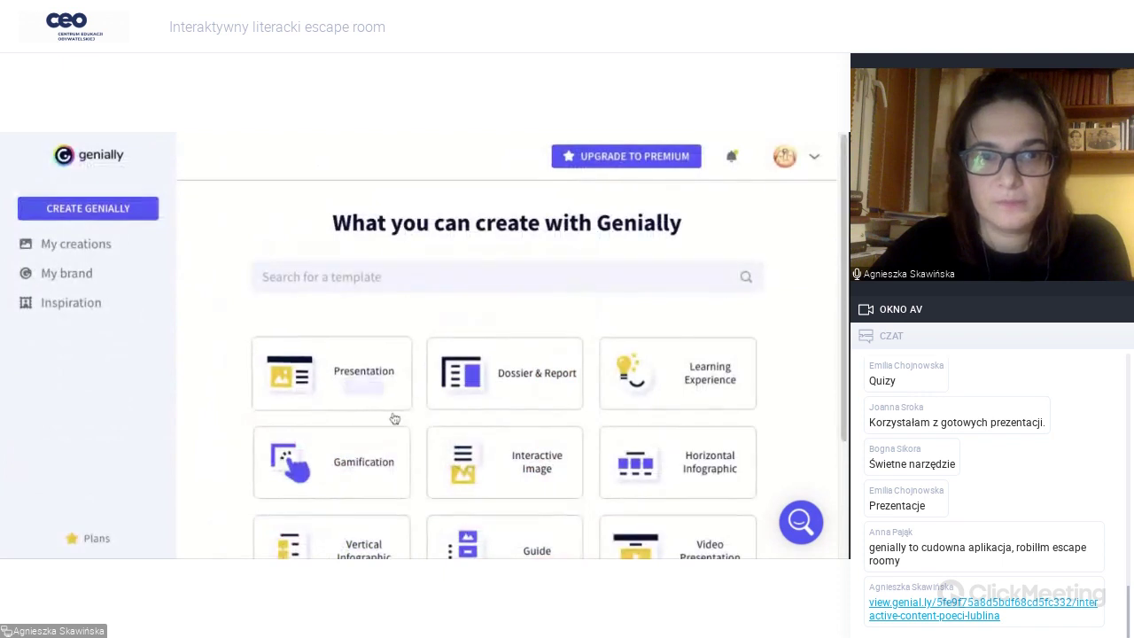
Examine the creation types, open the Learning Experience templates, browse the challenges, and return to the creation types.
mouse_move(387, 399)
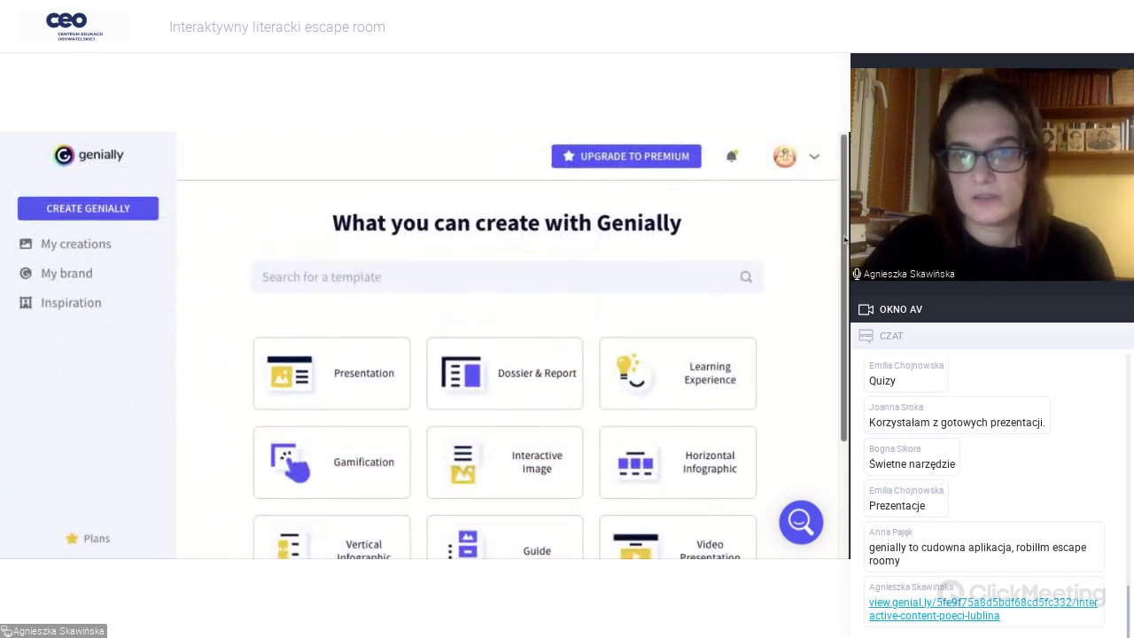
scroll(843, 239, "down", 2)
scroll(843, 239, "down", 2)
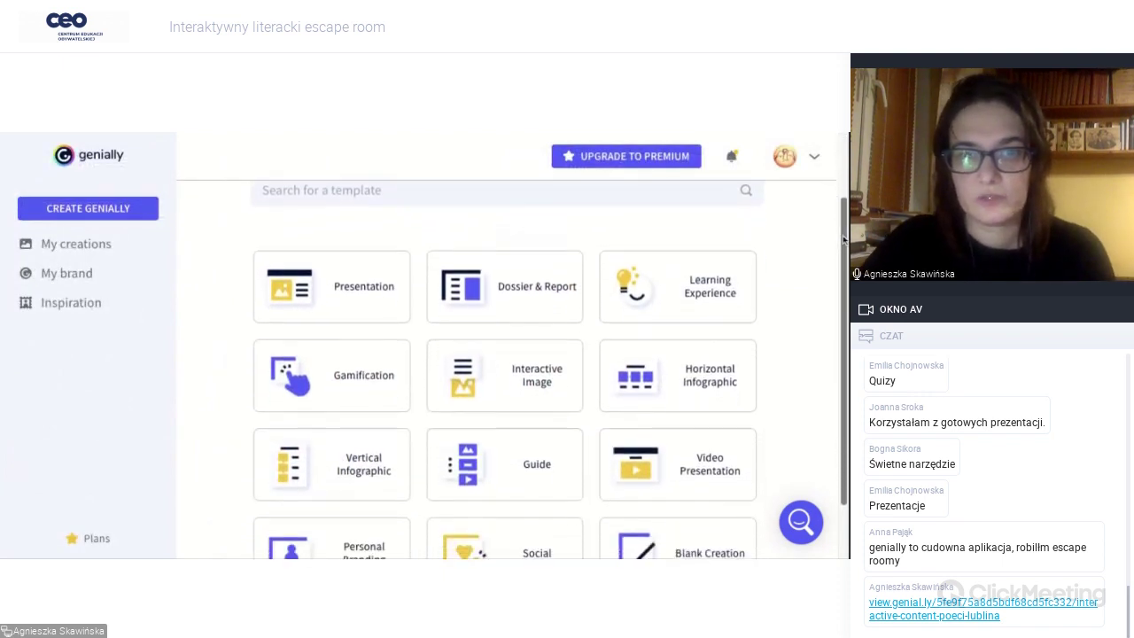
mouse_move(531, 312)
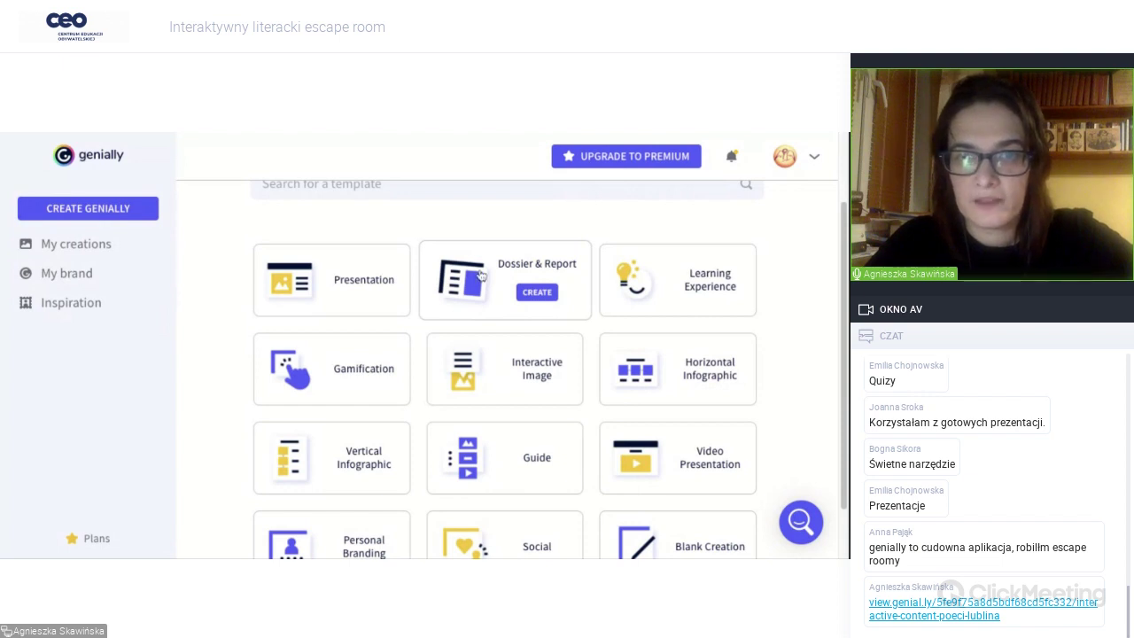
mouse_move(715, 277)
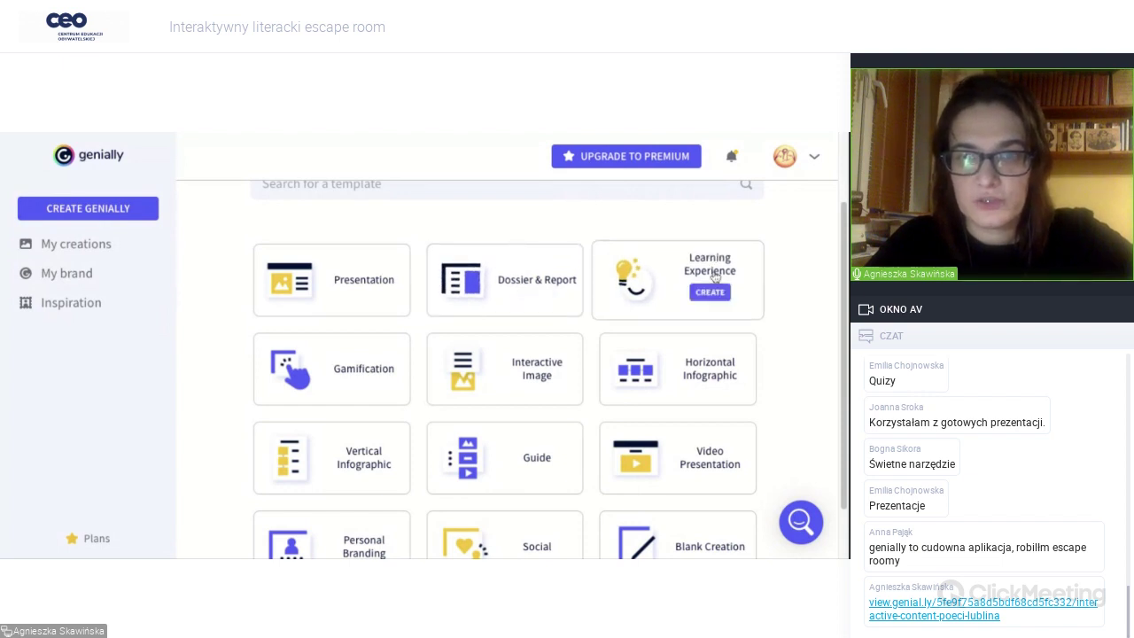
left_click(658, 294)
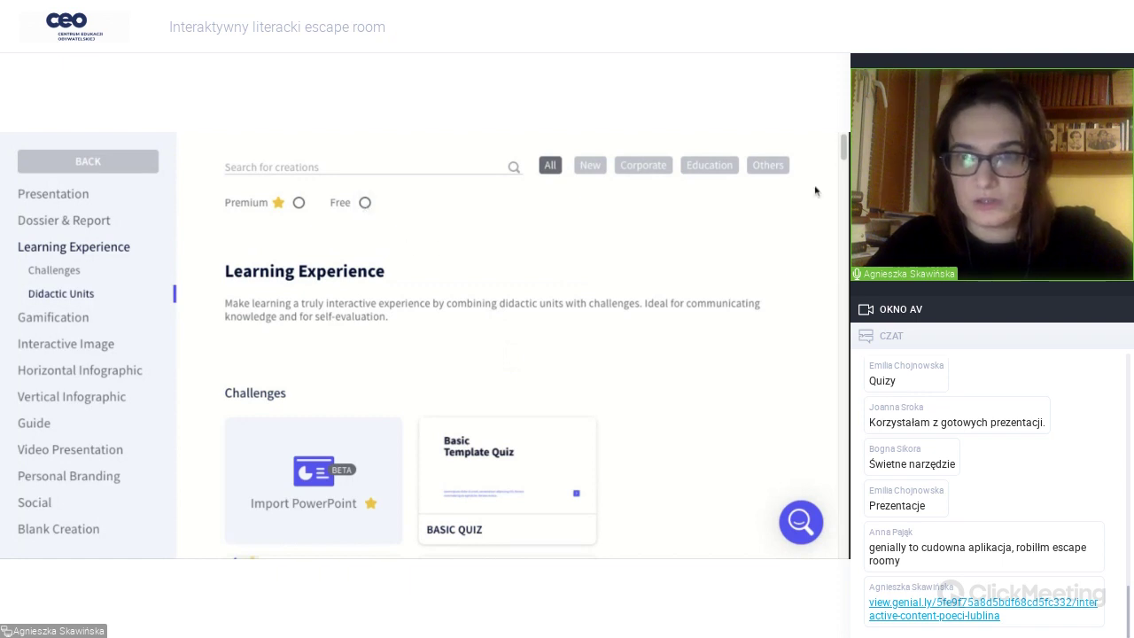
left_click_drag(843, 151, 843, 279)
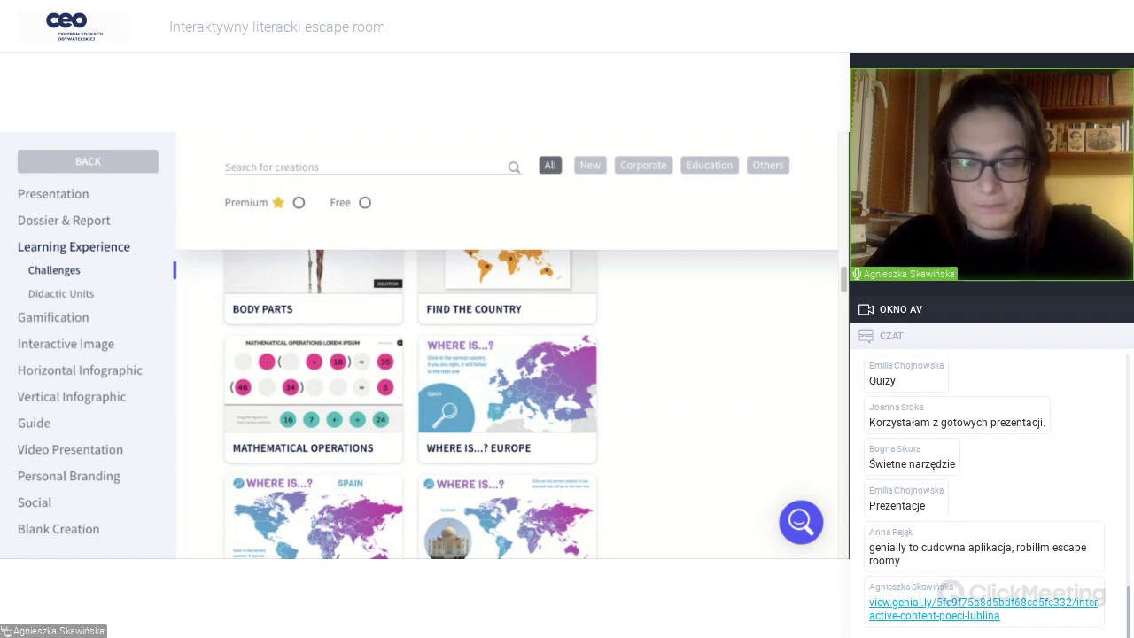
left_click(126, 153)
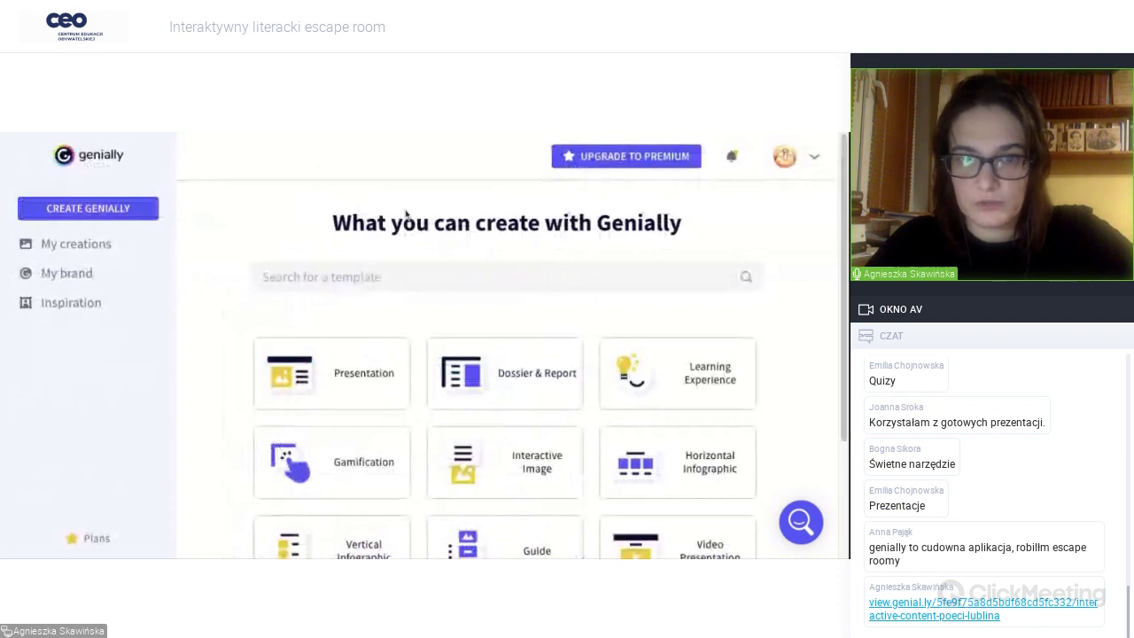
Reopen the Learning Experience templates, browse the quiz and game challenges, and preview the Join Words template.
left_click(677, 372)
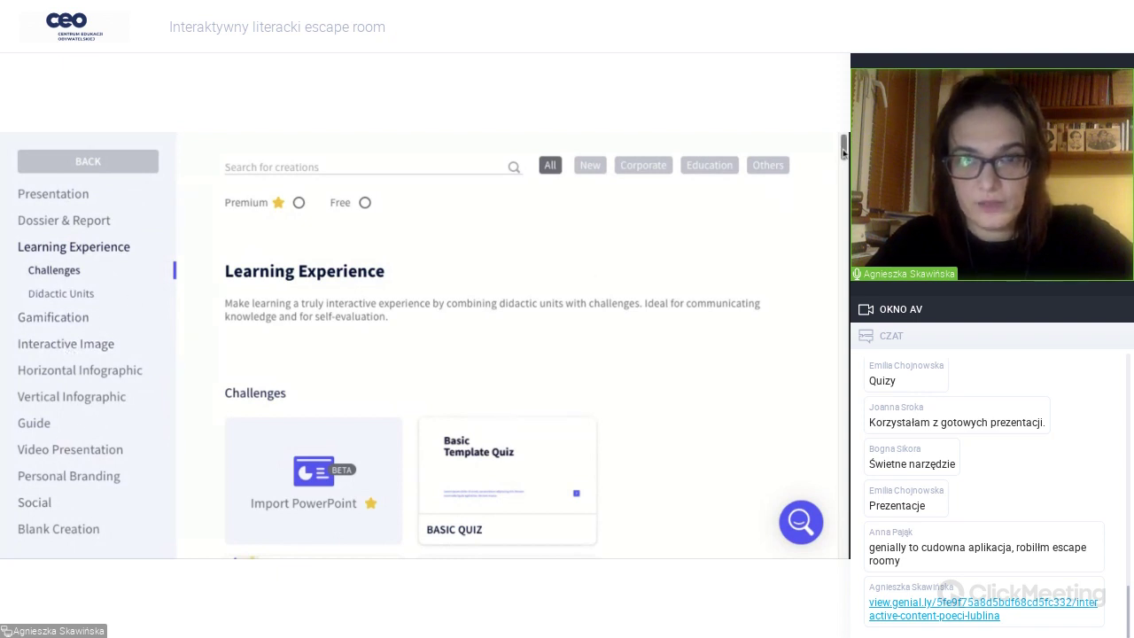
scroll(843, 155, "down", 2)
scroll(844, 155, "down", 3)
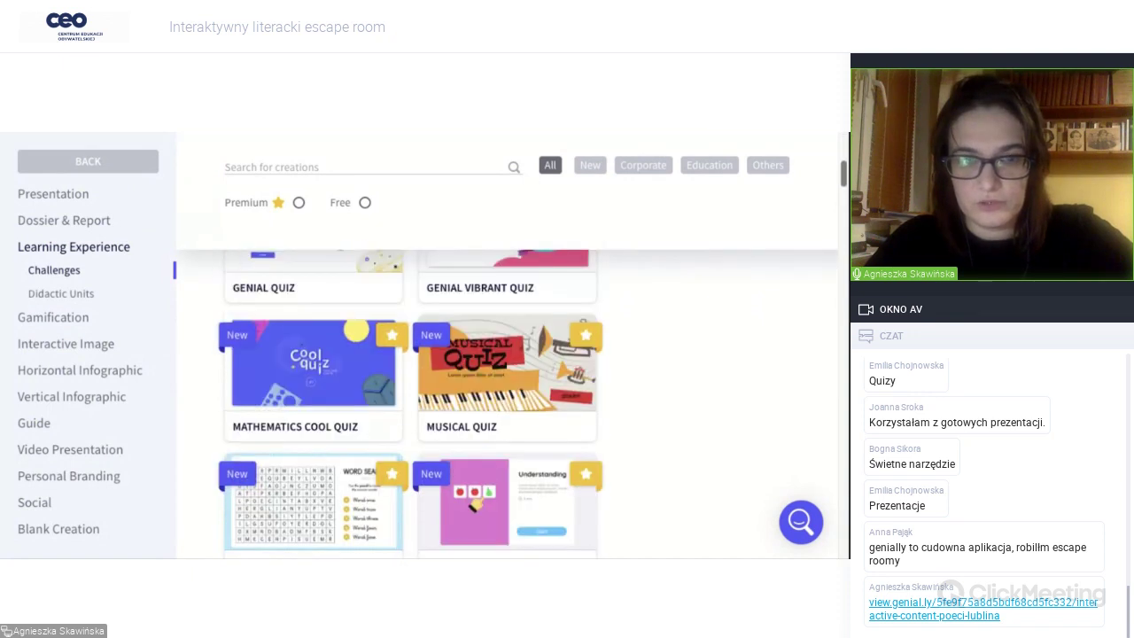
scroll(410, 404, "down", 5)
scroll(410, 404, "down", 4)
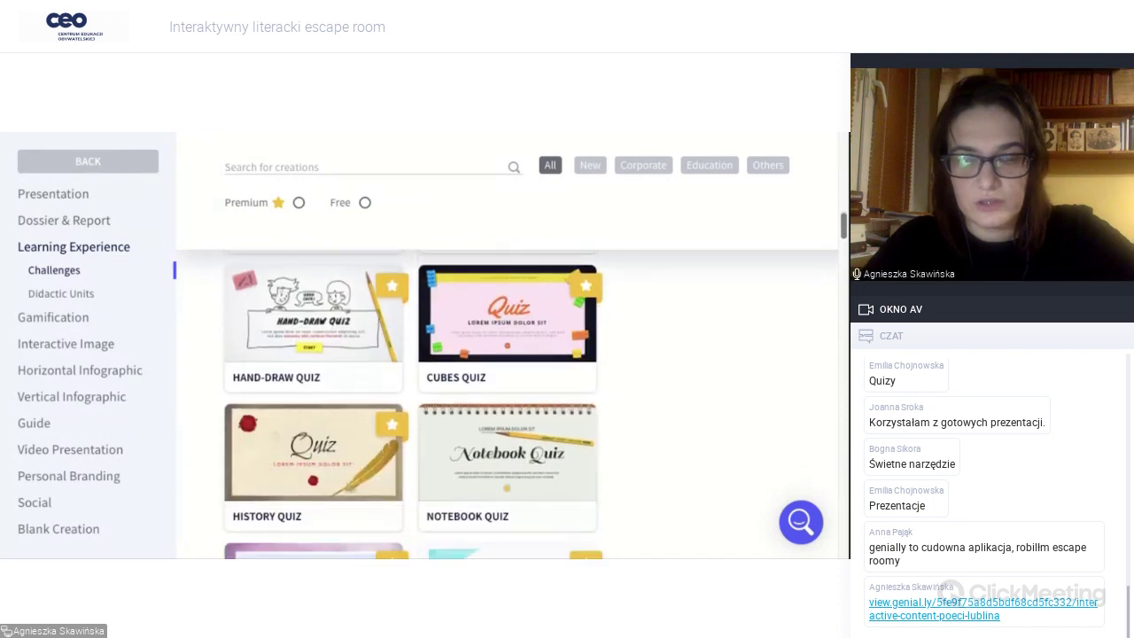
scroll(410, 404, "down", 4)
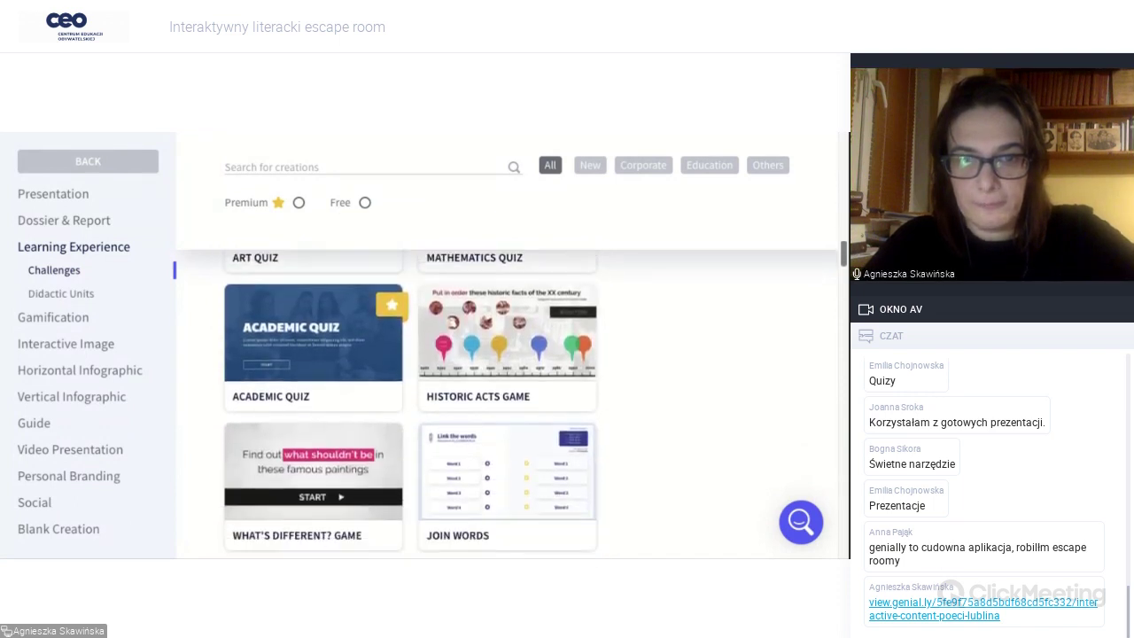
left_click(478, 412)
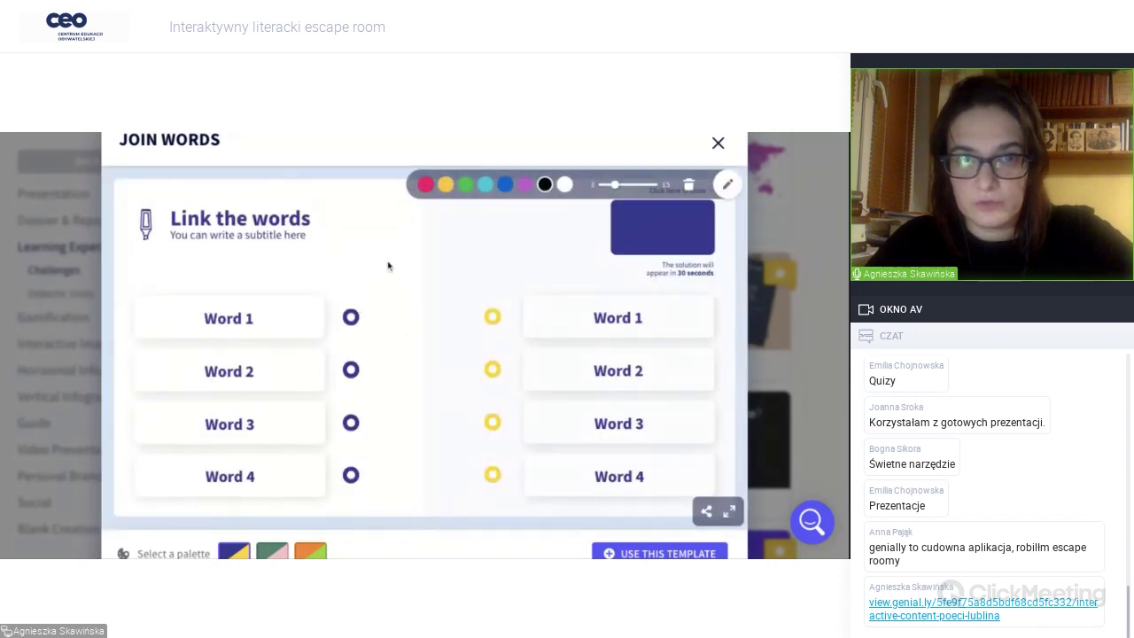
In the Join Words preview, draw red lines linking Word 1 to Word 2, Word 3 to Word 1, and Word 4 to Word 4.
left_click(425, 185)
left_click_drag(350, 316, 474, 355)
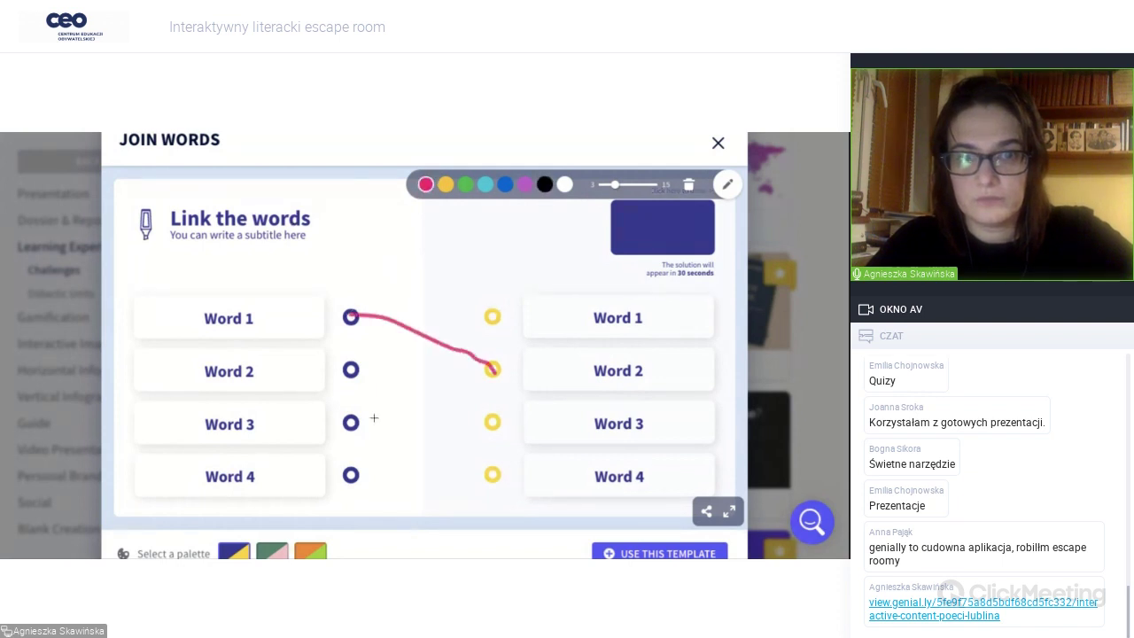
left_click_drag(387, 398, 491, 303)
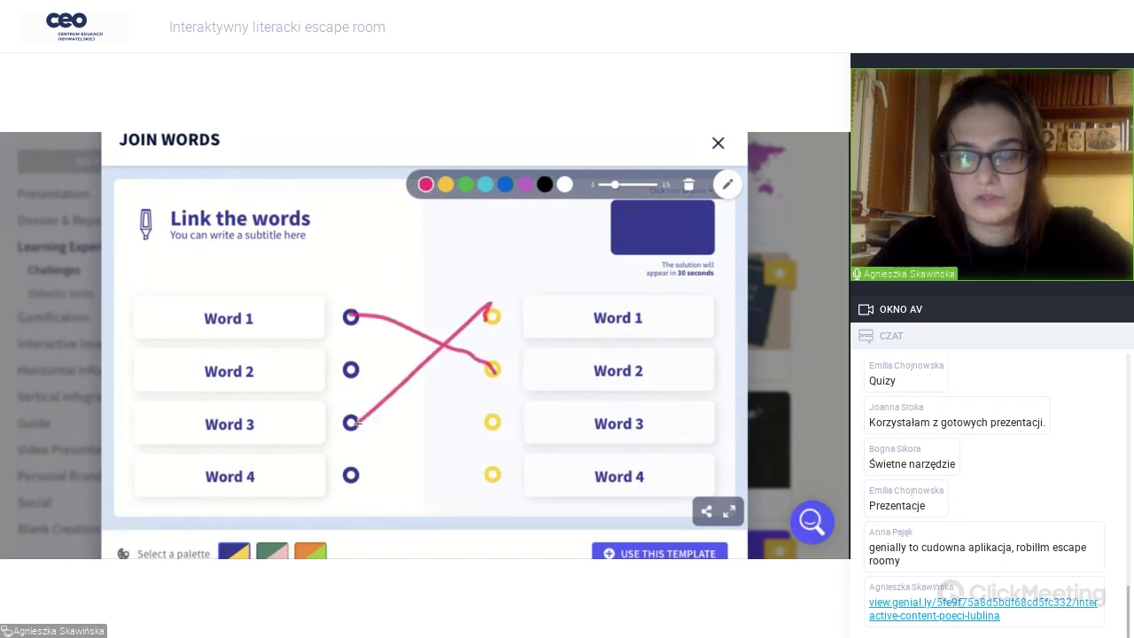
left_click_drag(384, 474, 490, 479)
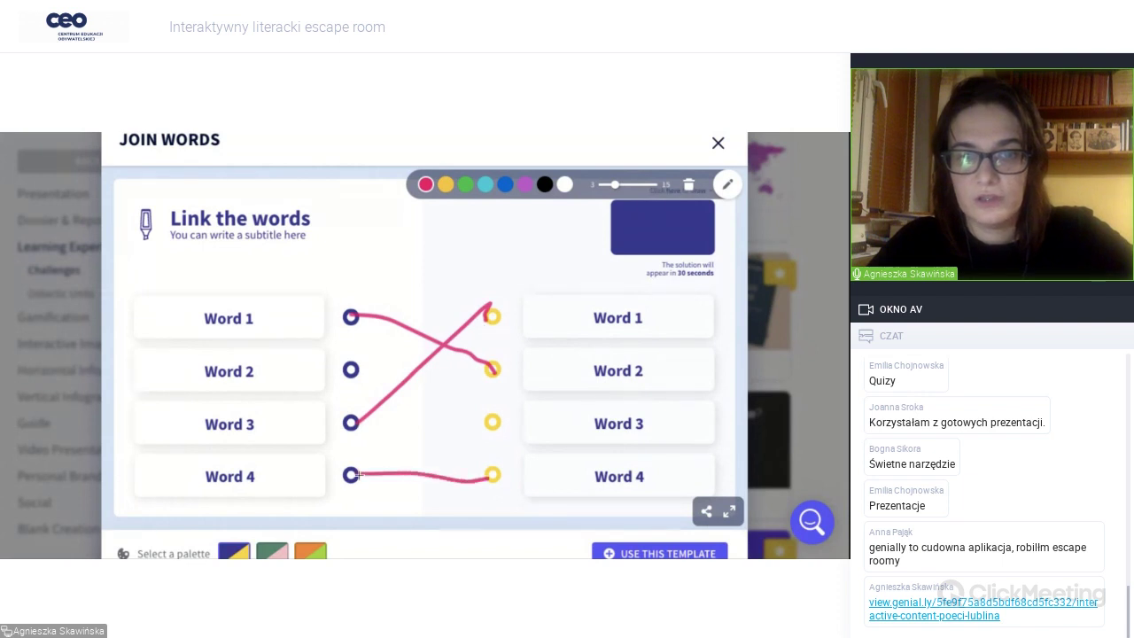
Turn drawing mode off, on and off again to hide and show the lines in the Join Words preview.
left_click(726, 185)
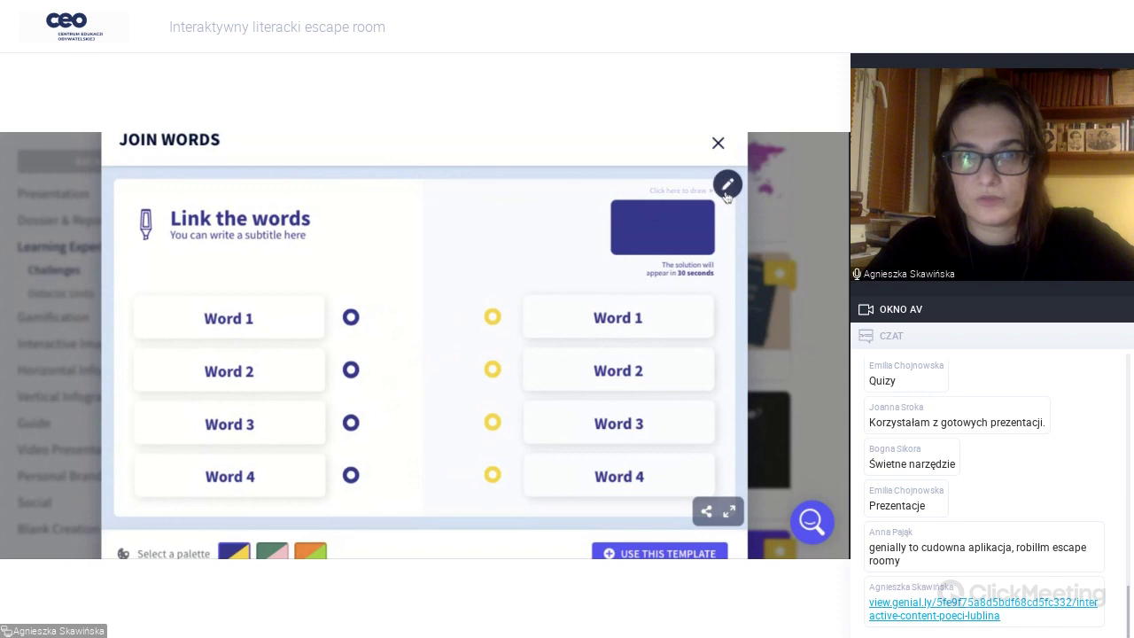
left_click(726, 186)
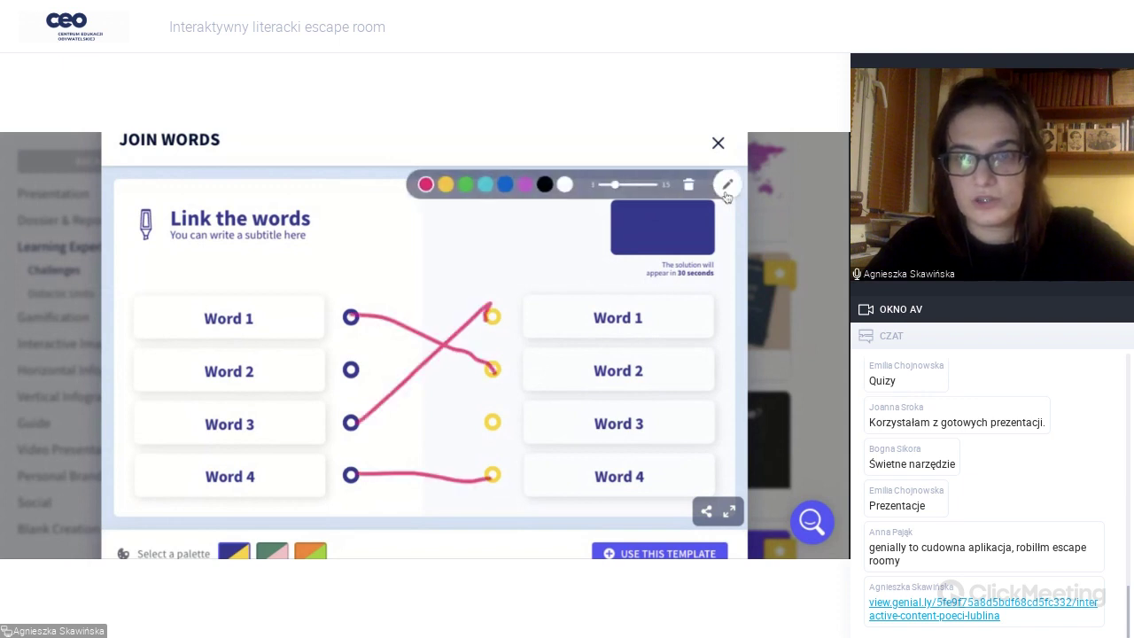
left_click(725, 186)
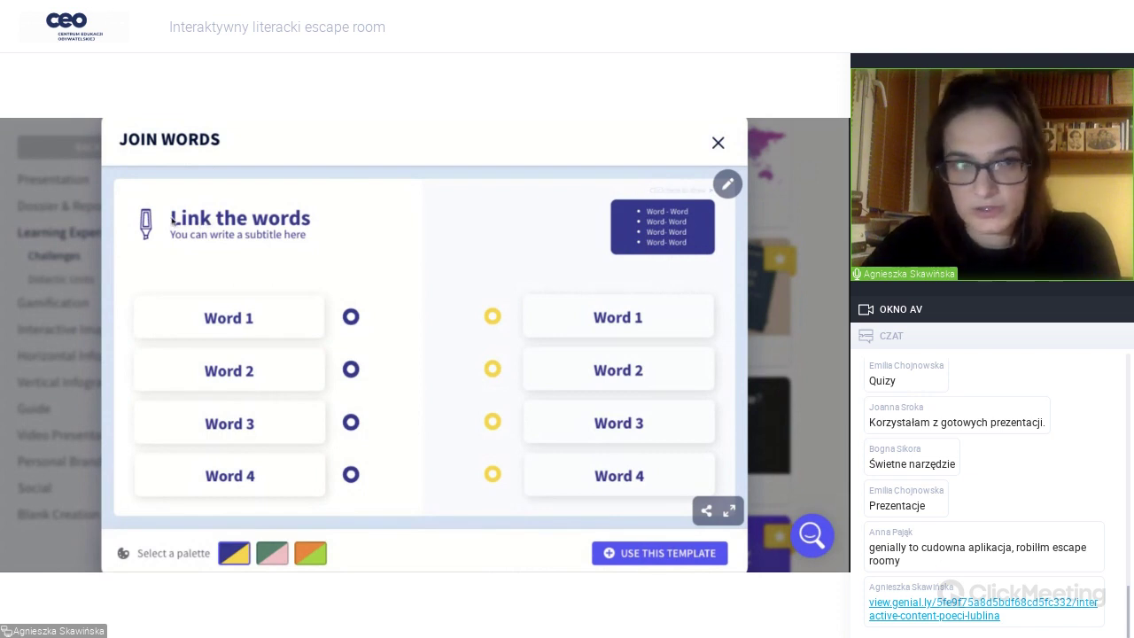
Create a genially from the Join Words template and shorten its title to "Link t".
left_click(658, 554)
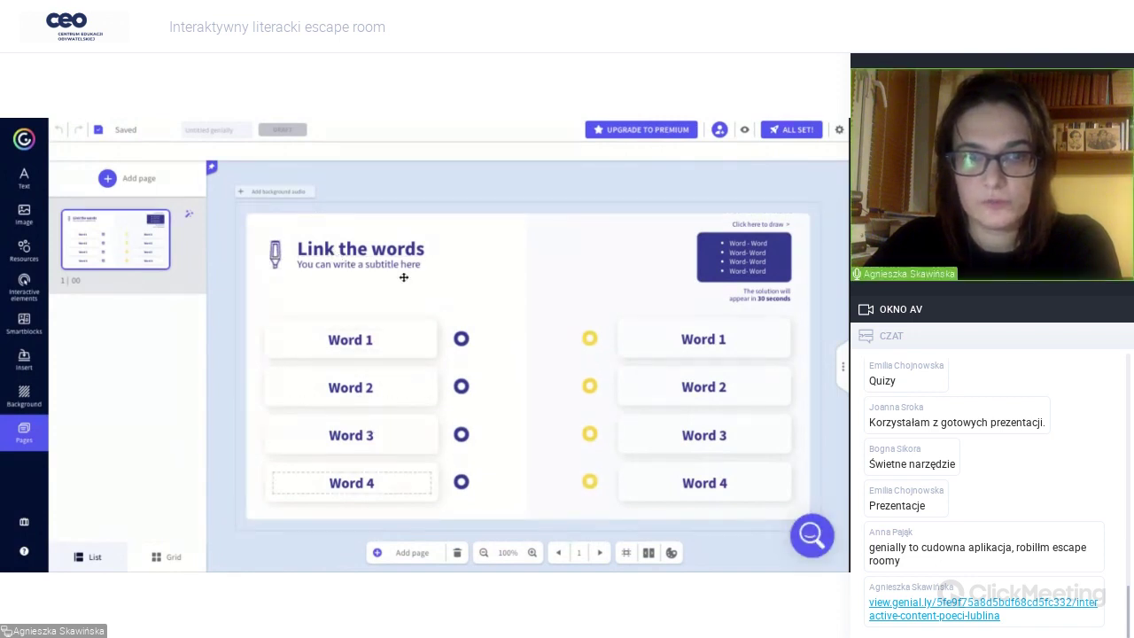
left_click(380, 250)
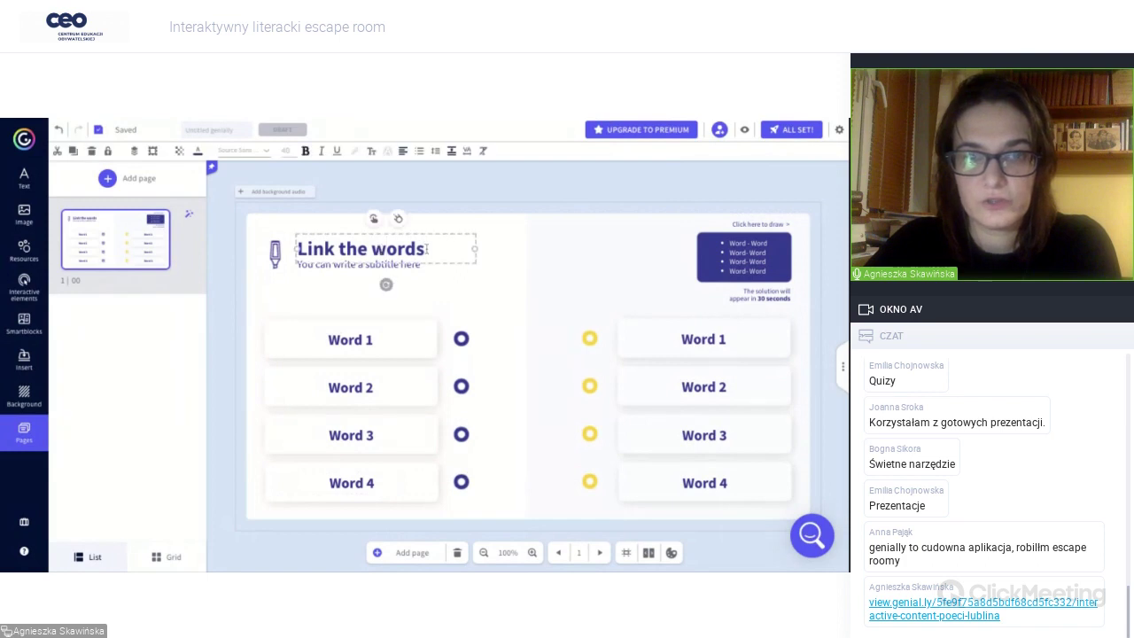
key("BackSpace")
key("BackSpace")
key("BackSpace")
key("BackSpace")
key("BackSpace")
key("BackSpace")
key("BackSpace")
key("BackSpace")
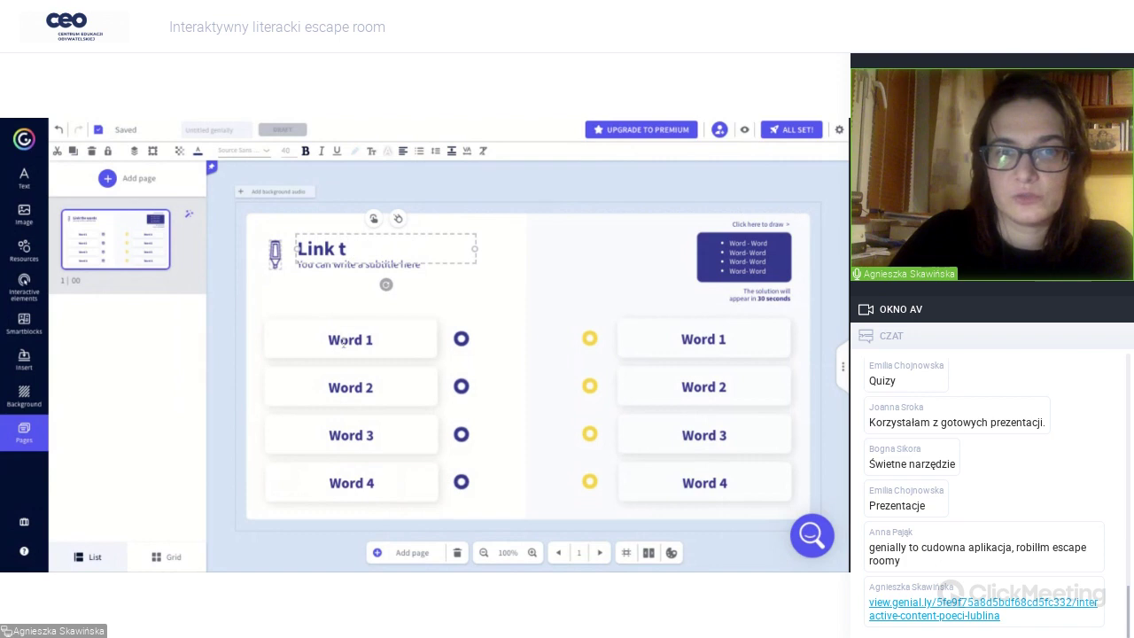
Select the Word 1 and Word 2 texts, the solution note and list, and the page's right-hand background in turn.
left_click(342, 344)
left_click(696, 345)
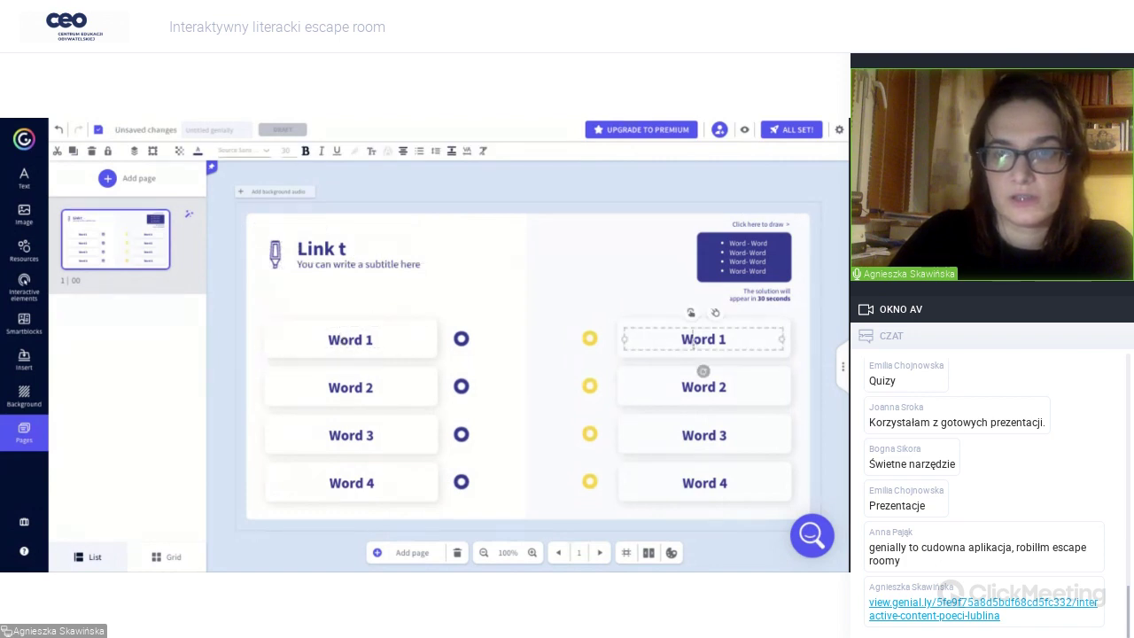
left_click(684, 390)
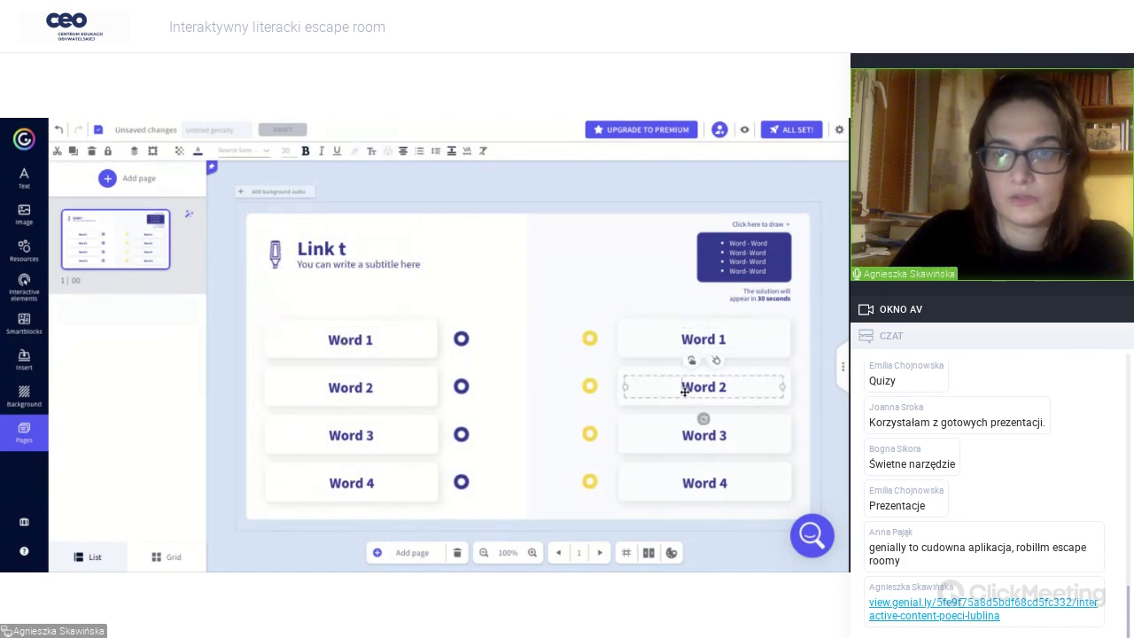
left_click(735, 297)
left_click(731, 275)
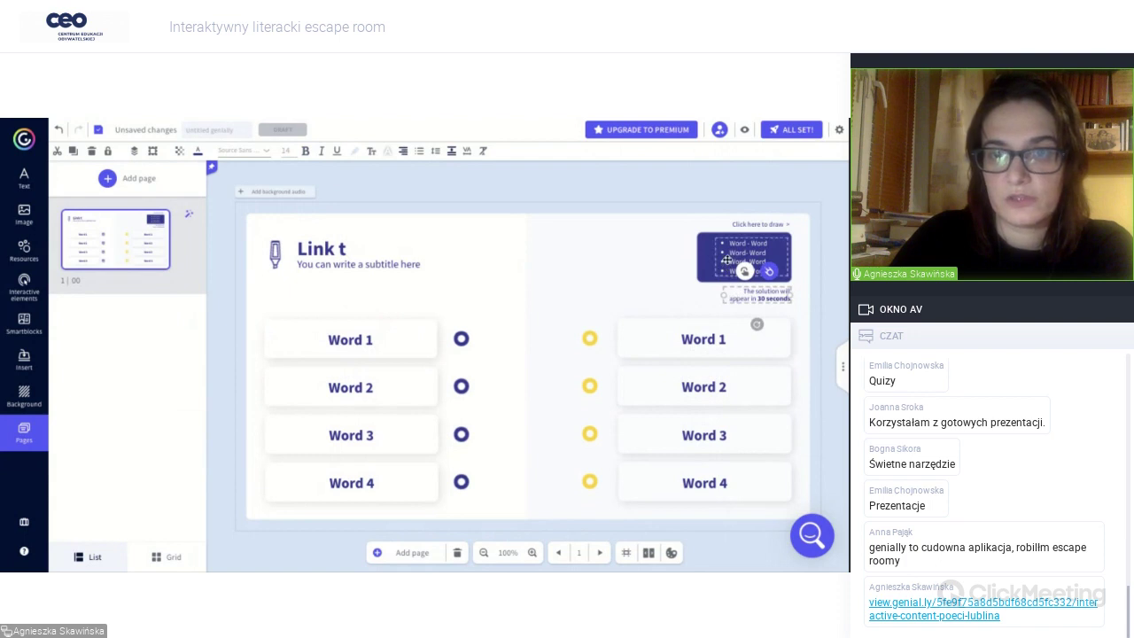
left_click(727, 259)
left_click(595, 258)
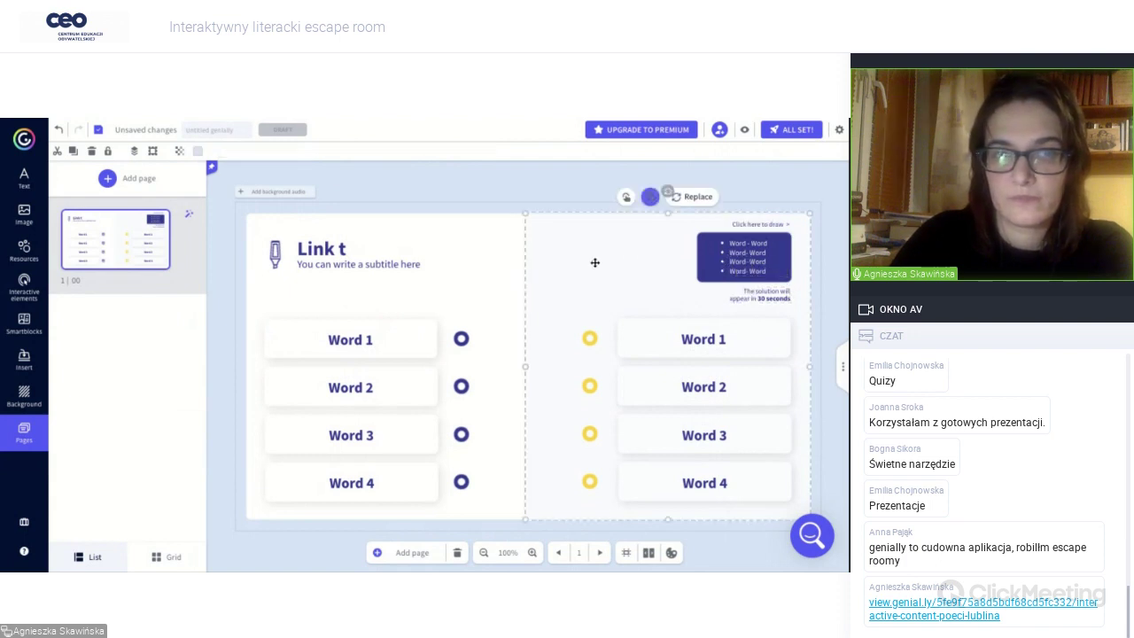
Leave the editor without naming the genially, return to the own creations, and start a new genially.
left_click(25, 142)
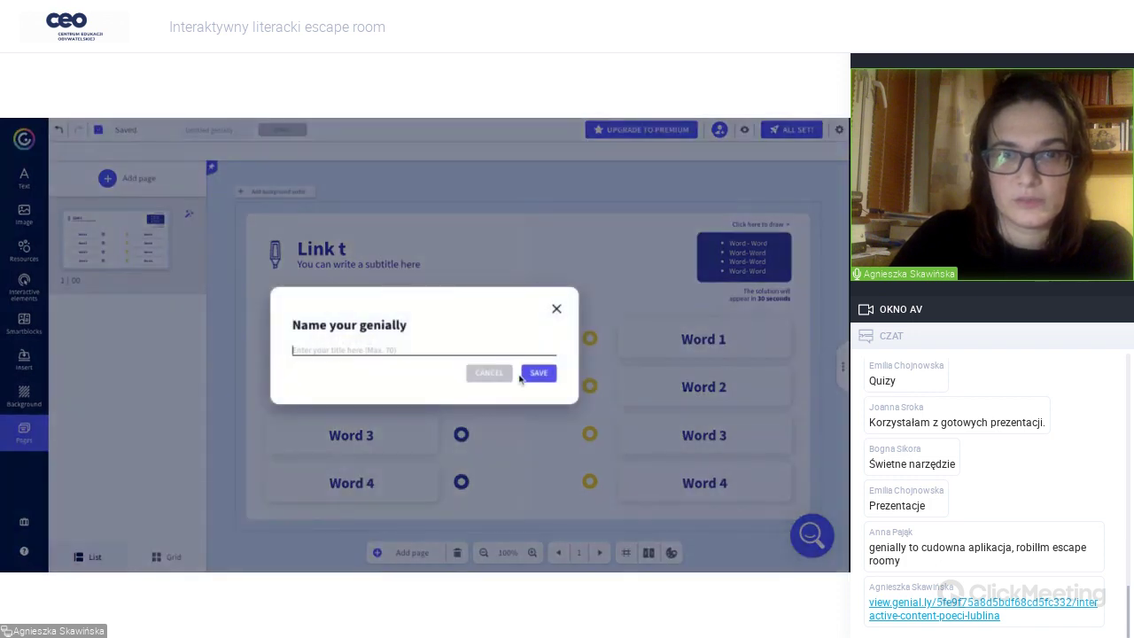
left_click(490, 375)
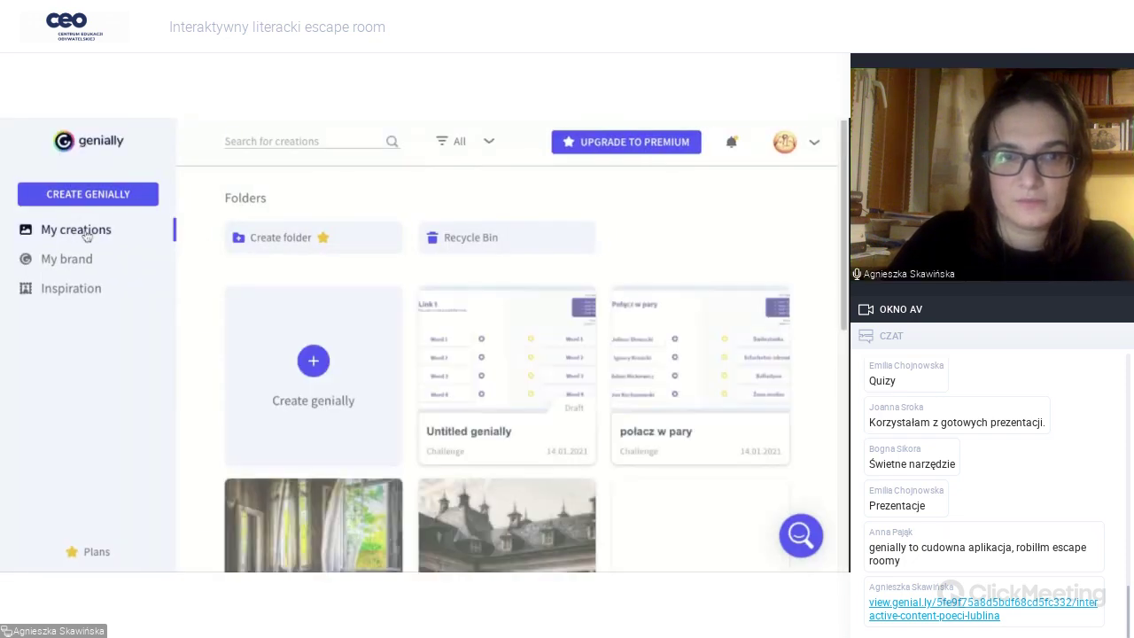
left_click(306, 356)
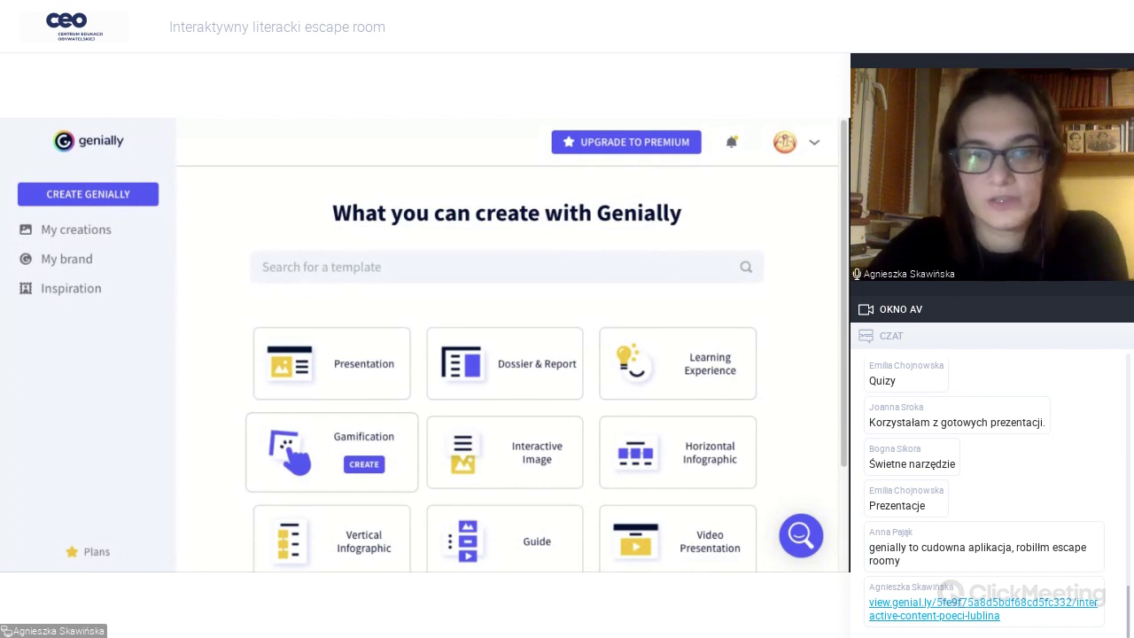
Open the Gamification templates and browse from the Click-to-action section down to the Games section.
left_click(363, 463)
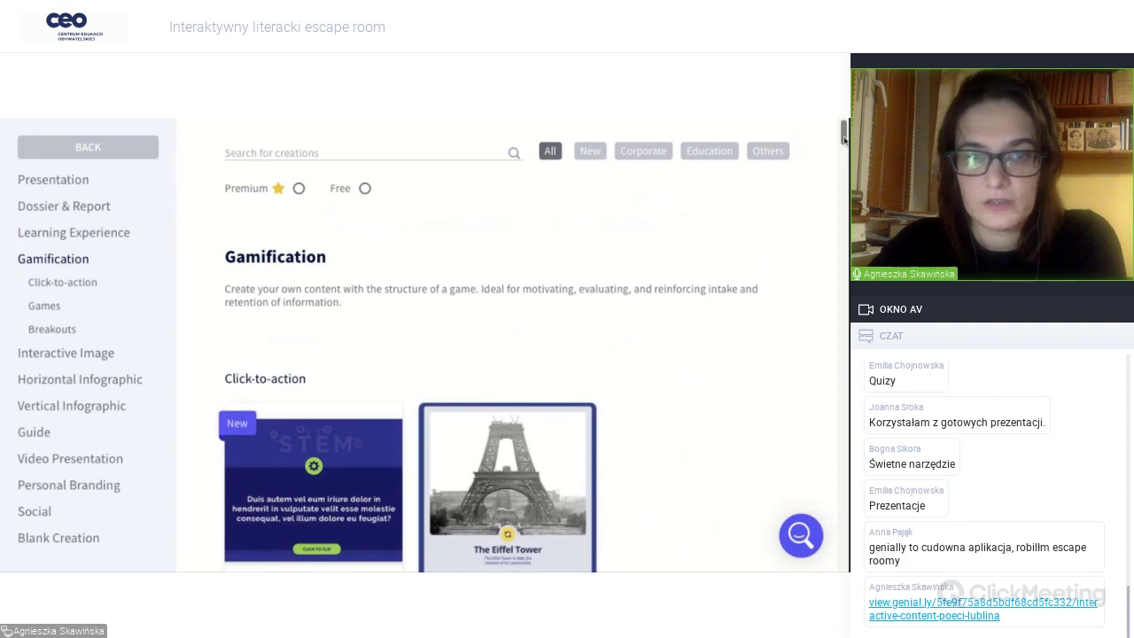
scroll(844, 139, "down", 5)
scroll(505, 403, "down", 8)
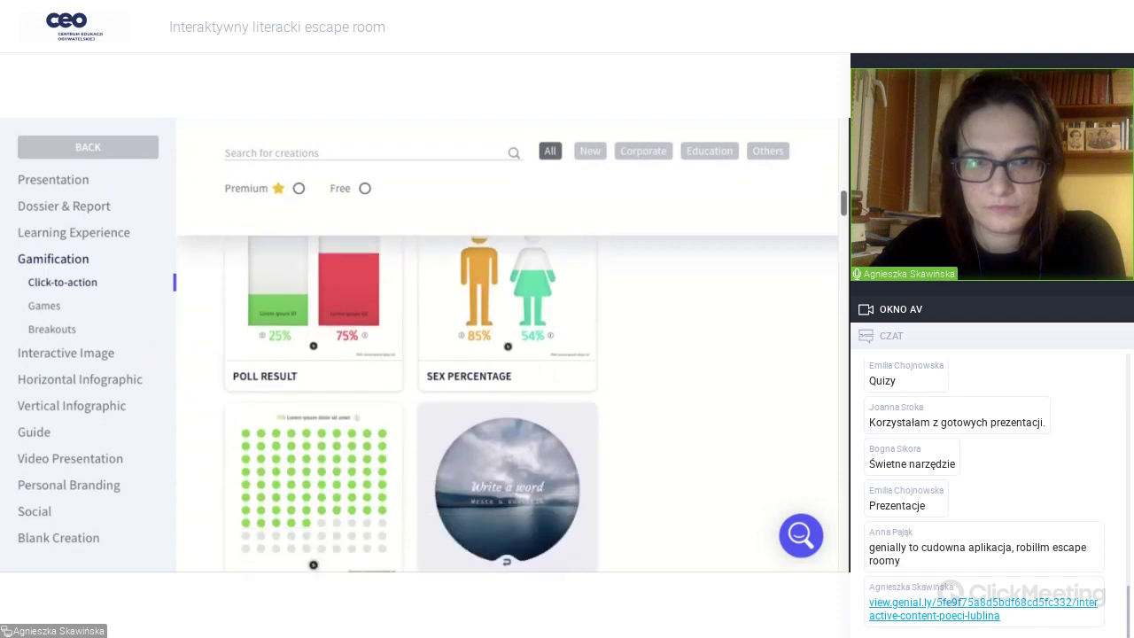
scroll(505, 403, "down", 10)
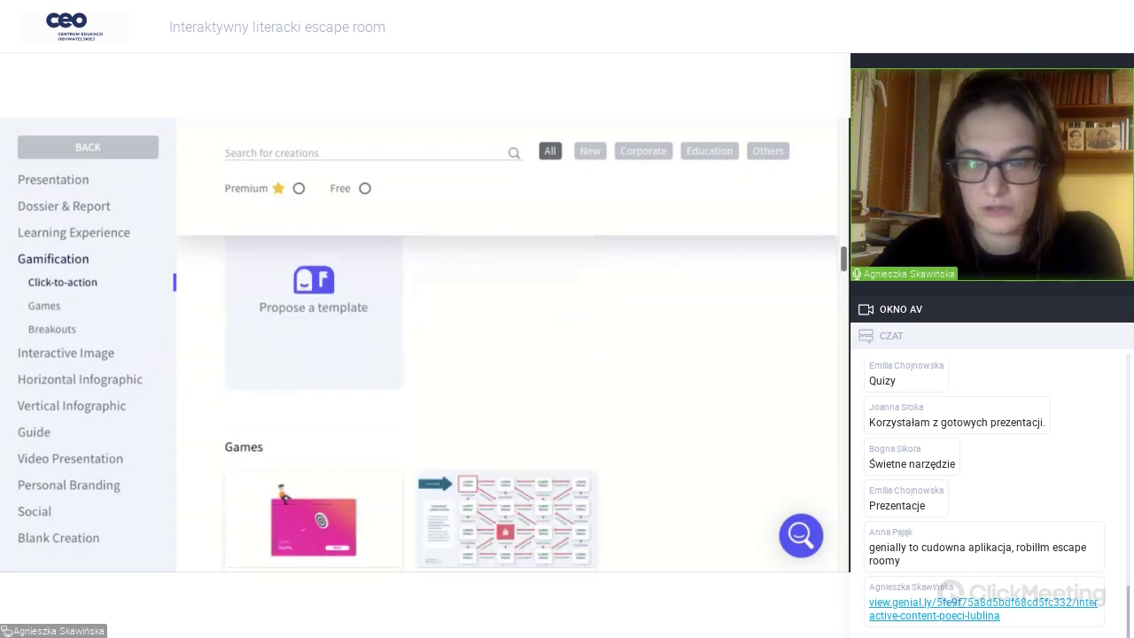
scroll(505, 403, "down", 4)
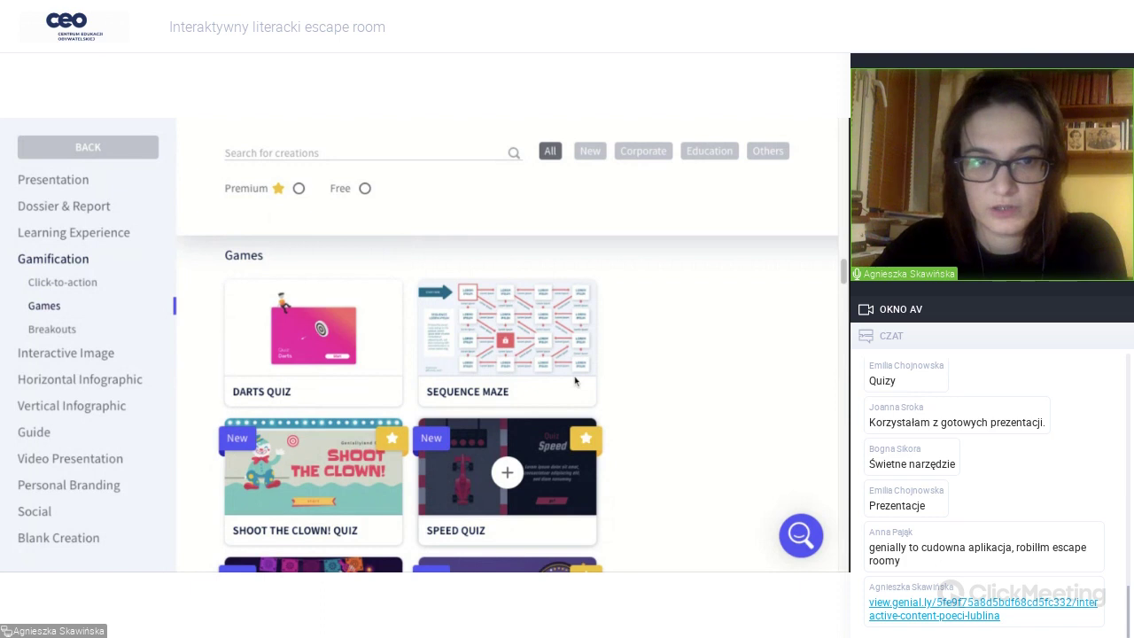
Preview the Snakes and Ladders template, roll the dice, move the yellow pawn onto the yellow squares, view a square's note and close the preview.
scroll(575, 380, "down", 5)
left_click(354, 447)
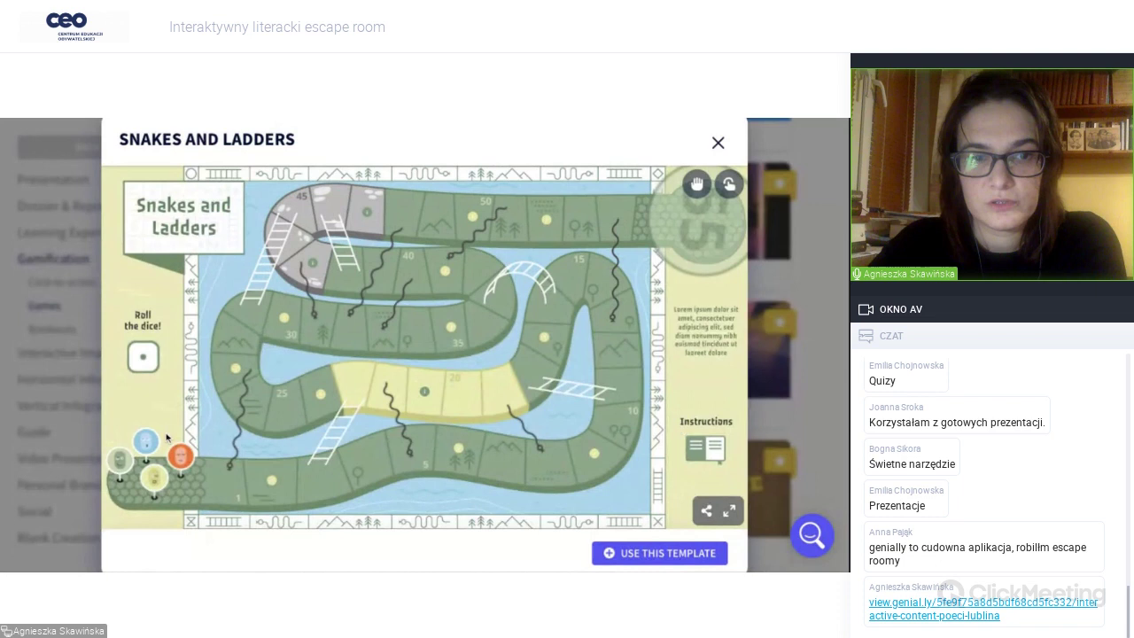
left_click(142, 361)
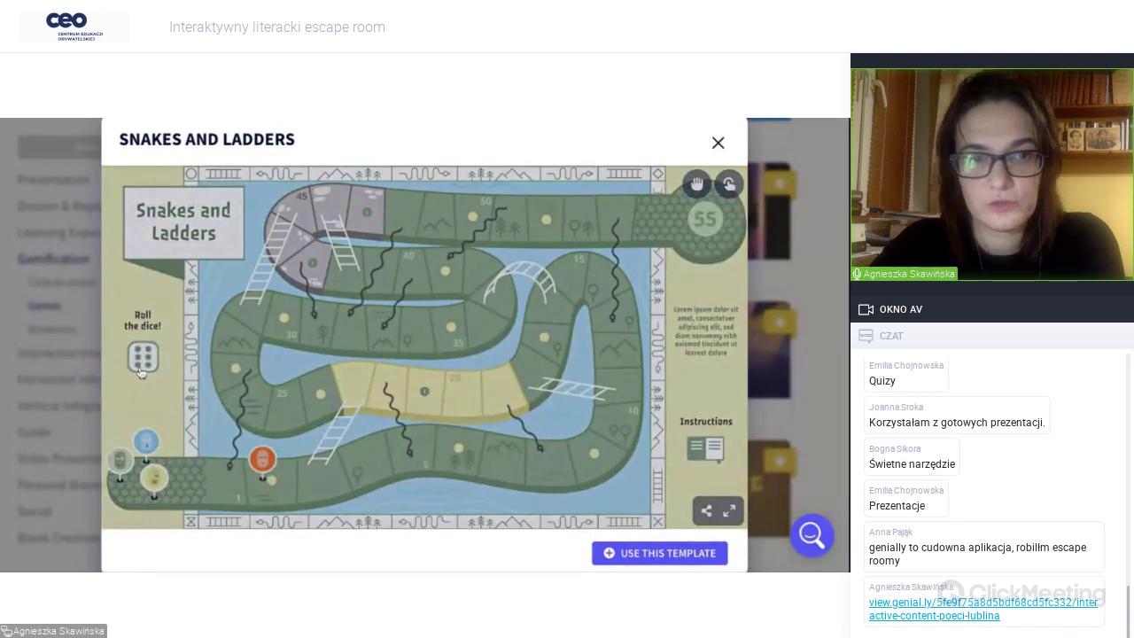
left_click(139, 372)
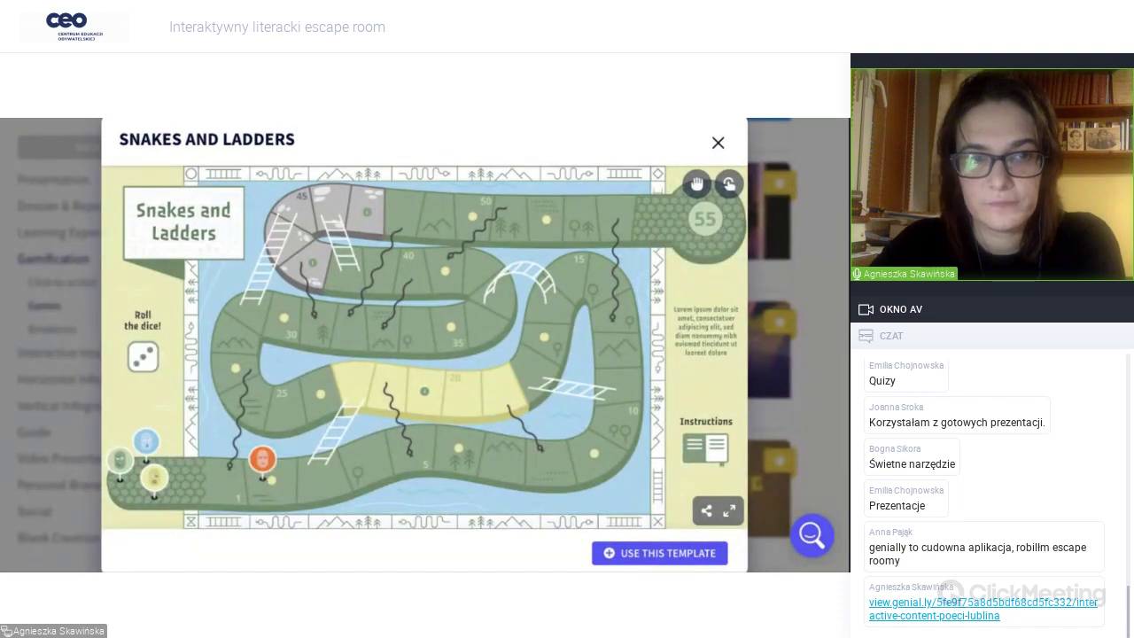
left_click(160, 483)
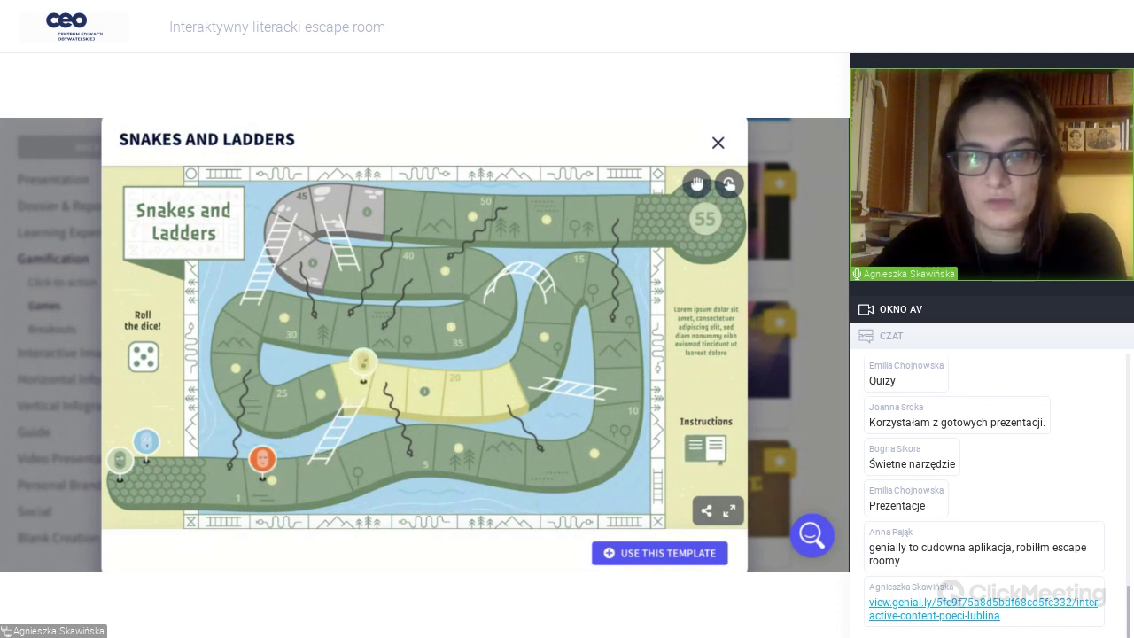
left_click(425, 393)
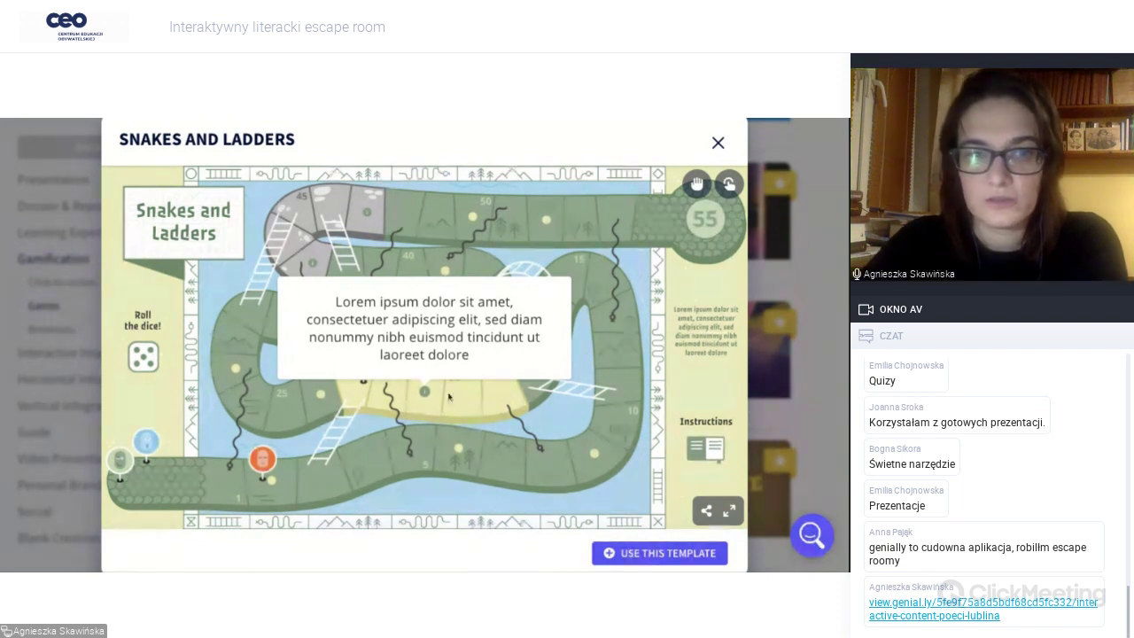
mouse_move(236, 374)
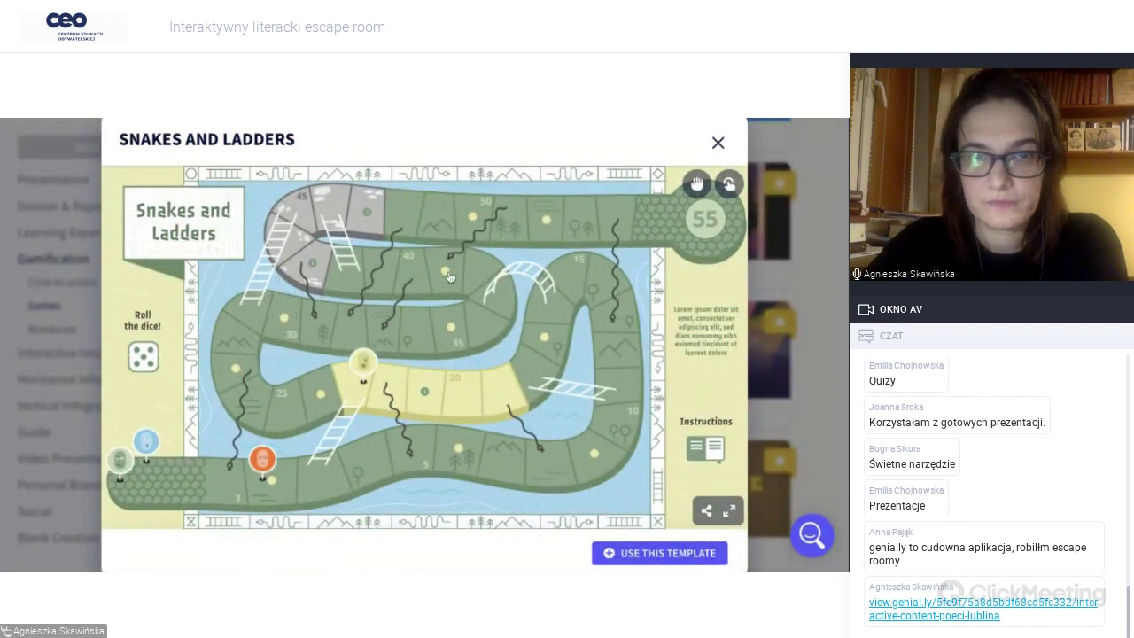
left_click(718, 144)
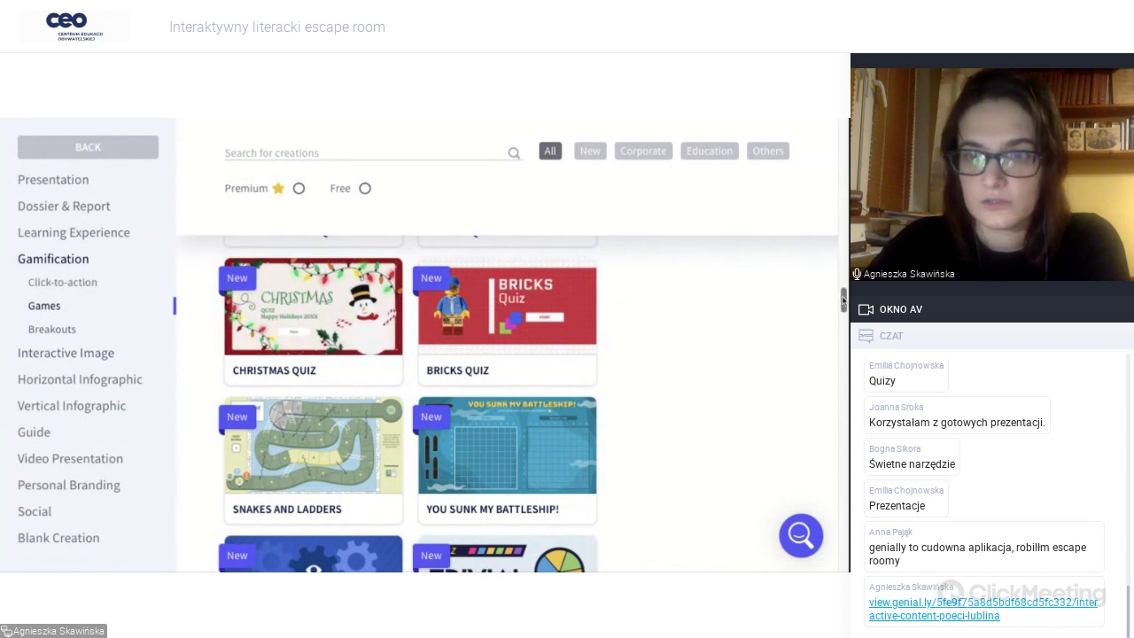
Preview the Escape Game Education template from the Breakouts section, start the game and open a mission's missing-number question.
left_click_drag(843, 301, 844, 472)
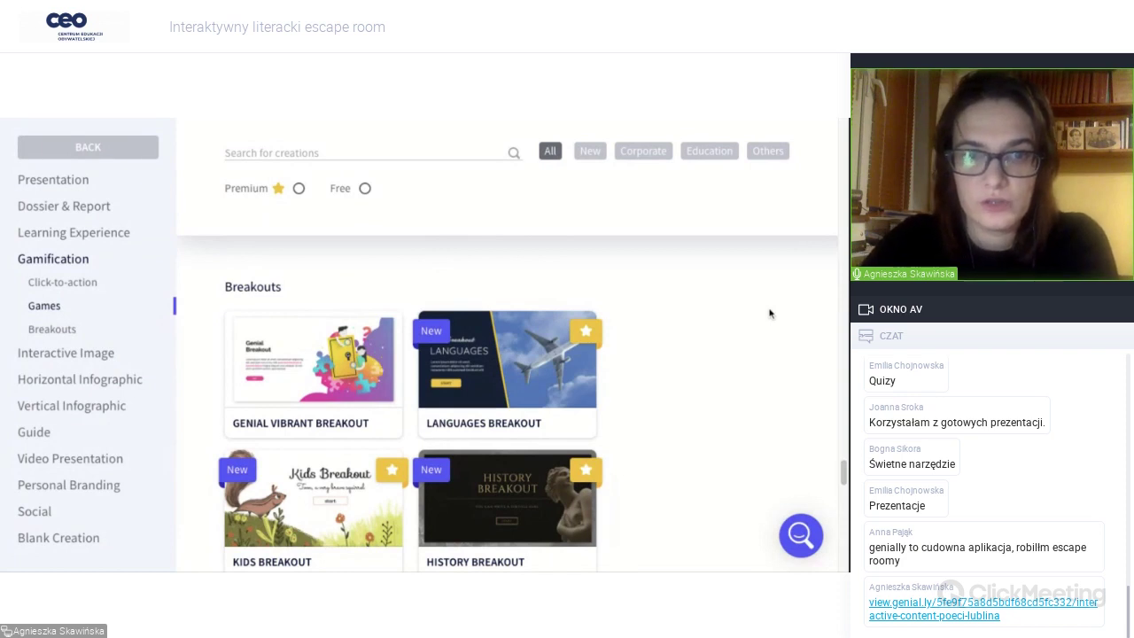
scroll(769, 313, "down", 3)
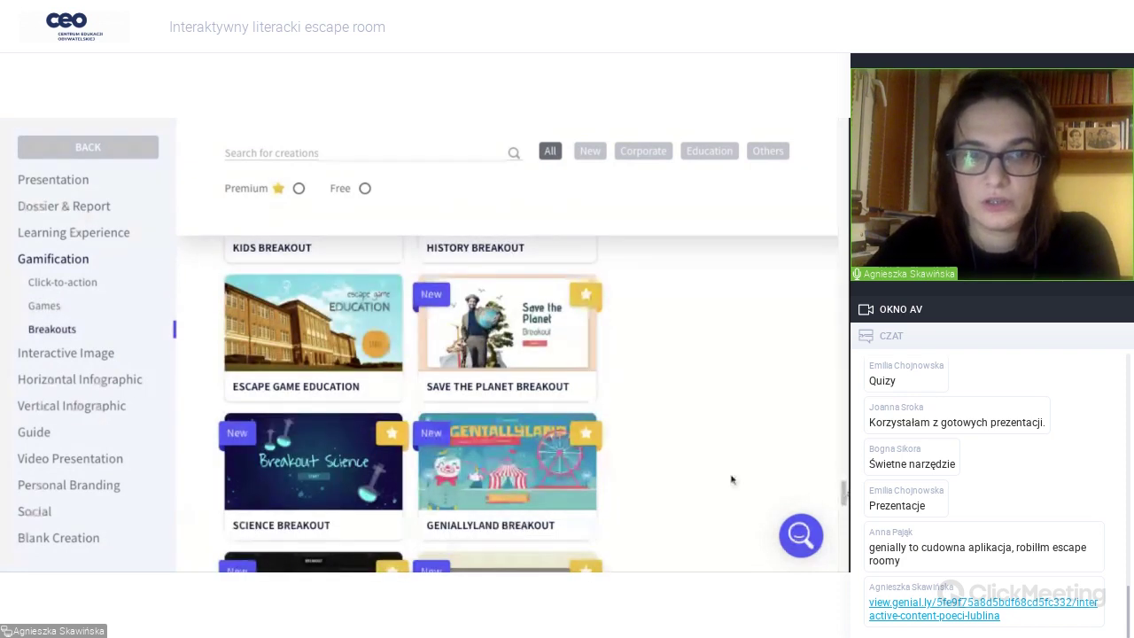
left_click(312, 357)
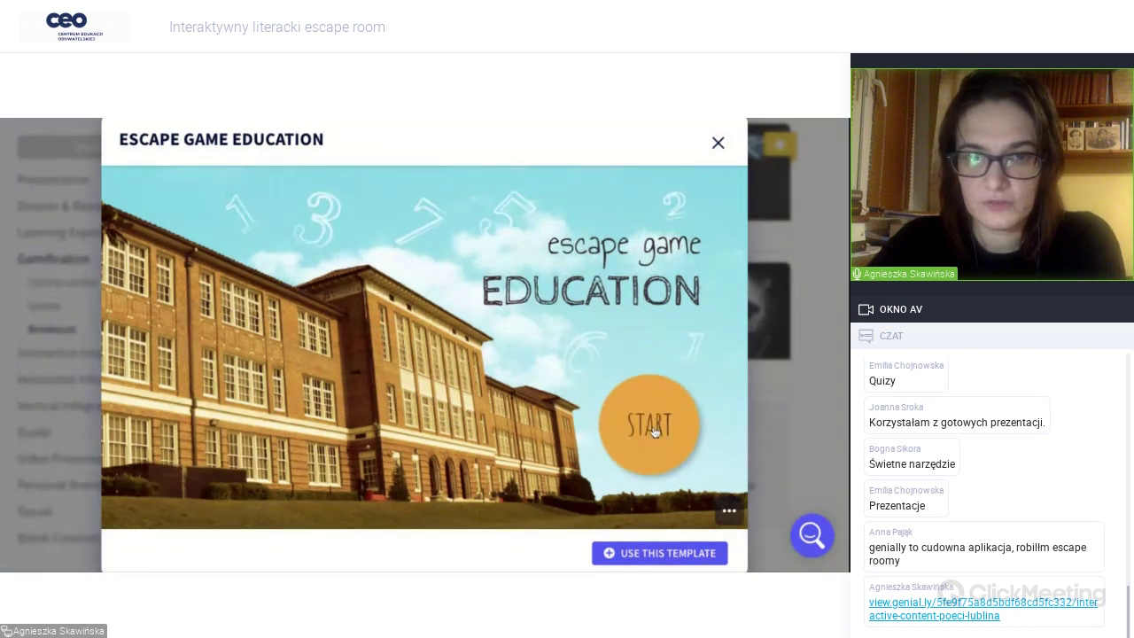
left_click(653, 432)
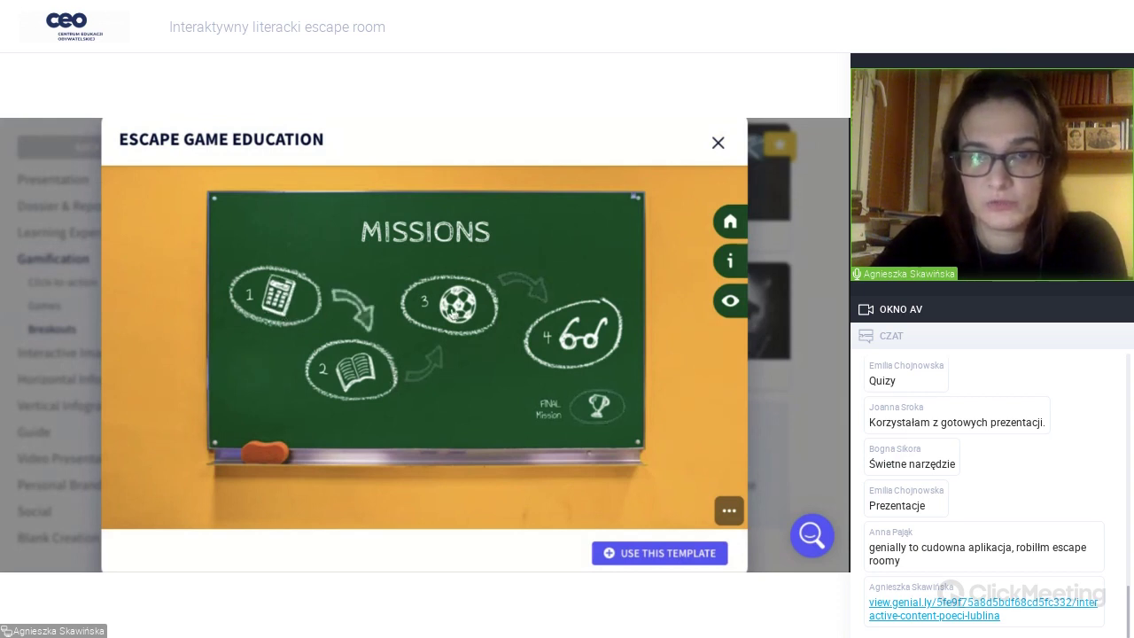
left_click(577, 350)
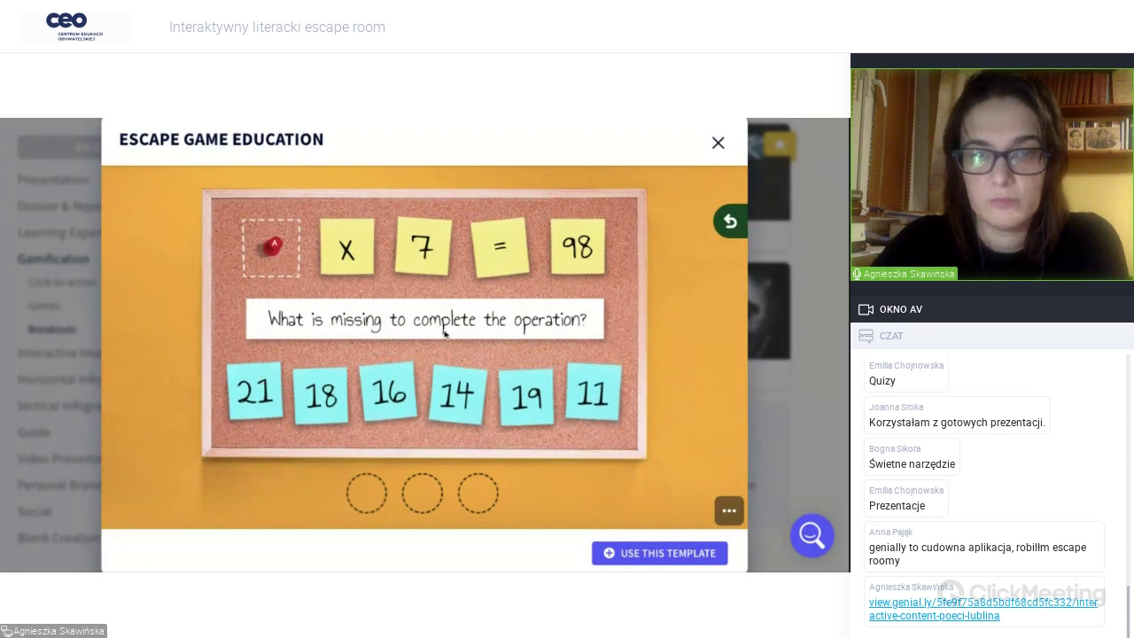
Try the answers 14, 16 and 19 on the missing-number question and close the template preview.
left_click(453, 410)
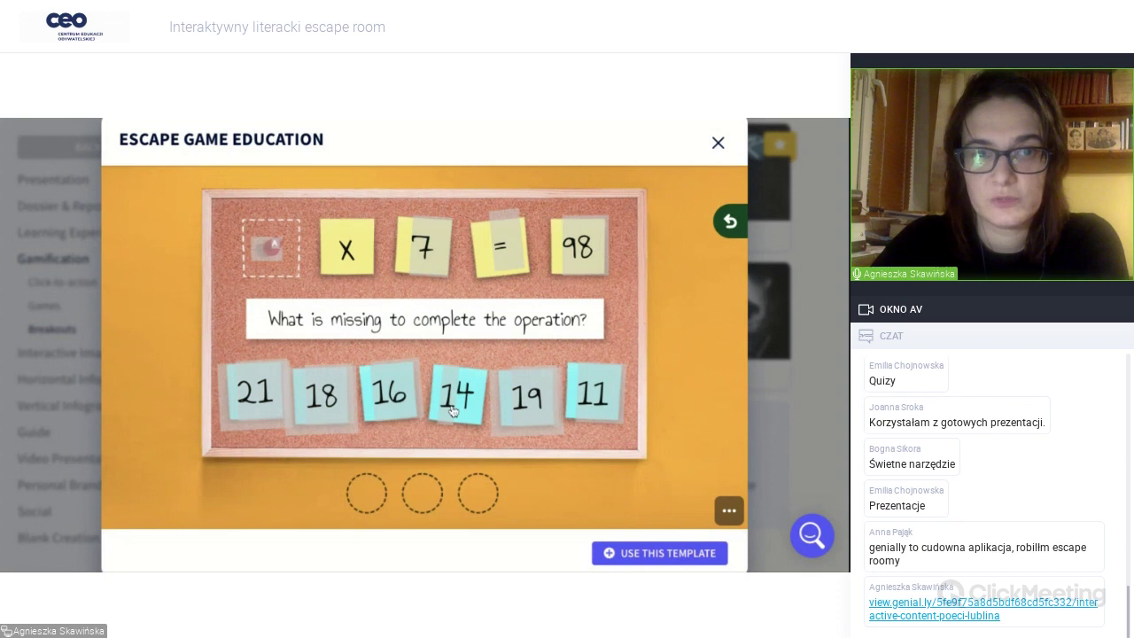
left_click(397, 402)
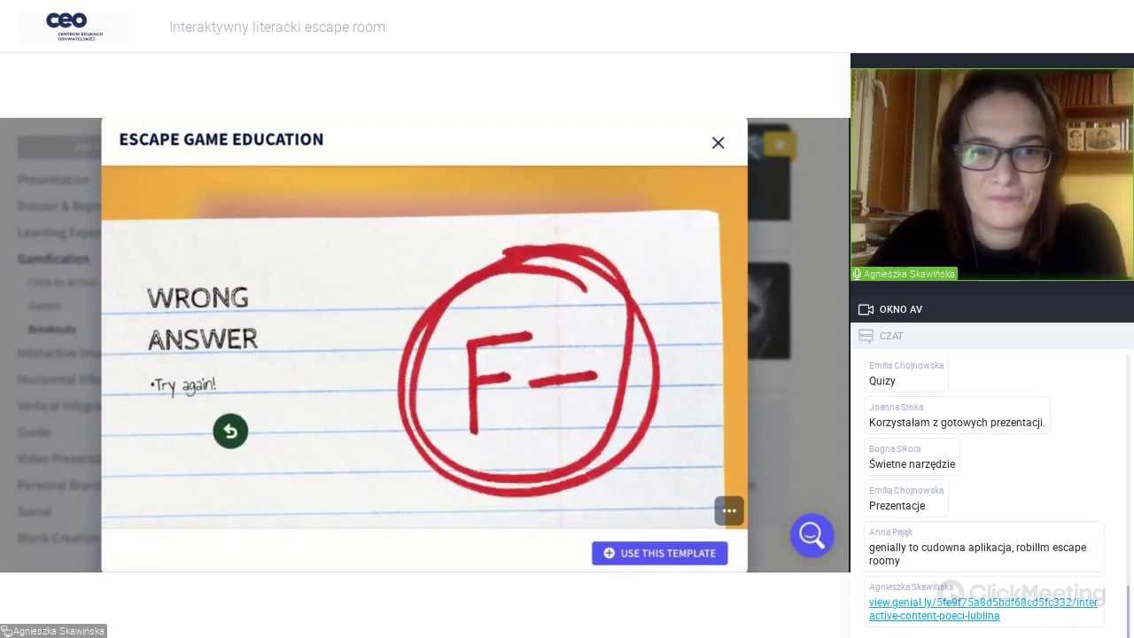
left_click(231, 432)
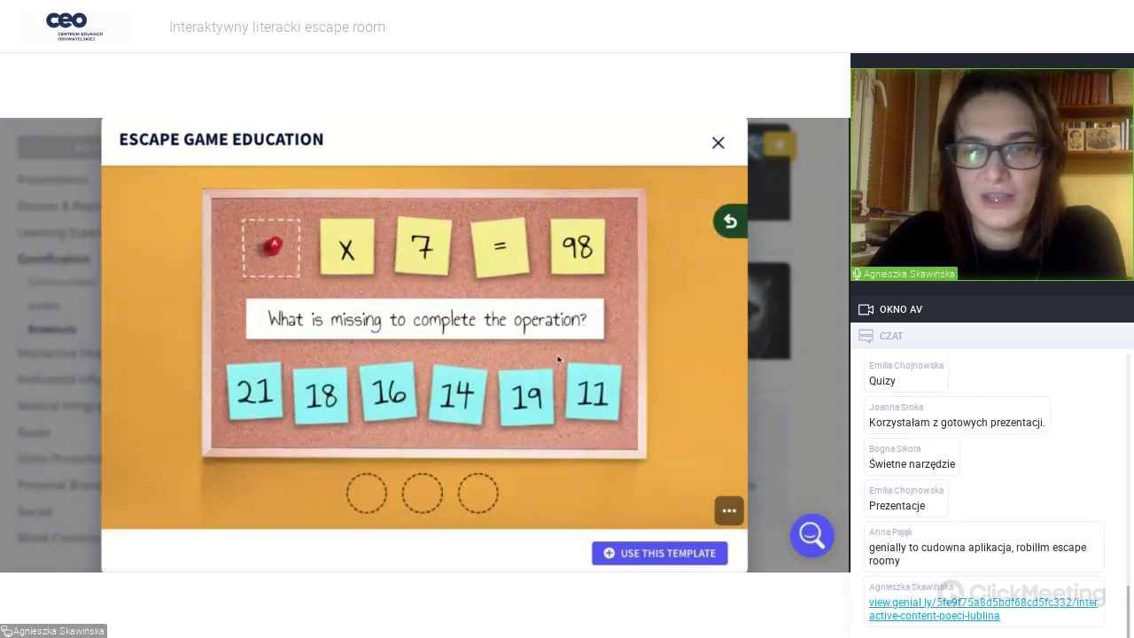
left_click(531, 404)
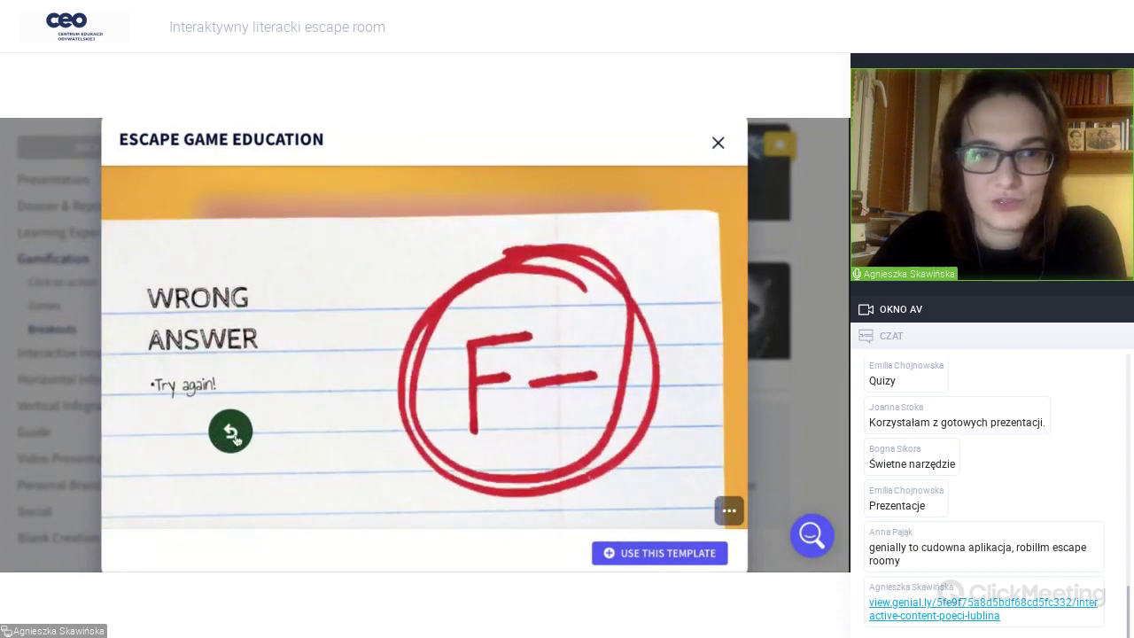
left_click(233, 434)
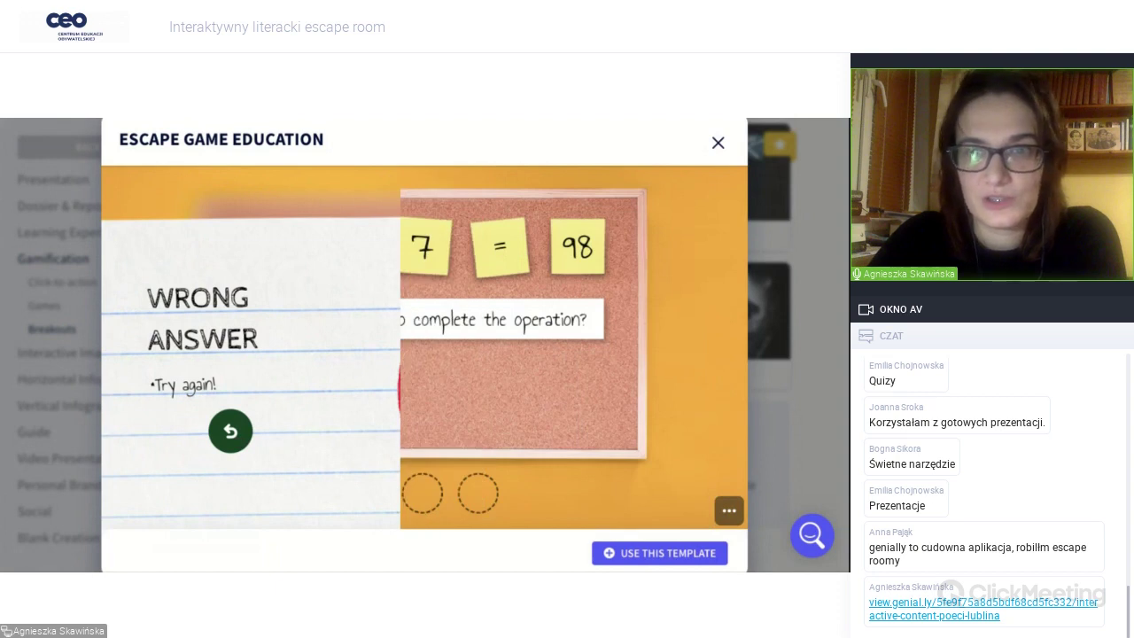
key("Escape")
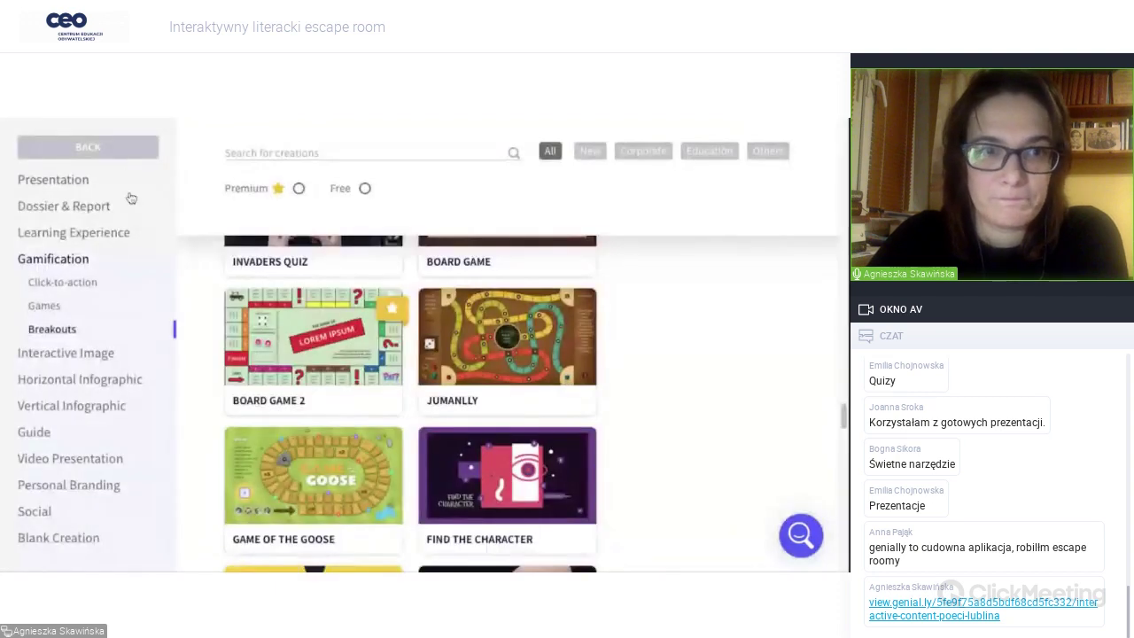
Return to the overview of creation types, view the remaining types, and open the Interactive Image templates.
left_click(88, 147)
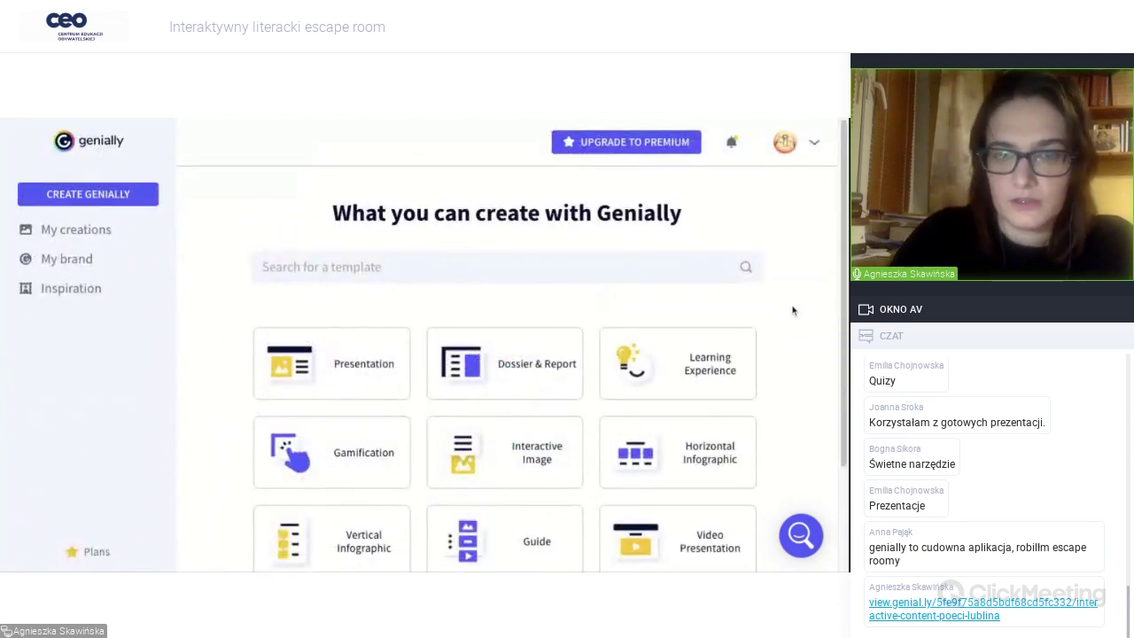
scroll(793, 310, "down", 2)
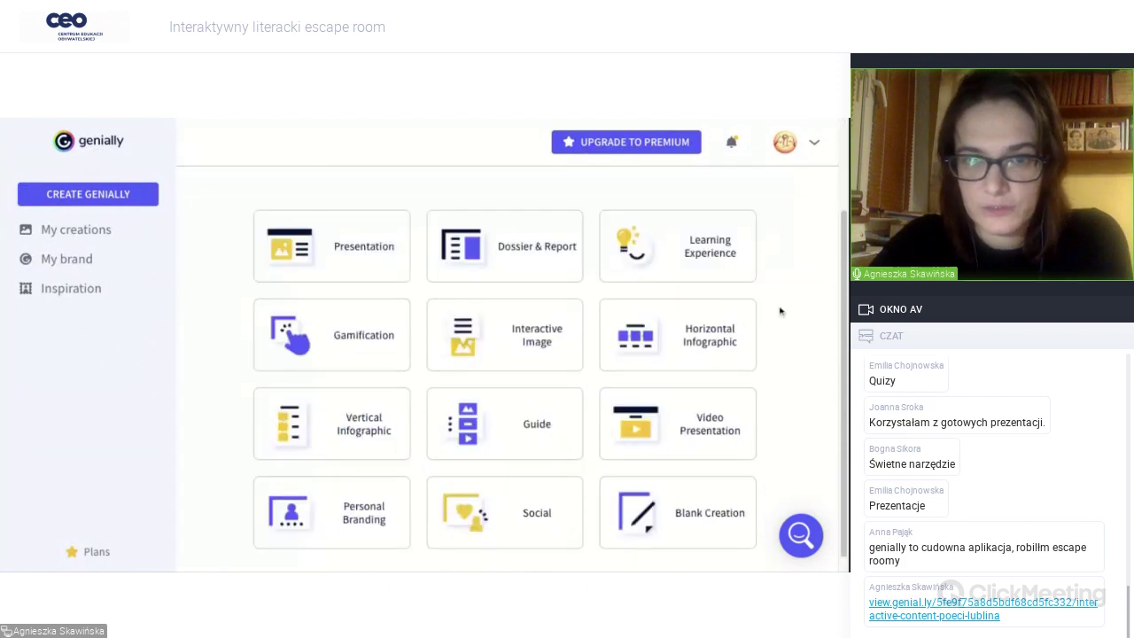
mouse_move(511, 344)
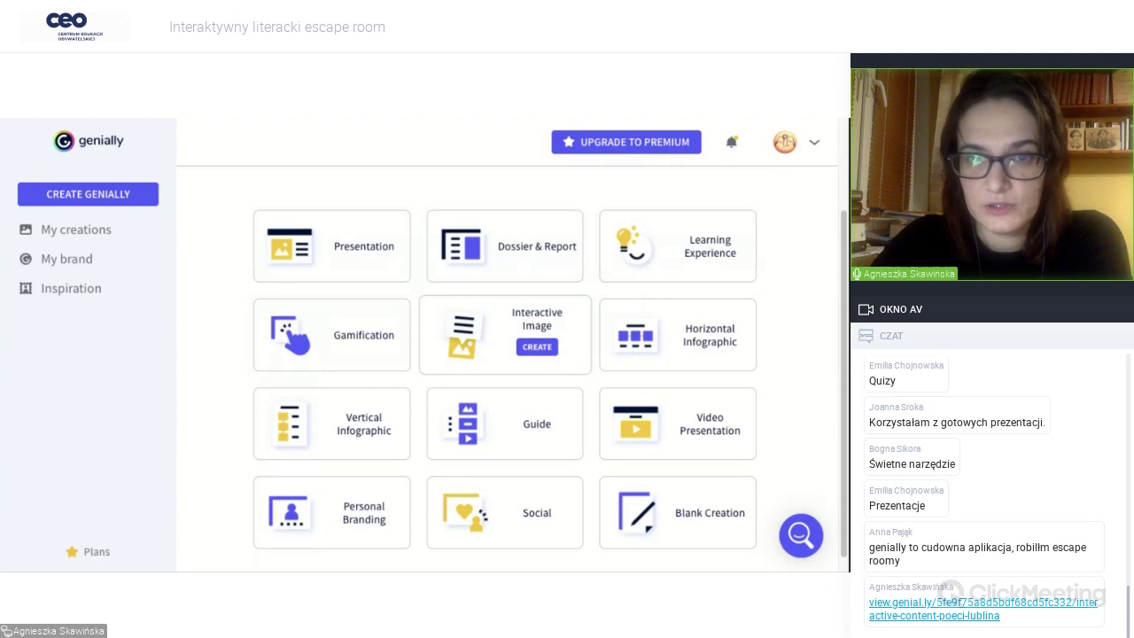
left_click(537, 347)
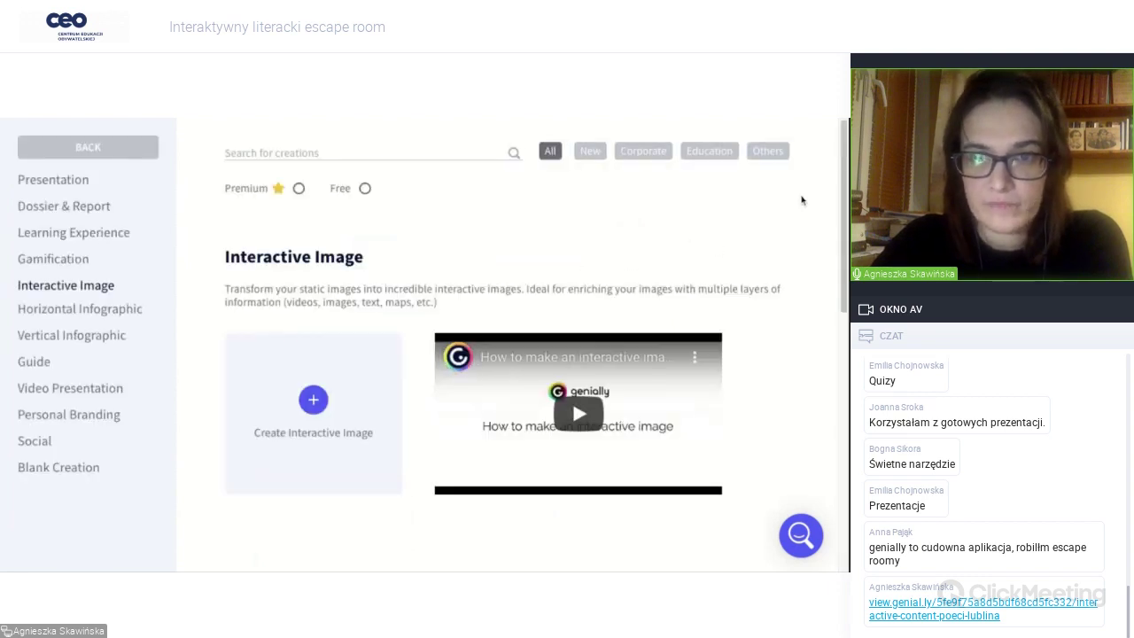
left_click(99, 149)
mouse_move(516, 467)
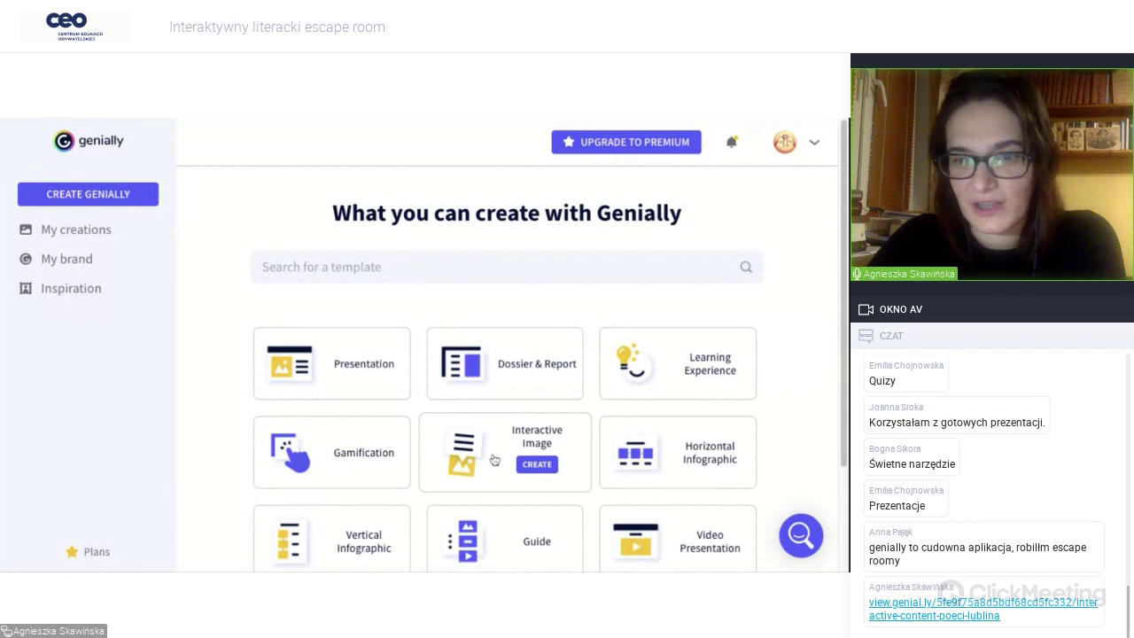
left_click(537, 464)
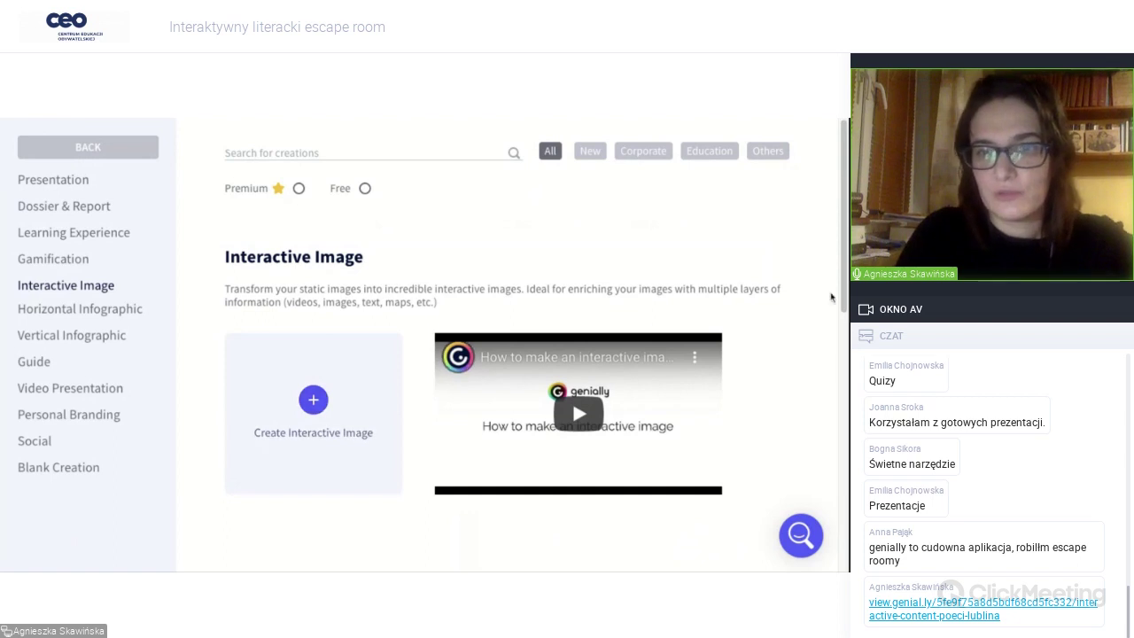
Preview the "Volcanic eruption - Mount Sinabung" interactive image, view the note behind its ash-cloud marker and close the preview.
left_click_drag(845, 282, 845, 470)
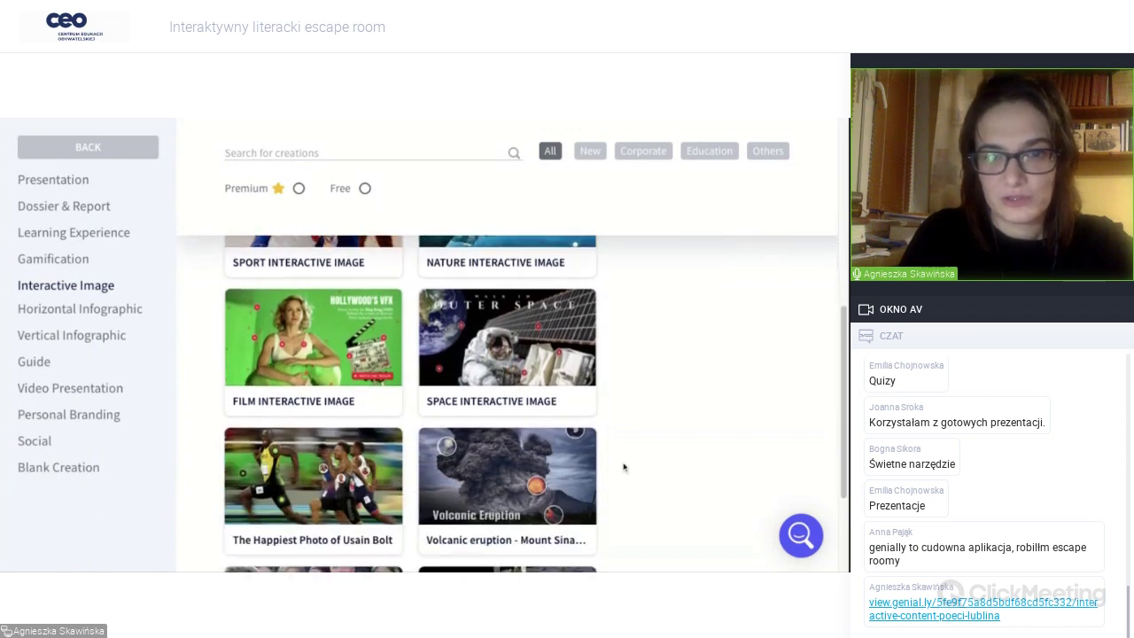
left_click(493, 480)
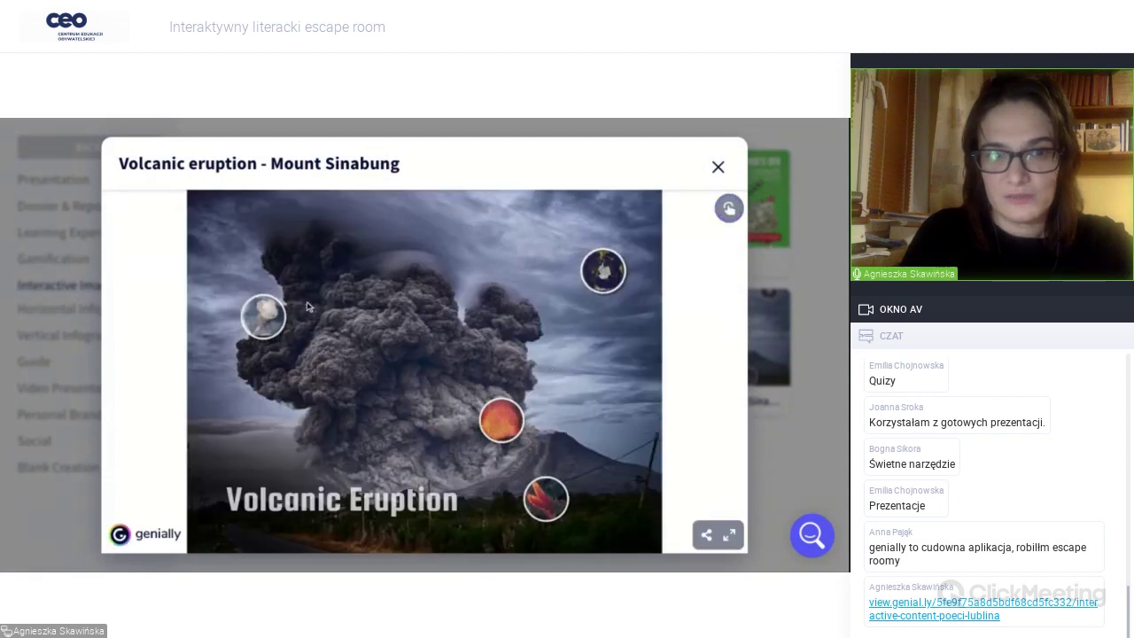
left_click(264, 317)
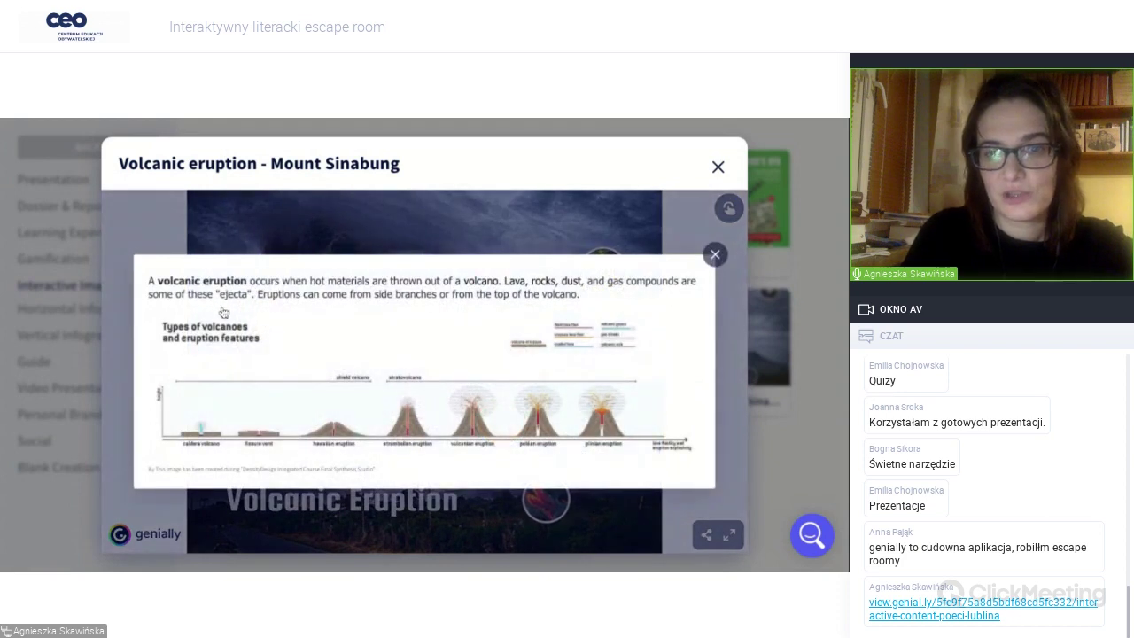
left_click(716, 255)
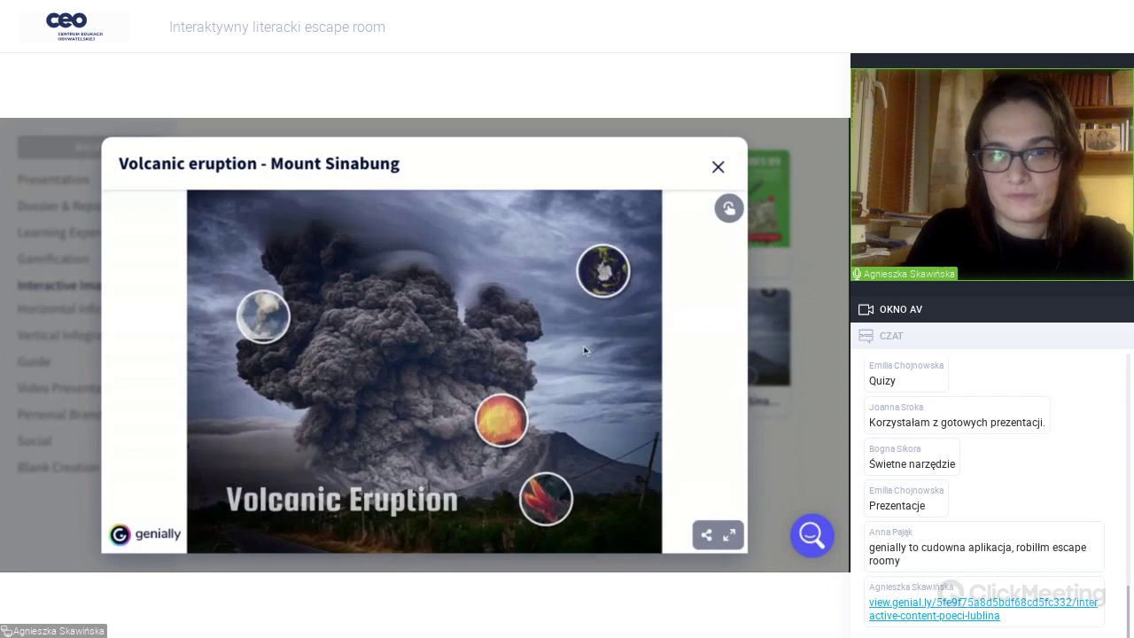
left_click(718, 169)
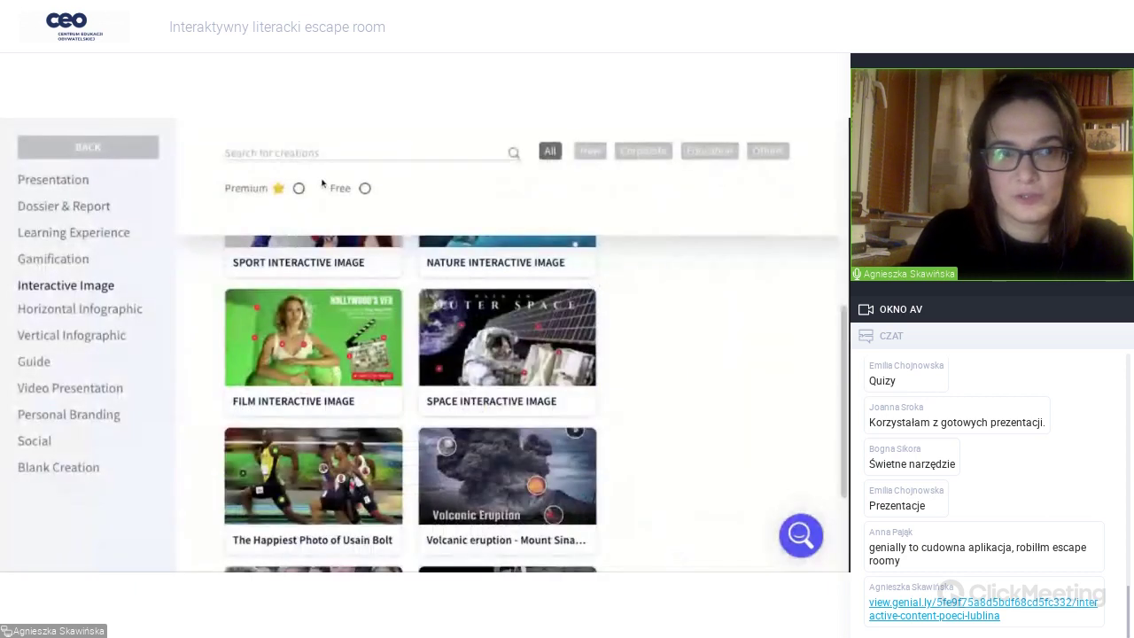
Open the Horizontal Infographic templates and browse the Review section down to the Bio Character designs.
left_click(96, 151)
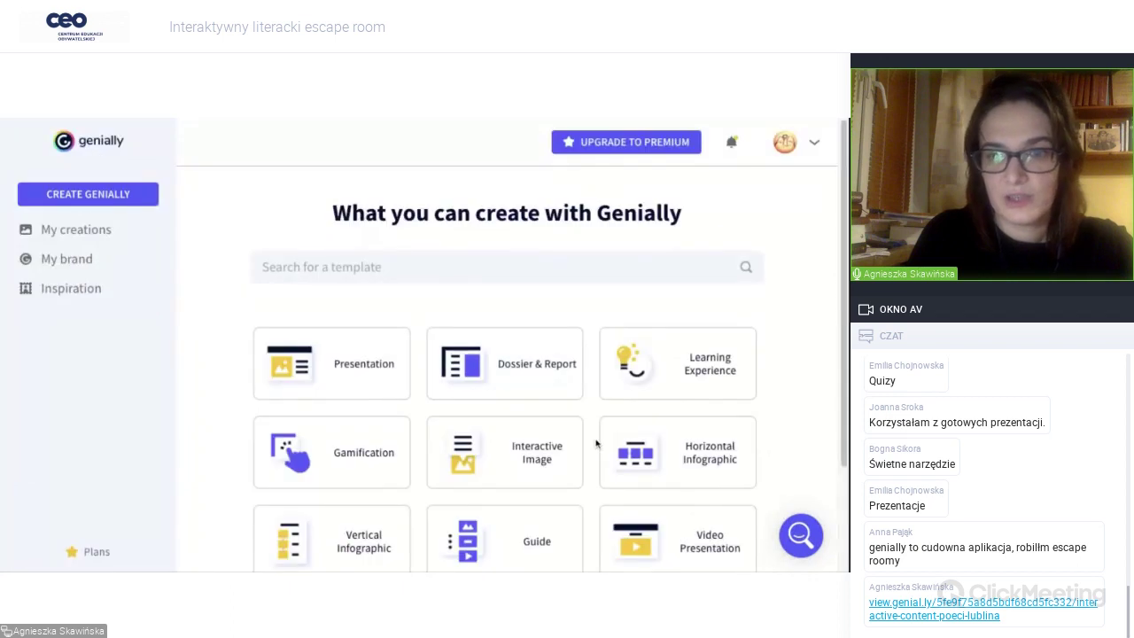
left_click(672, 462)
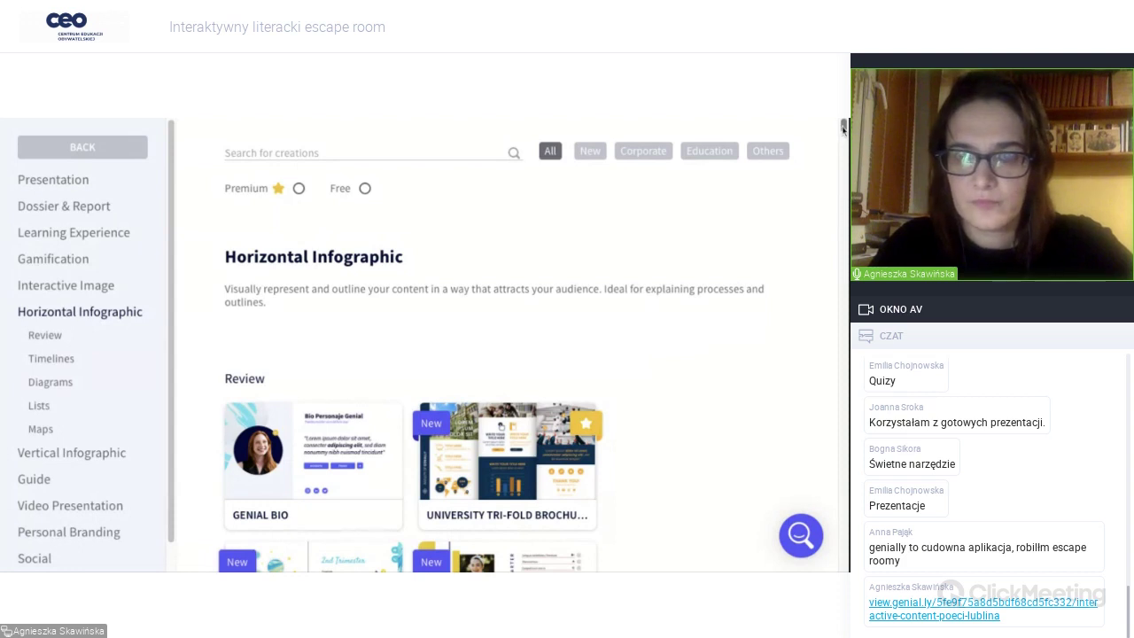
scroll(842, 130, "down", 10)
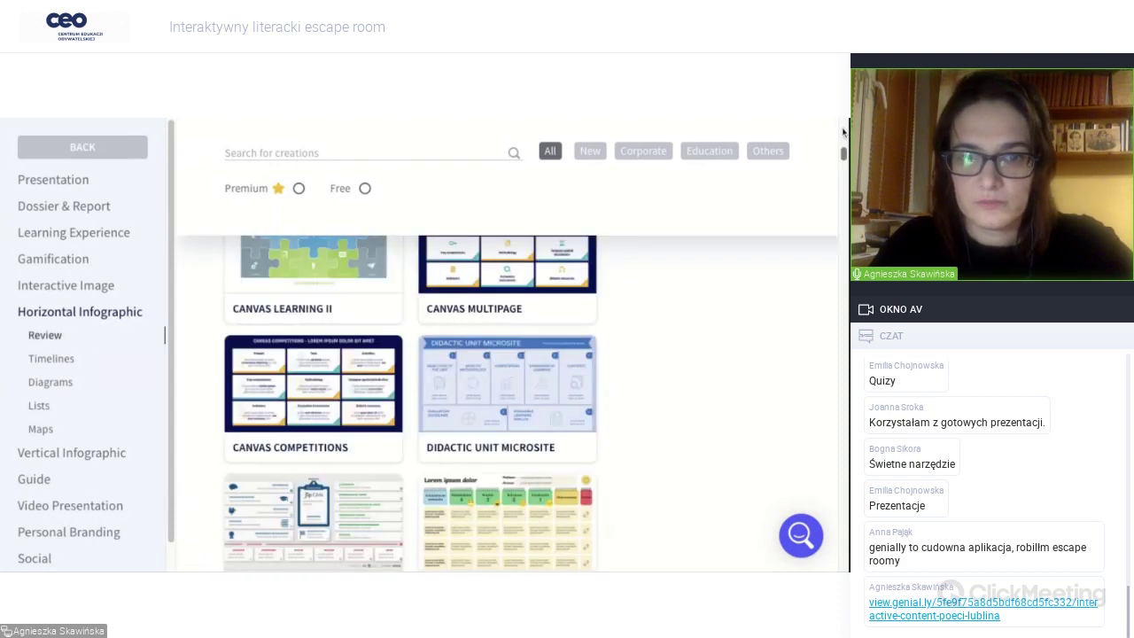
scroll(842, 130, "down", 8)
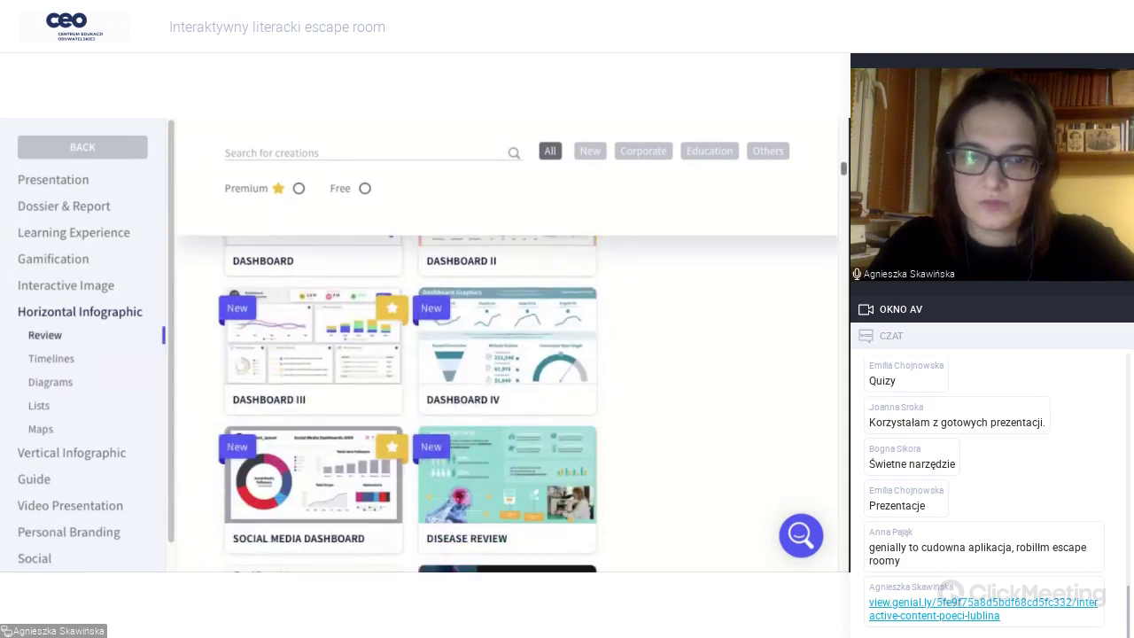
scroll(407, 404, "down", 2)
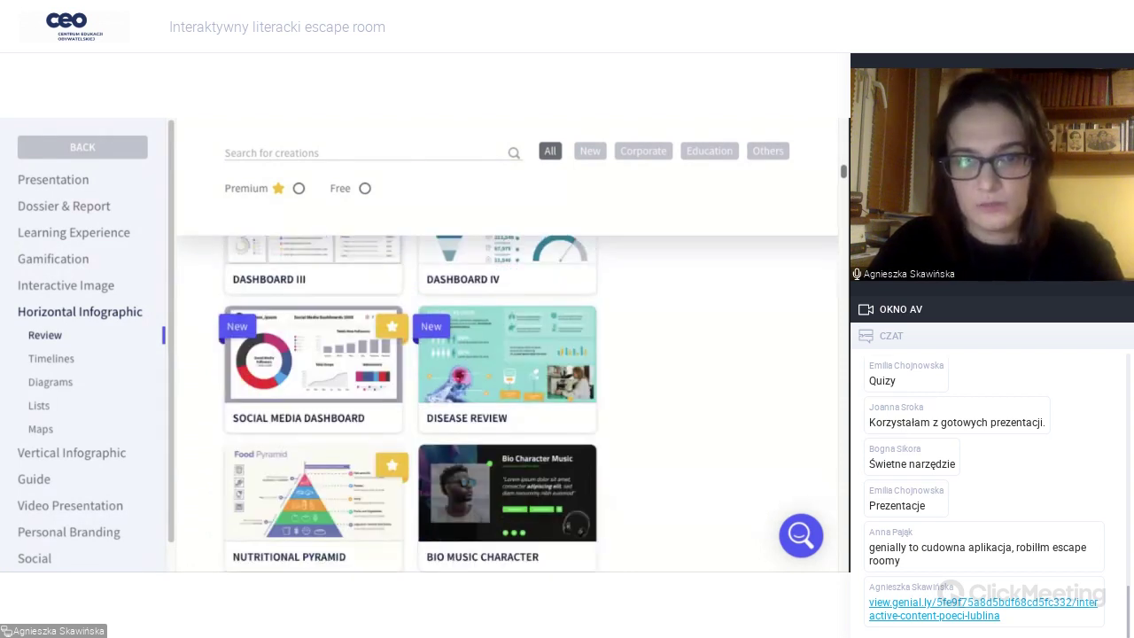
scroll(408, 403, "down", 3)
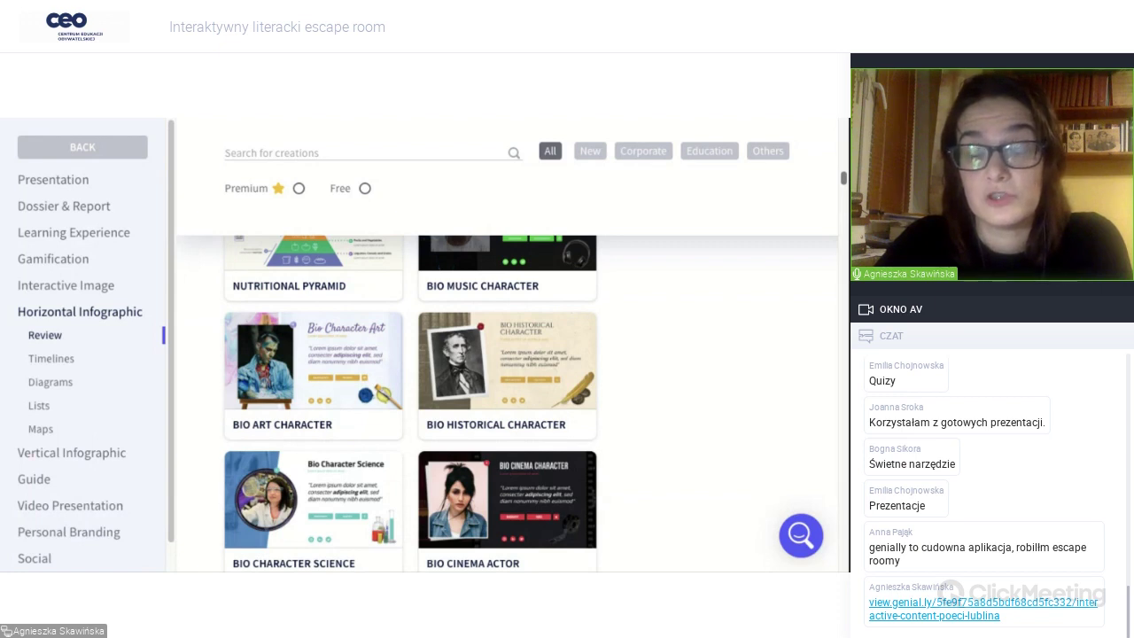
Preview the Bio Historical Character template with its quotes window, try another colour palette, restore the black-and-gold one and close the preview.
mouse_move(533, 353)
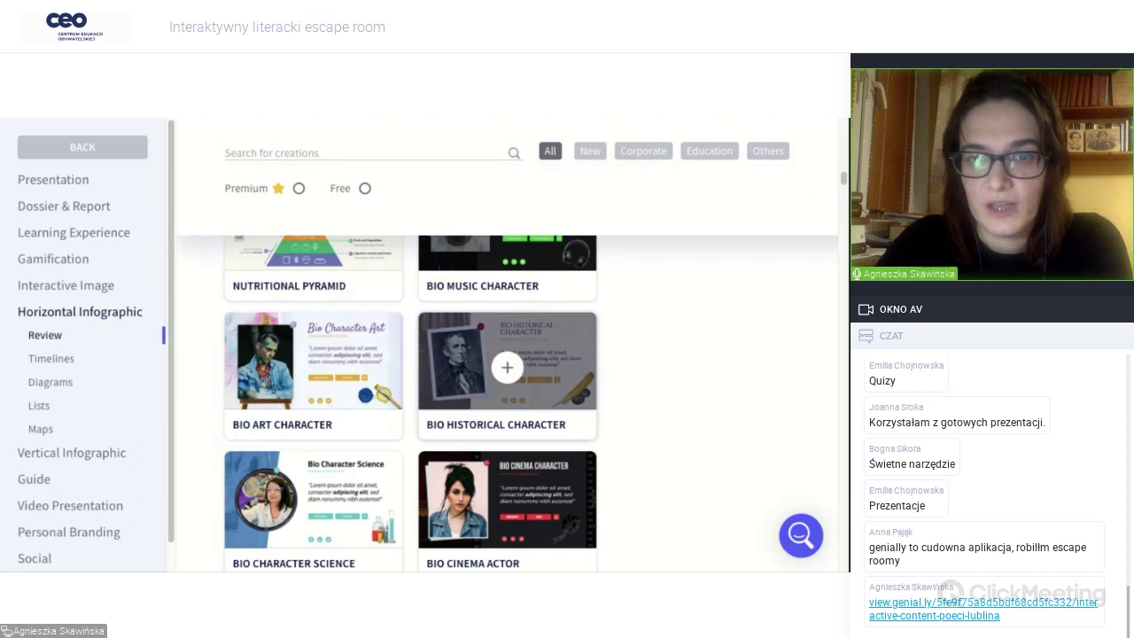
left_click(506, 367)
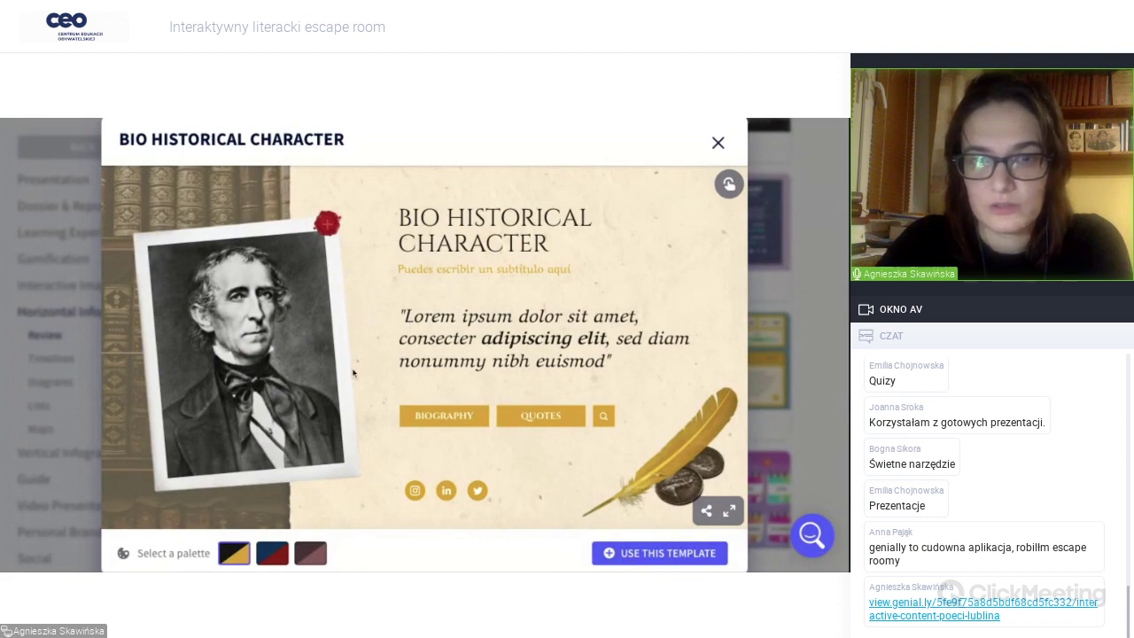
left_click(541, 413)
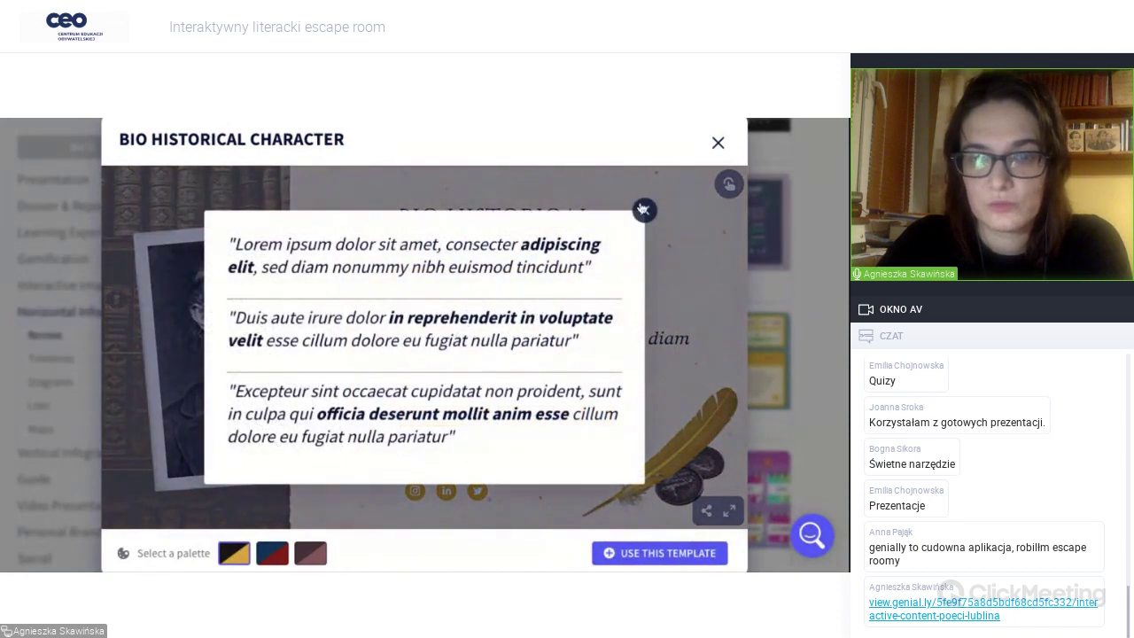
left_click(644, 211)
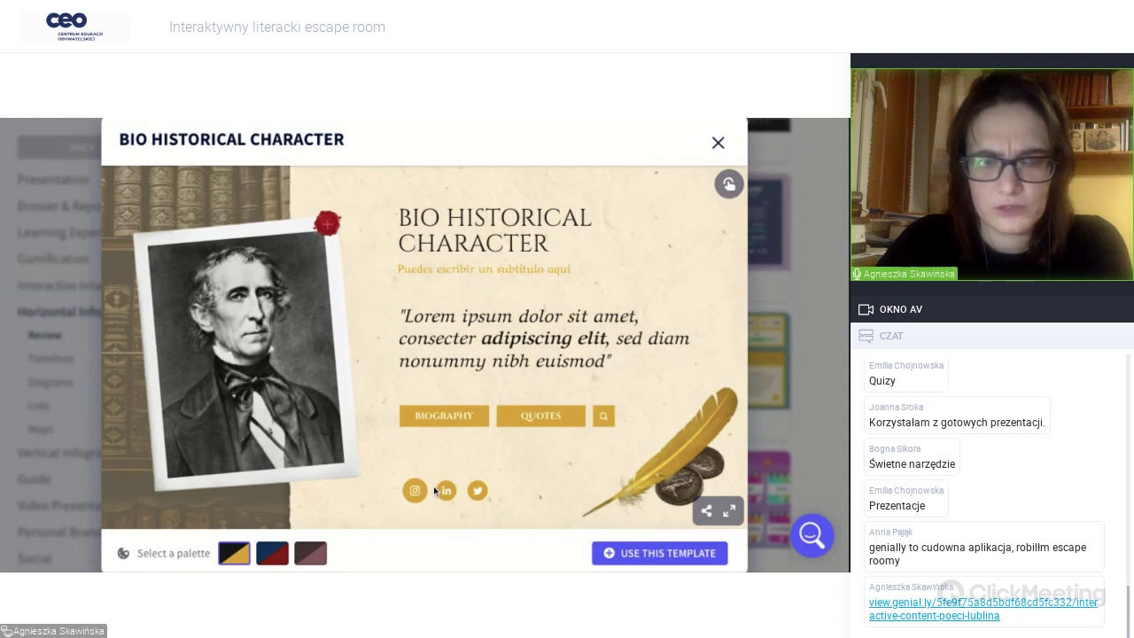
left_click(302, 555)
left_click(237, 556)
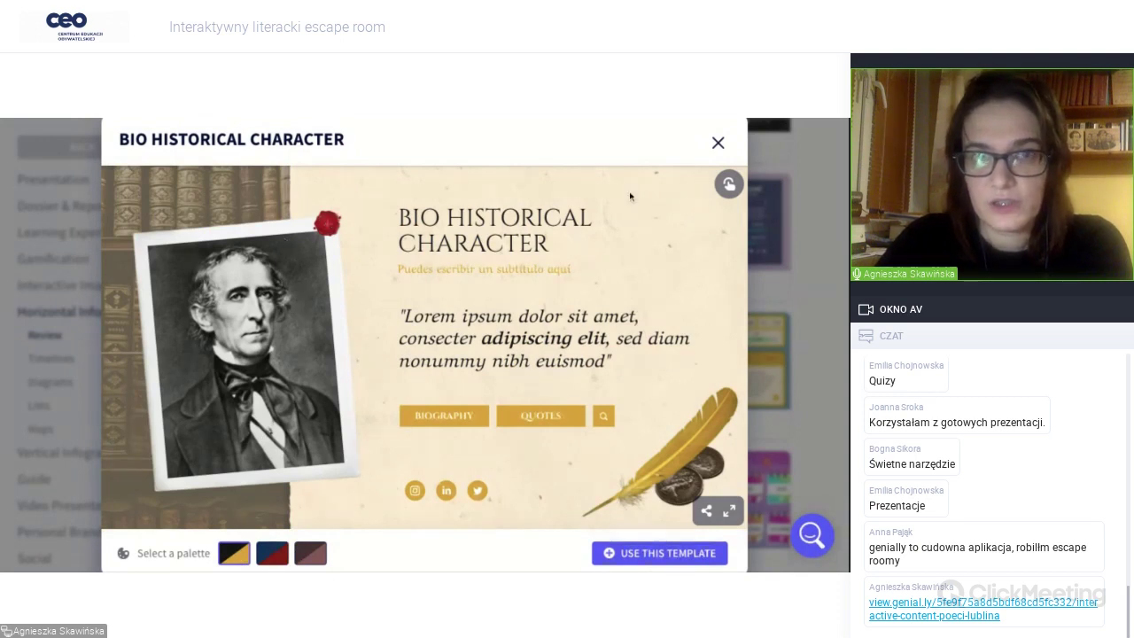
left_click(718, 144)
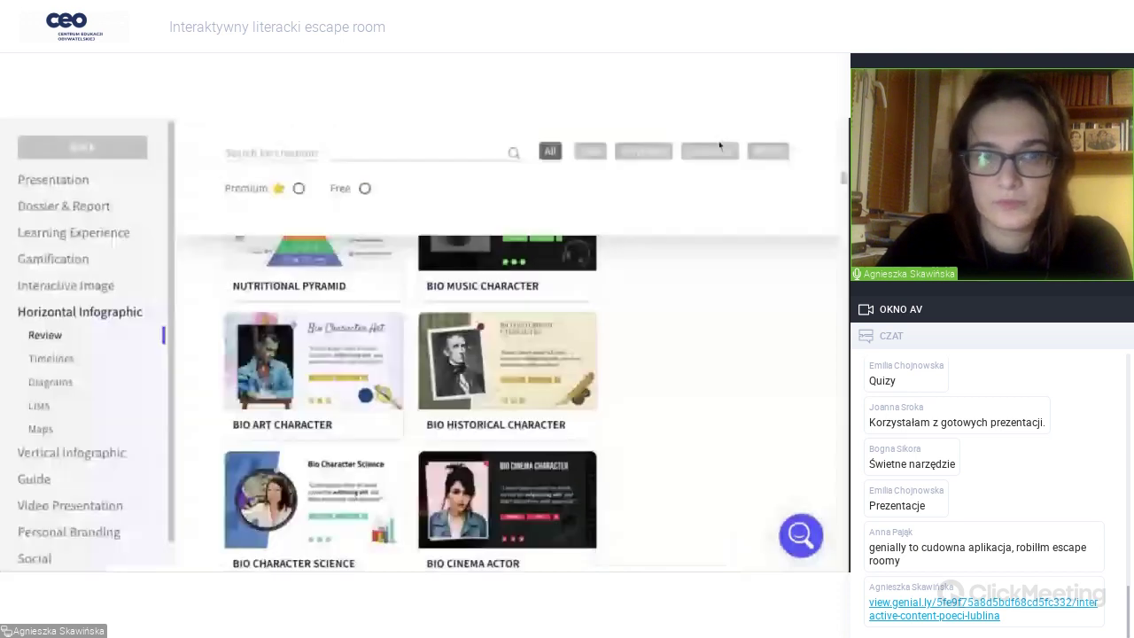
Return to the overview of creation types, open the Guide templates and browse to the Diary Colors design.
left_click(82, 148)
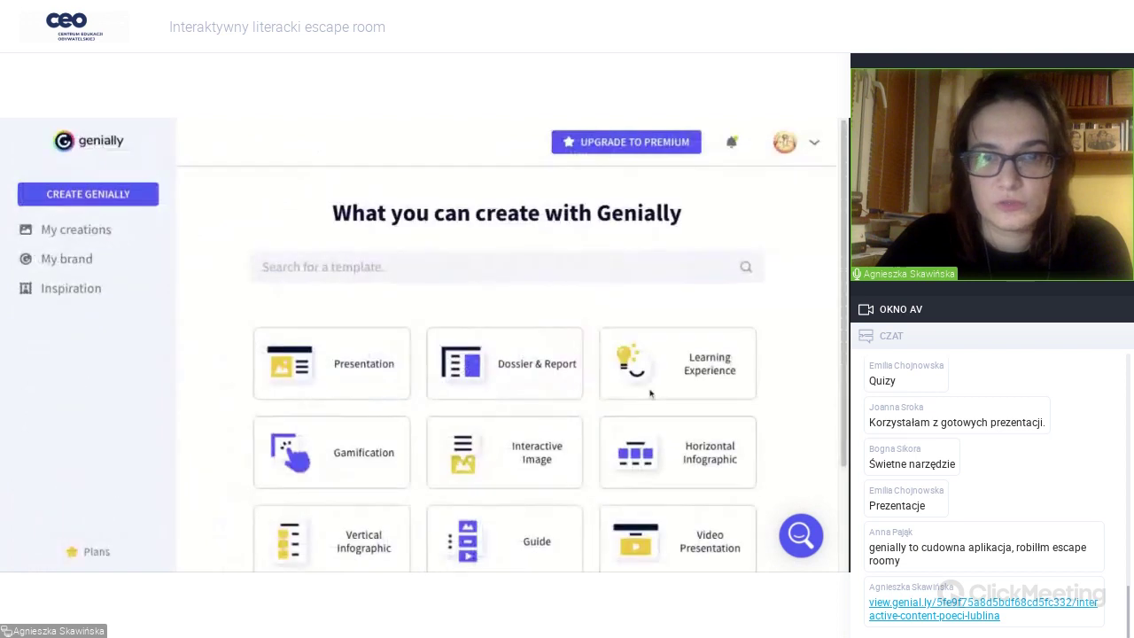
scroll(780, 360, "down", 3)
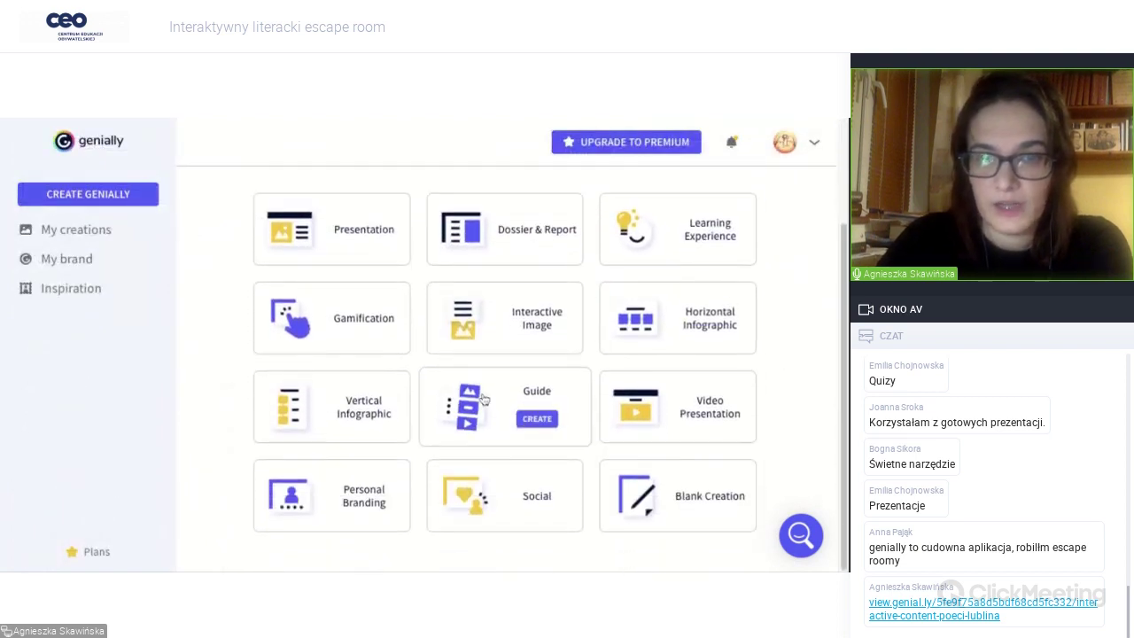
left_click(535, 418)
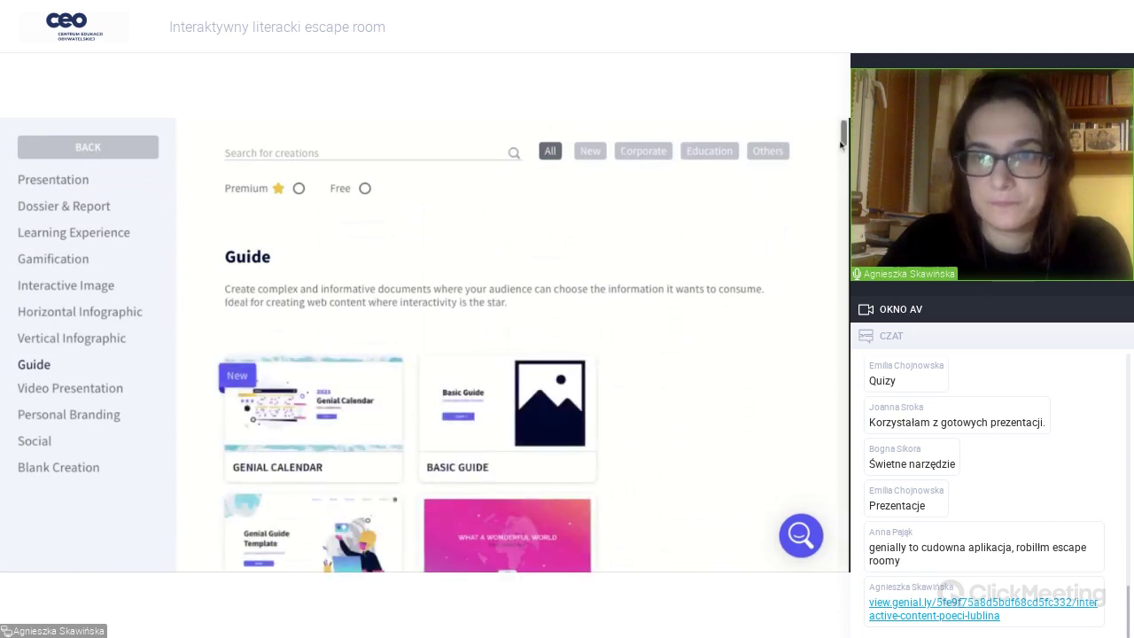
left_click_drag(842, 141, 841, 207)
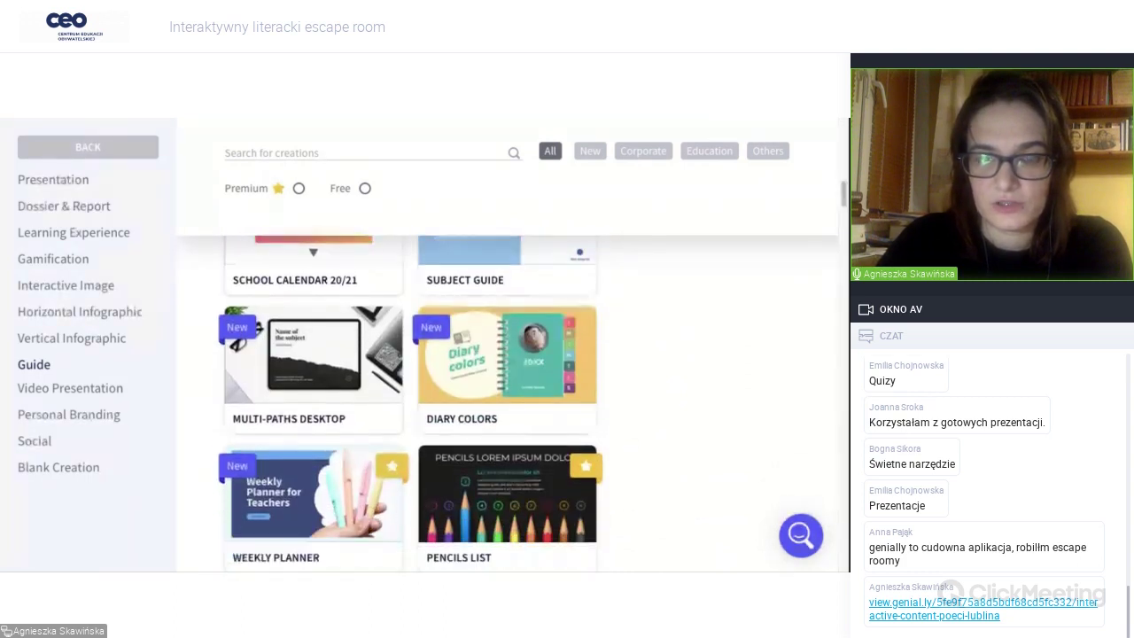
Preview the Diary Colors guide in the red-and-green palette and view the first extra-information note on its Monday page.
left_click(493, 350)
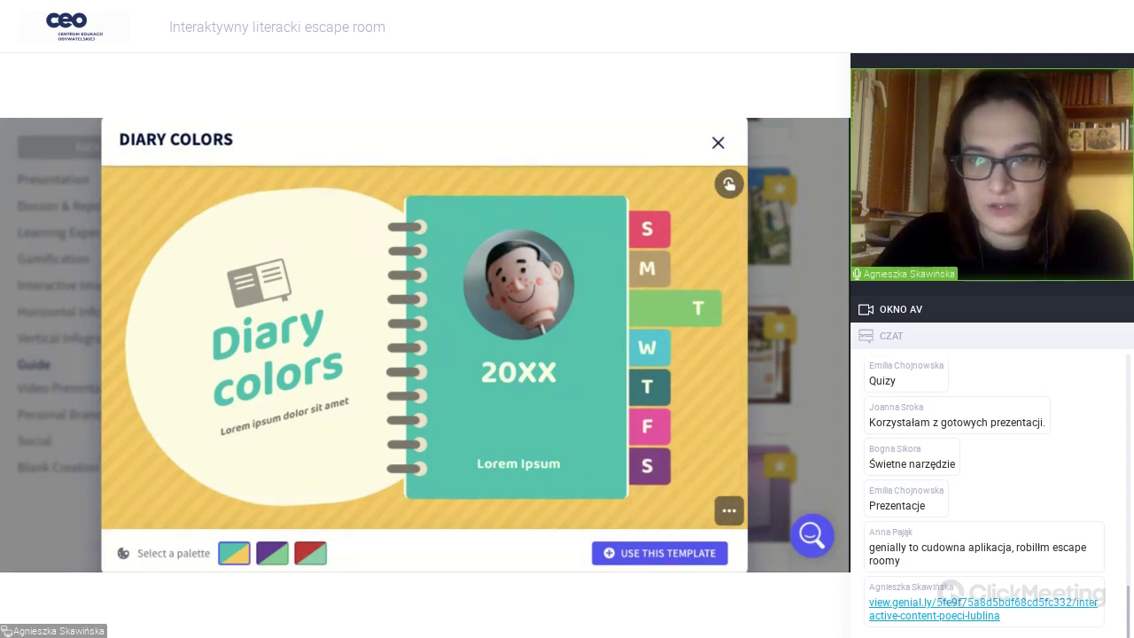
left_click(310, 553)
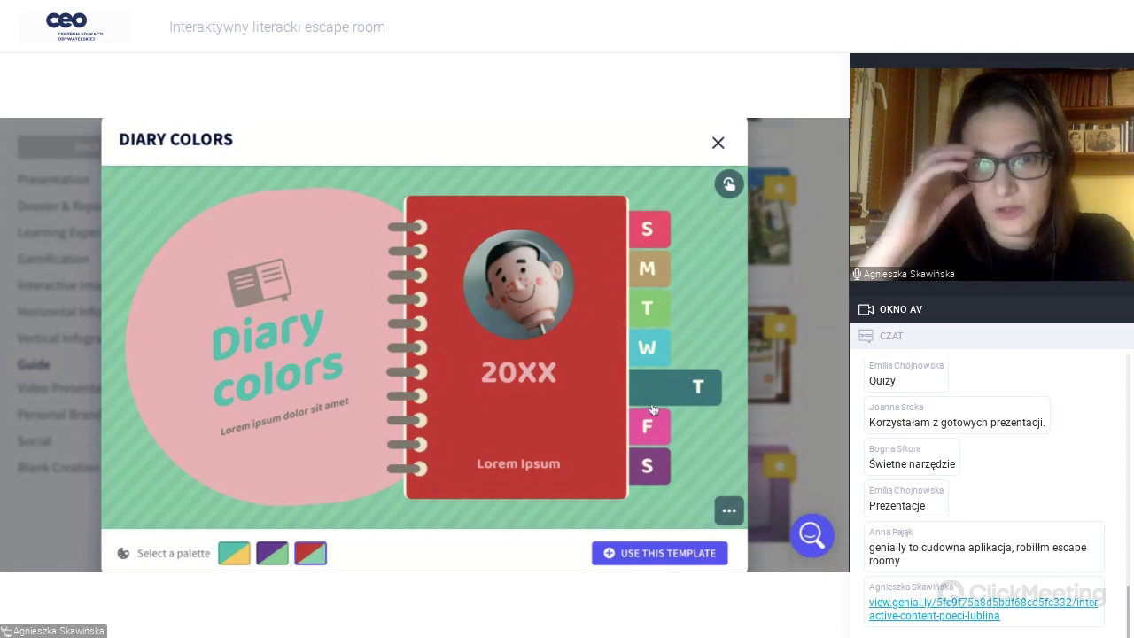
left_click(649, 277)
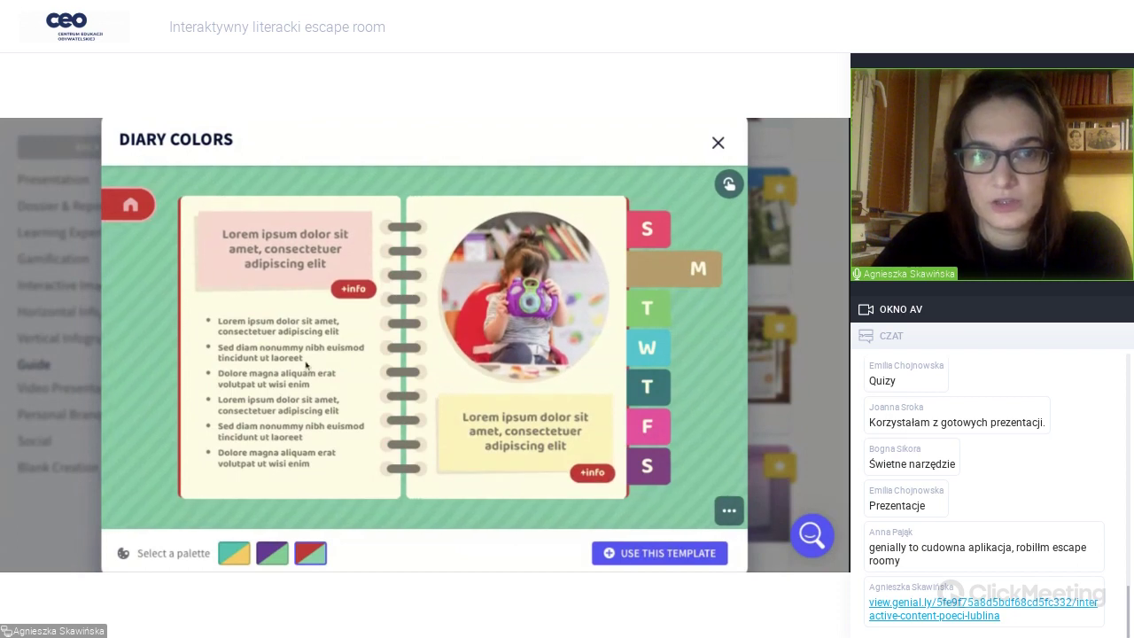
left_click(352, 291)
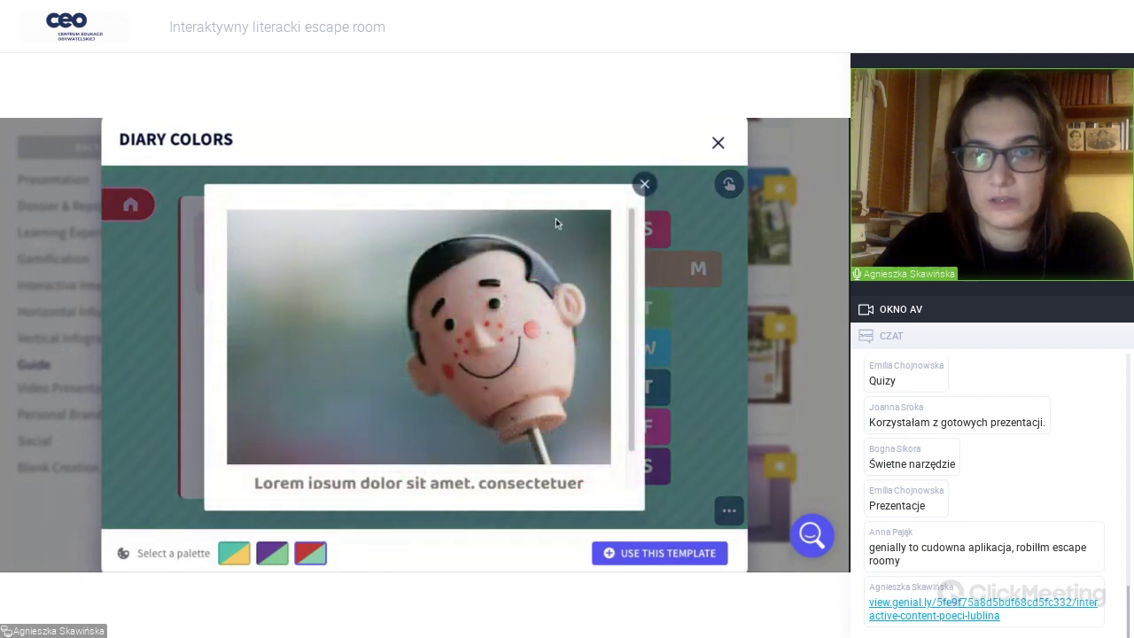
left_click(644, 185)
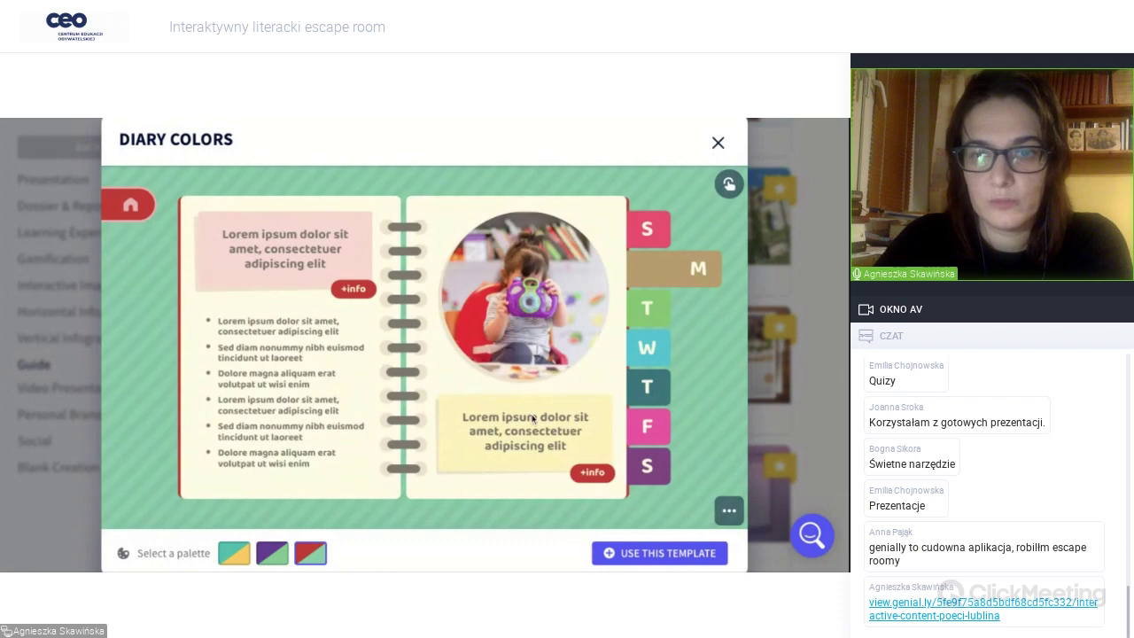
View two extra-information notes on the diary's Thursday page, show the Saturday page and close the template preview.
left_click(656, 386)
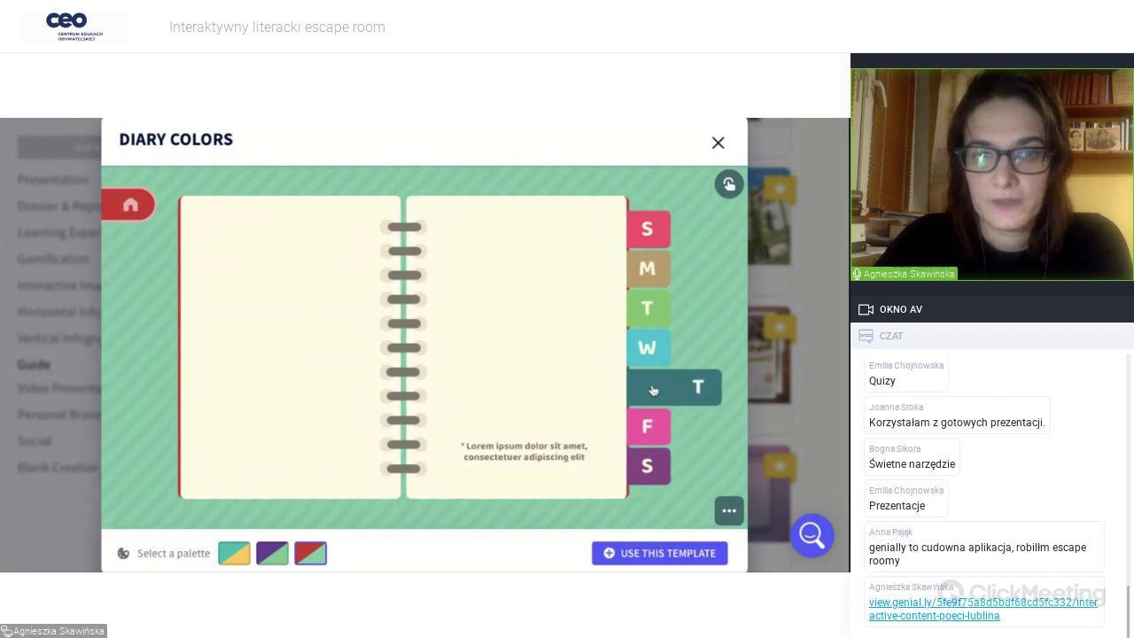
left_click(348, 390)
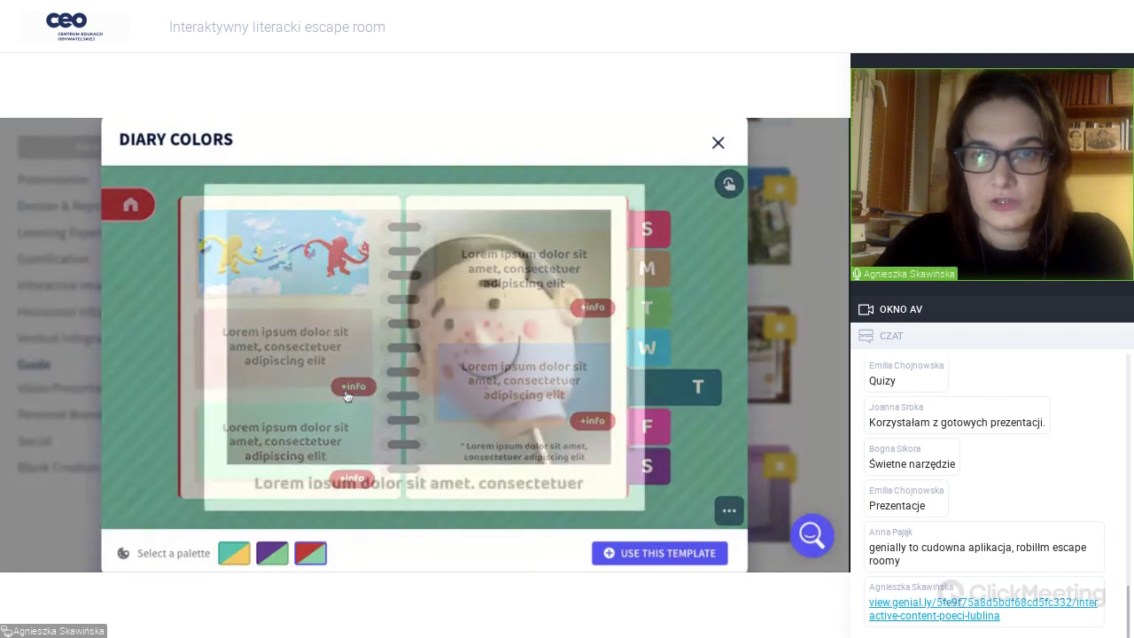
left_click(645, 184)
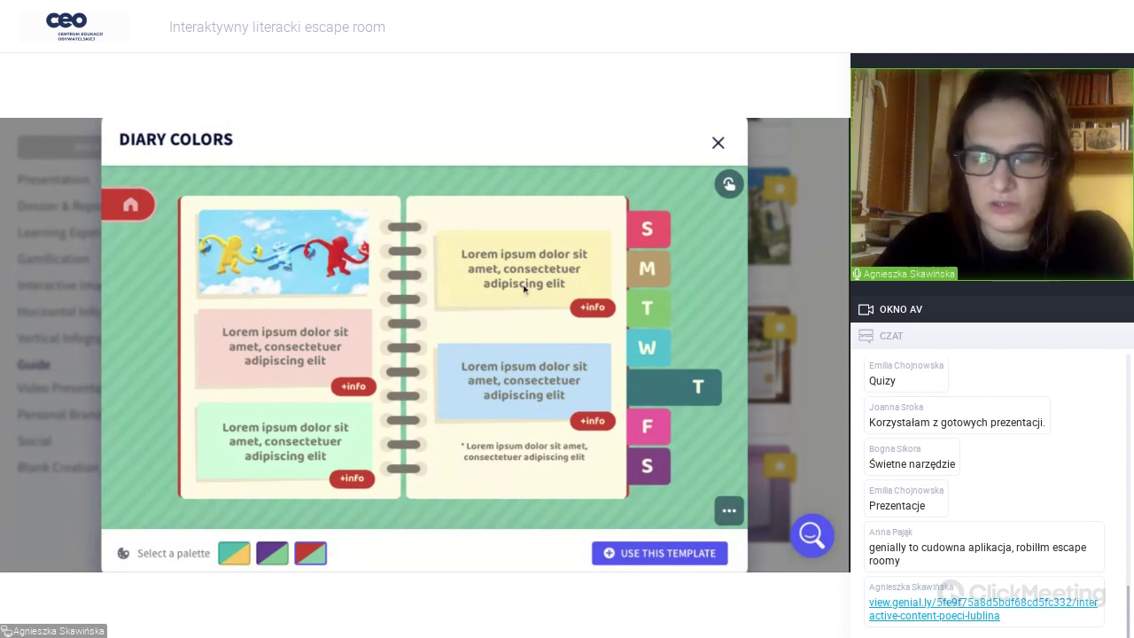
left_click(593, 307)
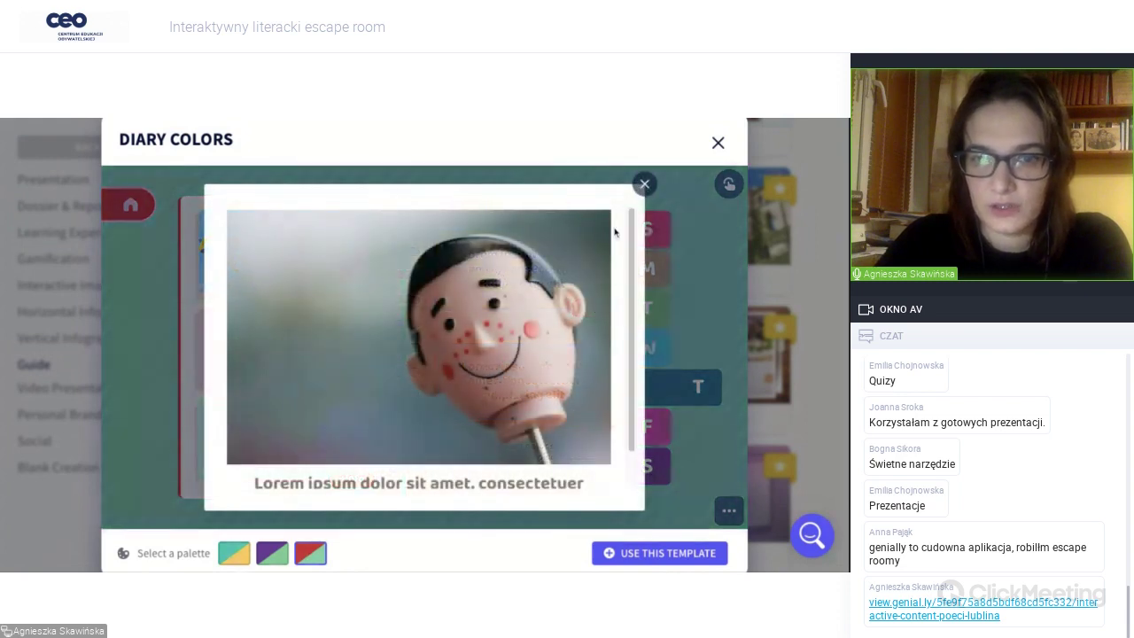
left_click(644, 184)
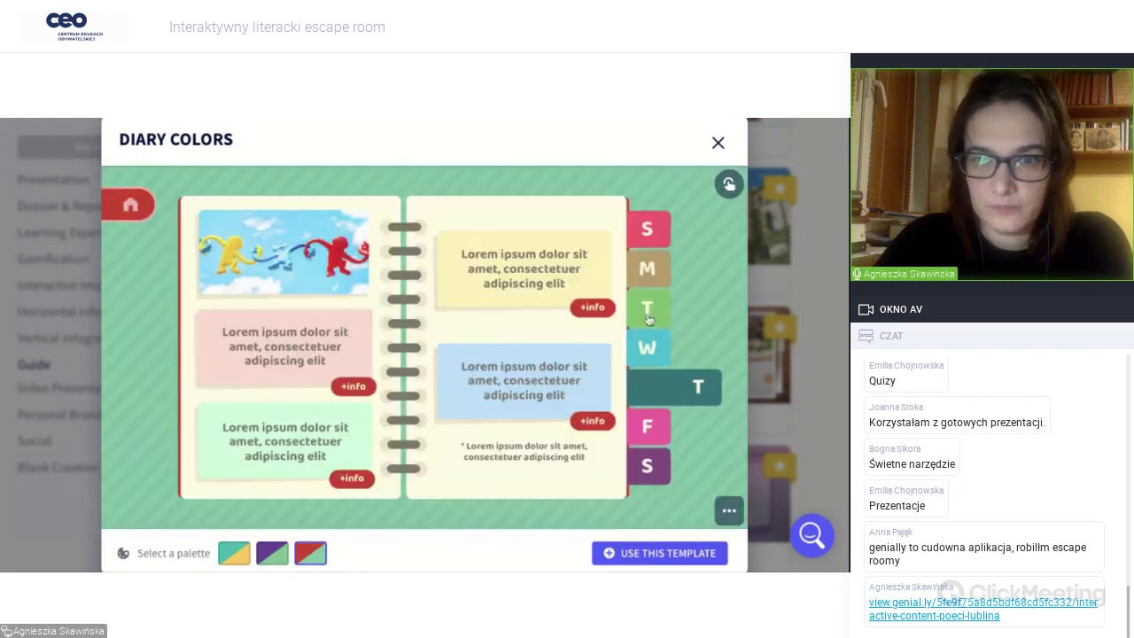
left_click(647, 473)
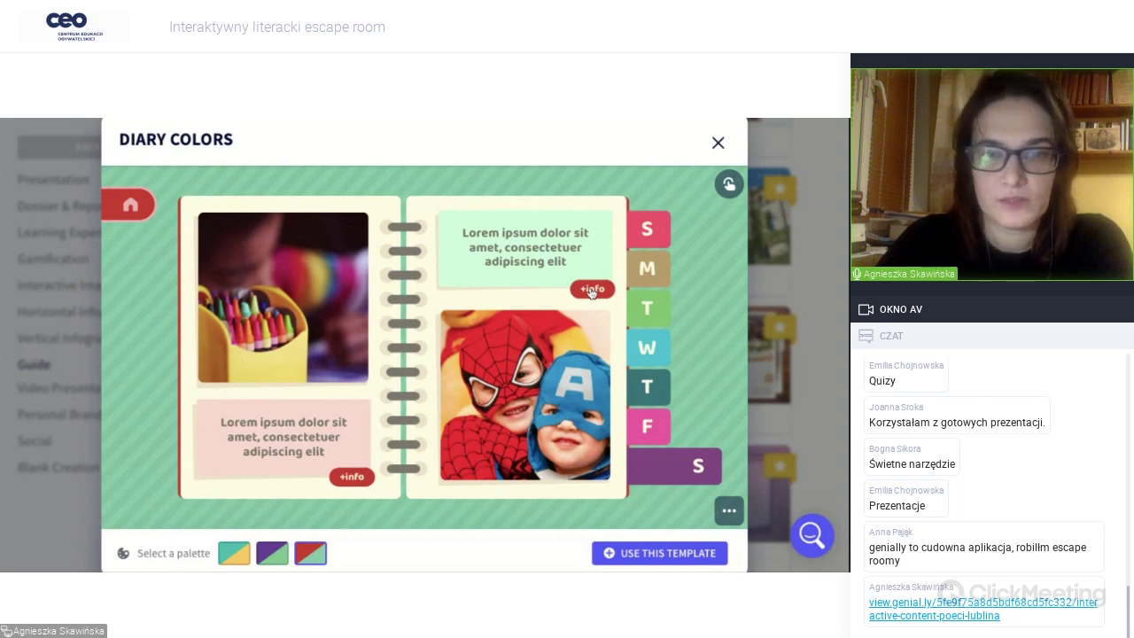
left_click(91, 153)
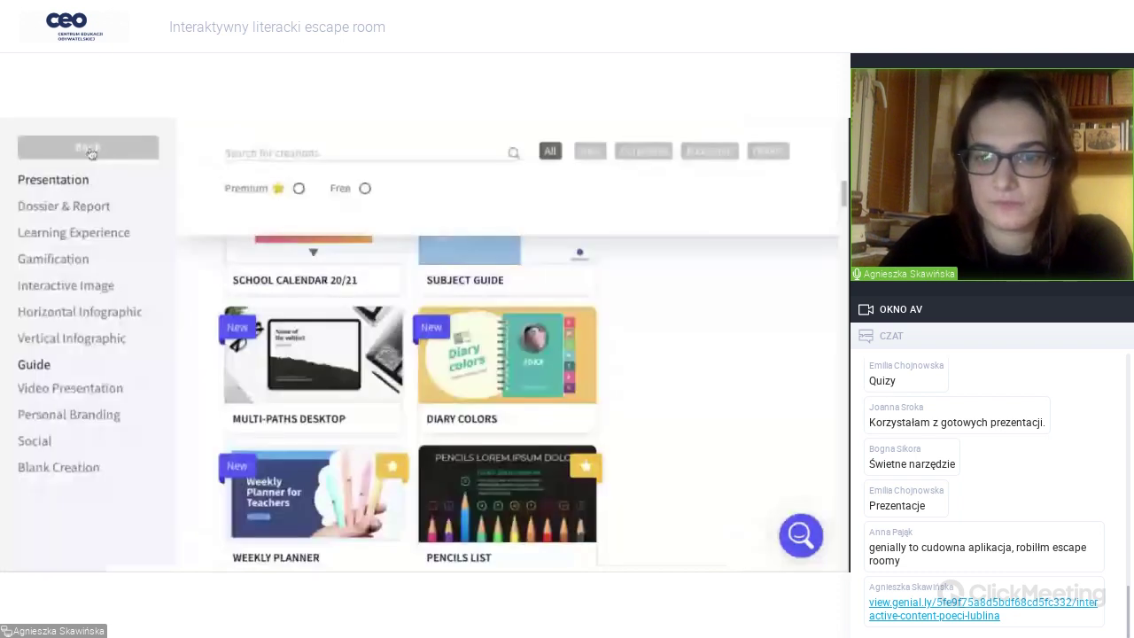
Return to the overview of creation types, open the Social templates and browse the Click-to-actions section to the Sun & Clouds design.
left_click(89, 148)
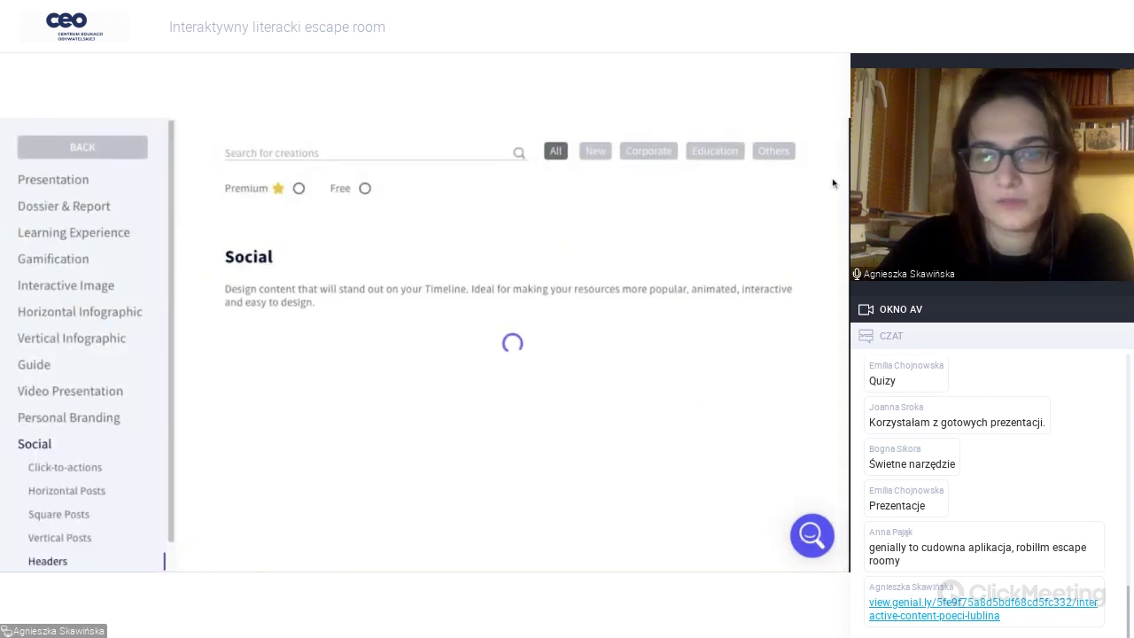
scroll(832, 183, "down", 3)
scroll(530, 403, "down", 2)
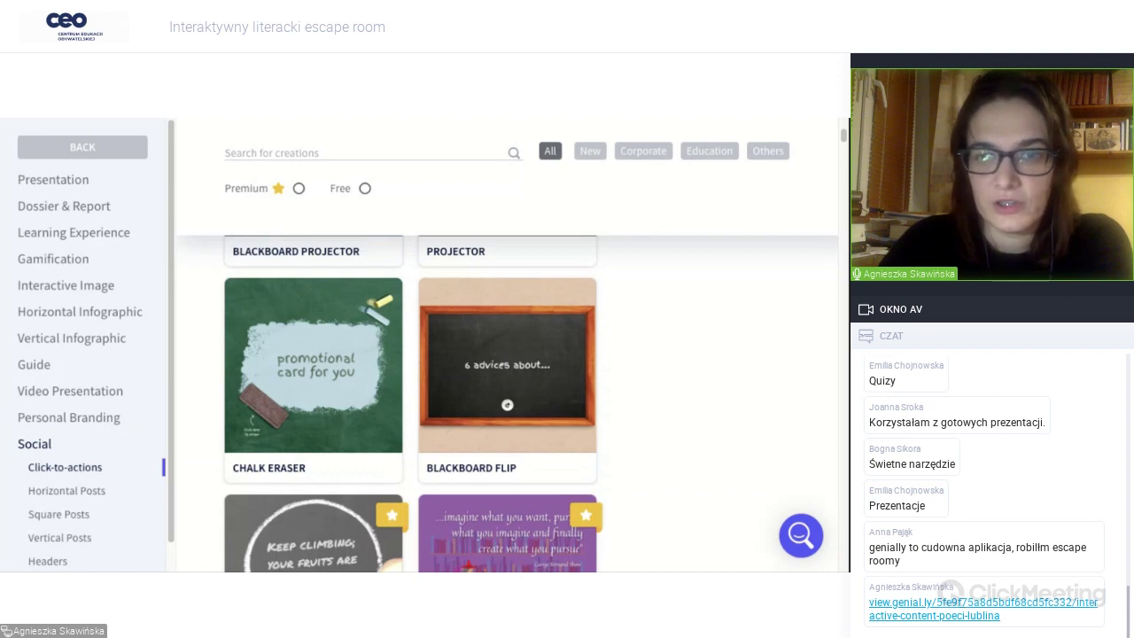
scroll(506, 405, "down", 4)
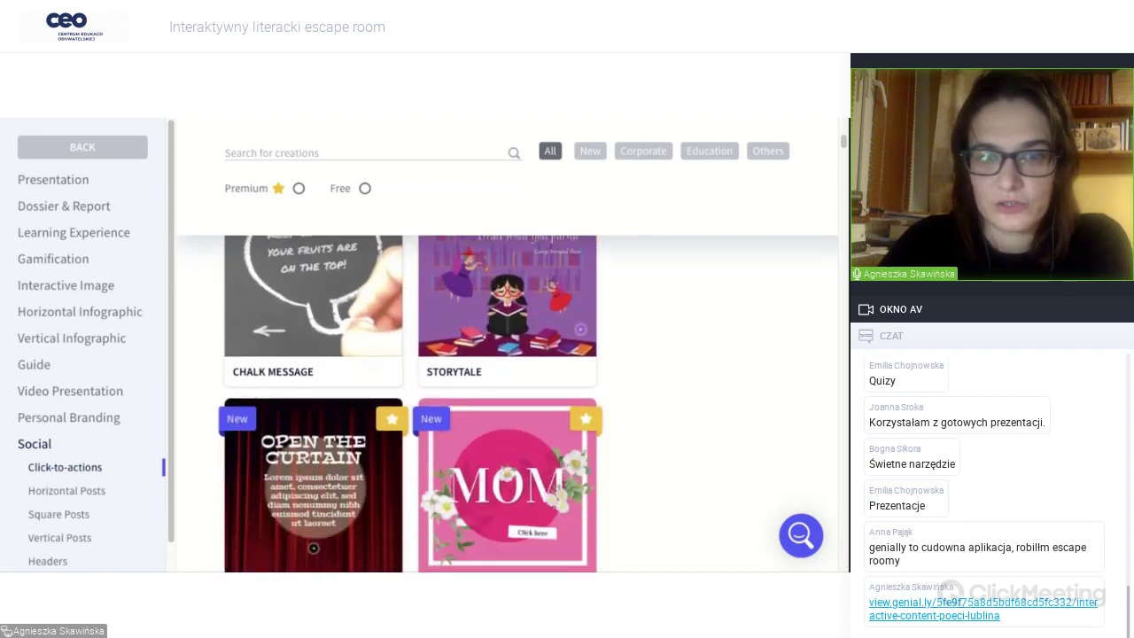
scroll(411, 403, "down", 5)
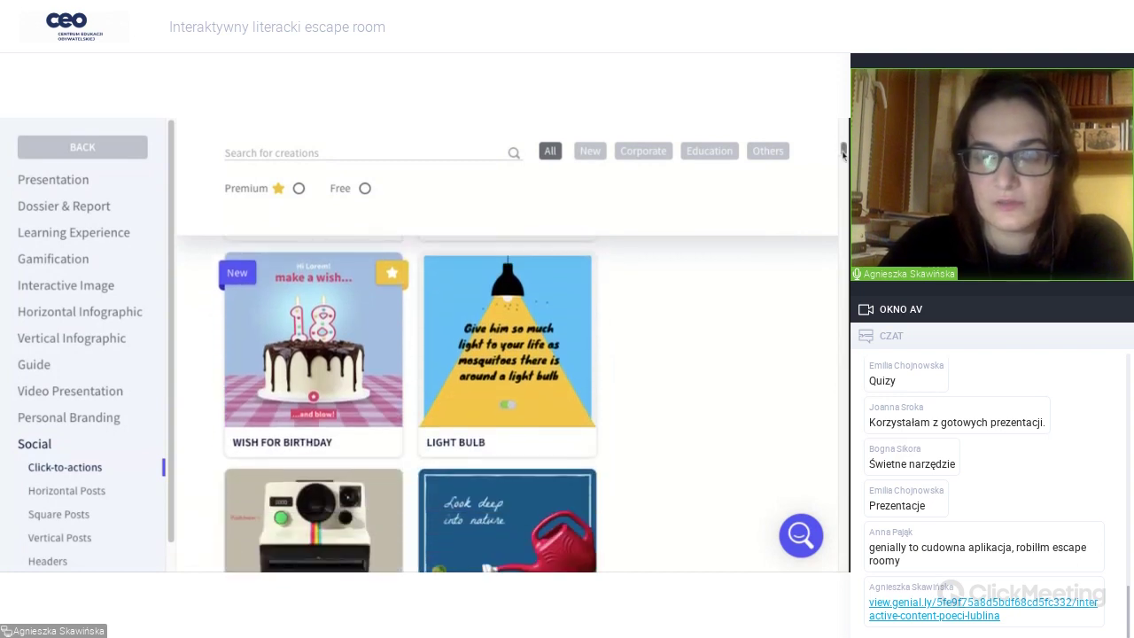
scroll(842, 153, "down", 8)
scroll(842, 158, "up", 2)
scroll(339, 152, "down", 1)
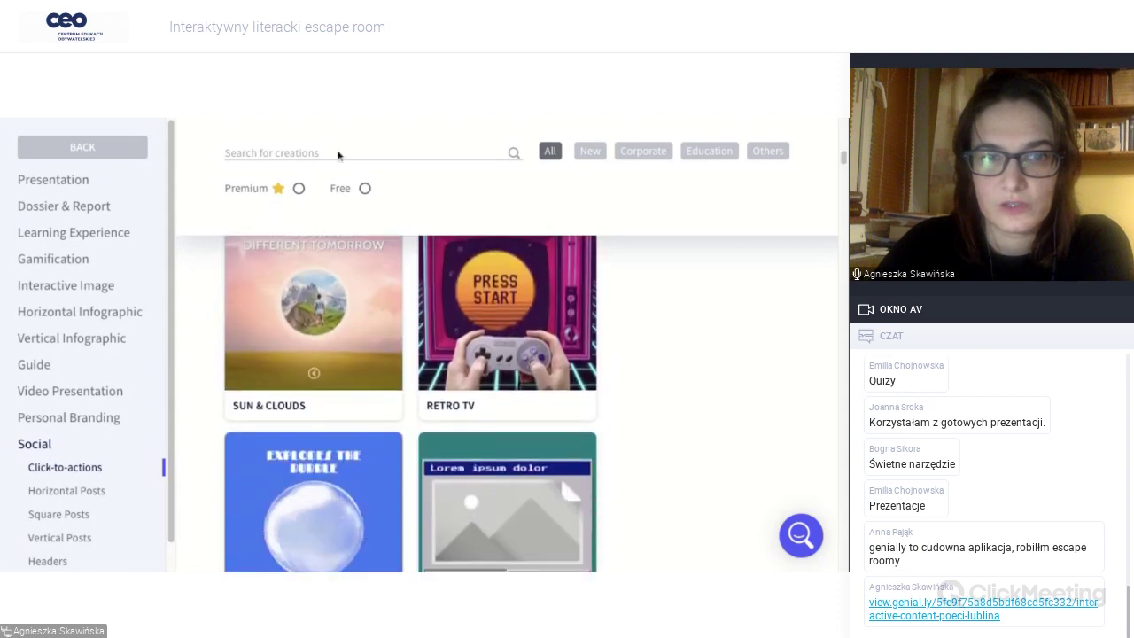
Preview the Sun & Clouds template, advance to its second page and close the preview.
left_click(278, 296)
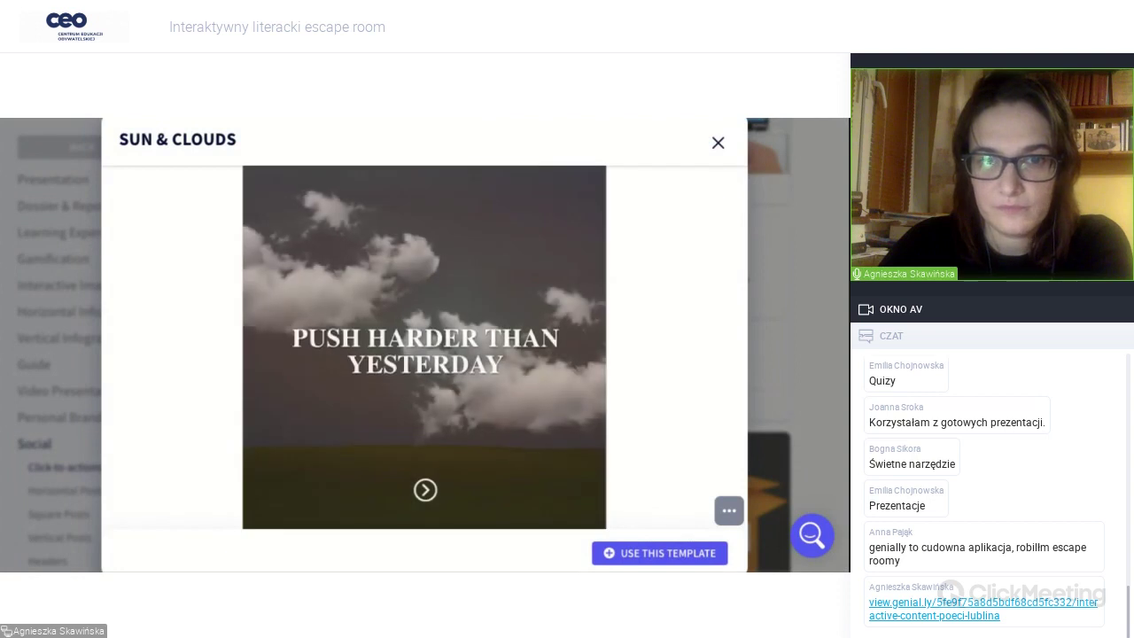
left_click(425, 490)
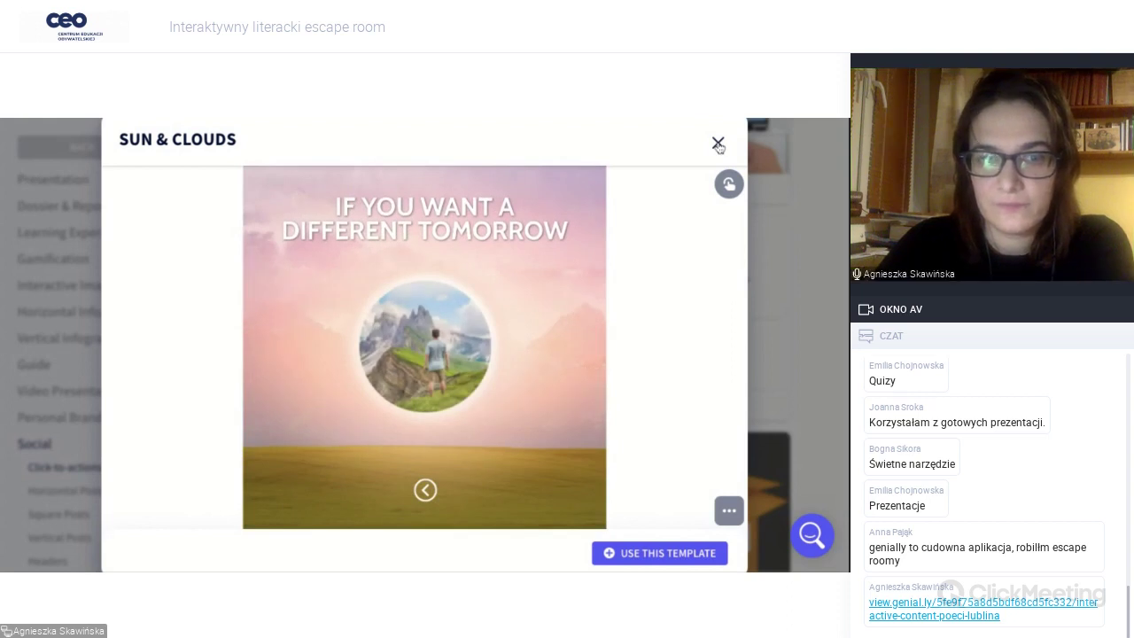
left_click(717, 144)
Browse further Click-to-actions templates down to the holiday card designs and return to the overview of creation types.
scroll(407, 398, "down", 5)
scroll(408, 399, "down", 3)
scroll(411, 403, "down", 5)
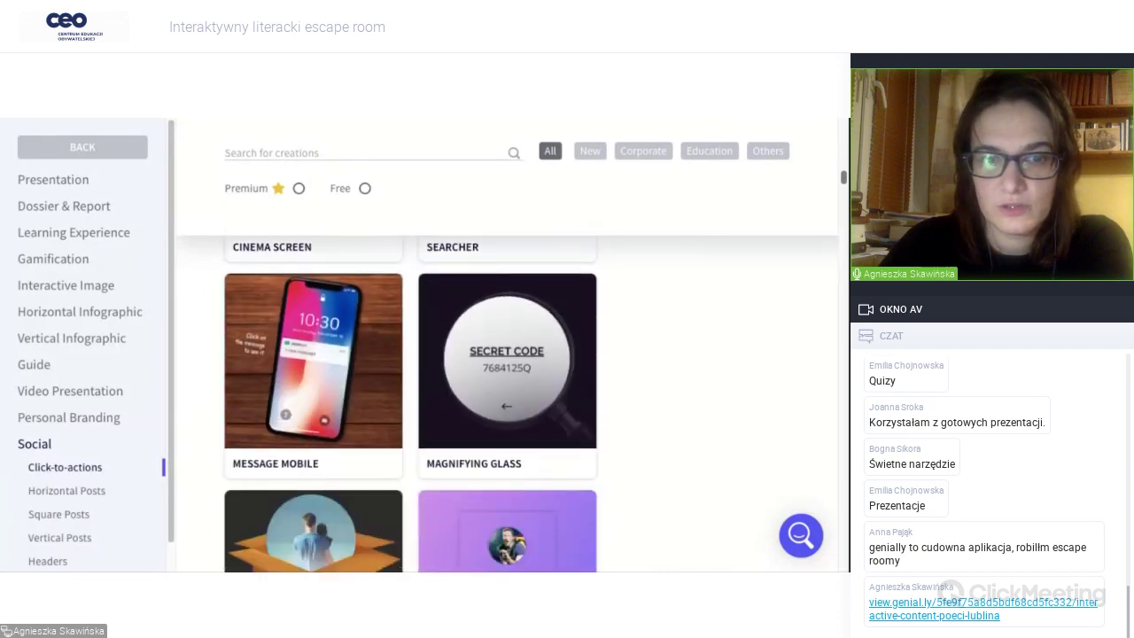
scroll(411, 403, "down", 5)
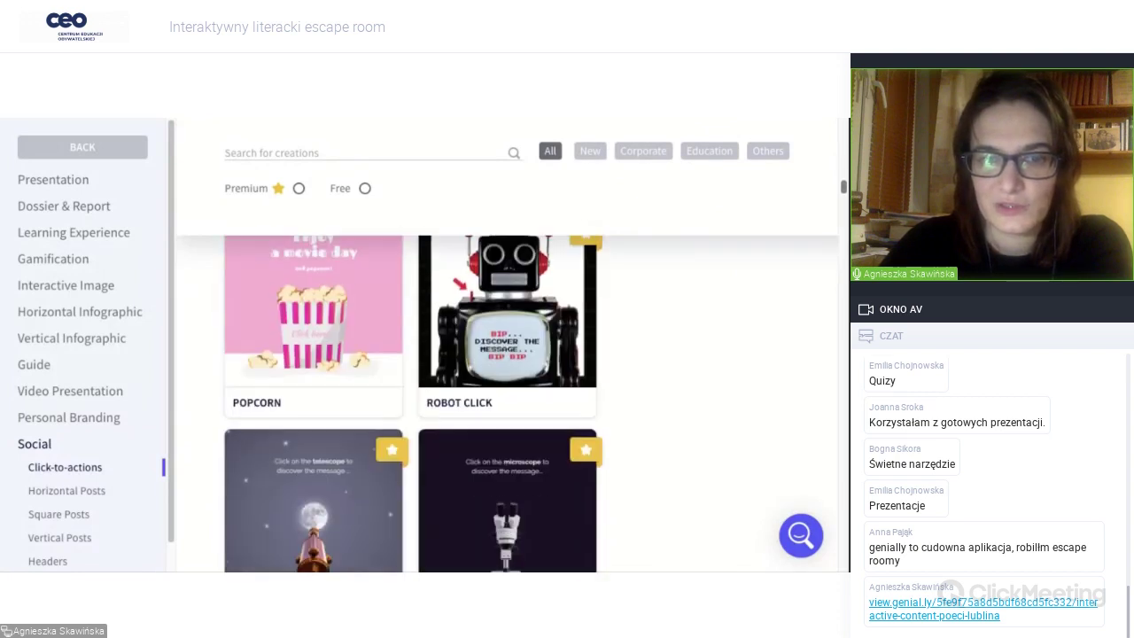
scroll(411, 403, "down", 5)
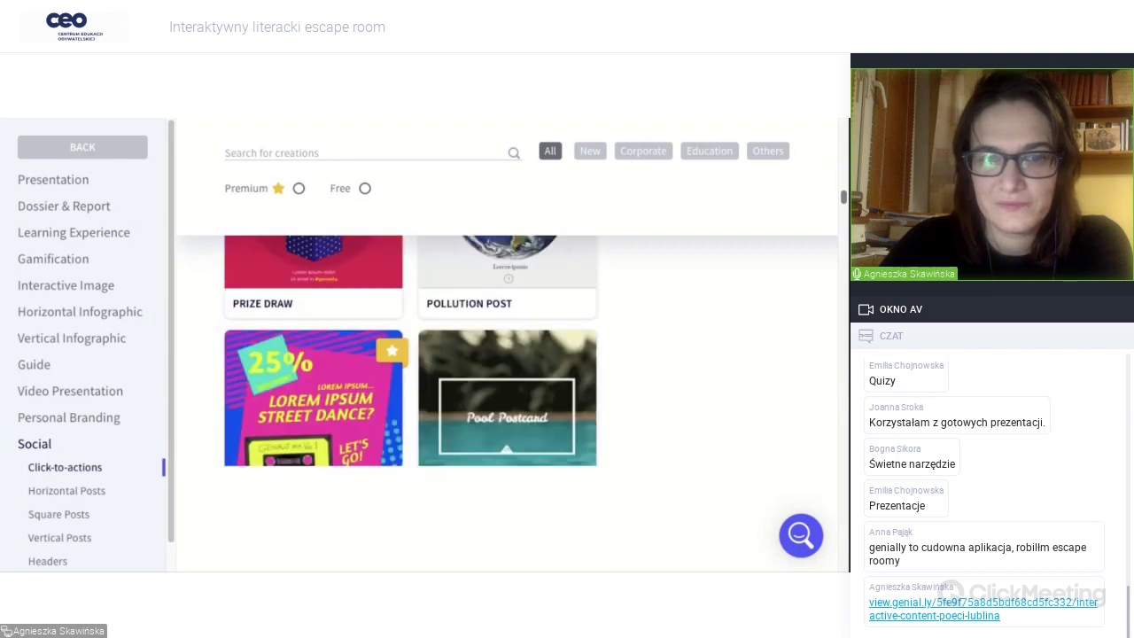
scroll(412, 403, "down", 8)
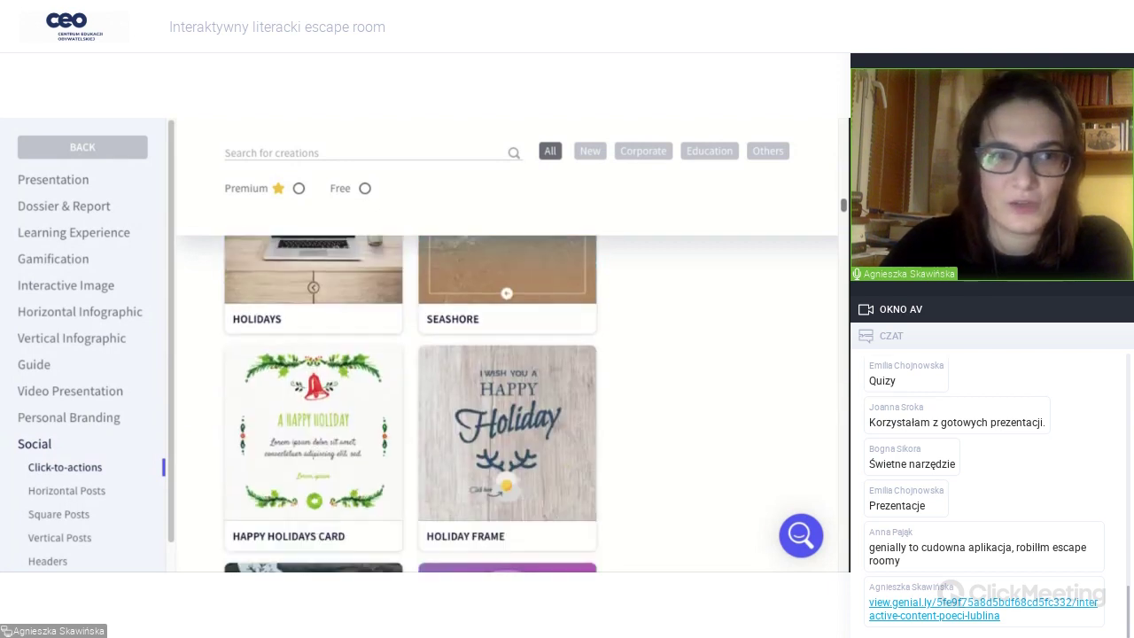
left_click(99, 144)
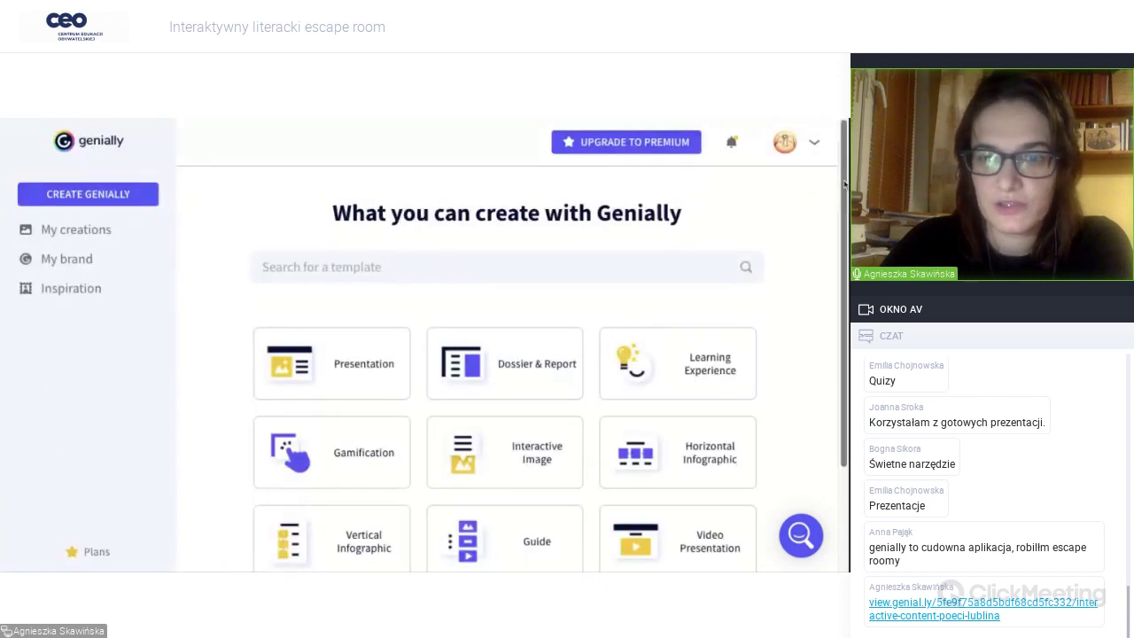
scroll(844, 183, "down", 1)
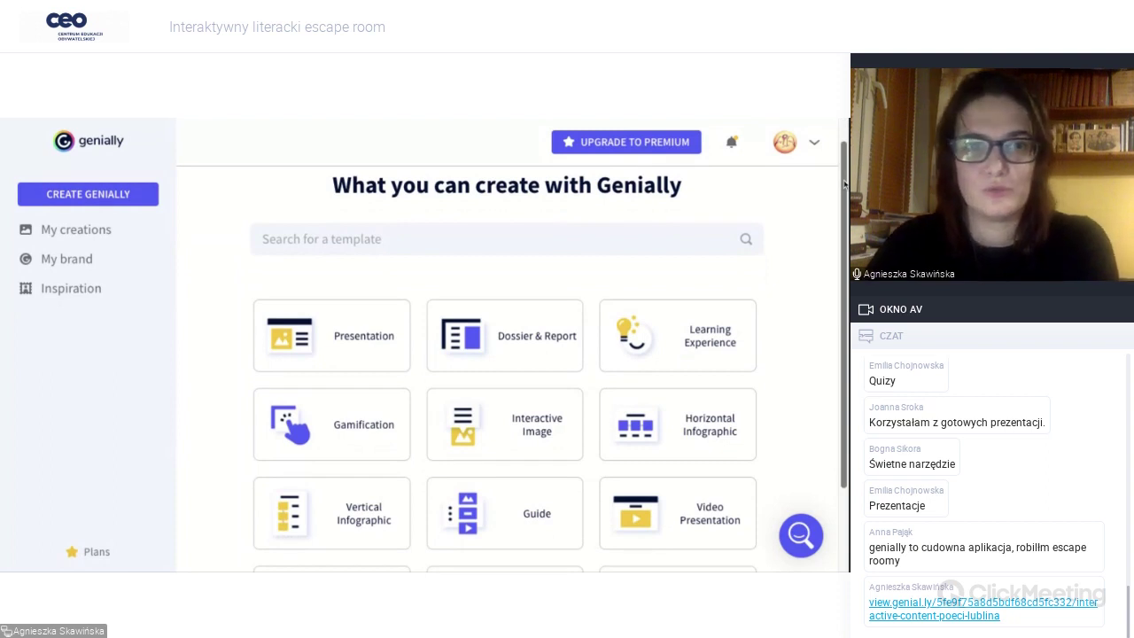
Open the Blank Creation type, look over its preset formats and create a blank 1200 x 675 px creation with proportions maintained.
scroll(845, 184, "down", 3)
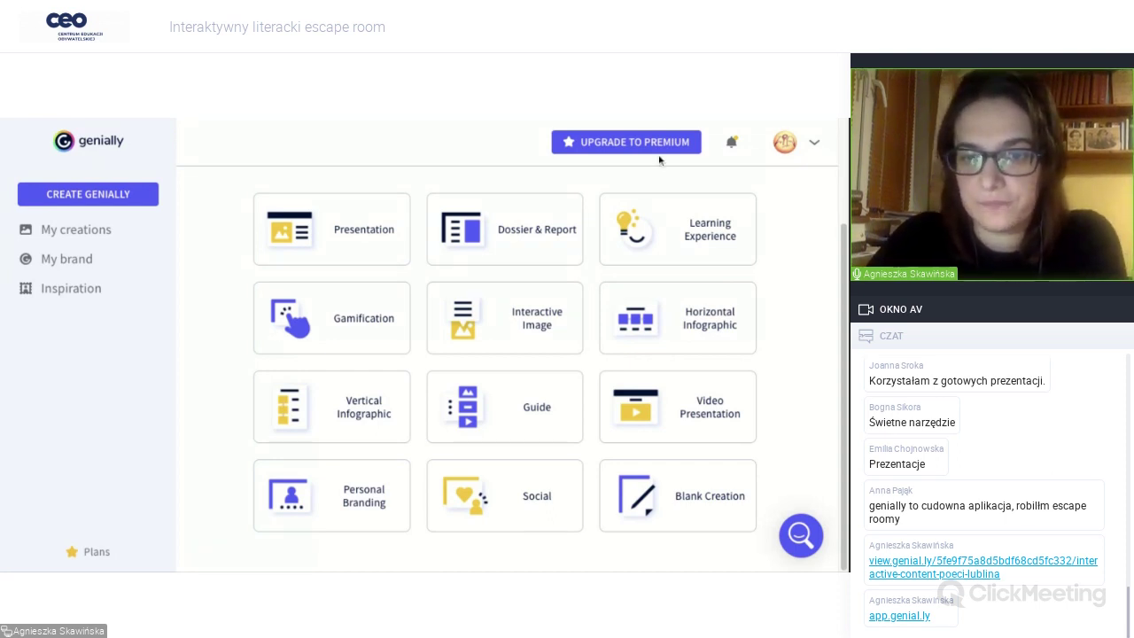
left_click(677, 496)
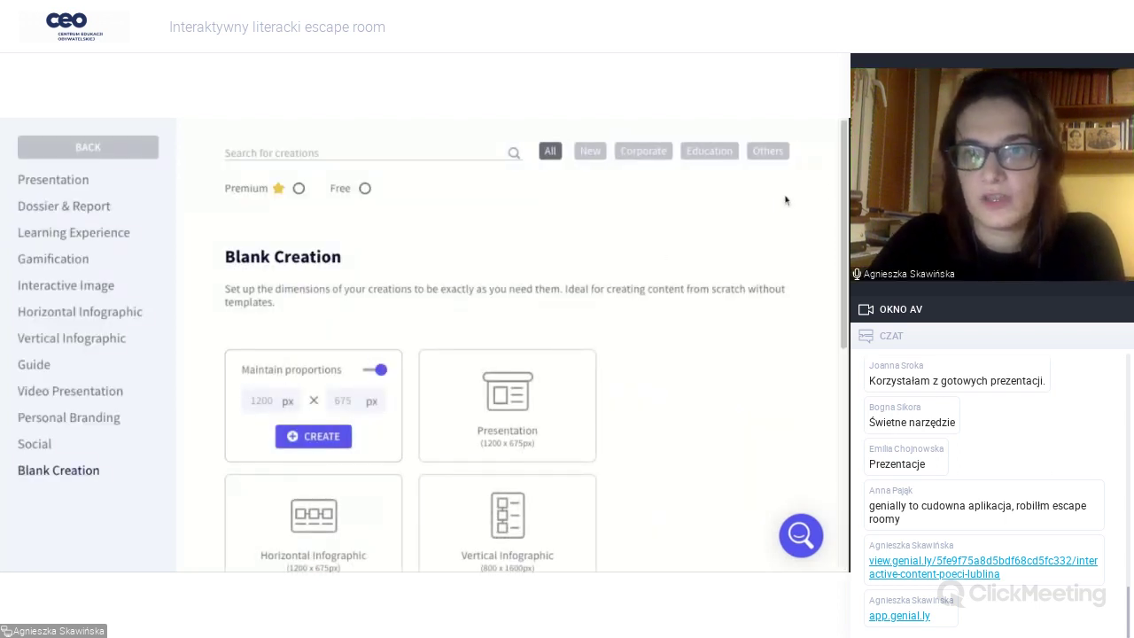
scroll(843, 192, "down", 1)
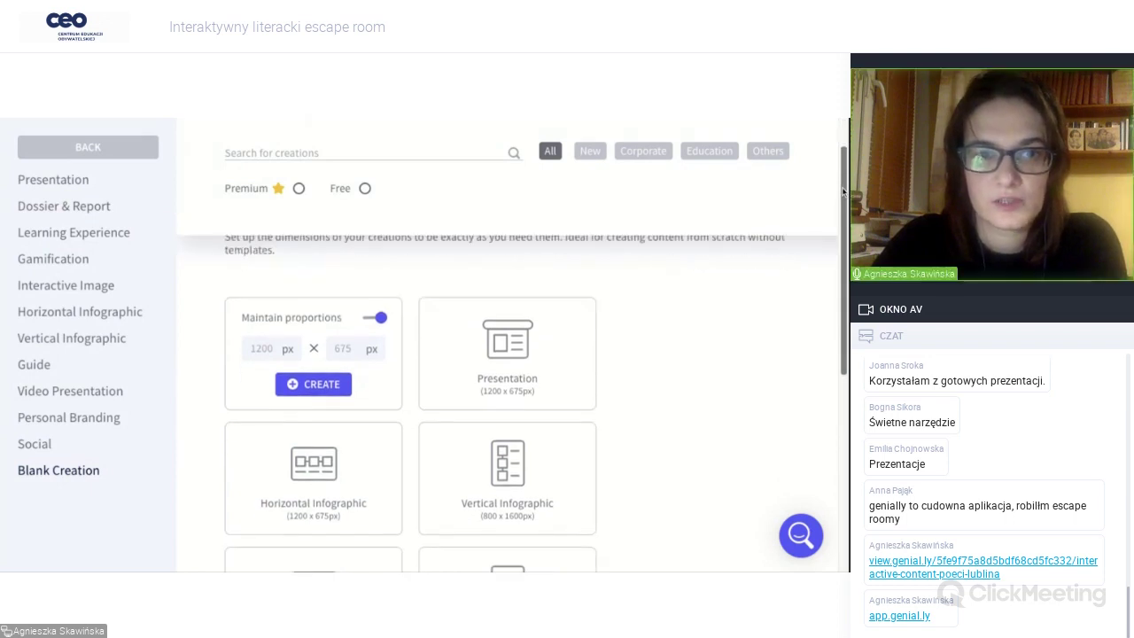
scroll(844, 192, "down", 1)
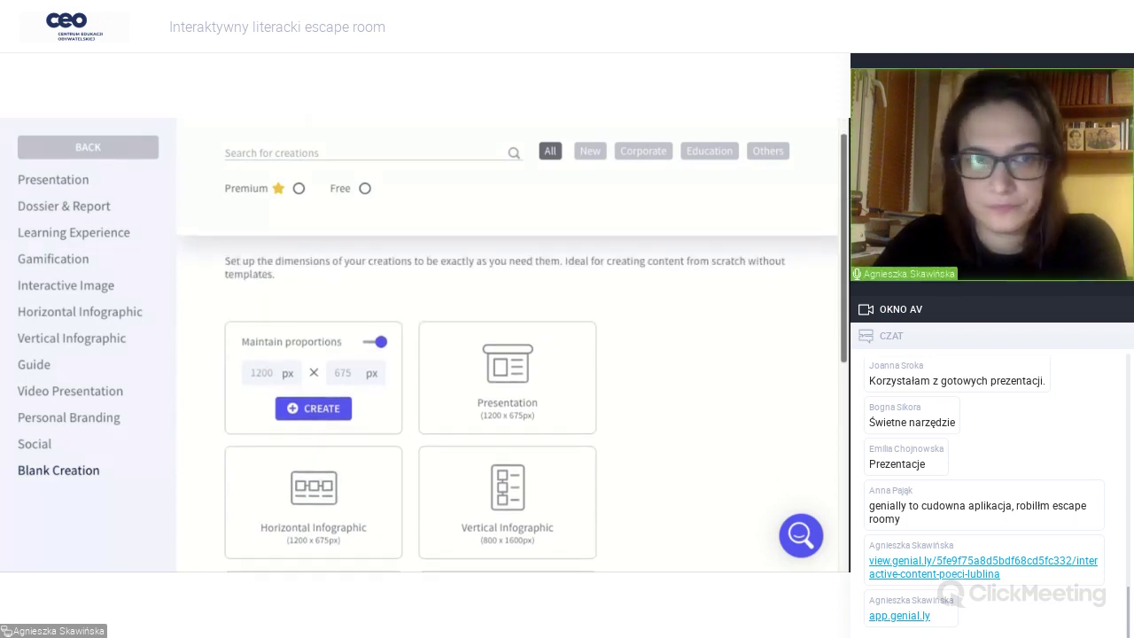
scroll(512, 345, "up", 1)
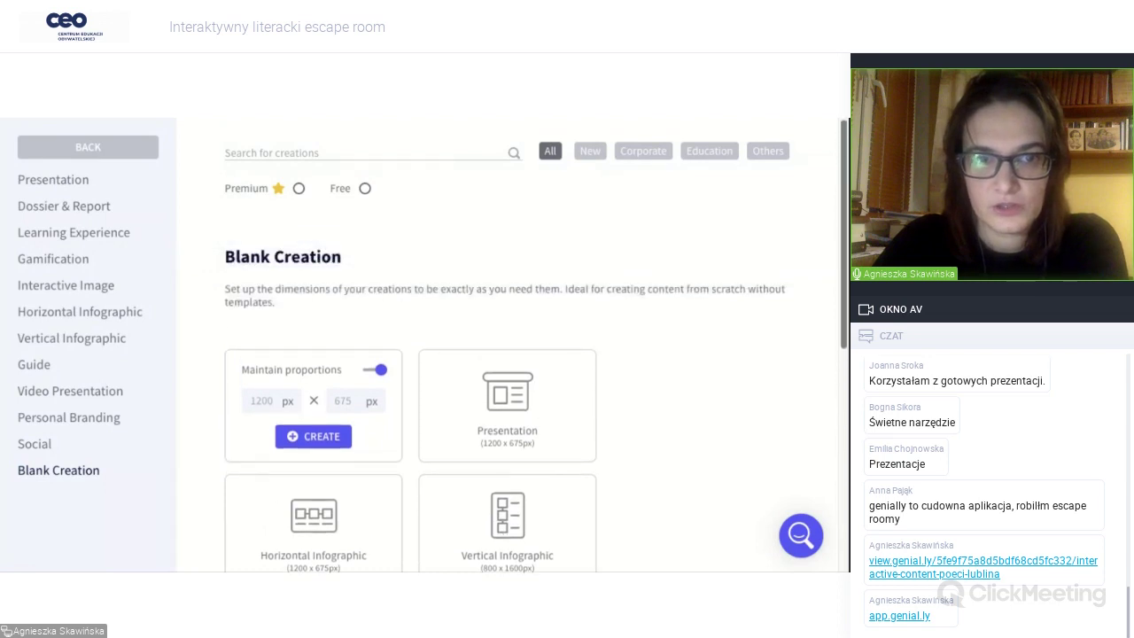
scroll(512, 346, "down", 1)
scroll(512, 345, "up", 1)
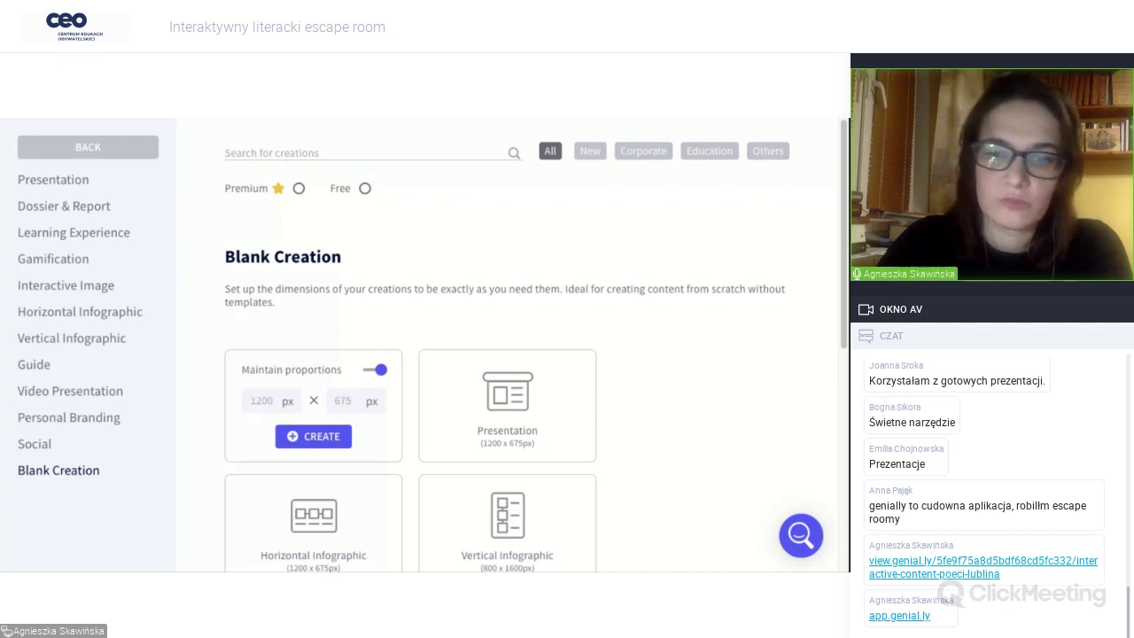
left_click(319, 439)
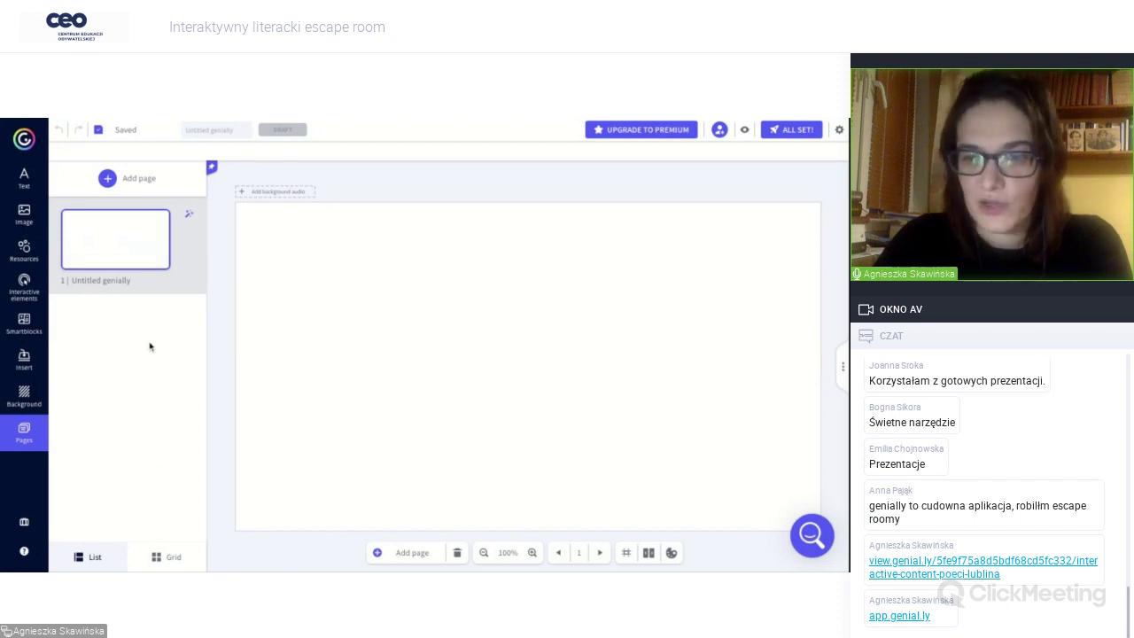
Add the Text/Photo and Index template pages to the creation and select the first list item's text on the Index page.
left_click(107, 180)
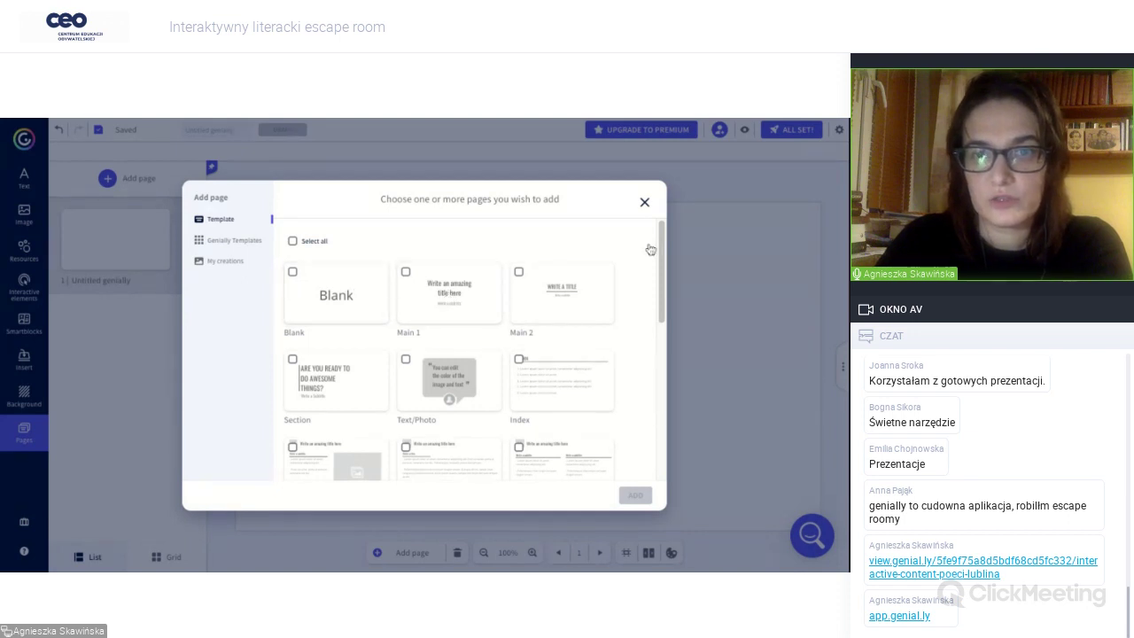
scroll(660, 251, "down", 2)
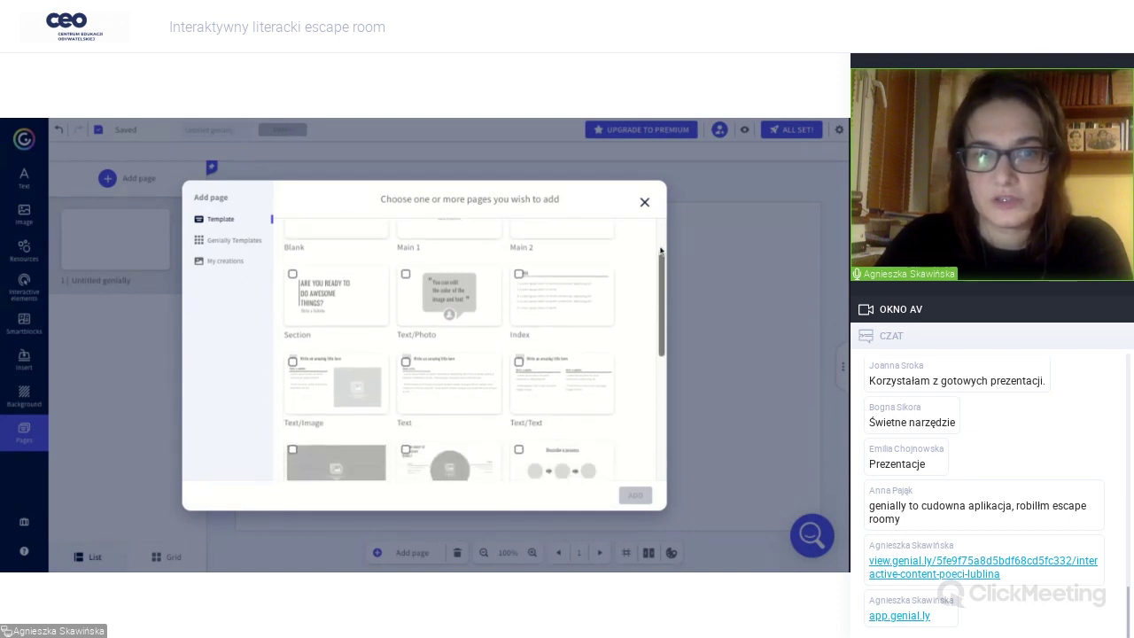
left_click(462, 300)
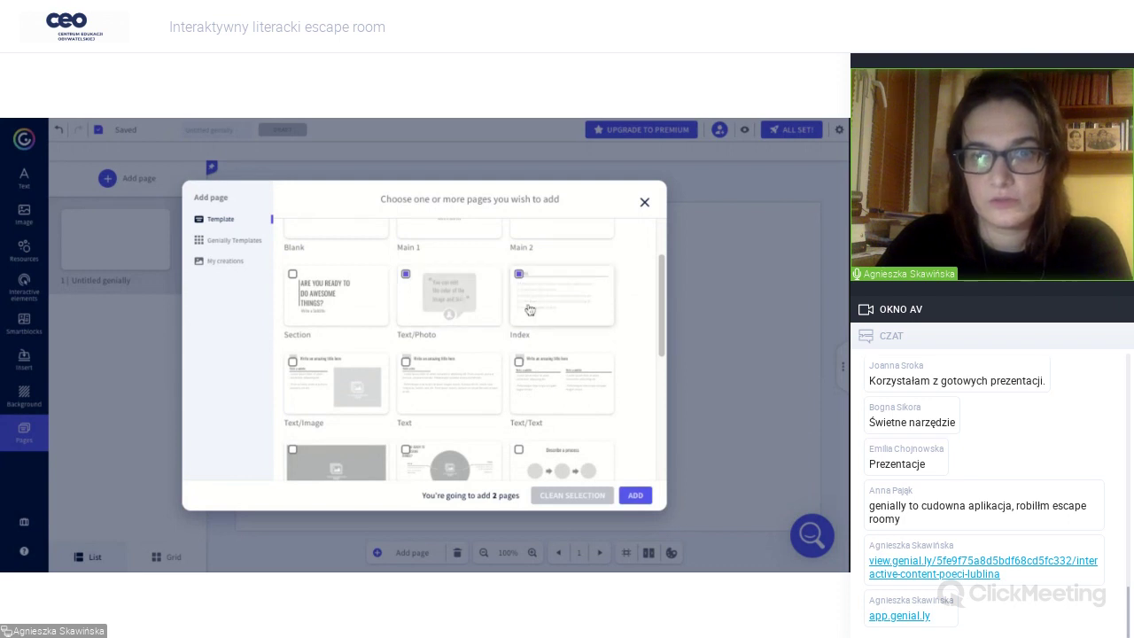
left_click(638, 497)
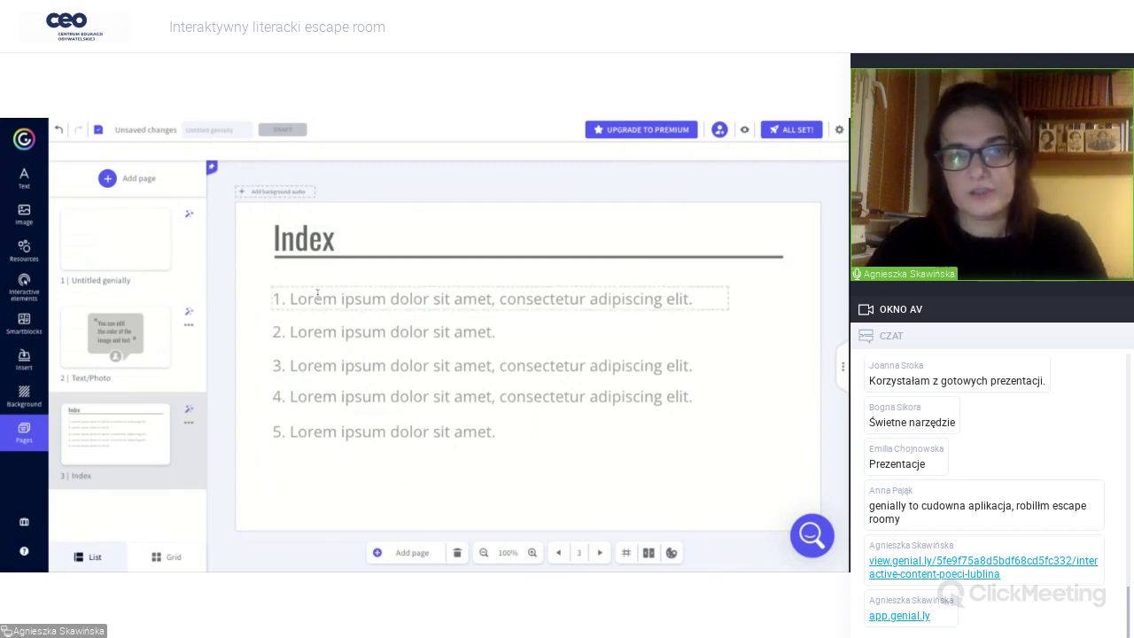
left_click(317, 299)
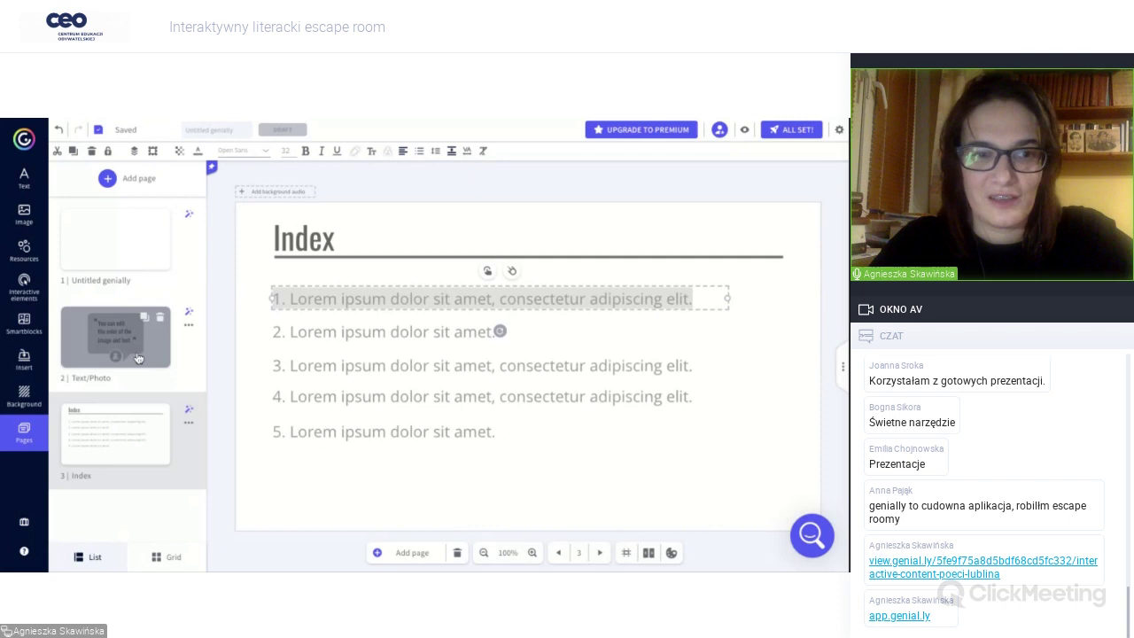
Delete the opening and closing quotation marks from the speech bubble on the Text/Photo page.
left_click(124, 356)
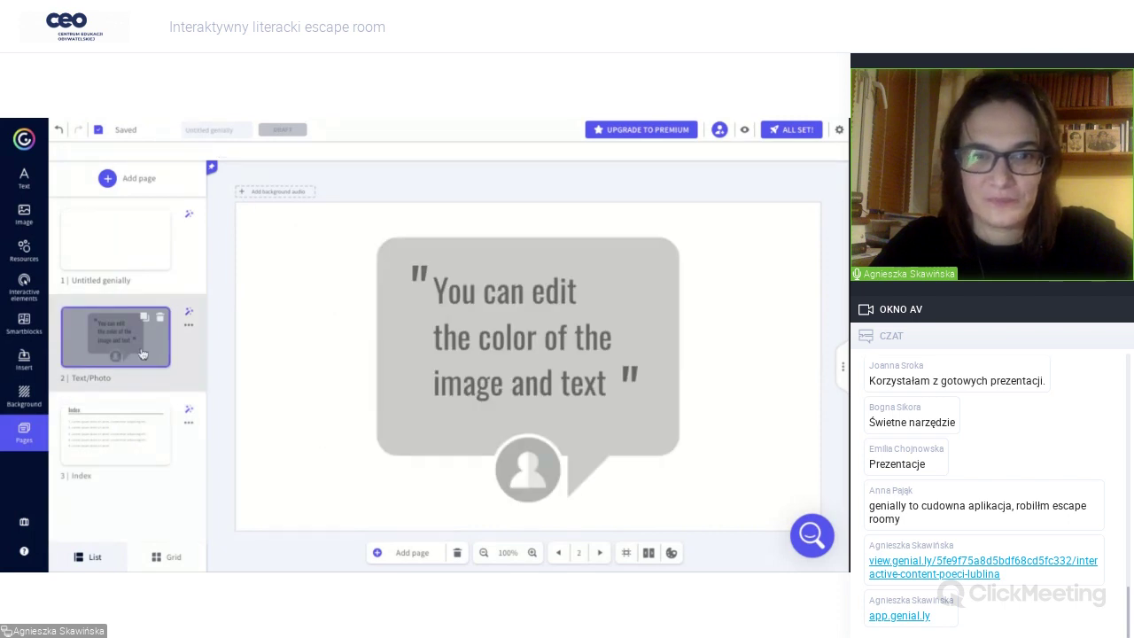
left_click(411, 347)
left_click(443, 339)
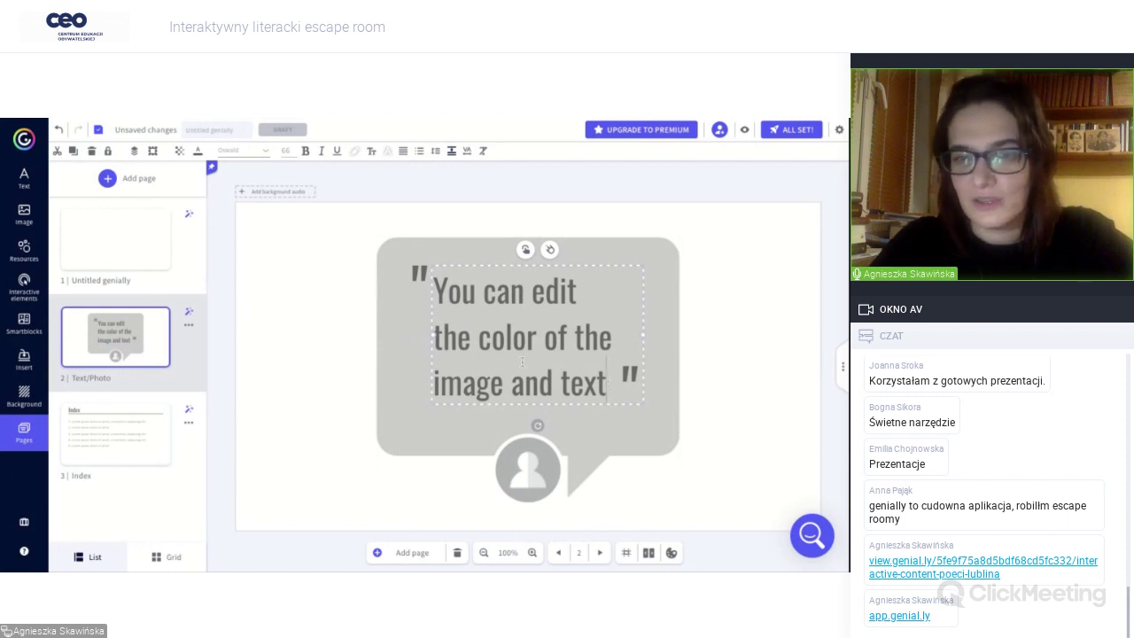
left_click(417, 273)
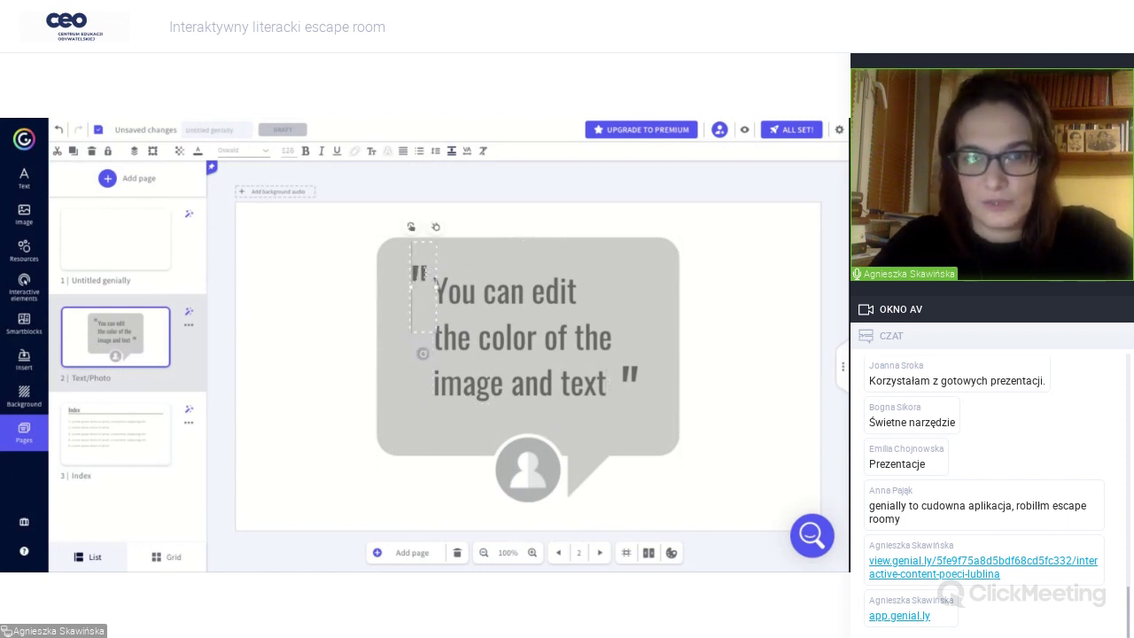
double_click(423, 272)
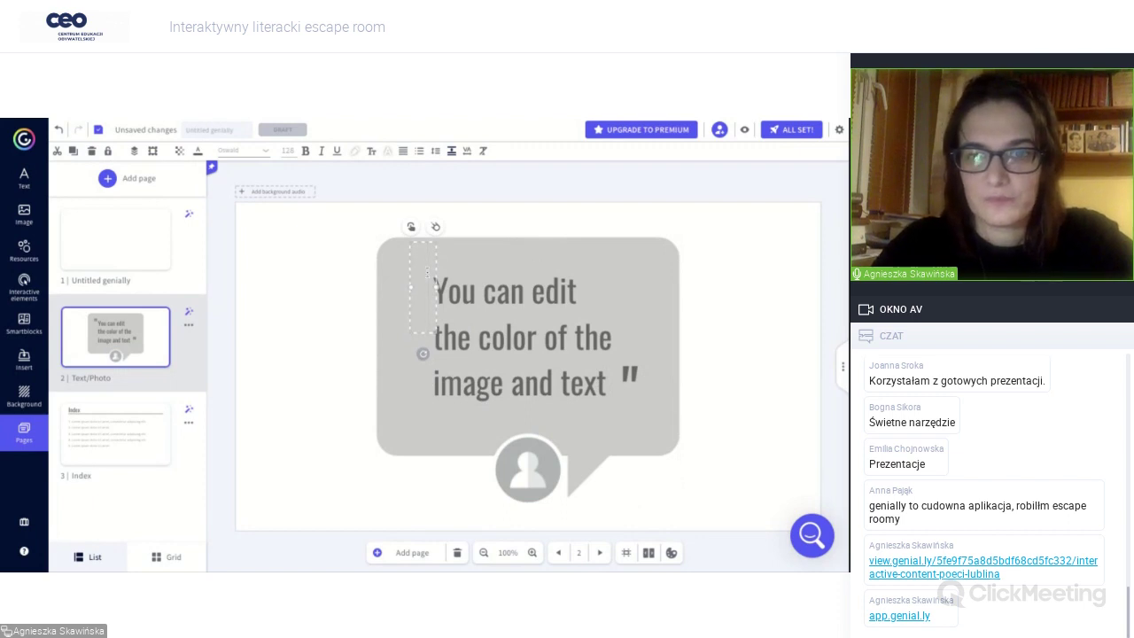
left_click(628, 378)
double_click(632, 376)
key("BackSpace")
left_click(307, 344)
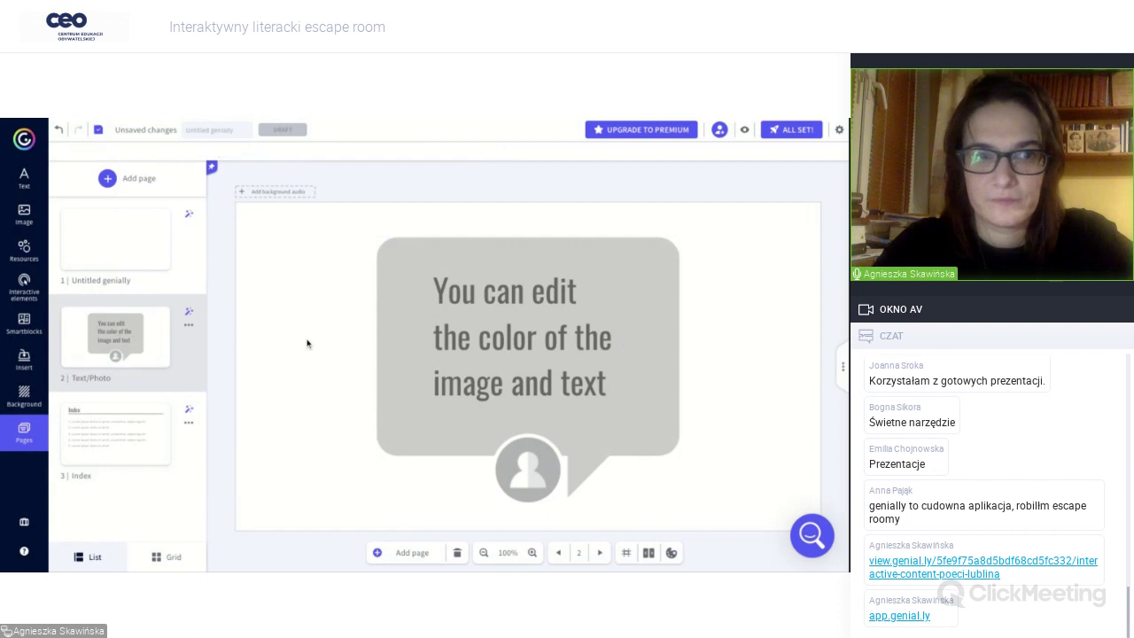
Show the blank first page, then leave the editor for the creations overview, saving the creation under the name Test.
left_click(130, 262)
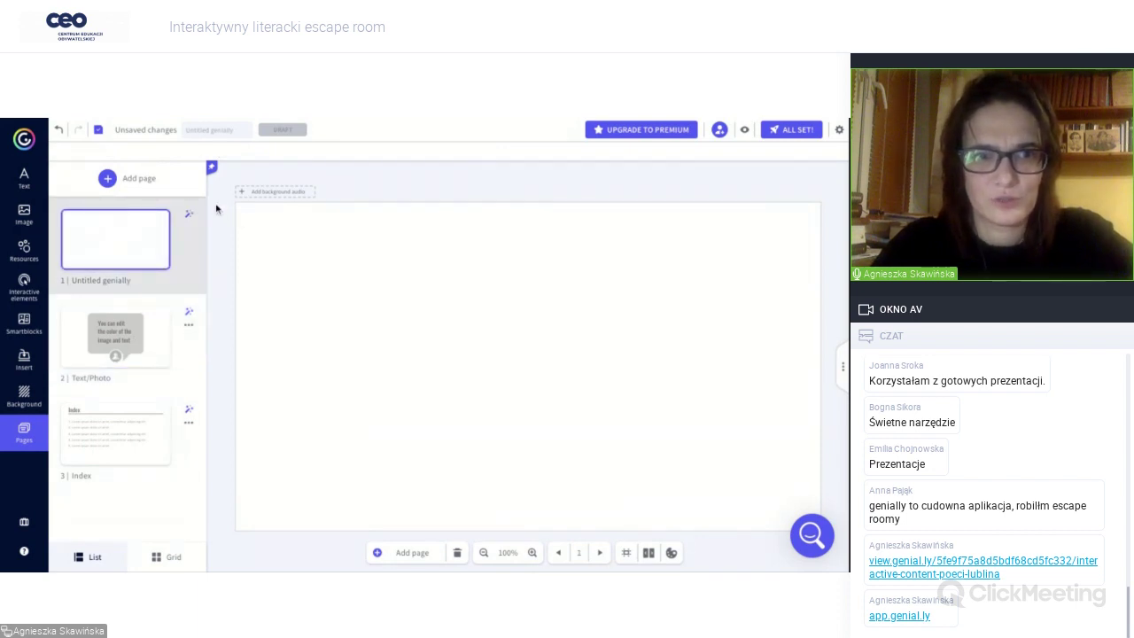
left_click(209, 128)
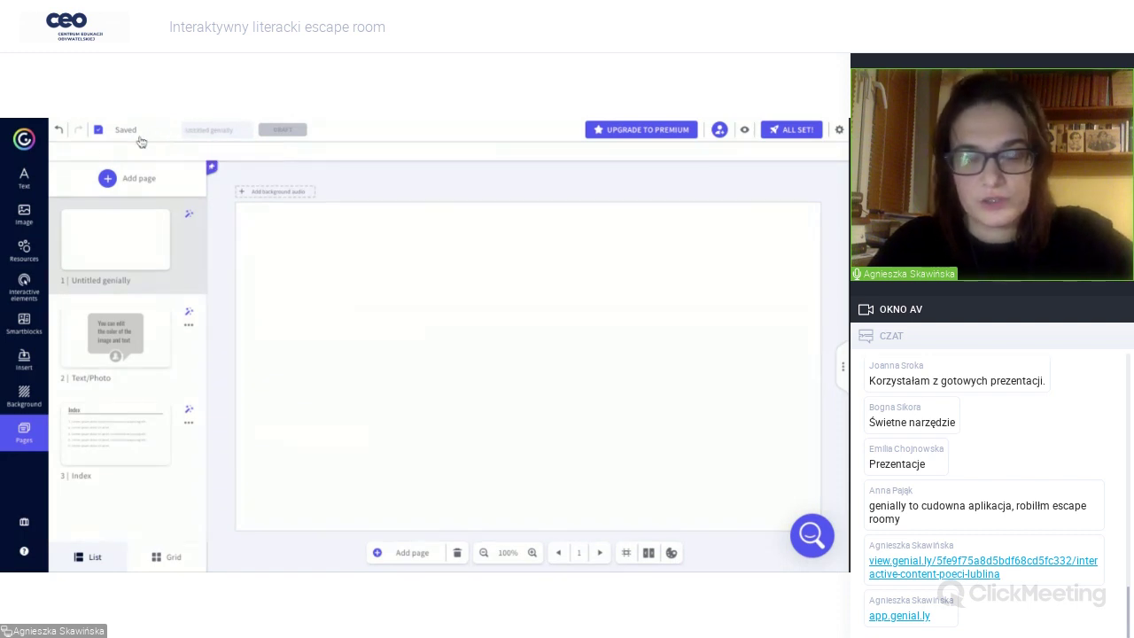
left_click(25, 140)
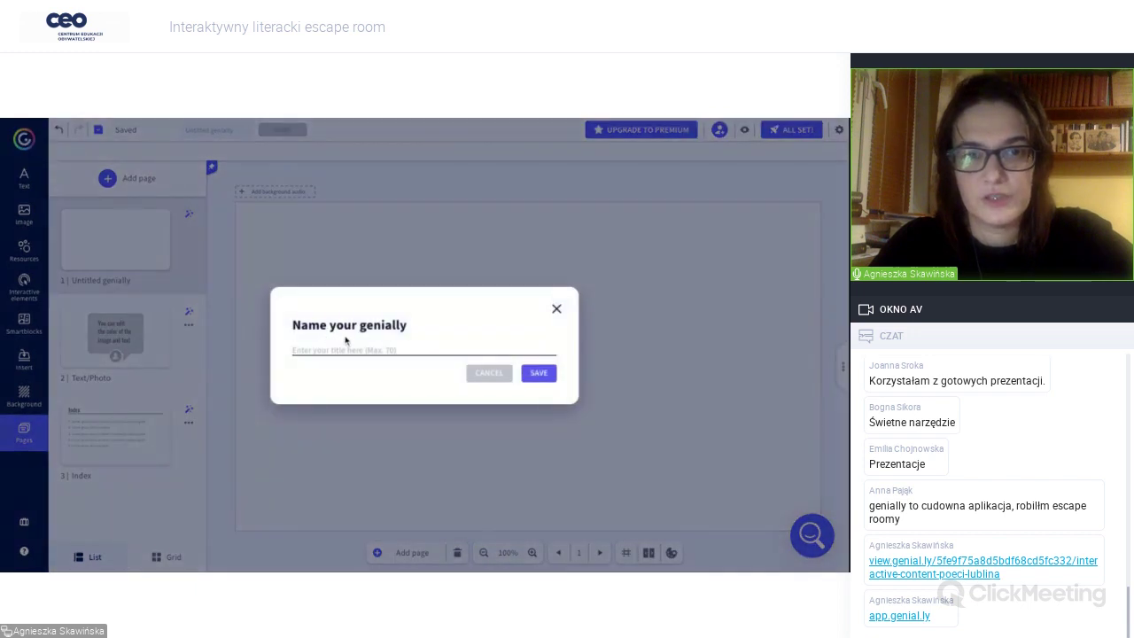
left_click(361, 350)
type("Te")
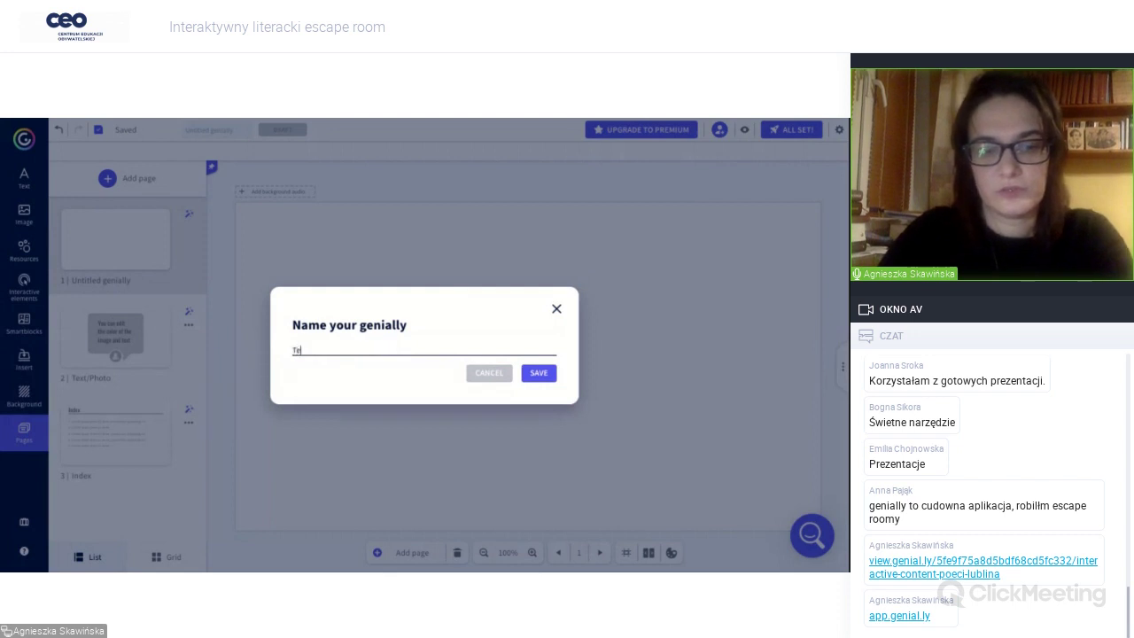
type("st")
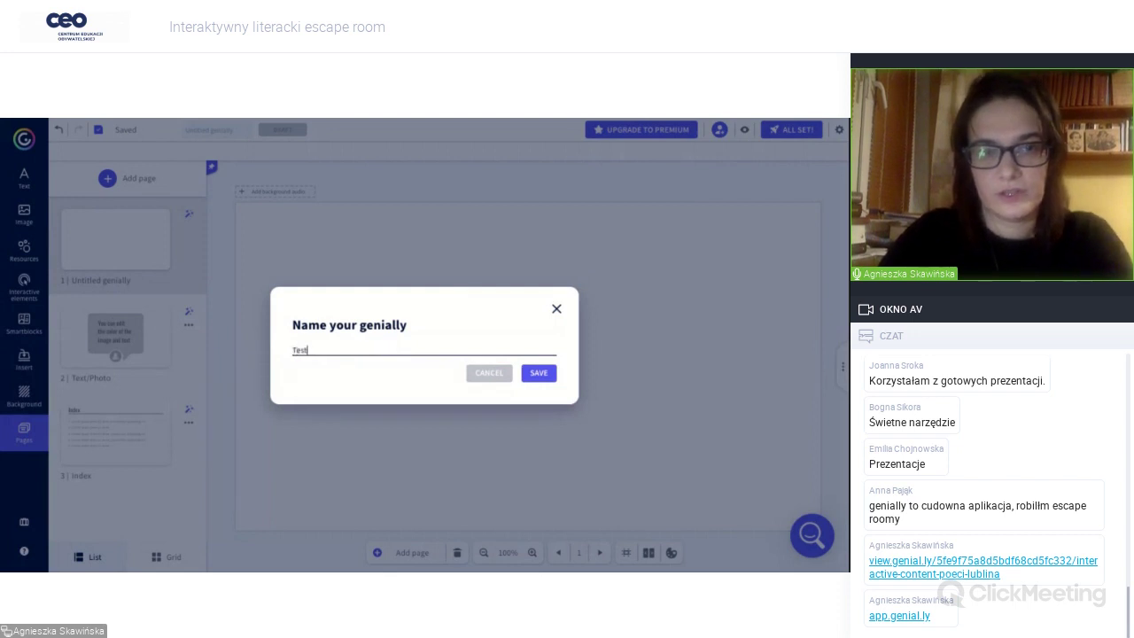
left_click(539, 373)
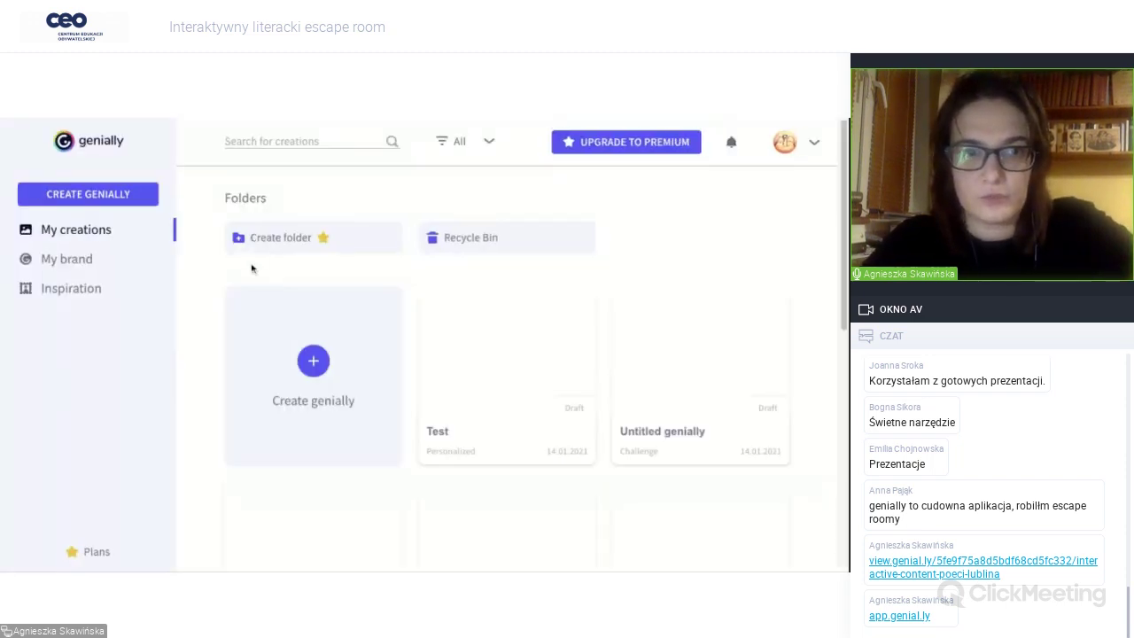
Reopen the Test creation from the creations overview for editing.
mouse_move(481, 399)
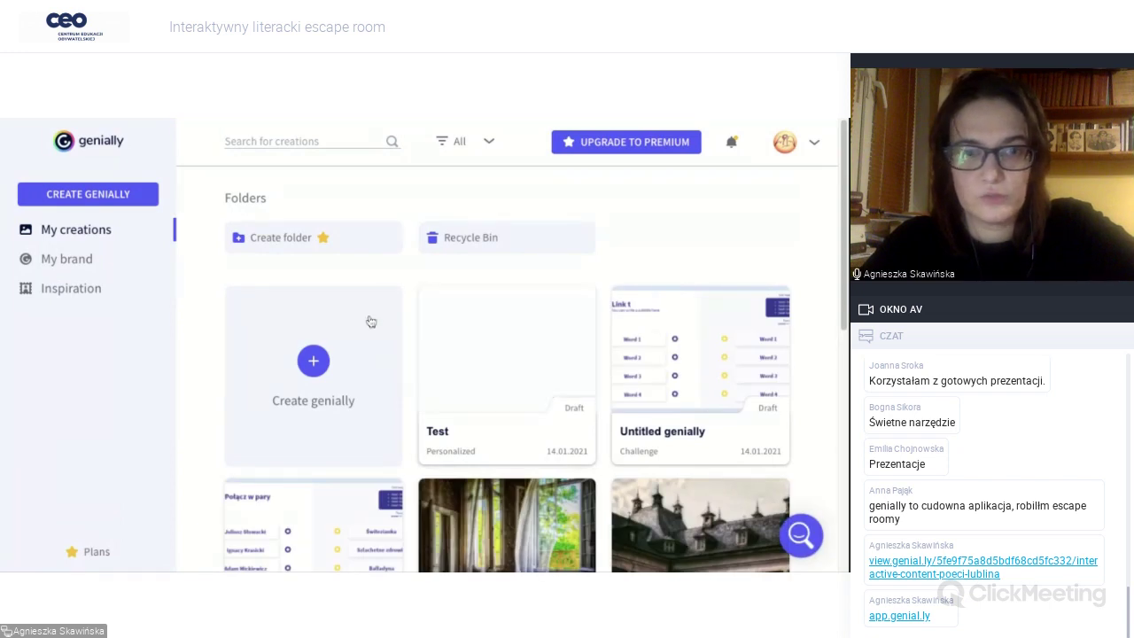
left_click(478, 371)
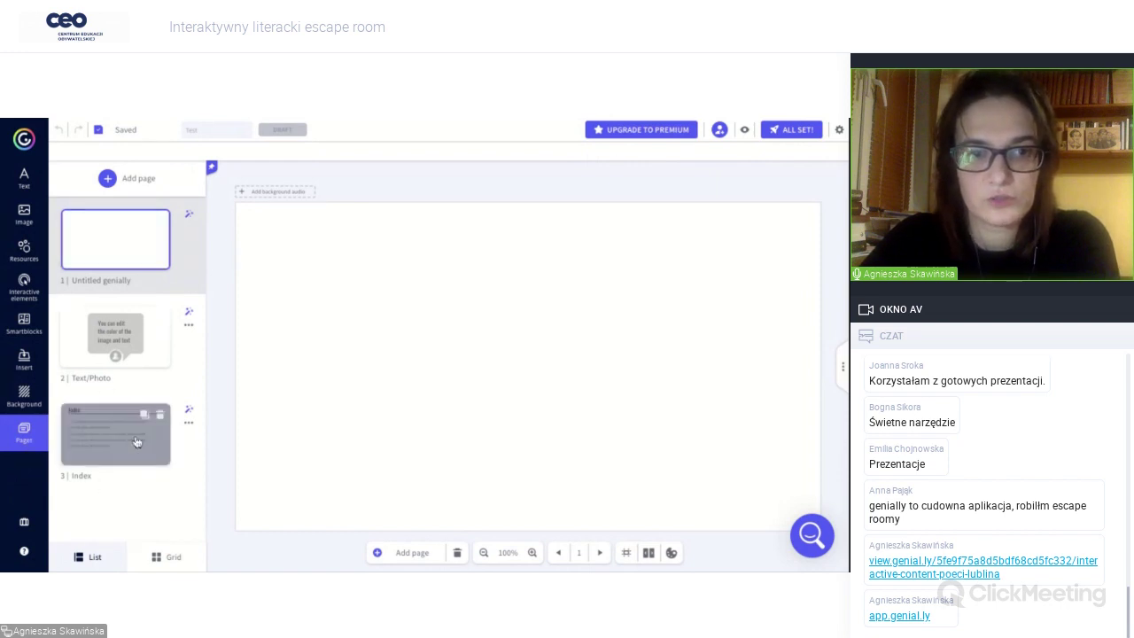
left_click(224, 368)
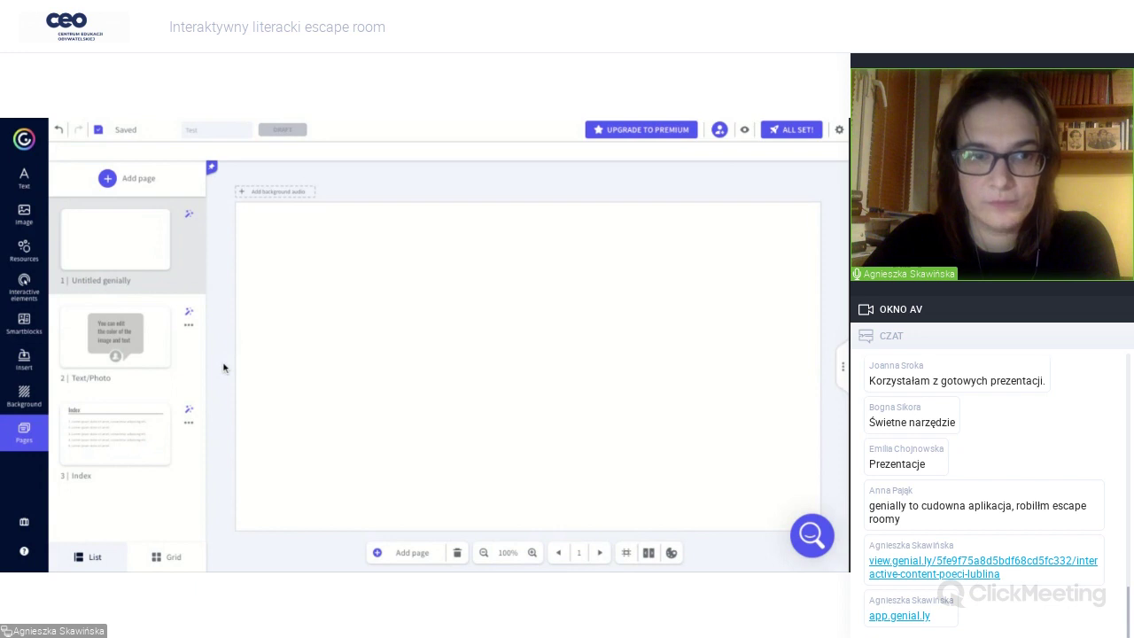
Upload a mountain-above-clouds photo from the computer and apply it as the first page's background.
left_click(27, 398)
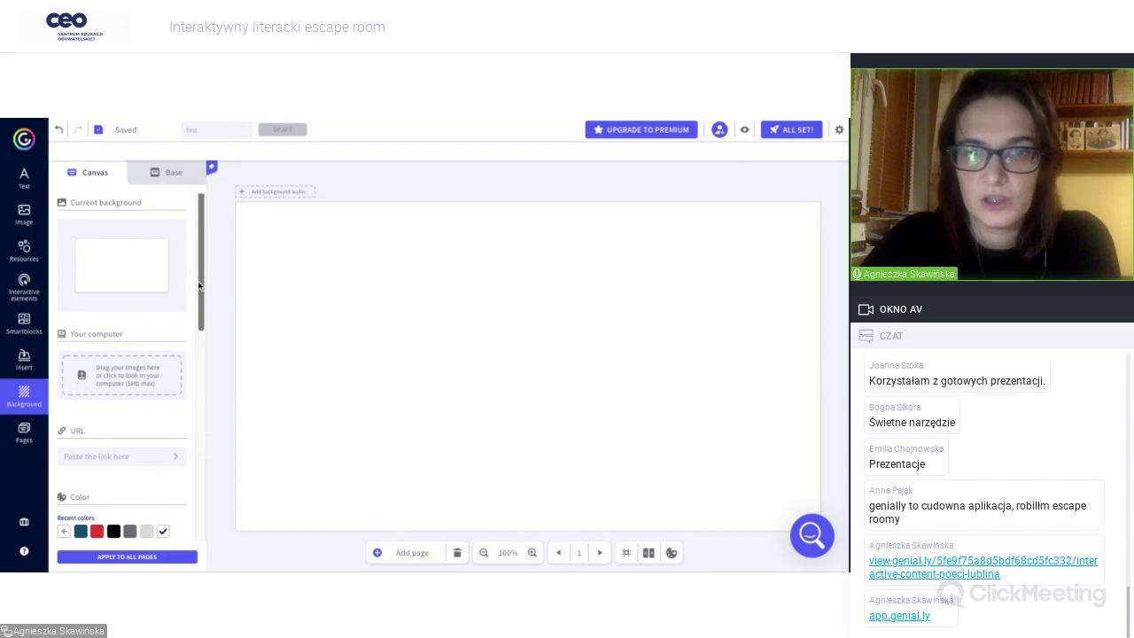
scroll(198, 285, "down", 2)
scroll(198, 285, "up", 2)
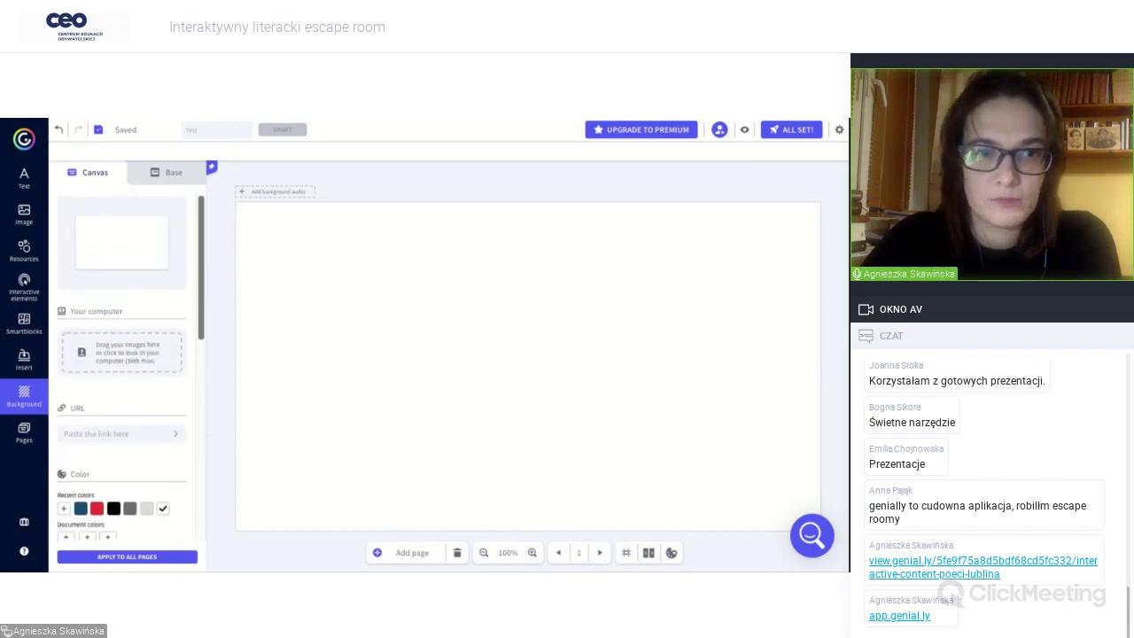
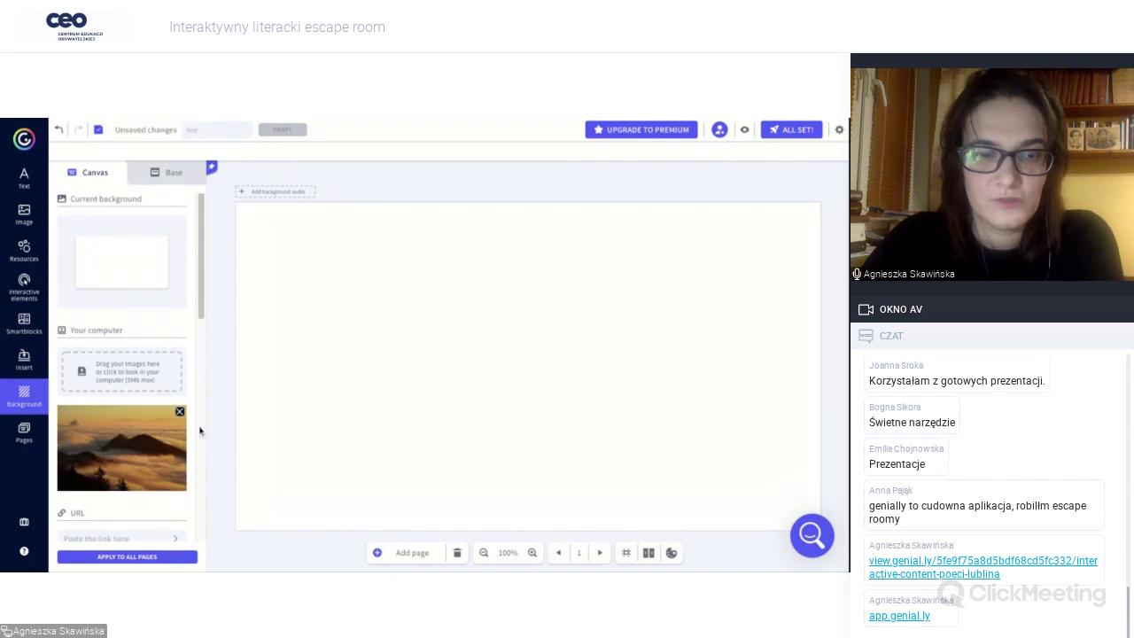
scroll(202, 291, "down", 1)
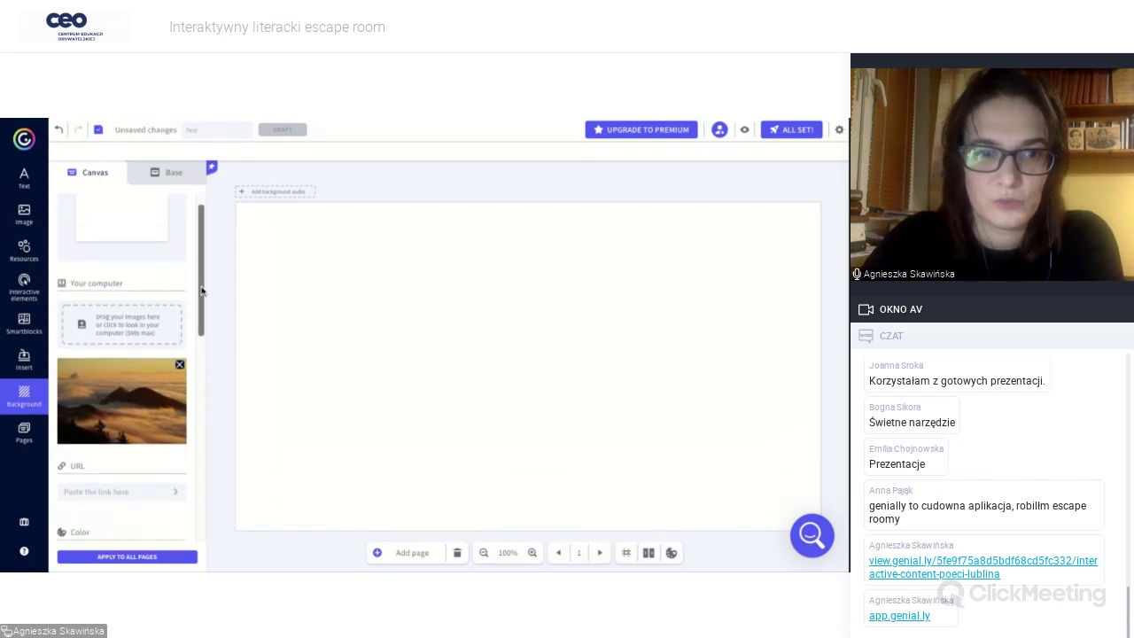
left_click(126, 376)
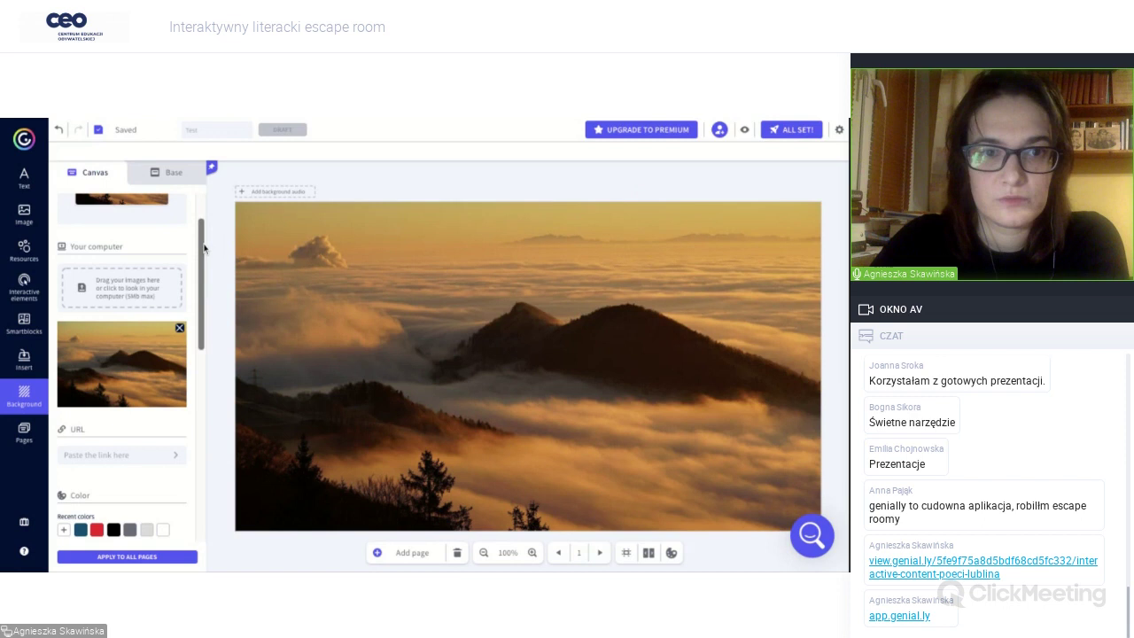
Replace the first page's photo background with the dark blue recent color.
scroll(204, 248, "down", 3)
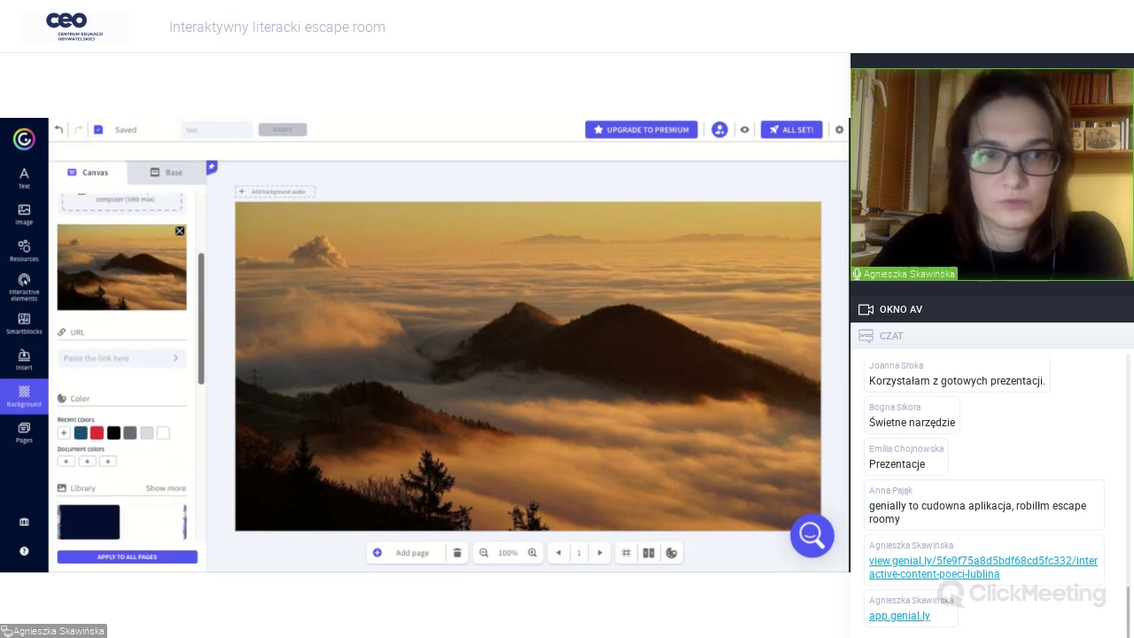
scroll(131, 367, "down", 4)
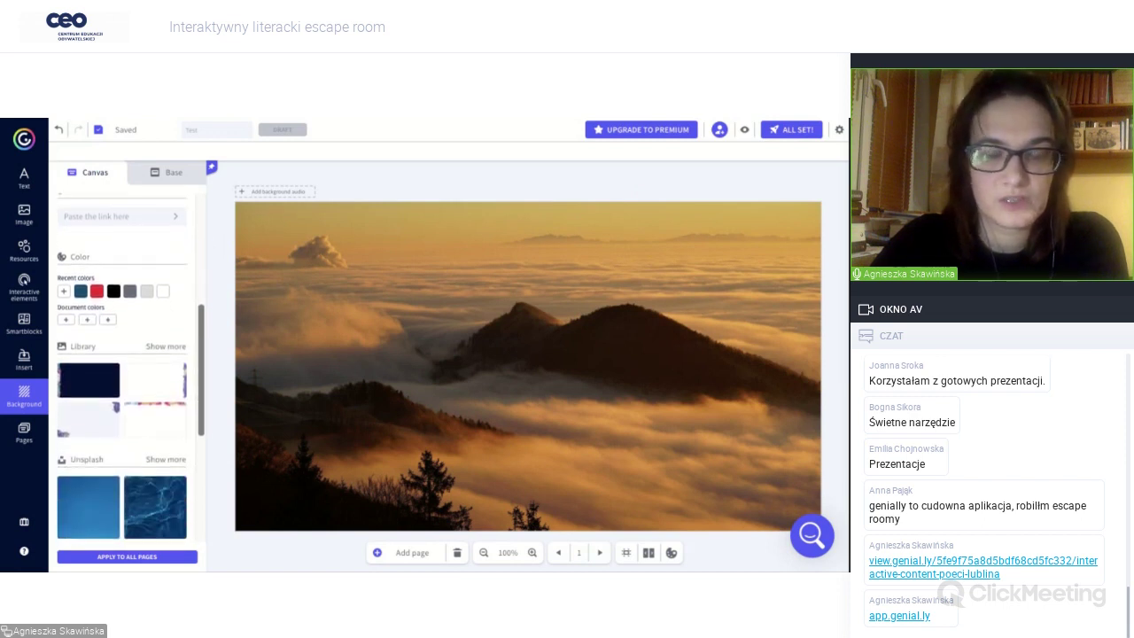
scroll(131, 367, "up", 3)
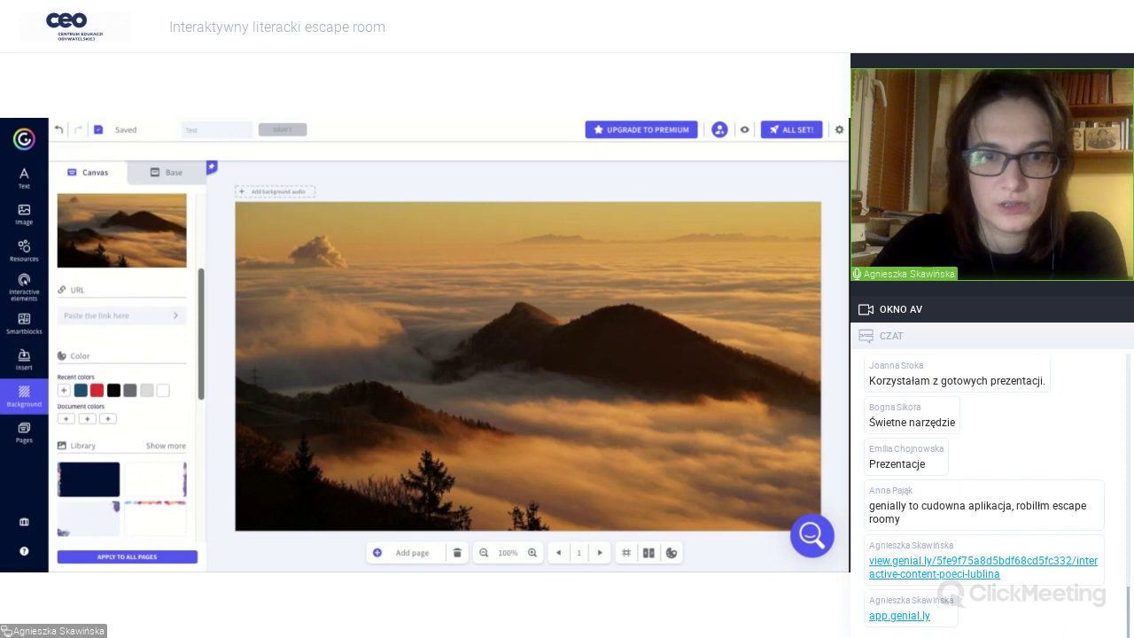
scroll(131, 367, "down", 3)
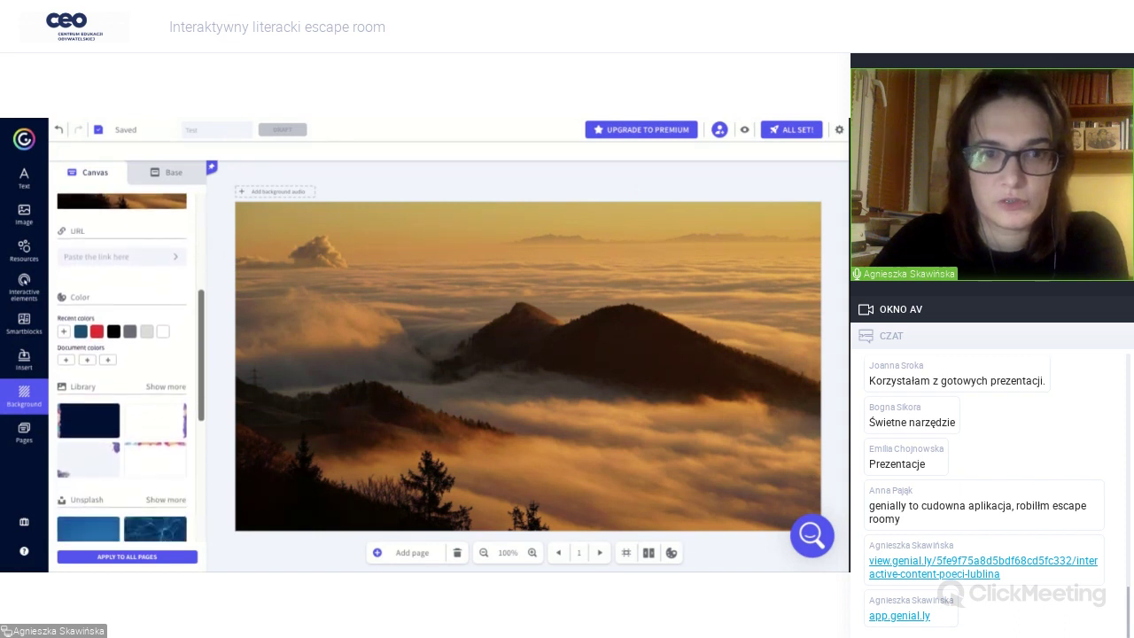
scroll(131, 367, "up", 3)
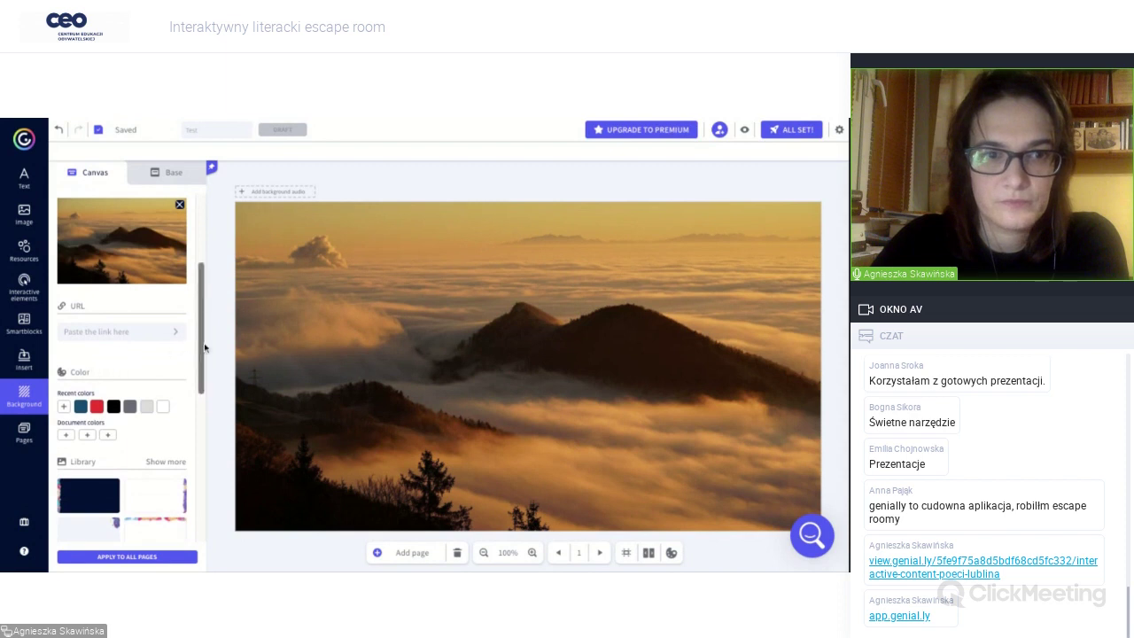
scroll(203, 348, "down", 2)
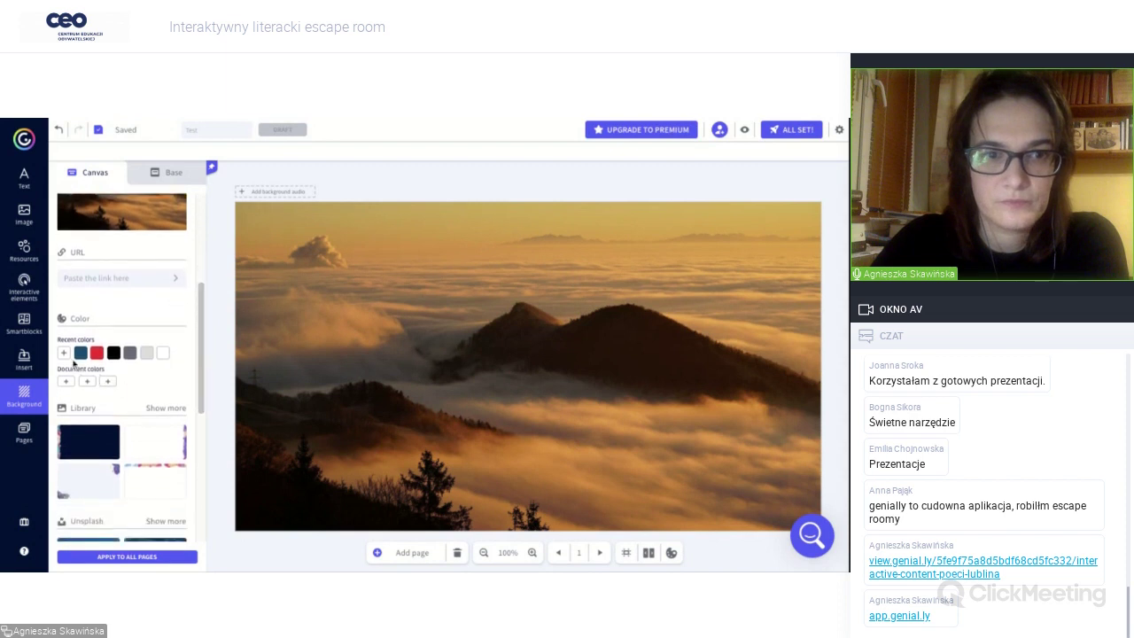
left_click(64, 353)
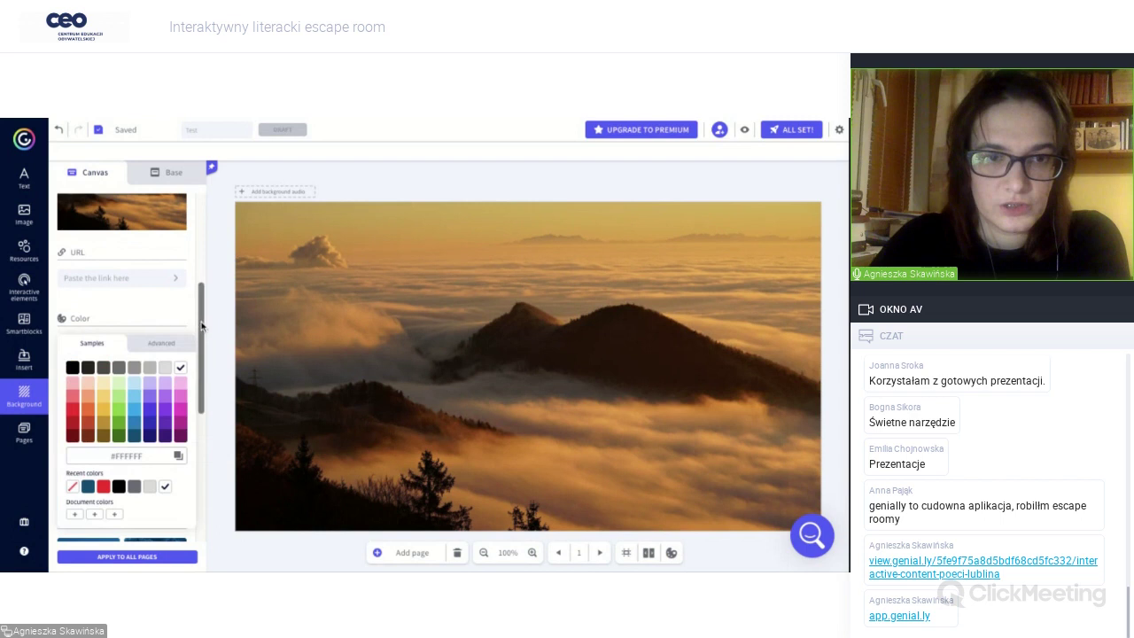
left_click(202, 326)
scroll(202, 326, "down", 2)
left_click(65, 281)
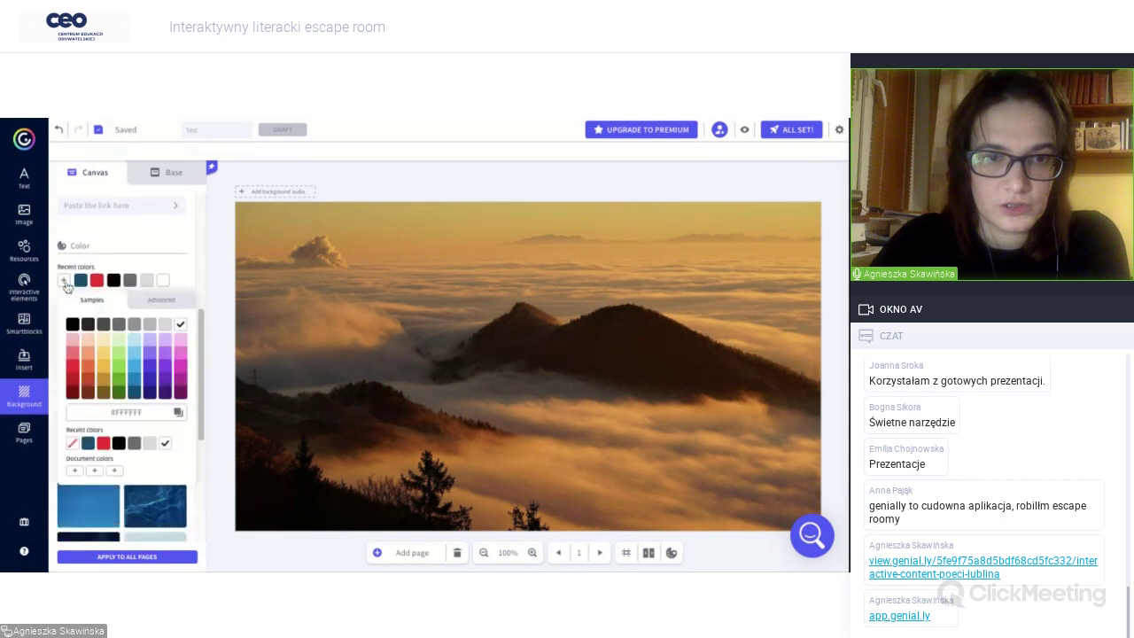
left_click(81, 281)
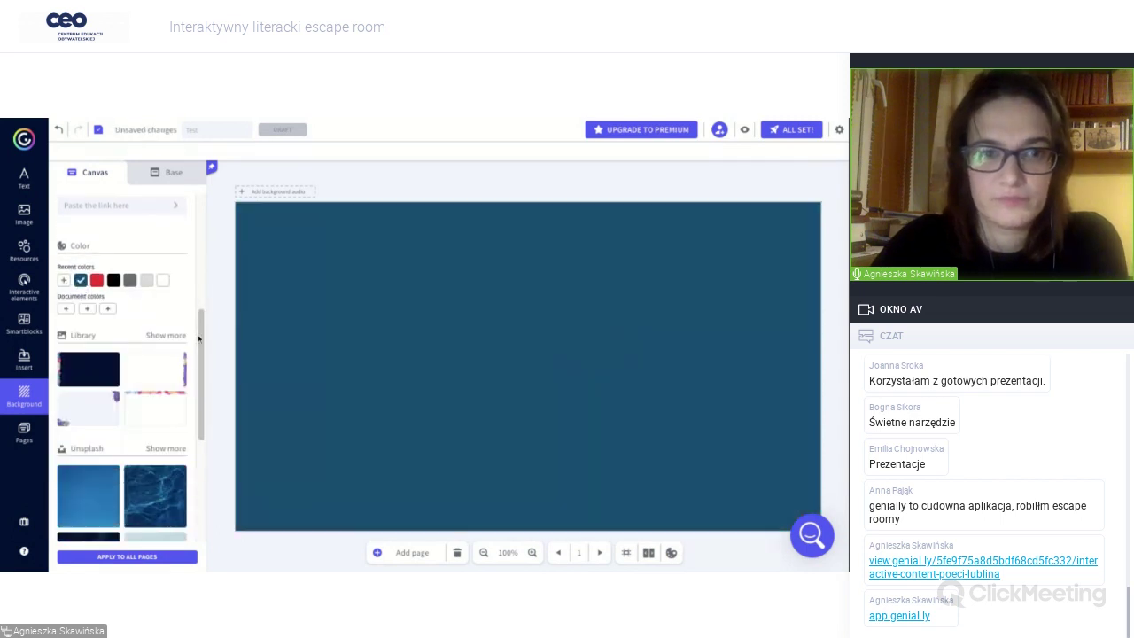
Try several paint-splash library backgrounds on the page, ending with the purple neon grid from the Illustration category.
scroll(200, 337, "down", 2)
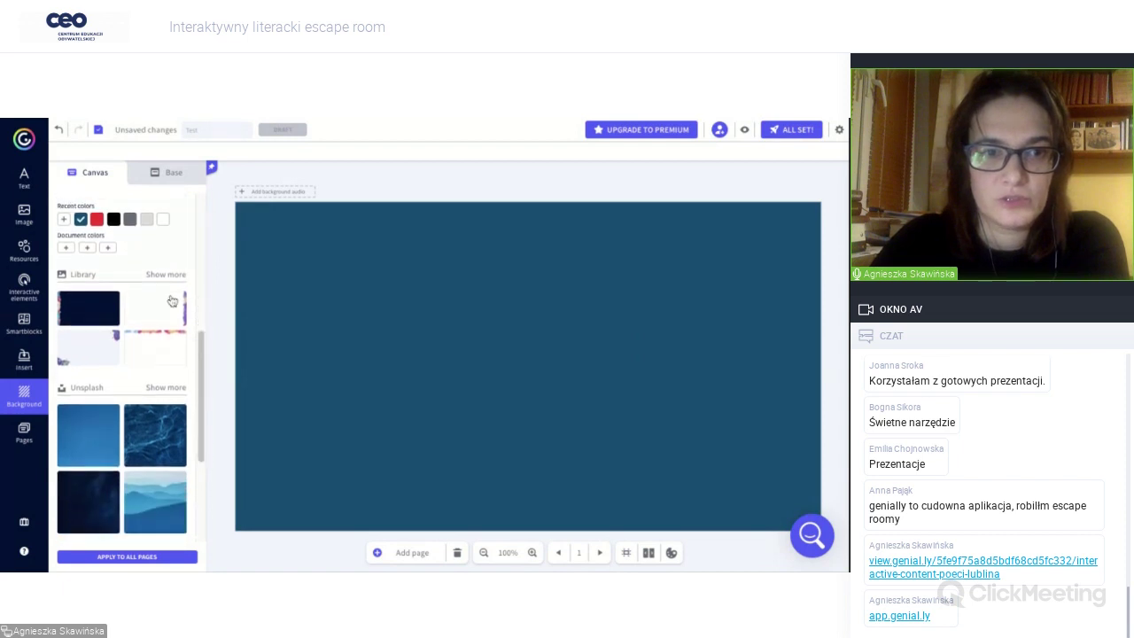
left_click(103, 310)
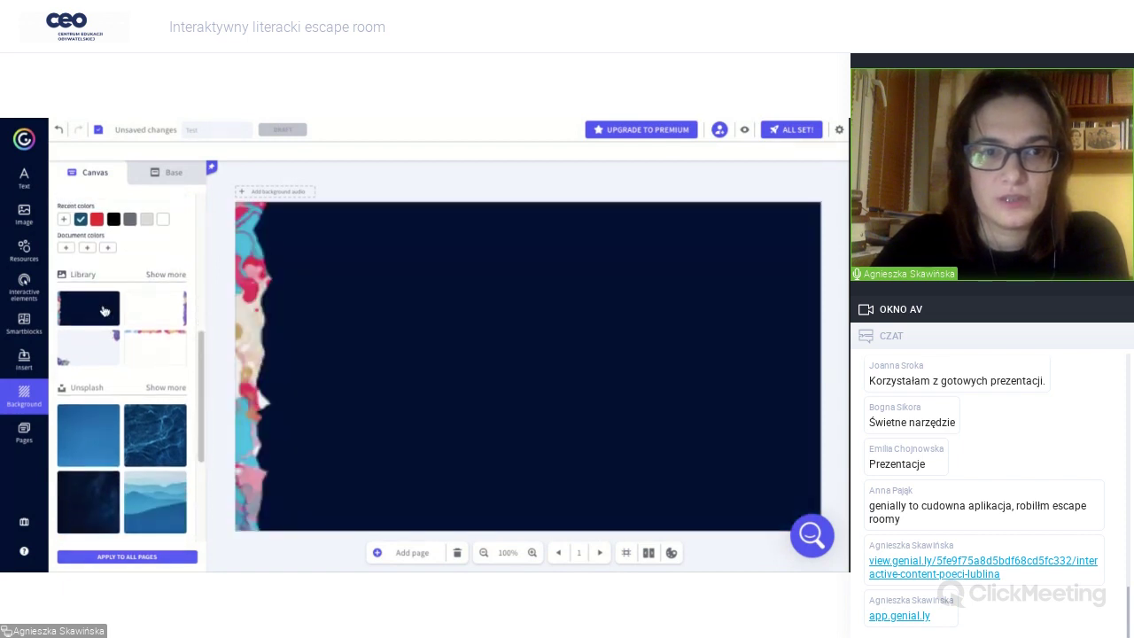
left_click(166, 275)
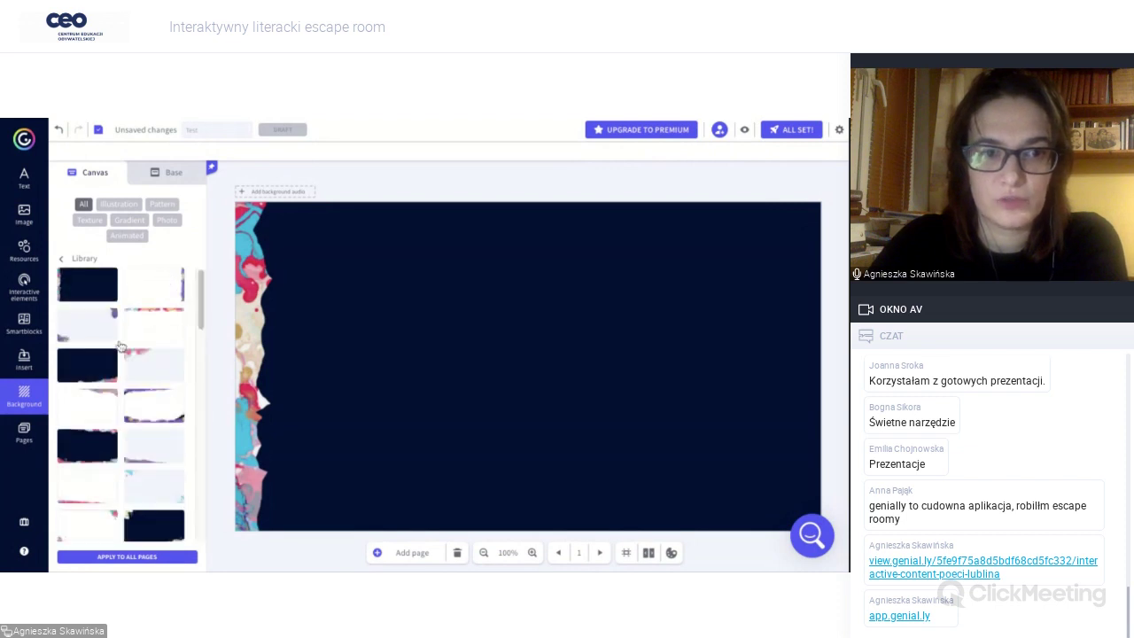
left_click(93, 372)
left_click(145, 372)
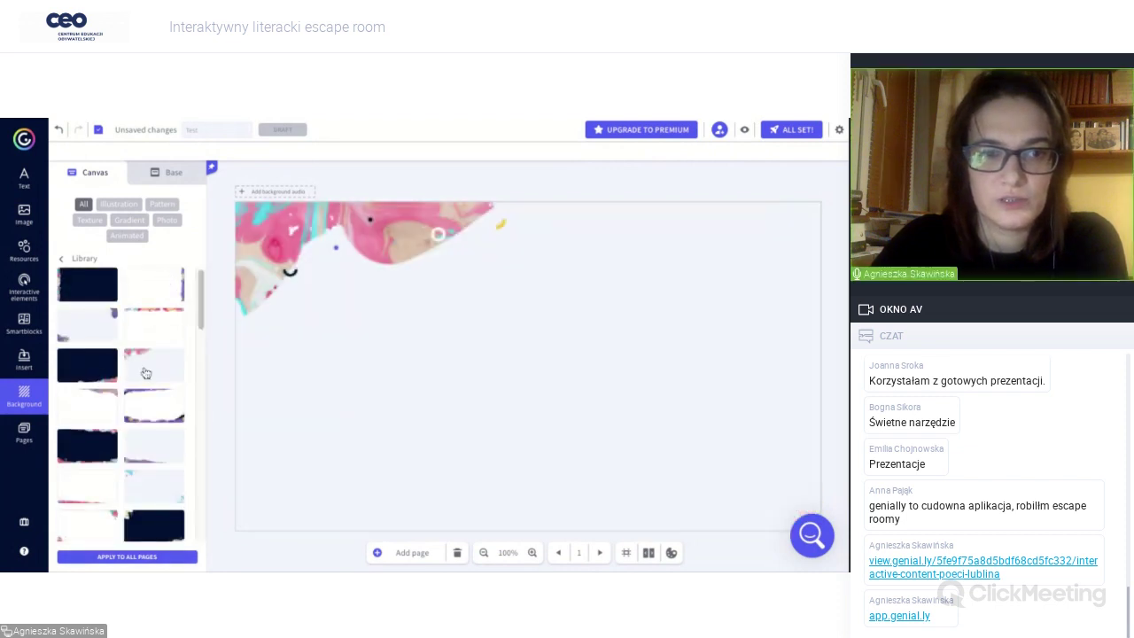
left_click(92, 443)
left_click(142, 446)
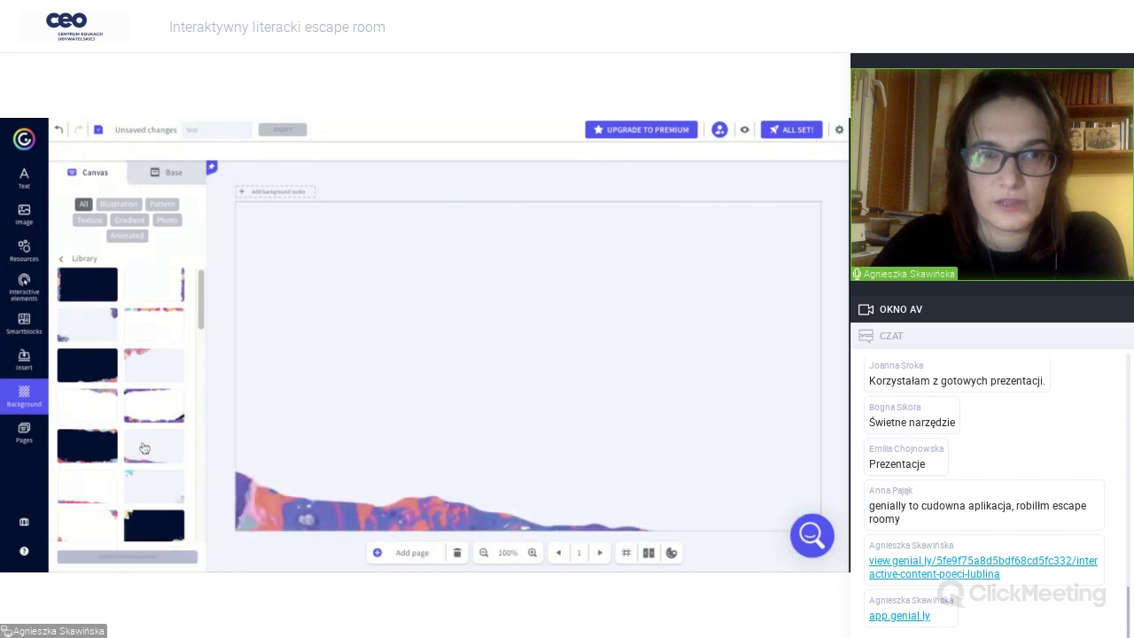
left_click(116, 205)
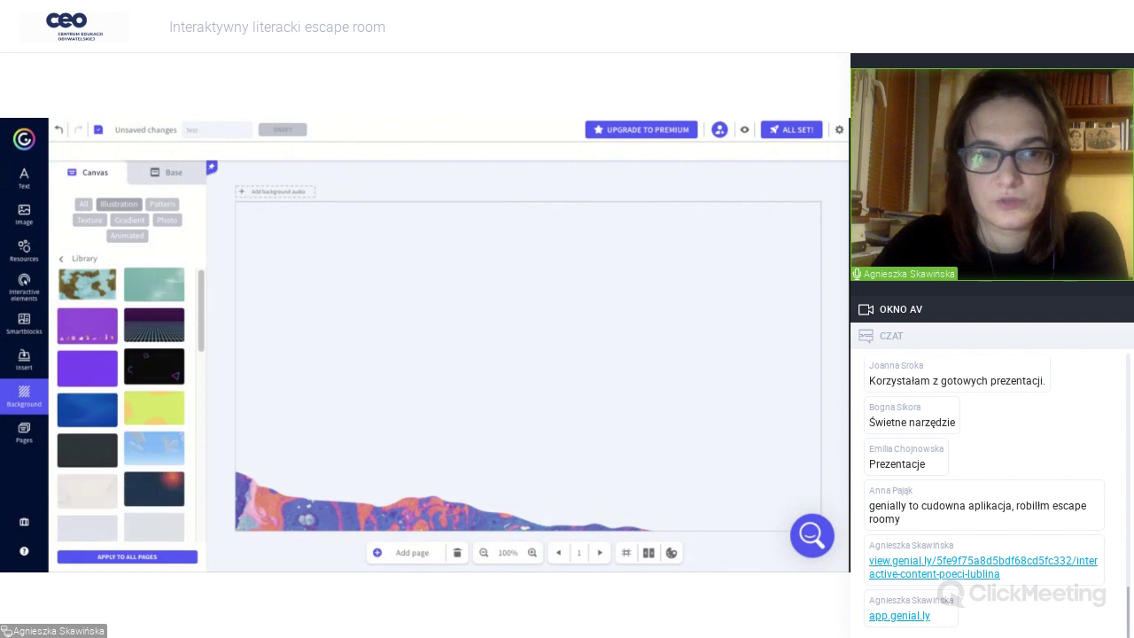
left_click(156, 341)
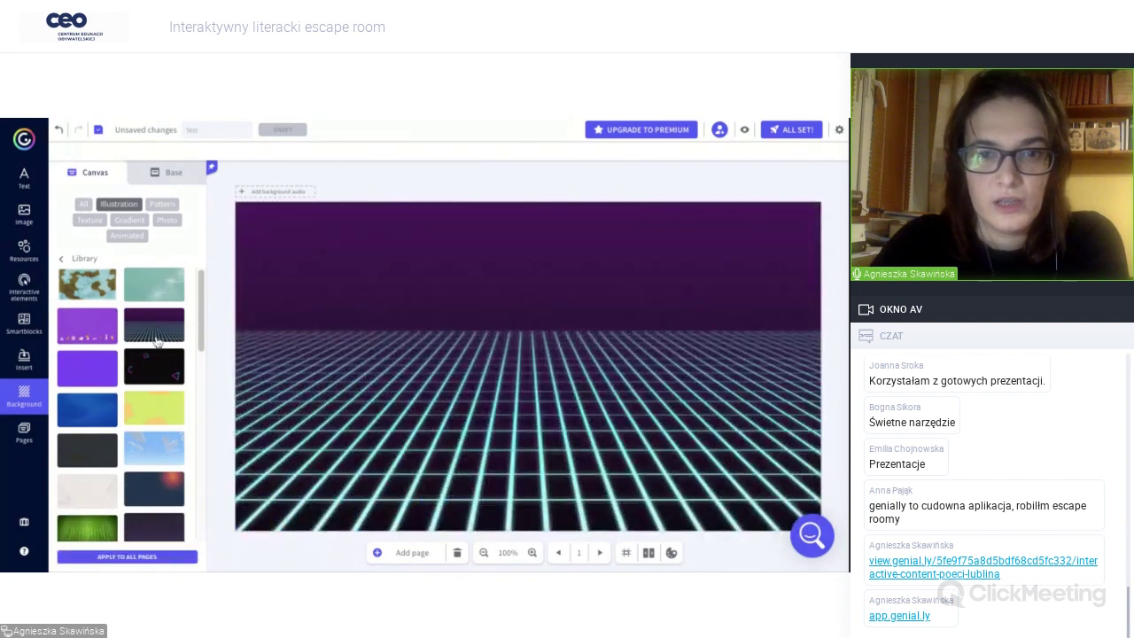
Try the red glowing-particle background from the Animated library category, followed by the green radar one, and browse further animated backgrounds.
left_click(130, 239)
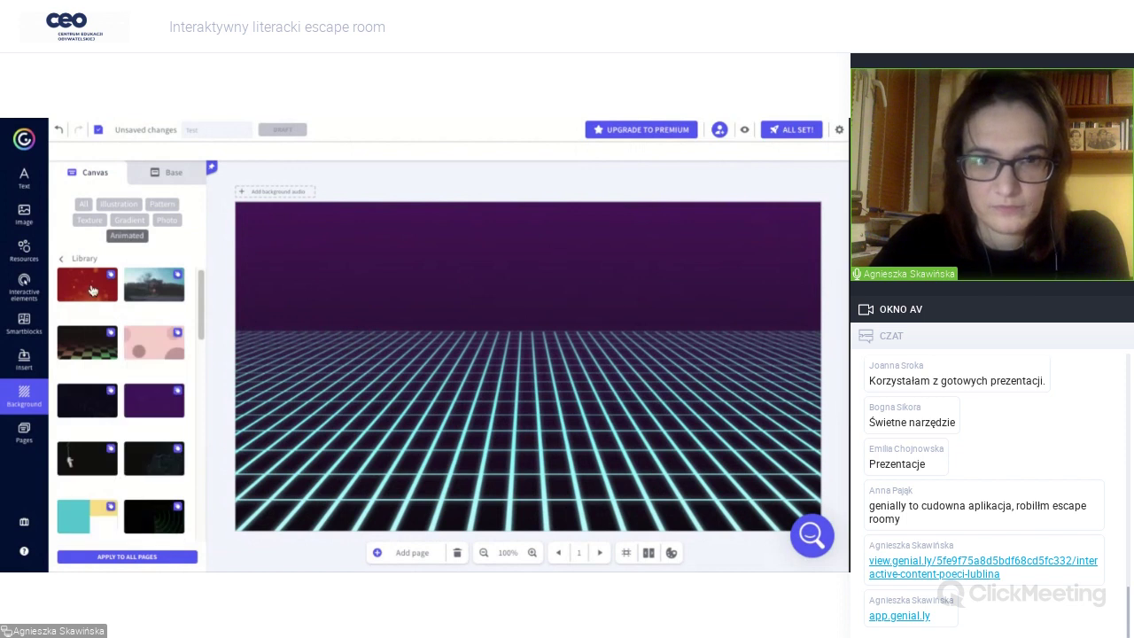
left_click(92, 290)
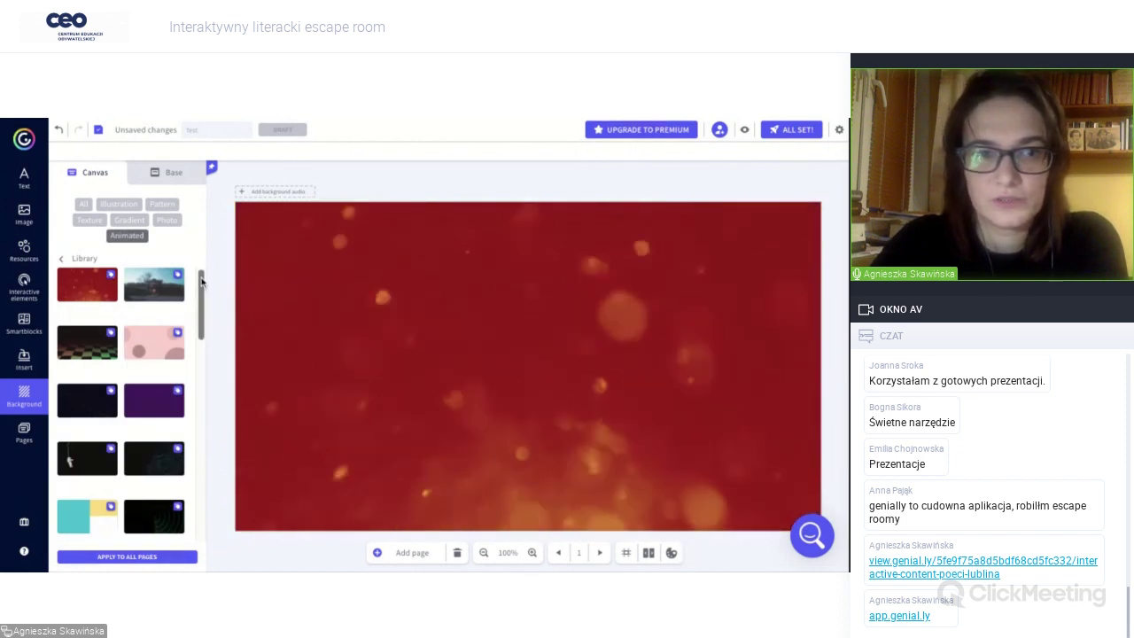
scroll(154, 425, "down", 2)
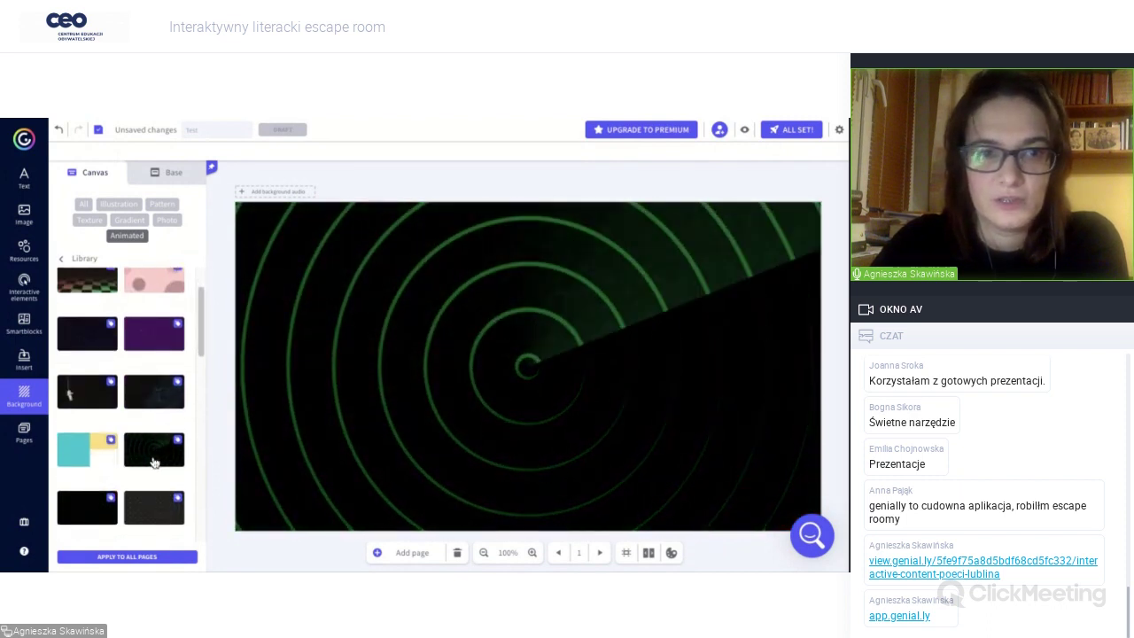
left_click_drag(202, 335, 202, 378)
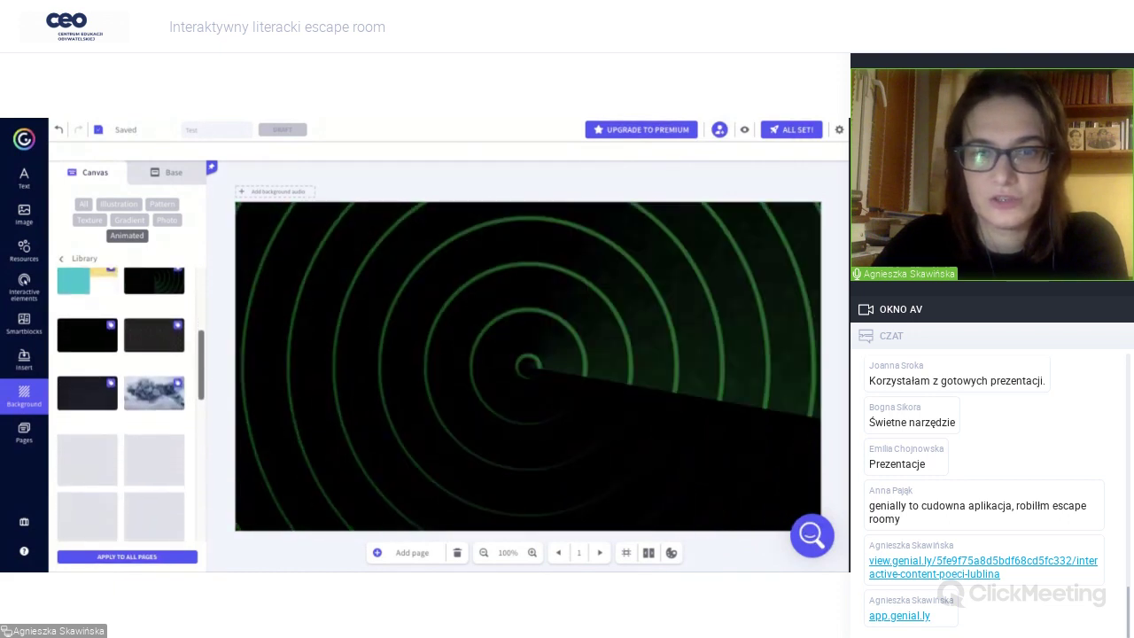
scroll(122, 404, "down", 3)
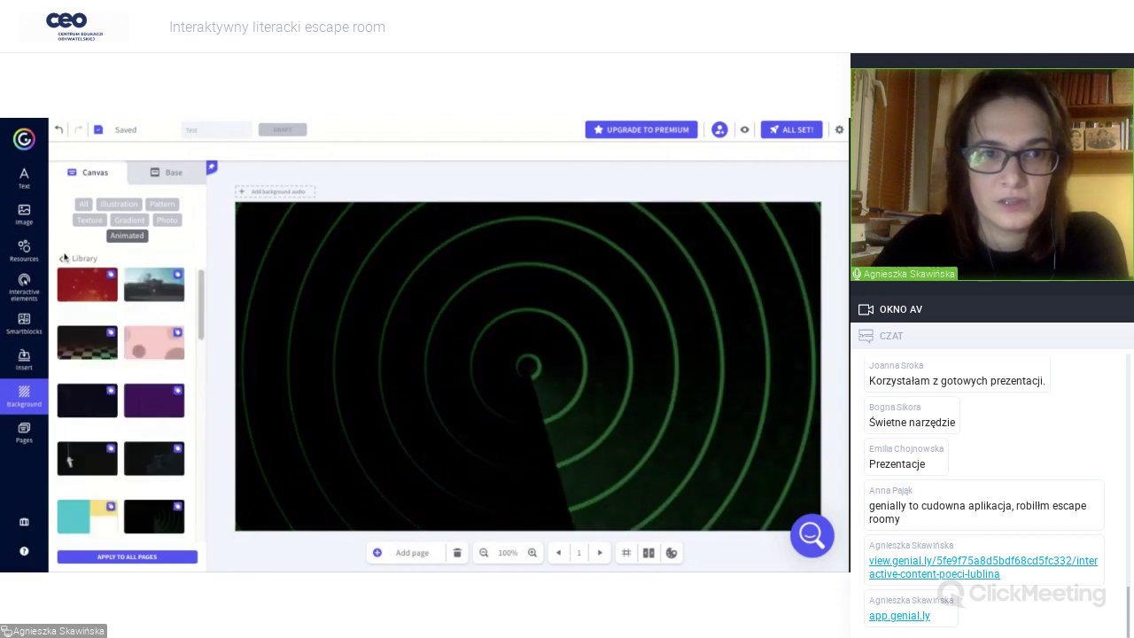
Apply the Milky Way night-sky image from the full Pixabay collection as the page background.
left_click(63, 258)
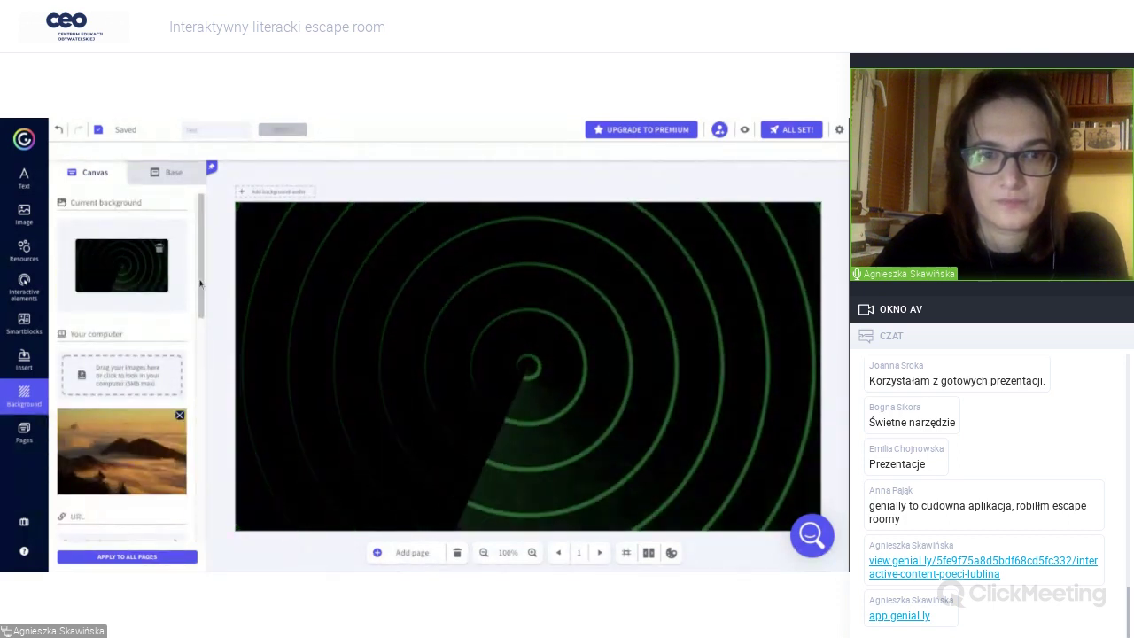
scroll(200, 283, "down", 7)
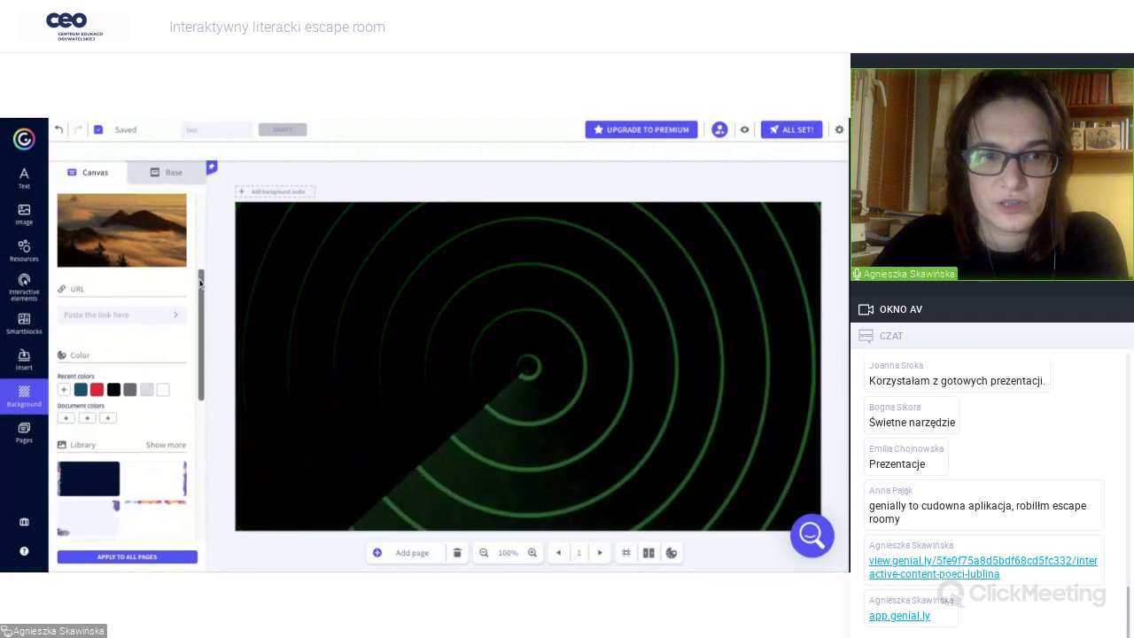
scroll(122, 367, "down", 5)
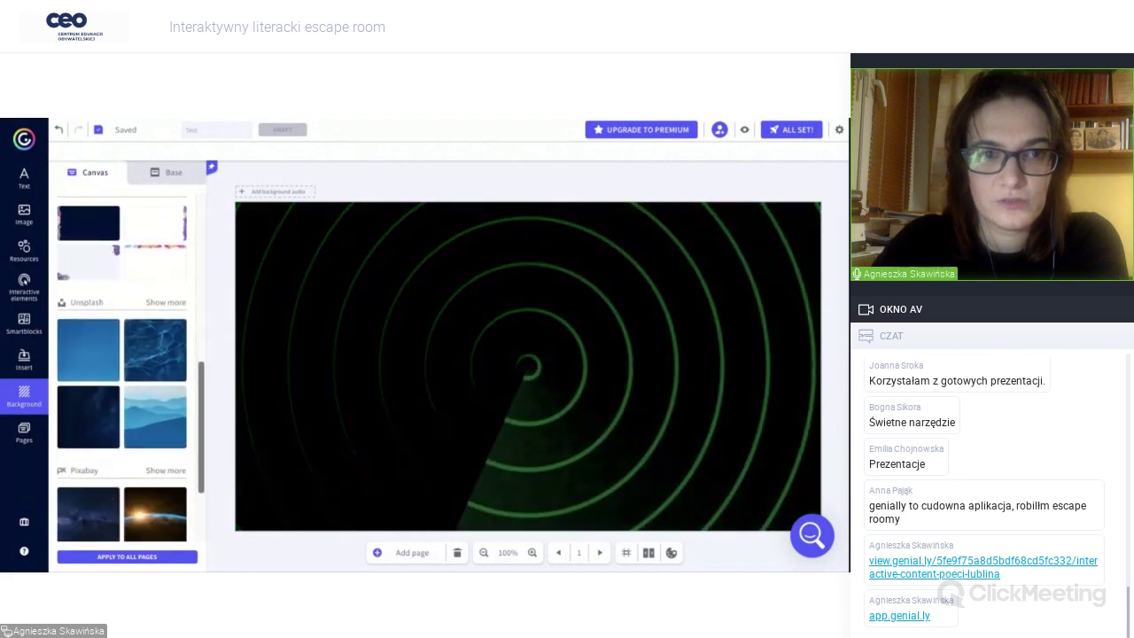
scroll(123, 367, "down", 3)
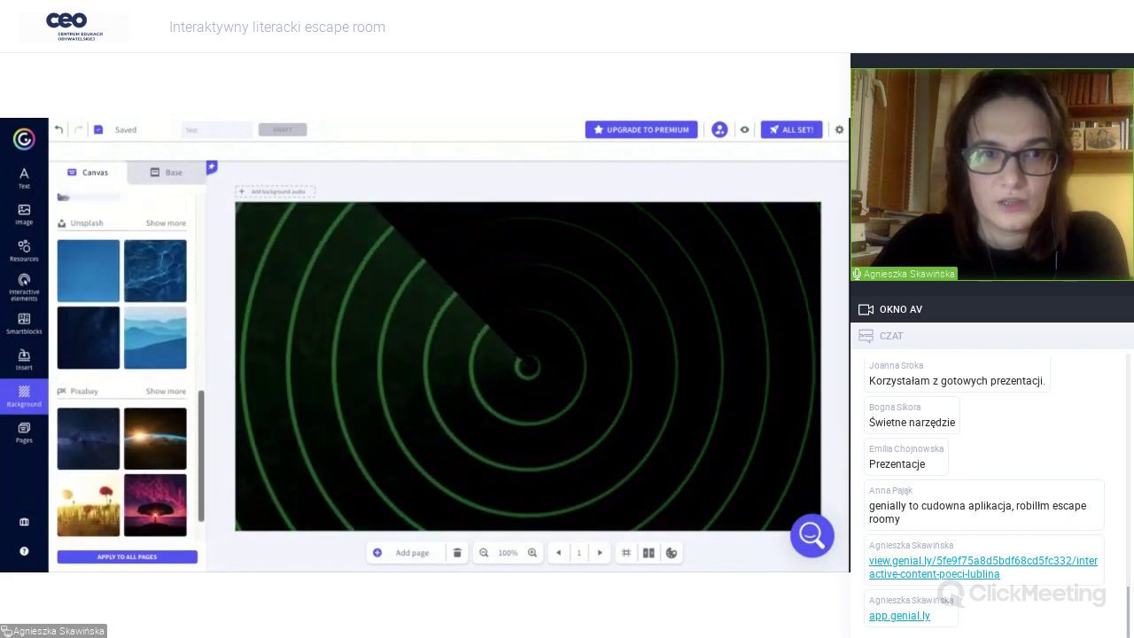
scroll(122, 367, "up", 1)
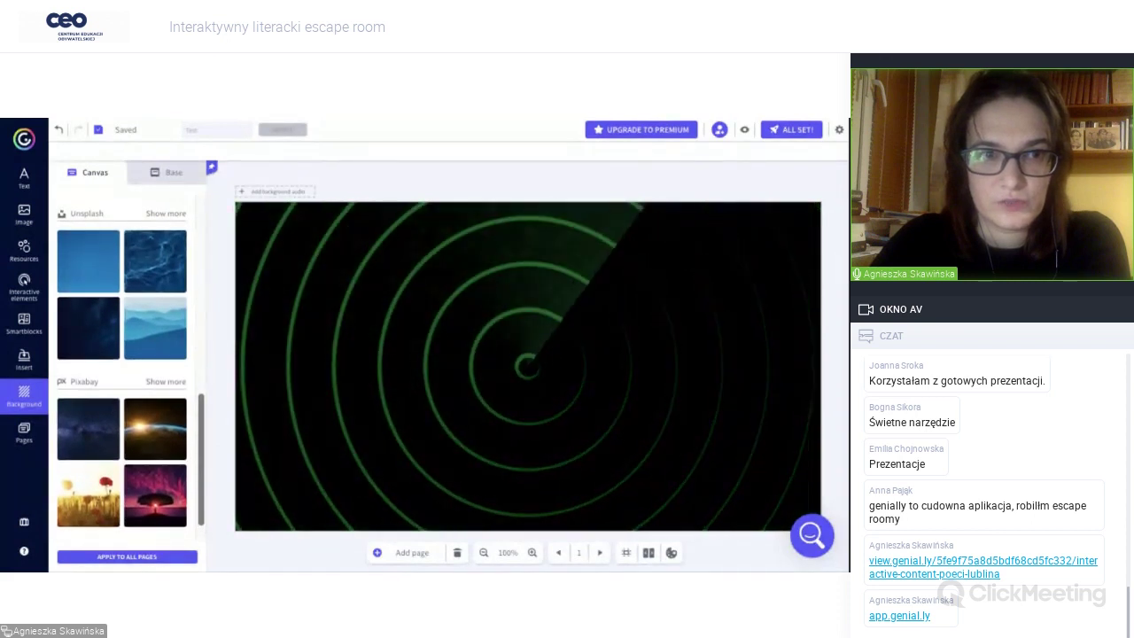
scroll(122, 367, "down", 1)
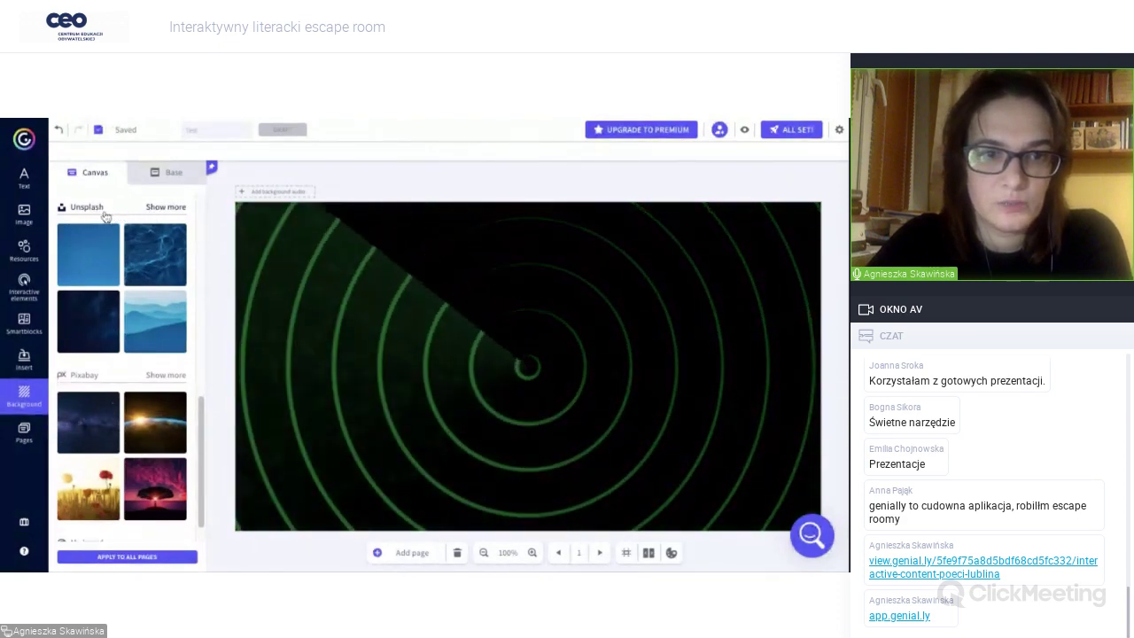
scroll(200, 412, "down", 1)
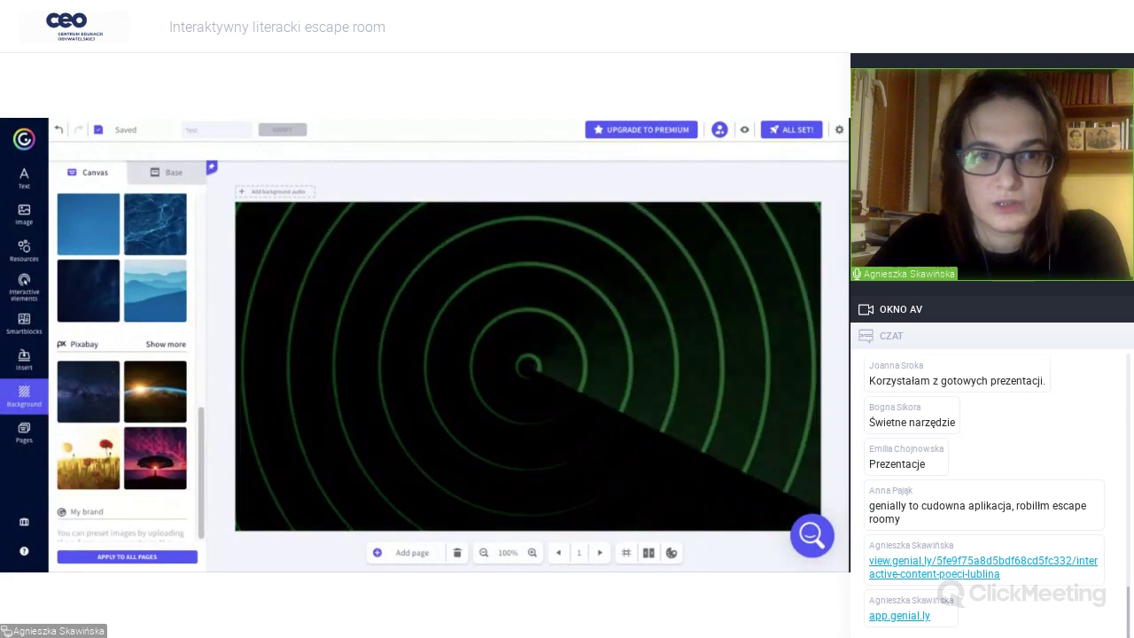
left_click(165, 344)
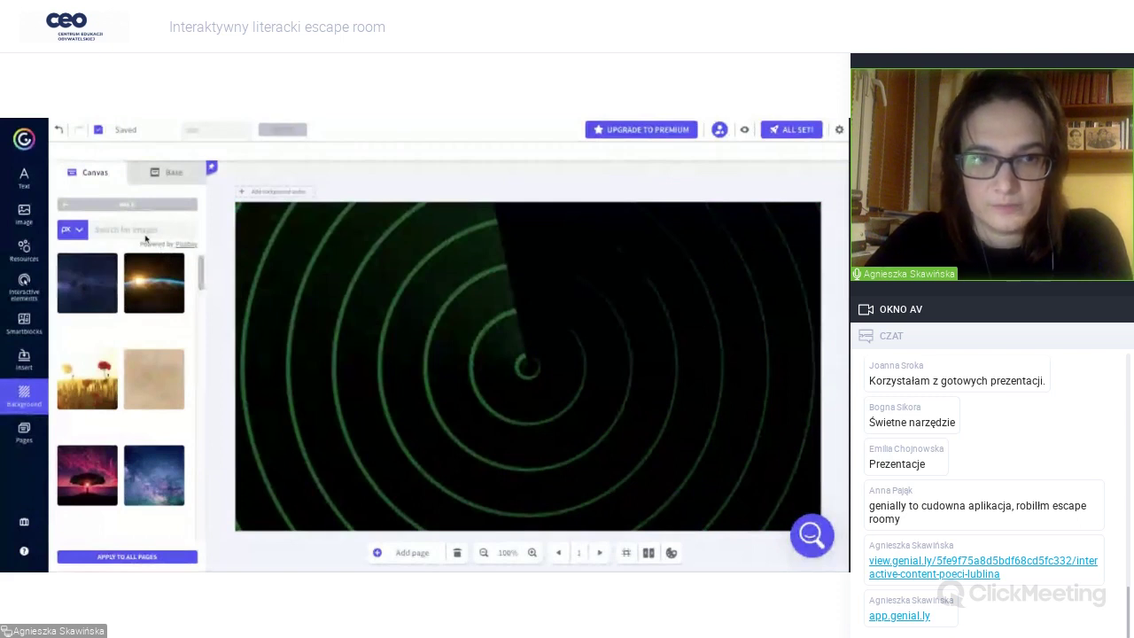
scroll(146, 237, "down", 5)
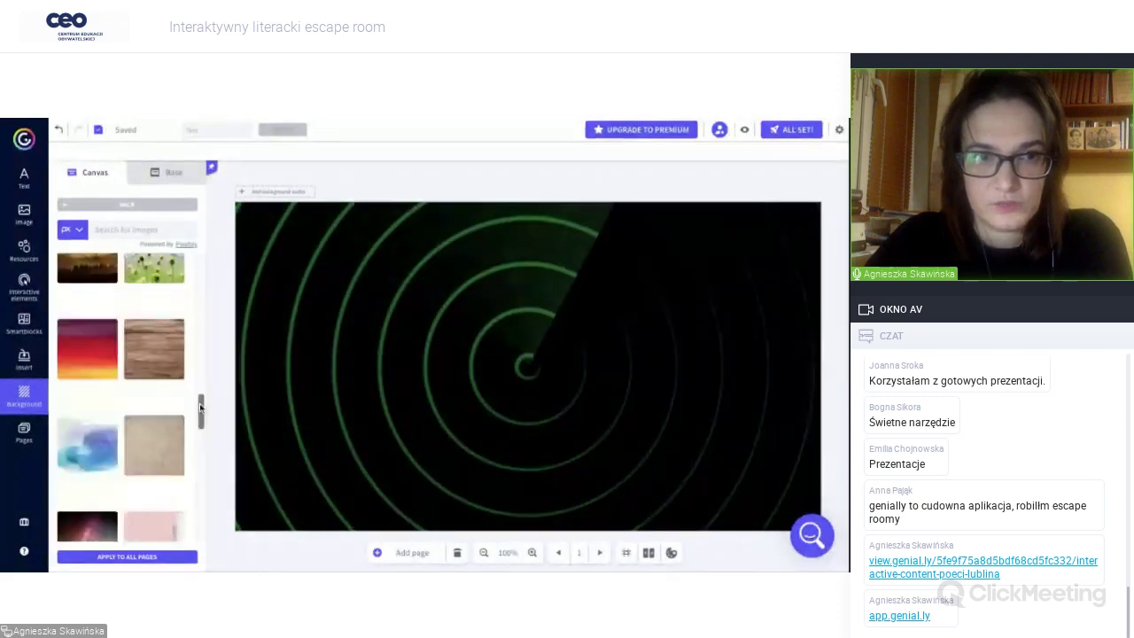
scroll(201, 405, "up", 3)
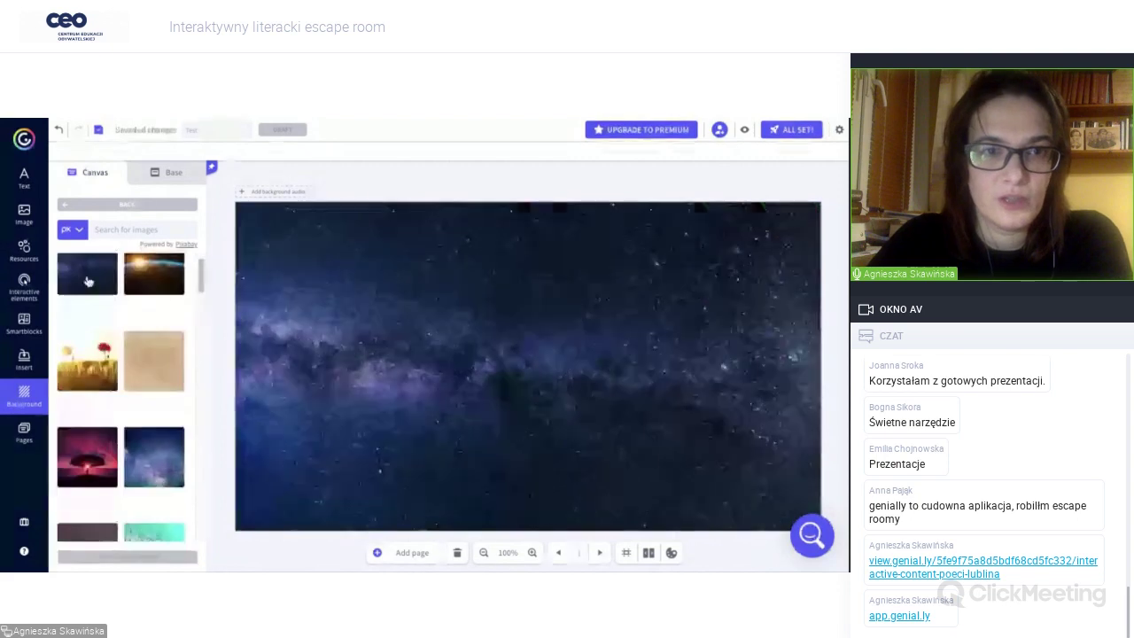
left_click(88, 274)
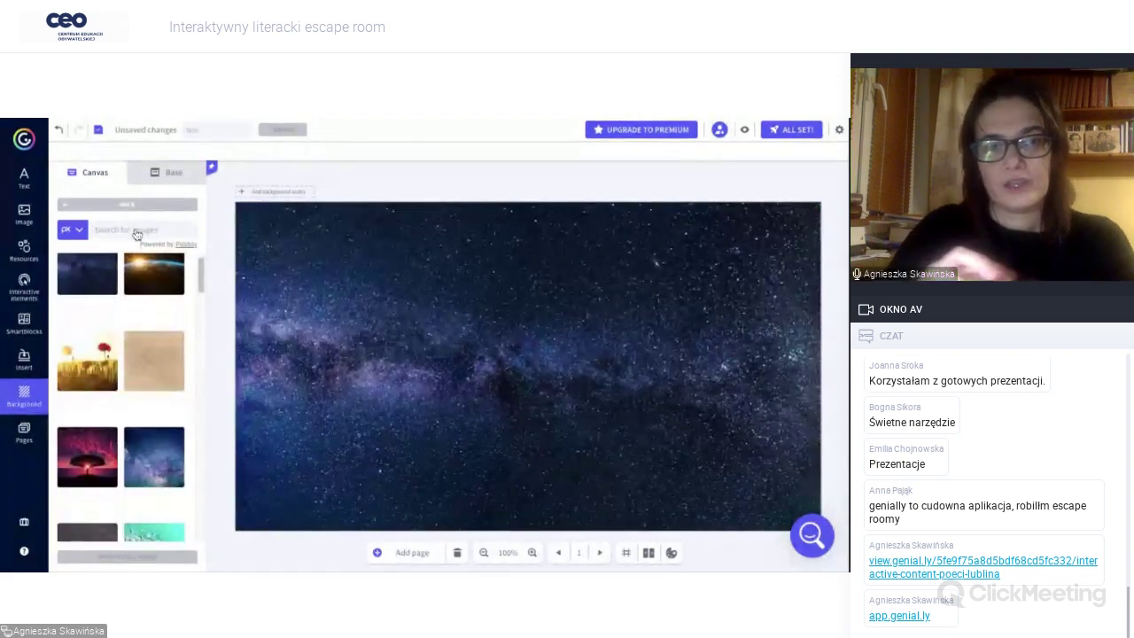
Search Pixabay for "room" and apply the living-room photo with bookshelves and sofas as the page background.
left_click(137, 234)
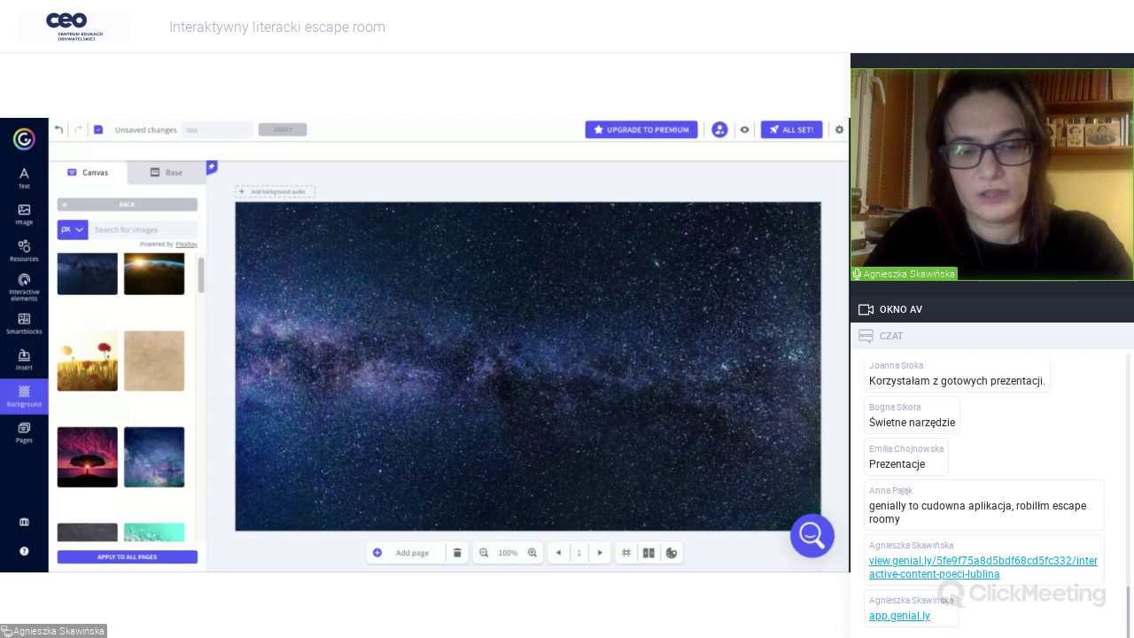
type("room")
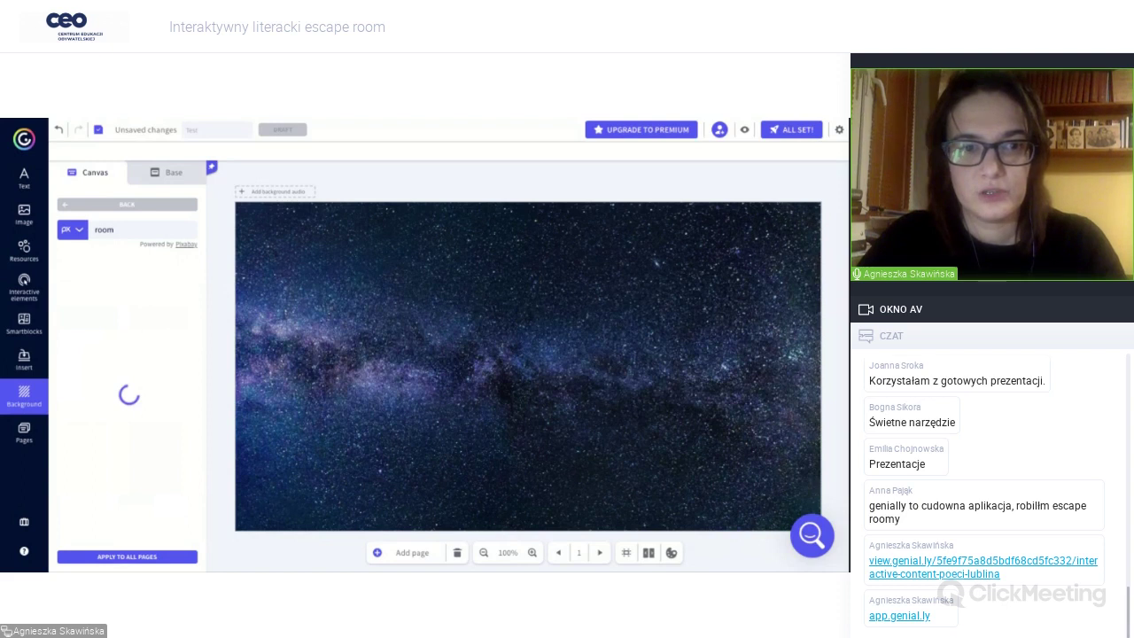
scroll(201, 265, "down", 5)
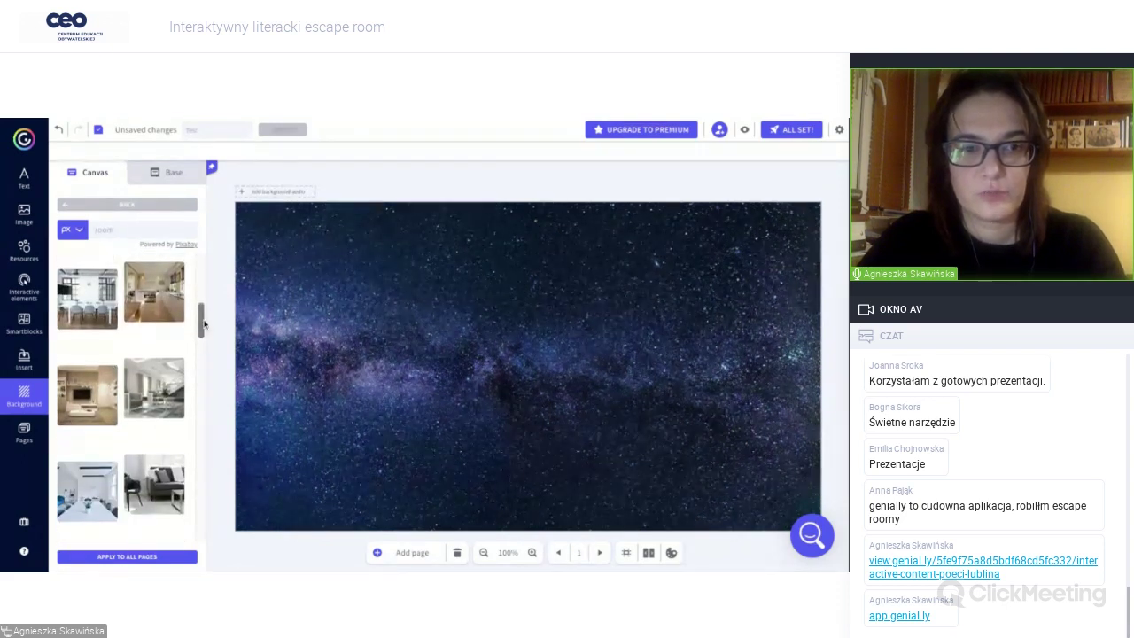
scroll(203, 321, "down", 3)
scroll(203, 321, "down", 1)
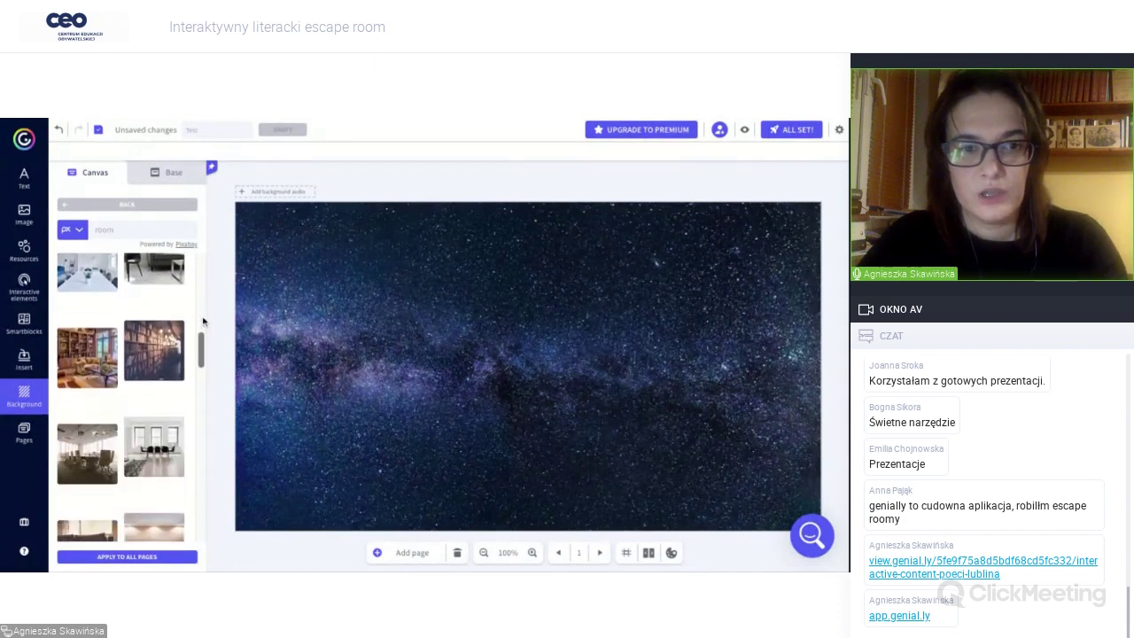
left_click(154, 366)
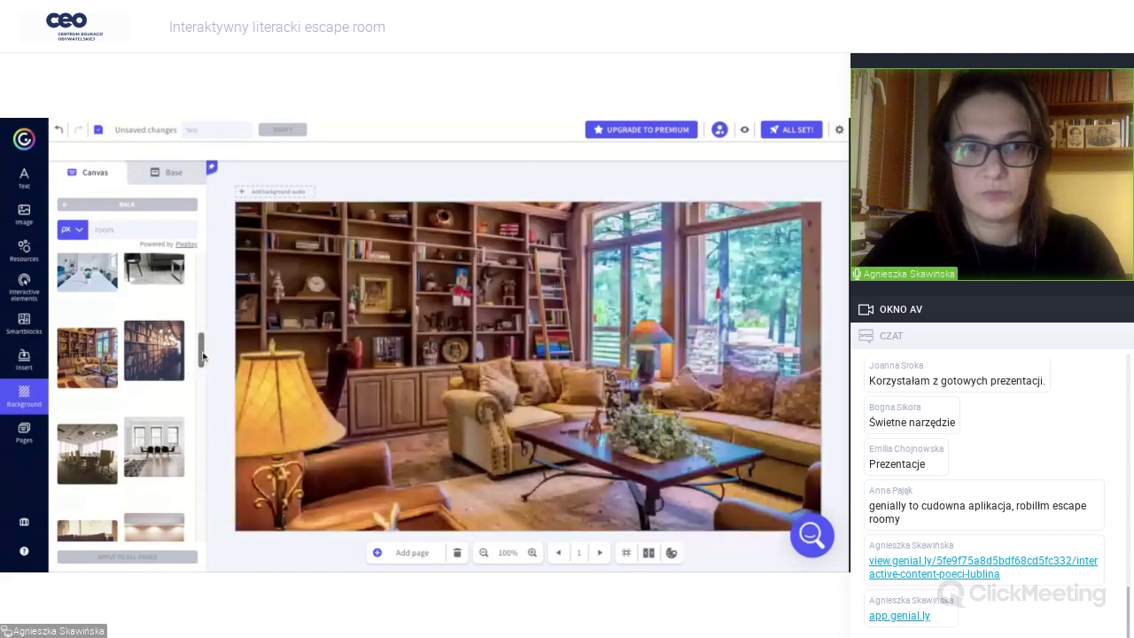
Search Pixabay for "old room" and try the dark haunted room with a chandelier and chair as the background.
left_click(94, 229)
key("Return")
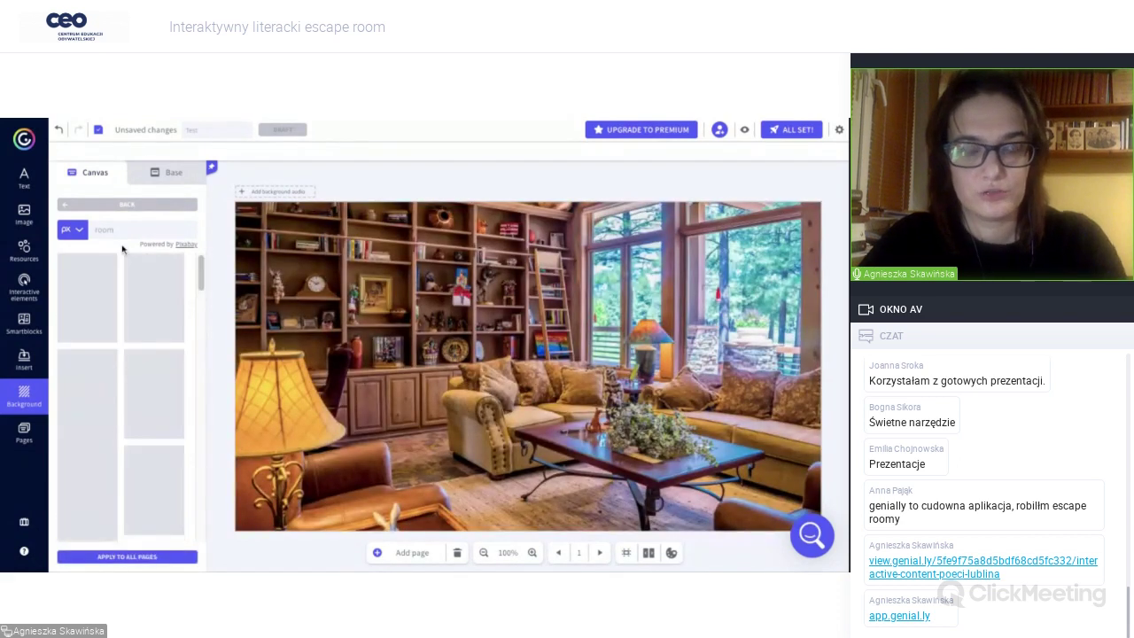
type("old")
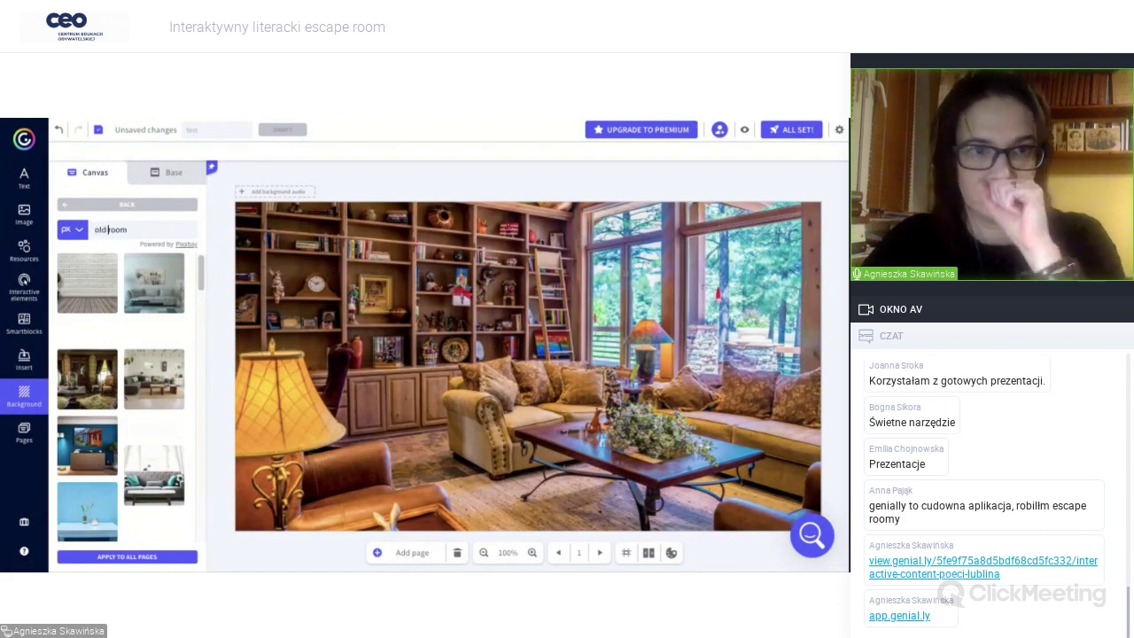
key("Return")
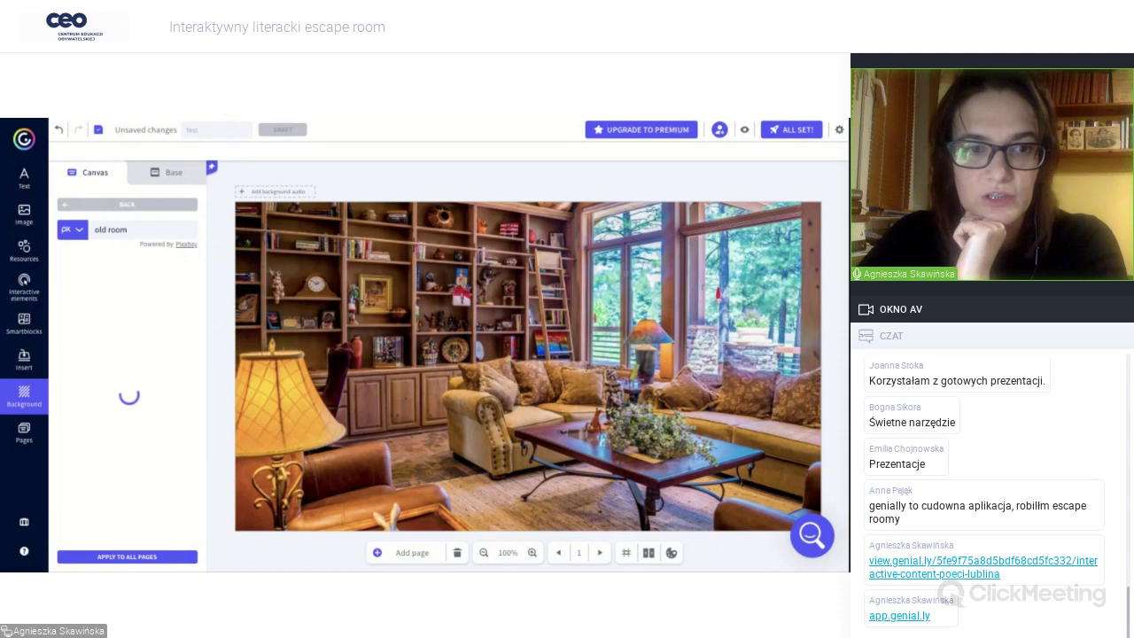
scroll(201, 276, "down", 1)
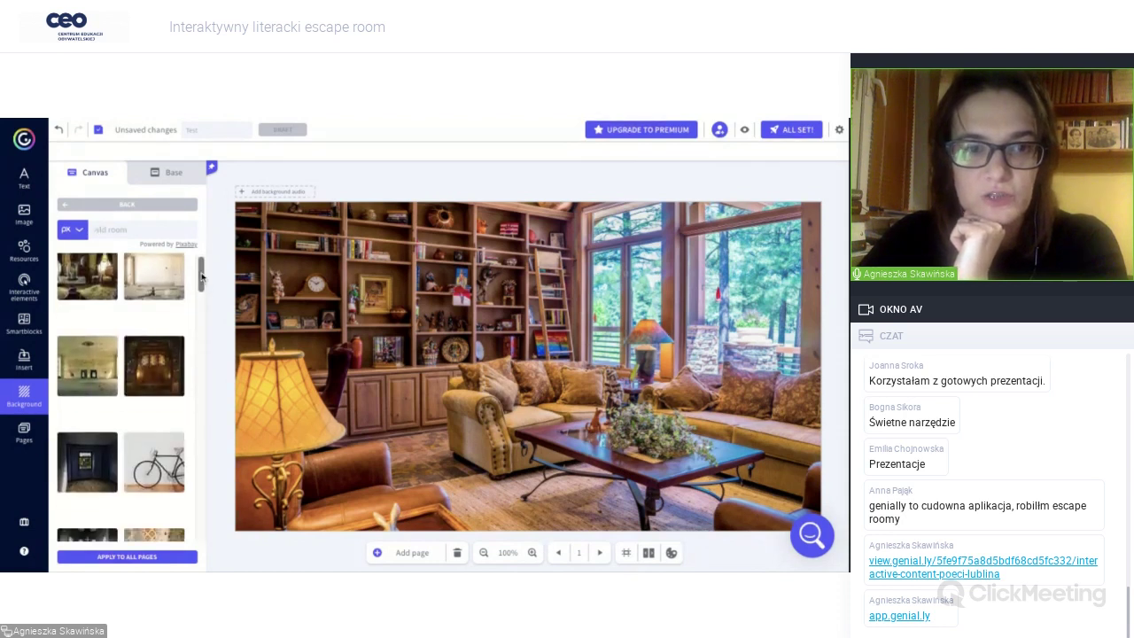
scroll(201, 278, "down", 2)
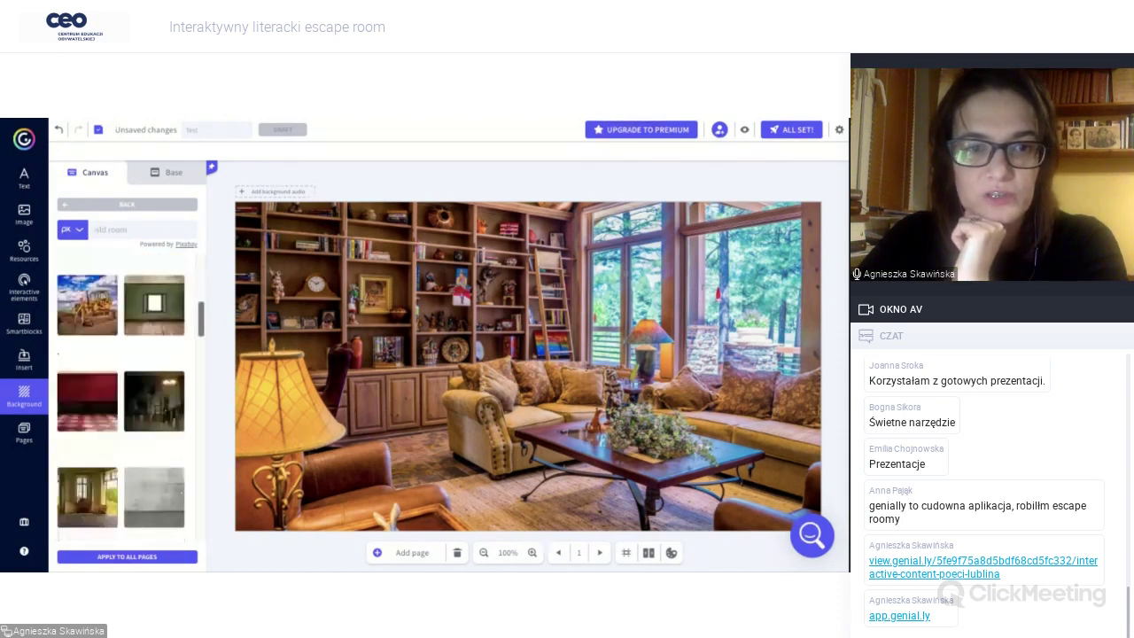
scroll(168, 319, "down", 1)
left_click(154, 312)
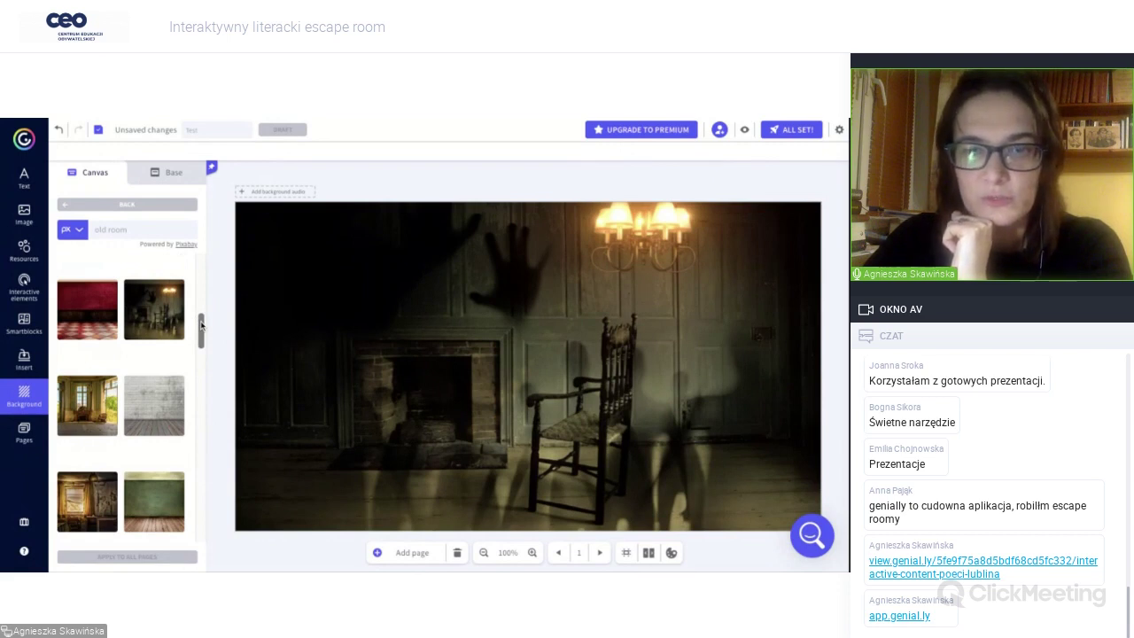
Try the abandoned piano room, apply the sepia attic room as the page background, and return to the background options.
scroll(201, 326, "down", 3)
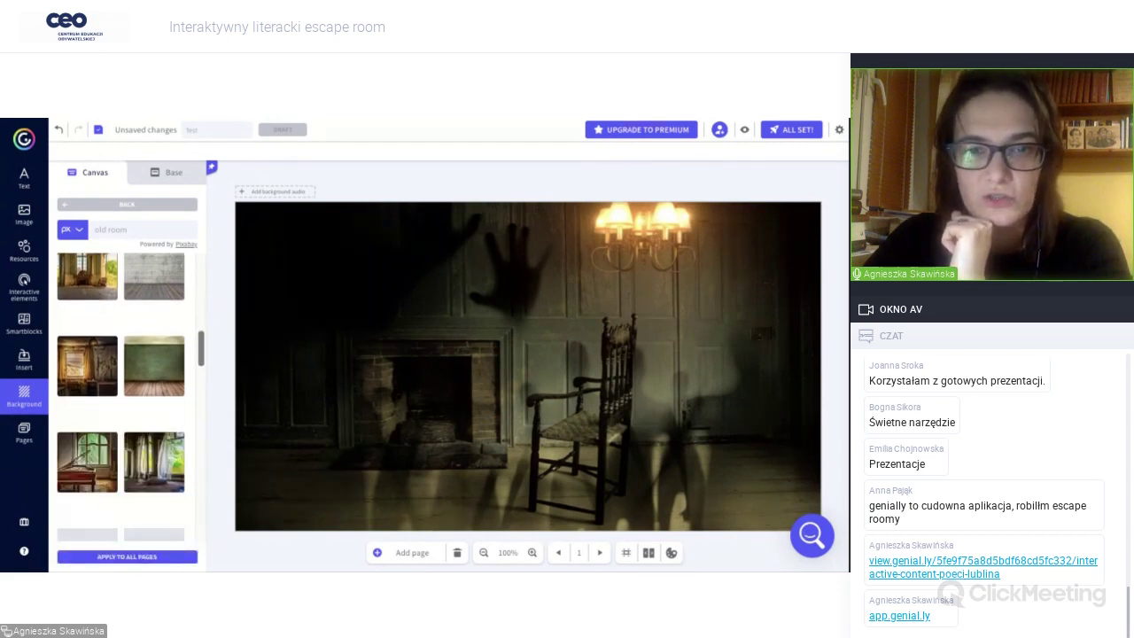
scroll(201, 350, "down", 1)
left_click(87, 413)
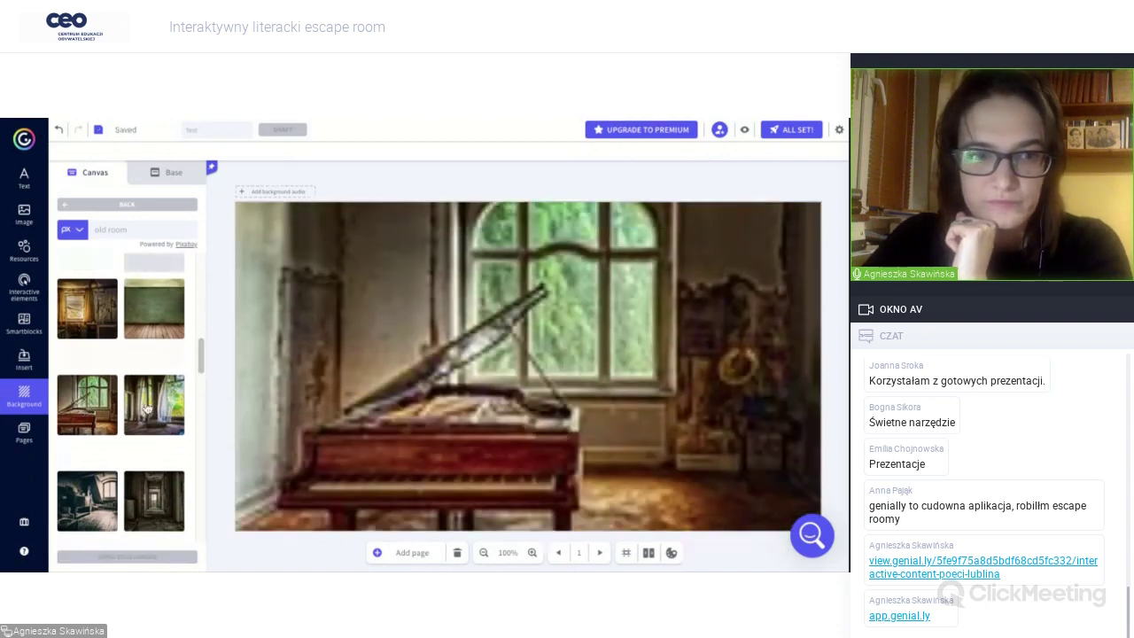
left_click(90, 506)
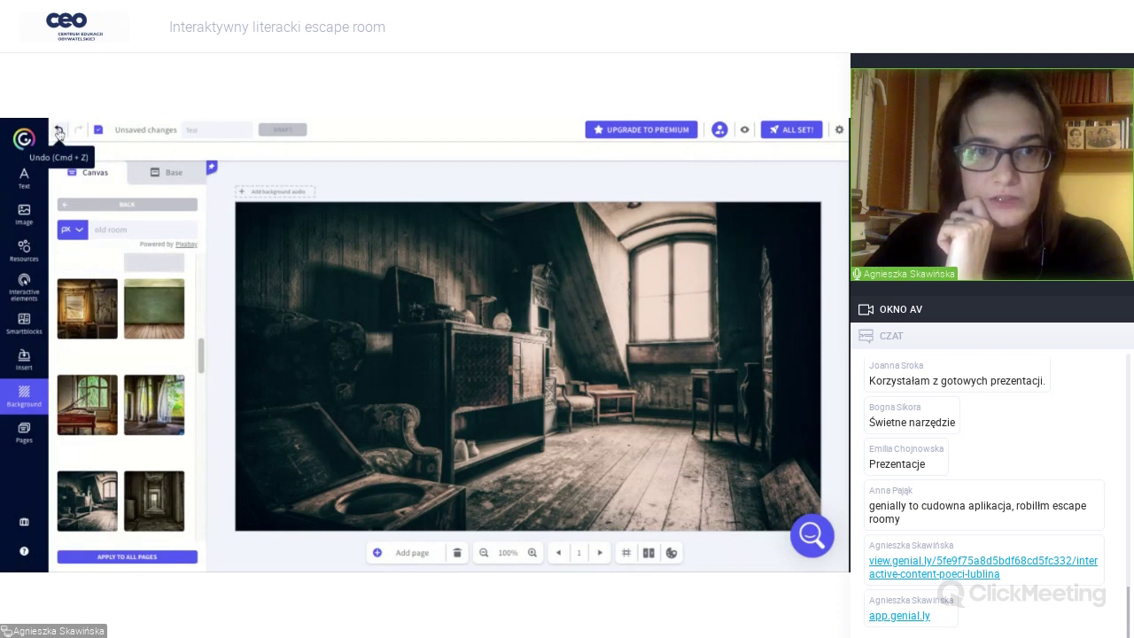
left_click(147, 205)
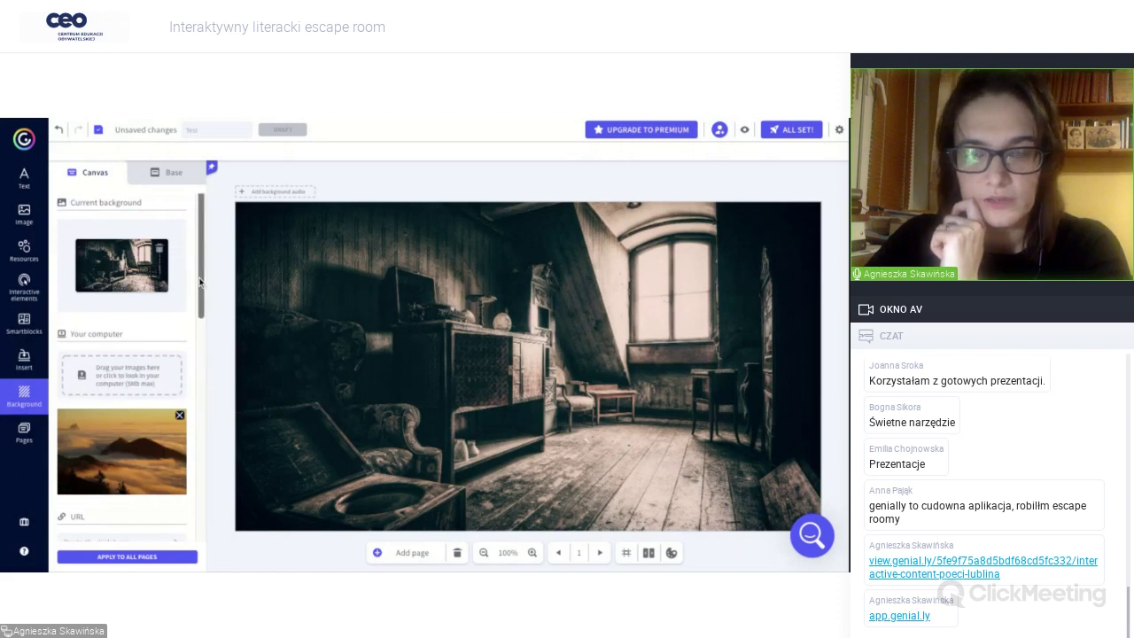
scroll(201, 282, "down", 6)
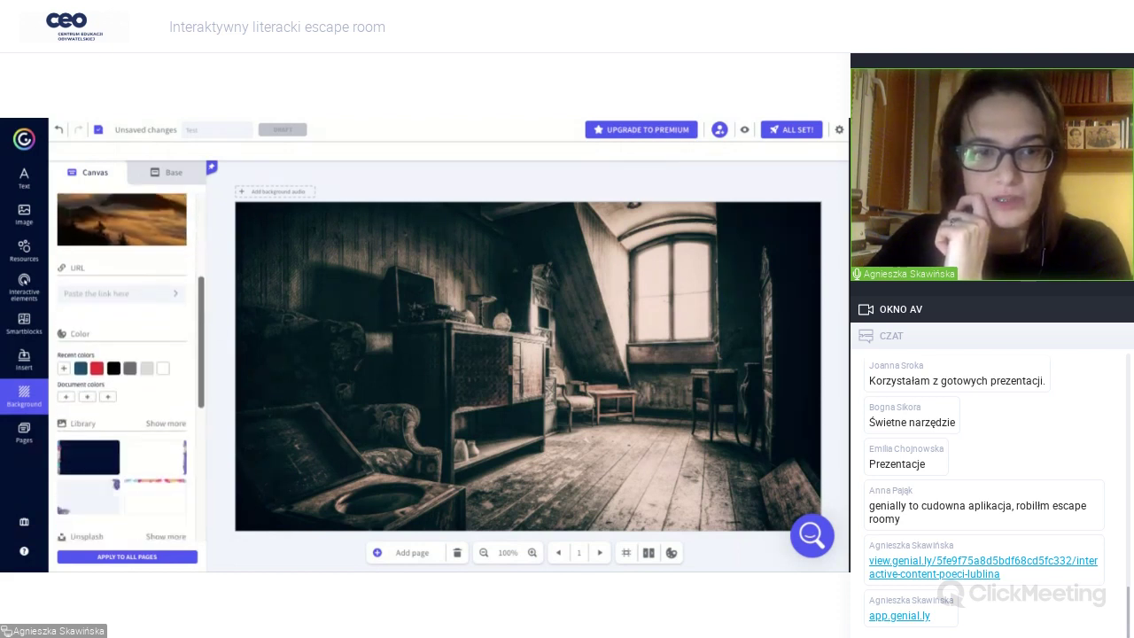
scroll(131, 368, "down", 2)
scroll(131, 368, "up", 4)
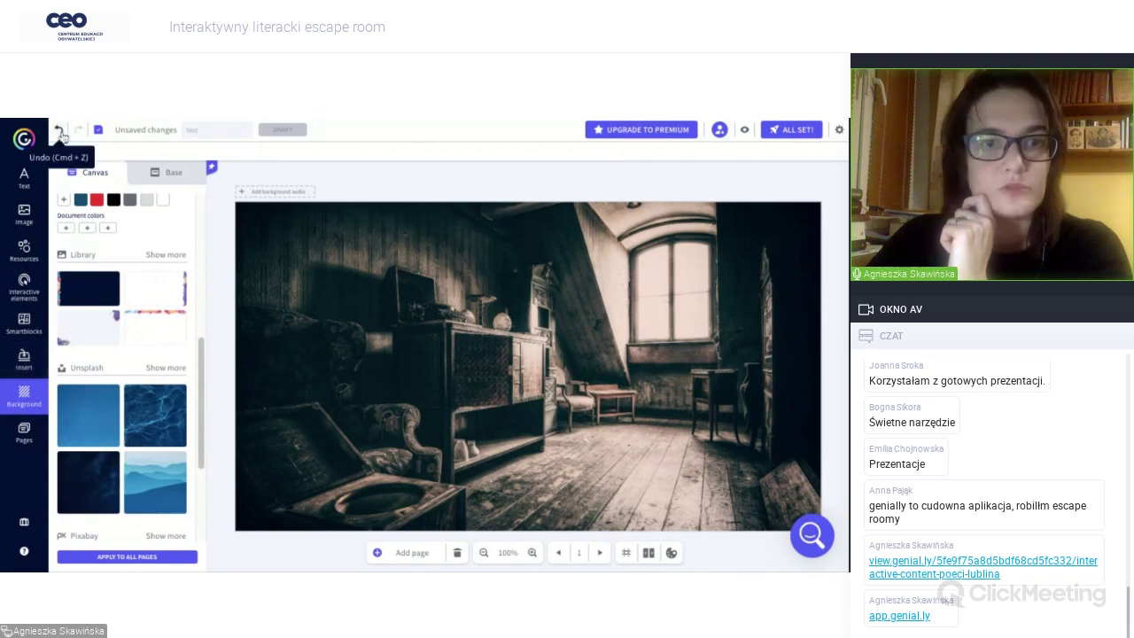
Add a Blank template page after the first page.
left_click(24, 432)
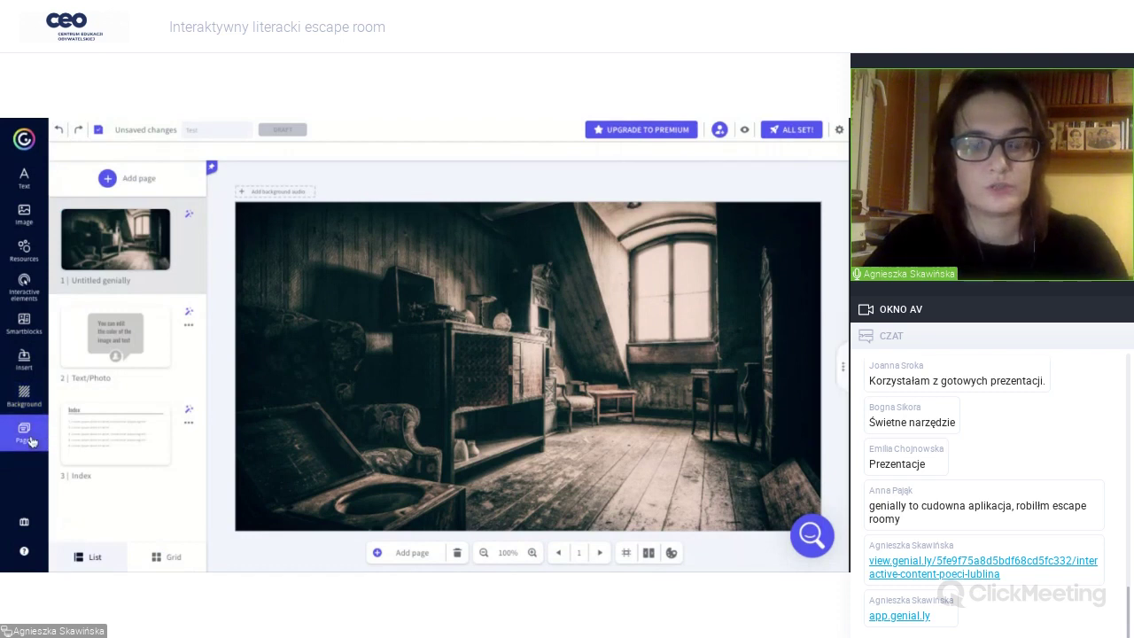
left_click(122, 178)
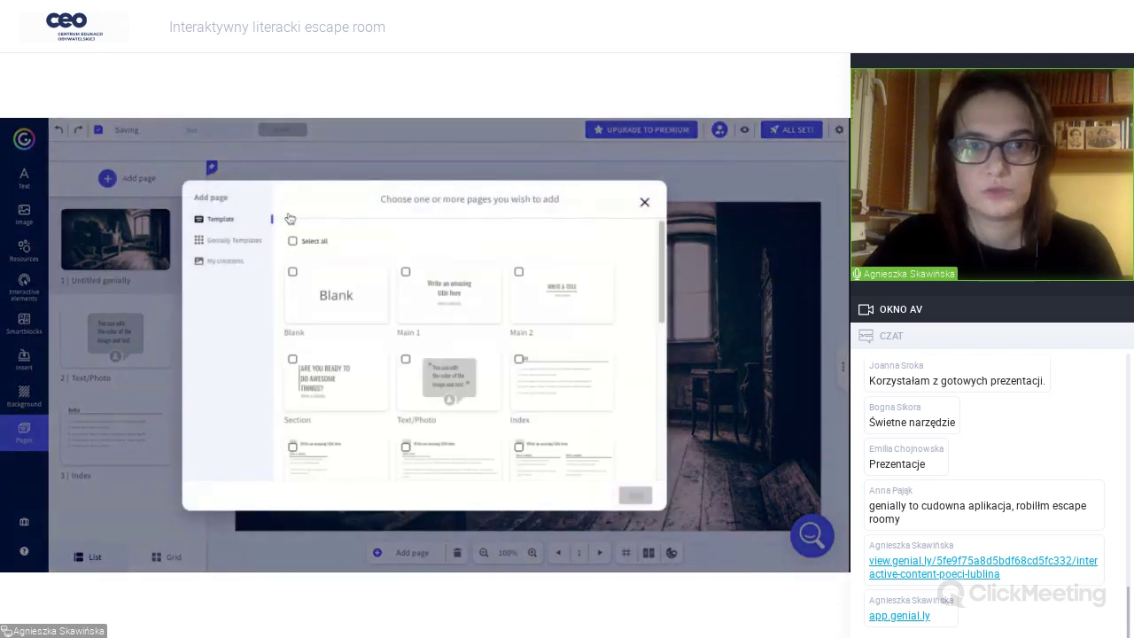
left_click(317, 288)
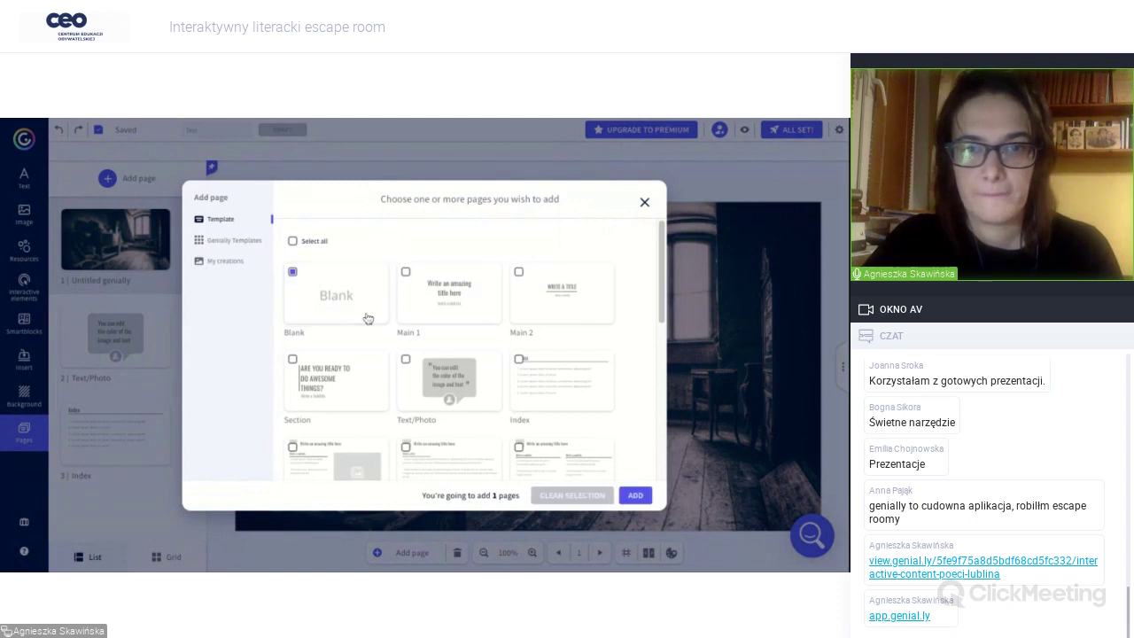
left_click(633, 493)
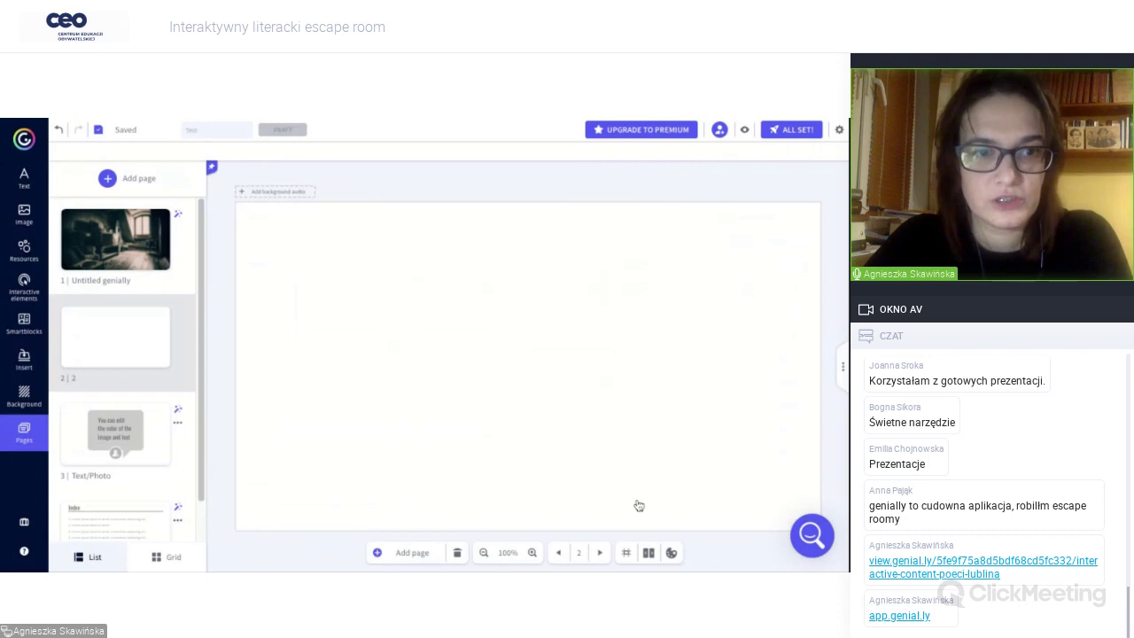
Review the audio insertion options and record an audio clip about 8 seconds long onto the blank page.
left_click(26, 363)
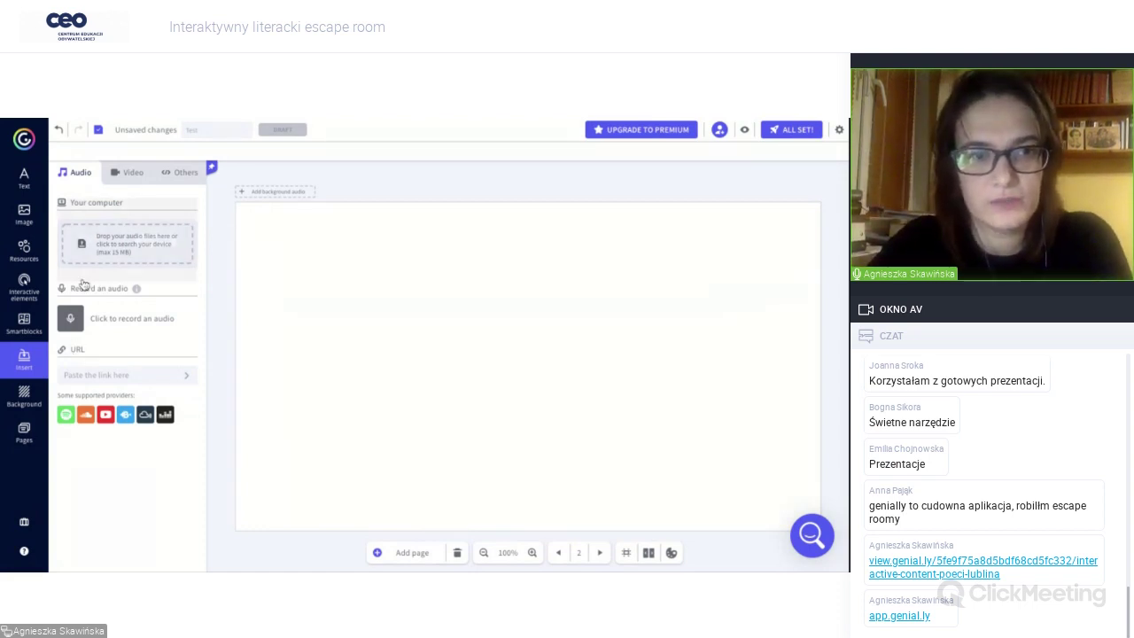
mouse_move(84, 280)
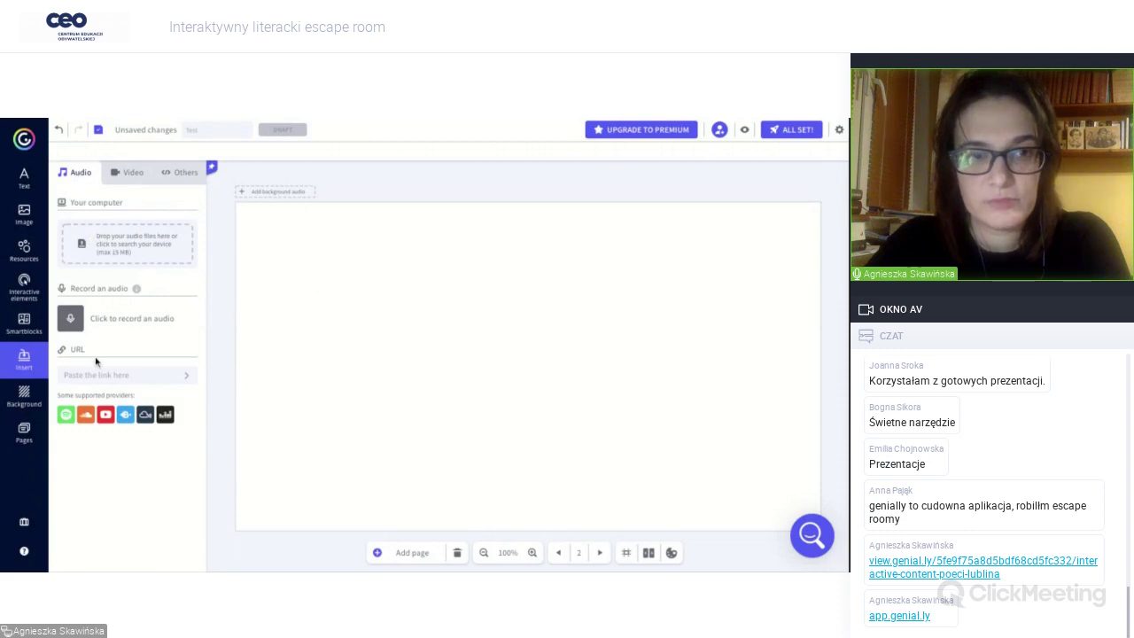
mouse_move(97, 259)
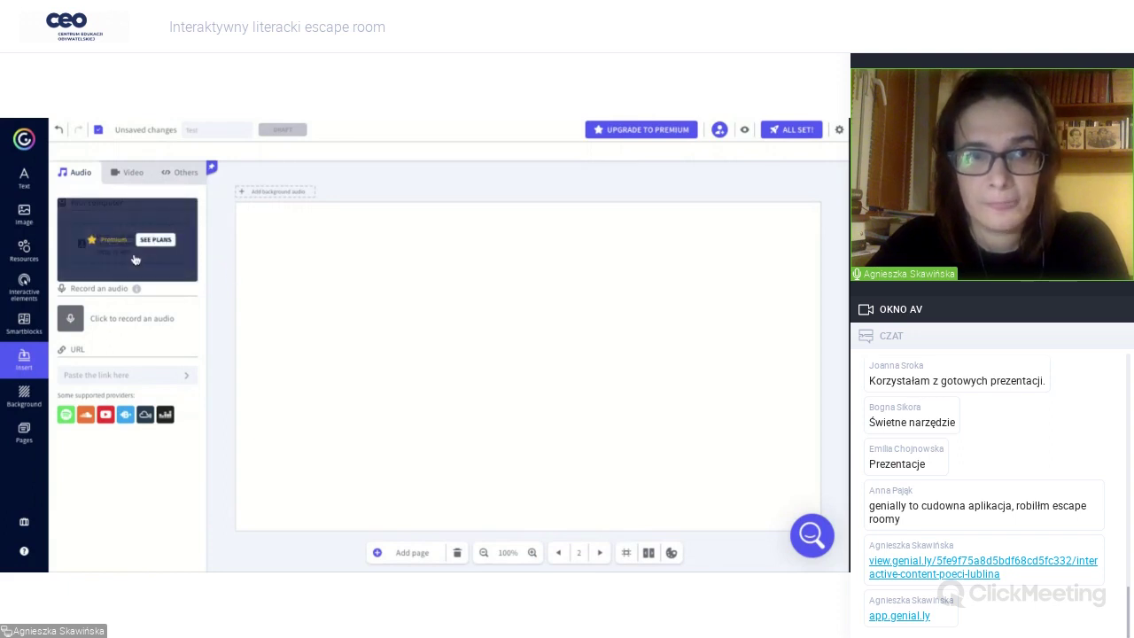
left_click(107, 375)
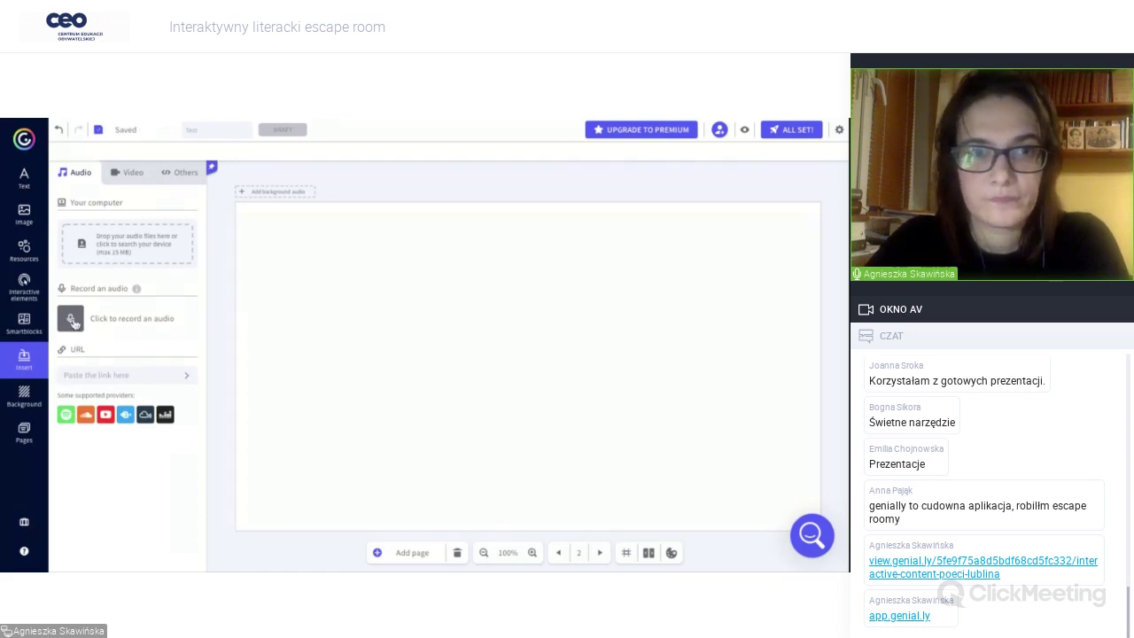
left_click(70, 318)
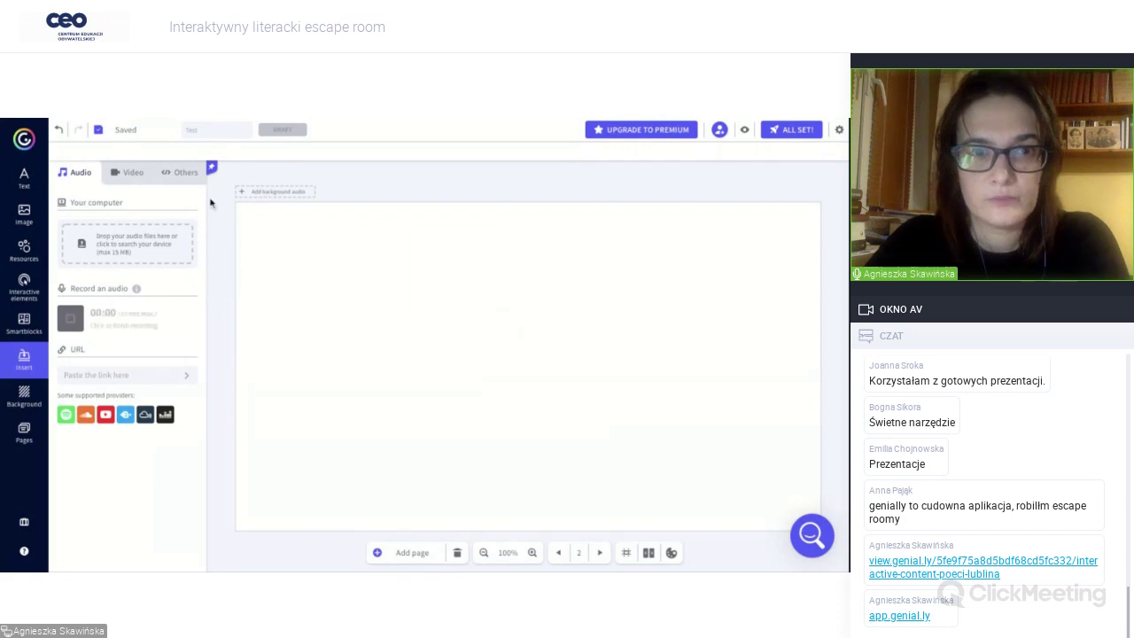
mouse_move(171, 259)
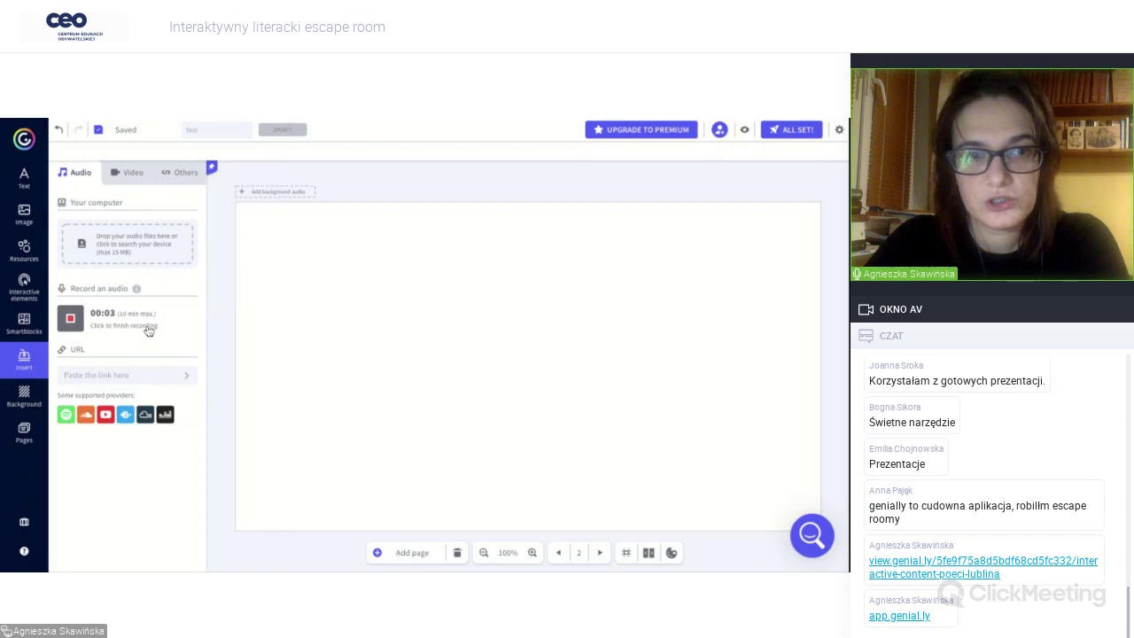
left_click(71, 319)
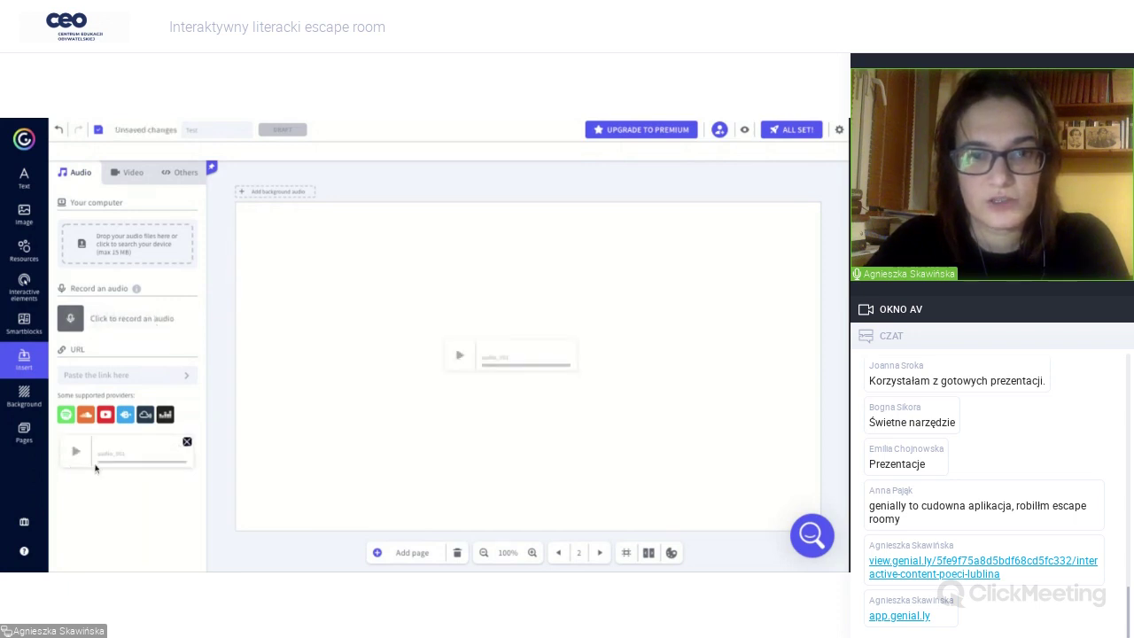
Move the audio player to the upper middle of the page and review its playback and duration-trimming options.
left_click(481, 363)
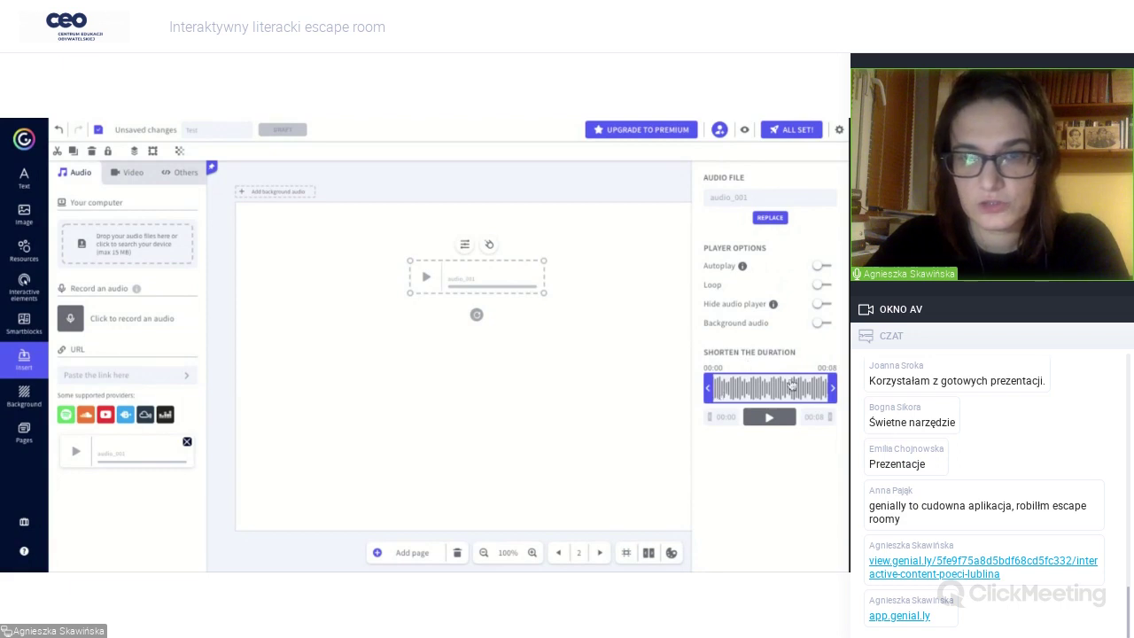
mouse_move(833, 381)
left_mouse_down()
mouse_move(776, 386)
mouse_move(834, 388)
left_mouse_up()
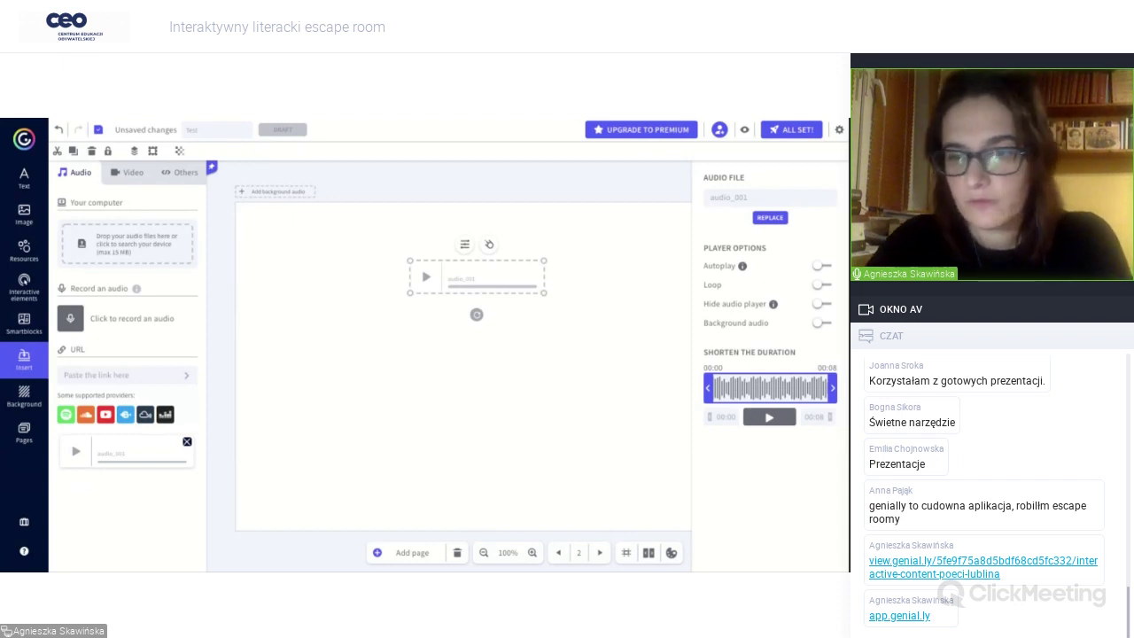
left_click(213, 363)
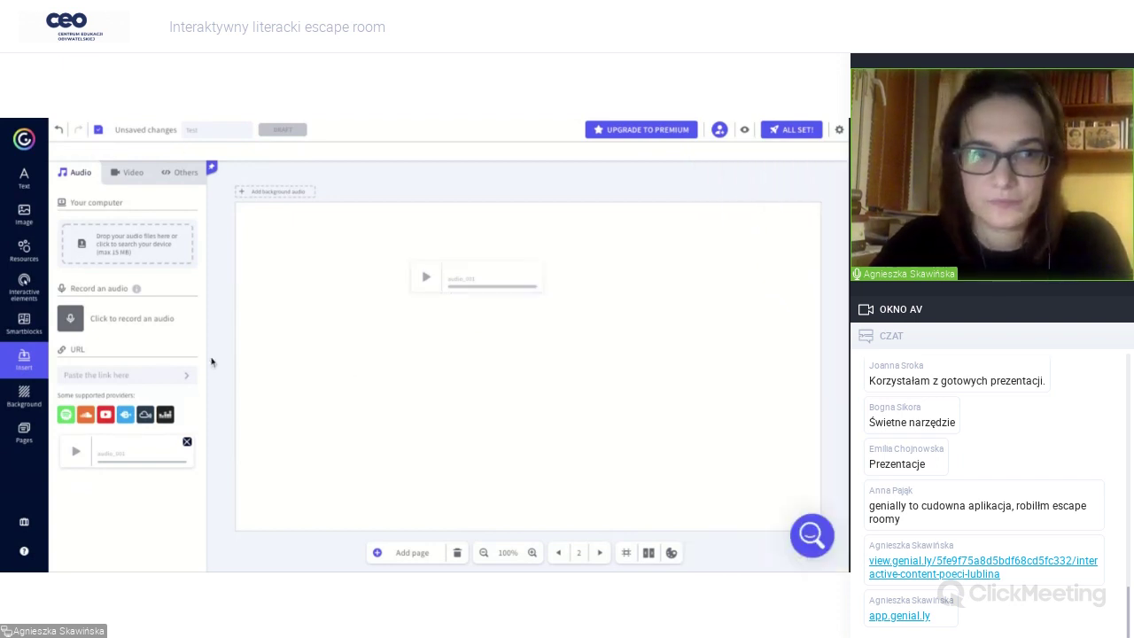
Review the video insertion options and embed the "Połącz w pary" Genially exercise on page 2 from its pasted iframe code.
left_click(132, 181)
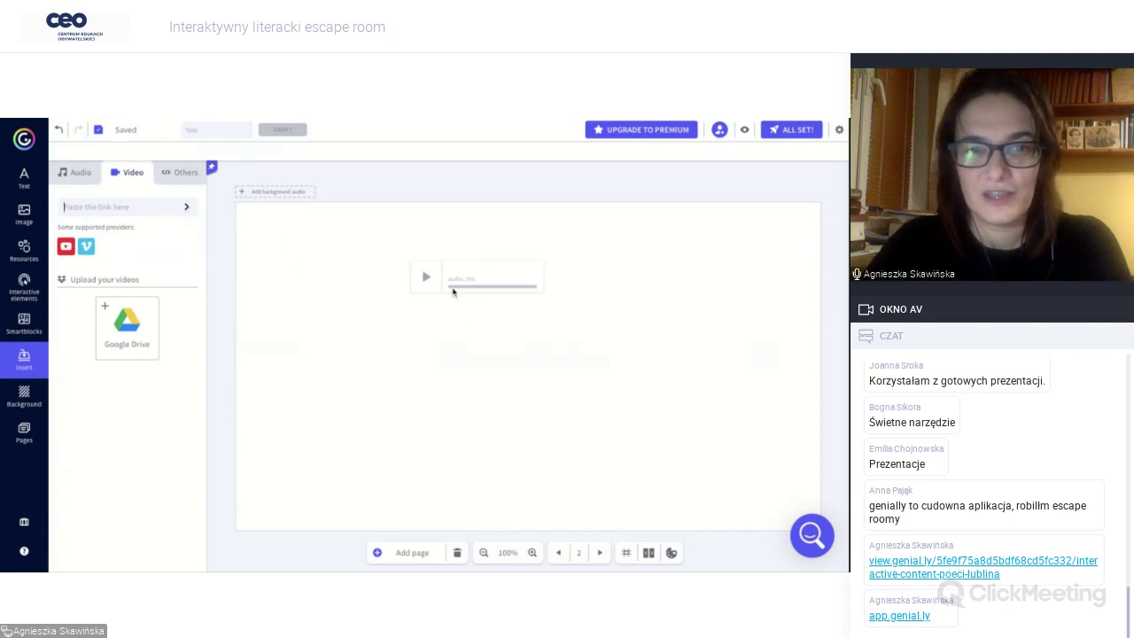
left_click(181, 176)
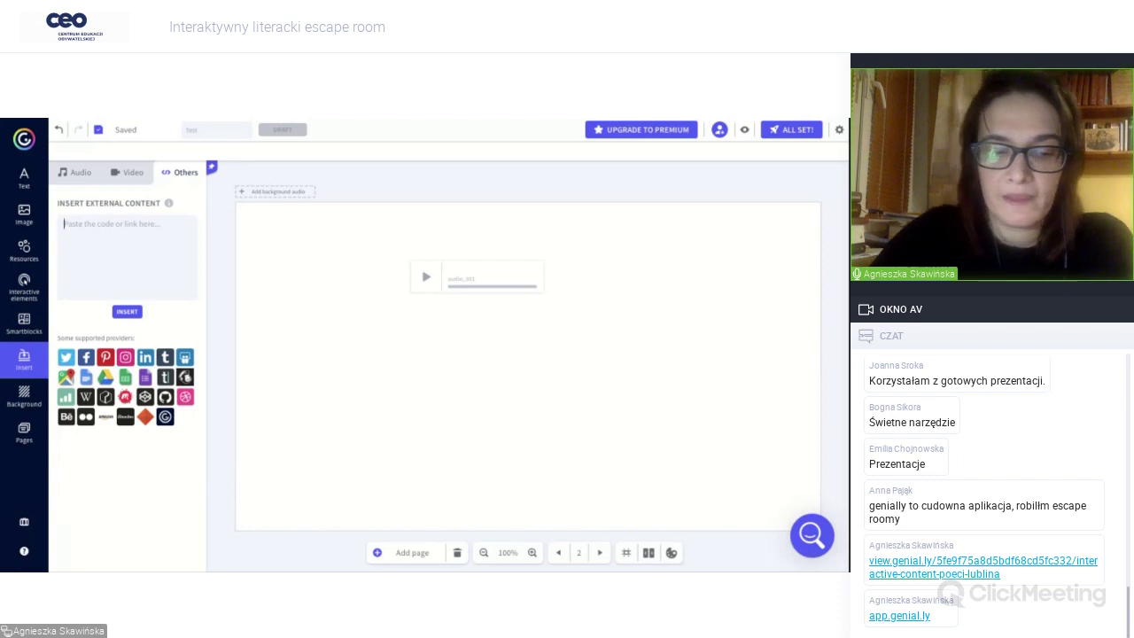
key("ctrl+v")
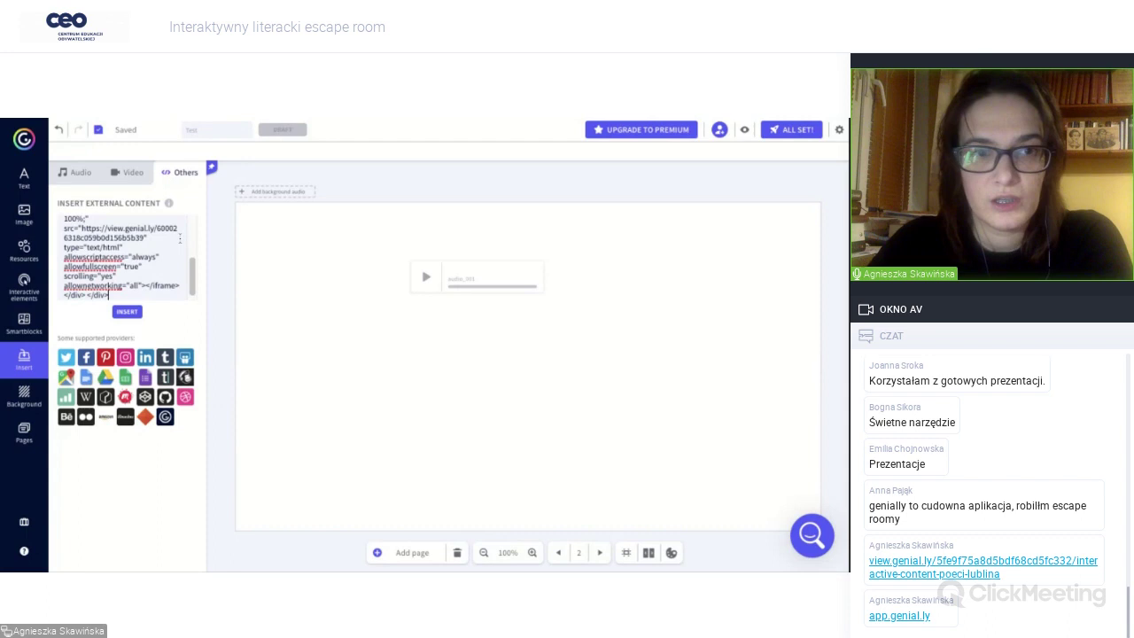
scroll(192, 270, "up", 5)
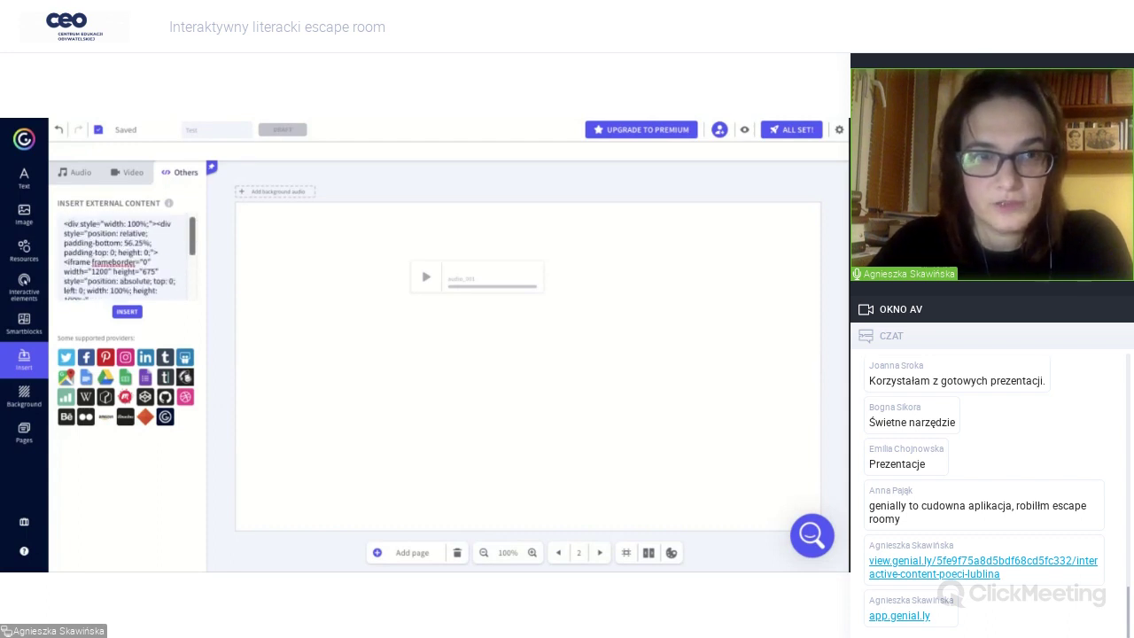
scroll(124, 256, "down", 5)
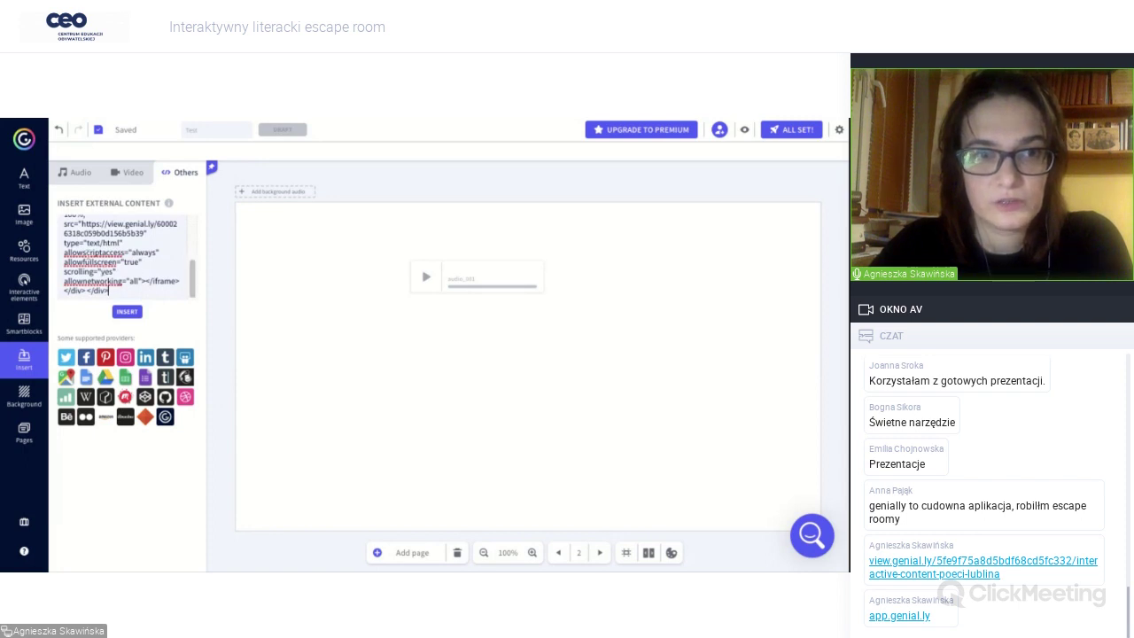
left_click(128, 314)
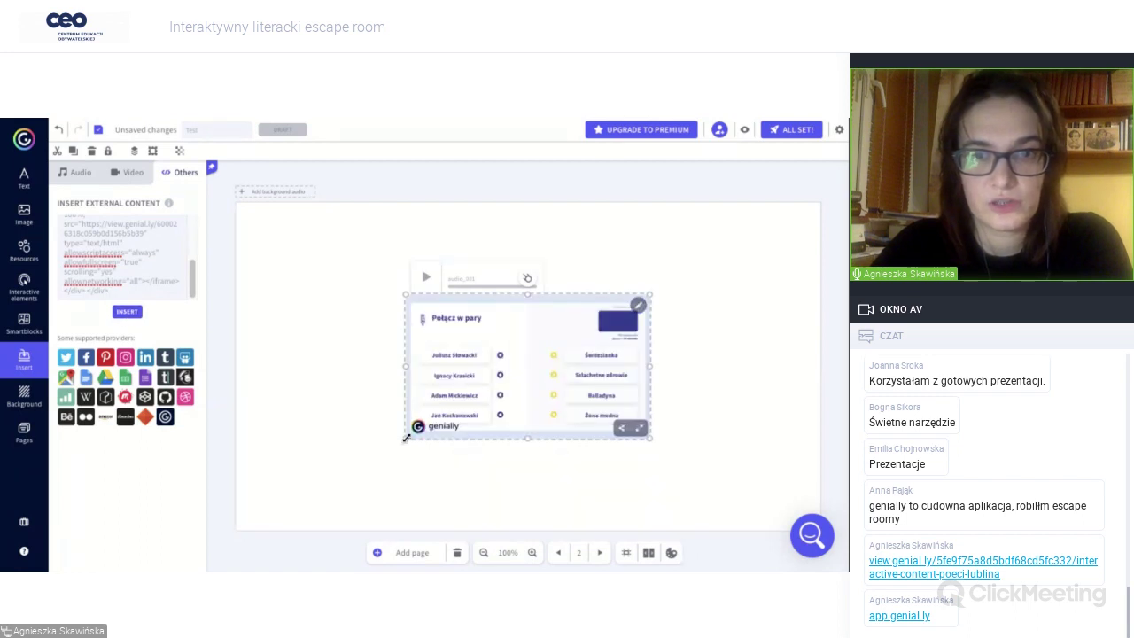
Enlarge the embedded "Połącz w pary" exercise until it covers most of the page, and centre it.
left_click_drag(406, 438, 341, 476)
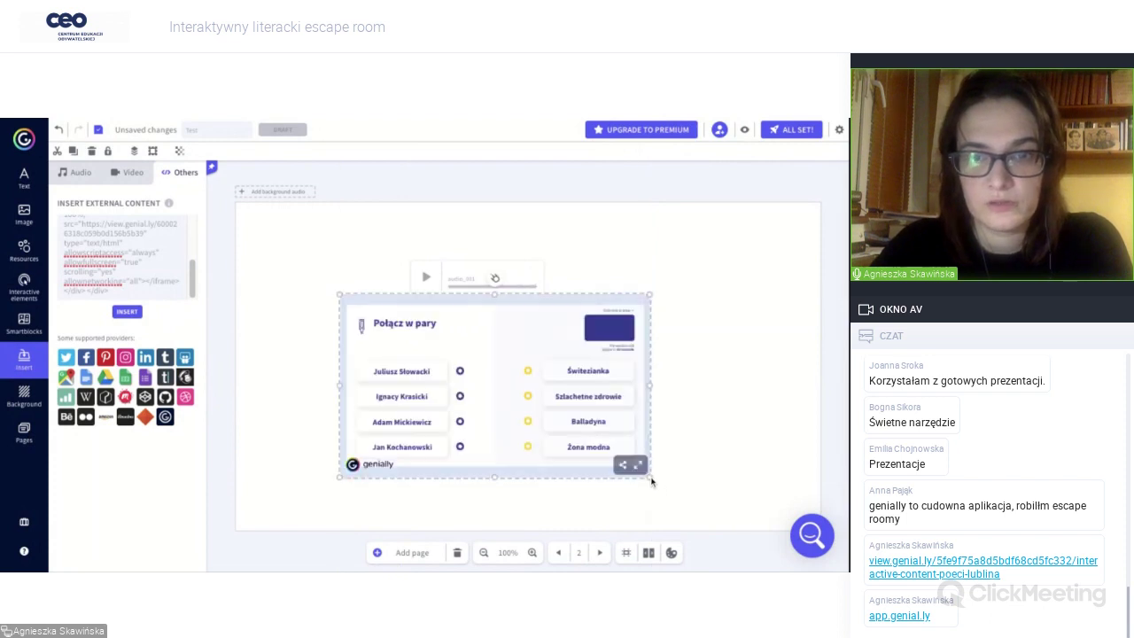
left_click_drag(651, 481, 650, 477)
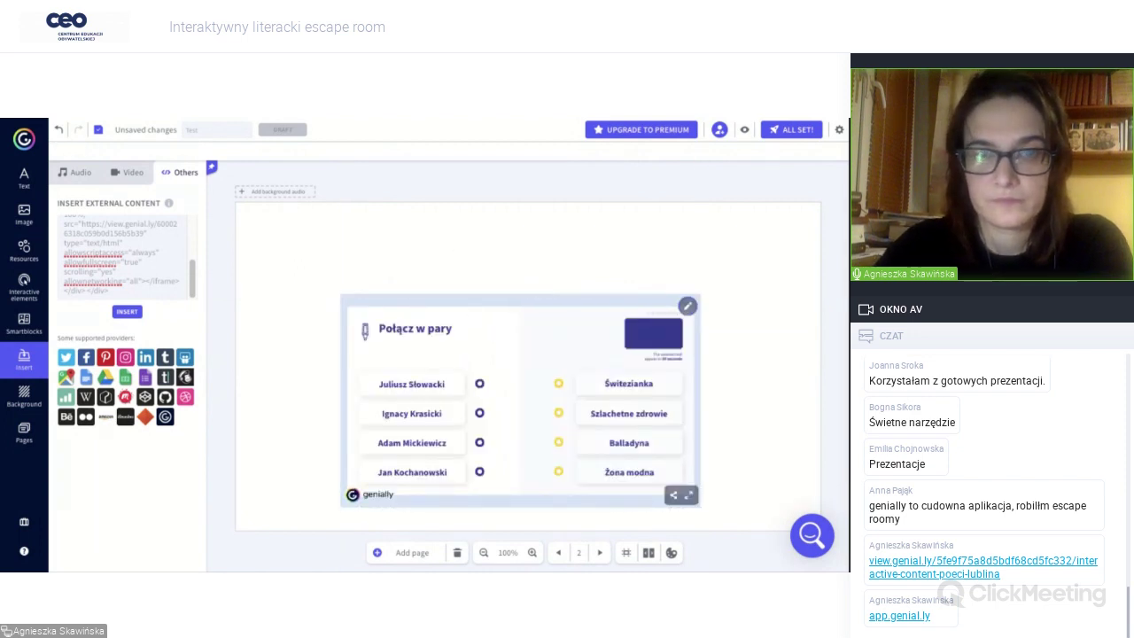
left_click_drag(487, 302, 487, 241)
left_click_drag(699, 446, 776, 490)
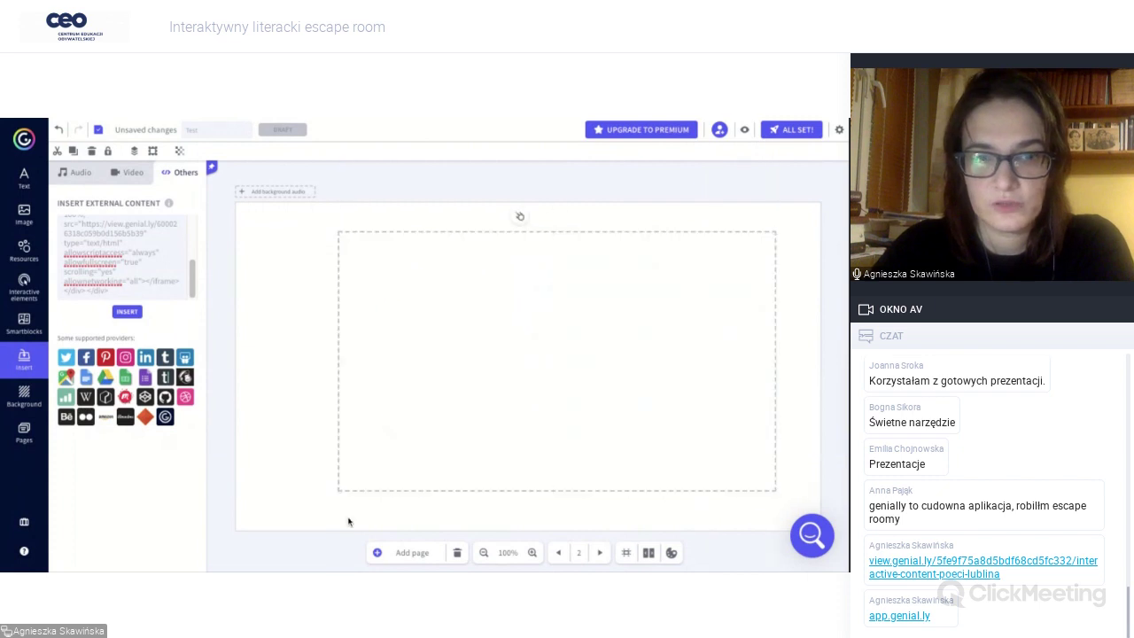
left_click_drag(339, 491, 340, 491)
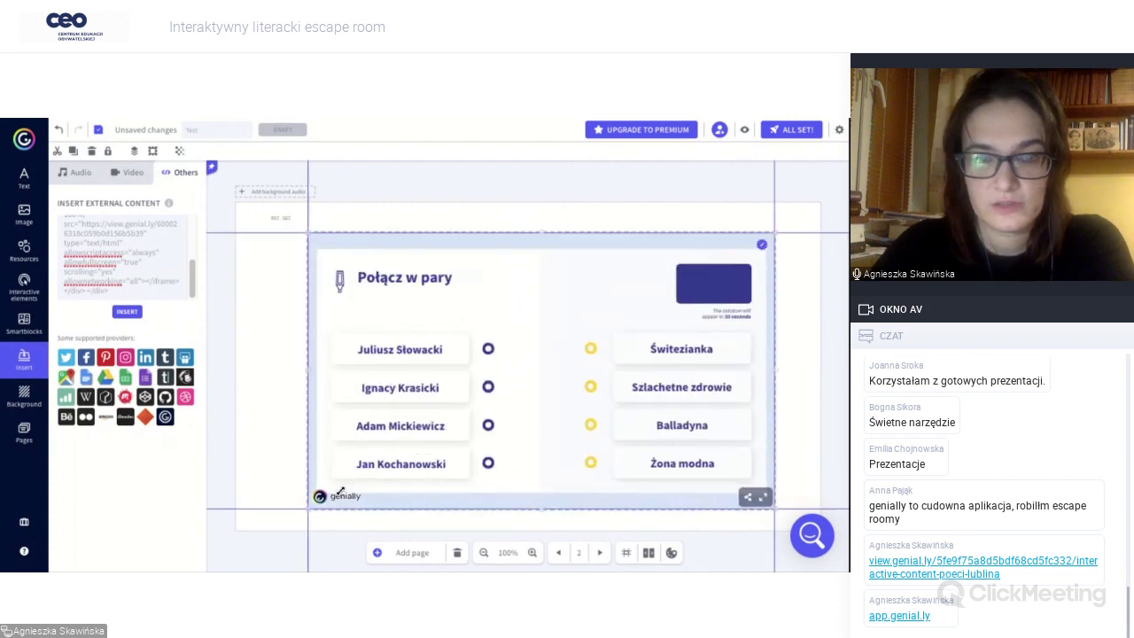
left_click_drag(519, 236, 519, 239)
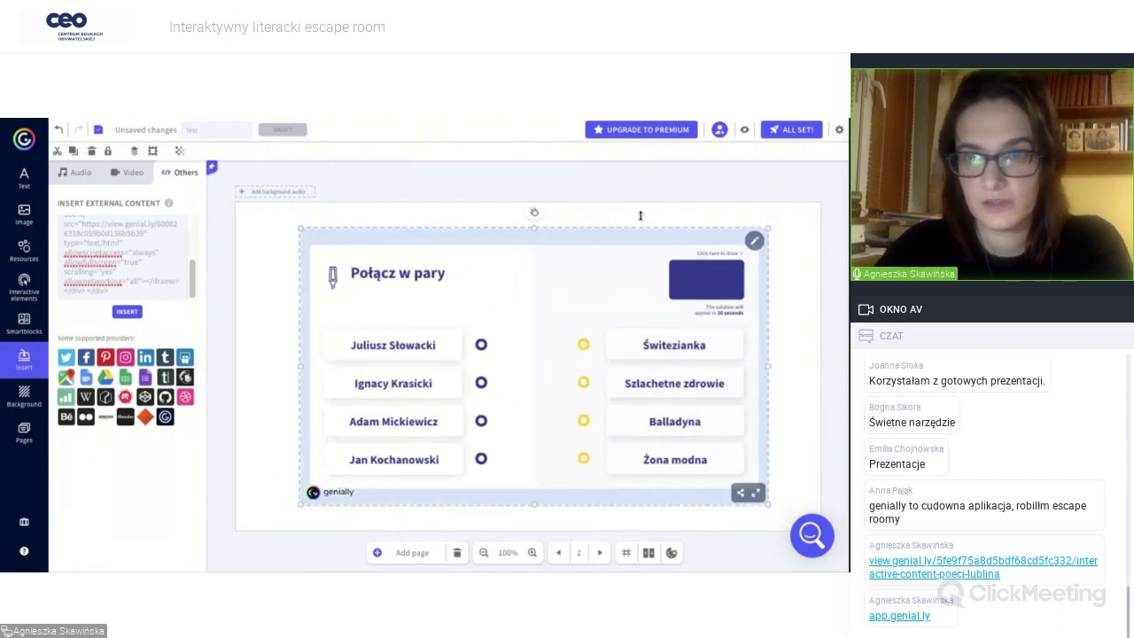
left_click(820, 266)
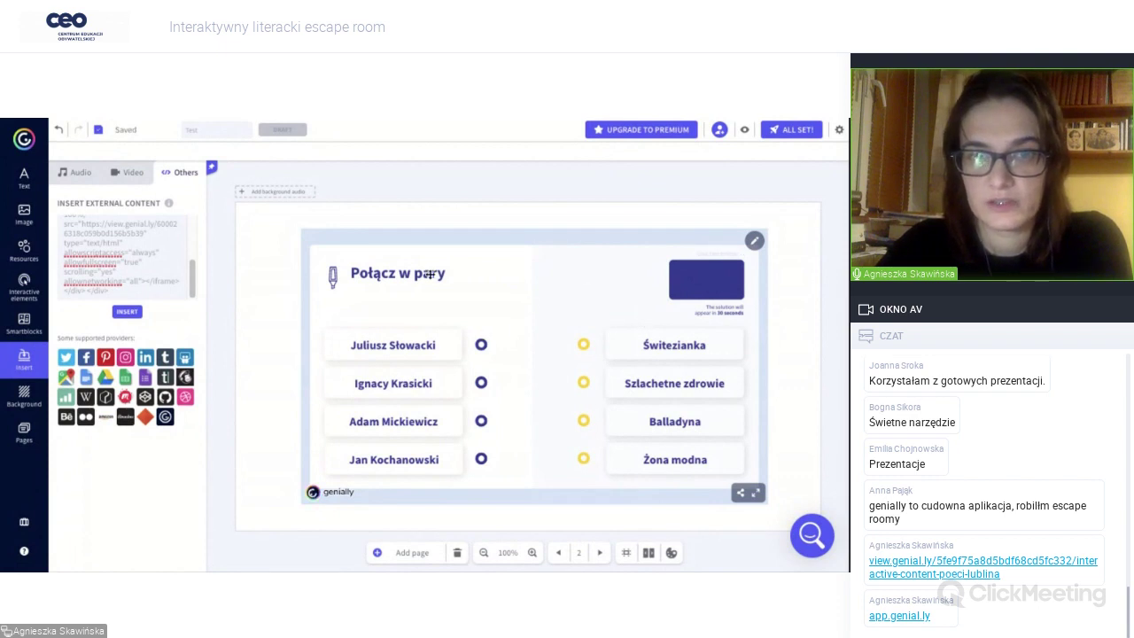
left_click(536, 239)
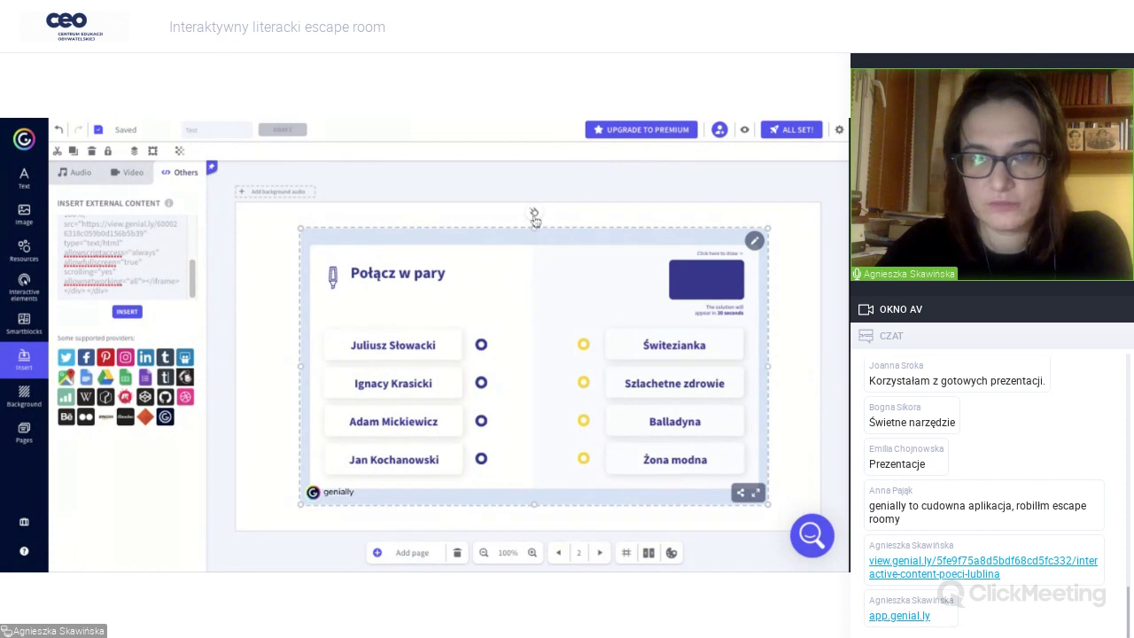
left_click(613, 221)
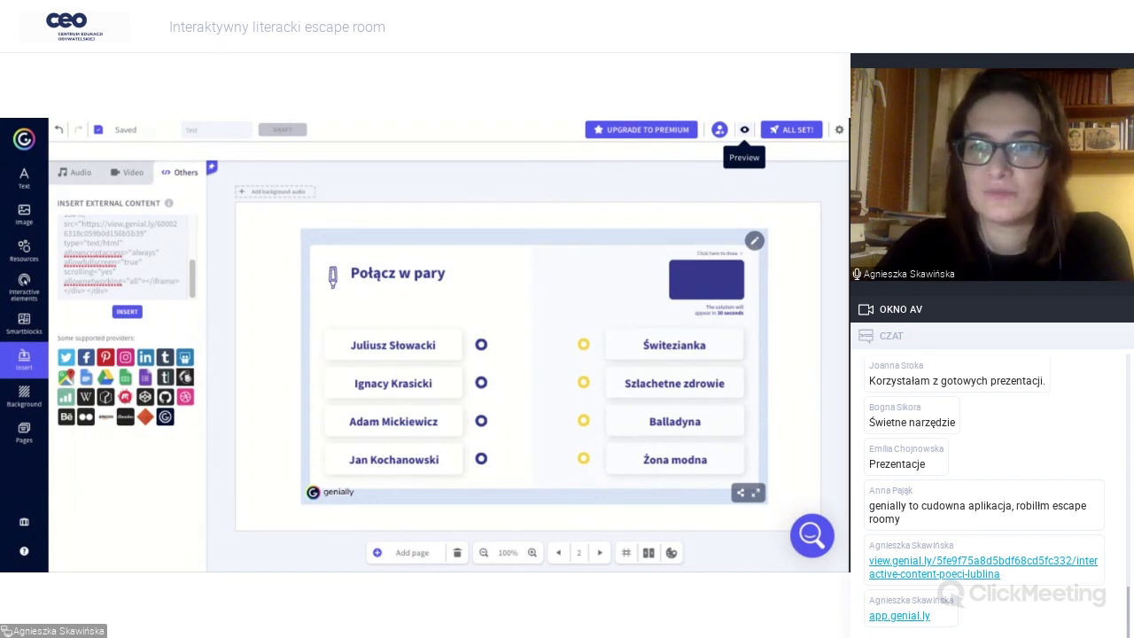
Preview the page, draw a turquoise line matching Juliusz Słowacki with Balladyna, and return to editing.
left_click(745, 129)
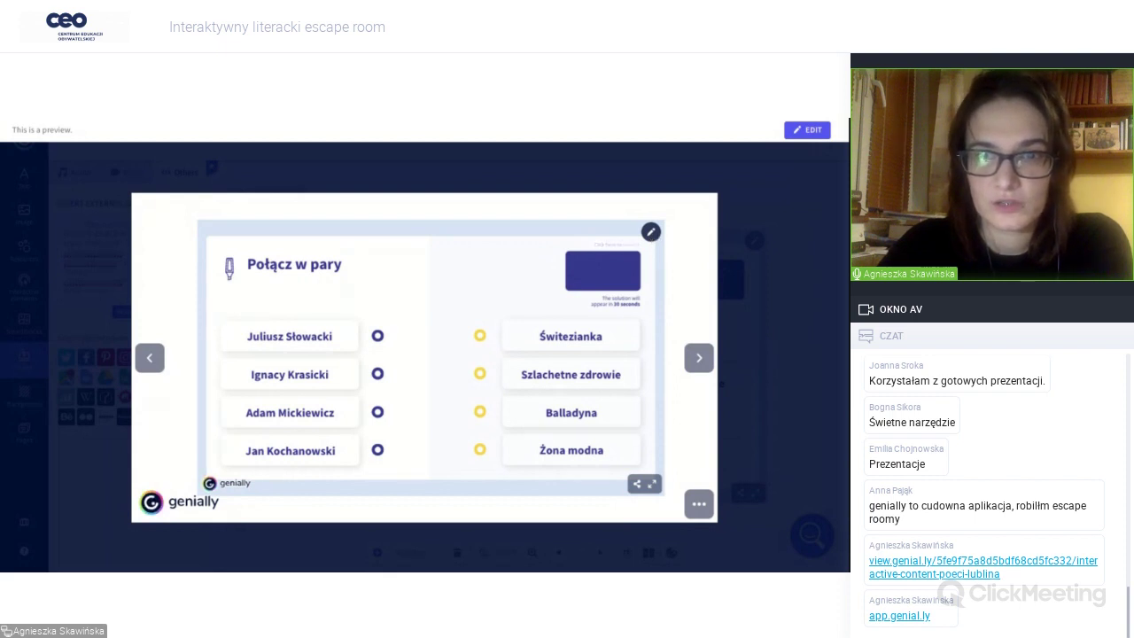
left_click(650, 231)
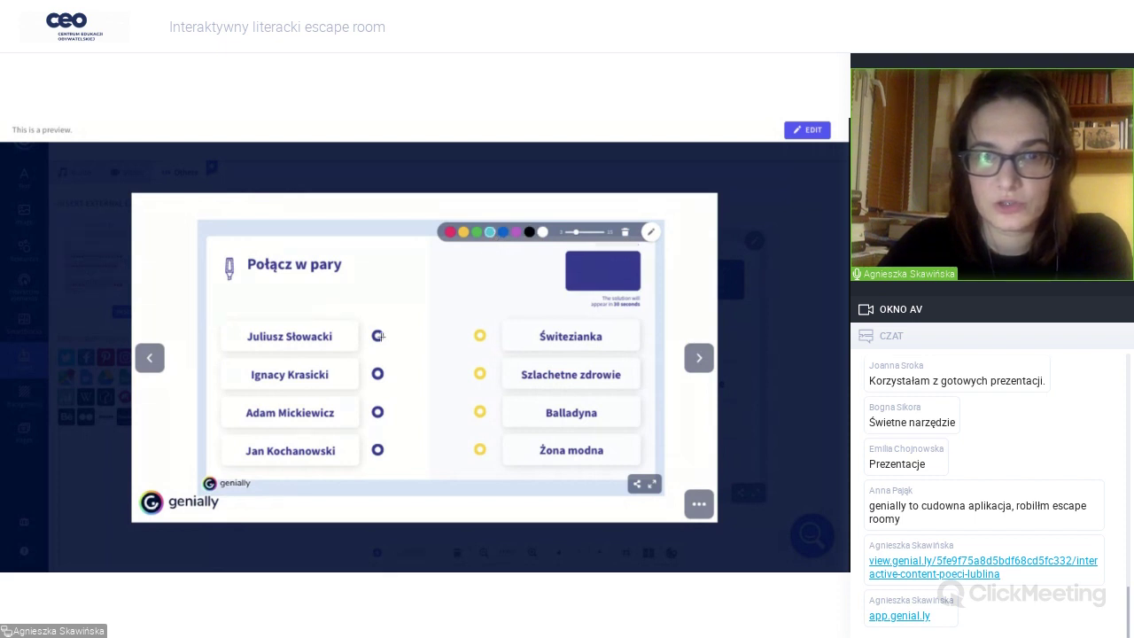
mouse_move(408, 337)
left_mouse_down()
mouse_move(459, 408)
mouse_move(490, 421)
left_mouse_up()
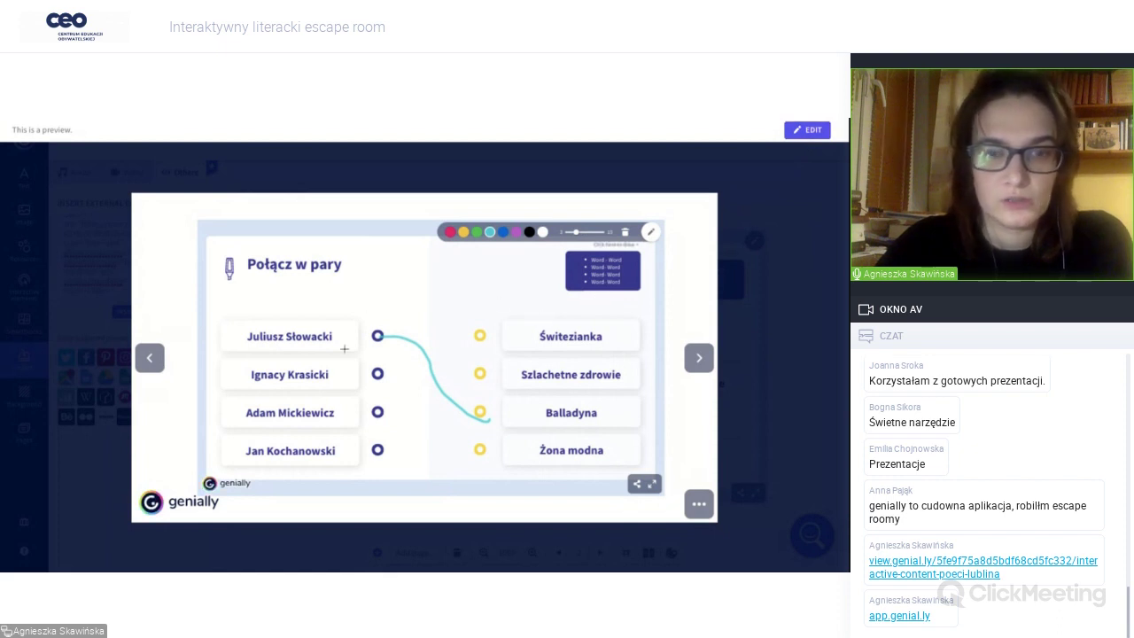
left_click(807, 131)
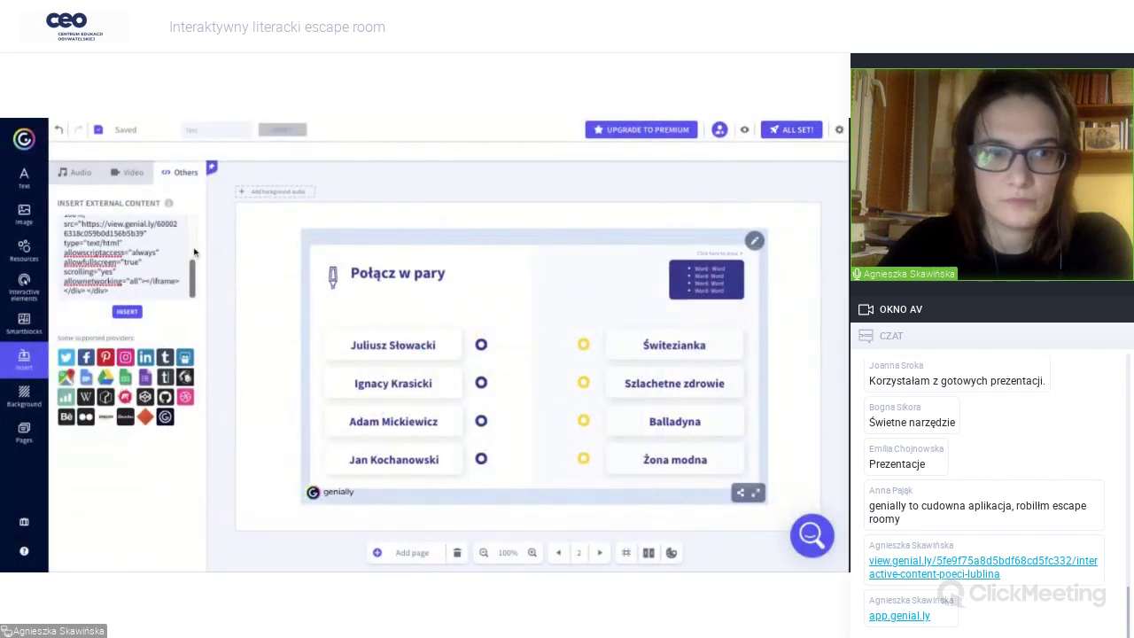
Examine the Smartblocks data, table and graph designs and the available interactive elements.
left_click(25, 321)
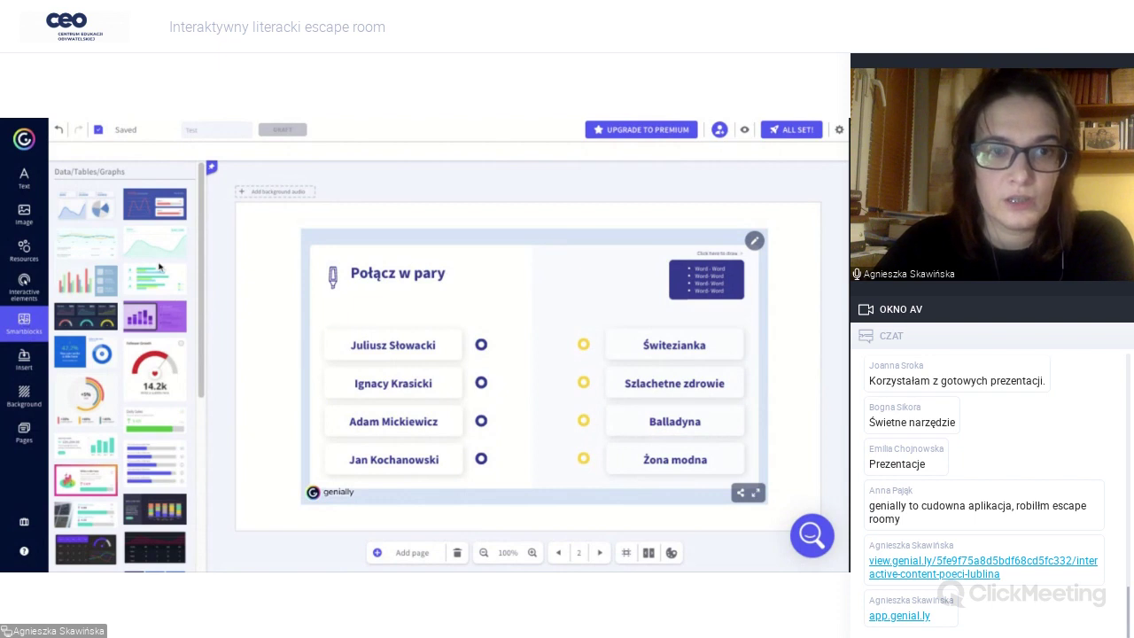
scroll(200, 254, "down", 5)
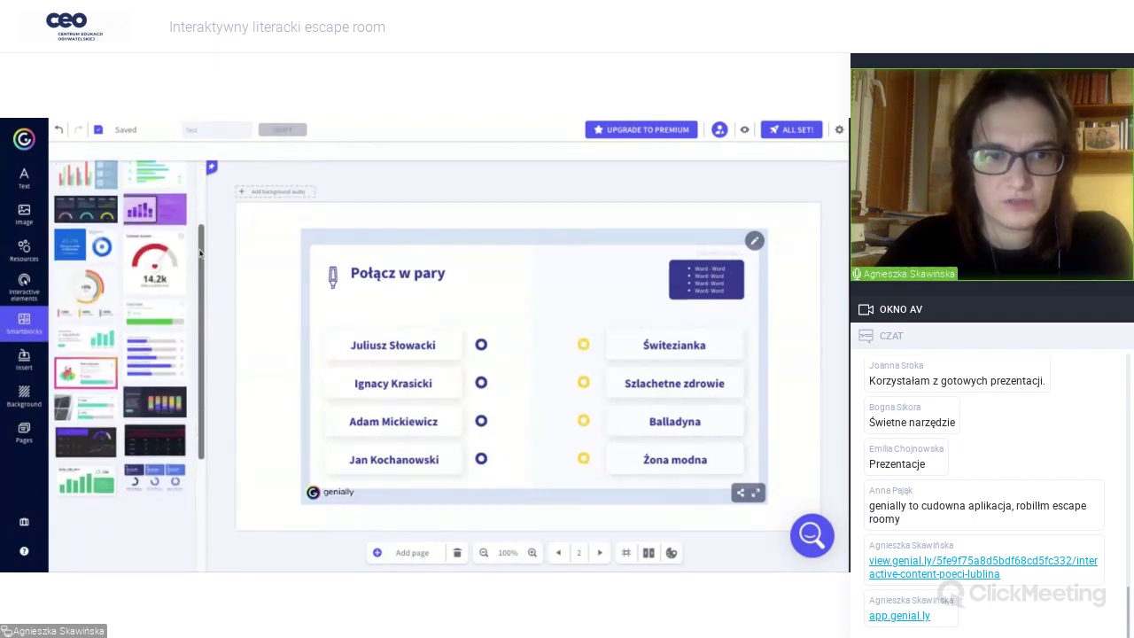
scroll(124, 337, "up", 3)
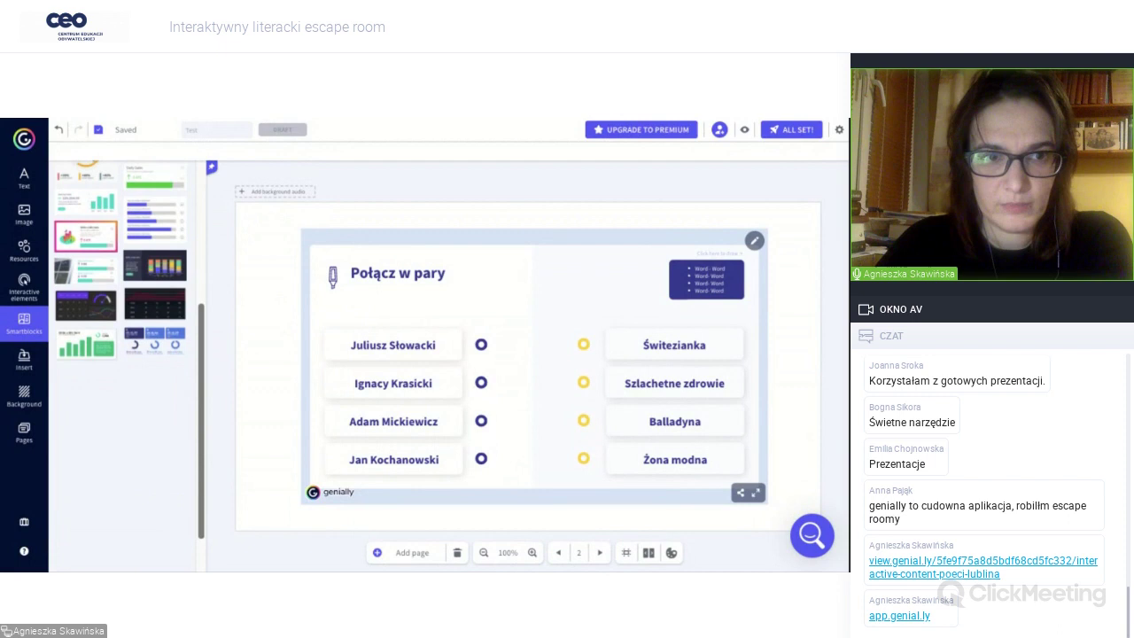
scroll(120, 354, "up", 1)
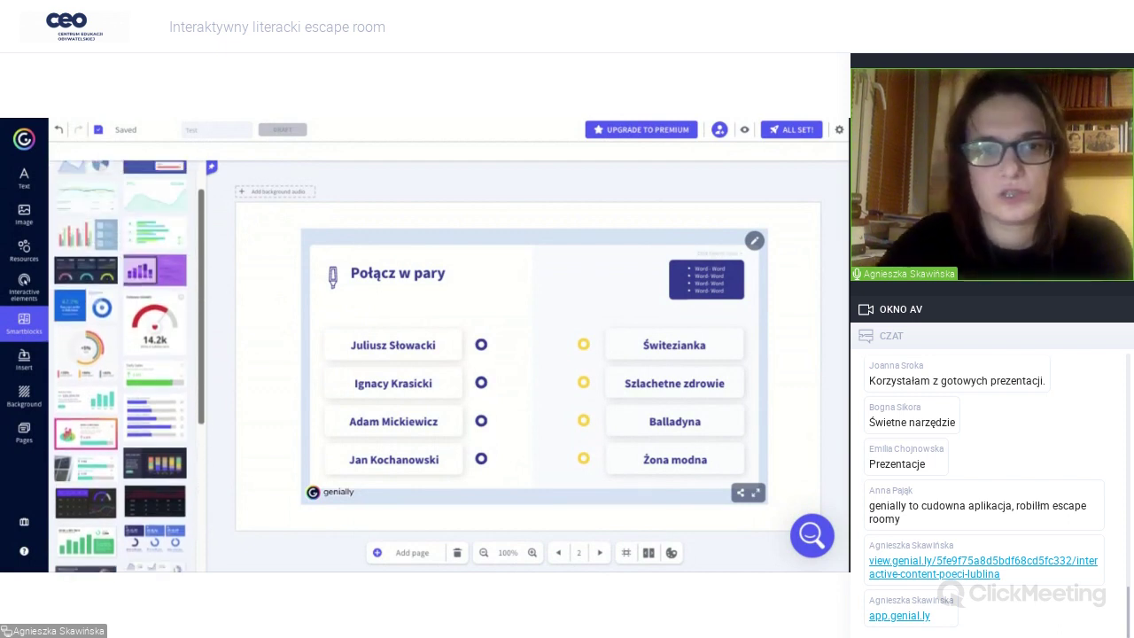
left_click(24, 285)
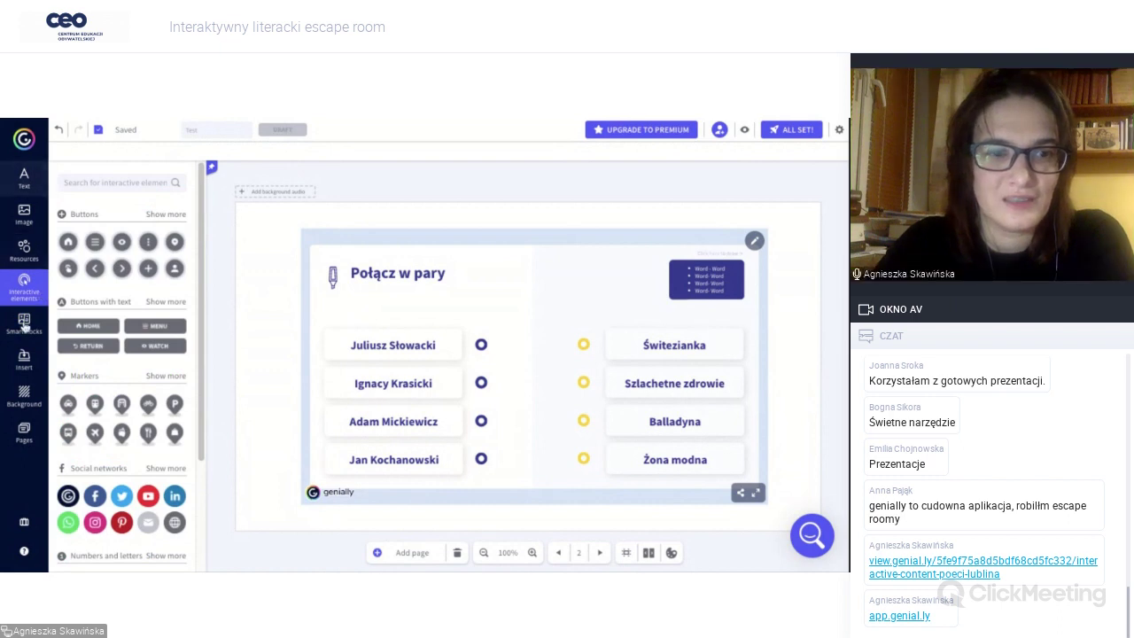
Look through the creation's page list and open page 1 with the sepia attic room background.
left_click(25, 432)
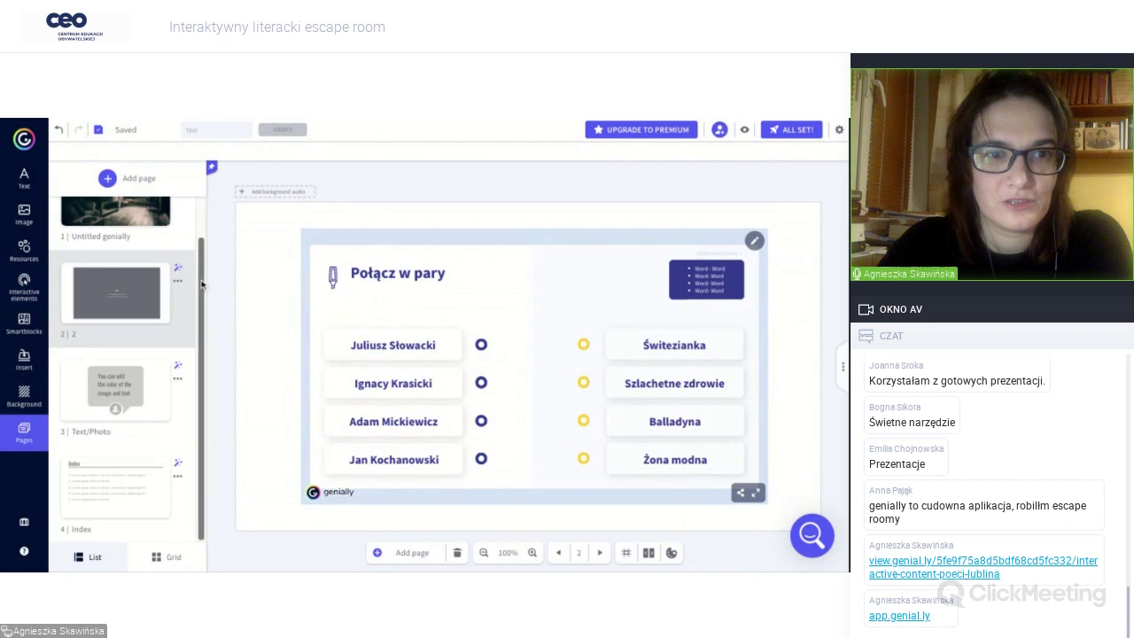
scroll(202, 284, "up", 1)
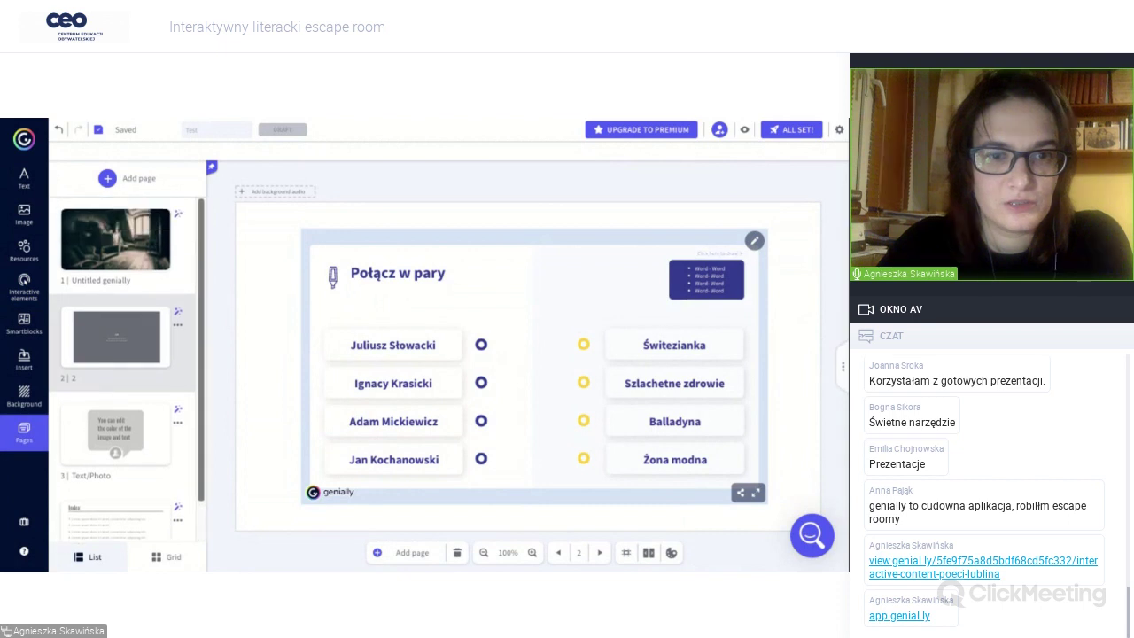
scroll(131, 252, "down", 1)
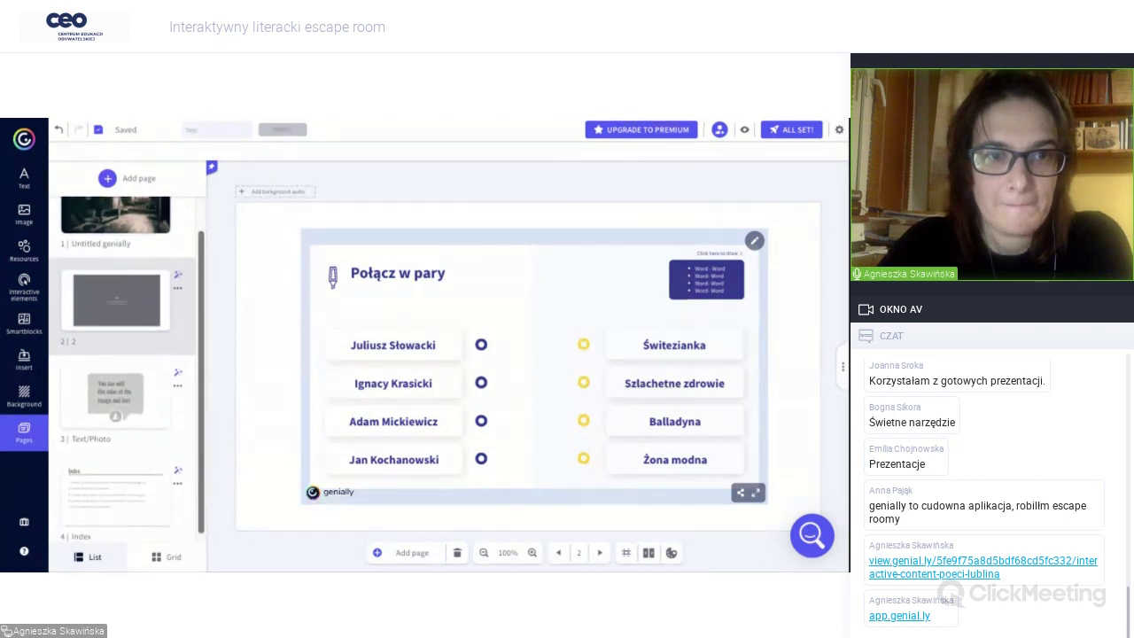
scroll(131, 252, "up", 1)
left_click(131, 251)
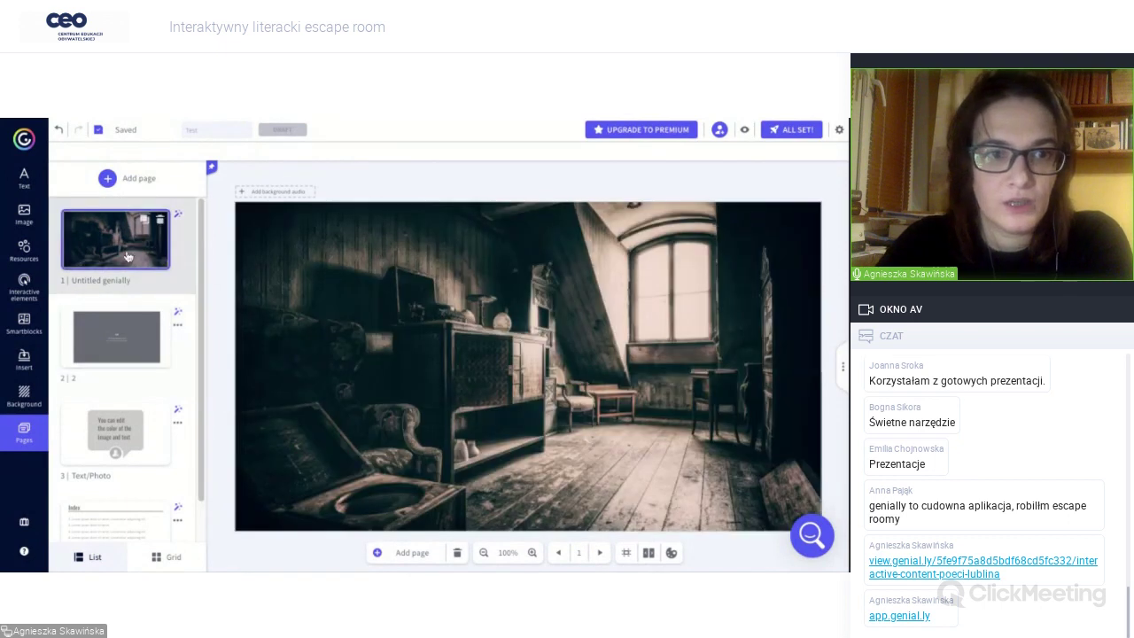
Browse the interactive elements for the attic page, from buttons and markers to numbers and the invisible area.
left_click(30, 293)
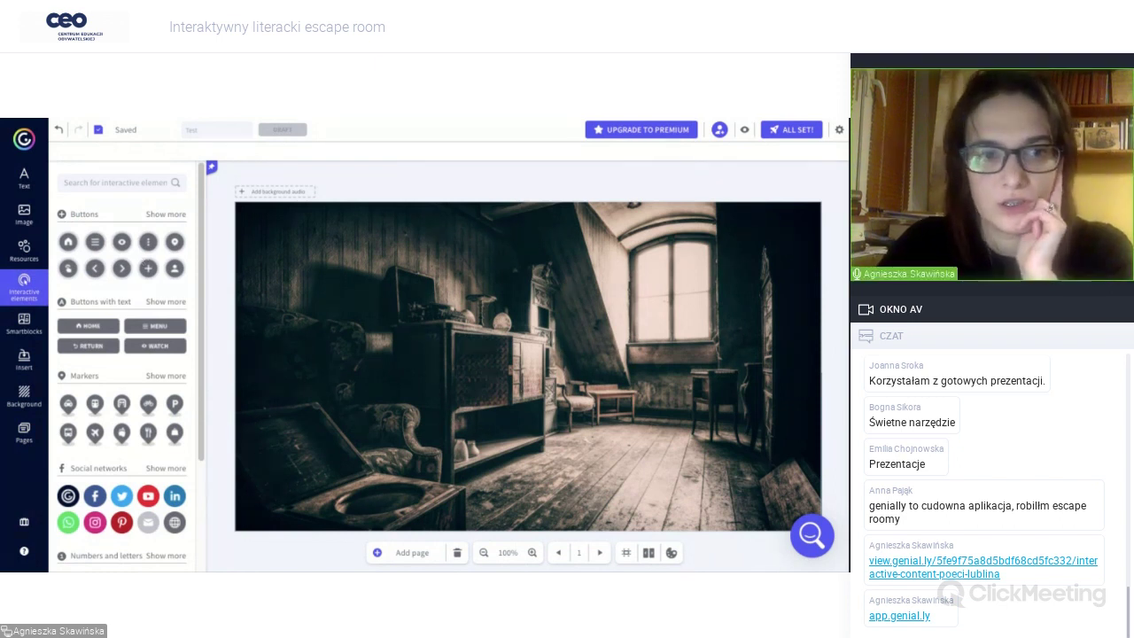
scroll(200, 232, "down", 1)
scroll(200, 233, "down", 3)
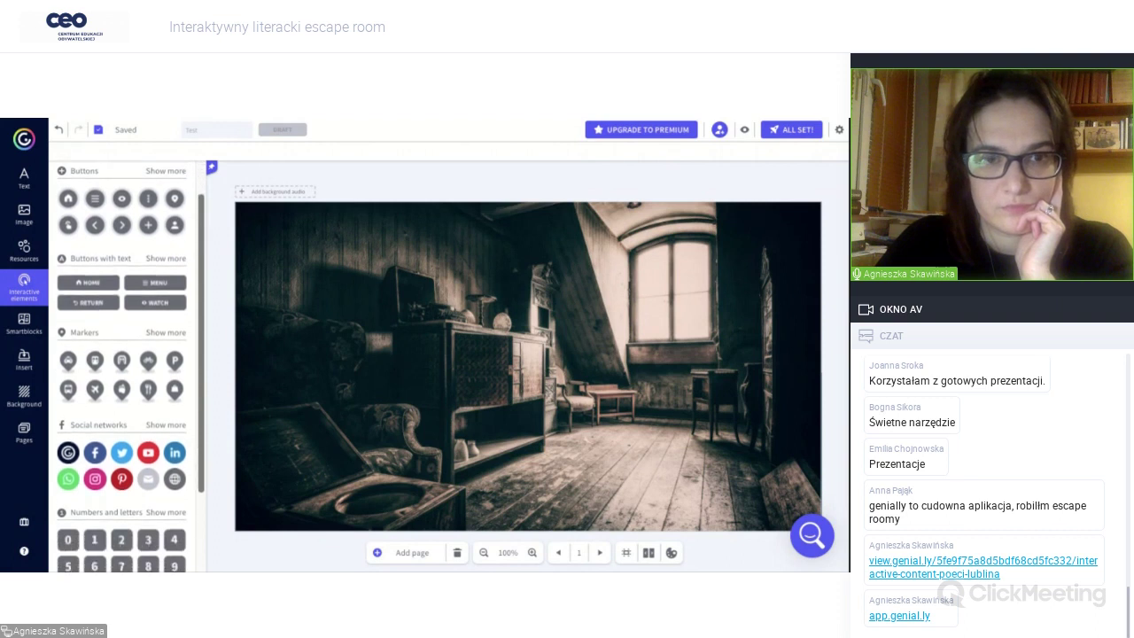
scroll(126, 363, "up", 1)
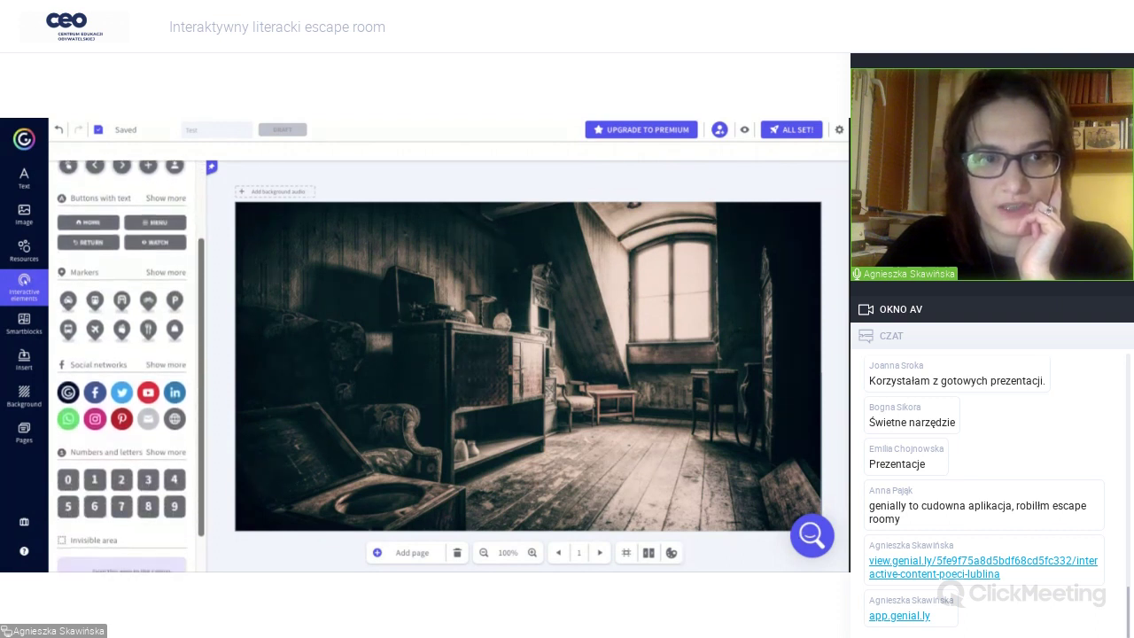
scroll(112, 396, "down", 3)
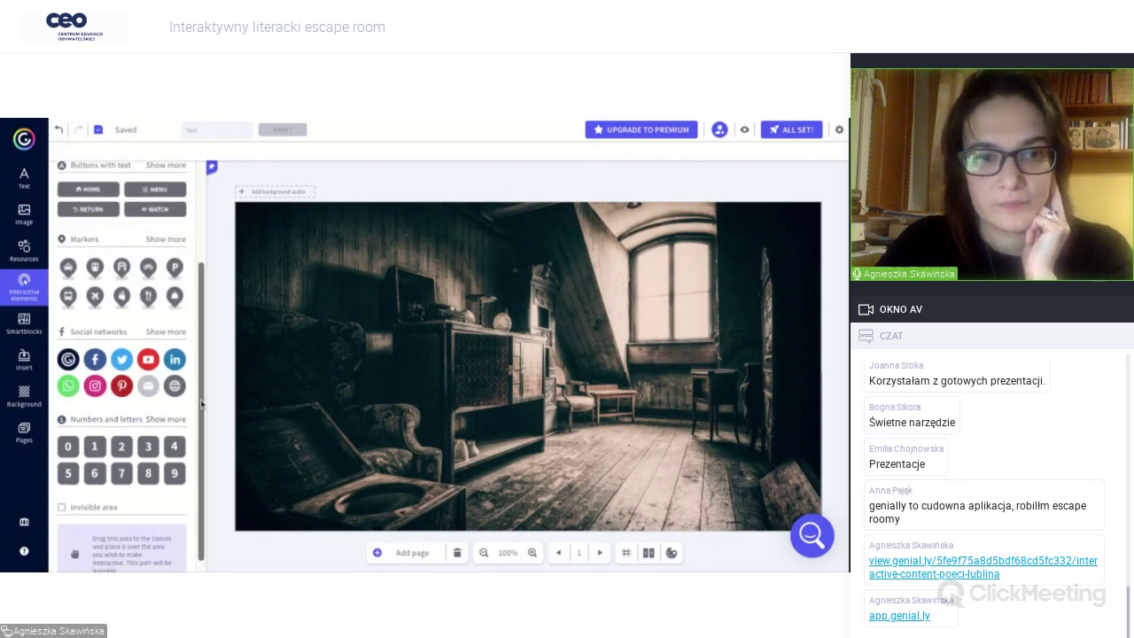
Add the grey right-arrow button from the full Buttons collection and place it on the floor in the attic picture's lower right.
scroll(201, 405, "up", 5)
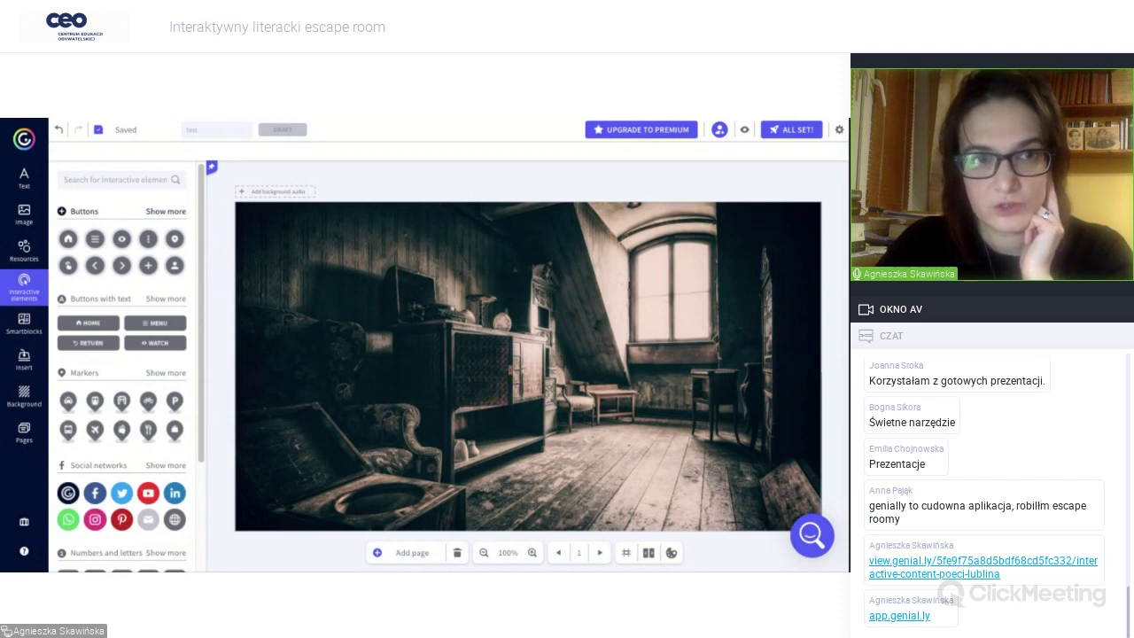
left_click(166, 211)
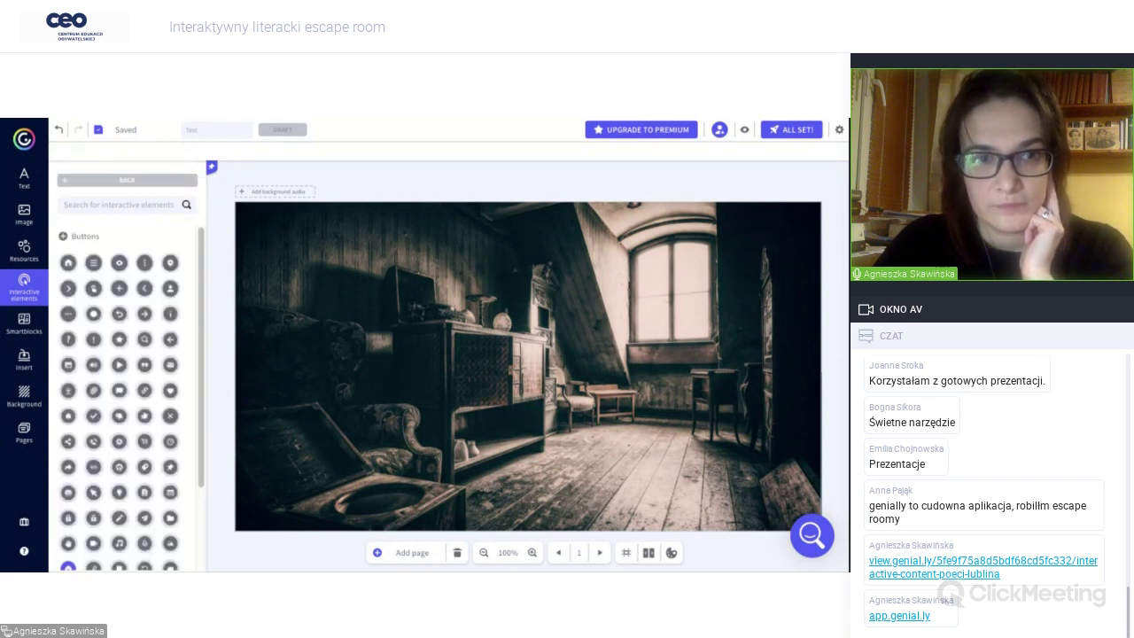
scroll(200, 236, "down", 3)
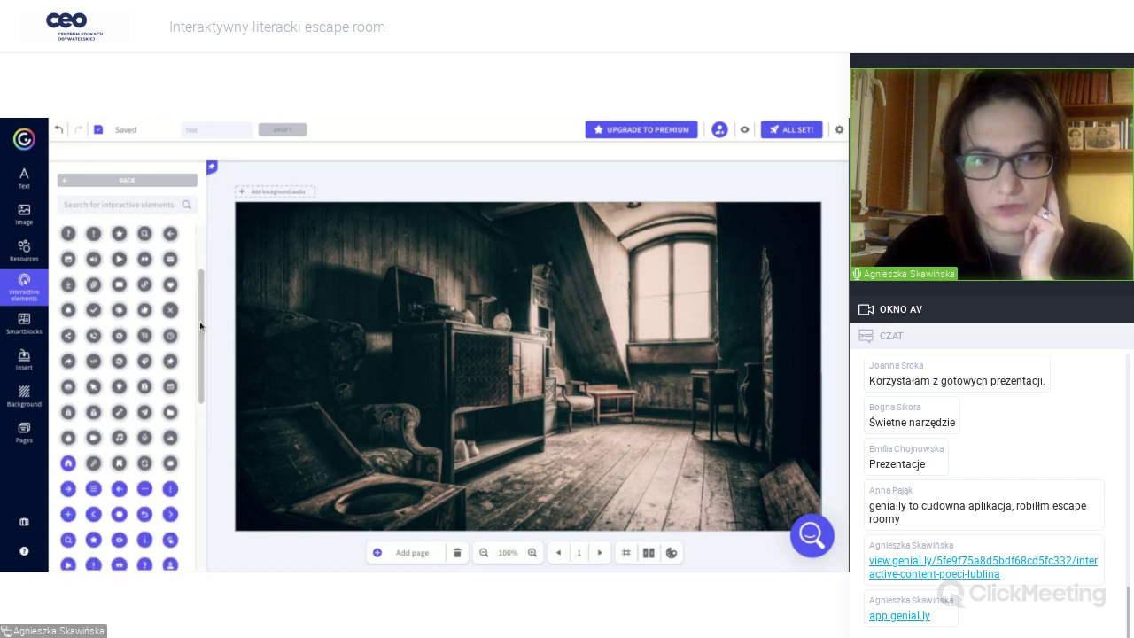
scroll(200, 320, "down", 1)
scroll(201, 320, "down", 7)
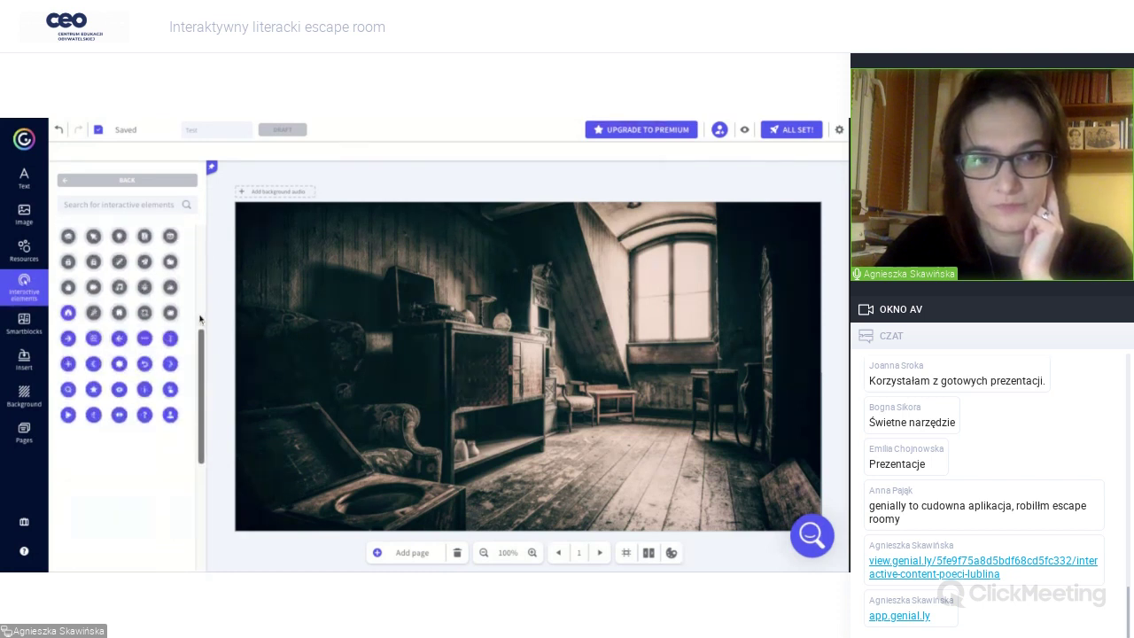
scroll(132, 381, "up", 10)
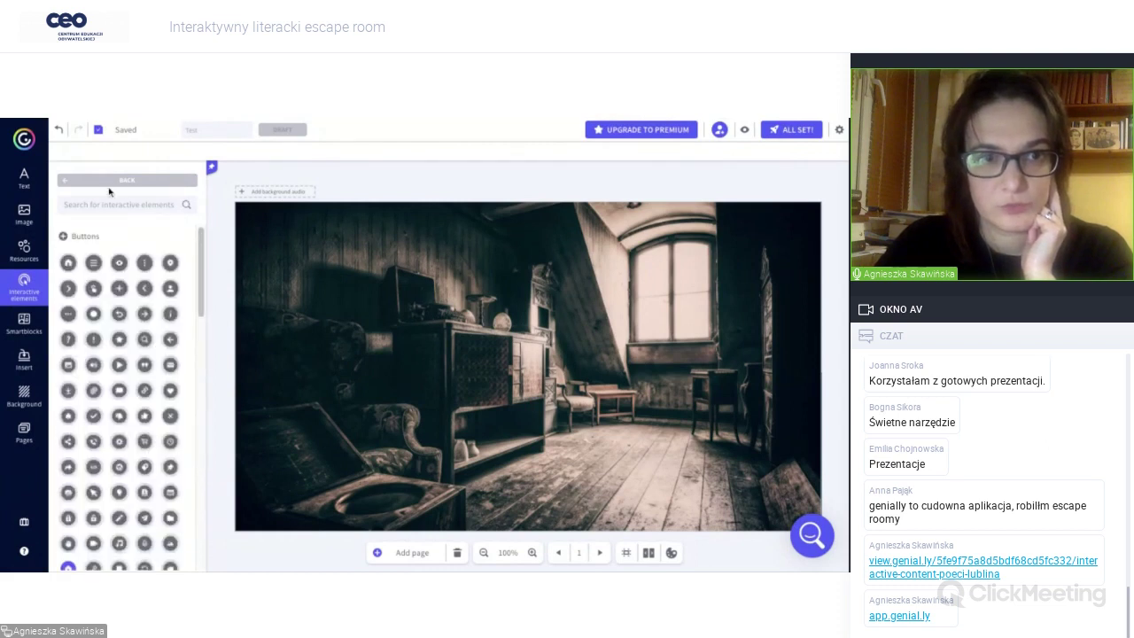
left_click(68, 288)
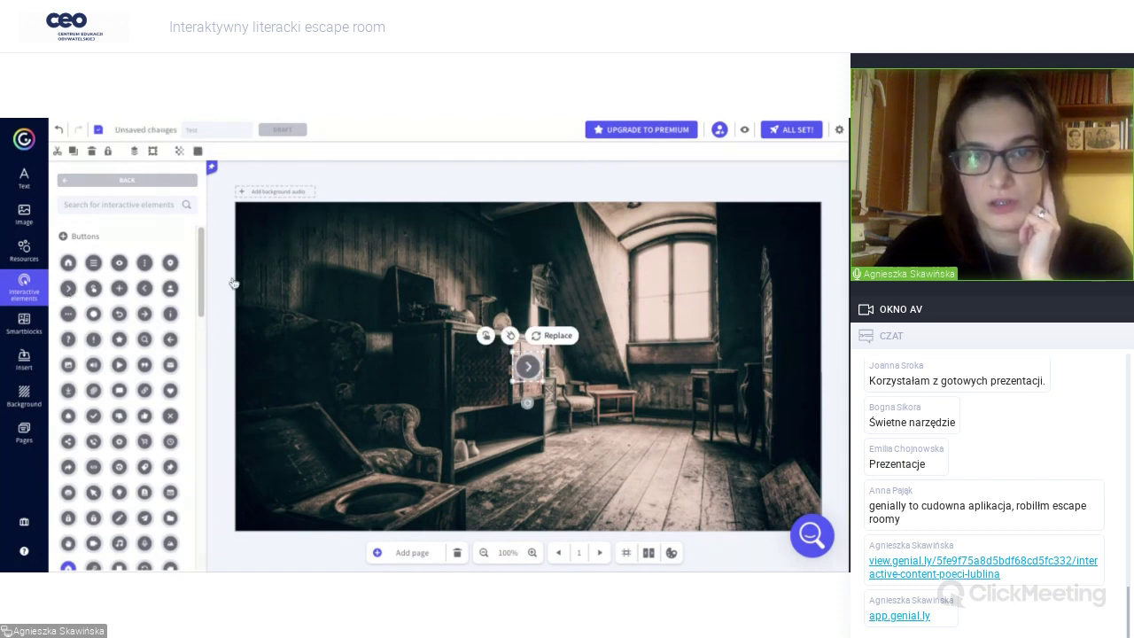
left_click_drag(541, 379, 747, 497)
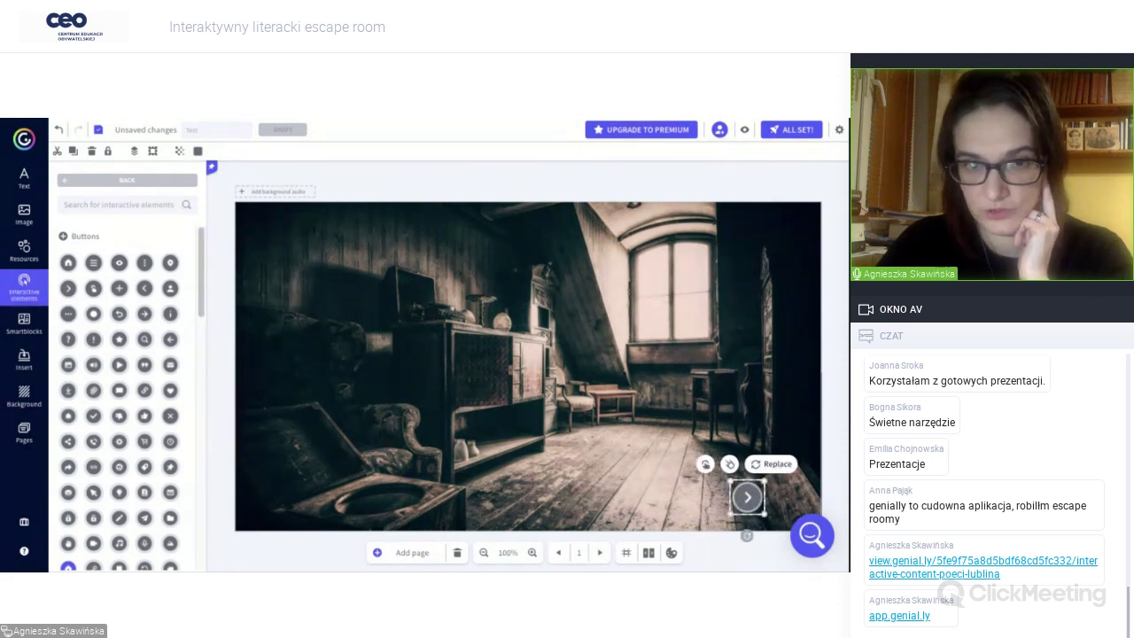
left_click(585, 489)
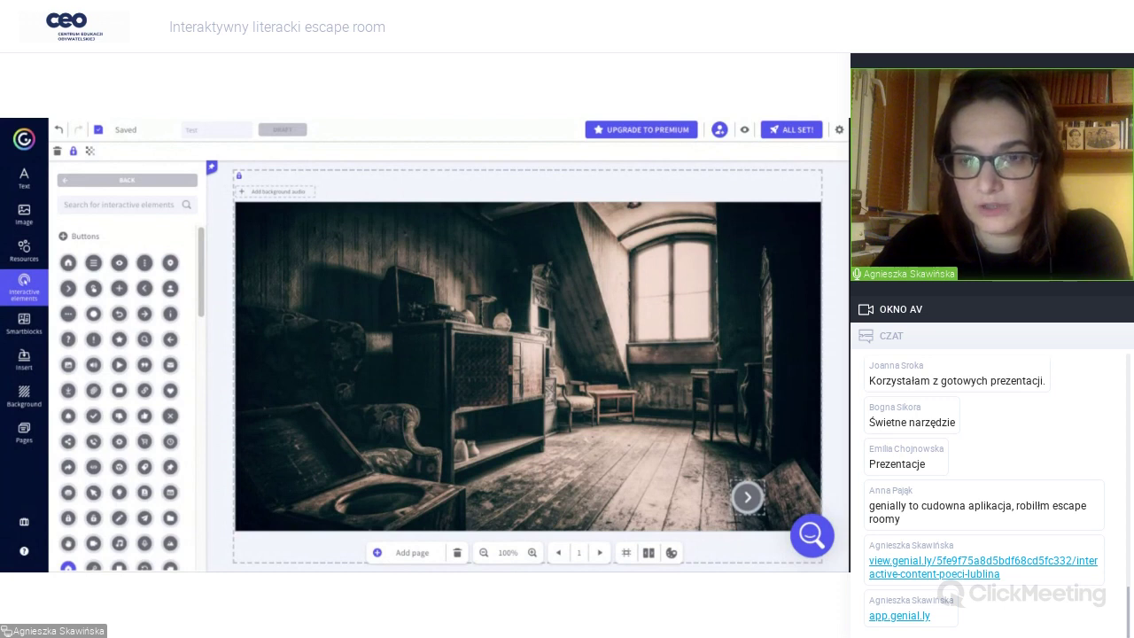
Add a tooltip interactivity with the text "Tekst przykładowy" to the arrow button and save it.
left_click(745, 501)
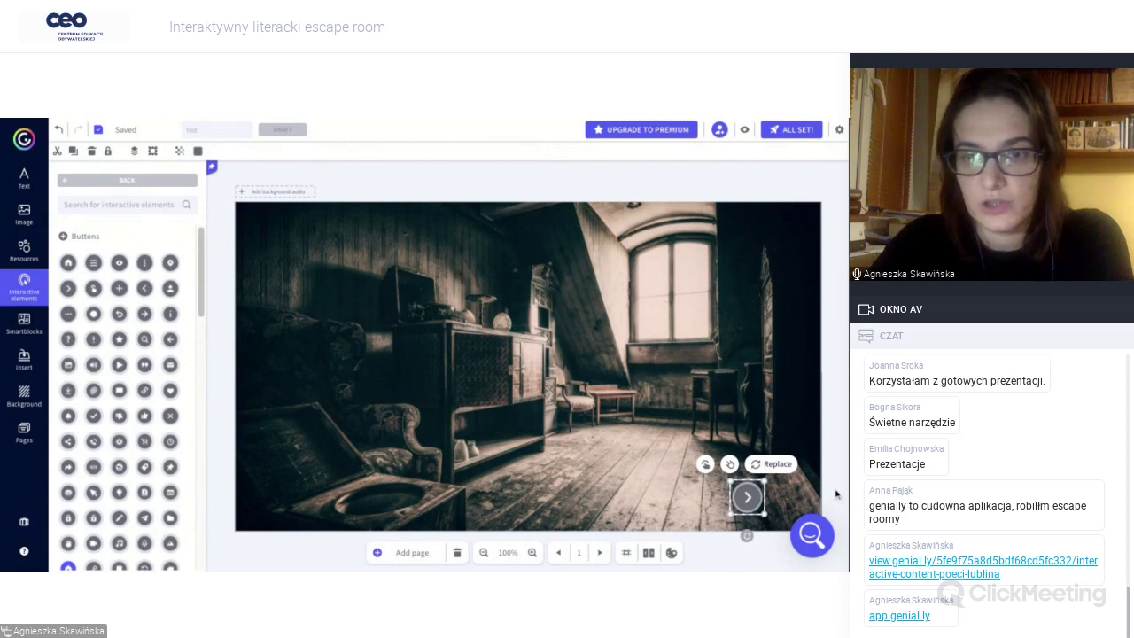
left_click(705, 465)
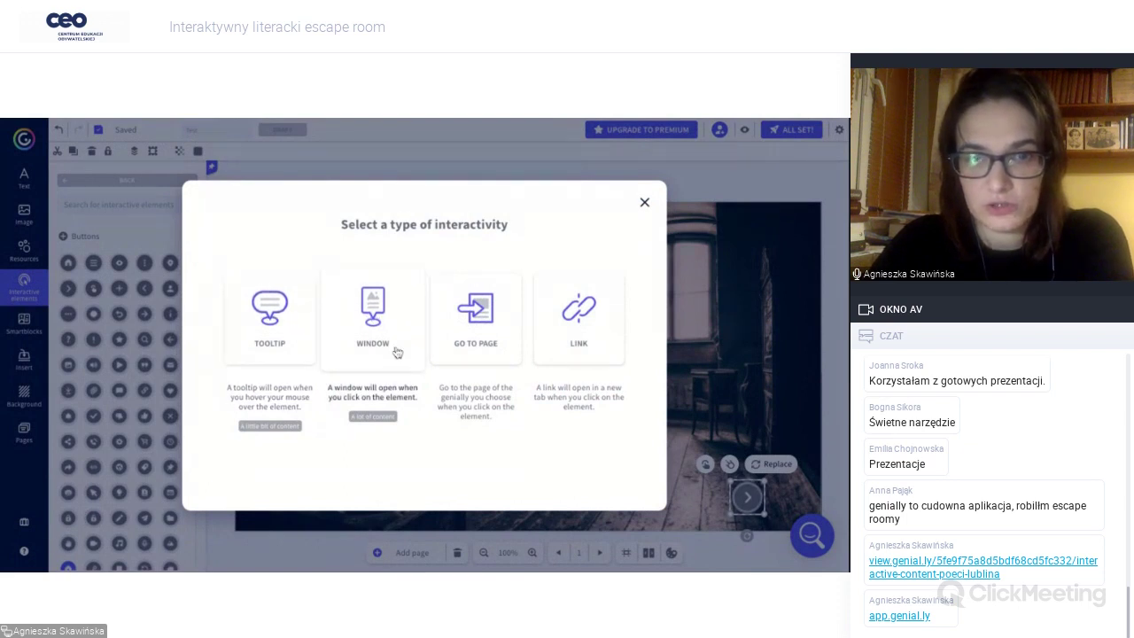
left_click(284, 349)
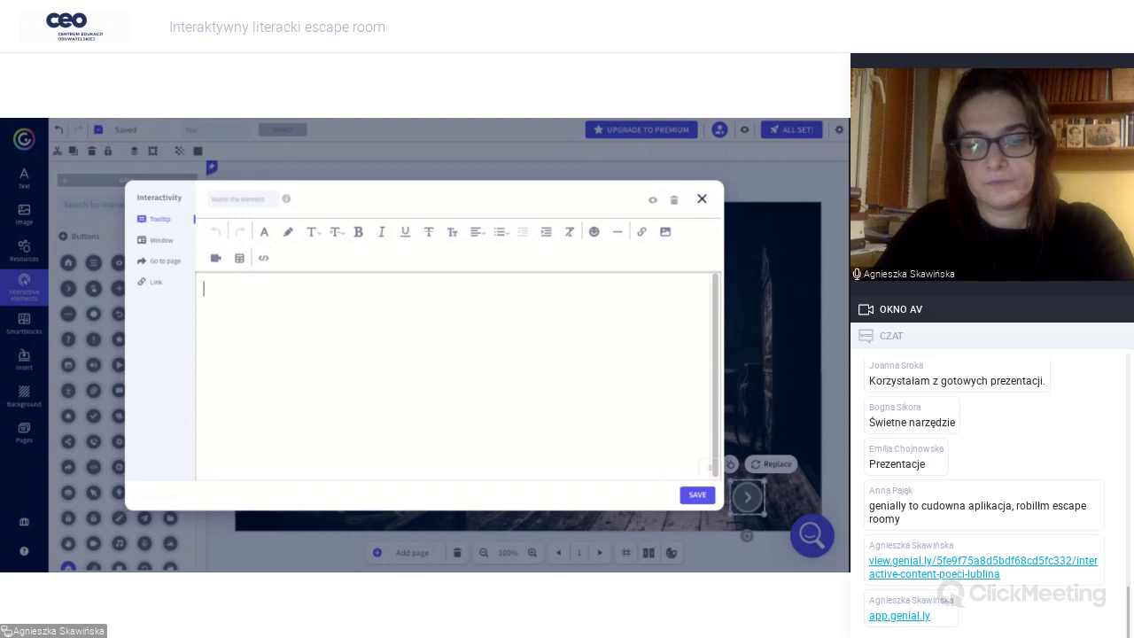
type("Tekst prz")
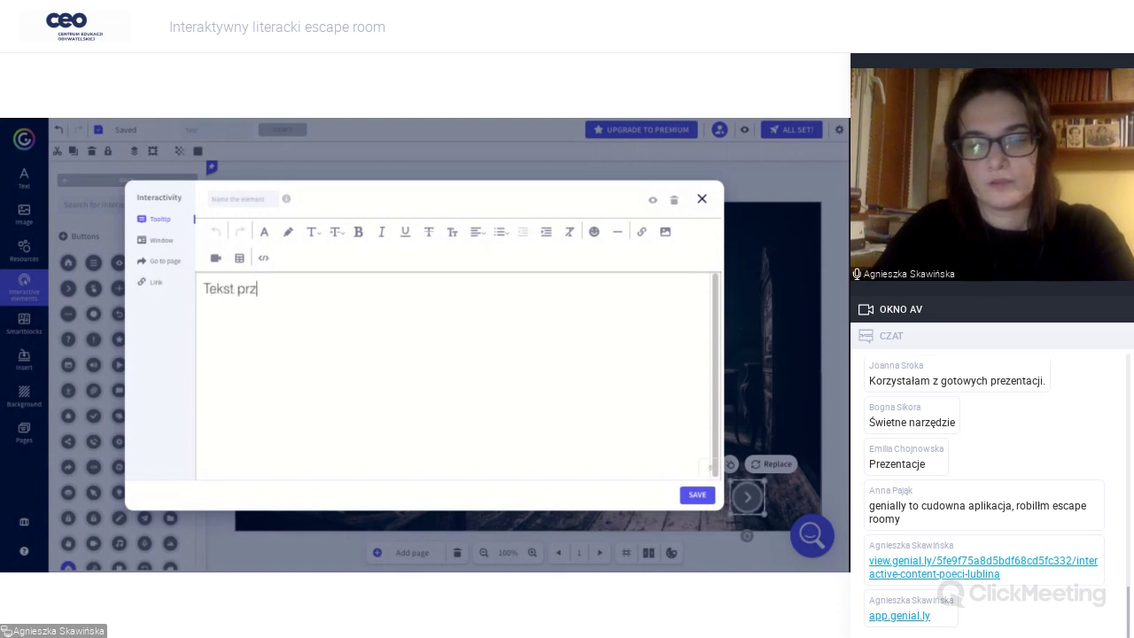
type("ykładowy")
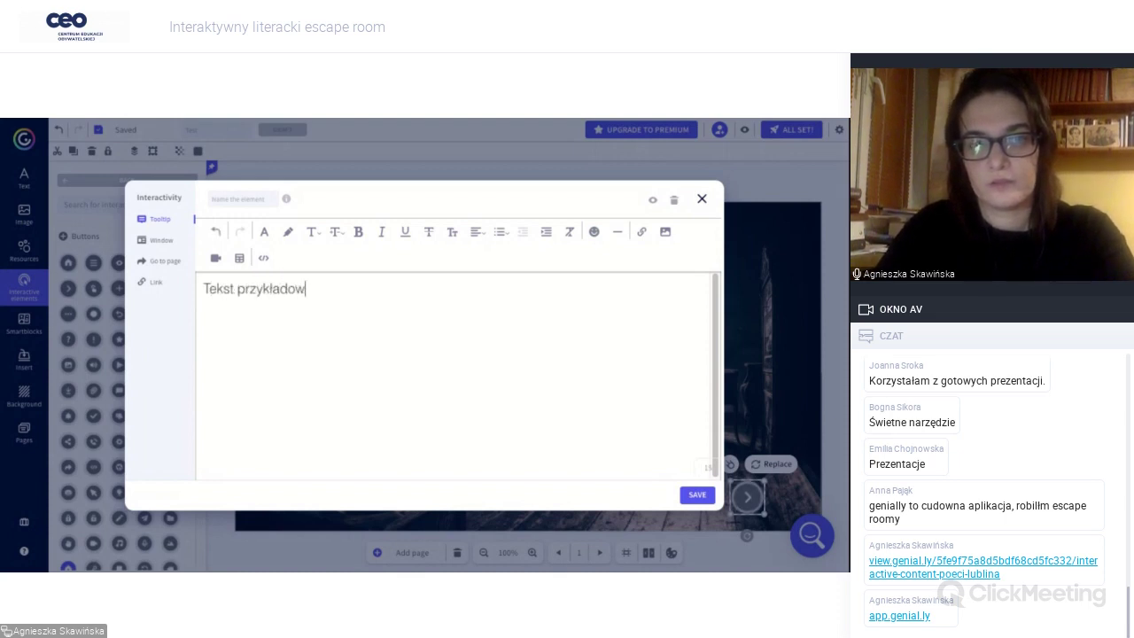
left_click(697, 496)
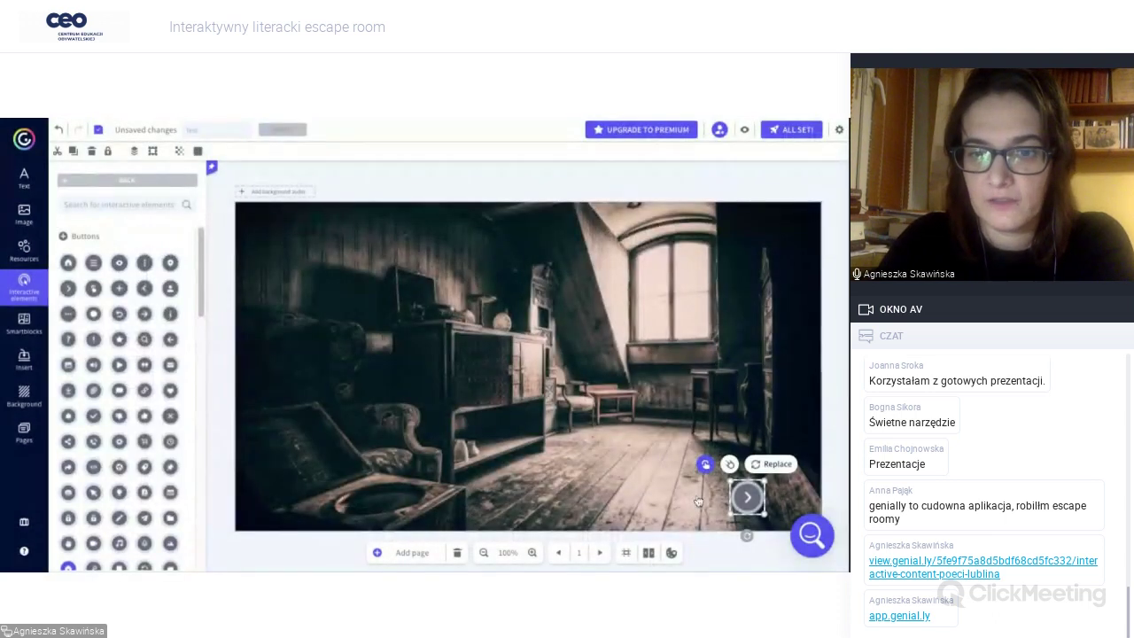
left_click(657, 474)
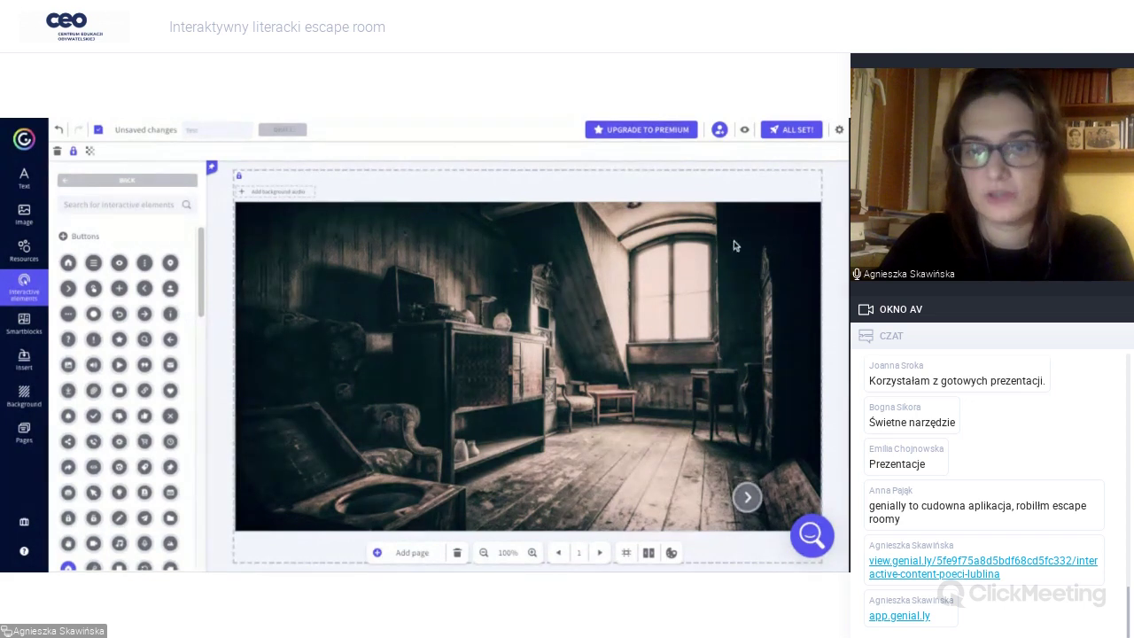
Preview the presentation, check the arrow button on the page, and return to editing.
left_click(744, 131)
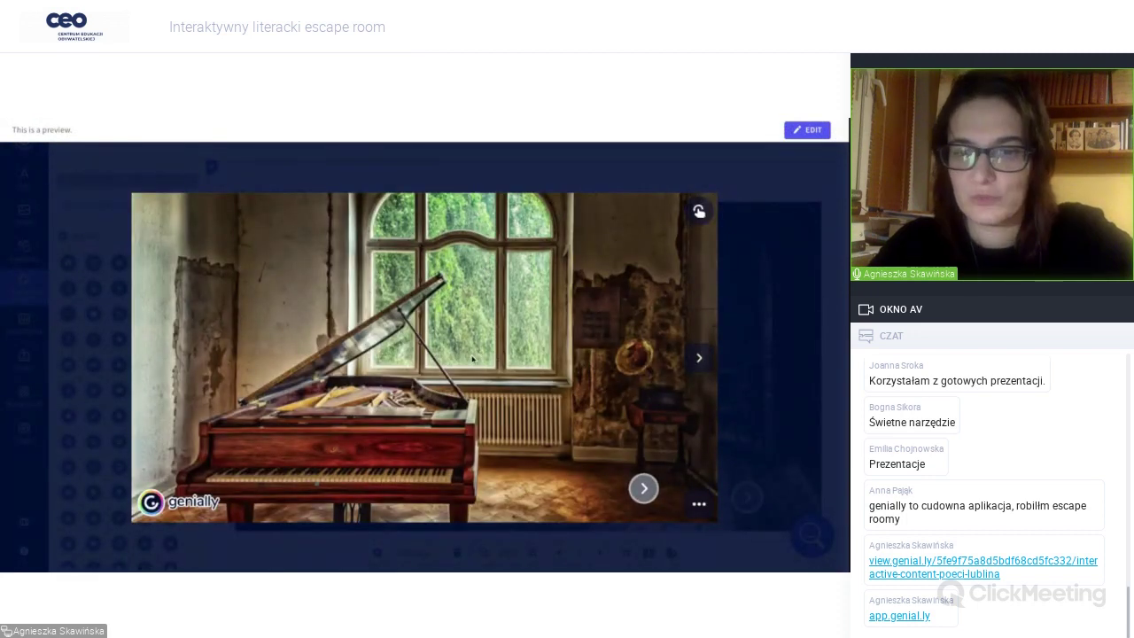
mouse_move(634, 487)
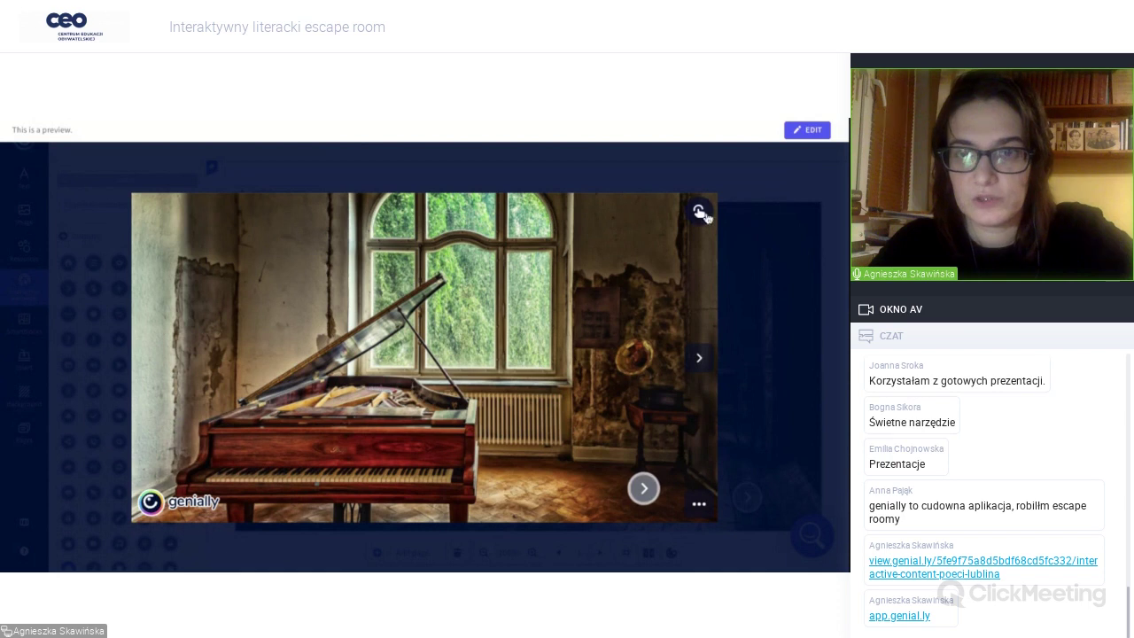
left_click(807, 129)
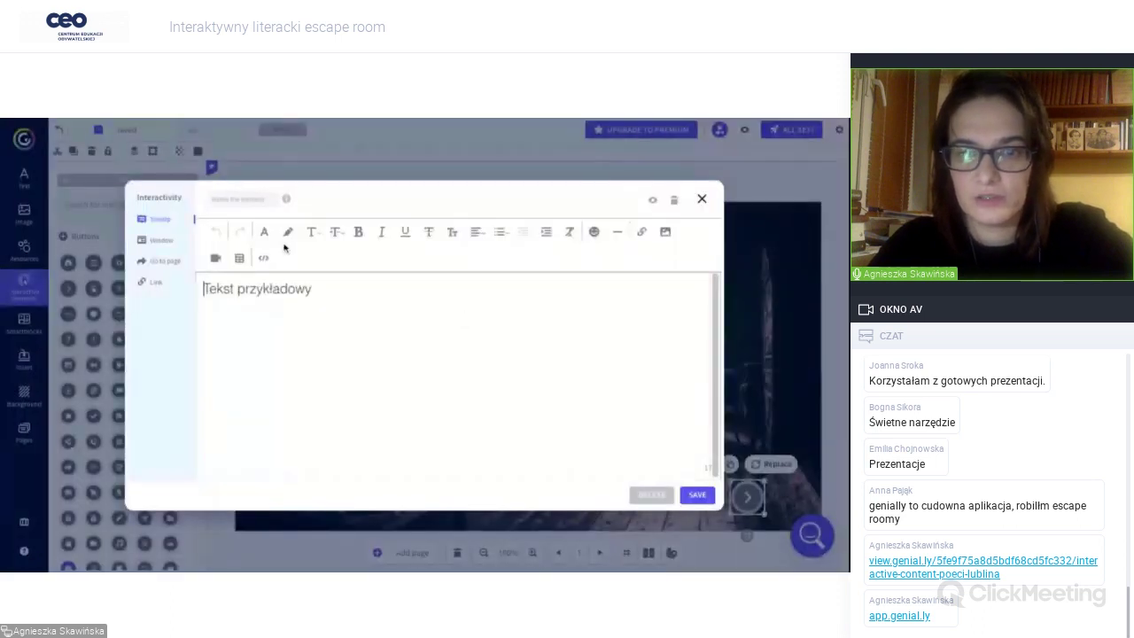
Delete the arrow button's tooltip and look at the Window interactivity editor without saving anything in it.
left_click(651, 494)
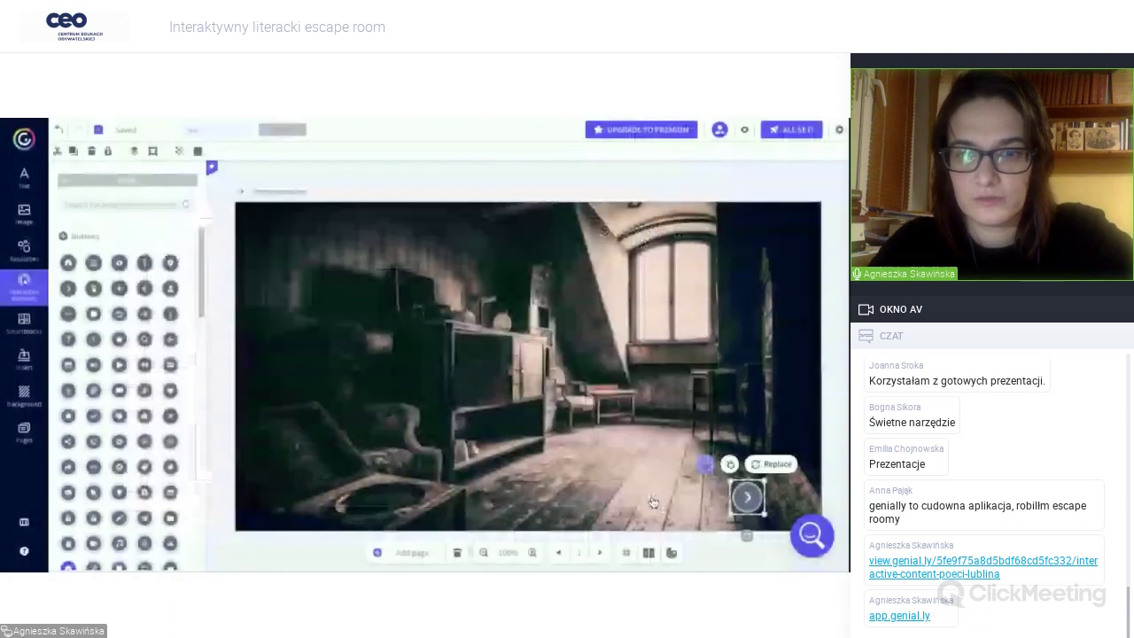
left_click(706, 466)
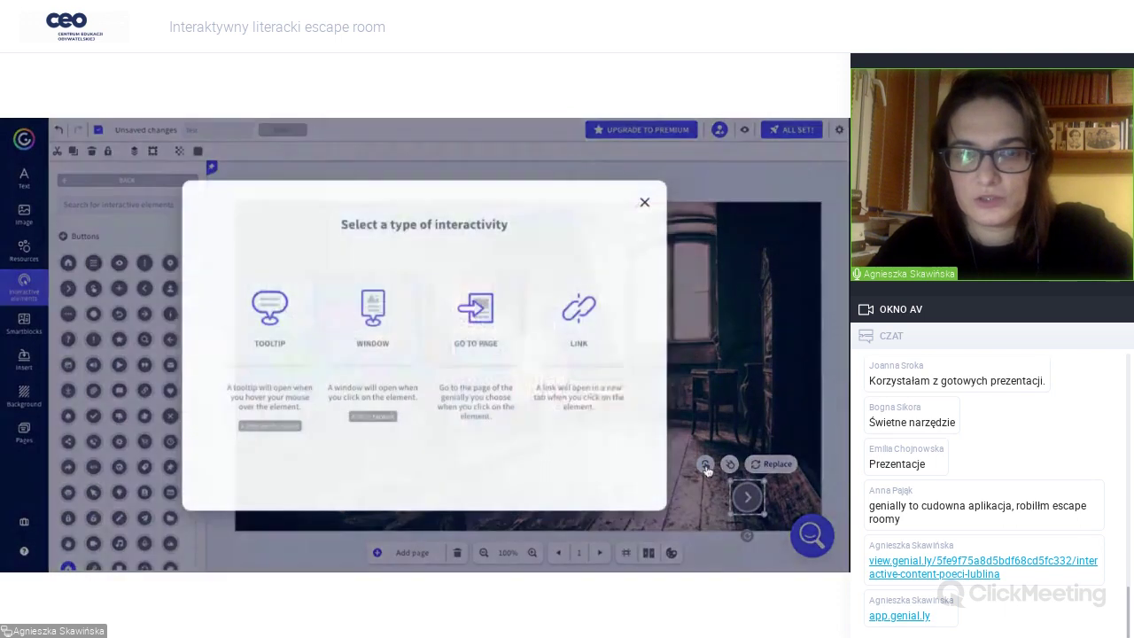
left_click(378, 324)
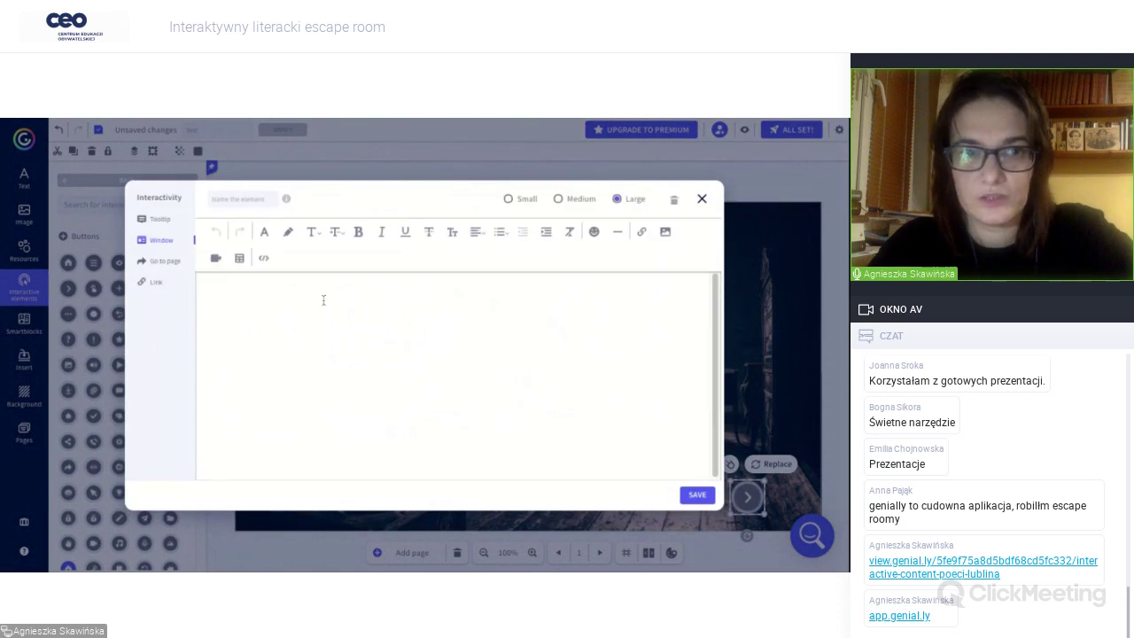
left_click(463, 307)
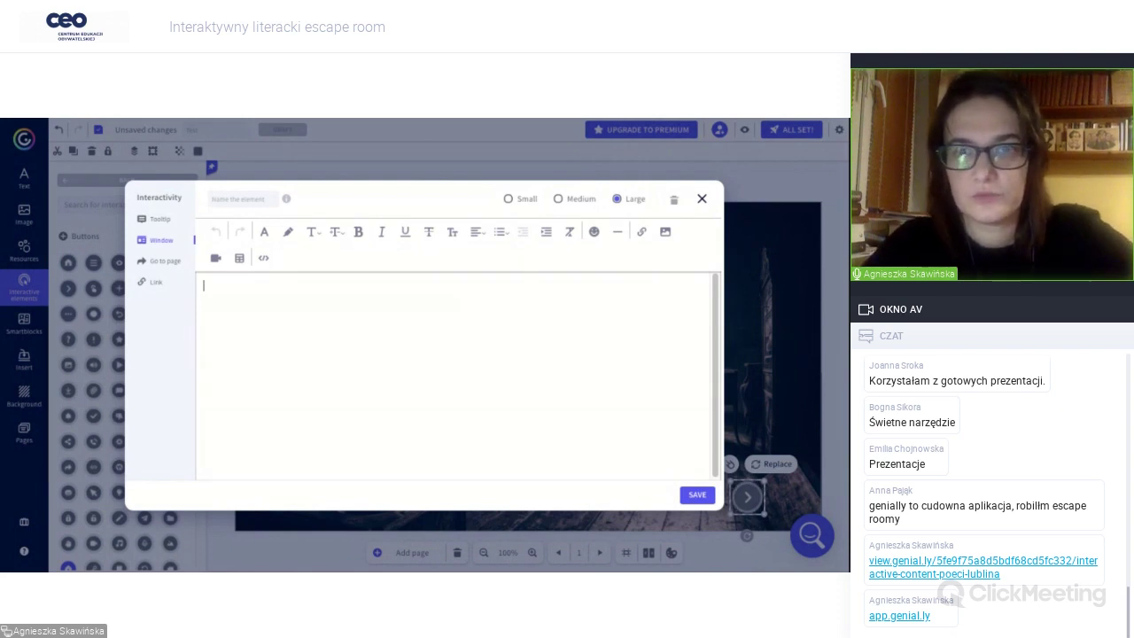
key("Escape")
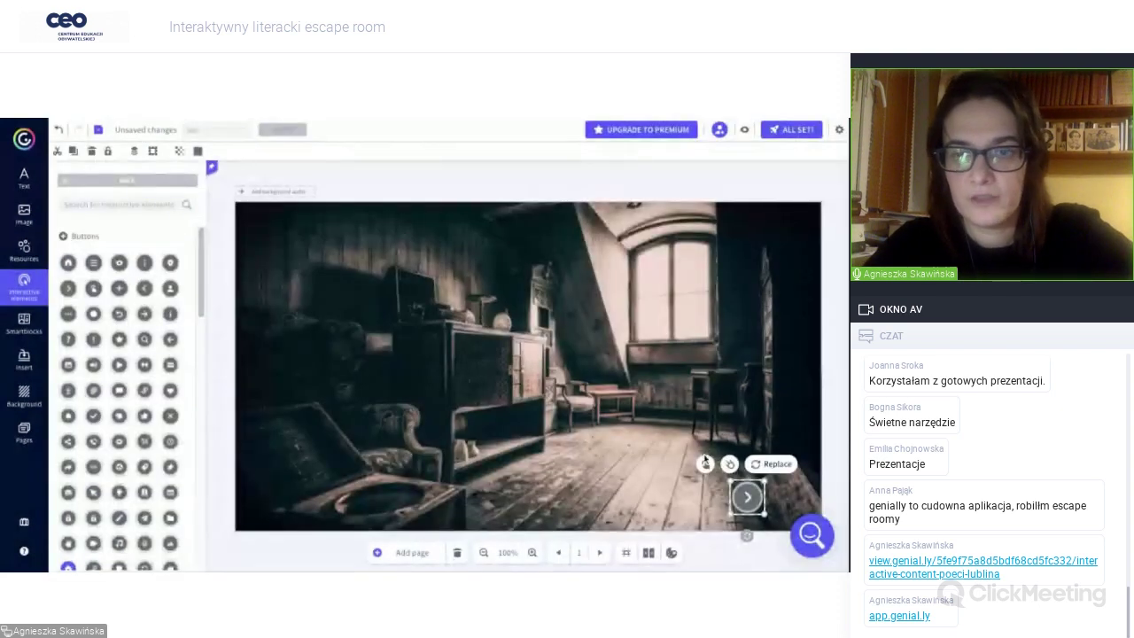
Give the arrow button a Go to page interactivity linked to the Index page and save it.
left_click(729, 463)
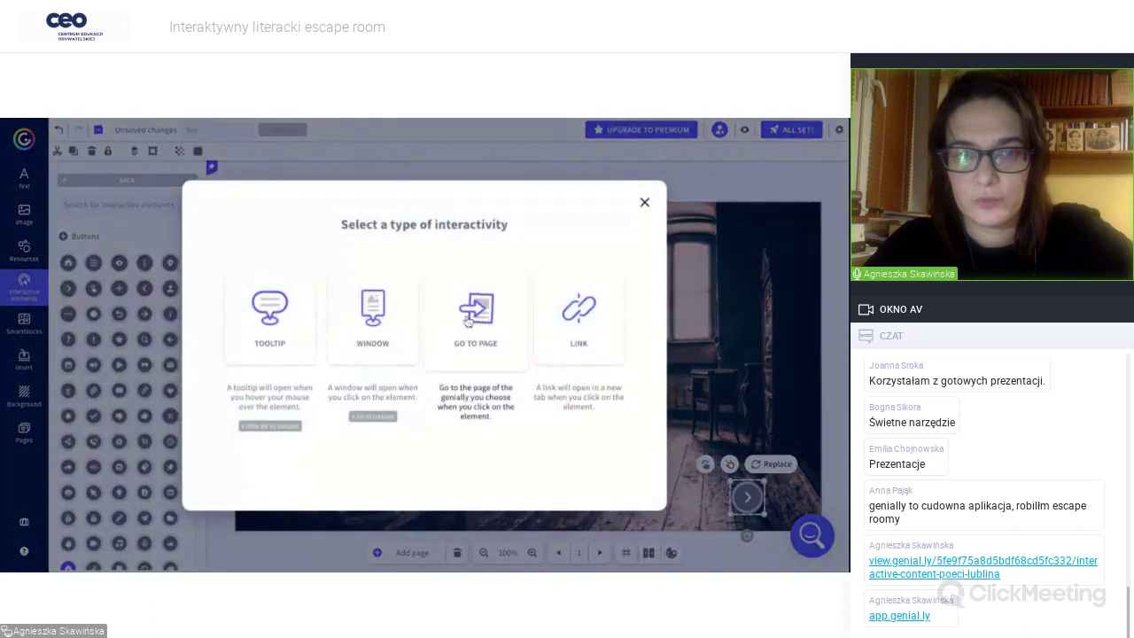
left_click(476, 317)
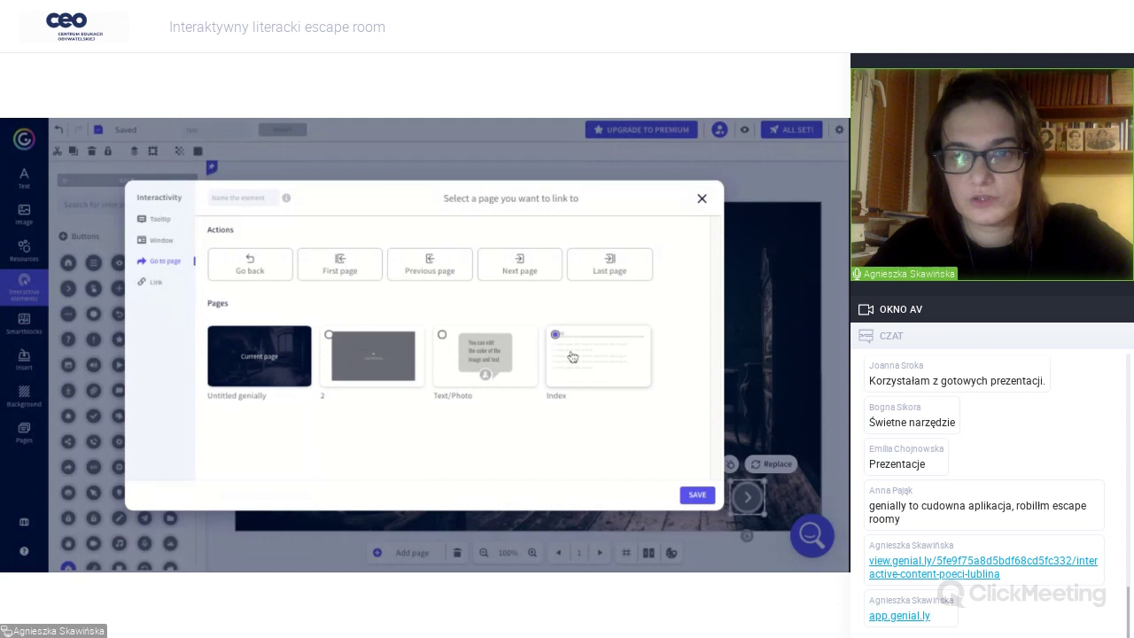
left_click(695, 495)
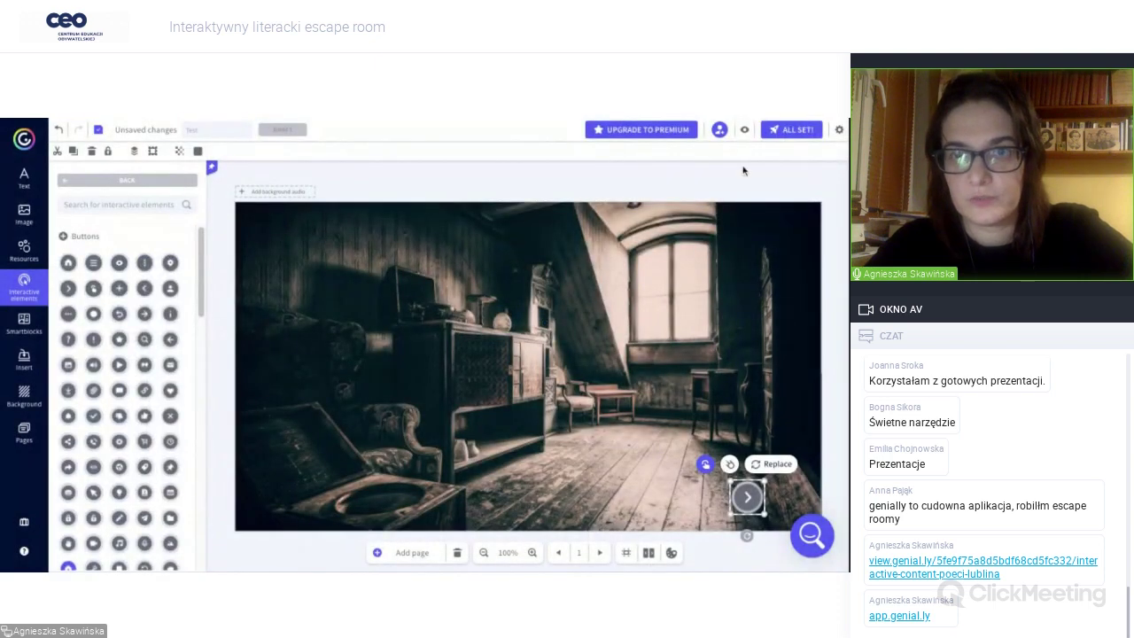
Preview the presentation, test the arrow button's page link, and return to editing.
left_click(744, 130)
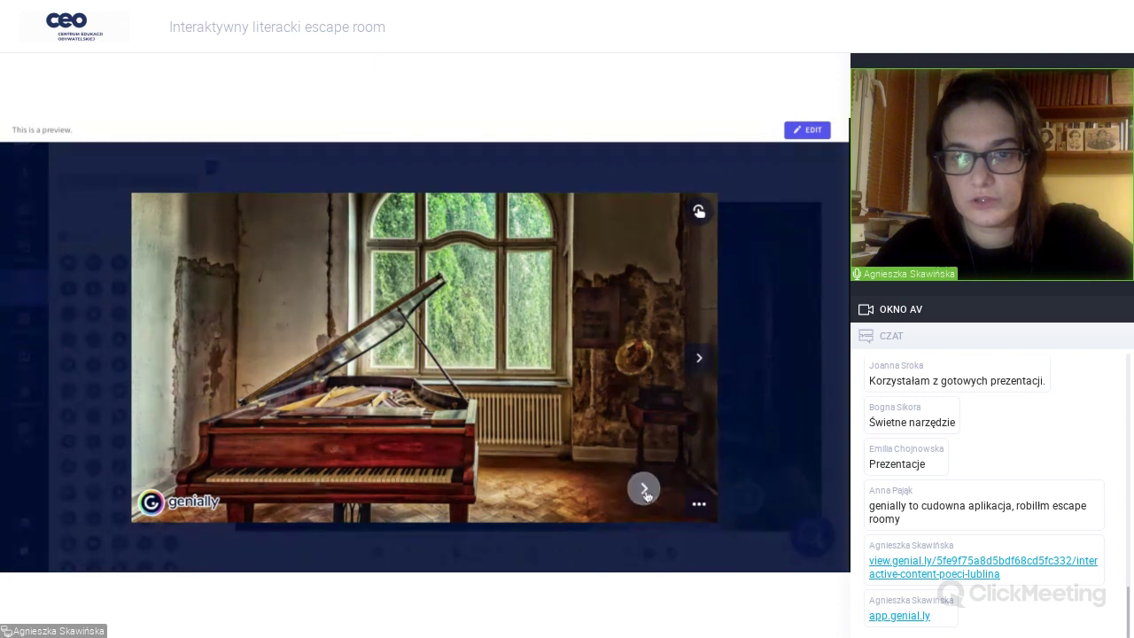
left_click(644, 490)
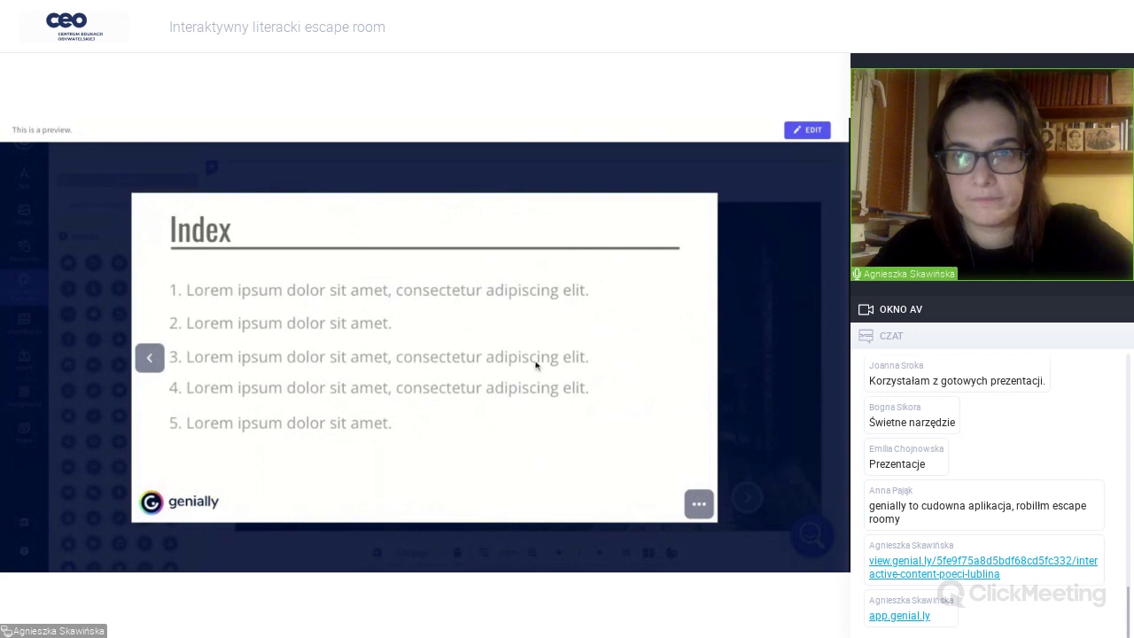
left_click(807, 129)
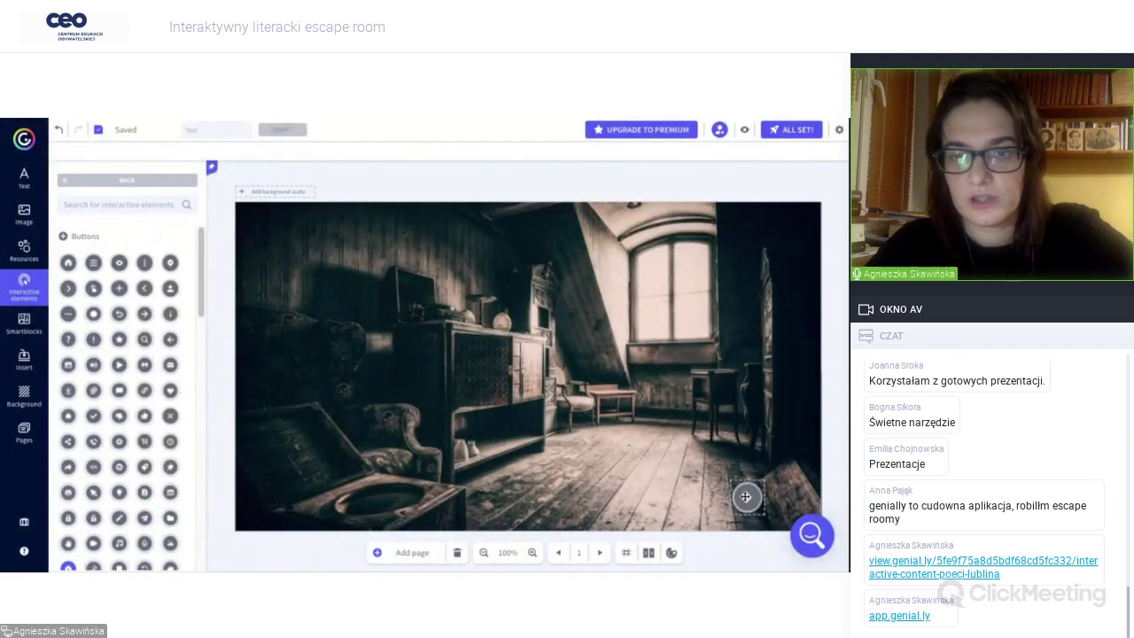
Nudge the arrow button slightly upward and try to save a Link interactivity for it with an empty URL.
left_click_drag(746, 497, 747, 489)
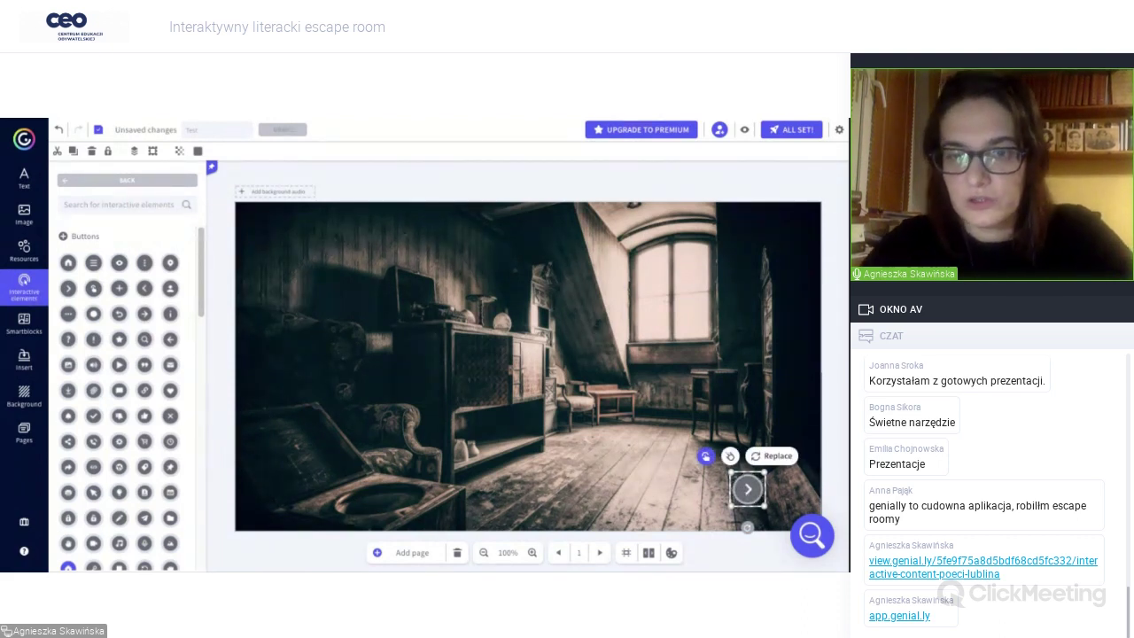
left_click(705, 492)
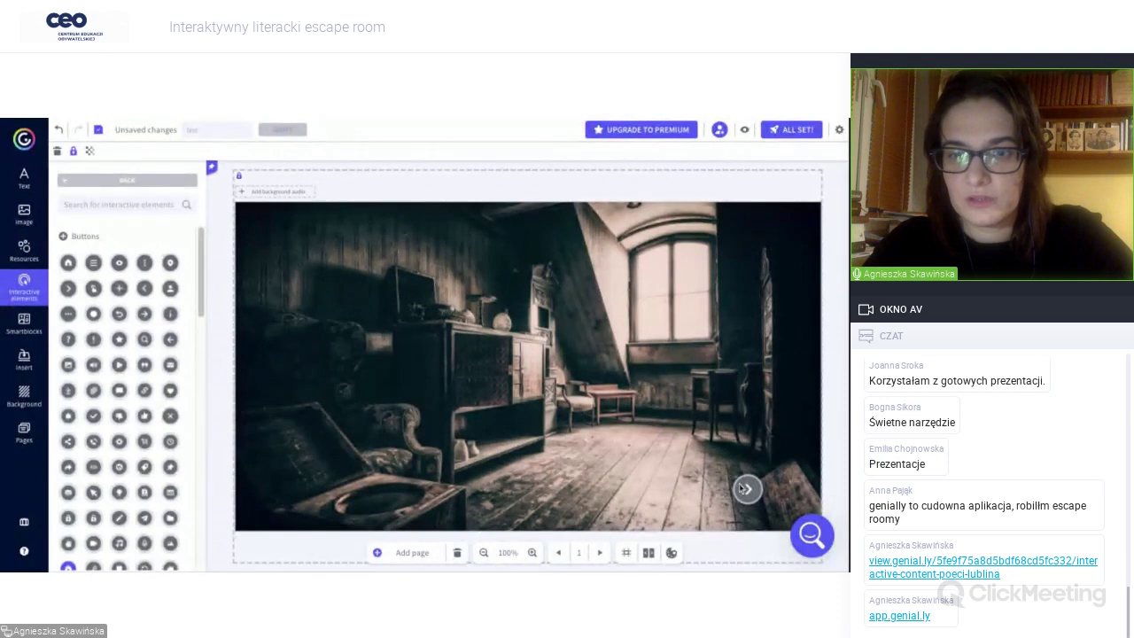
left_click(748, 488)
left_click(706, 456)
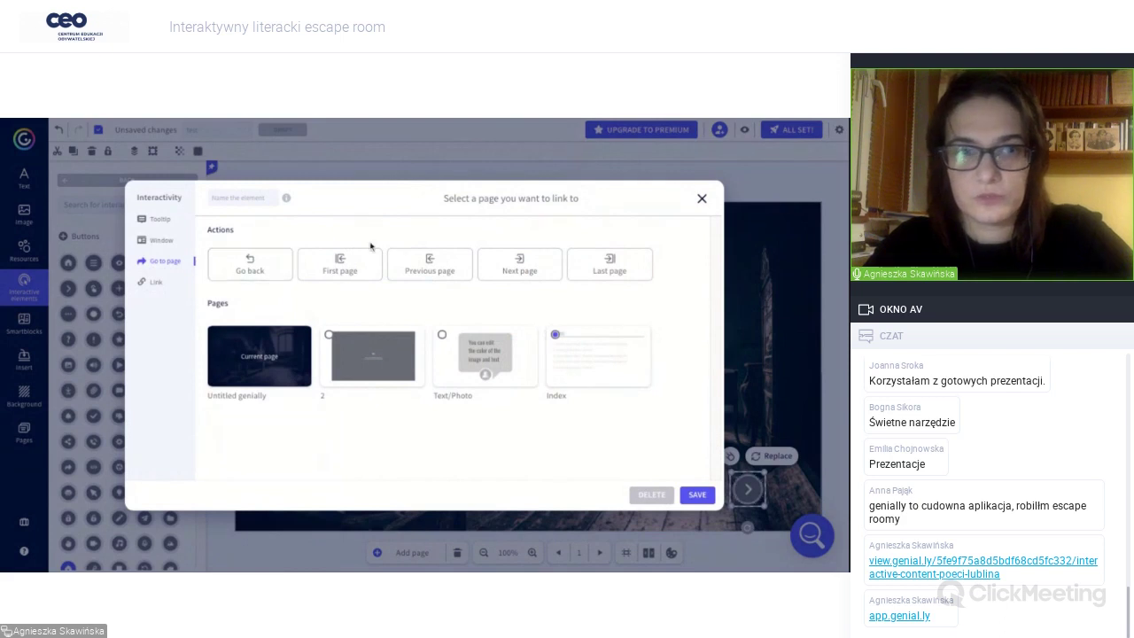
left_click(152, 283)
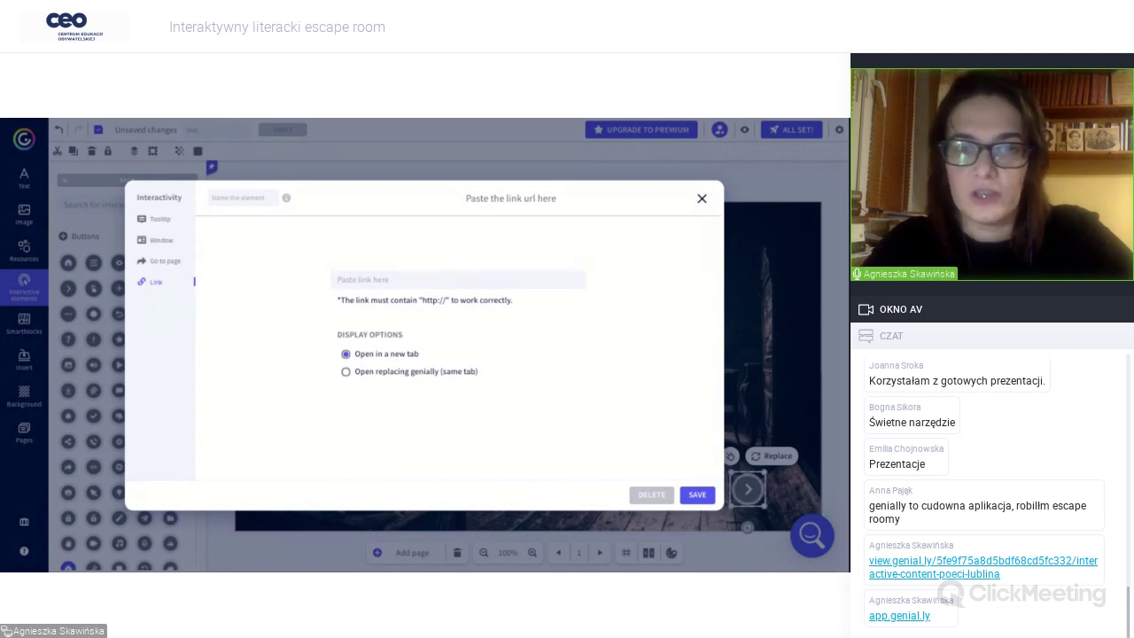
left_click(337, 280)
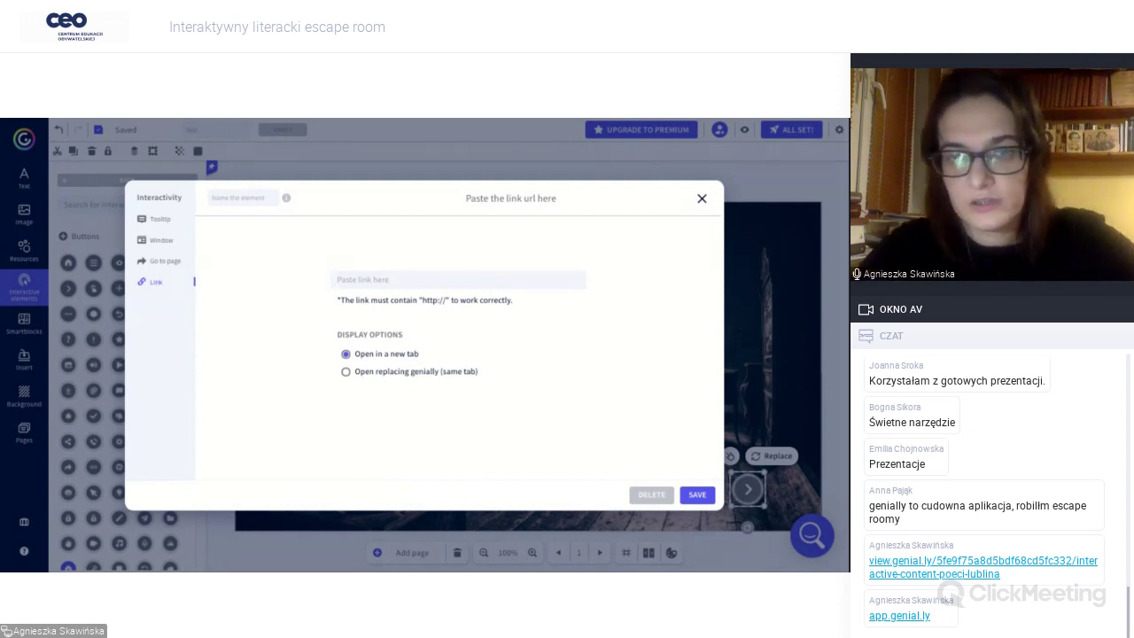
left_click(698, 495)
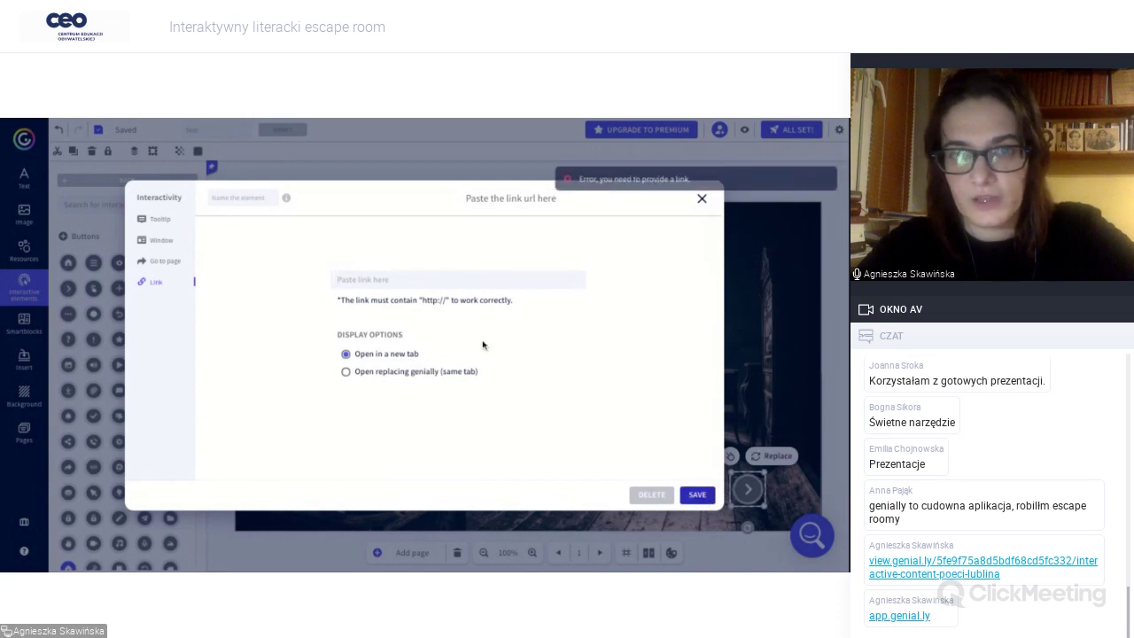
Switch the arrow button's interactivity back to Go to page with the Index page selected and save it.
left_click(163, 263)
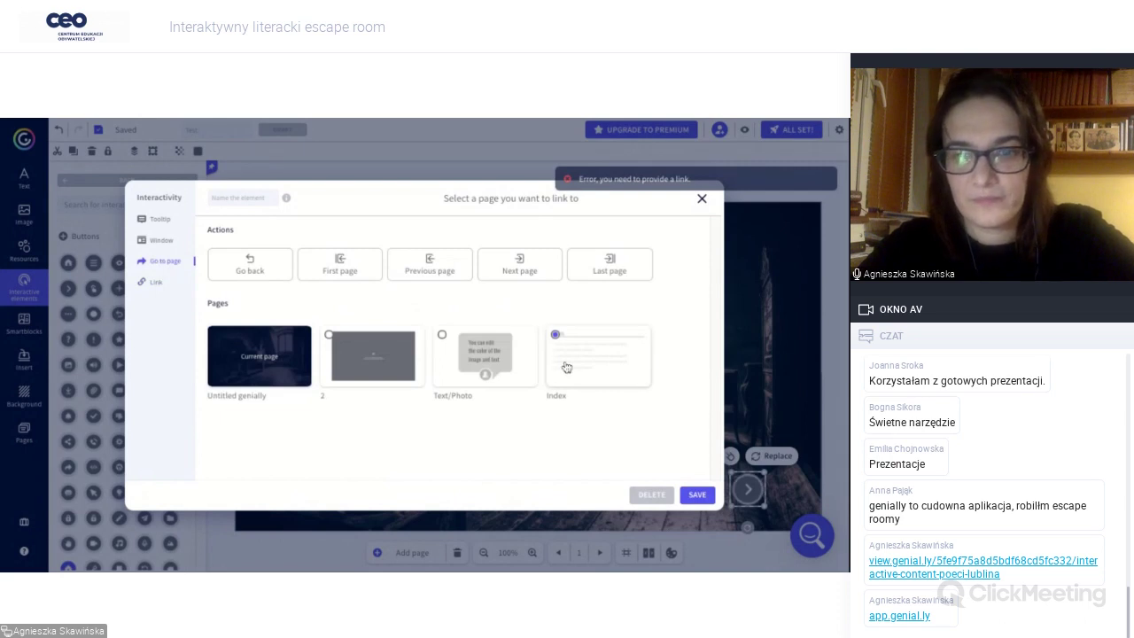
left_click(697, 495)
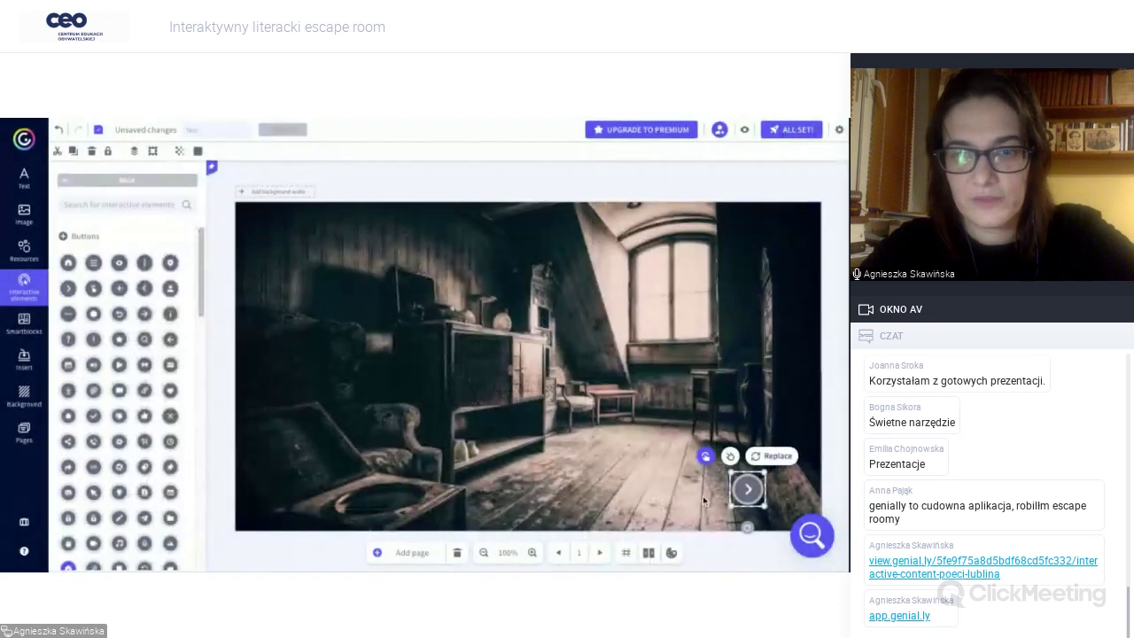
left_click(487, 405)
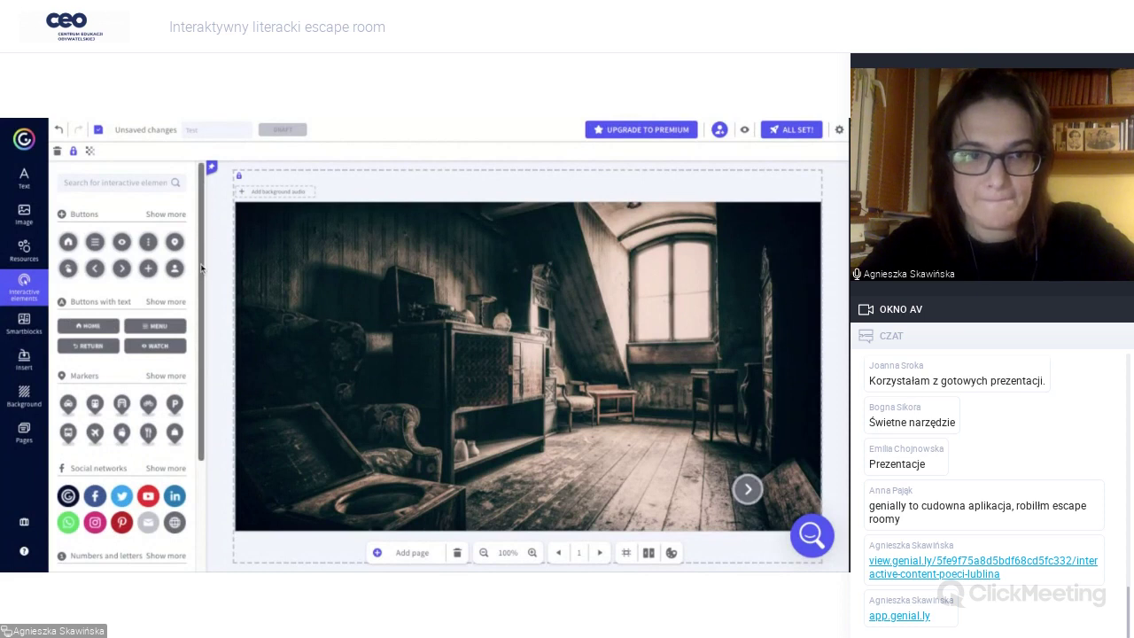
Add an invisible area to the page, move it onto the cabinet top and shrink it to cover the round vase.
scroll(202, 269, "down", 3)
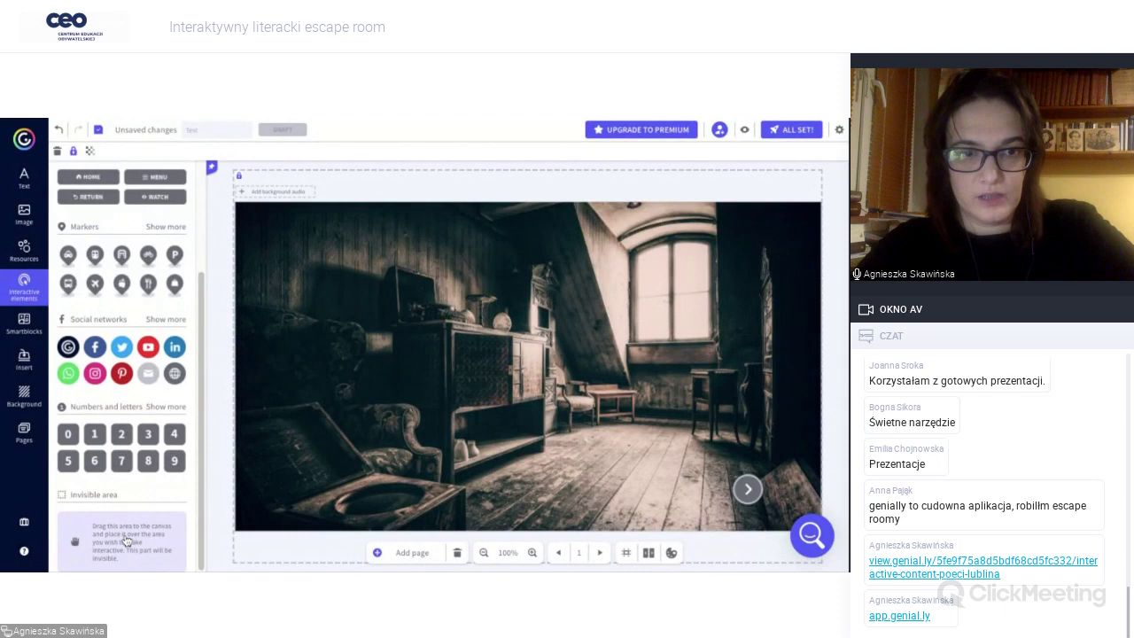
left_click(127, 540)
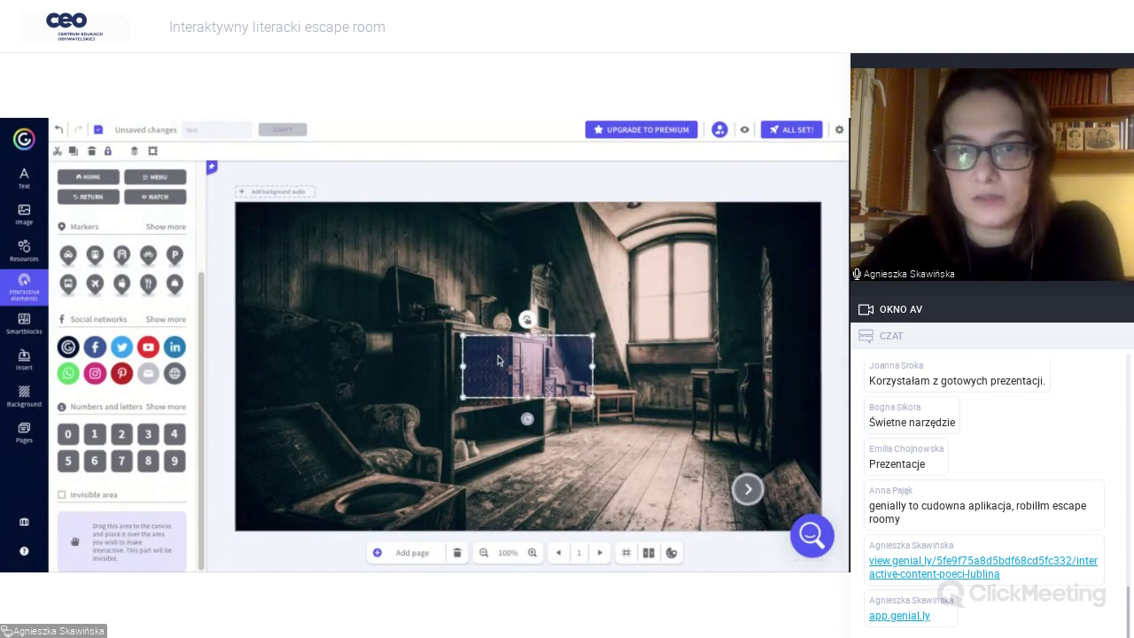
left_click_drag(497, 360, 560, 396)
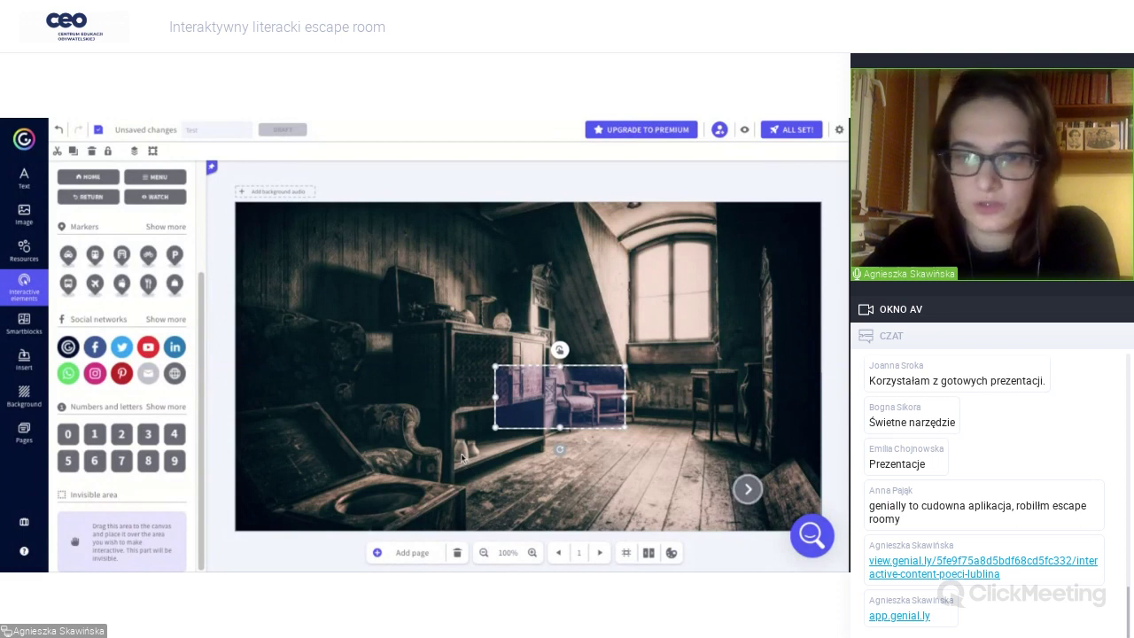
left_click_drag(540, 398, 573, 334)
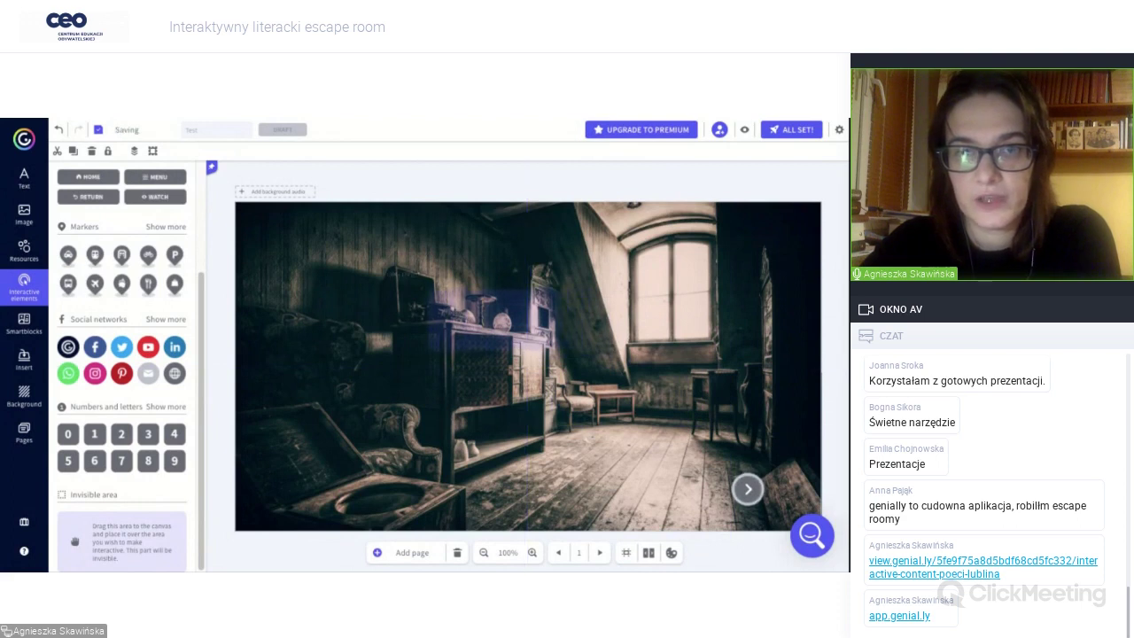
left_click_drag(573, 334, 599, 339)
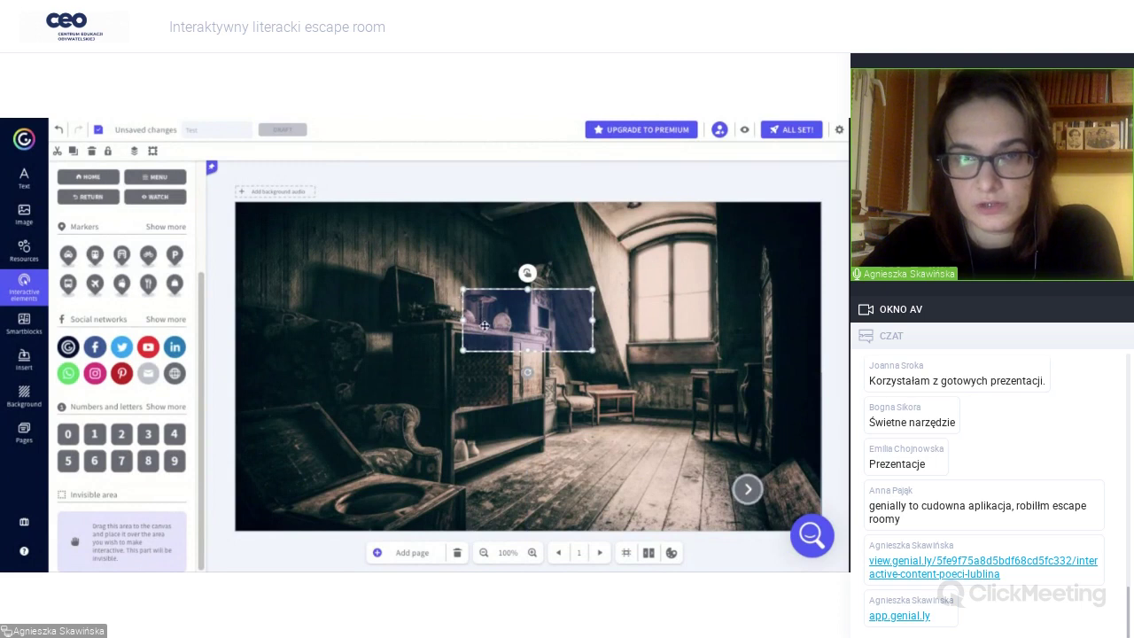
left_click_drag(502, 326, 499, 326)
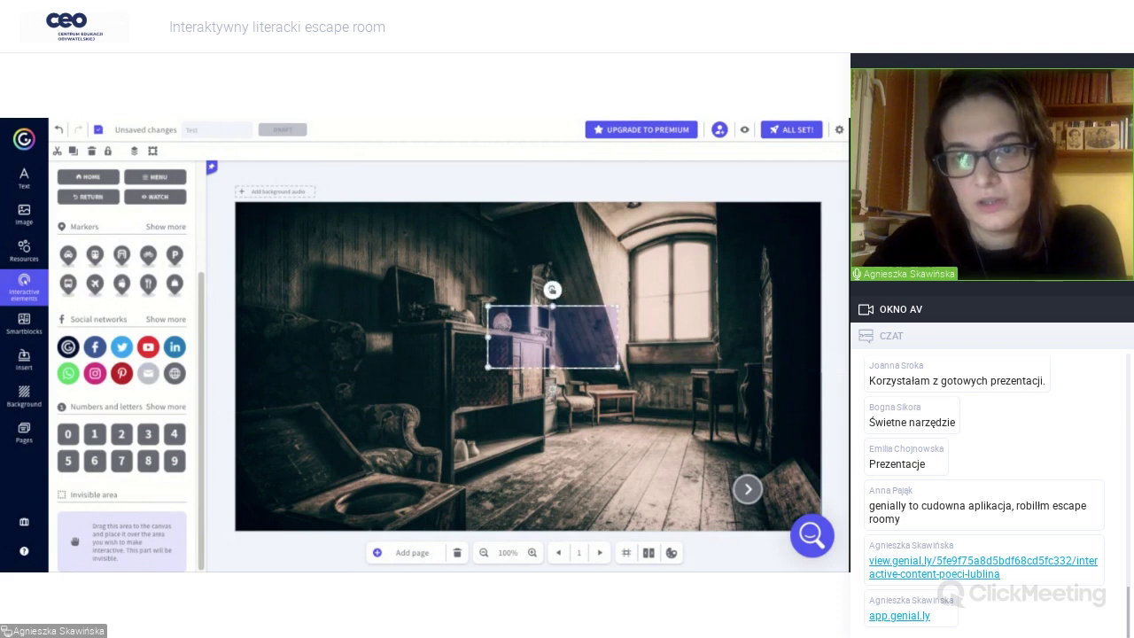
left_click_drag(618, 367, 505, 336)
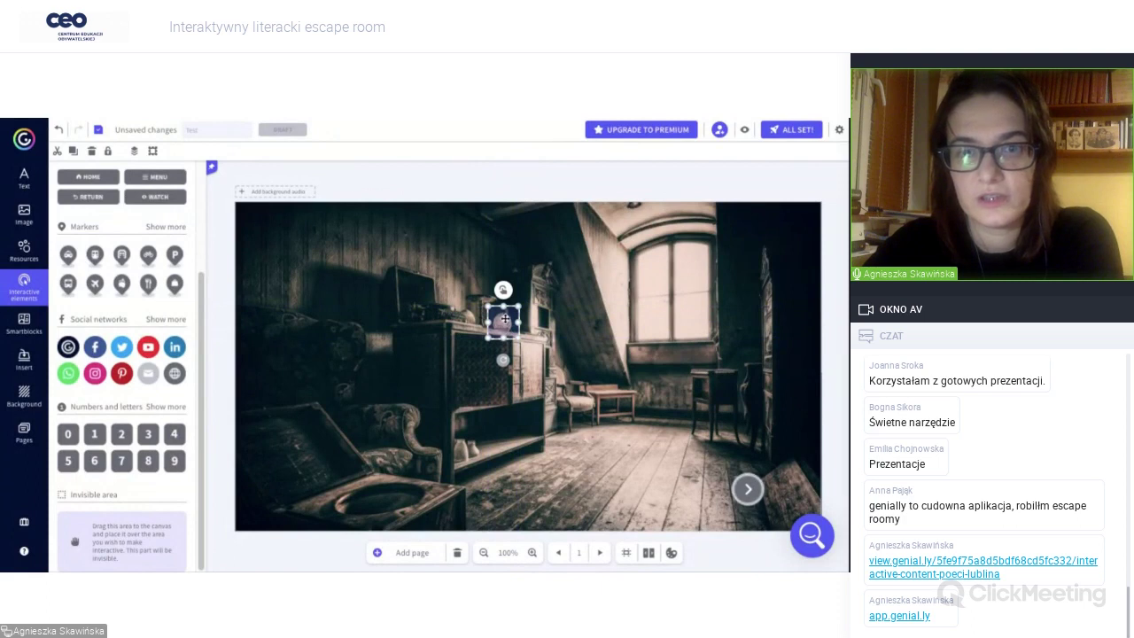
left_click_drag(503, 336, 504, 334)
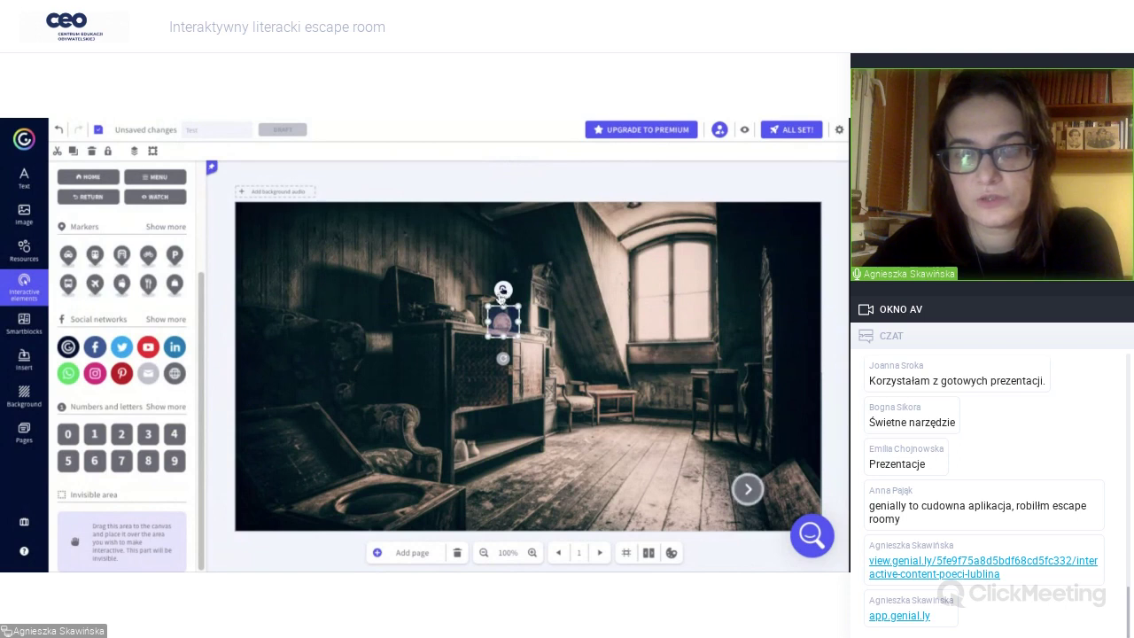
Give the invisible area over the vase a Go to page interactivity linked to page 2 and save it.
left_click(501, 293)
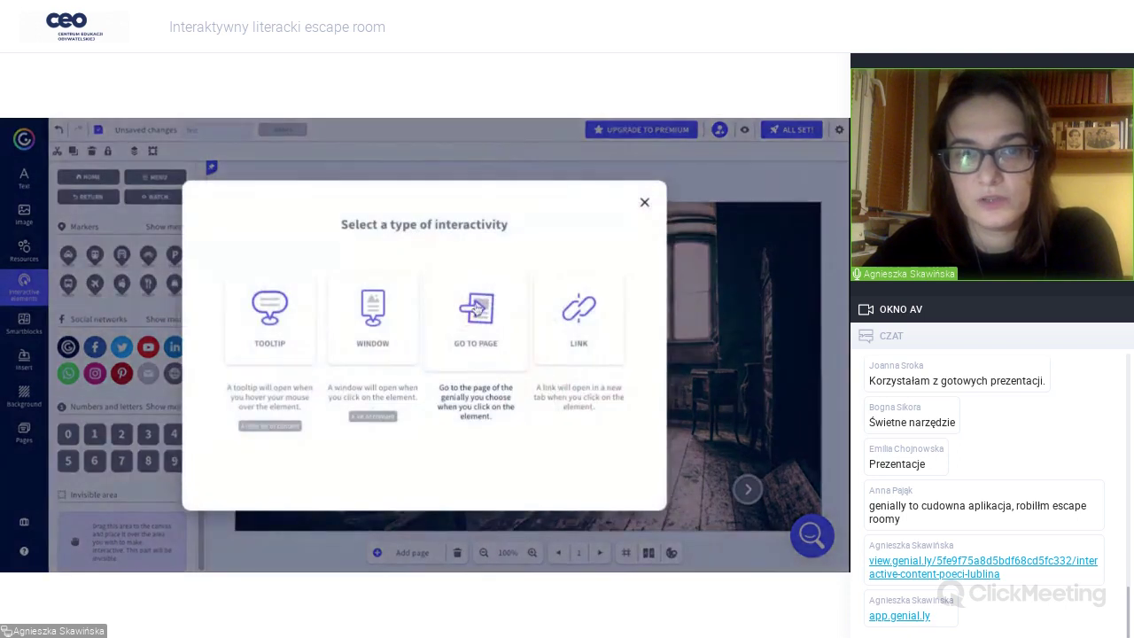
left_click(477, 310)
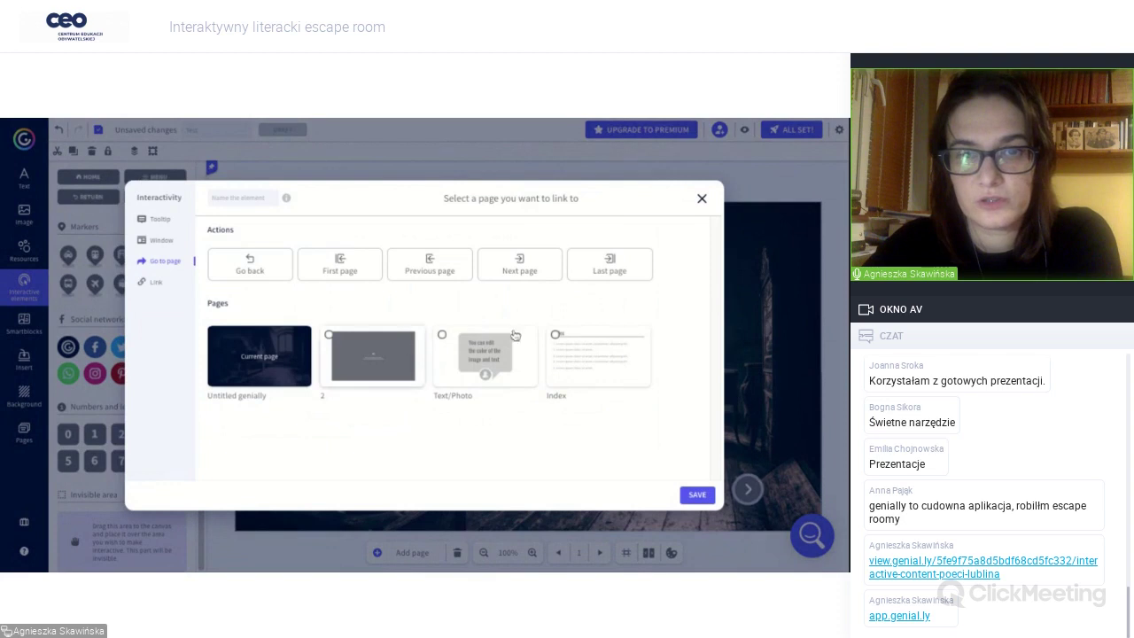
left_click(387, 372)
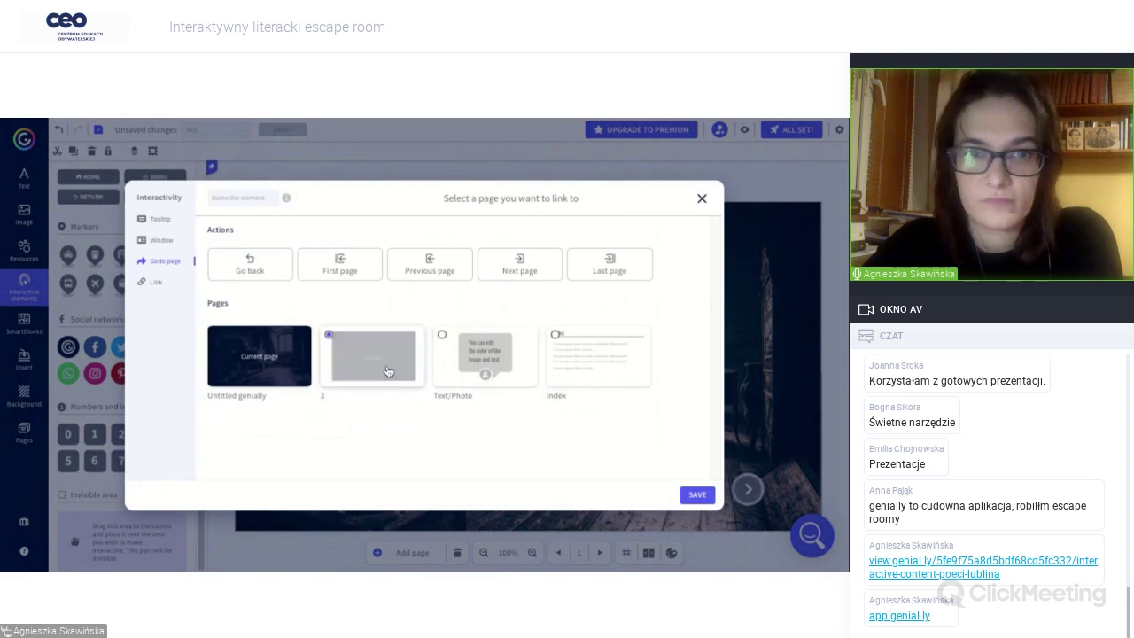
left_click(693, 492)
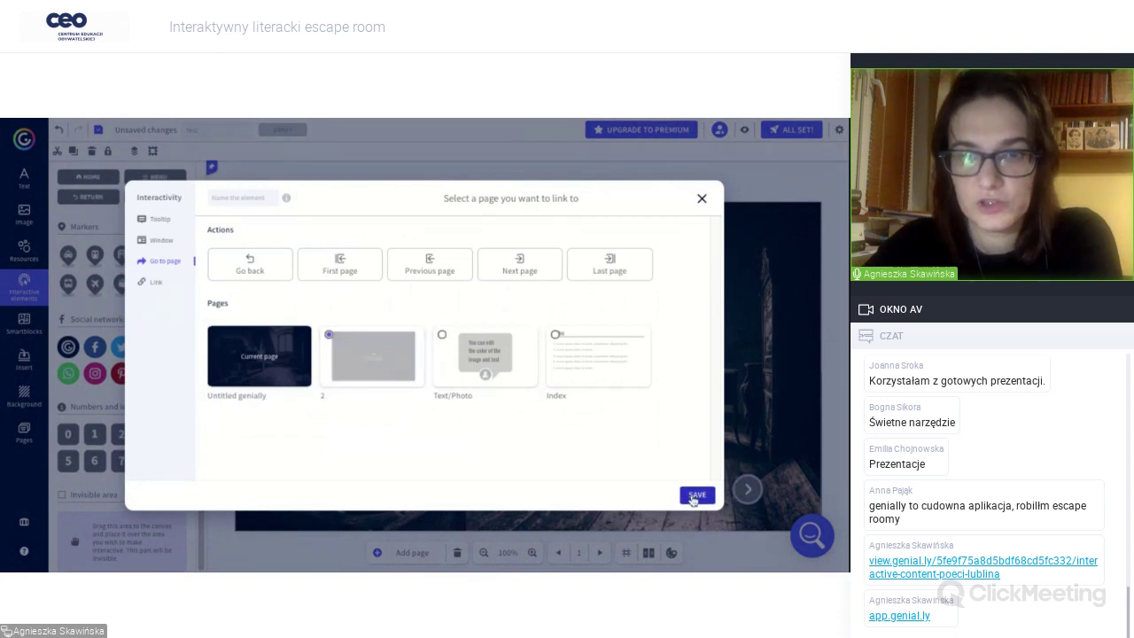
left_click(520, 394)
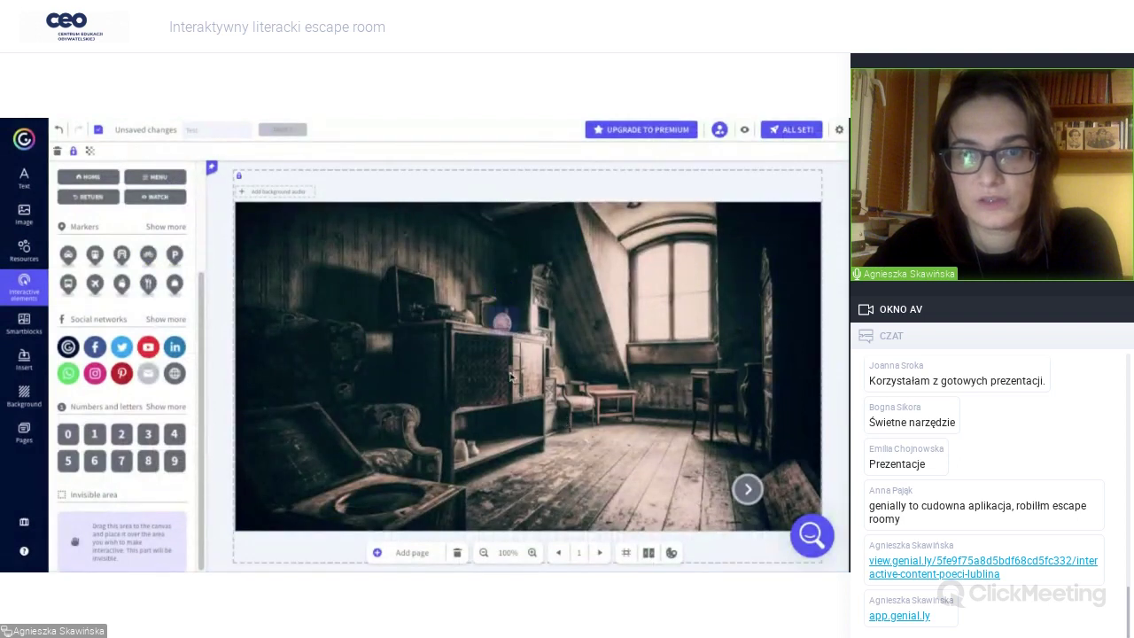
Preview the presentation, test the arrow button's link and page navigation, check the first page again, and return to editing.
left_click(504, 321)
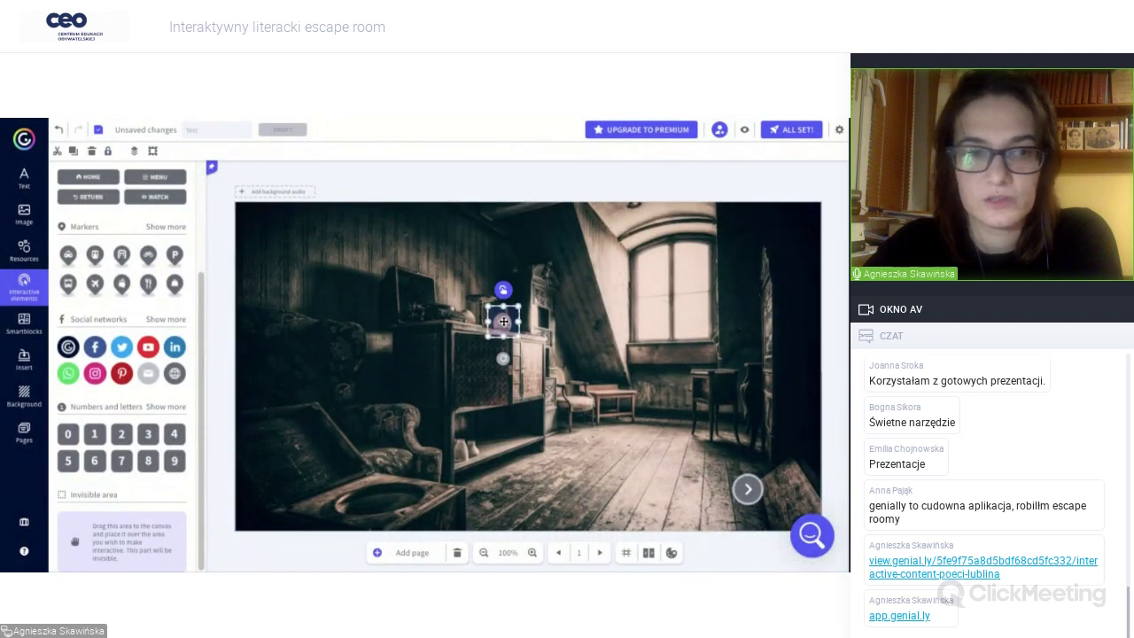
left_click(743, 131)
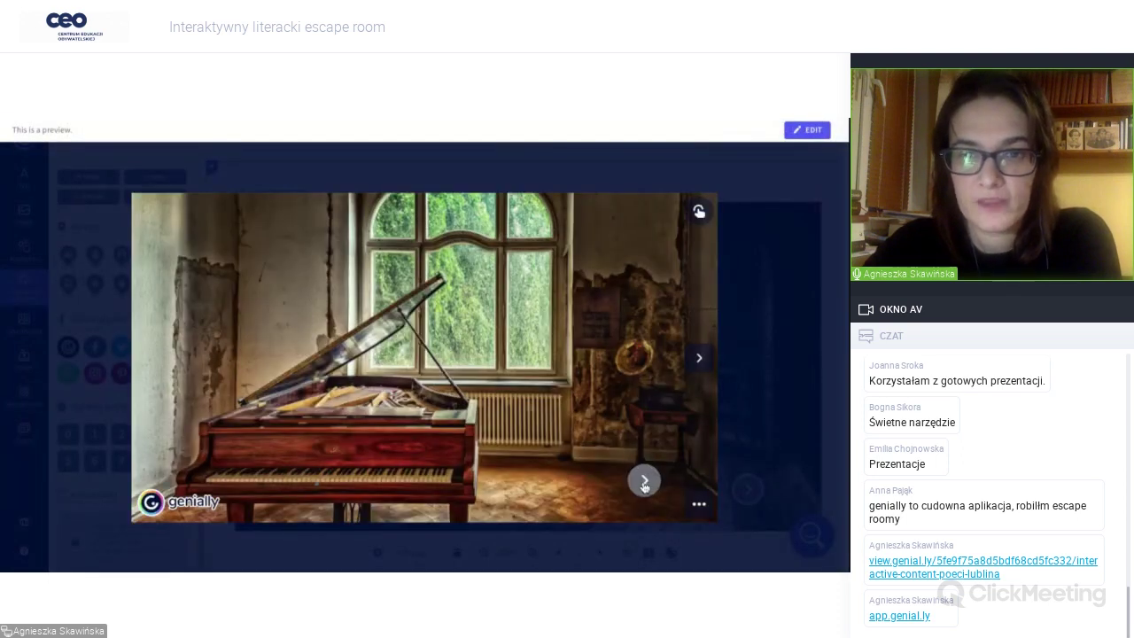
left_click(641, 480)
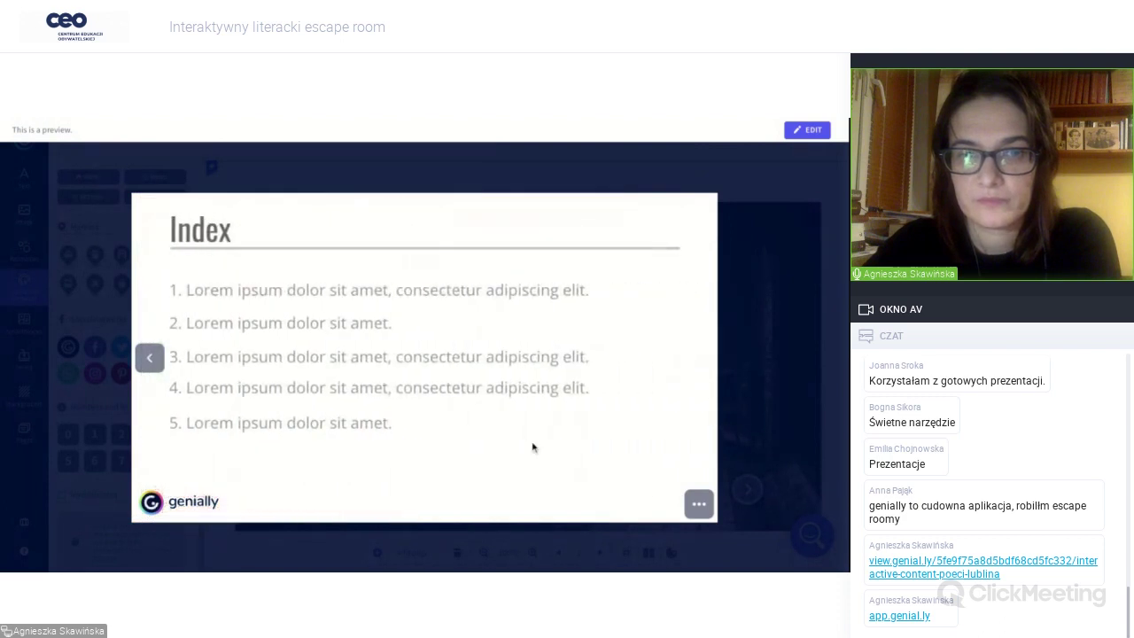
left_click(150, 358)
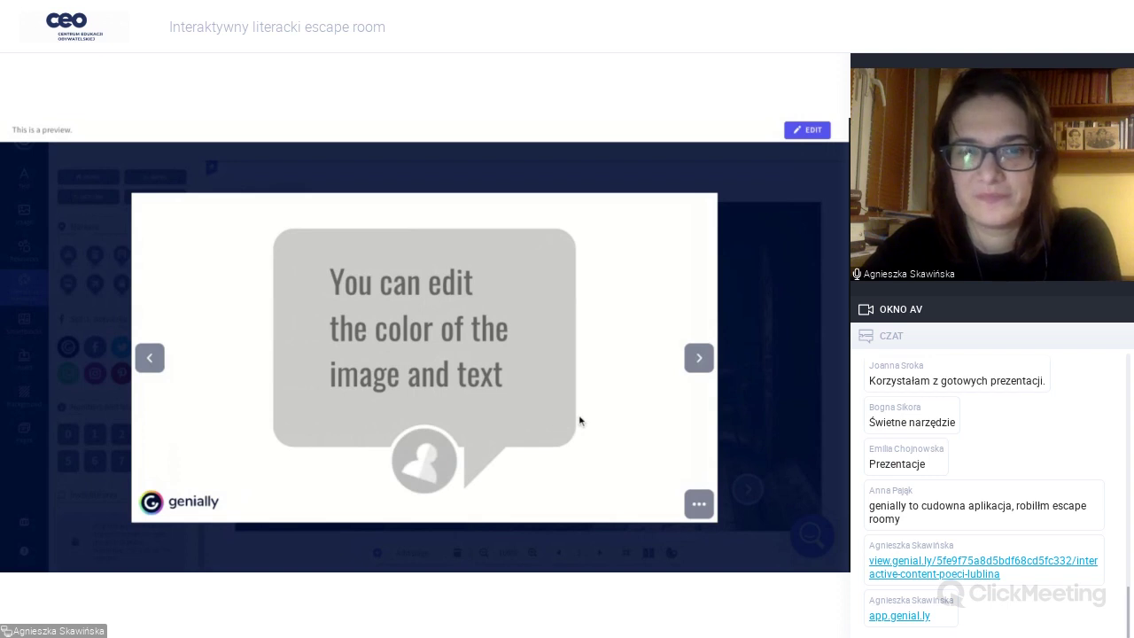
key("Escape")
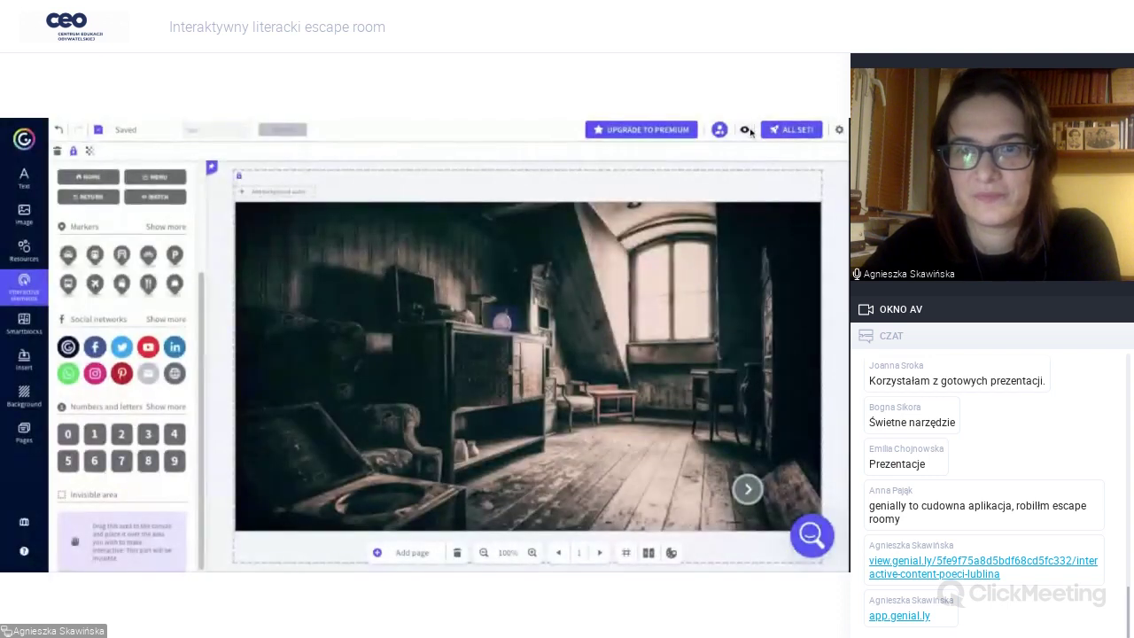
left_click(746, 132)
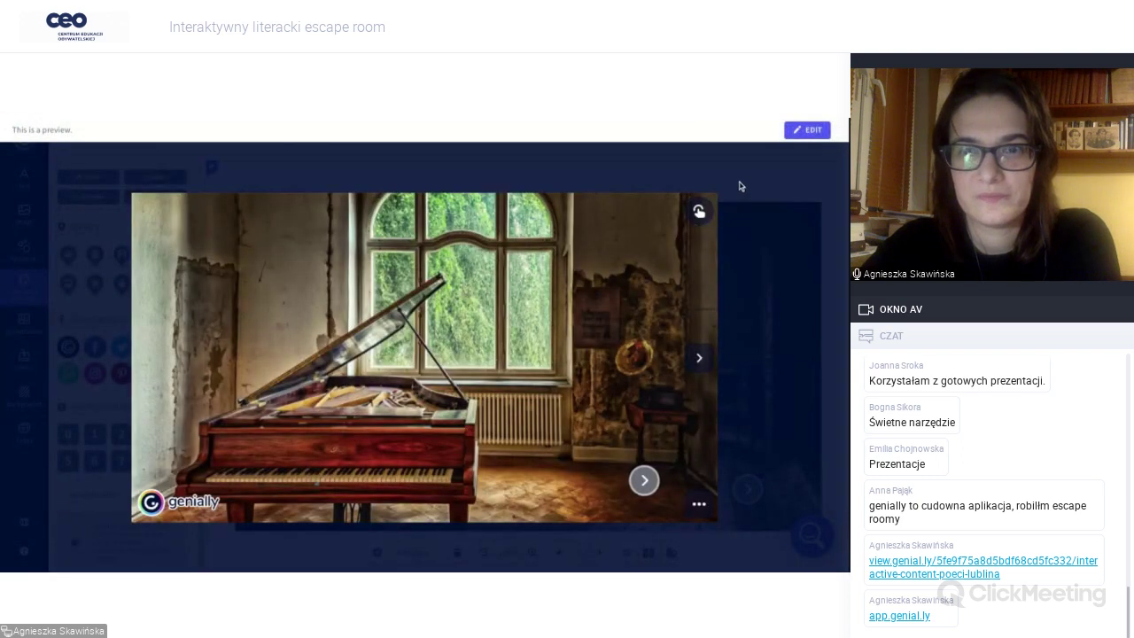
left_click(802, 135)
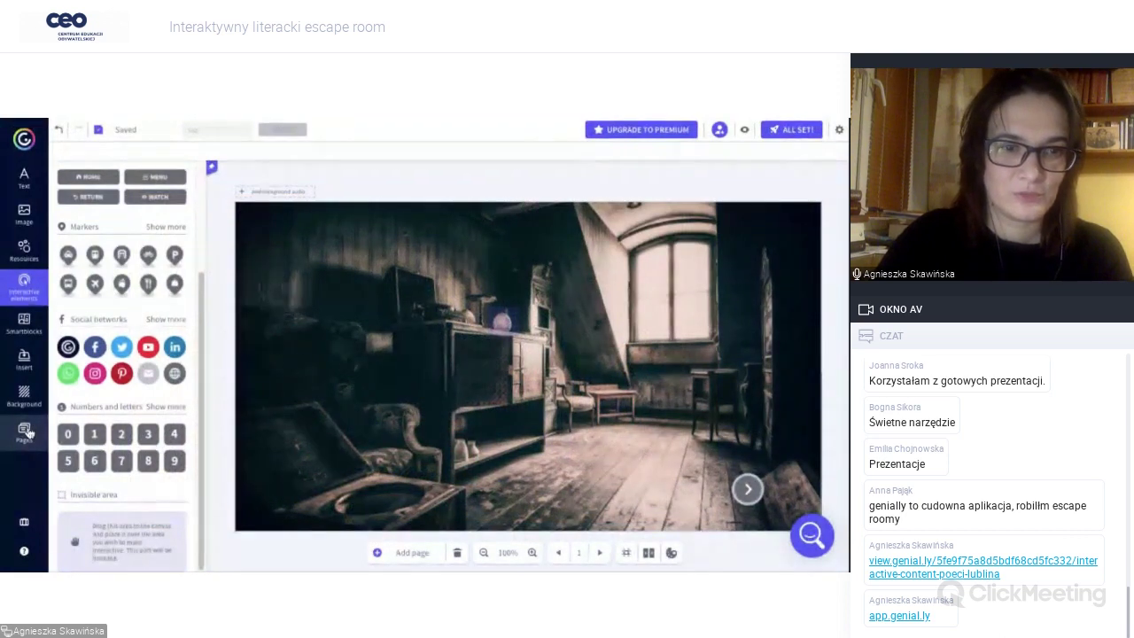
Select the first page in the page list and delete its current canvas background.
left_click(22, 434)
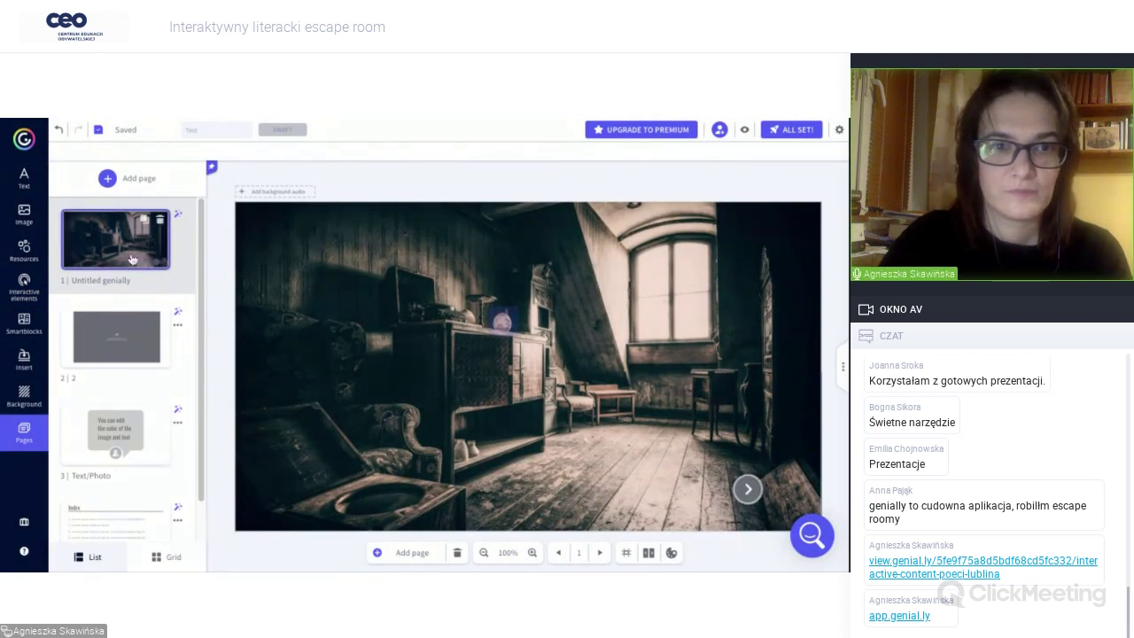
left_click(310, 319)
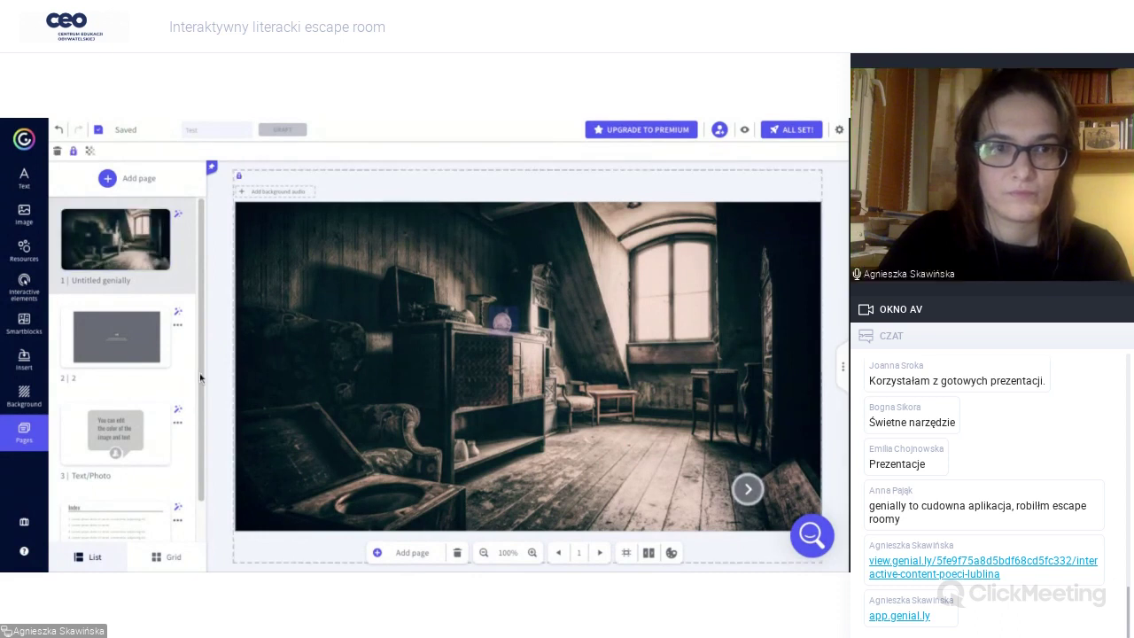
left_click(158, 223)
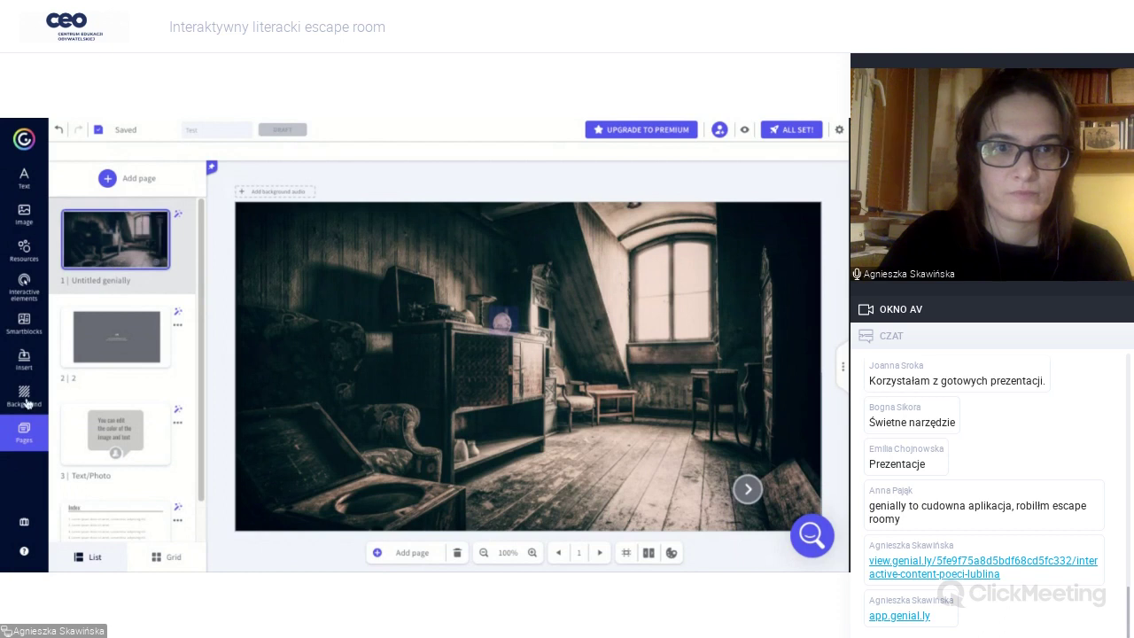
left_click(24, 396)
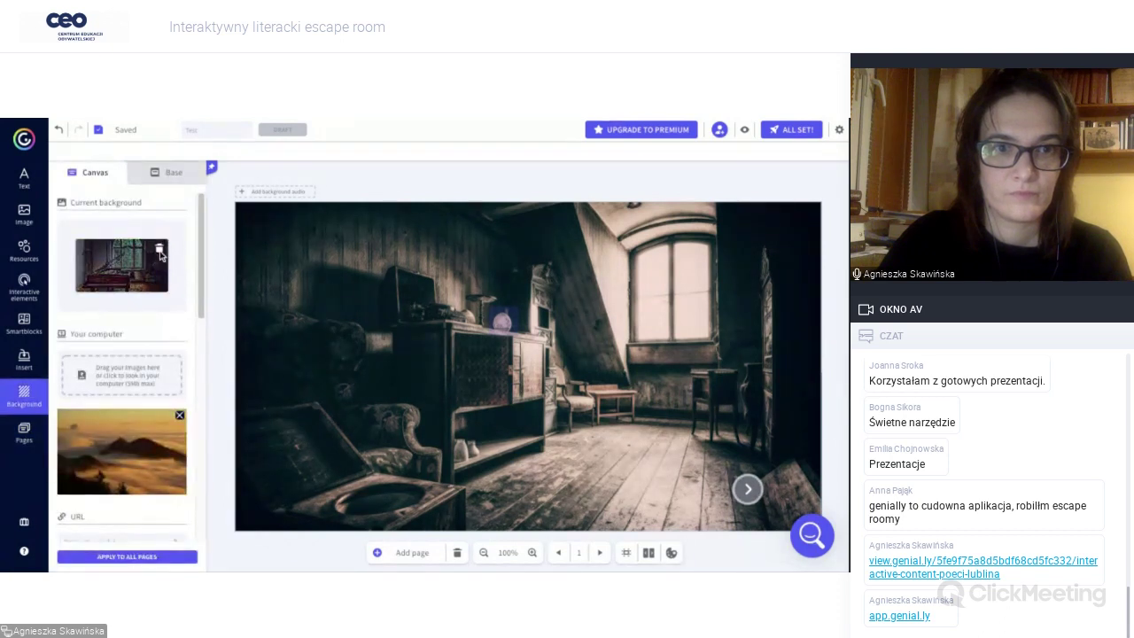
left_click(159, 251)
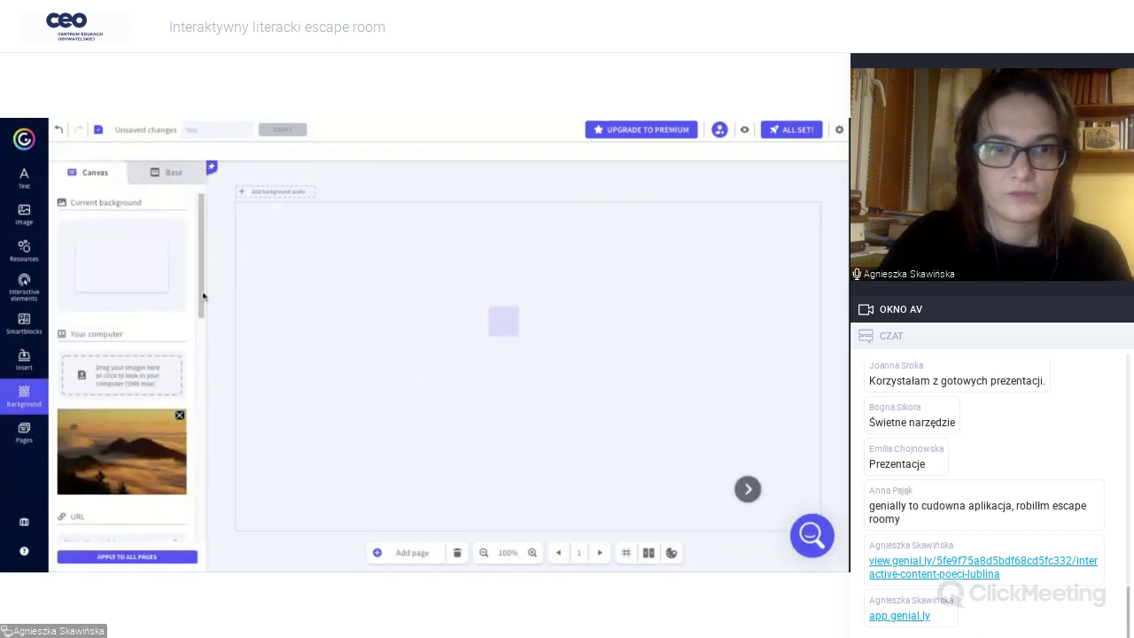
Search the Pixabay canvas backgrounds for "old room".
scroll(202, 268, "down", 1)
scroll(202, 269, "down", 10)
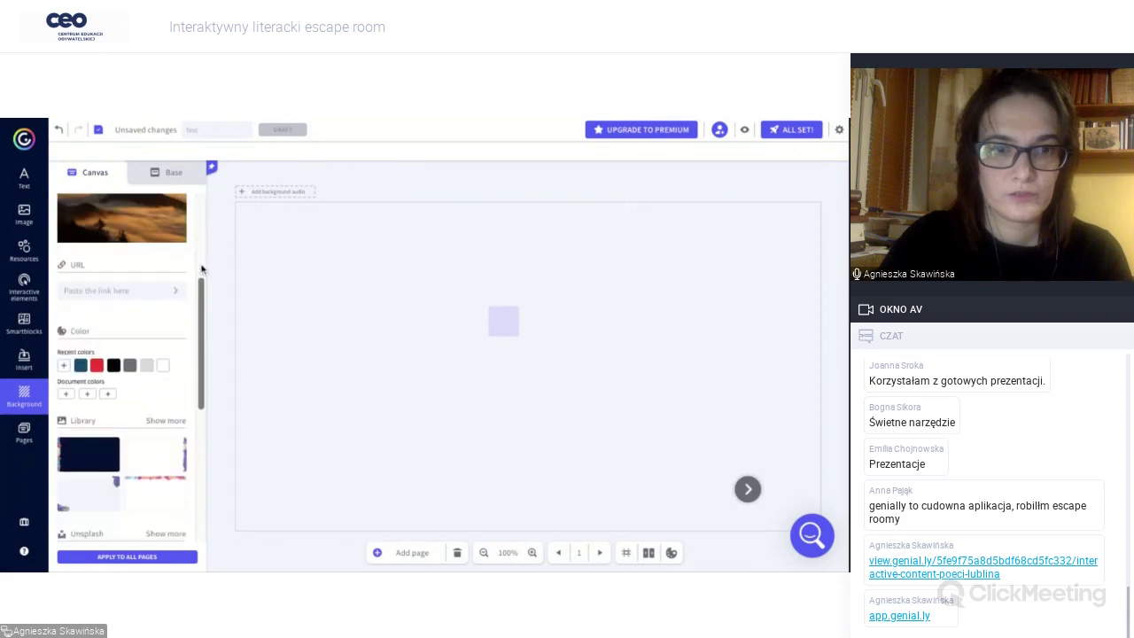
scroll(124, 367, "up", 2)
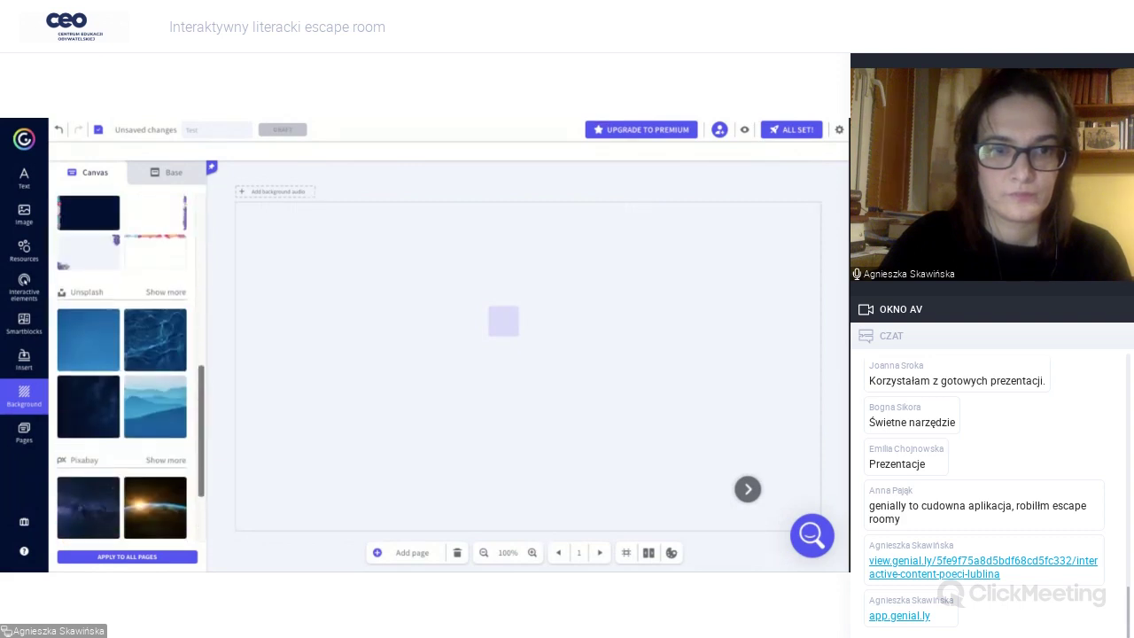
scroll(124, 368, "down", 2)
scroll(165, 335, "up", 1)
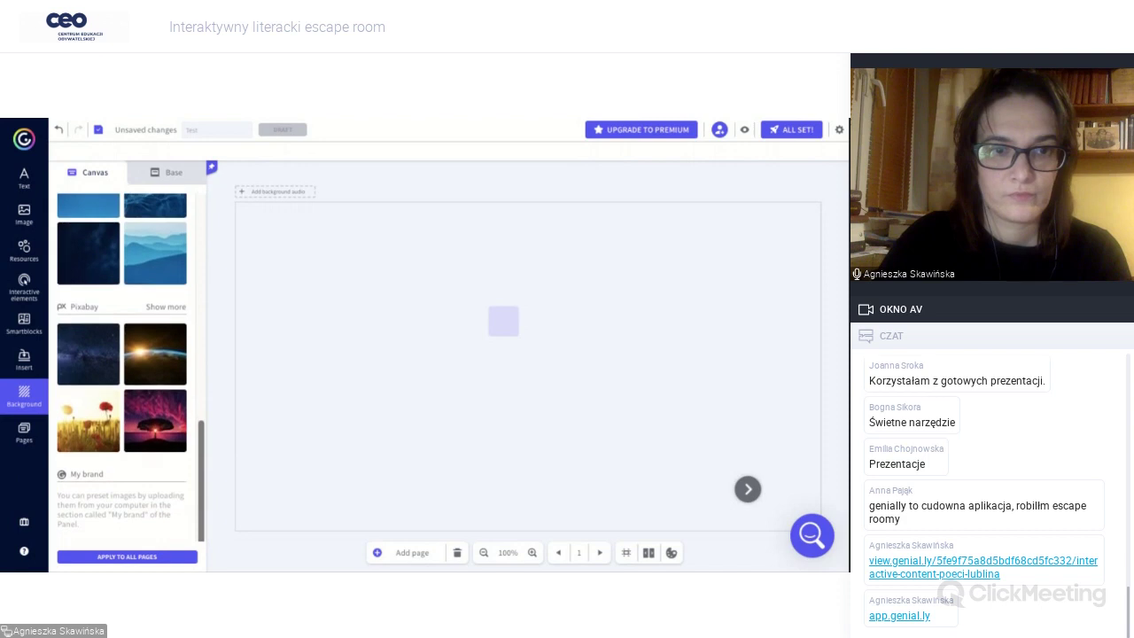
left_click(165, 334)
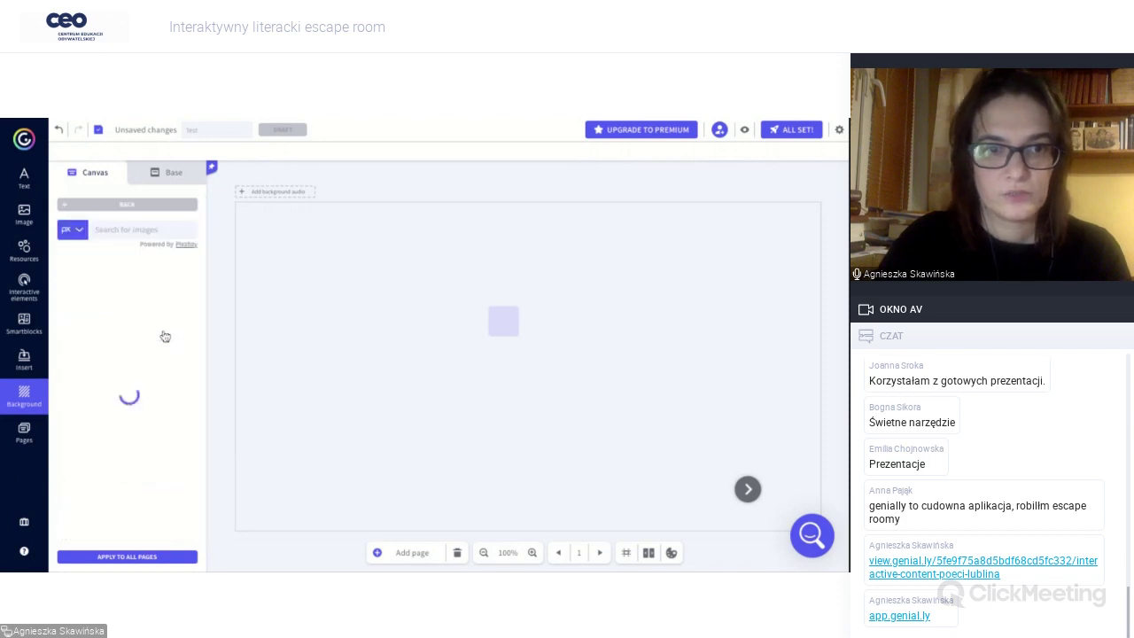
left_click(120, 232)
type("eld r")
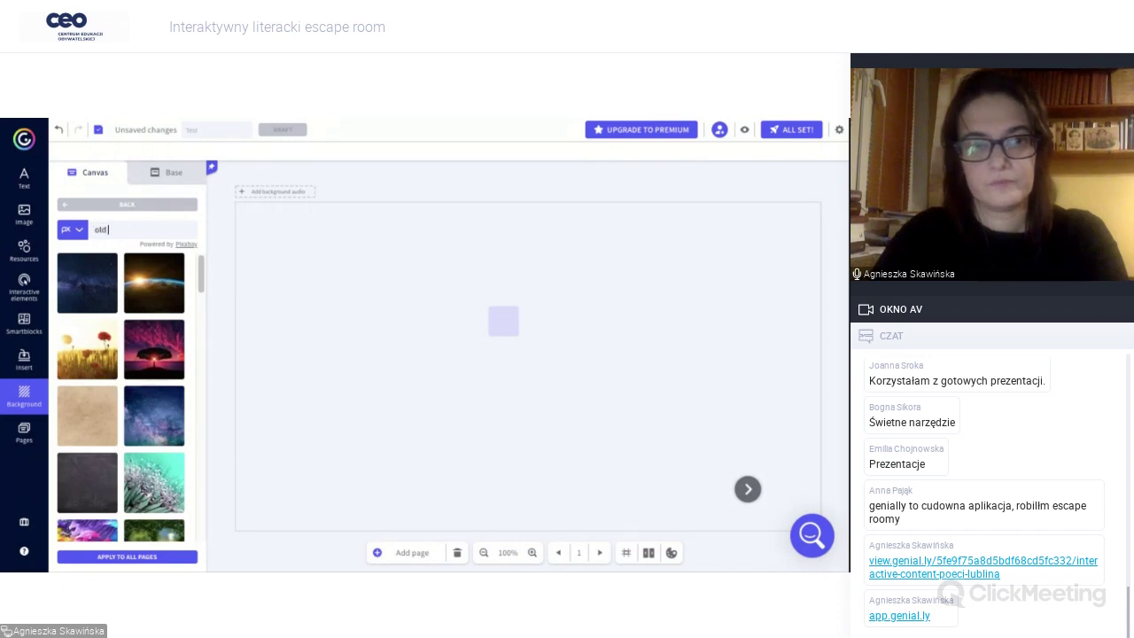
type("om")
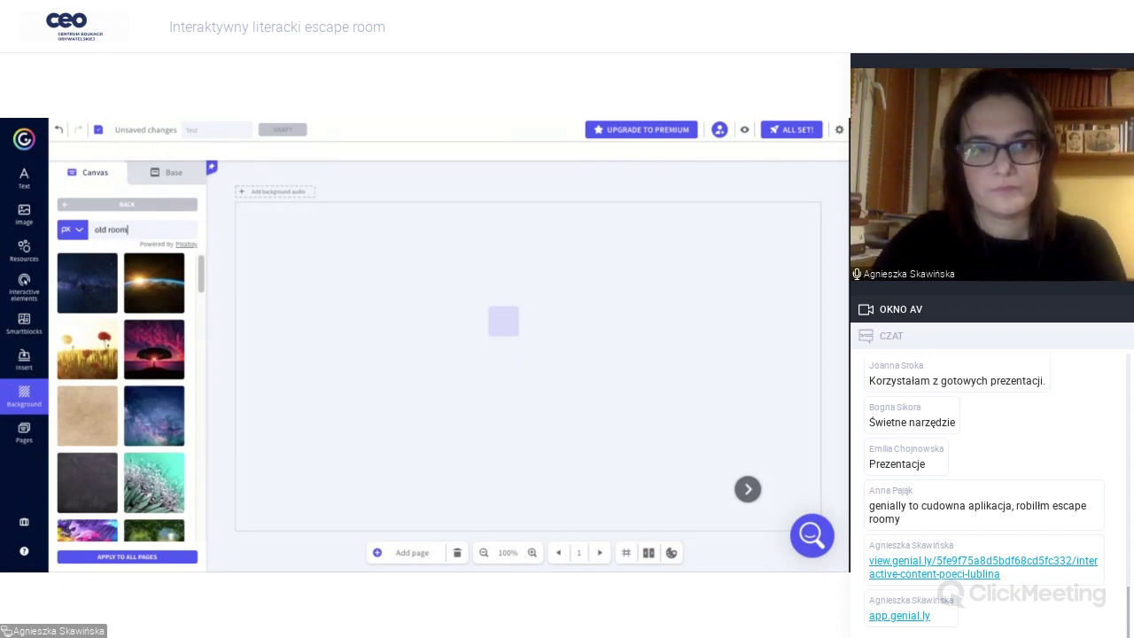
key("Return")
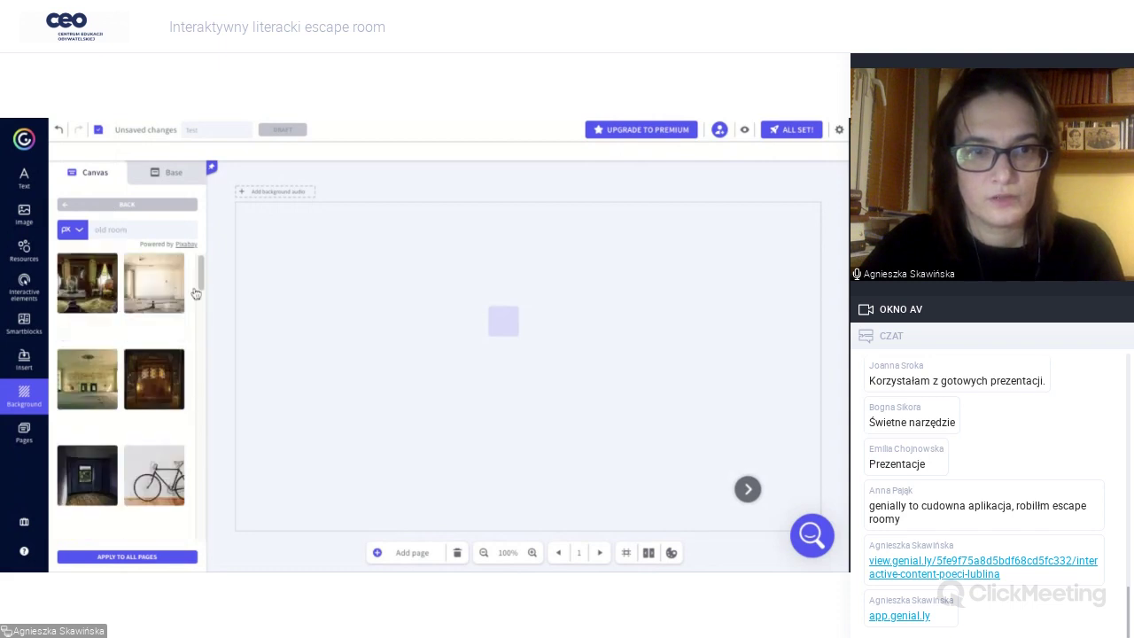
Set the Pixabay photo of the dark attic room with a cabinet and slanted window as the first page's background.
scroll(199, 283, "down", 5)
scroll(202, 278, "down", 4)
scroll(131, 397, "down", 5)
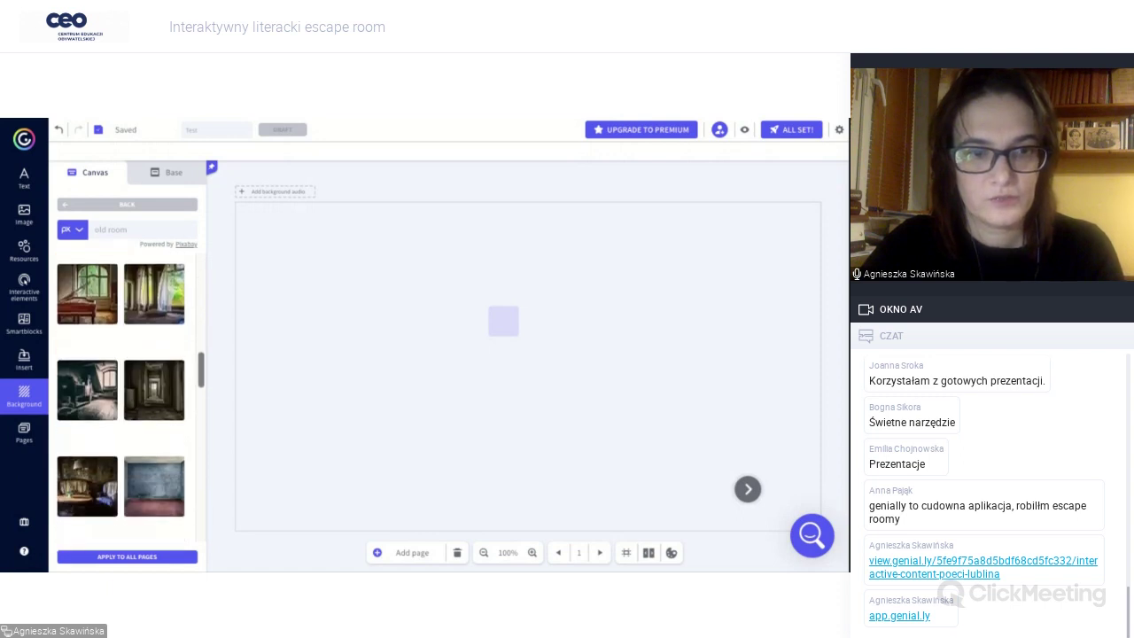
left_click(89, 390)
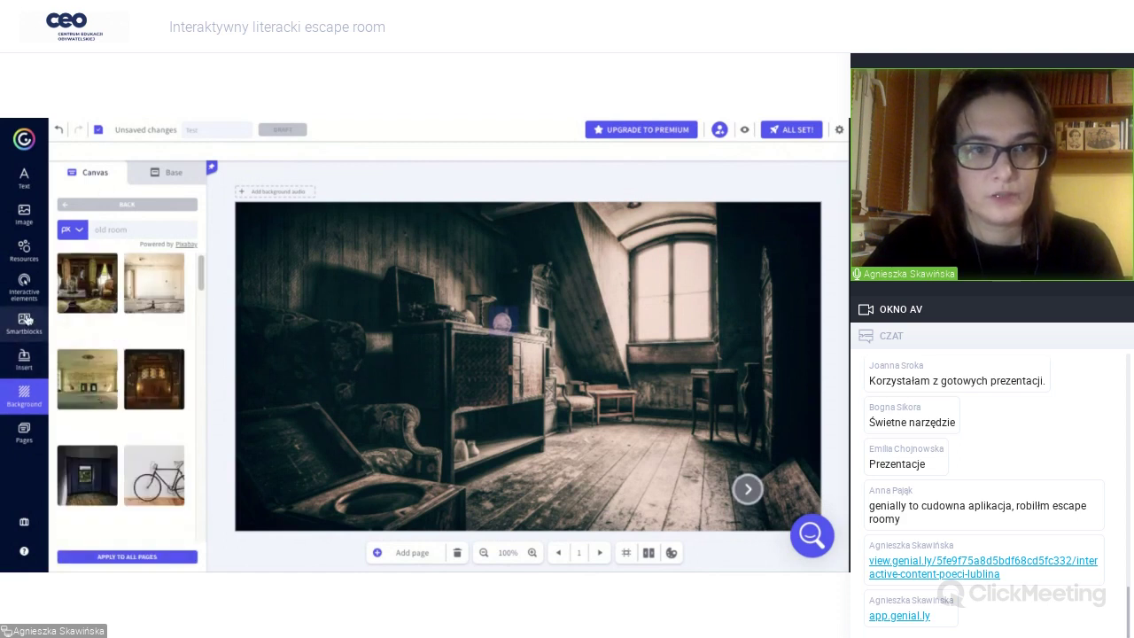
Review the interactivity of the invisible area over the vase and save it with Go to page still linked to page 2.
left_click(25, 285)
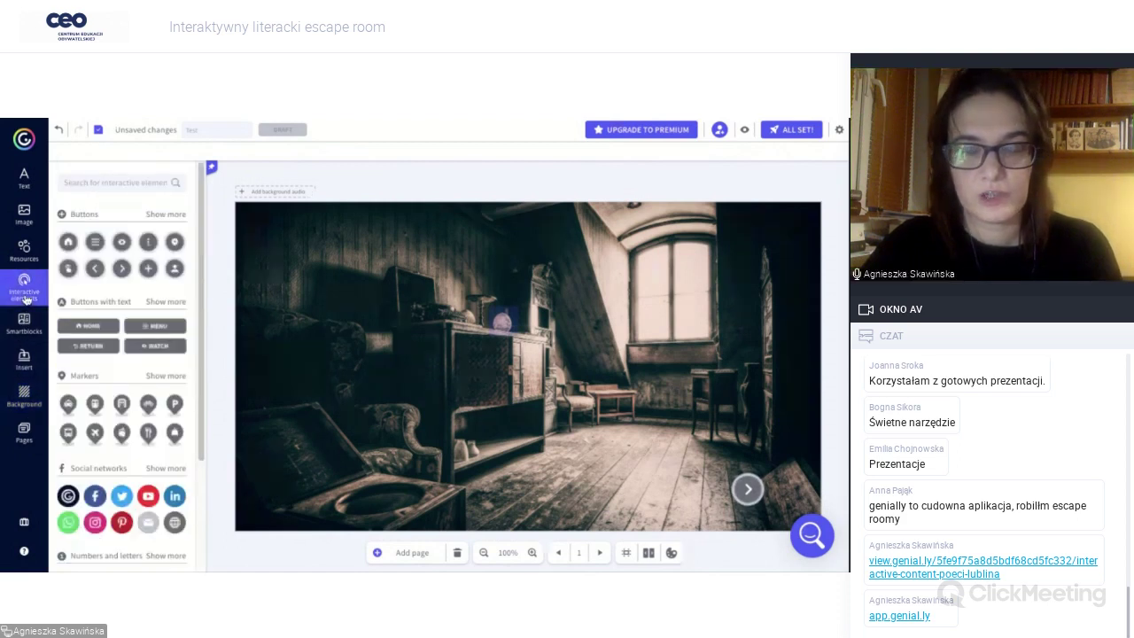
left_click(503, 321)
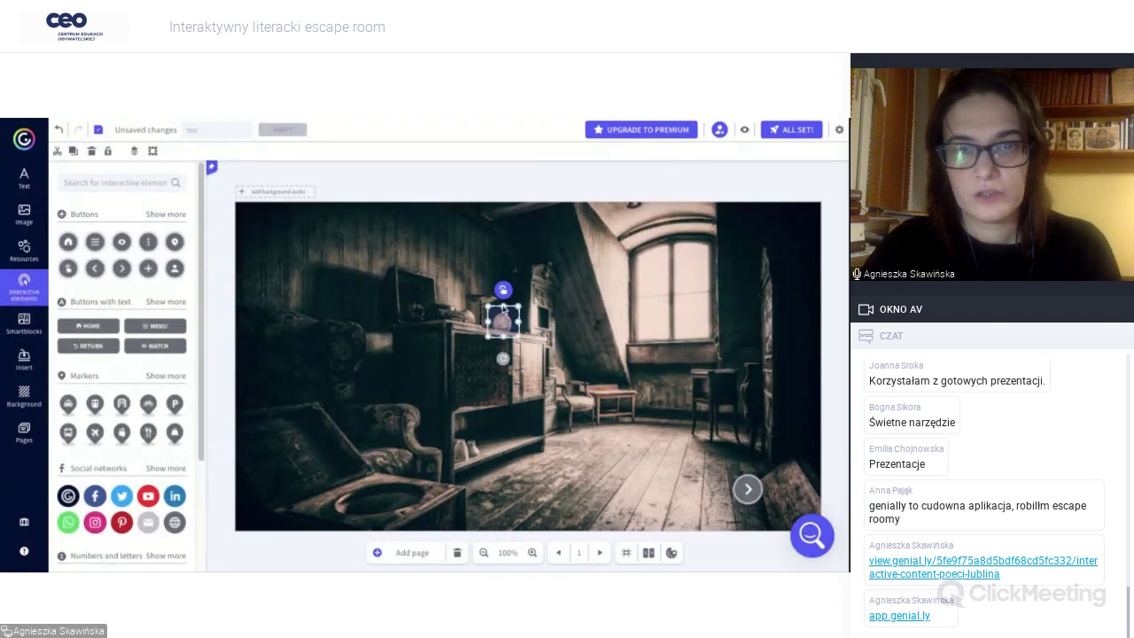
left_click(504, 294)
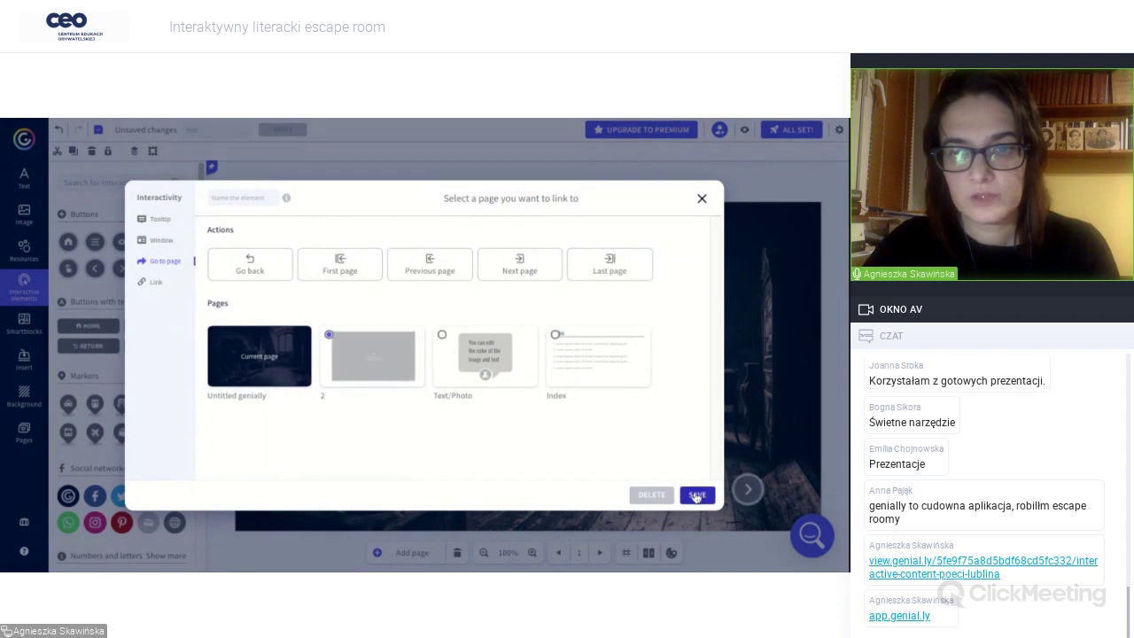
left_click(696, 497)
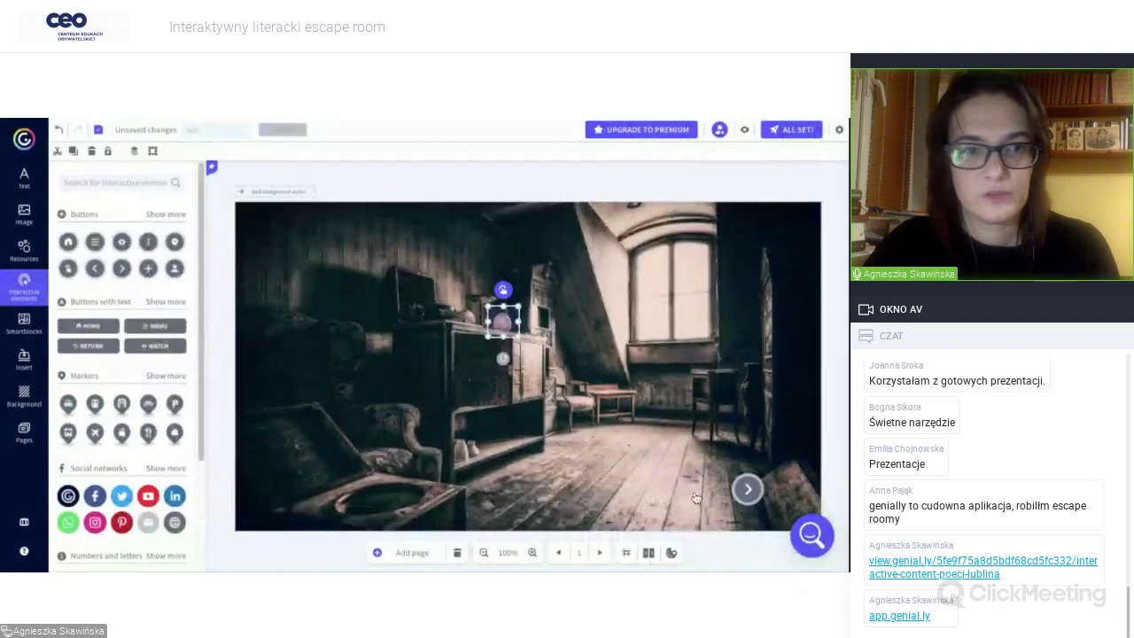
Open page 2 and add a back arrow button, placing it on the lower edge of the matching quiz near its right corner.
left_click(27, 437)
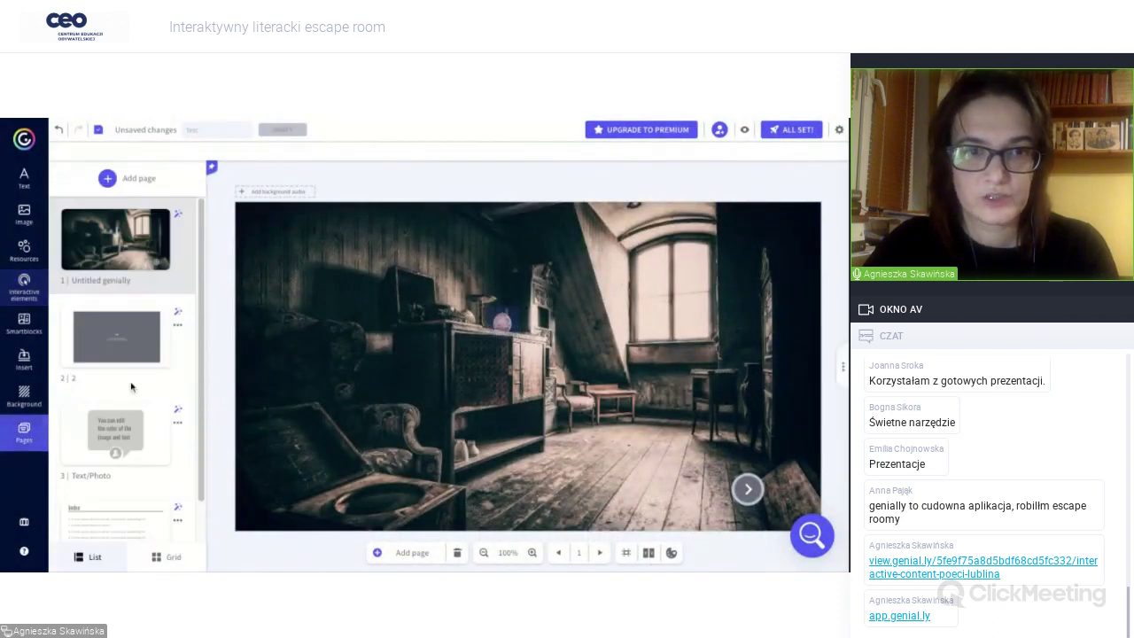
left_click(130, 349)
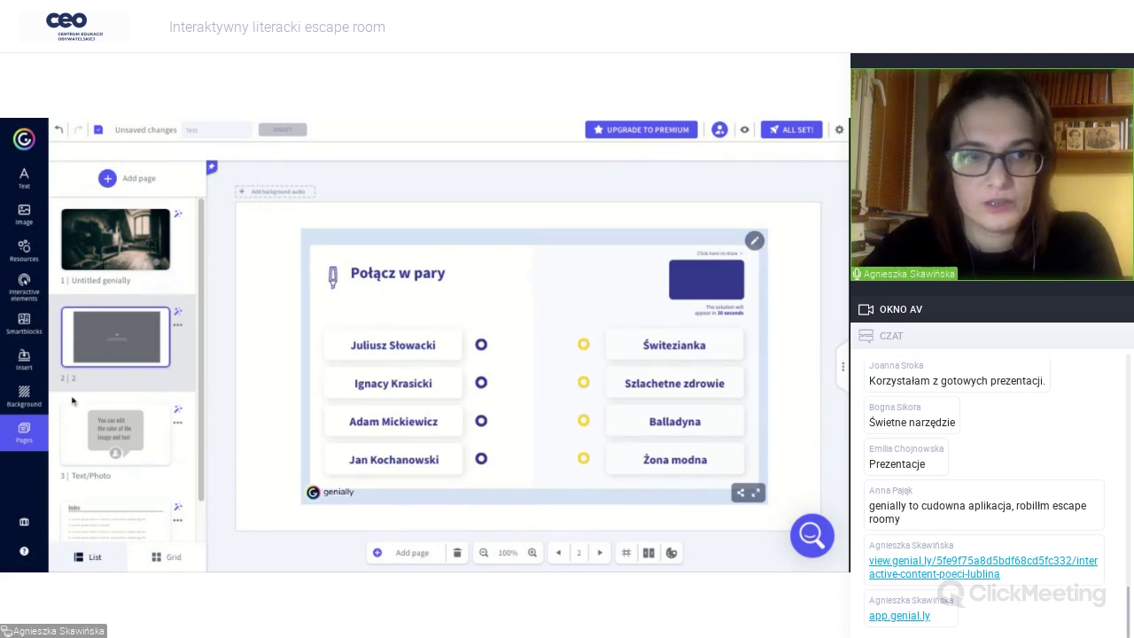
left_click(27, 289)
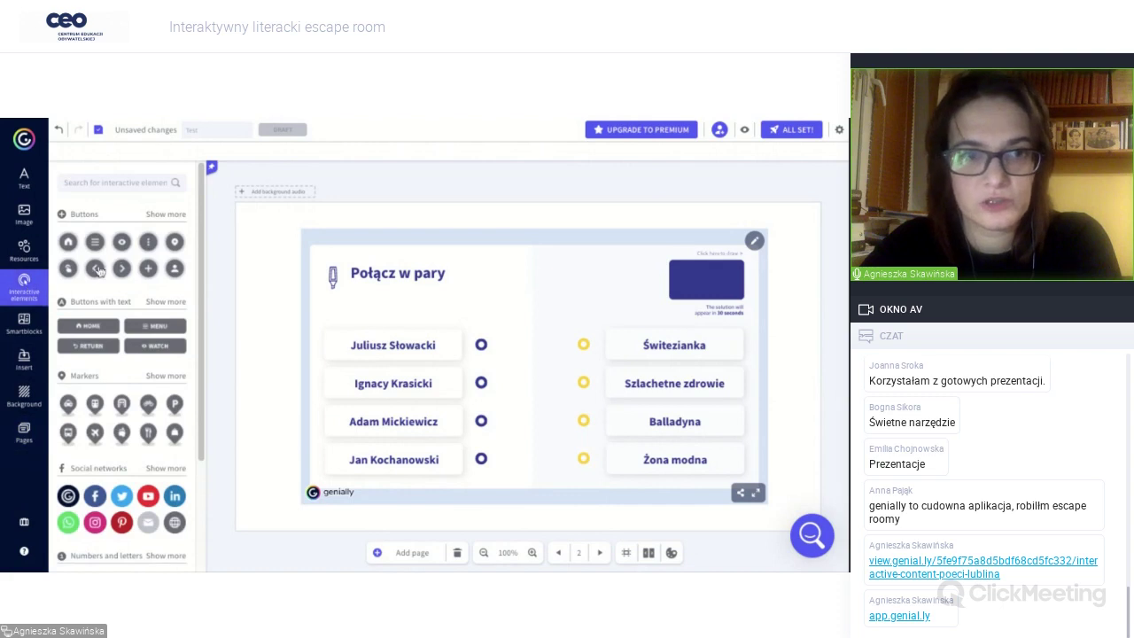
left_click(99, 270)
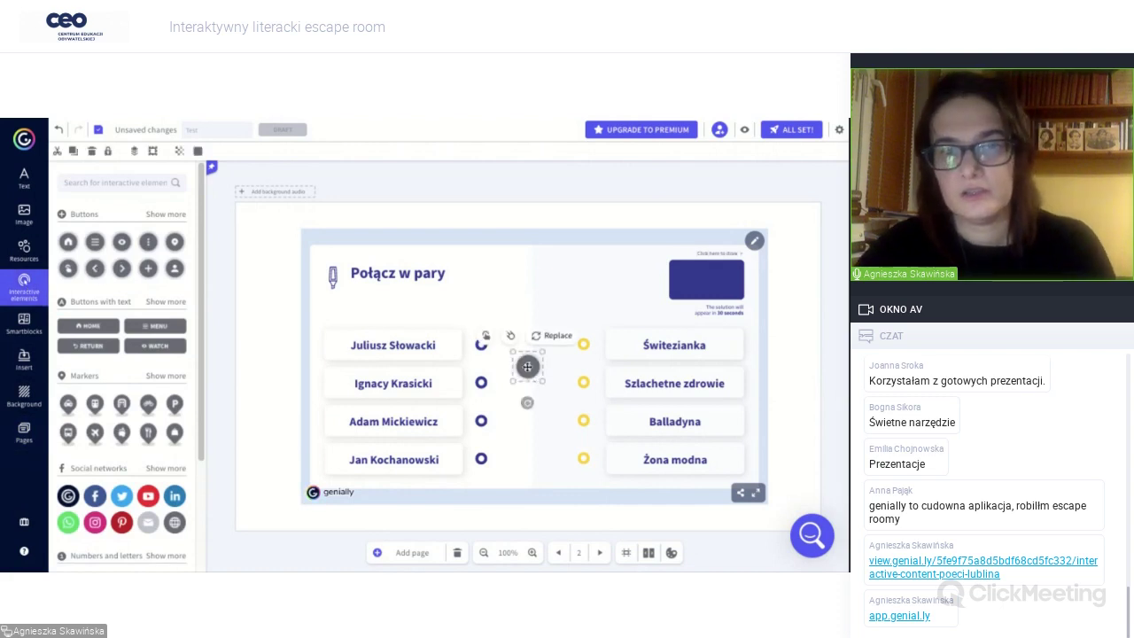
left_click_drag(527, 366, 710, 505)
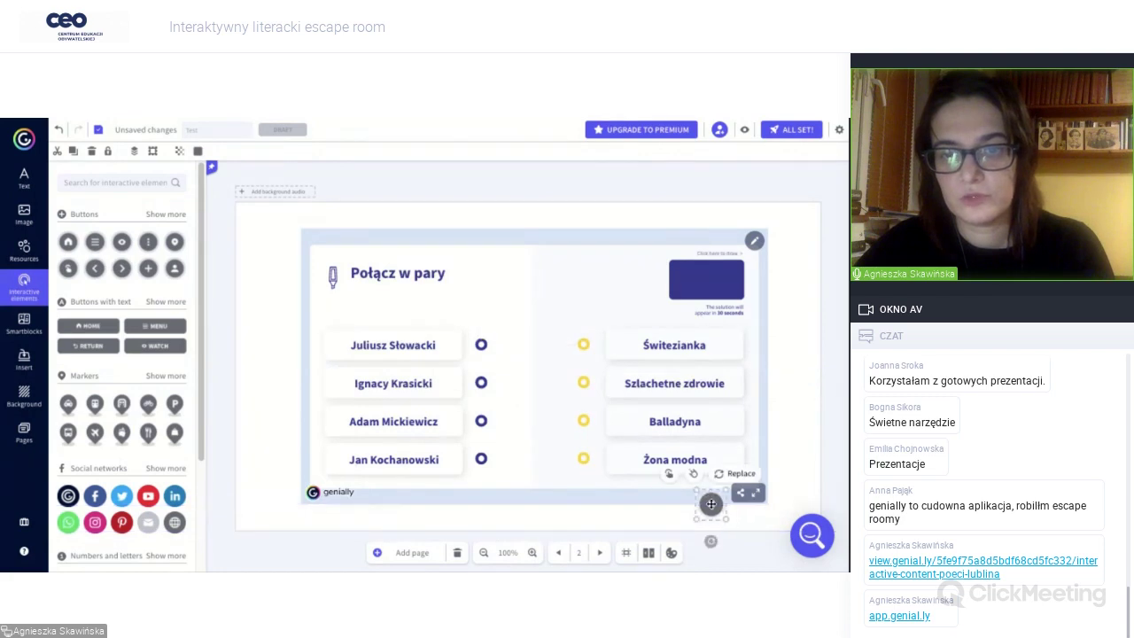
Give the back arrow button a Go to page interactivity linked to the first page, Untitled genially, and save it.
left_click(669, 476)
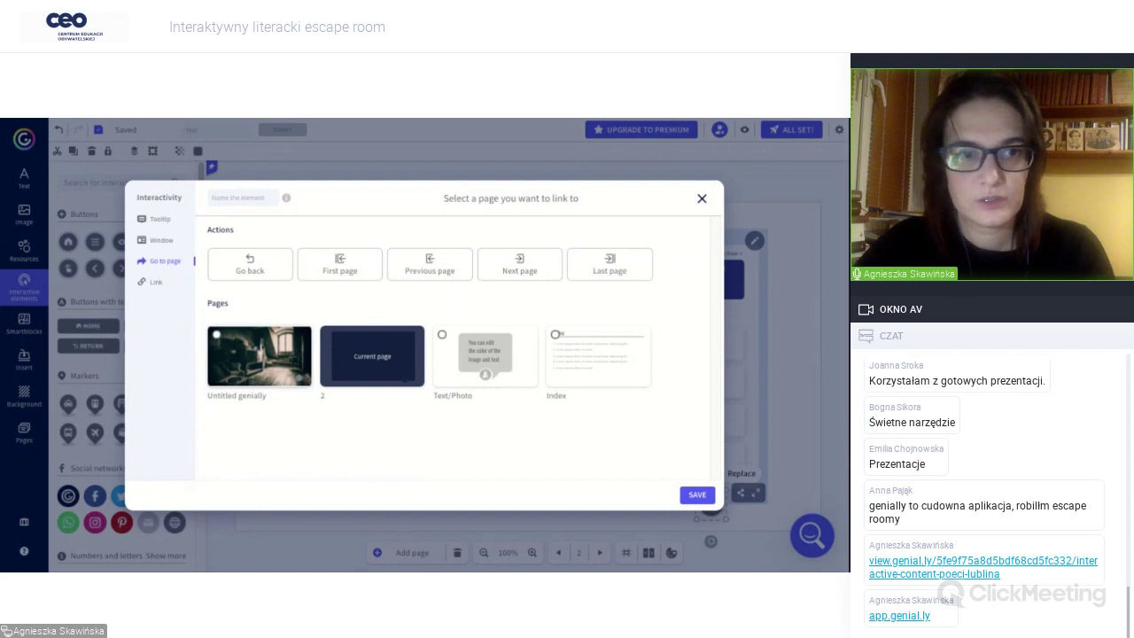
left_click(258, 356)
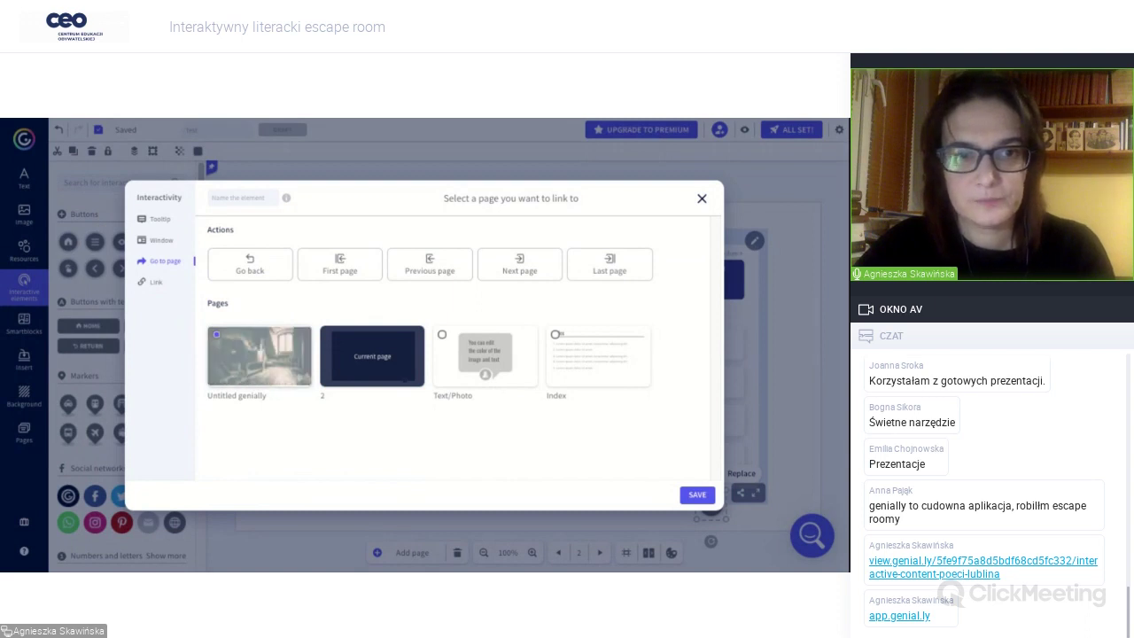
left_click(697, 495)
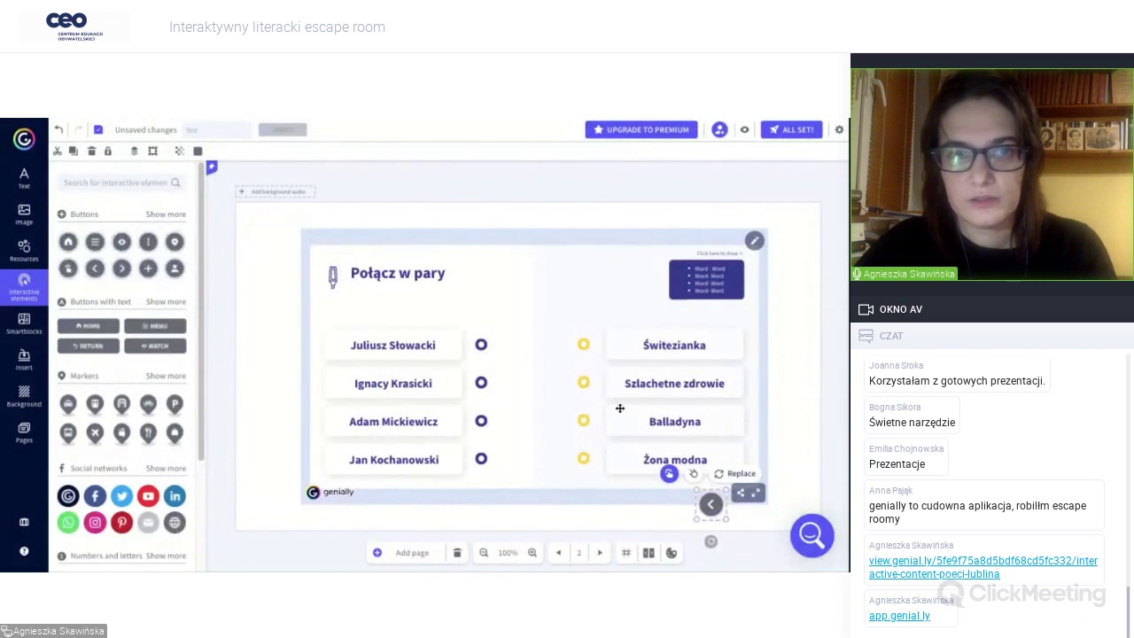
Shift the embedded matching quiz slightly left and move the back arrow button left along the quiz's lower edge.
mouse_move(614, 407)
left_mouse_down()
mouse_move(592, 398)
mouse_move(607, 408)
left_mouse_up()
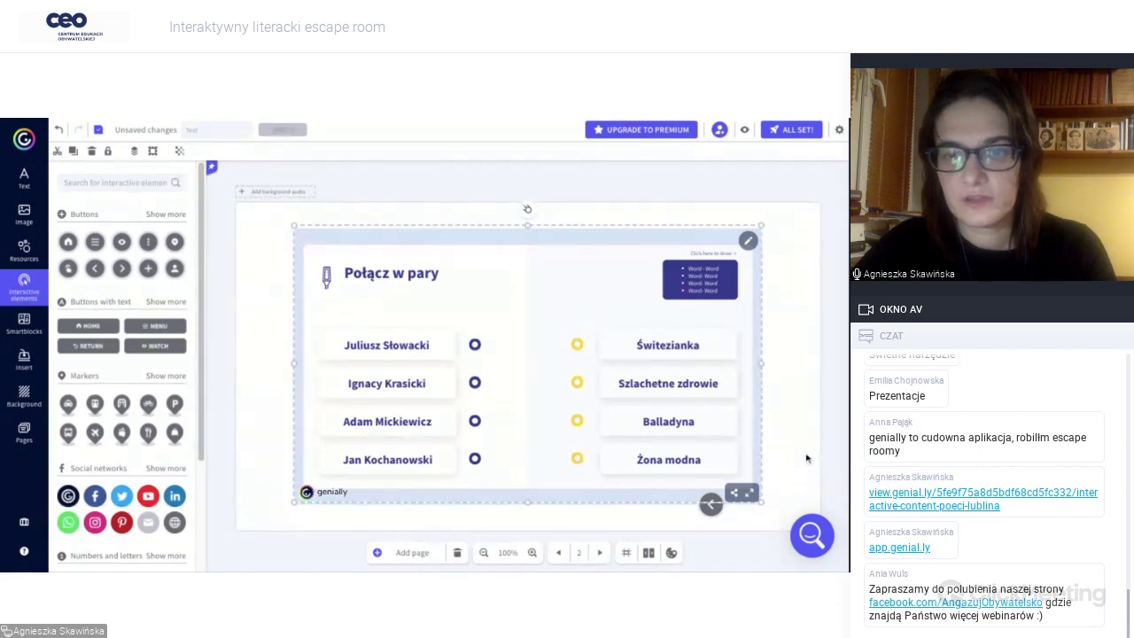
left_click(620, 518)
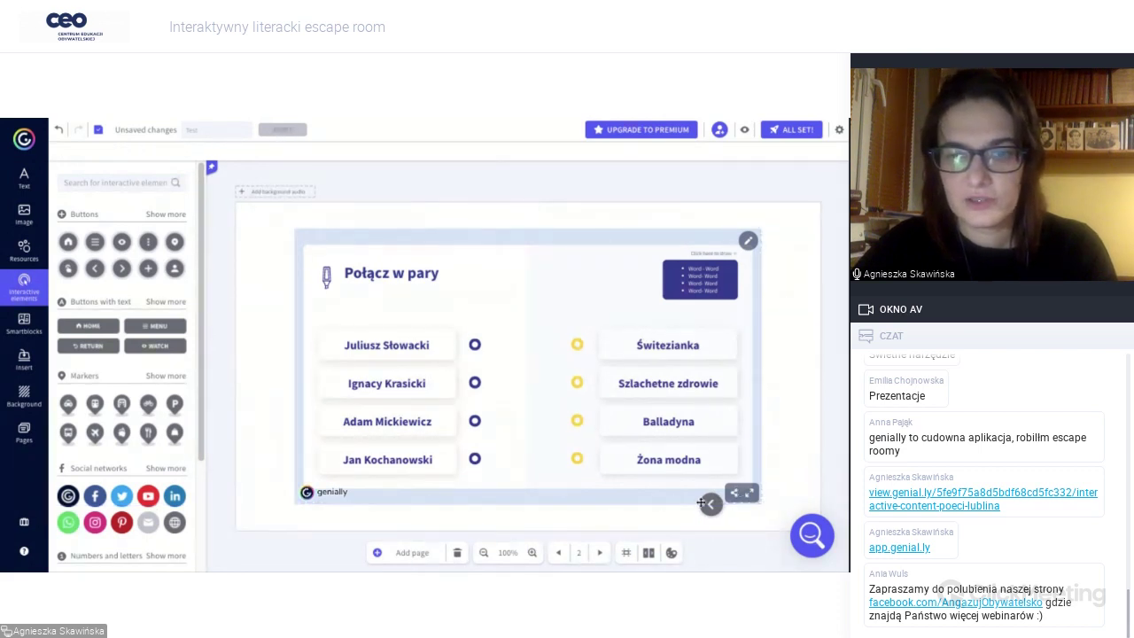
left_click_drag(714, 503, 685, 504)
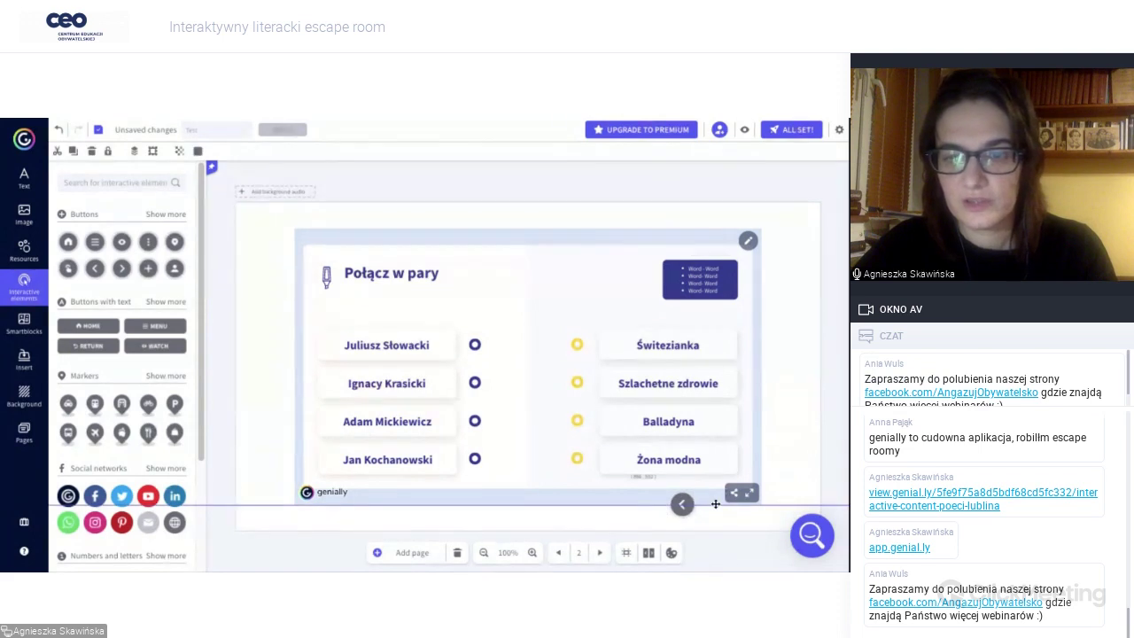
left_click(680, 502)
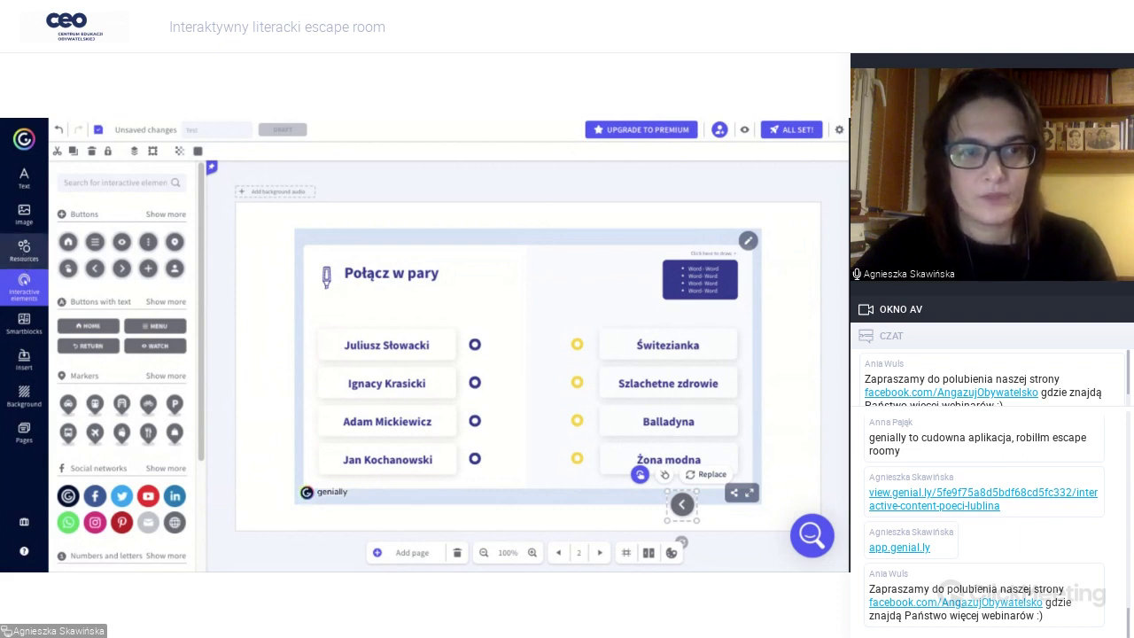
Add a light bulb icon in the margin left of the quiz and give it a Bounce Back entrance animation.
left_click(25, 256)
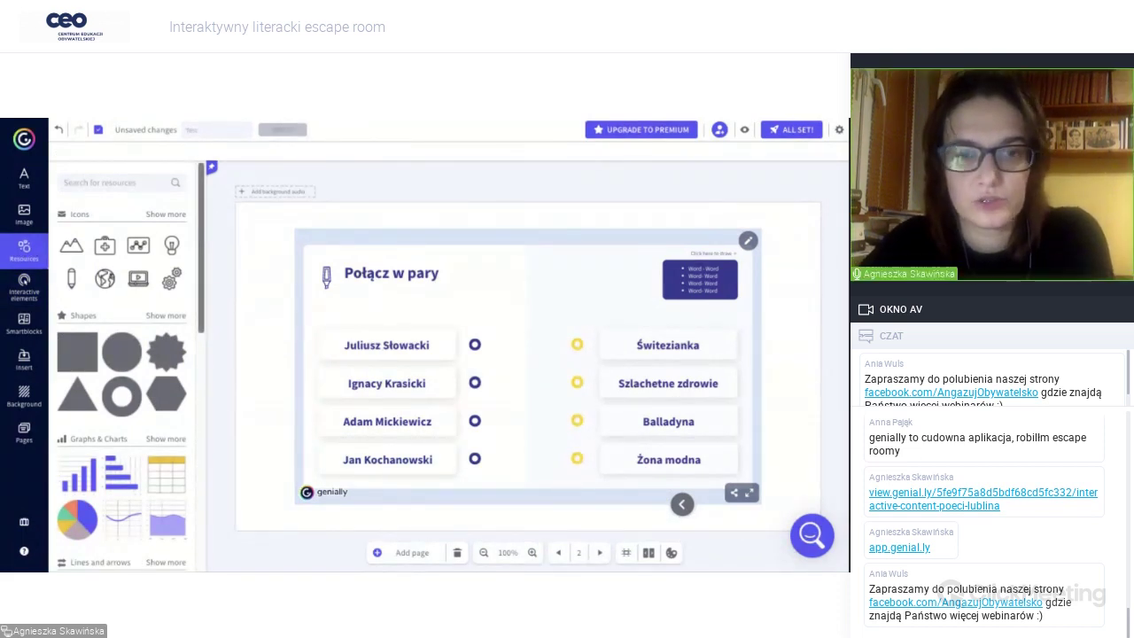
scroll(124, 354, "down", 2)
scroll(133, 355, "up", 2)
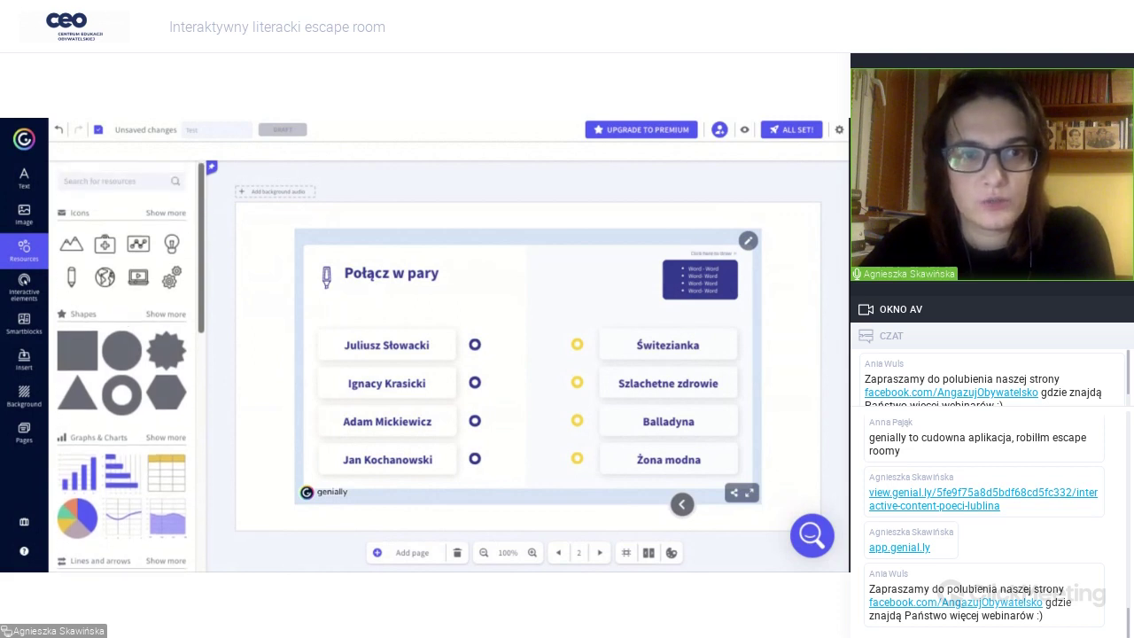
left_click(173, 247)
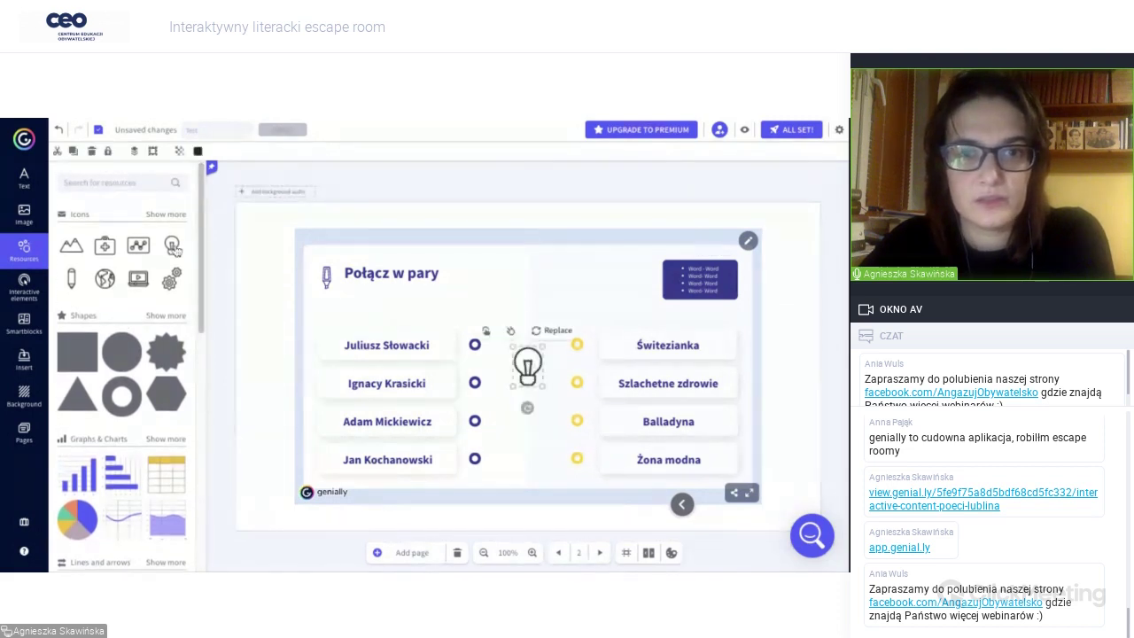
left_click_drag(527, 366, 274, 366)
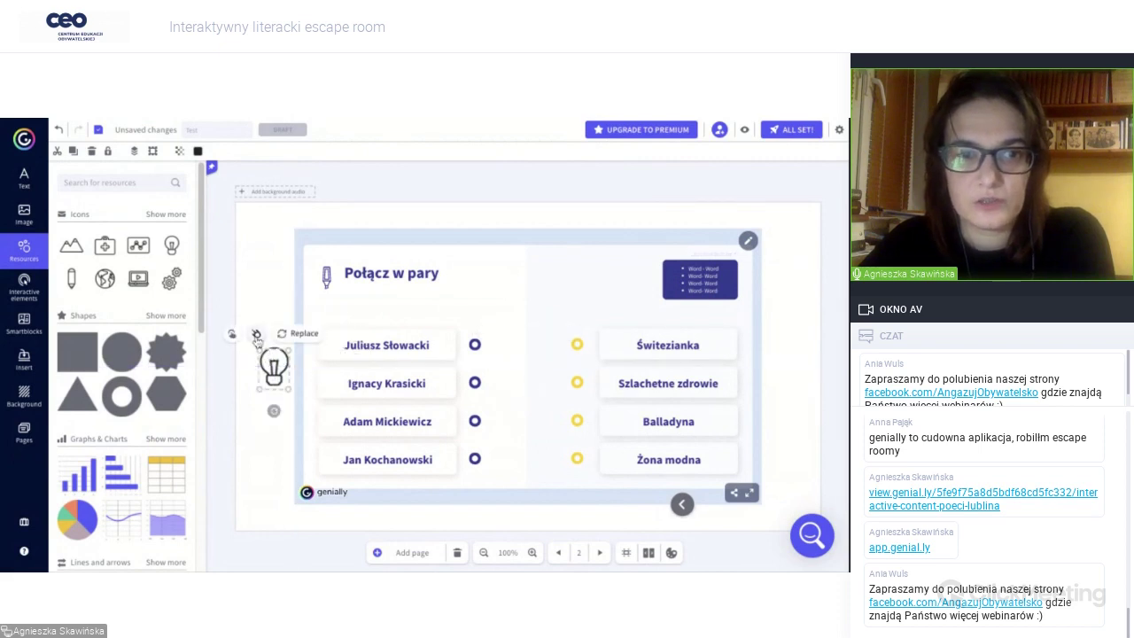
left_click(256, 334)
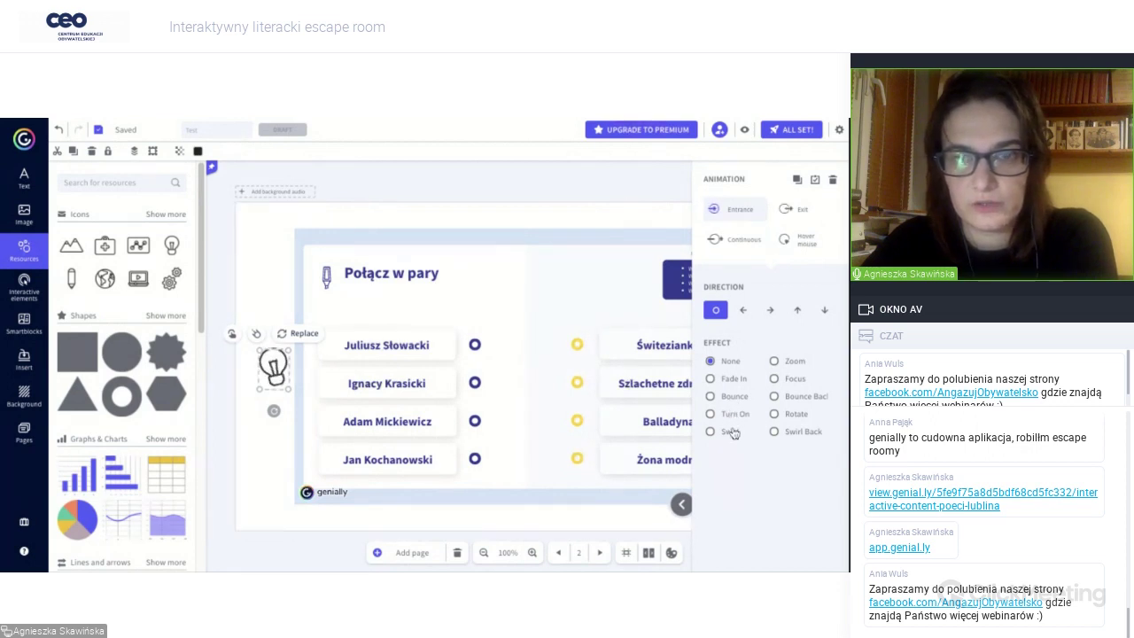
left_click(775, 396)
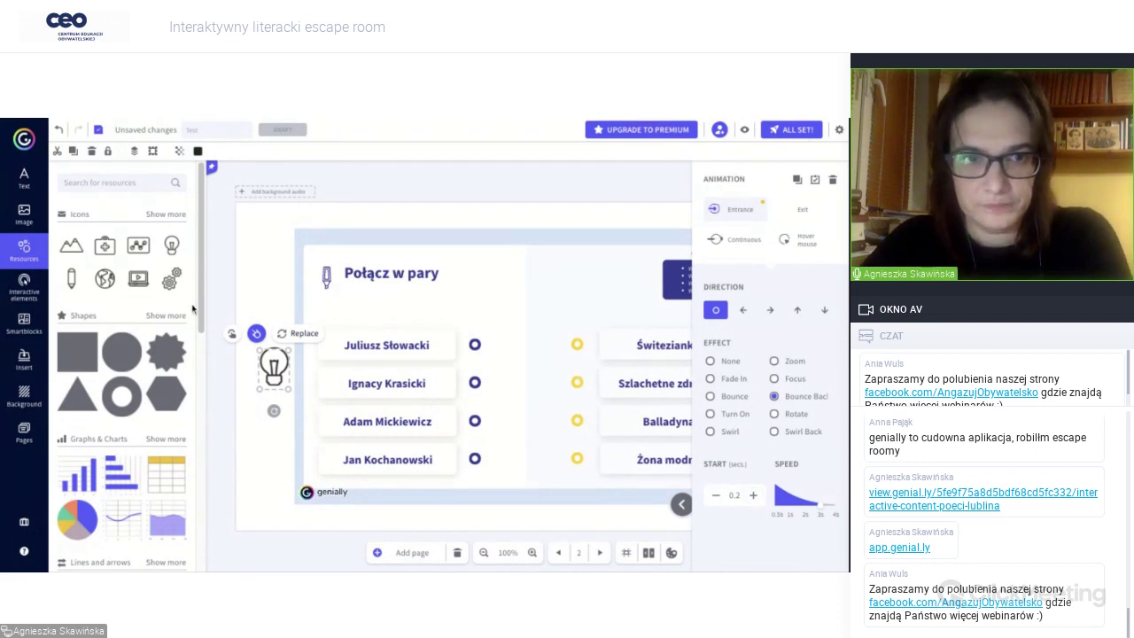
Browse the full collection of shapes in the resource library.
scroll(197, 300, "down", 1)
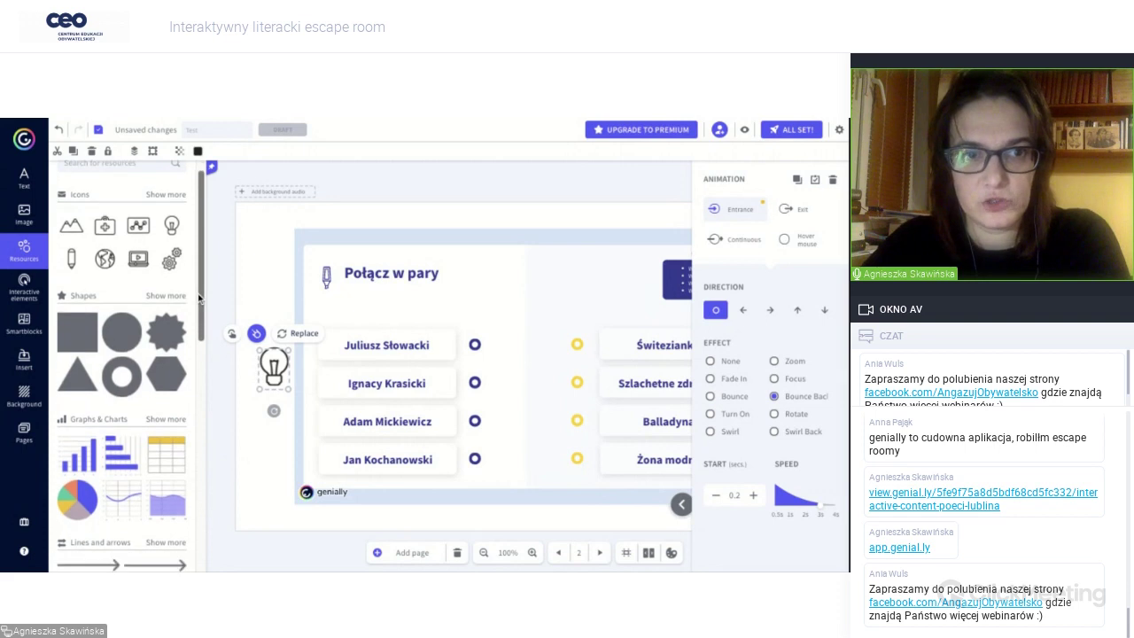
left_click(169, 297)
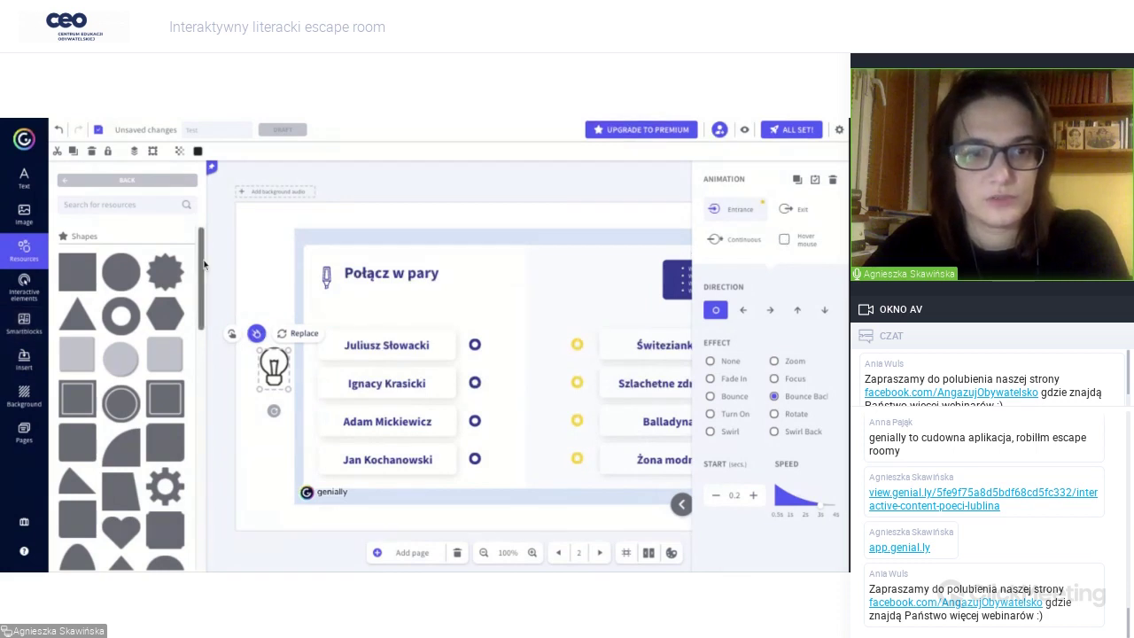
scroll(202, 266, "down", 5)
scroll(202, 266, "up", 3)
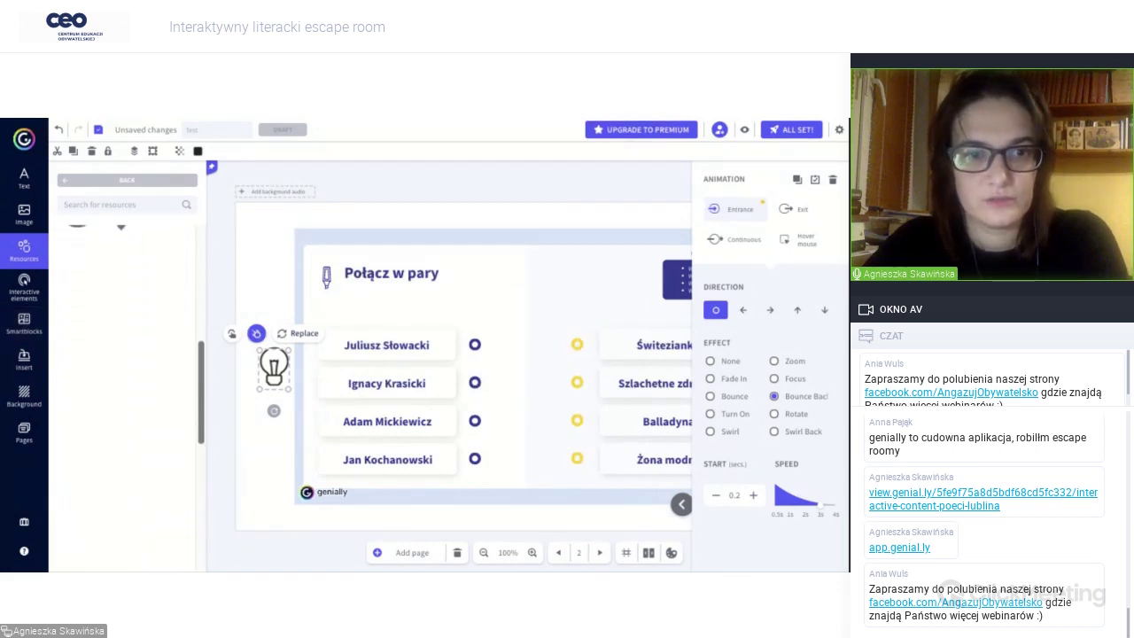
scroll(202, 266, "up", 5)
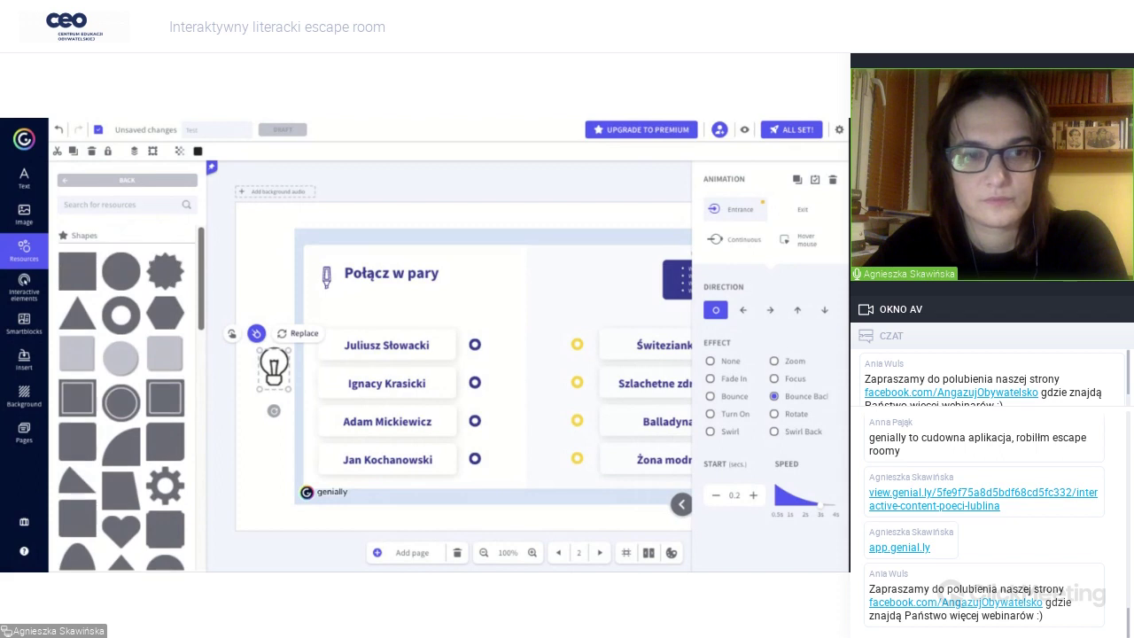
Look through the resource library's categories, from icons and shapes to scenes, maps and silhouettes.
left_click(94, 185)
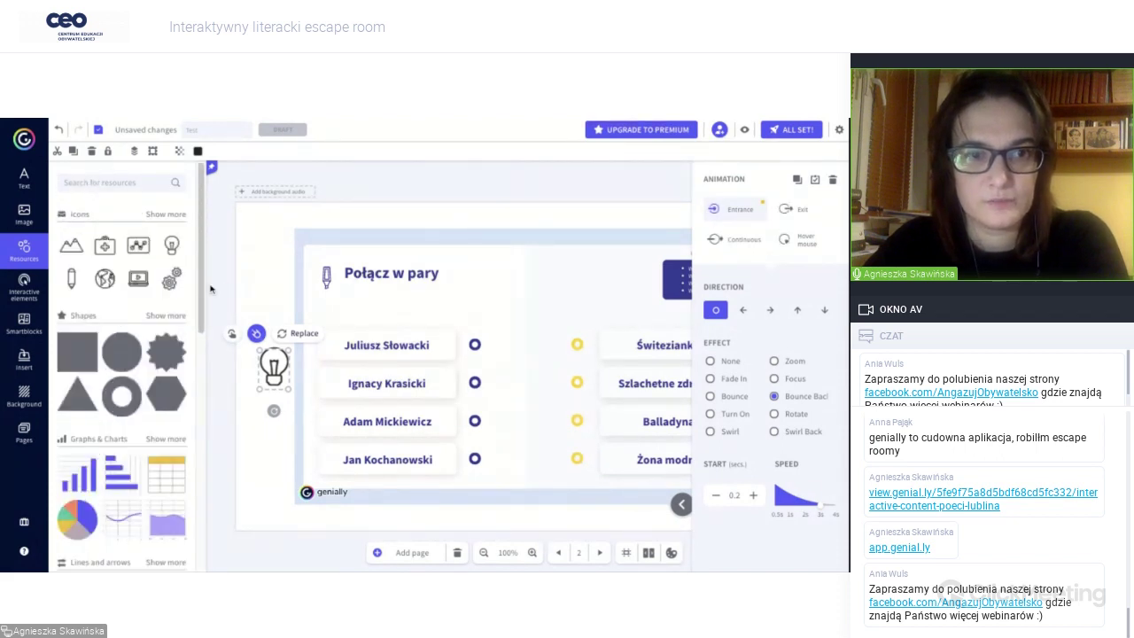
scroll(201, 283, "down", 5)
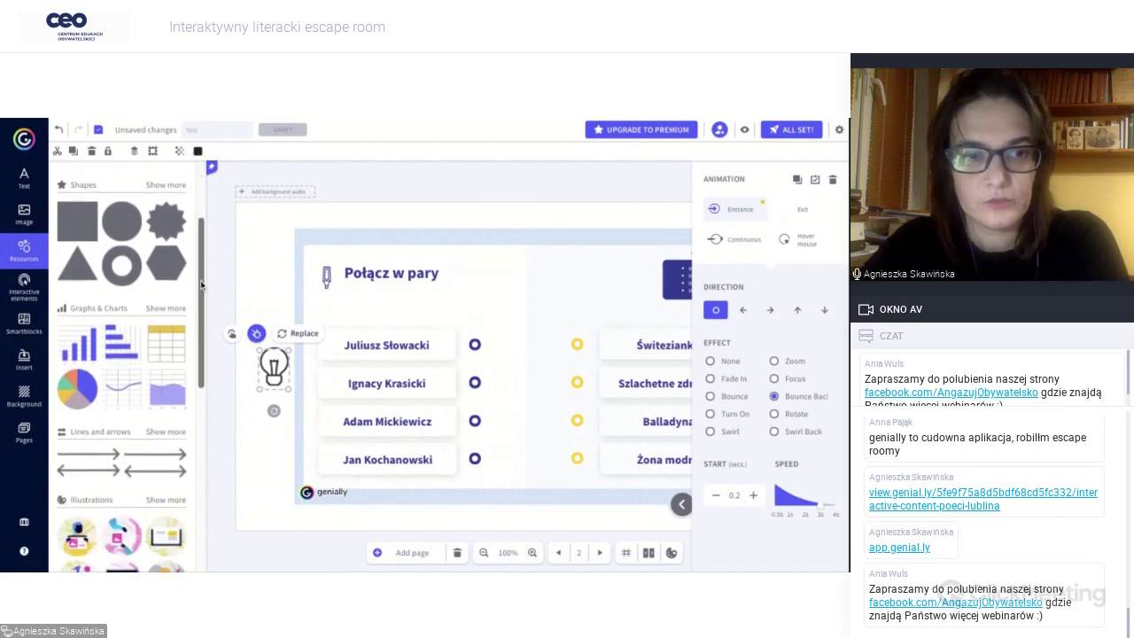
scroll(127, 367, "down", 3)
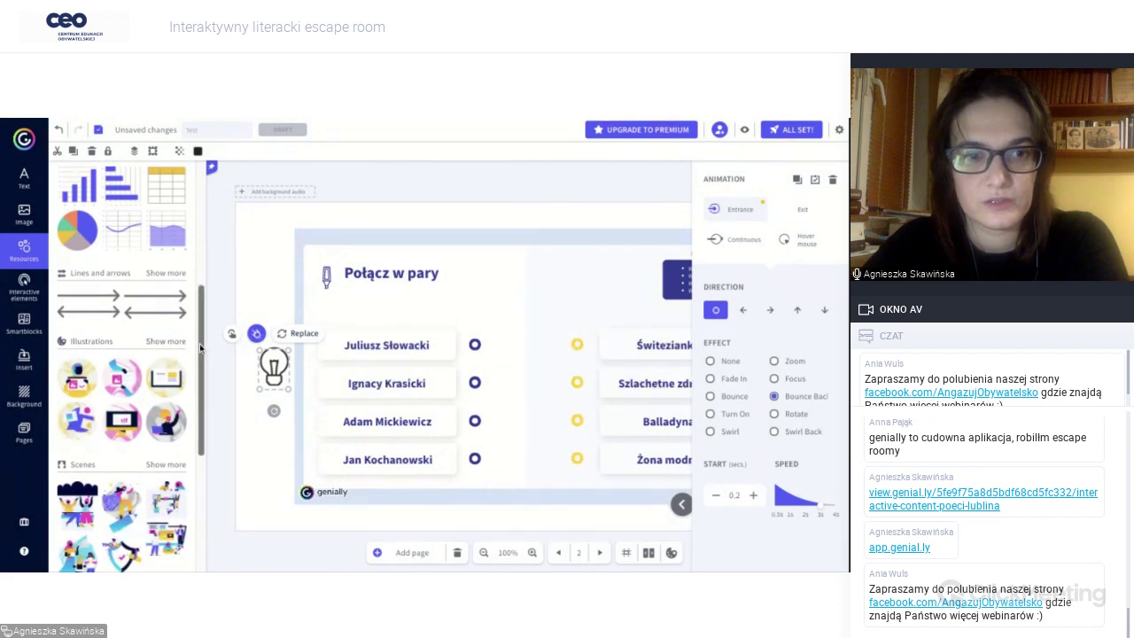
scroll(201, 348, "down", 2)
scroll(201, 348, "down", 4)
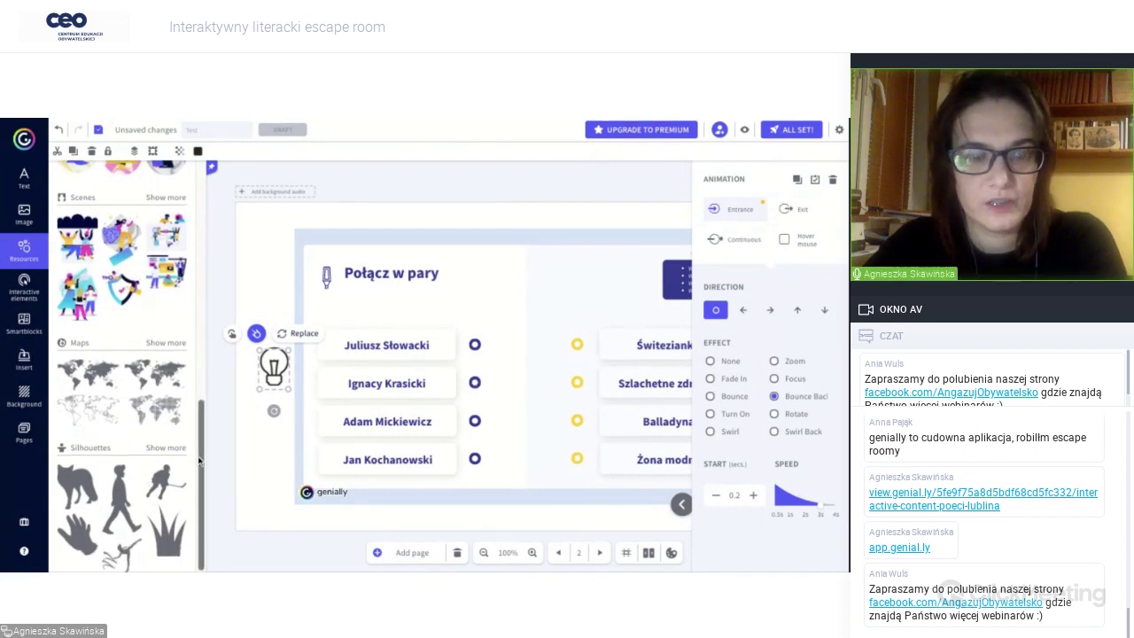
Add the cutout image of a hand holding a black-framed phone and place it over the left half of the quiz.
left_click(24, 213)
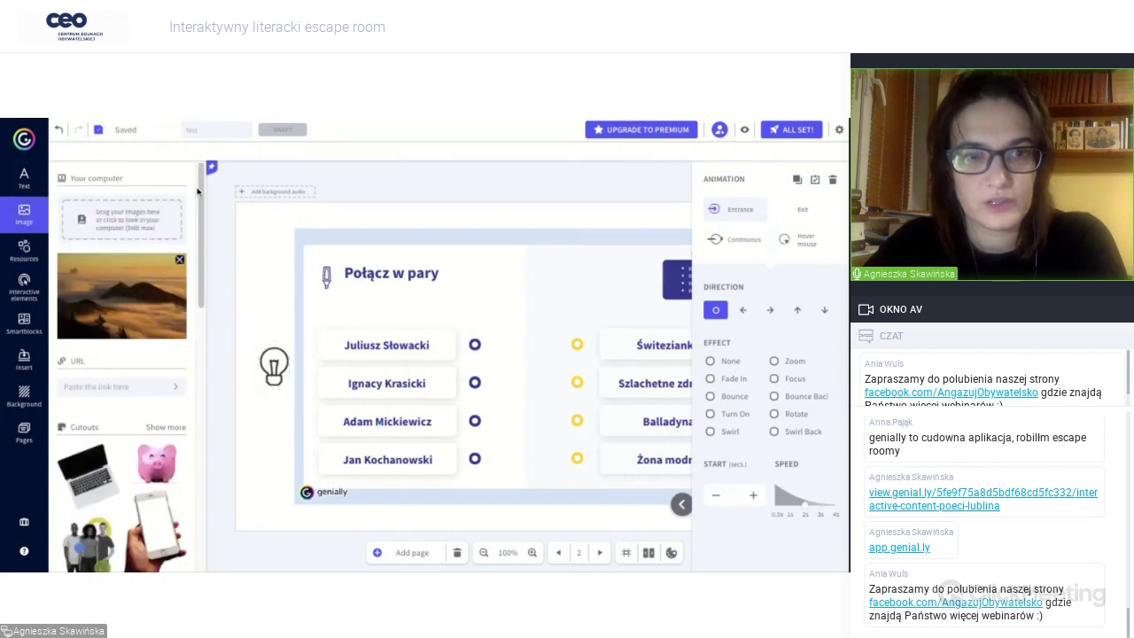
scroll(202, 202, "down", 3)
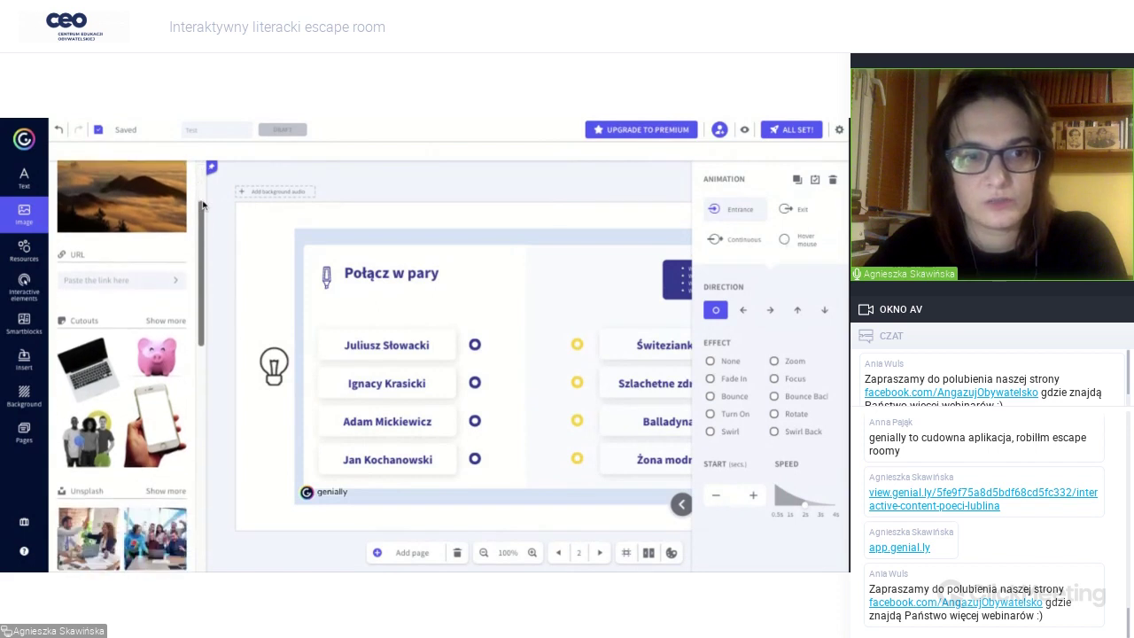
scroll(202, 205, "down", 2)
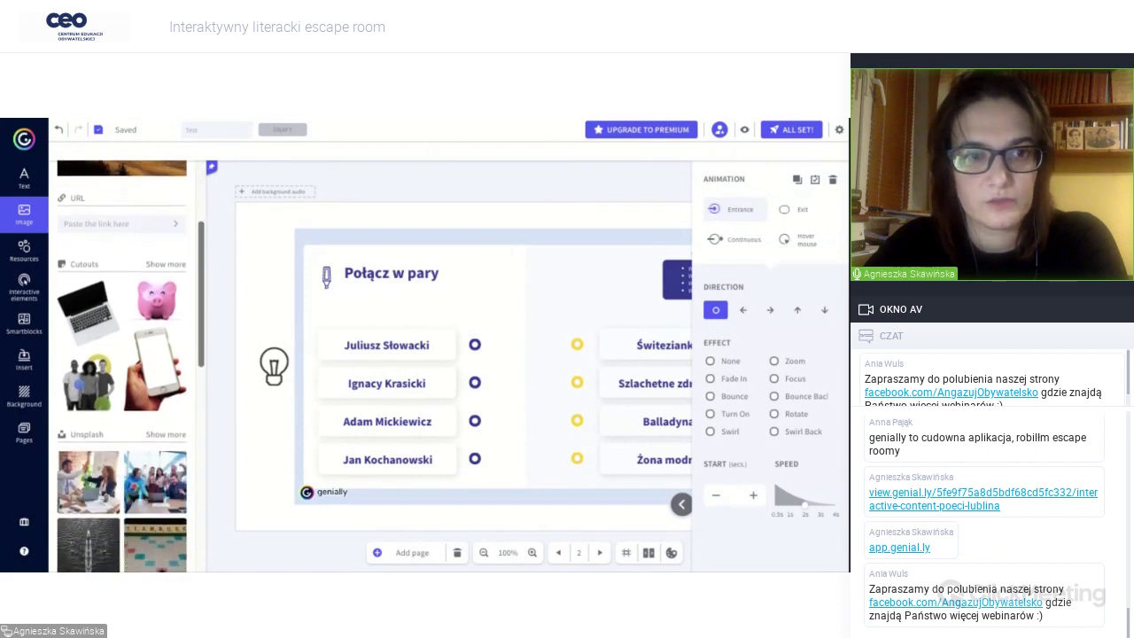
left_click(167, 265)
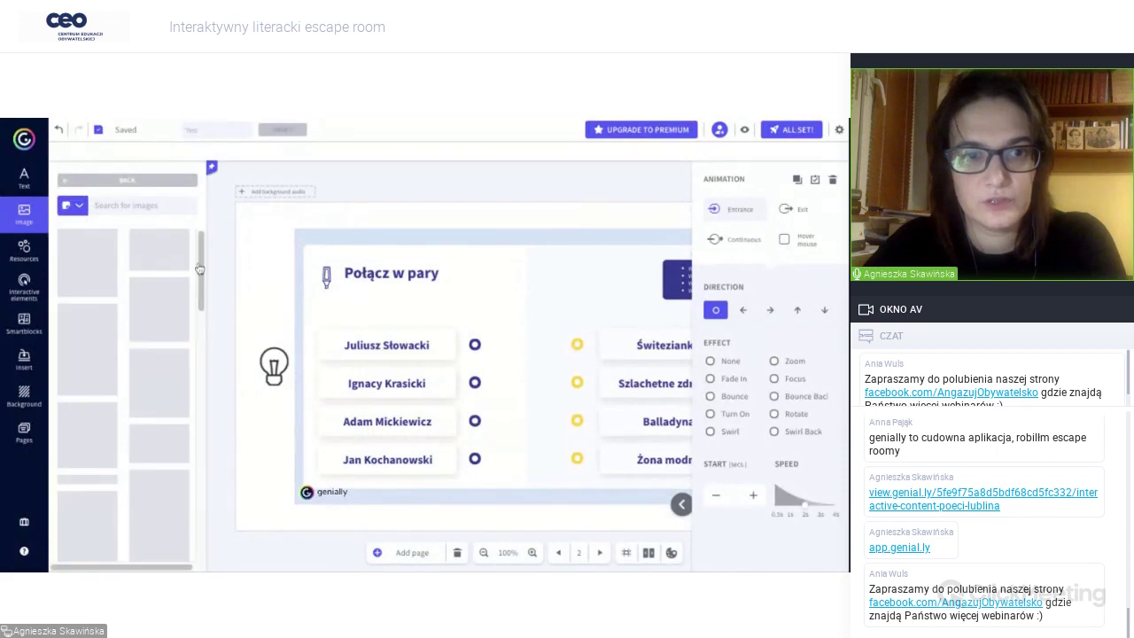
scroll(200, 266, "down", 2)
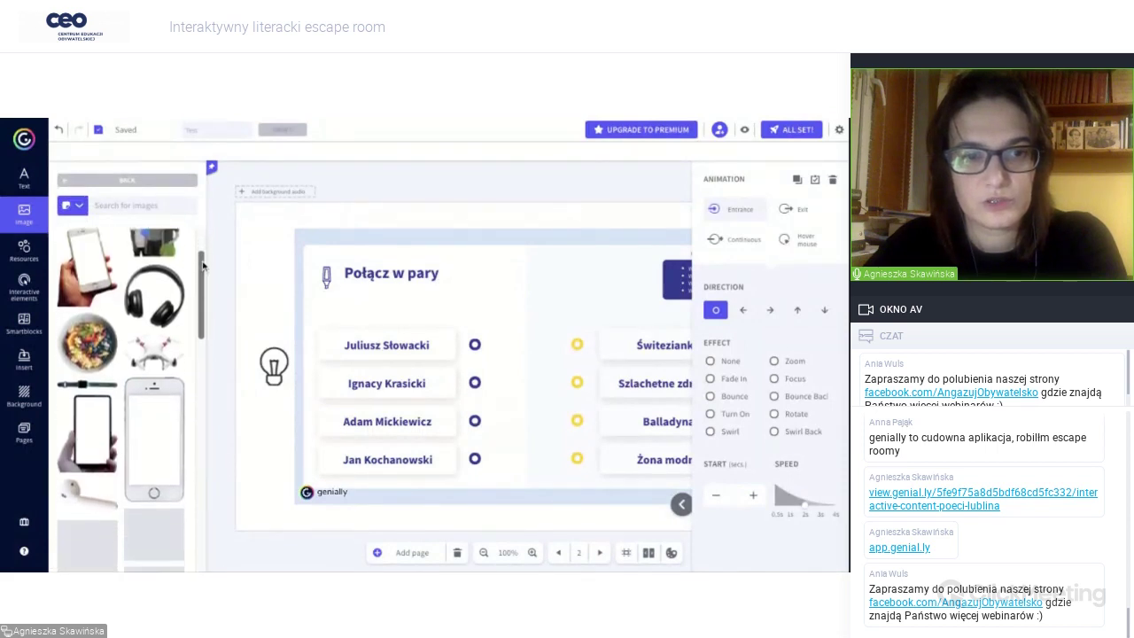
scroll(202, 264, "down", 3)
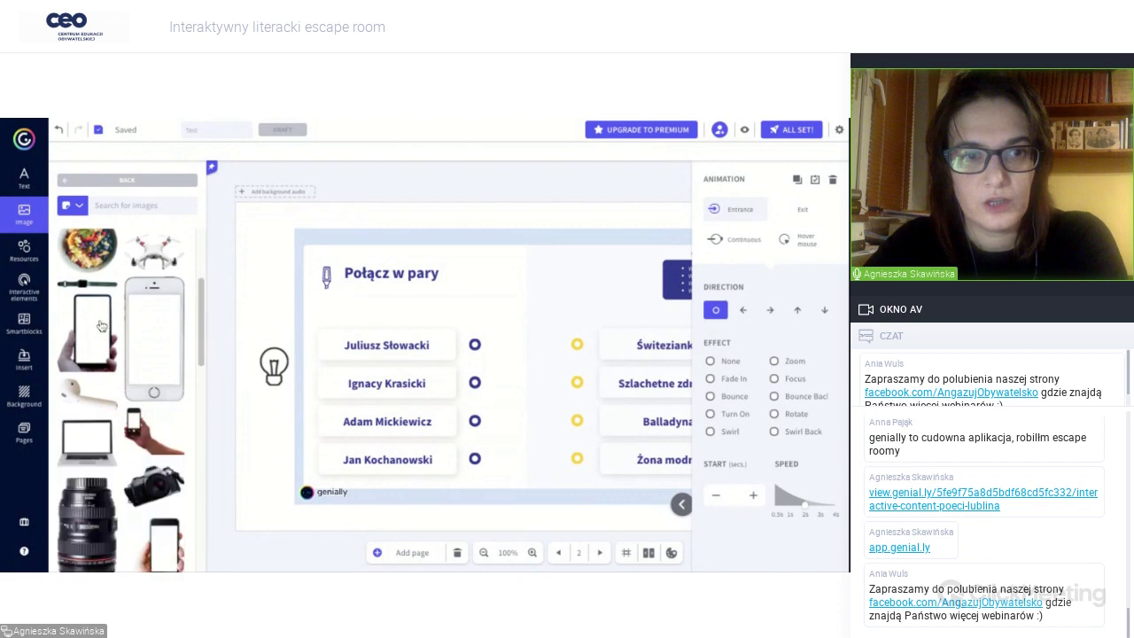
left_click(100, 326)
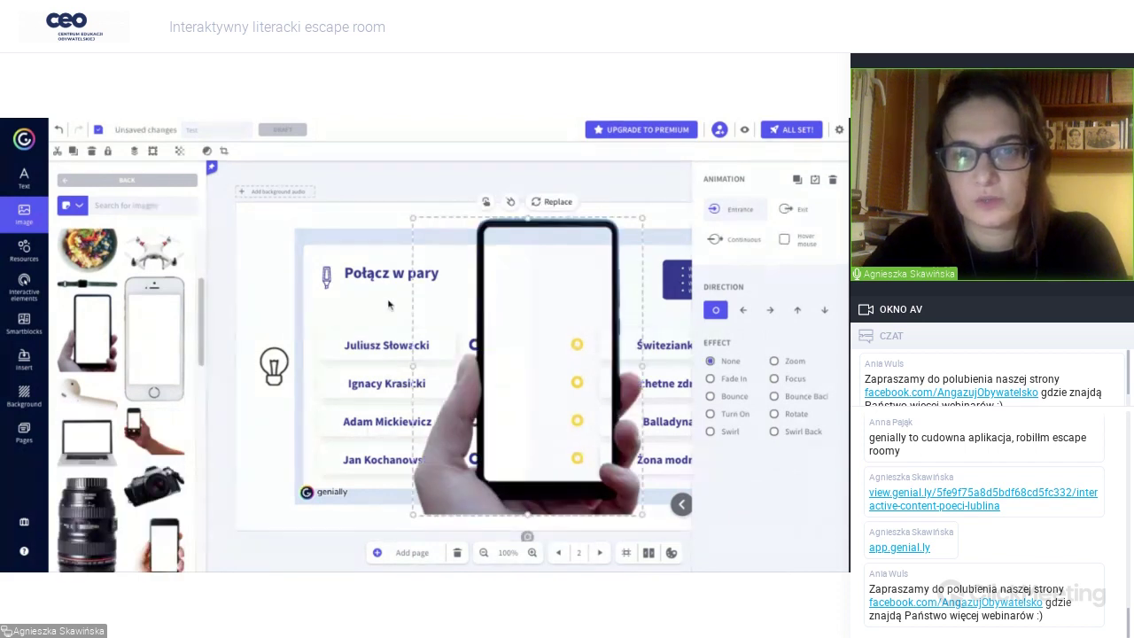
left_click_drag(529, 309, 401, 324)
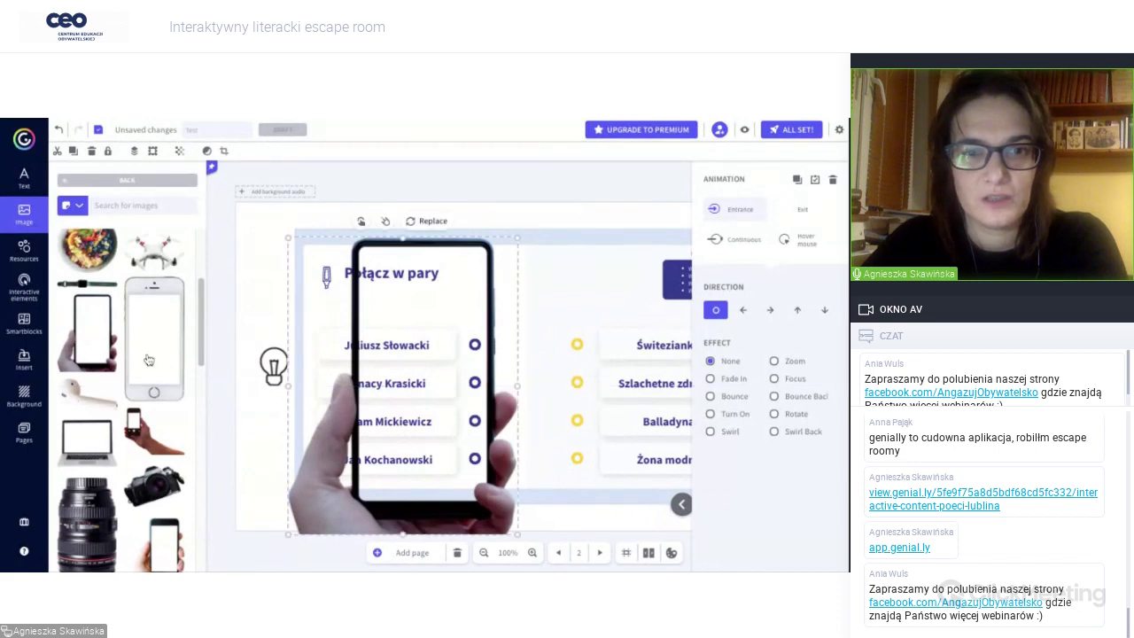
Add the white smartphone cutout and place it beside the hand-held phone, over the right part of the quiz.
left_click(148, 359)
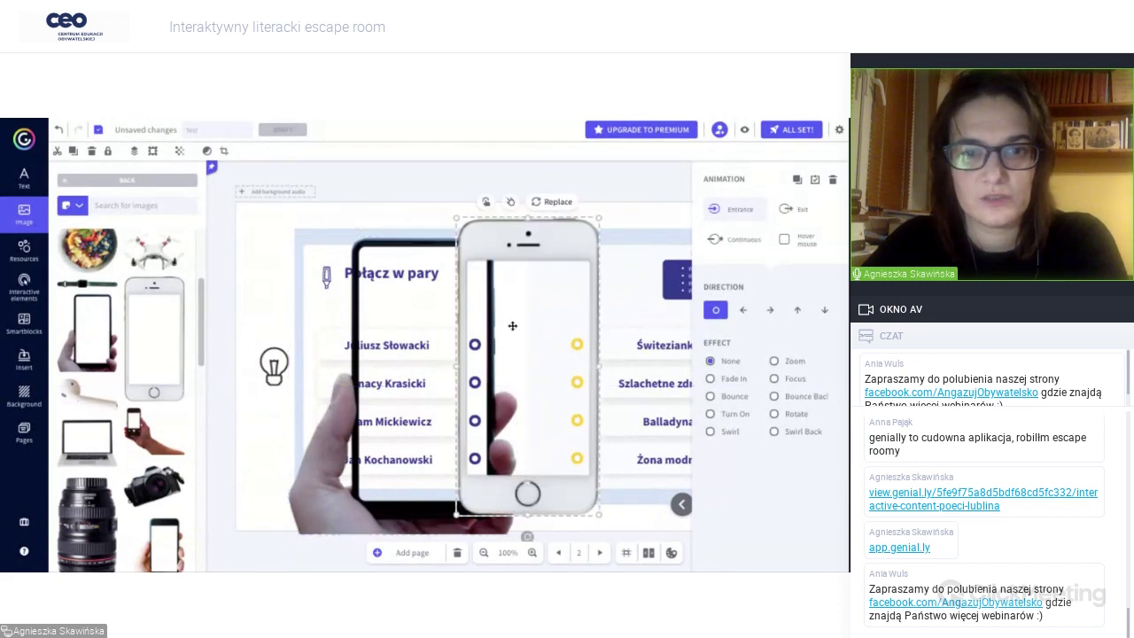
left_click_drag(512, 326, 562, 316)
left_click_drag(546, 274, 547, 274)
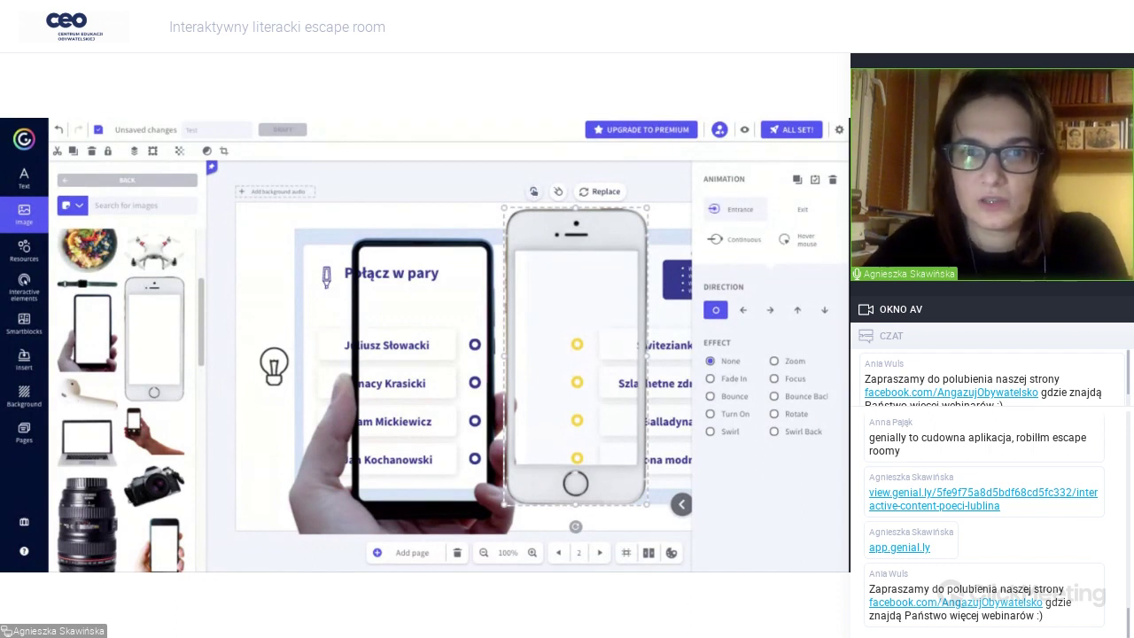
left_click(558, 192)
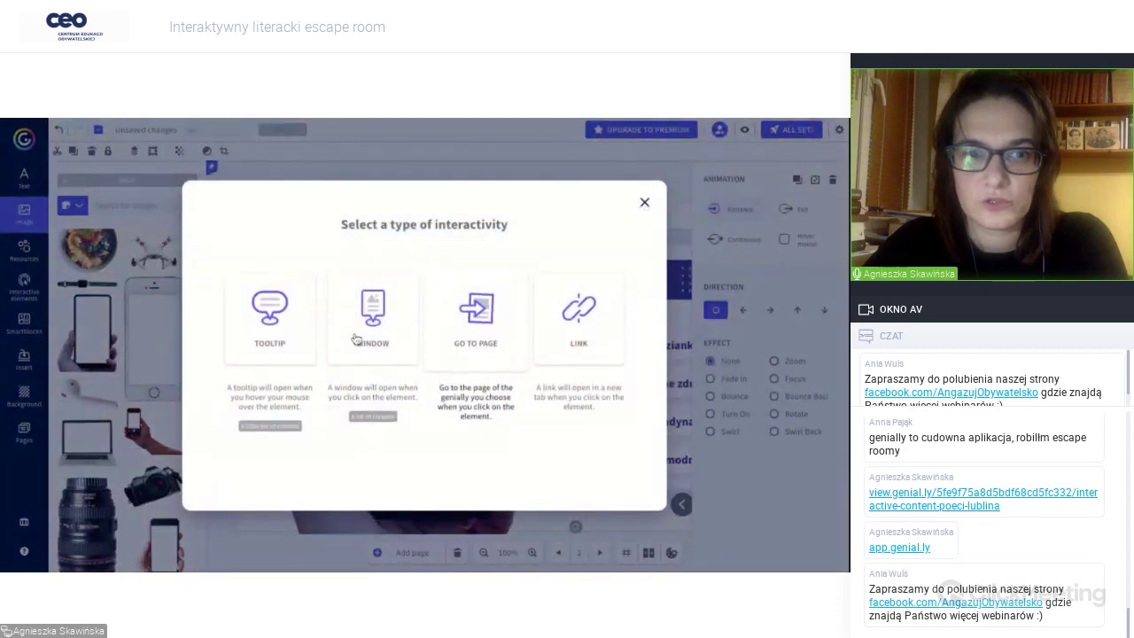
left_click(296, 337)
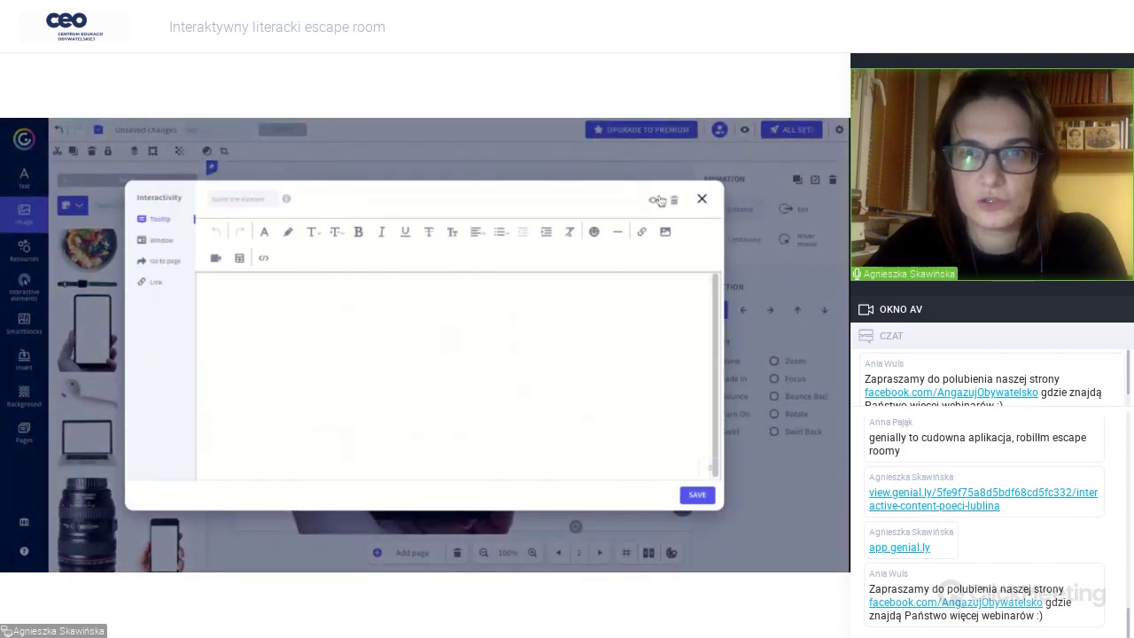
left_click(701, 199)
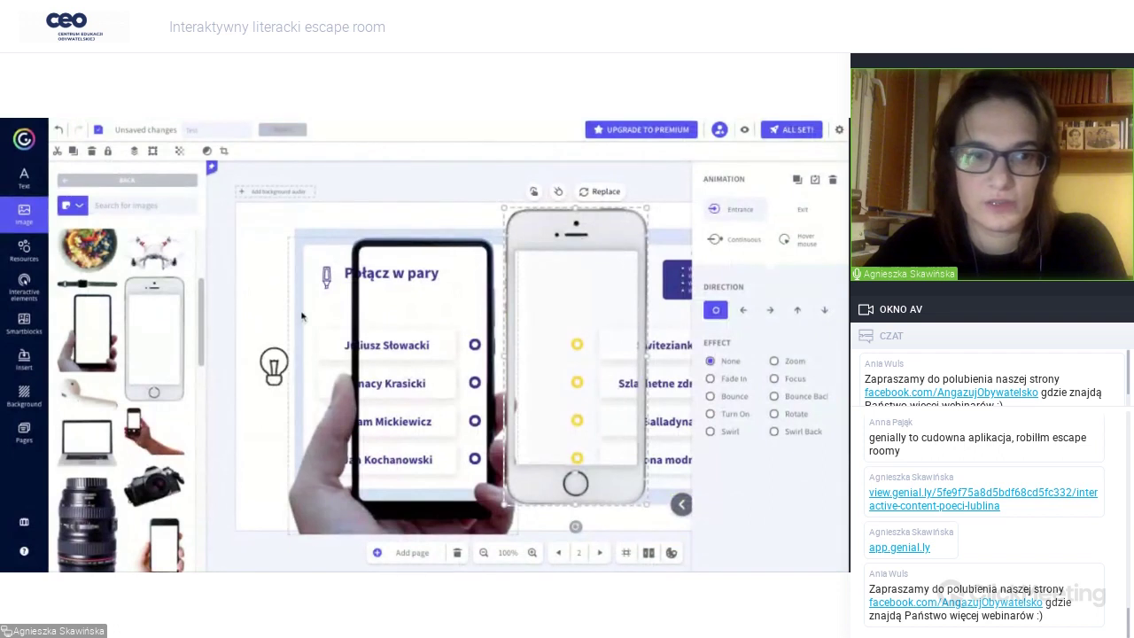
Add a Blank template page after the Index page and select it as the page to edit.
left_click(23, 432)
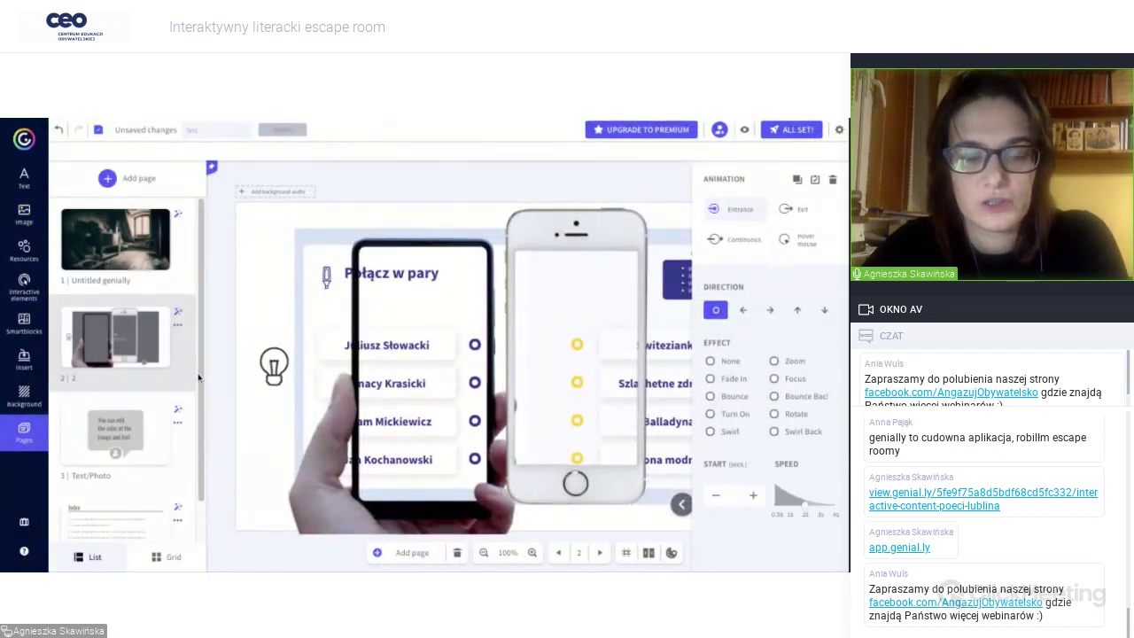
scroll(200, 372, "down", 1)
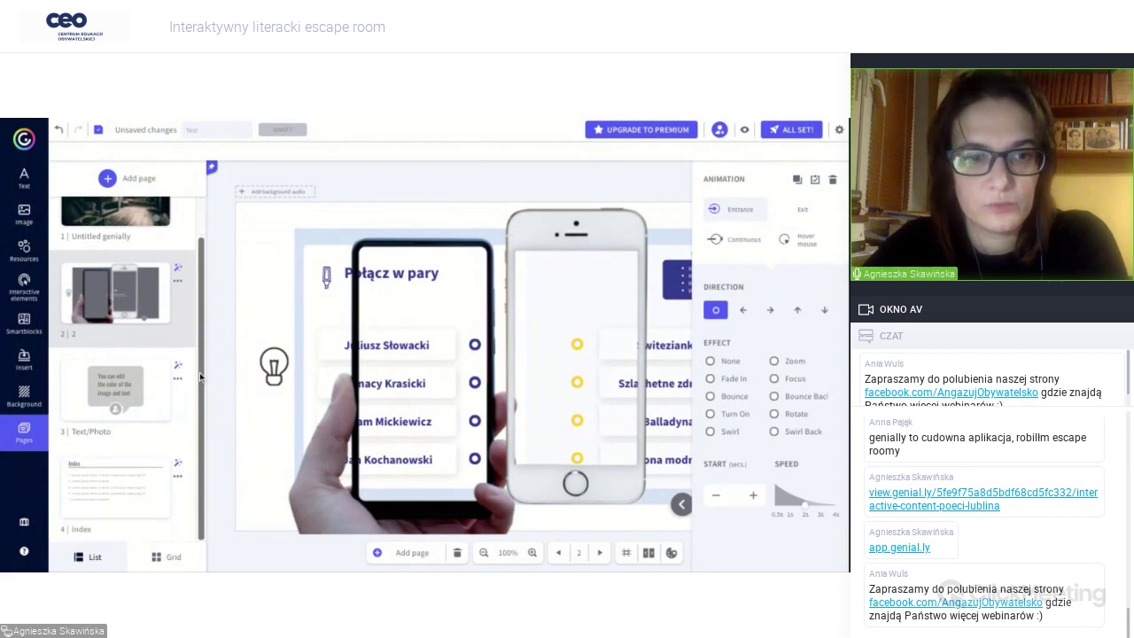
left_click(130, 494)
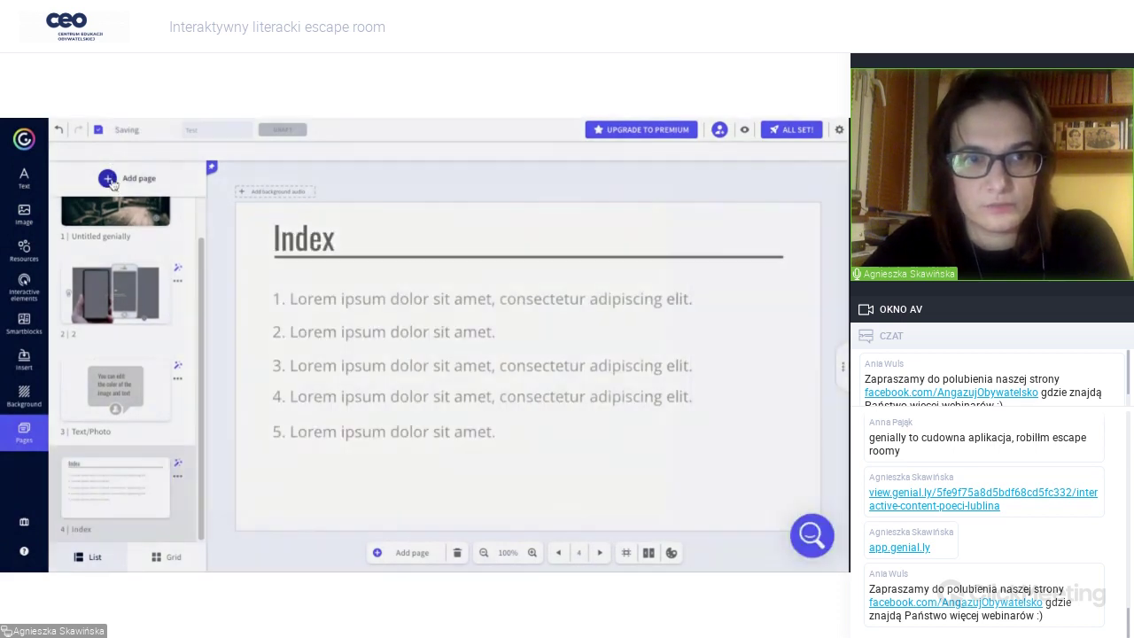
left_click(107, 178)
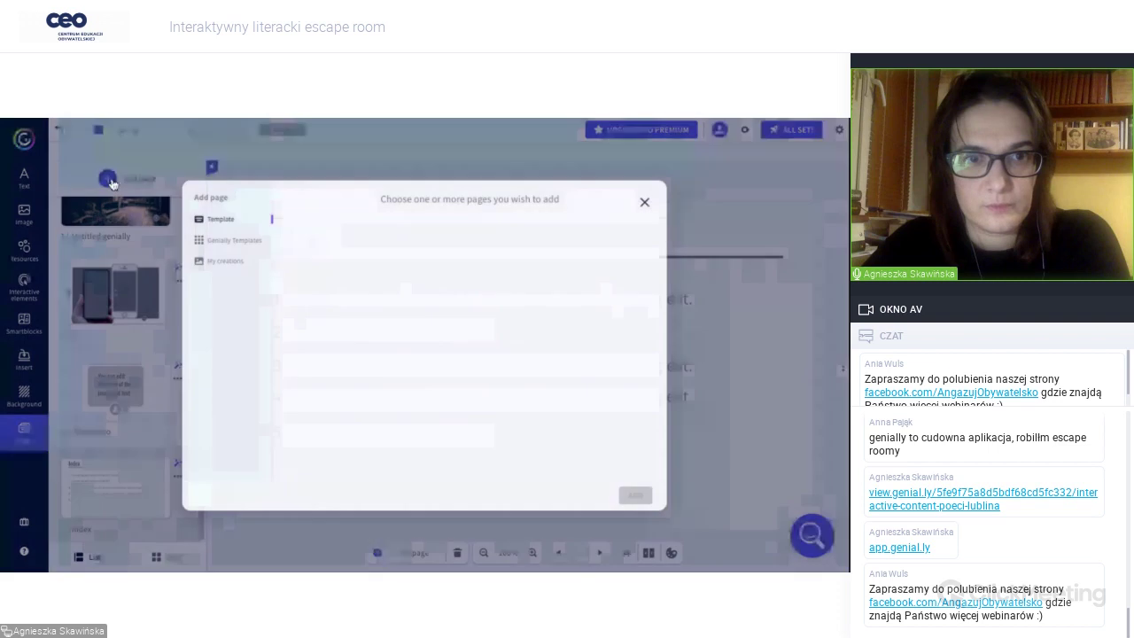
left_click(321, 298)
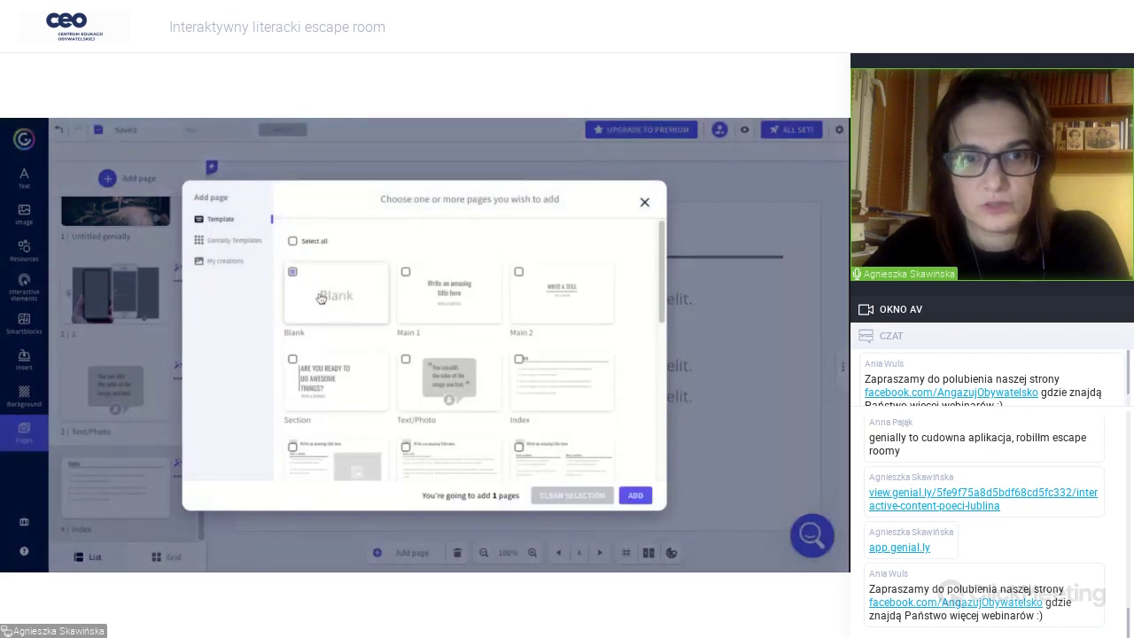
left_click(635, 495)
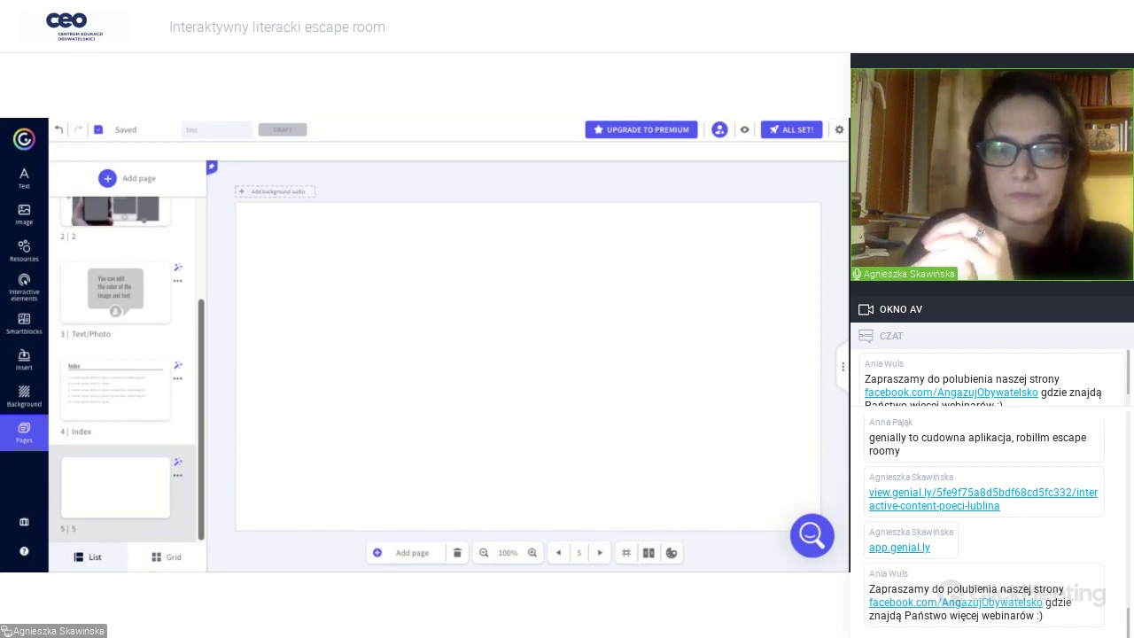
scroll(126, 358, "up", 1)
scroll(127, 358, "down", 1)
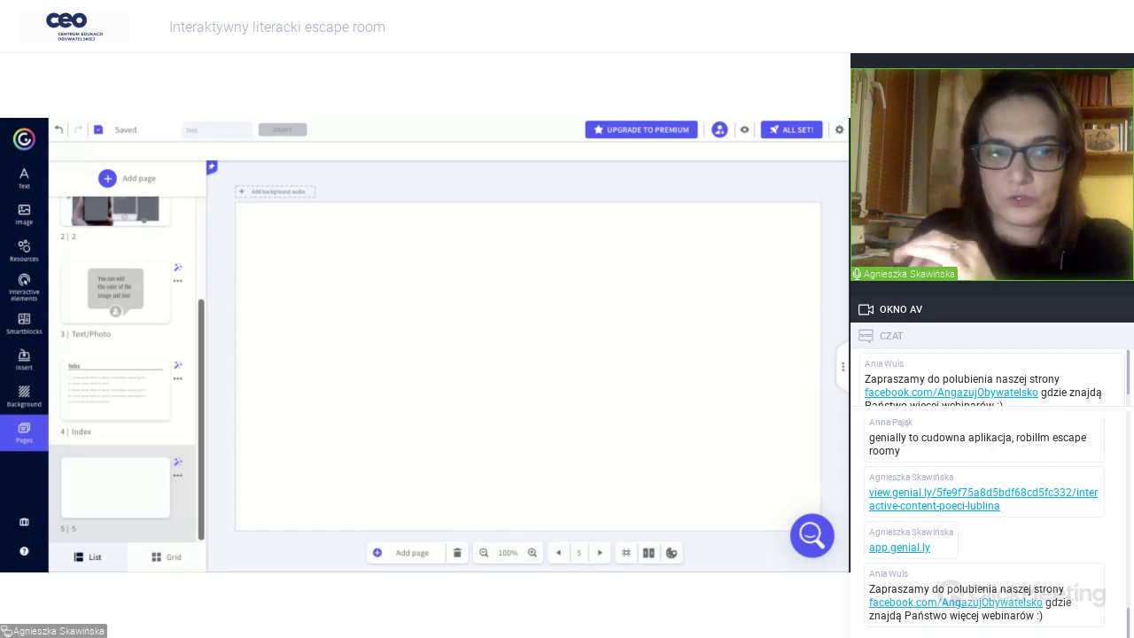
left_click(121, 483)
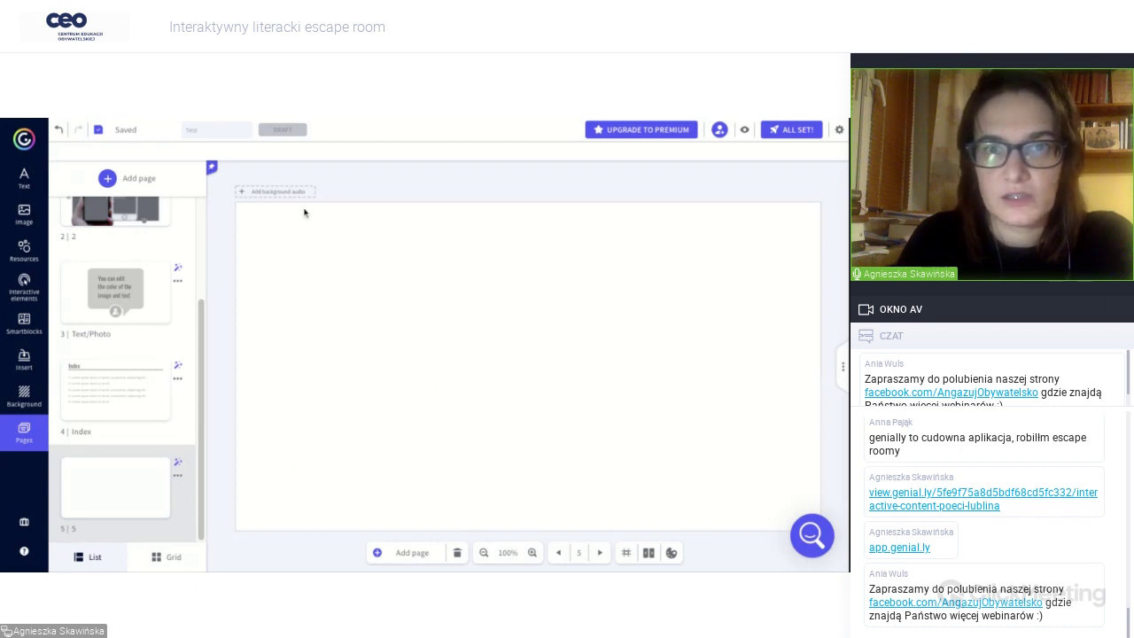
Insert the uploaded alphabet image on the blank page, enlarge it and move it to the right half of the page.
left_click(25, 216)
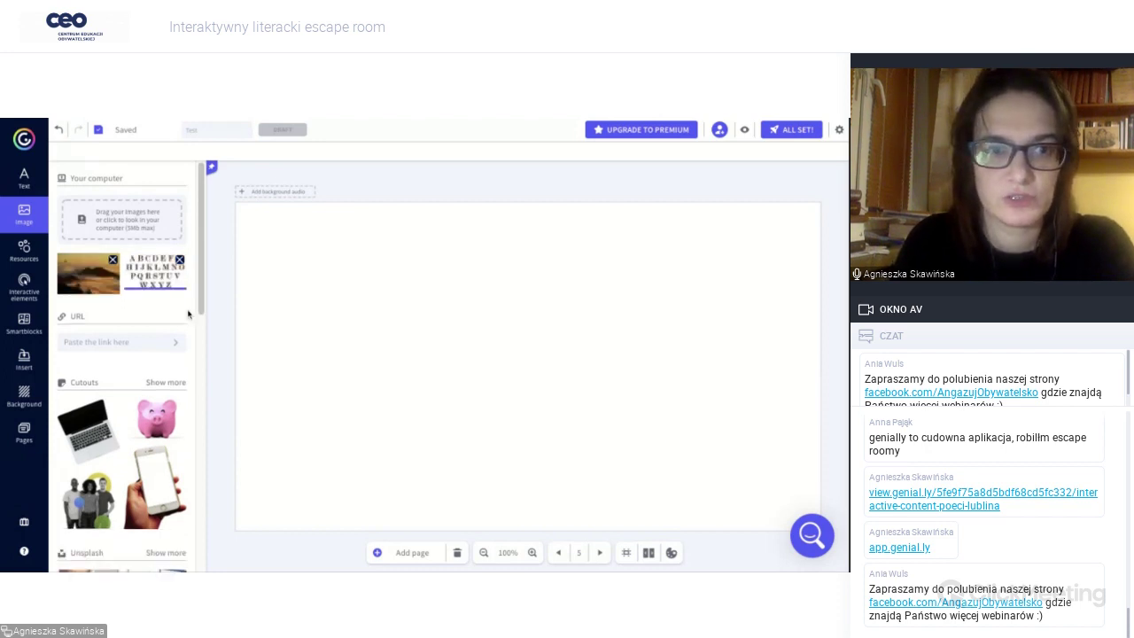
left_click(152, 279)
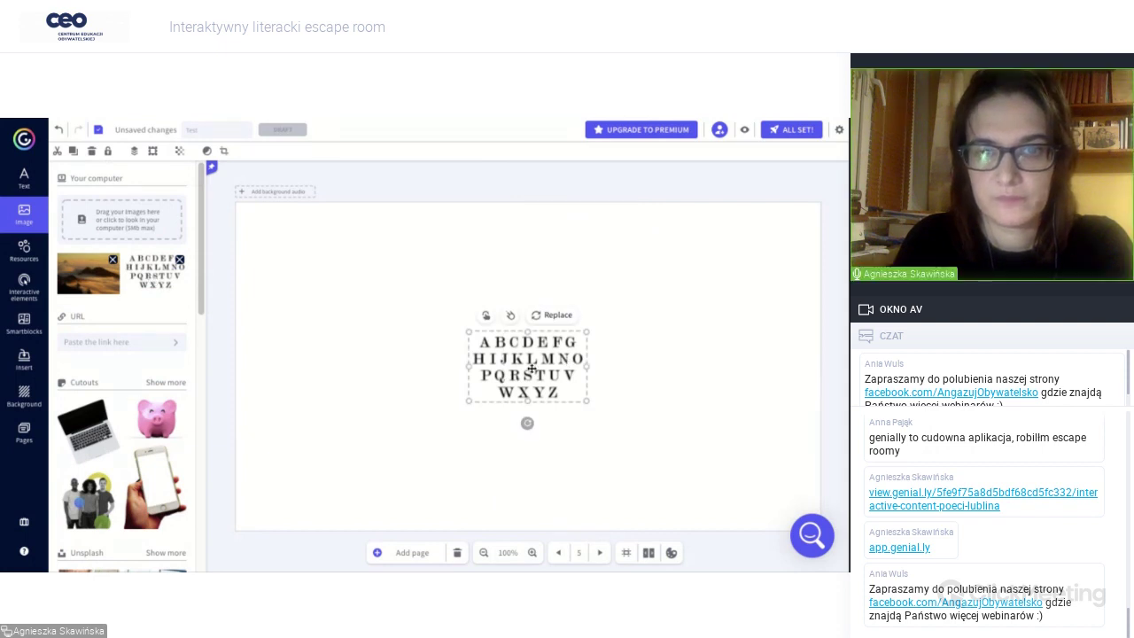
left_click_drag(531, 368, 516, 313)
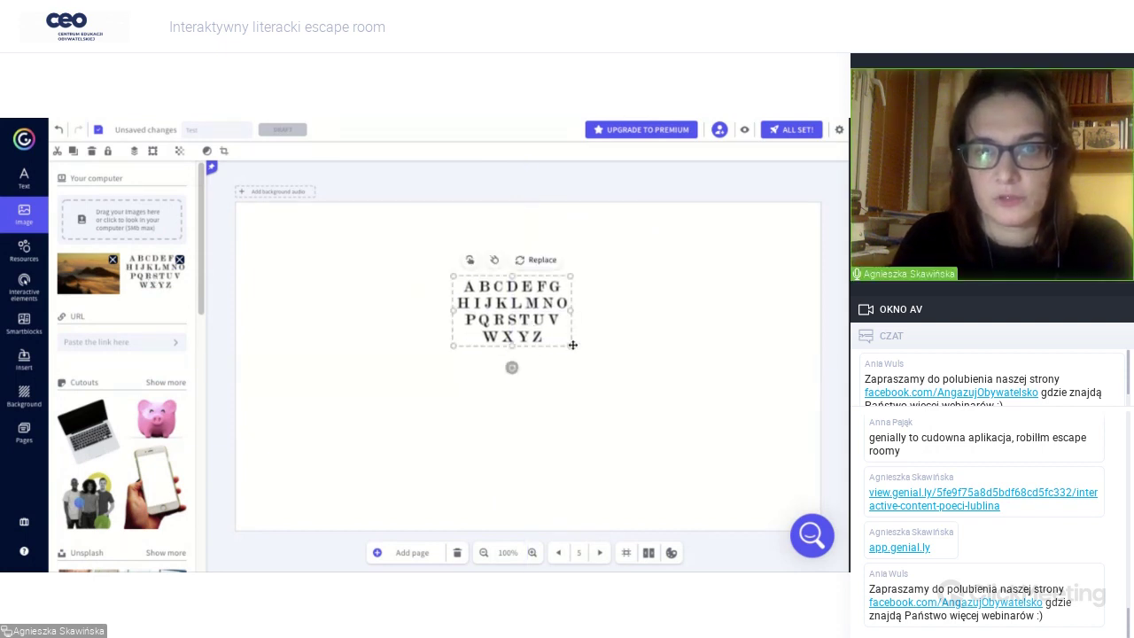
left_click_drag(571, 347, 647, 390)
left_click_drag(572, 334, 689, 363)
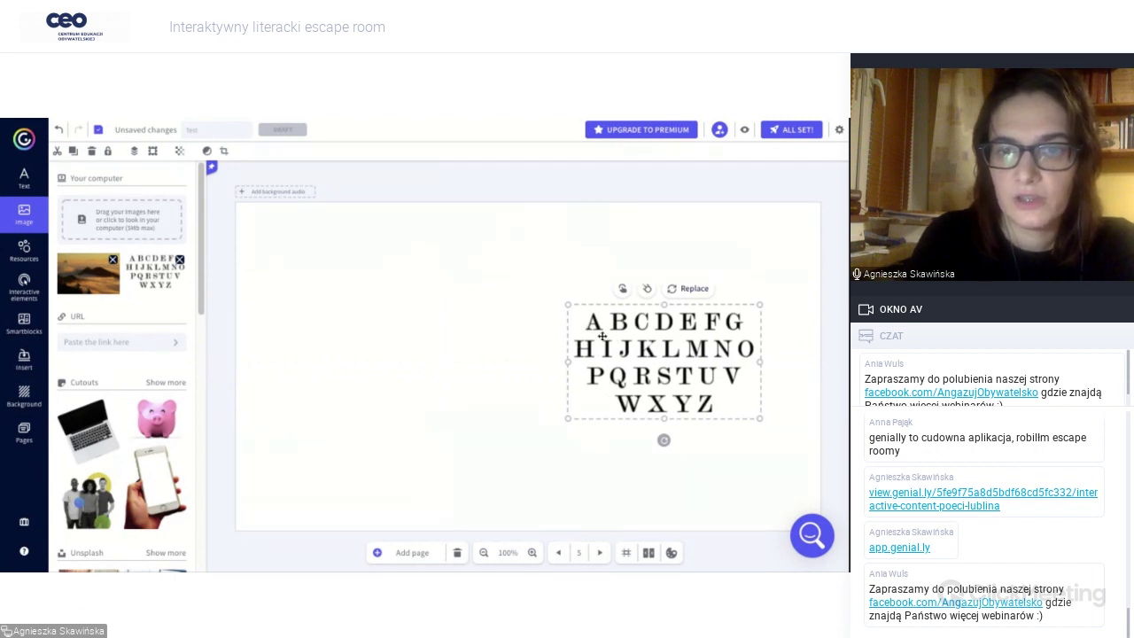
left_click(519, 370)
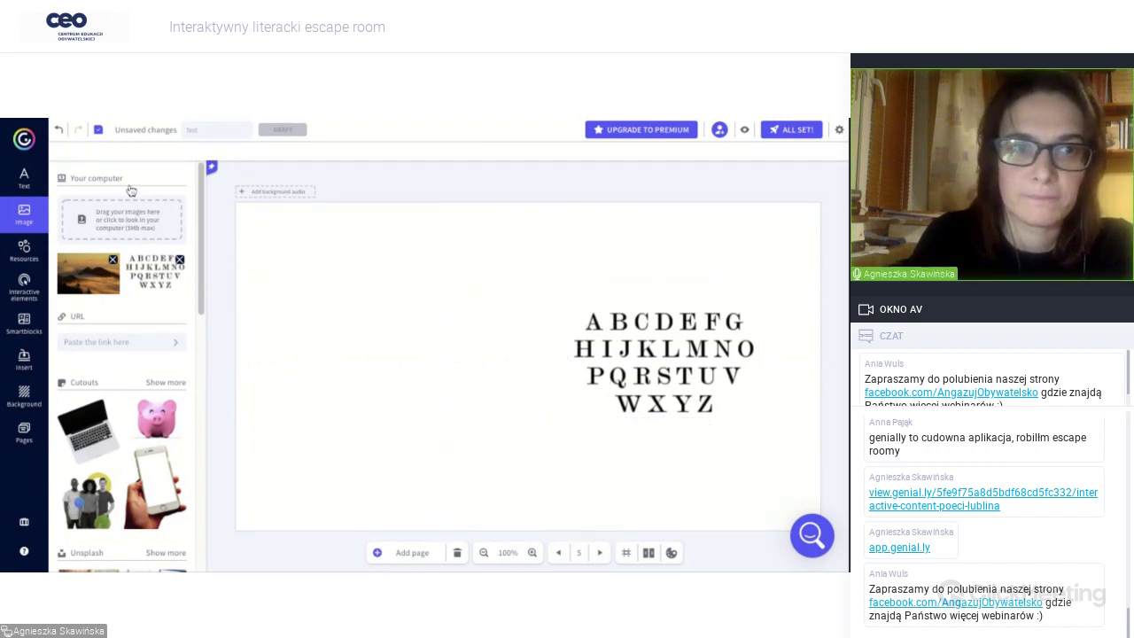
Add a Title 2 text element and place it in the upper-left part of the page, above and beside the alphabet image.
left_click(24, 179)
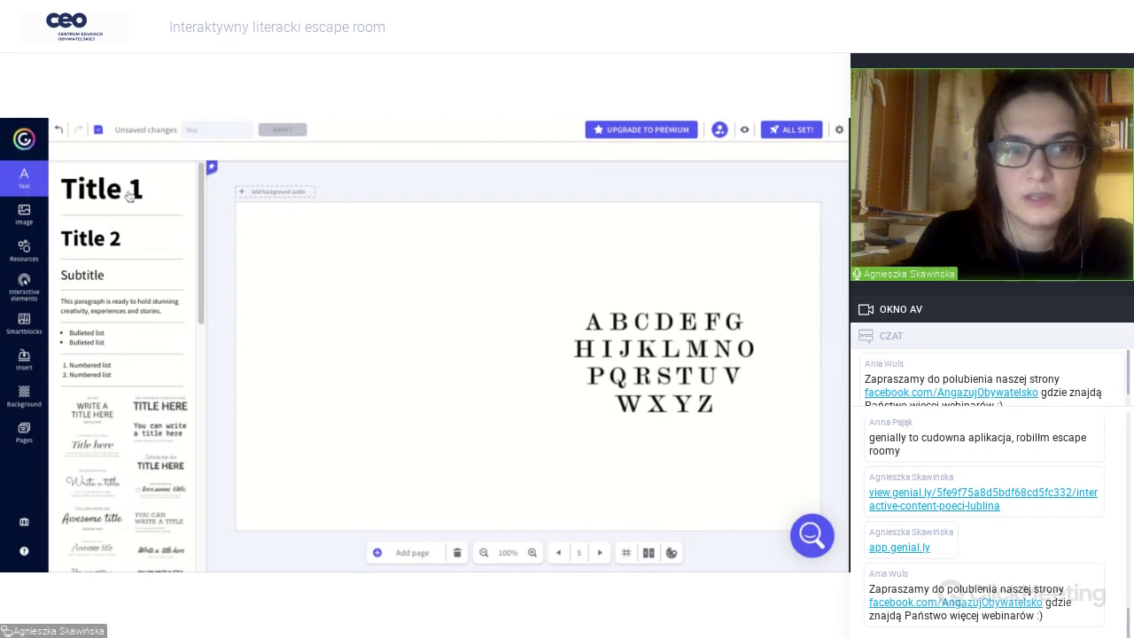
mouse_move(202, 166)
left_mouse_down()
mouse_move(201, 235)
mouse_move(201, 168)
left_mouse_up()
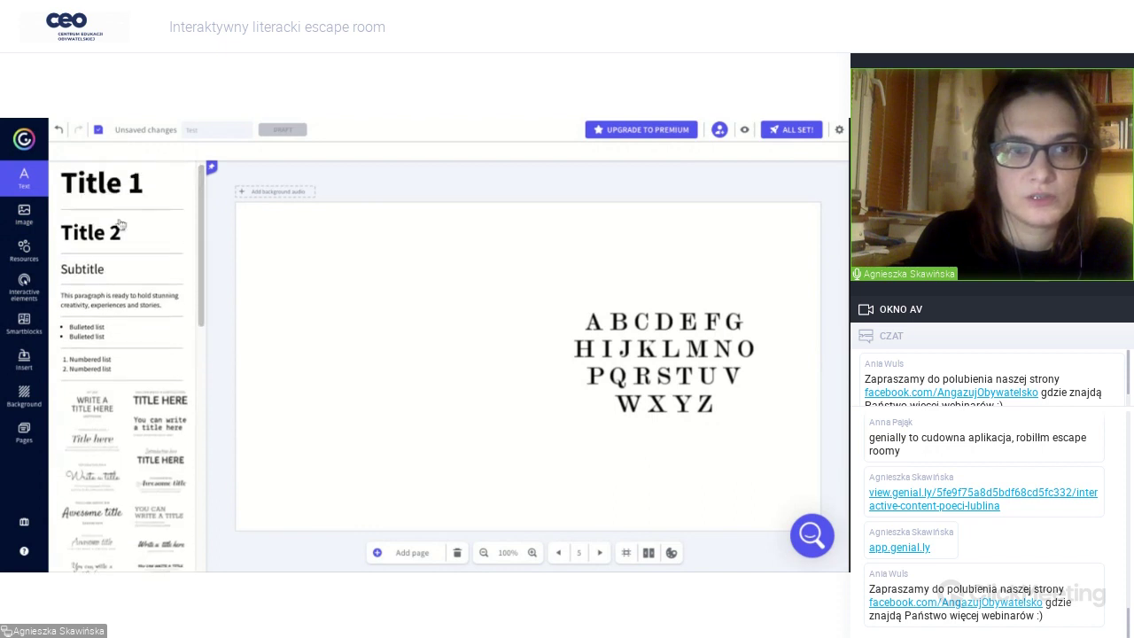
left_click(89, 232)
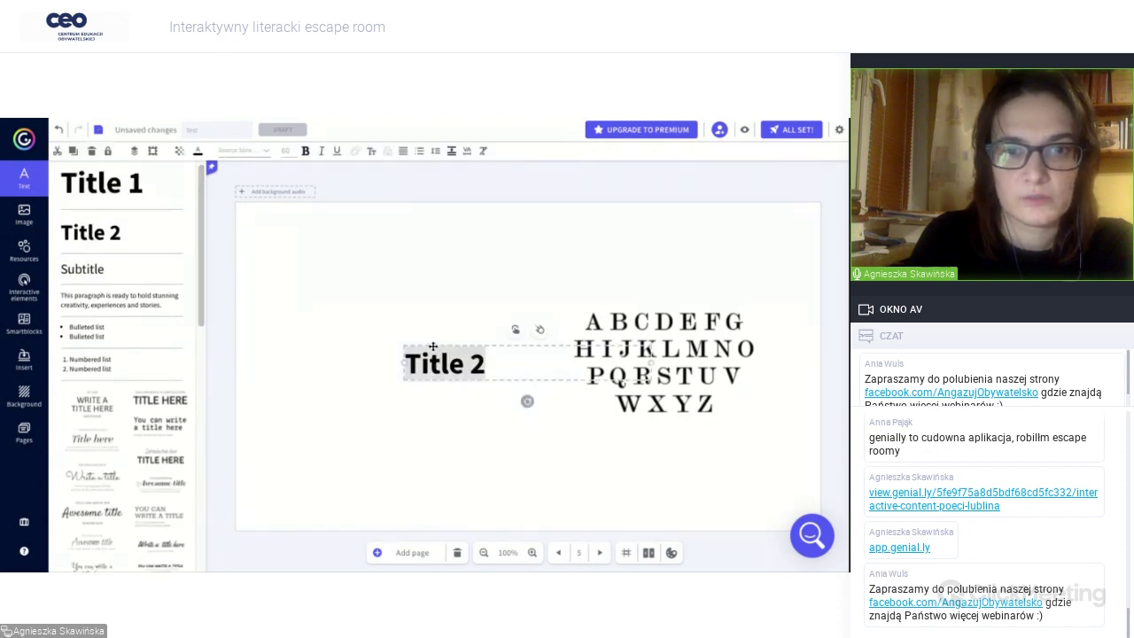
left_click_drag(433, 347, 313, 255)
double_click(363, 271)
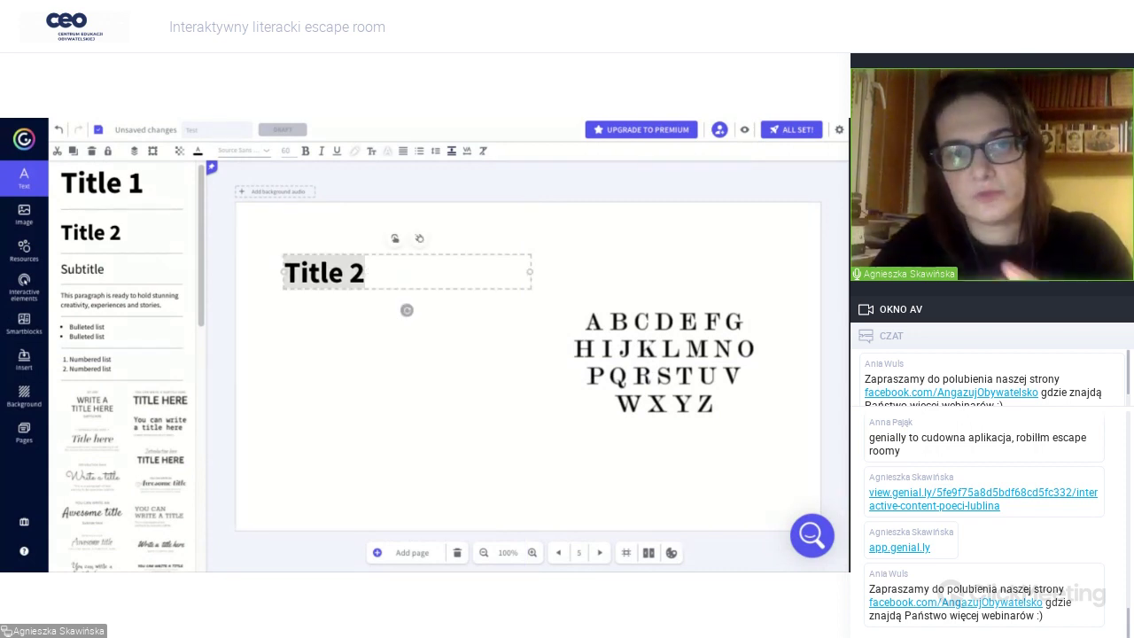
Replace the placeholder text of the title with "Przykładowe polecenie".
key("End")
type("Prz")
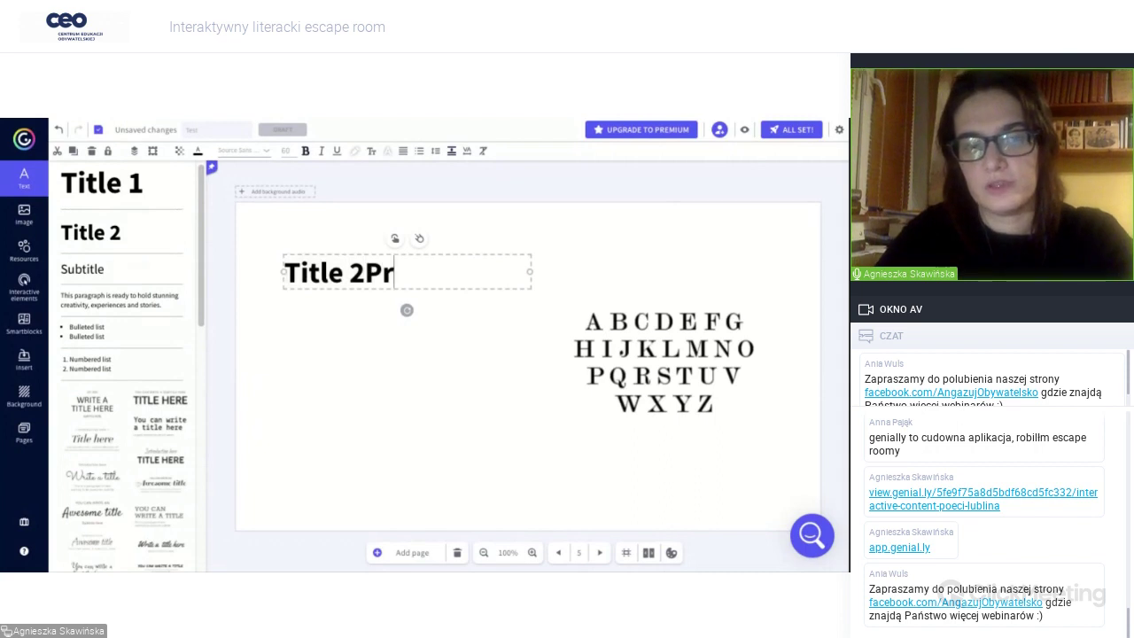
key("BackSpace")
key("BackSpace")
key("BackSpace")
key("BackSpace")
key("BackSpace")
key("BackSpace")
key("BackSpace")
key("BackSpace")
key("BackSpace")
key("BackSpace")
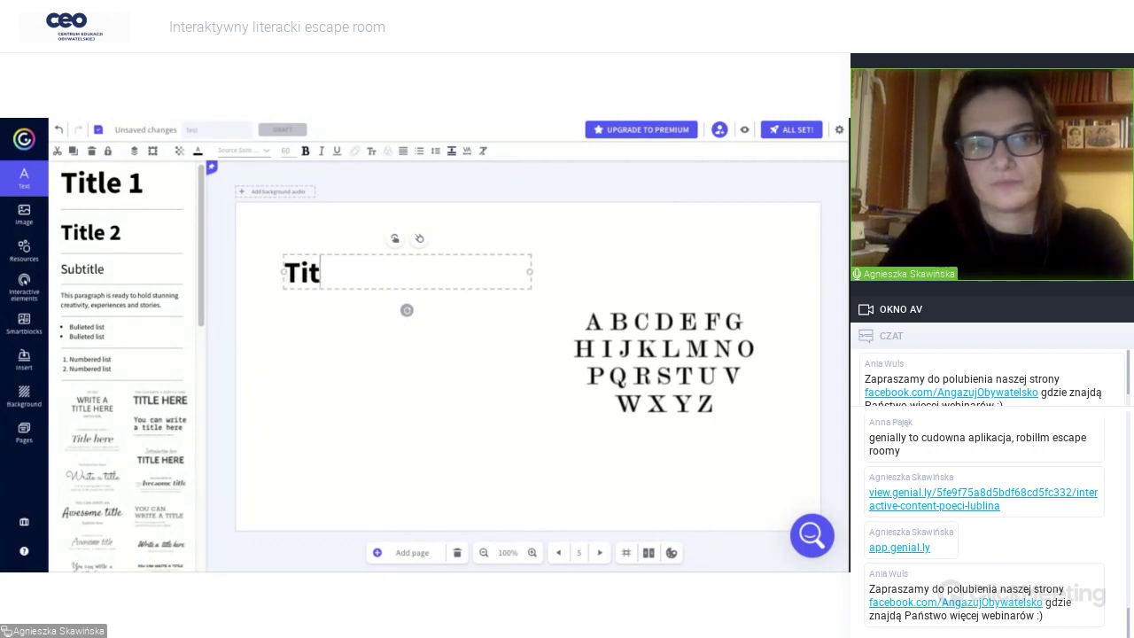
type("Przyk")
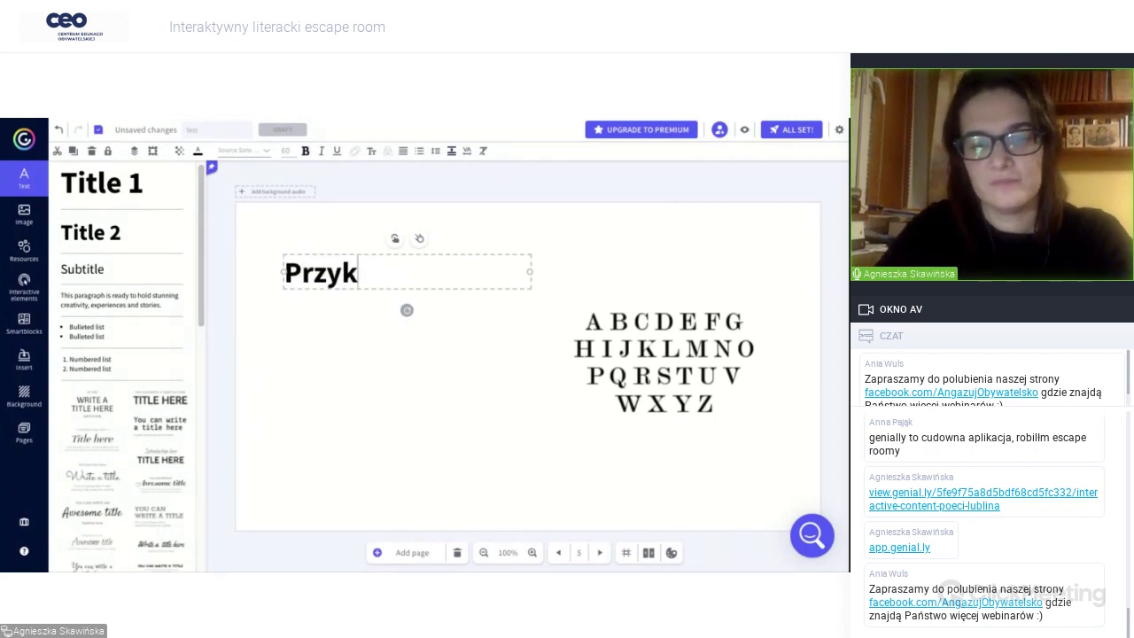
type("ładowe polecenie")
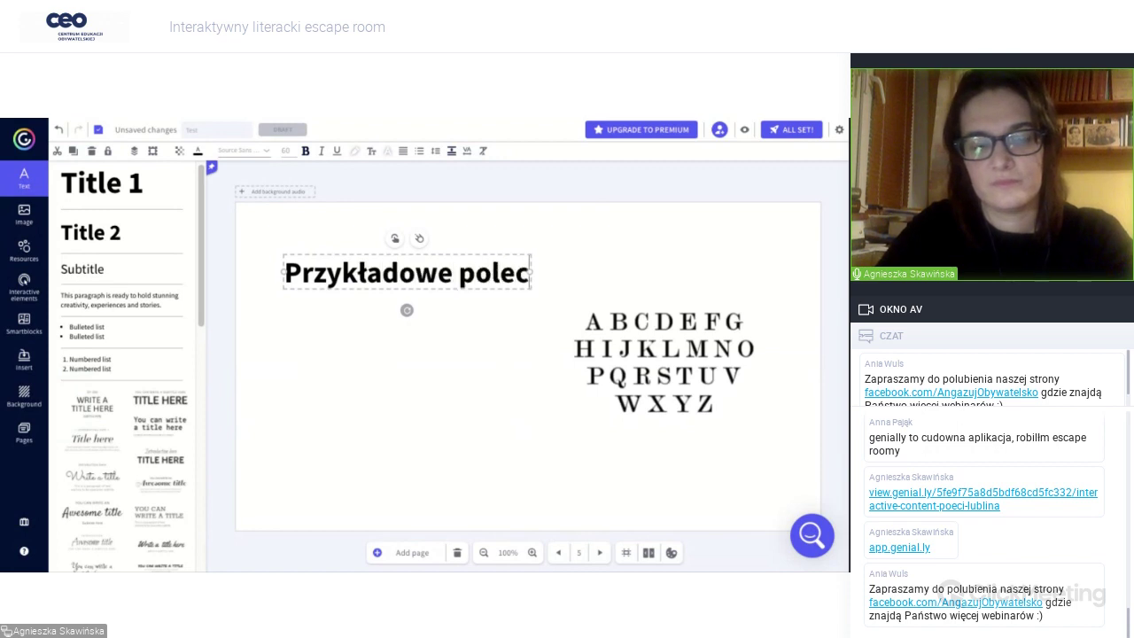
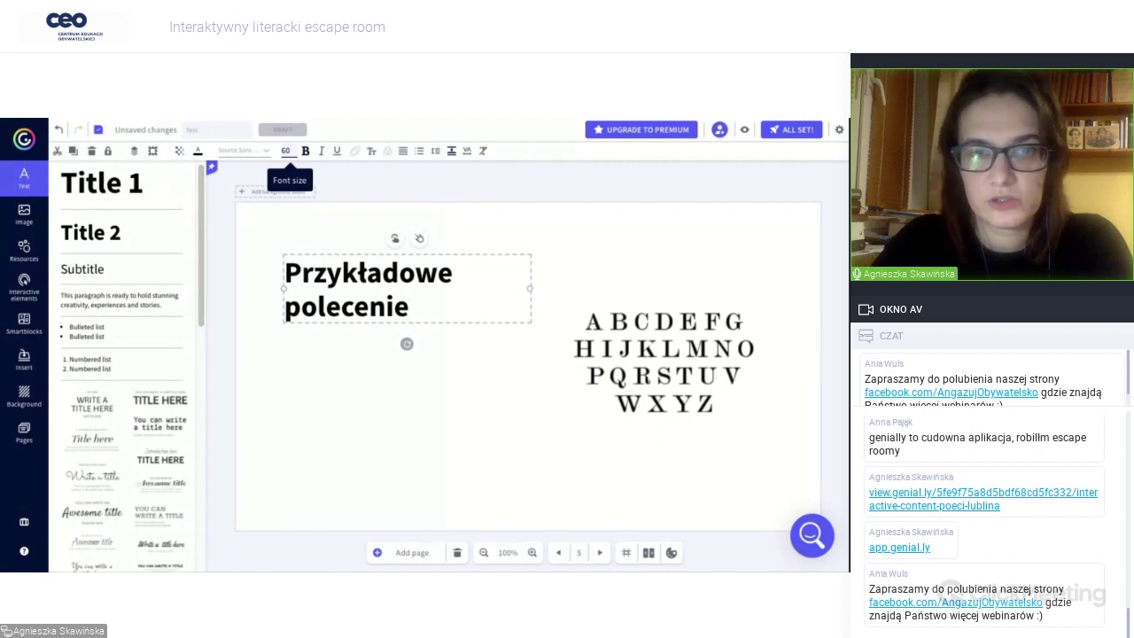
Set the title's font size to 36 and its font to Indie Flower.
left_click(285, 150)
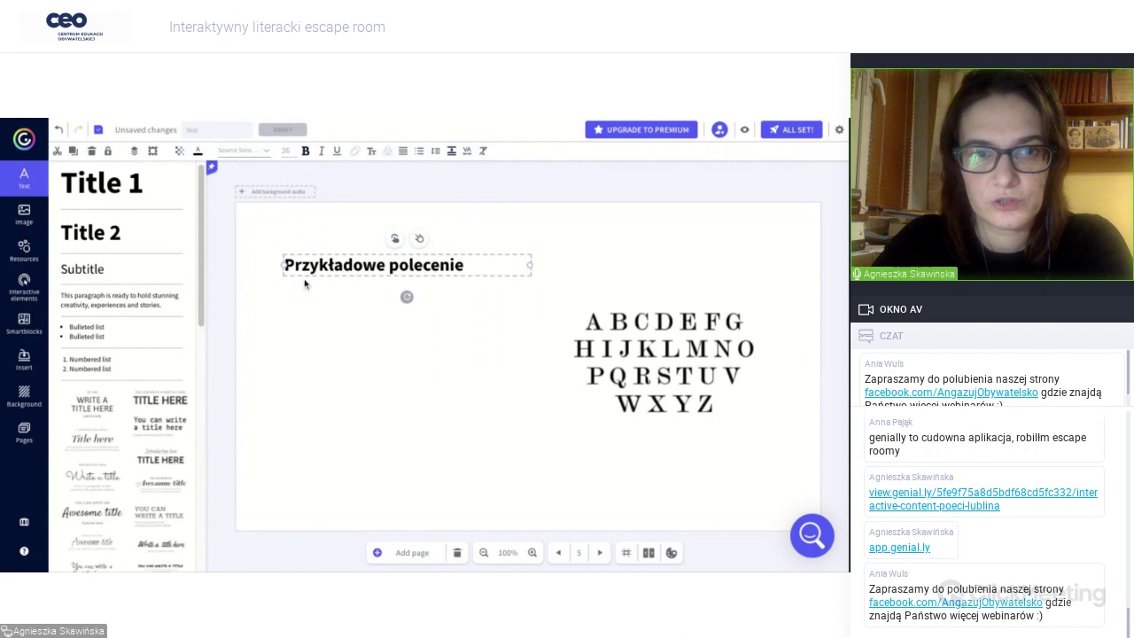
left_click(266, 153)
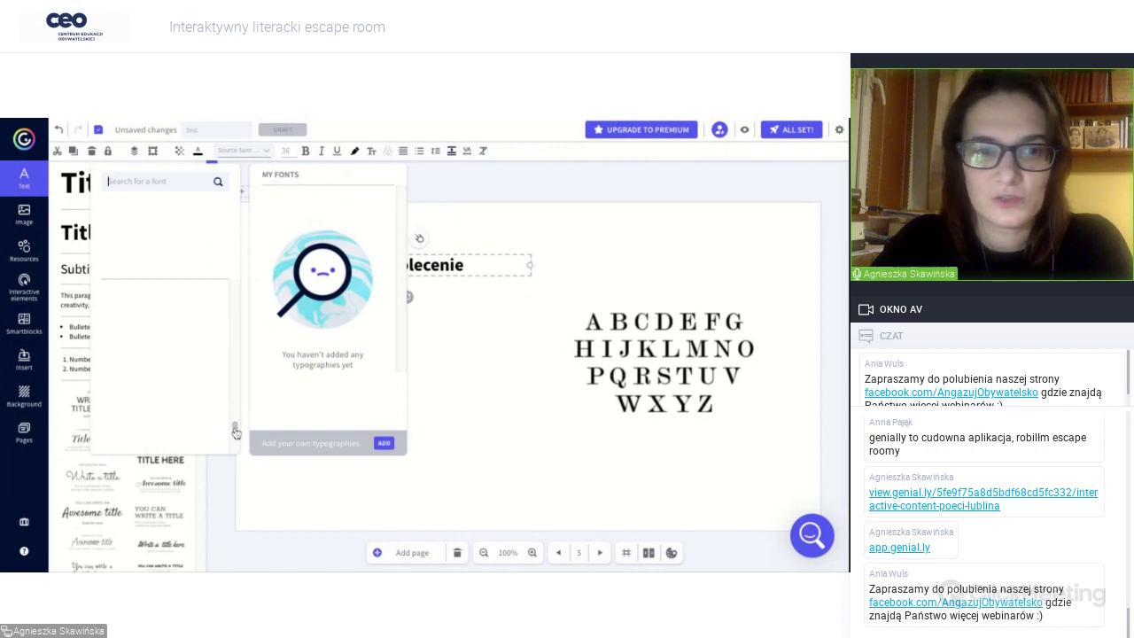
left_click_drag(235, 427, 234, 353)
left_click(147, 344)
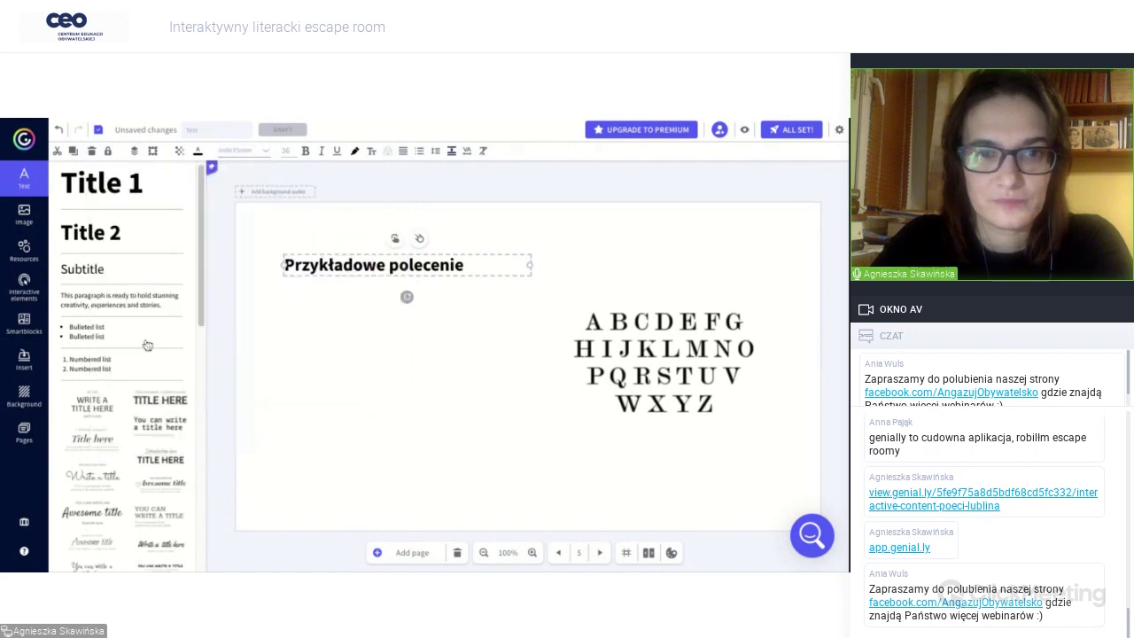
left_click(387, 343)
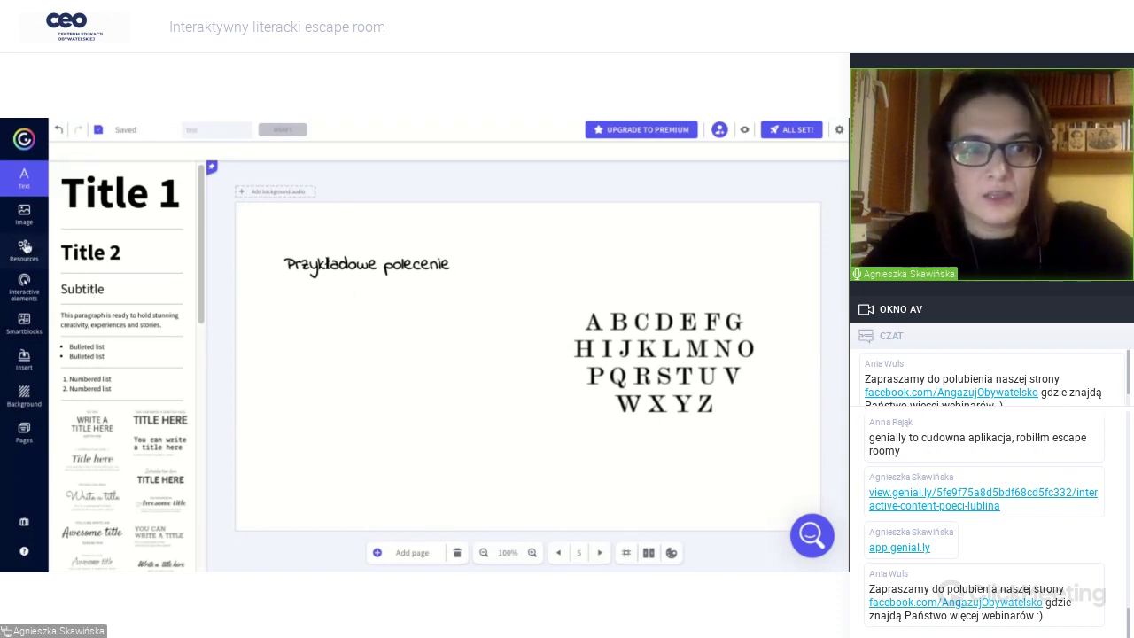
Add a square shape below the title and stretch it into a wide, low rectangle beside the alphabet image.
left_click(25, 215)
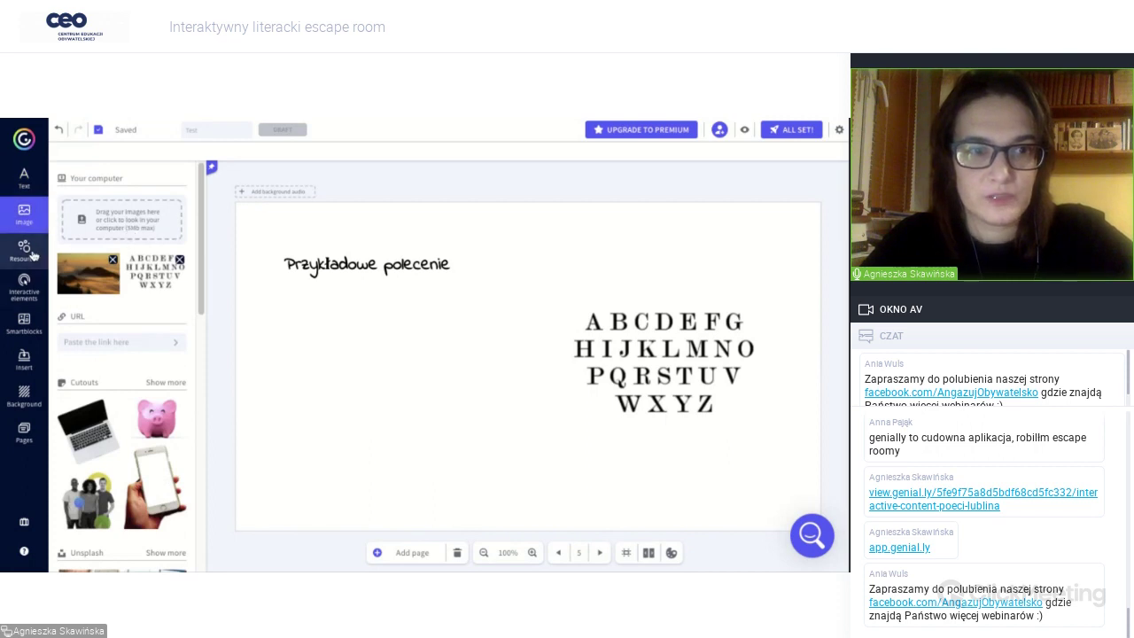
left_click(33, 255)
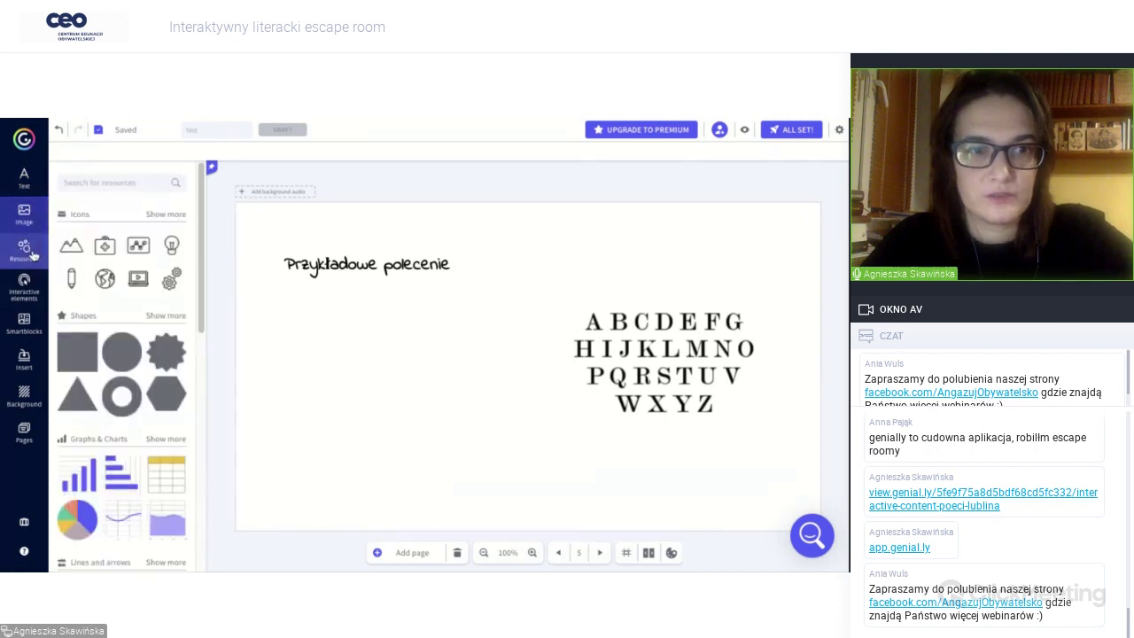
left_click(87, 361)
left_click_drag(504, 357, 299, 369)
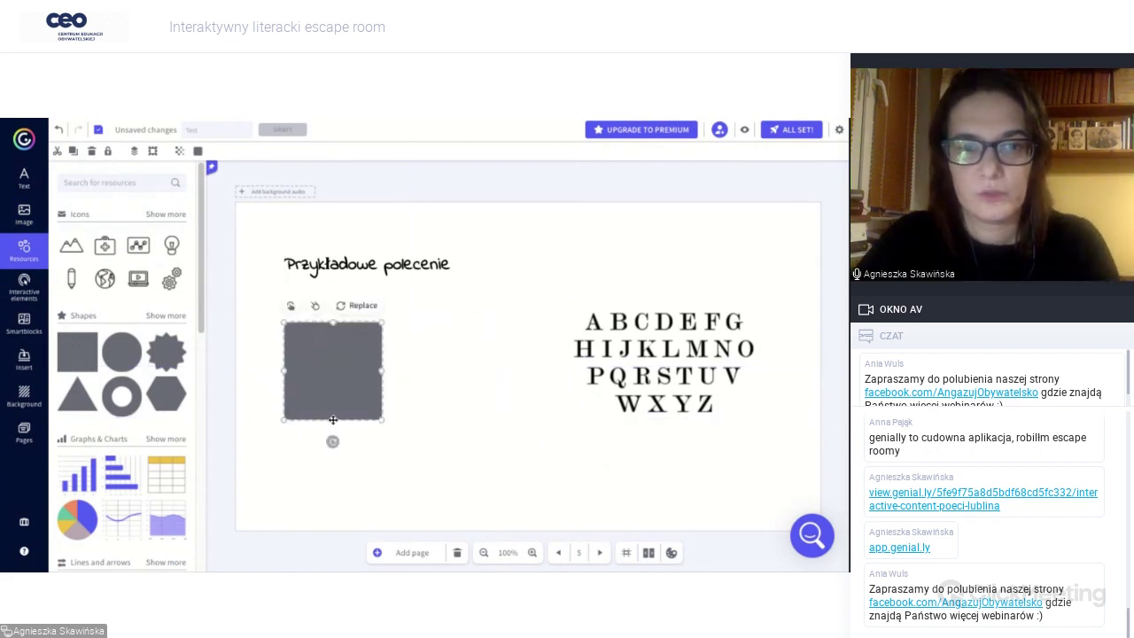
left_click_drag(334, 420, 519, 352)
mouse_move(401, 378)
left_mouse_down()
mouse_move(401, 392)
mouse_move(402, 358)
left_mouse_up()
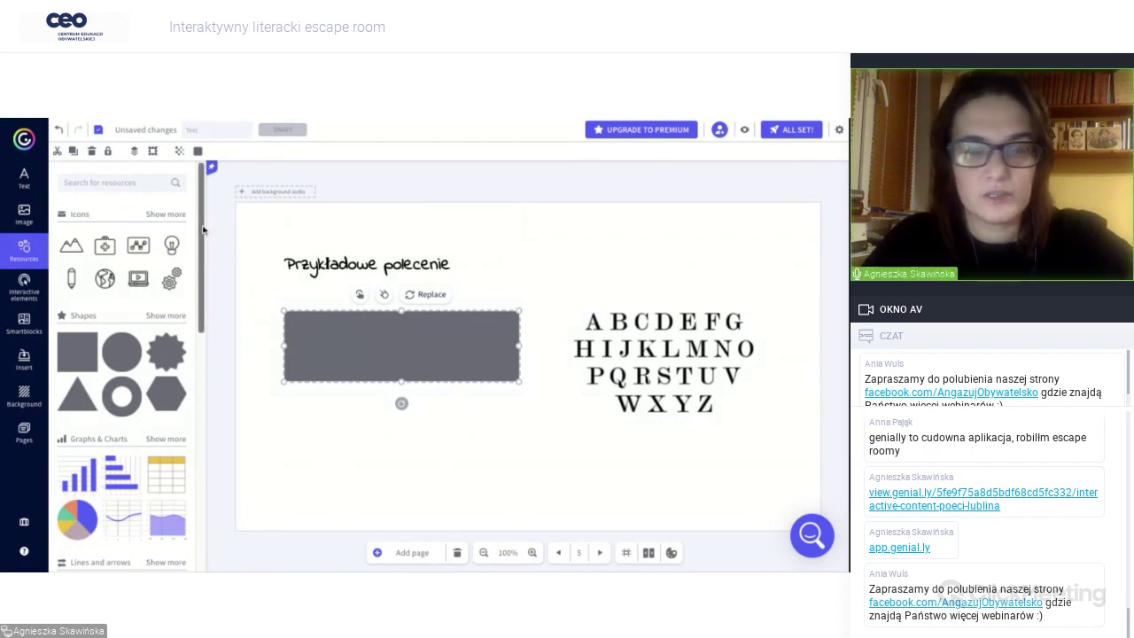
Recolour the rectangle from the colour samples, trying two light greens and settling on light violet.
scroll(203, 230, "down", 2)
scroll(203, 230, "down", 5)
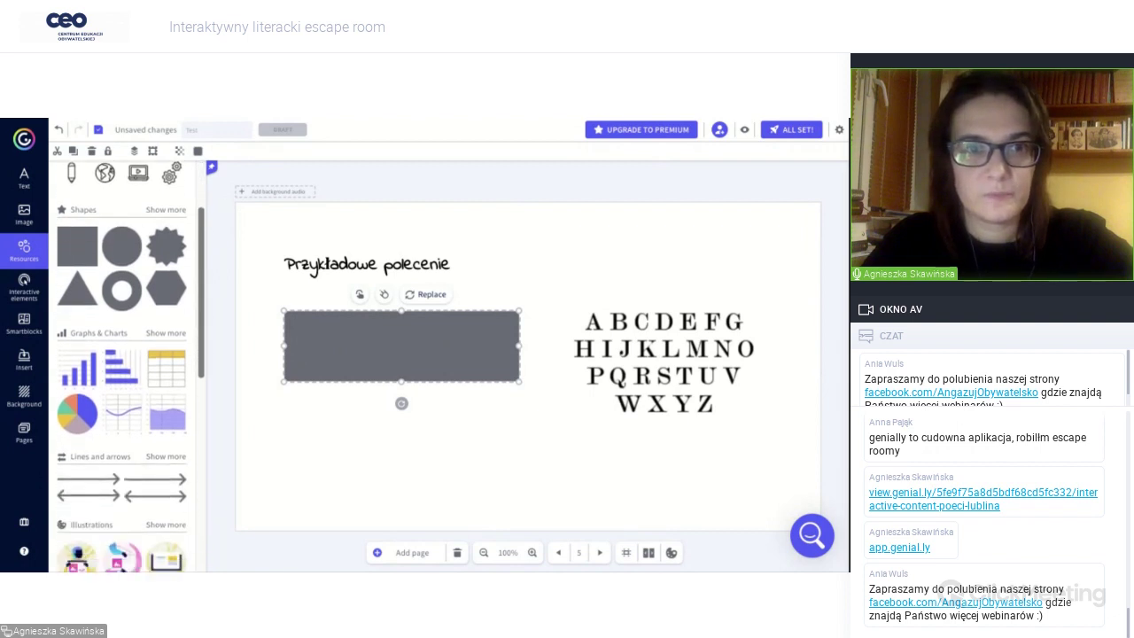
left_click(200, 153)
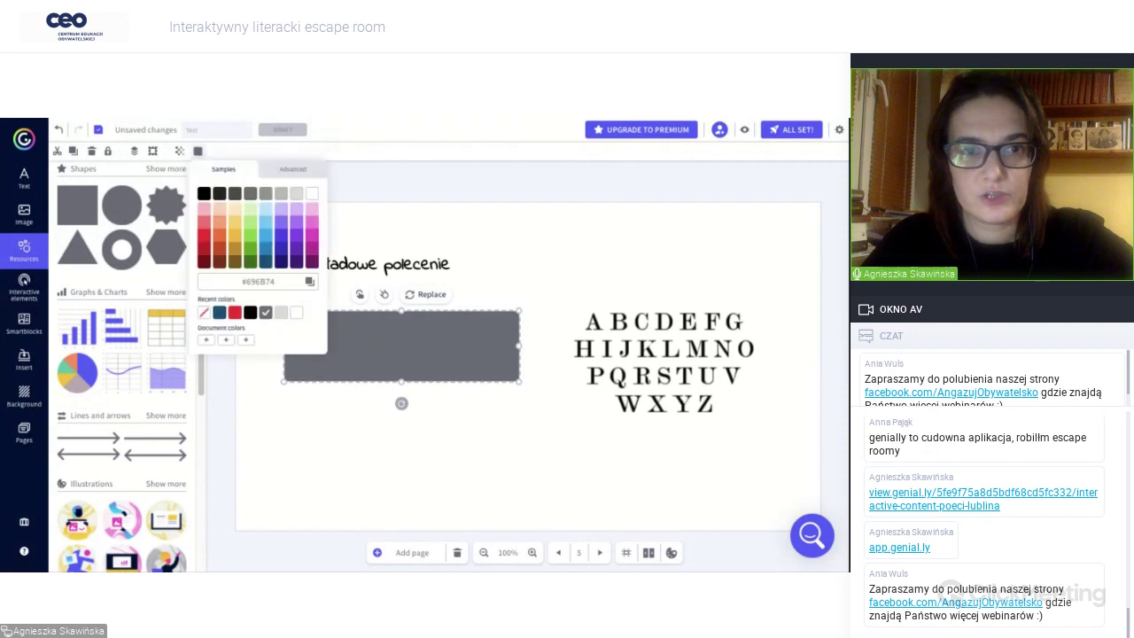
left_click(251, 223)
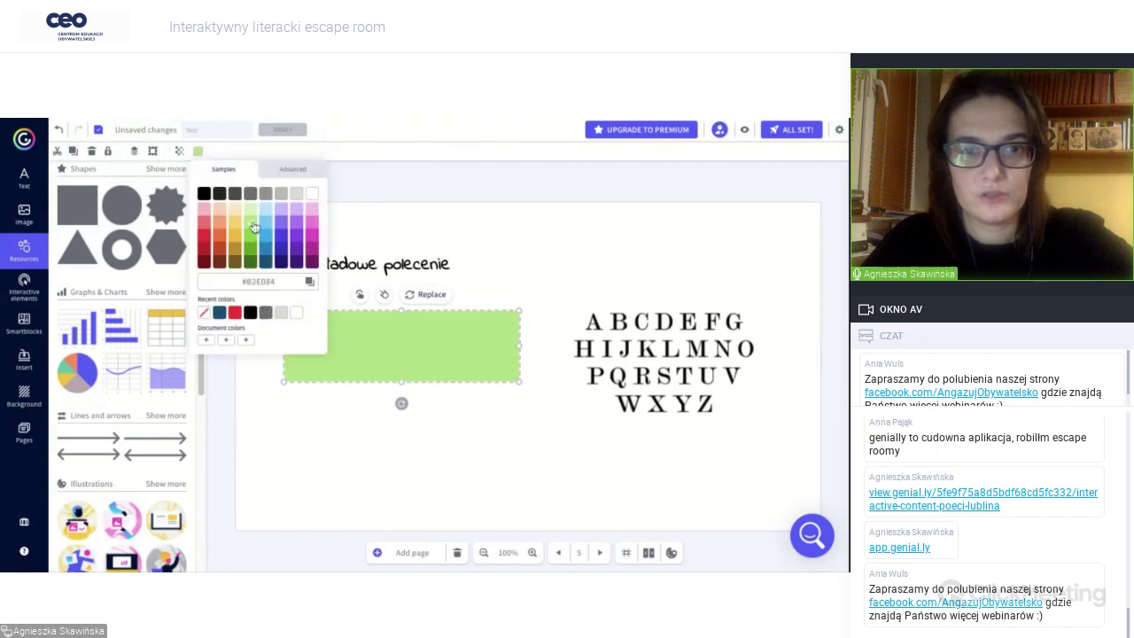
left_click(252, 213)
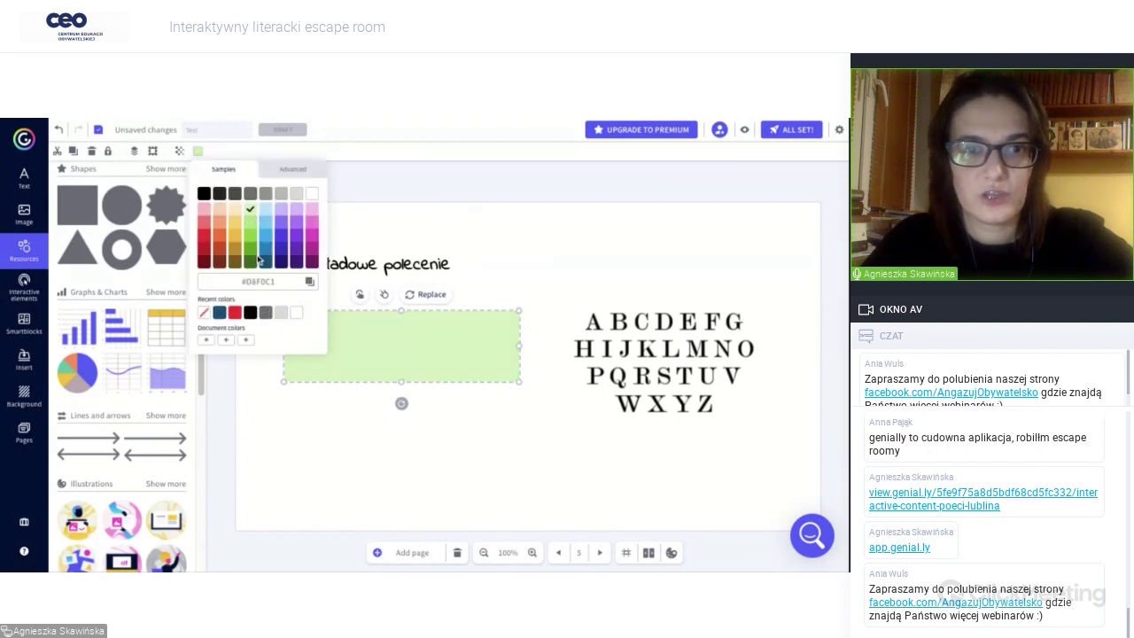
left_click(280, 210)
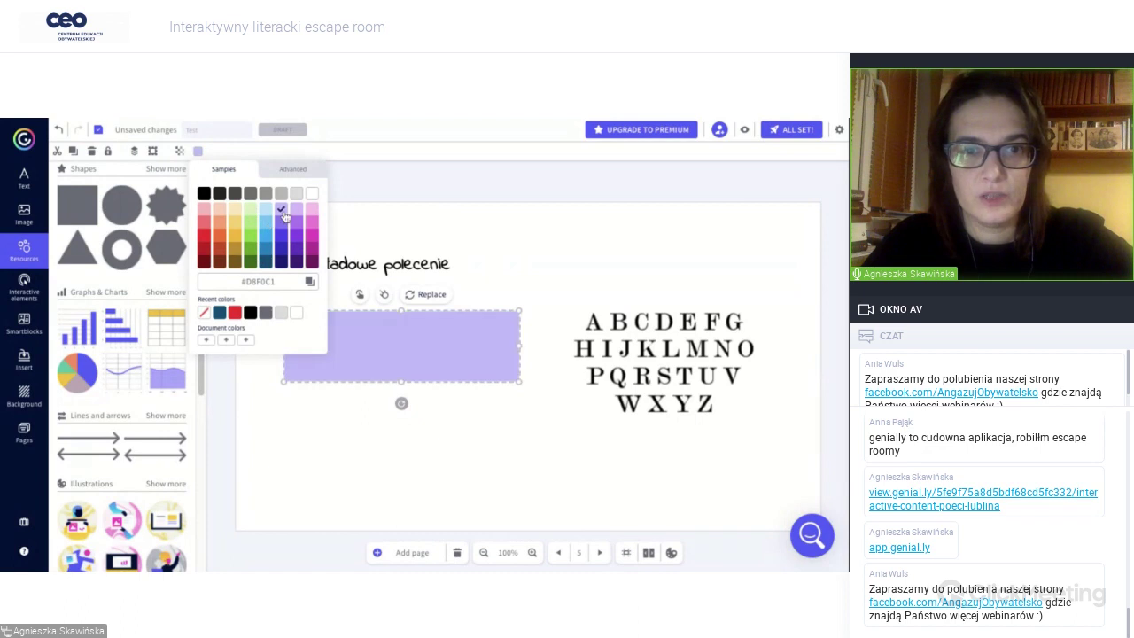
left_click(326, 462)
Move the "Przykładowe polecenie" title slightly down and to the right, closer to the violet rectangle.
scroll(203, 327, "down", 3)
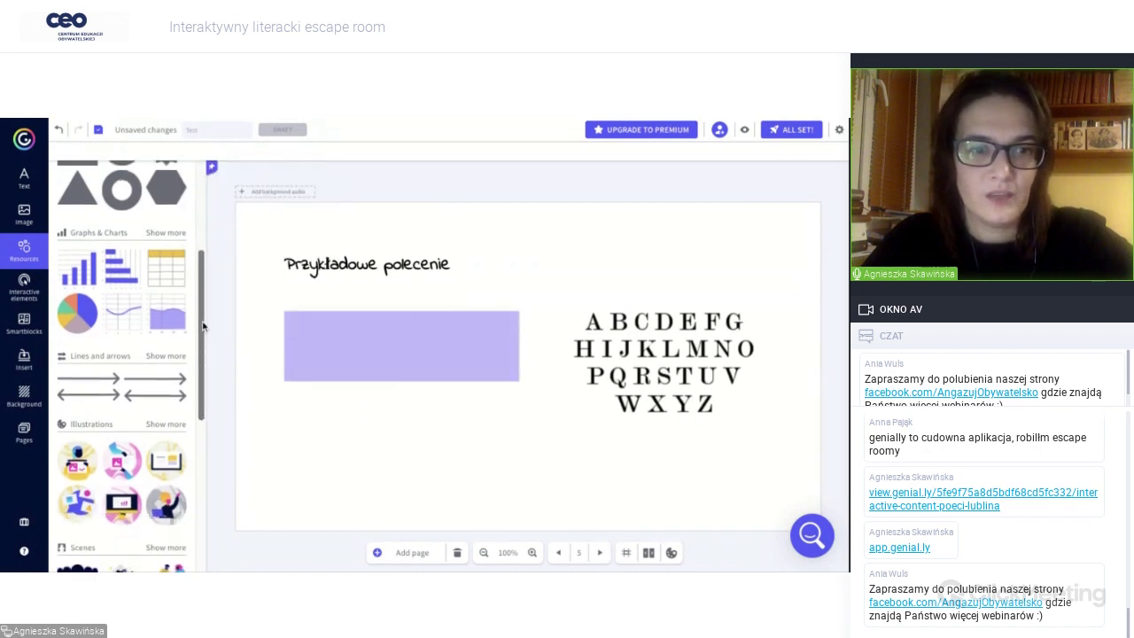
scroll(203, 327, "up", 2)
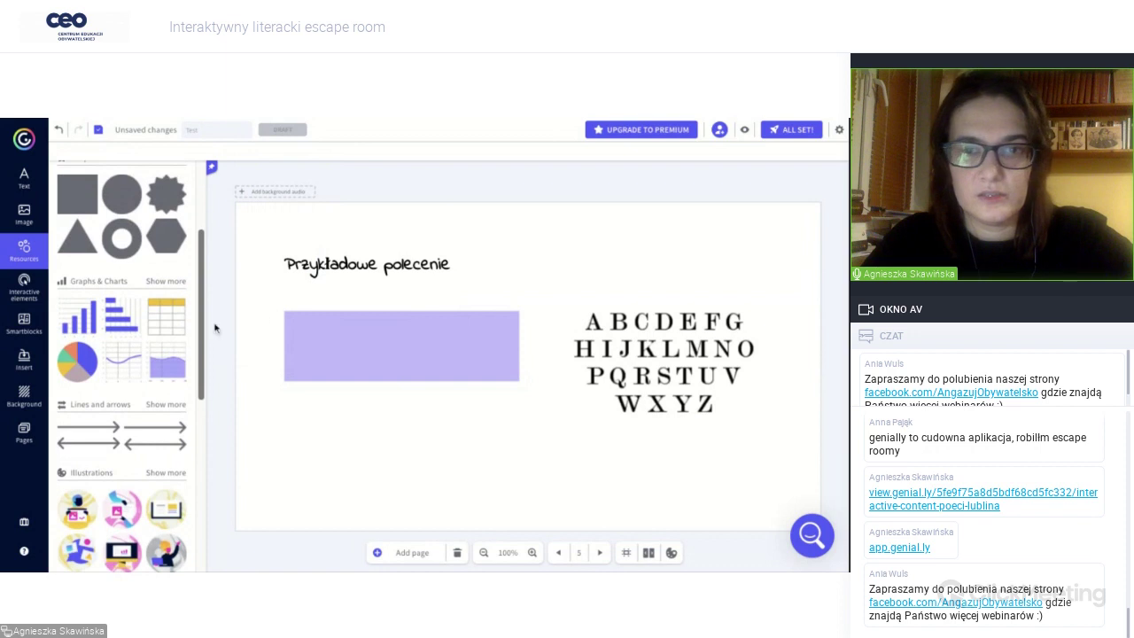
left_click_drag(314, 268, 321, 278)
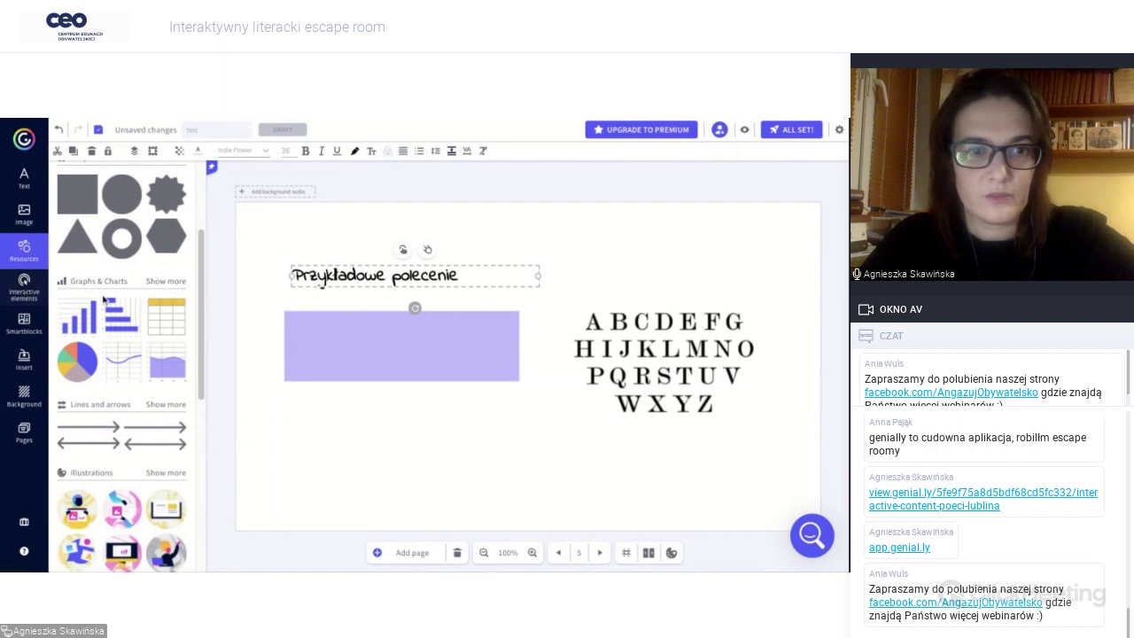
Add an invisible interactive area and resize it to cover the whole alphabet image.
left_click(30, 298)
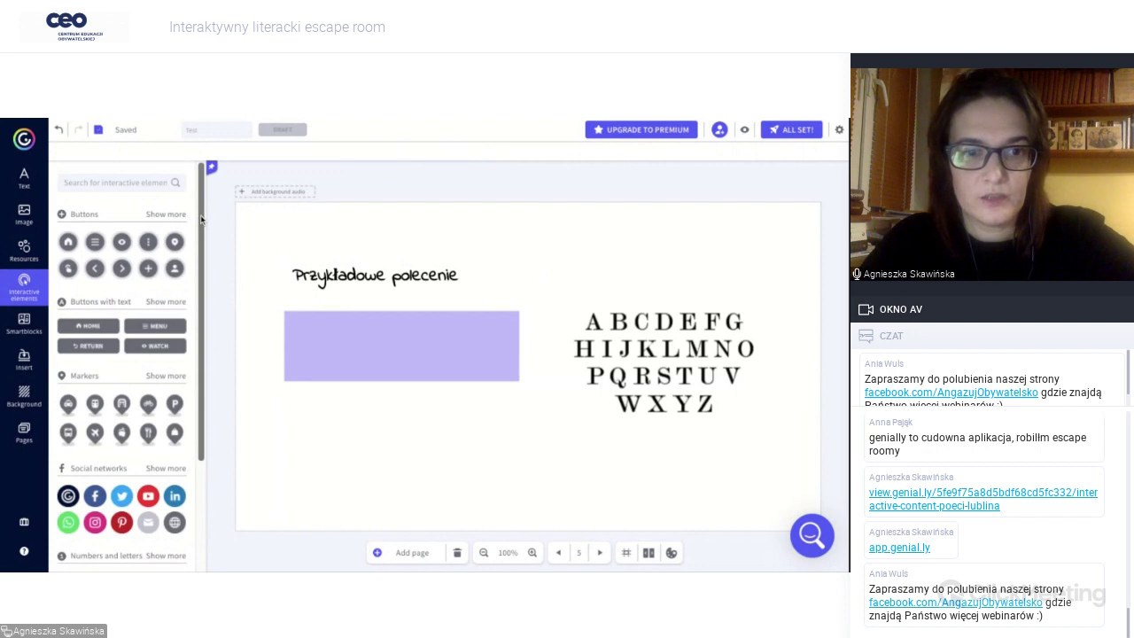
scroll(201, 220, "down", 4)
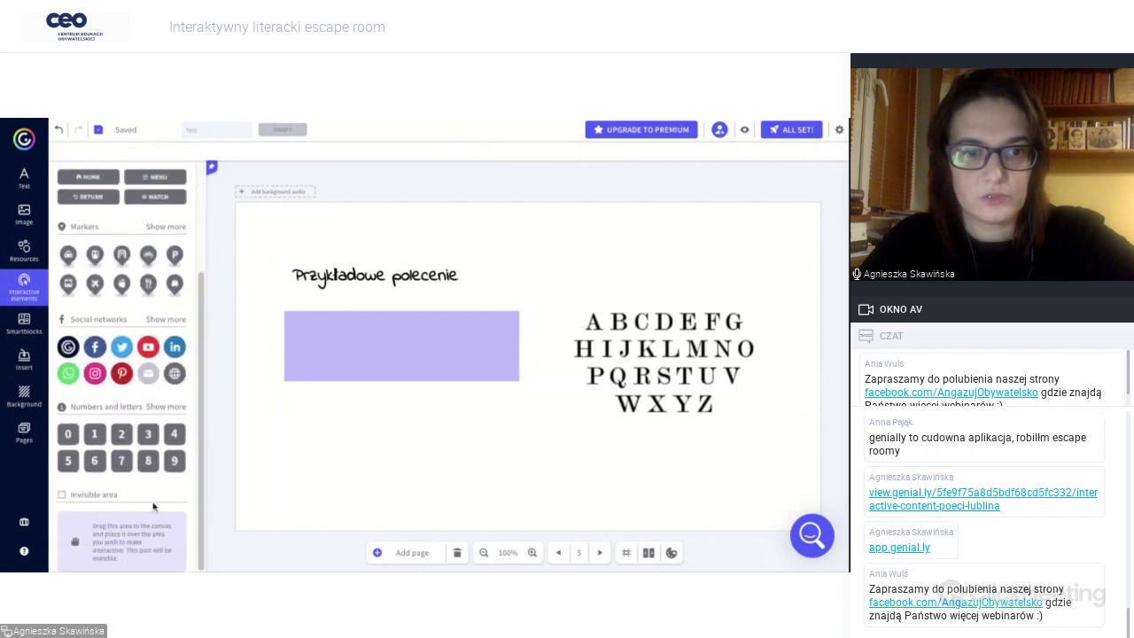
left_click(137, 537)
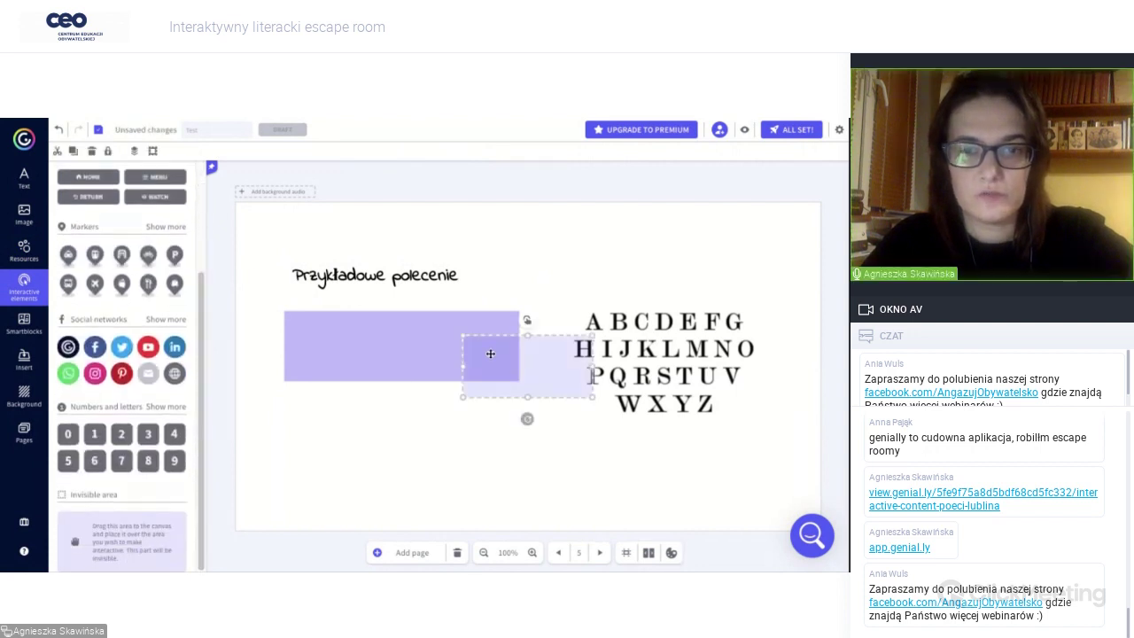
left_click_drag(490, 353, 596, 323)
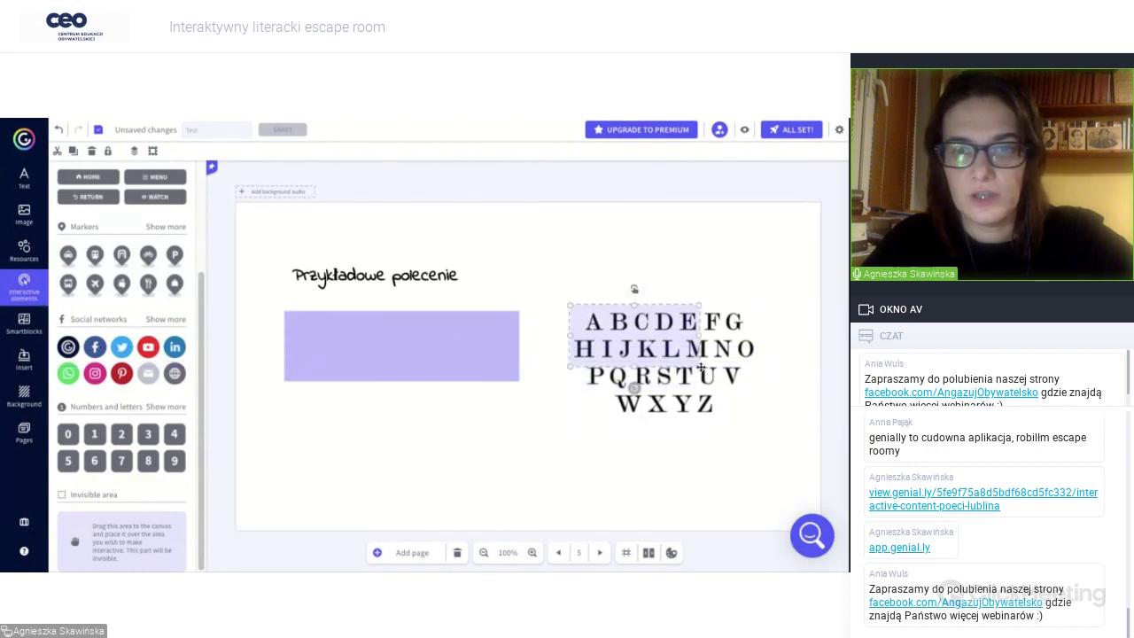
left_click_drag(701, 365, 760, 395)
left_click_drag(664, 394, 664, 423)
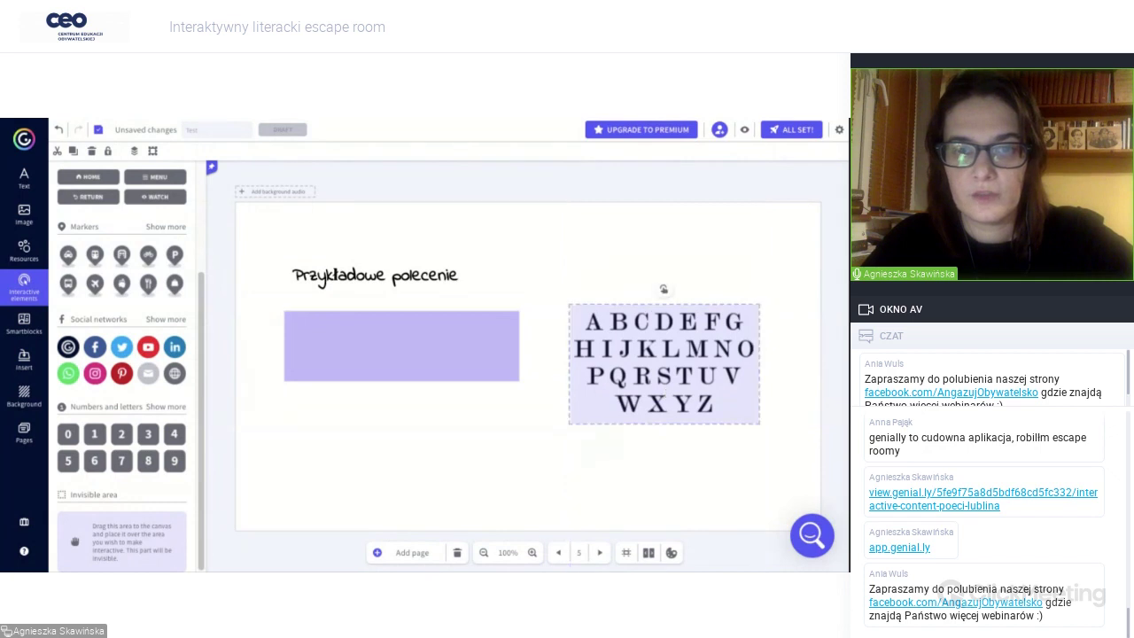
left_click(548, 347)
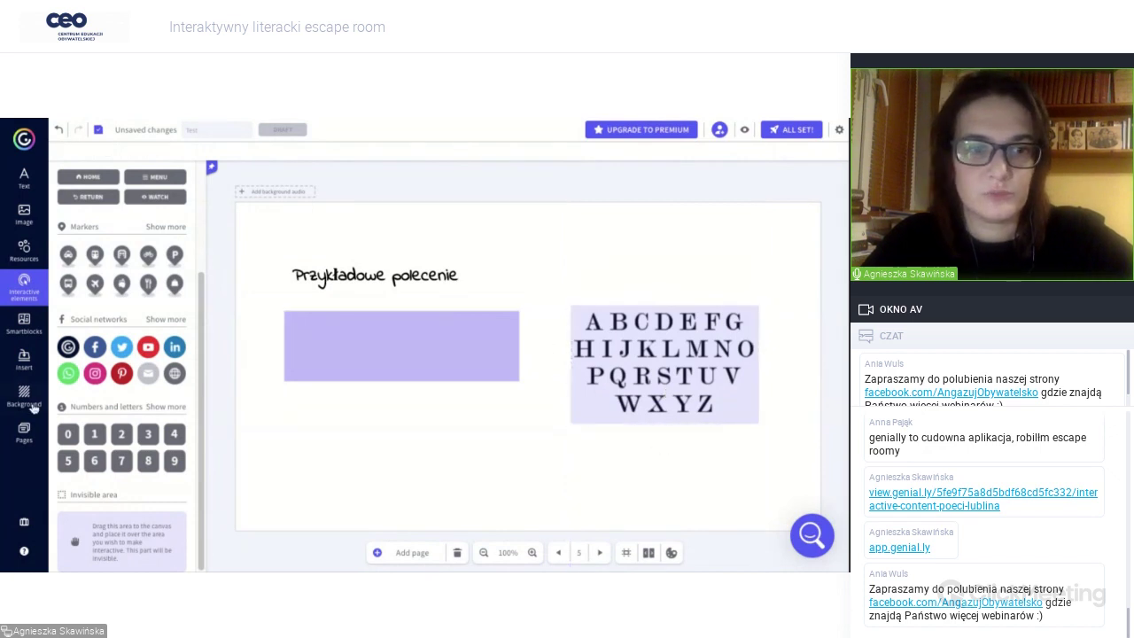
Duplicate page 5 and select the violet rectangle on the copy.
left_click(26, 431)
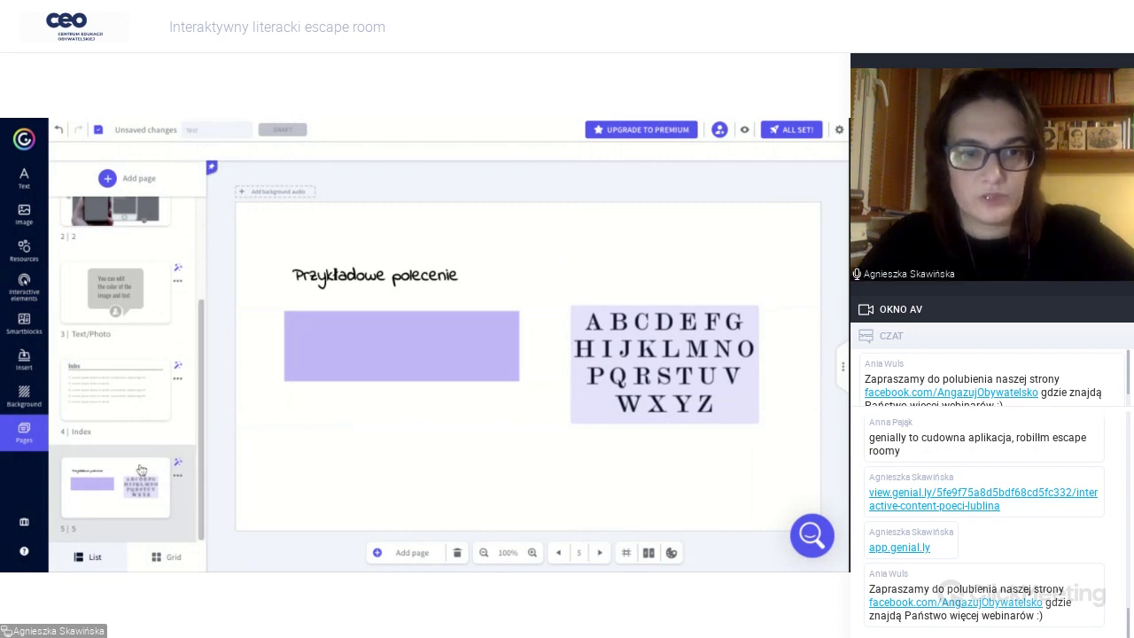
mouse_move(141, 471)
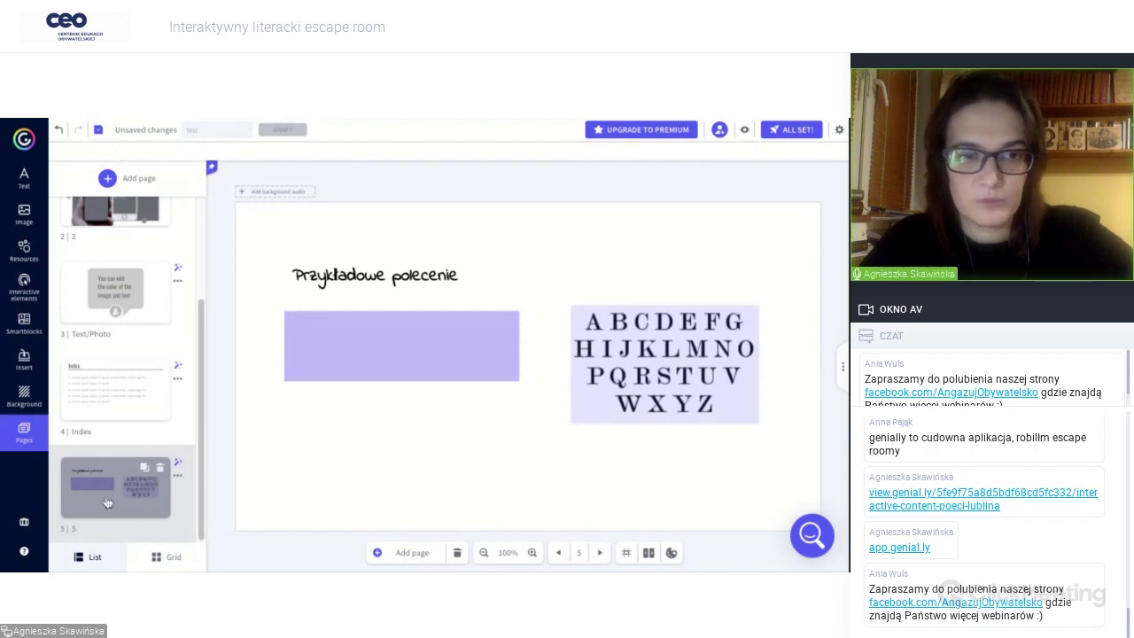
left_click(145, 469)
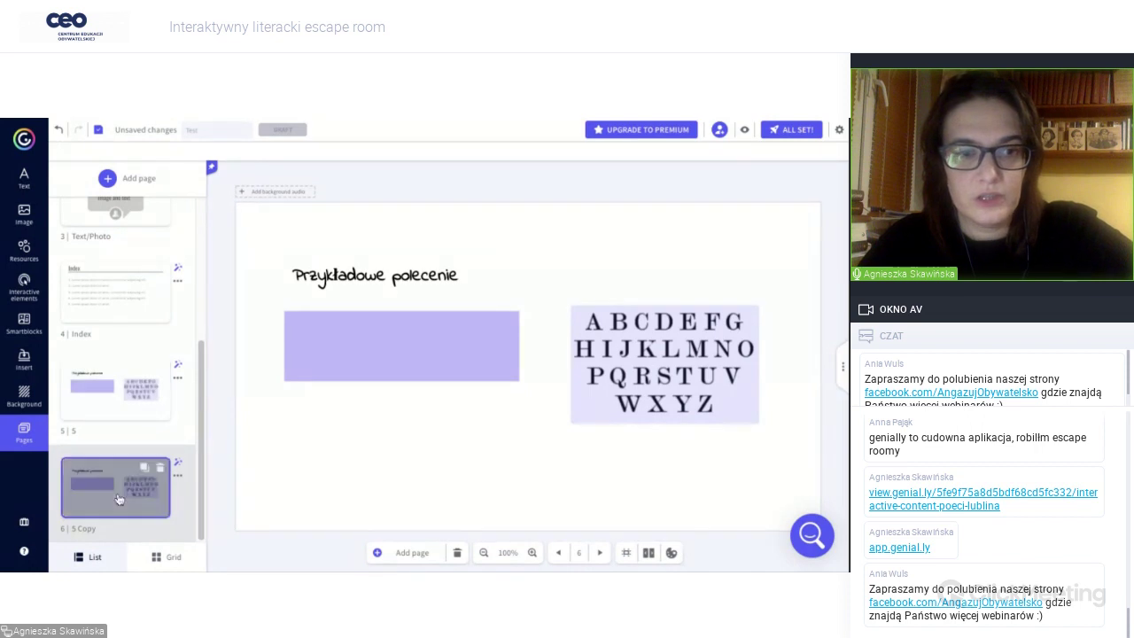
left_click(320, 347)
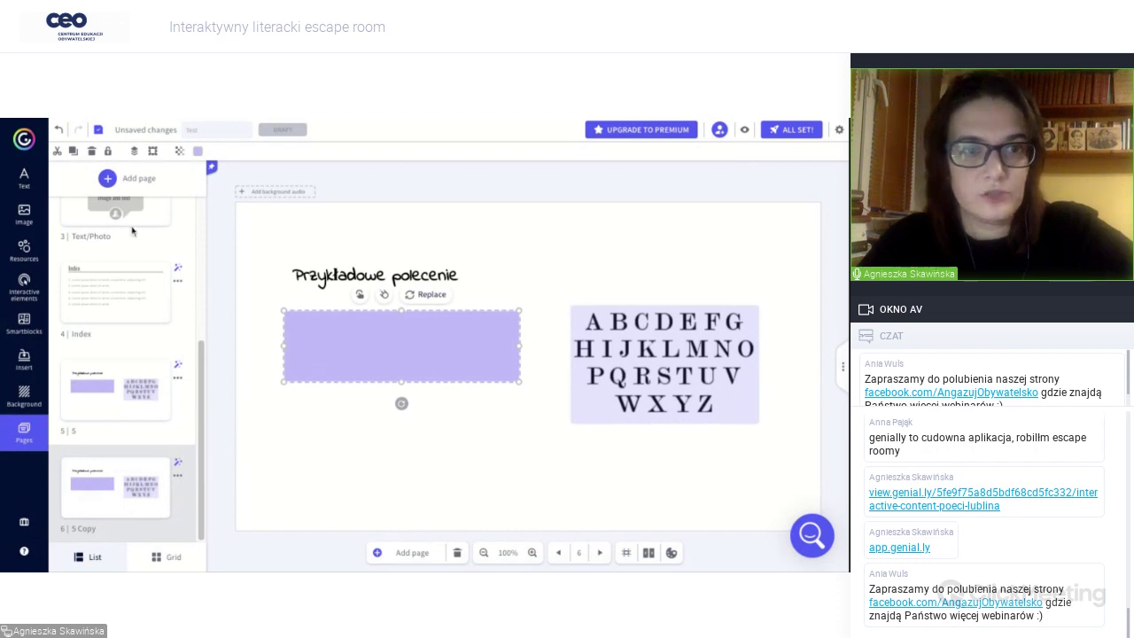
Add a Subtitle text over the violet rectangle on the copied page and replace its wording with "Jeszcze raz".
left_click(24, 177)
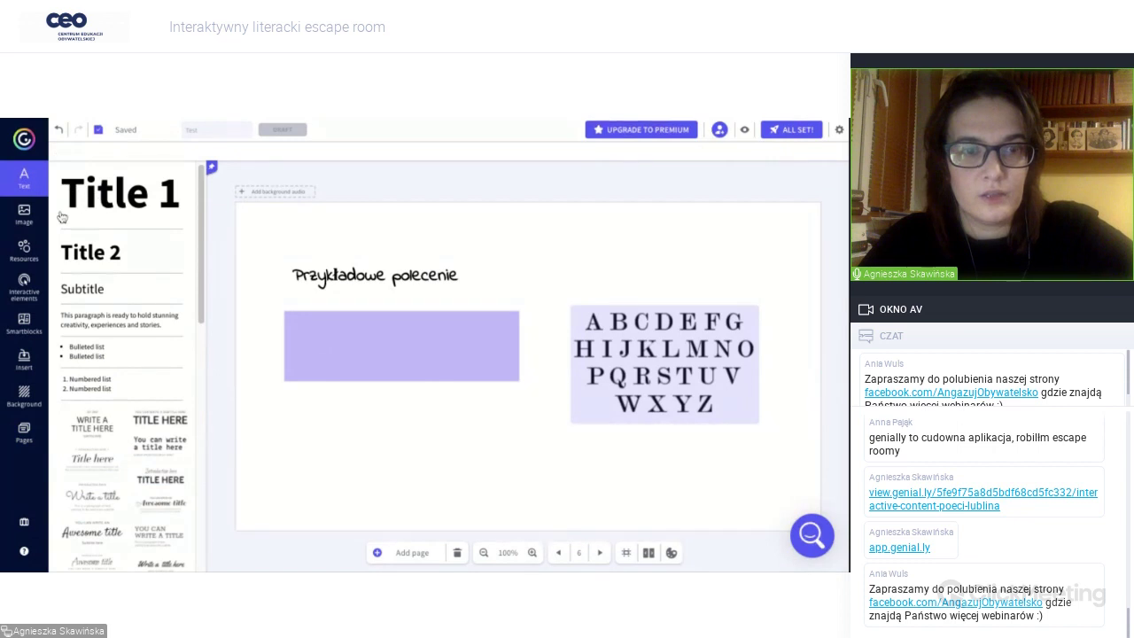
left_click(100, 290)
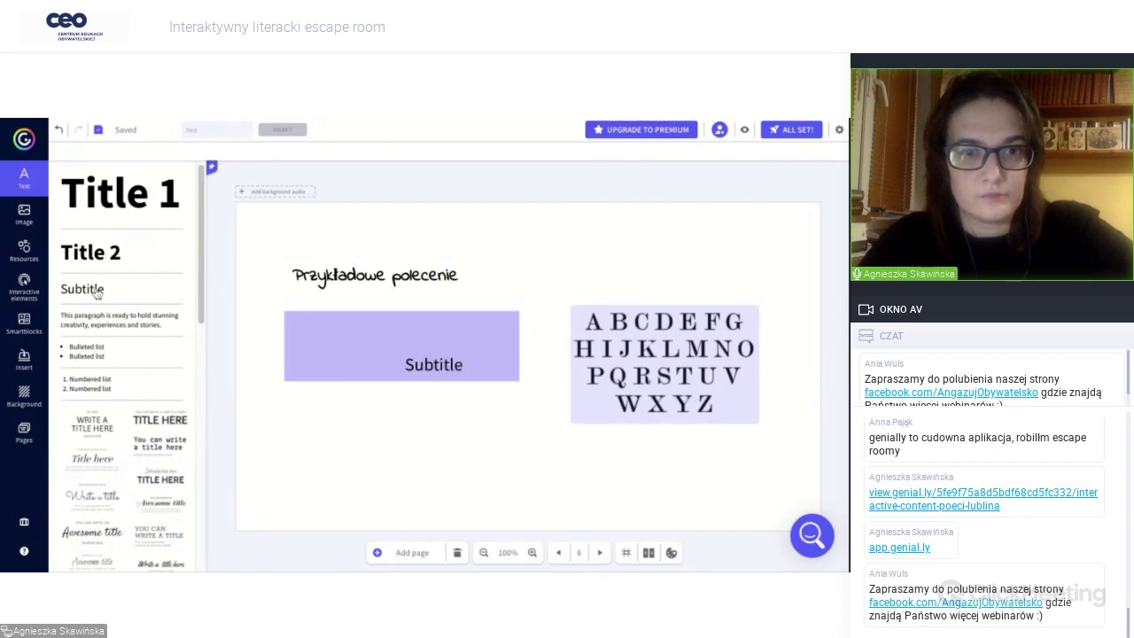
left_click_drag(434, 353, 376, 346)
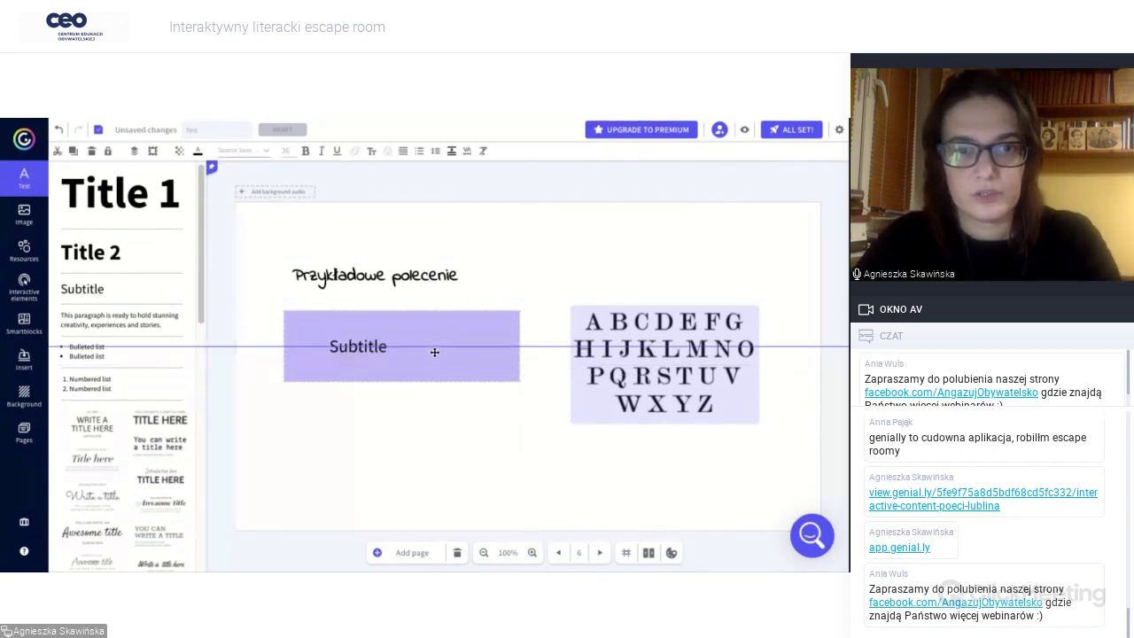
double_click(377, 346)
key("BackSpace")
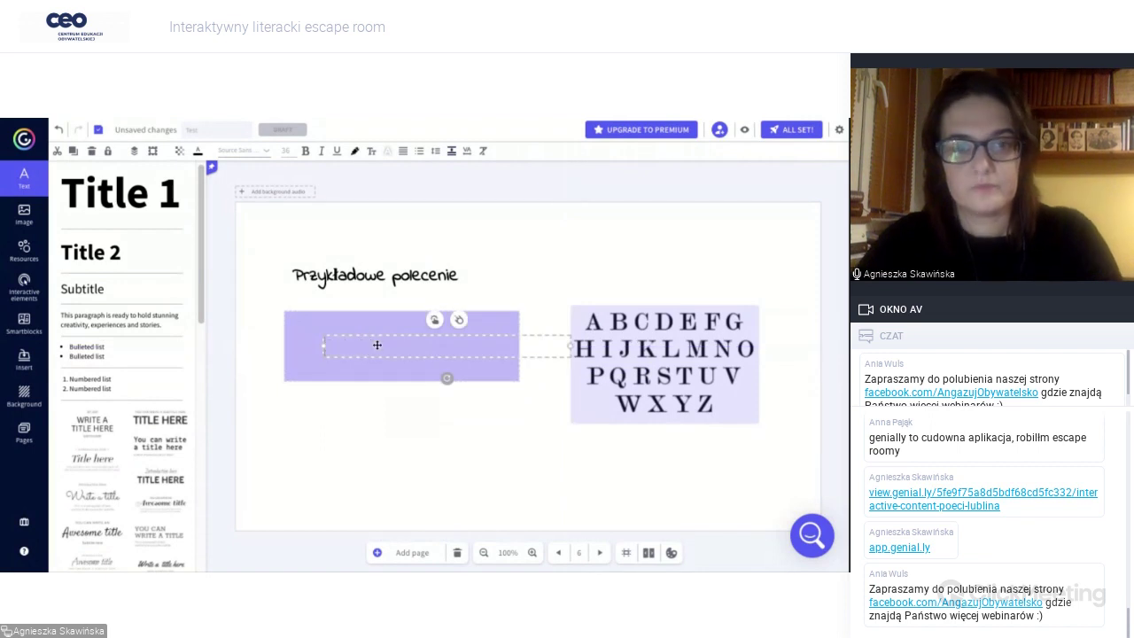
type("Jeszcze raz")
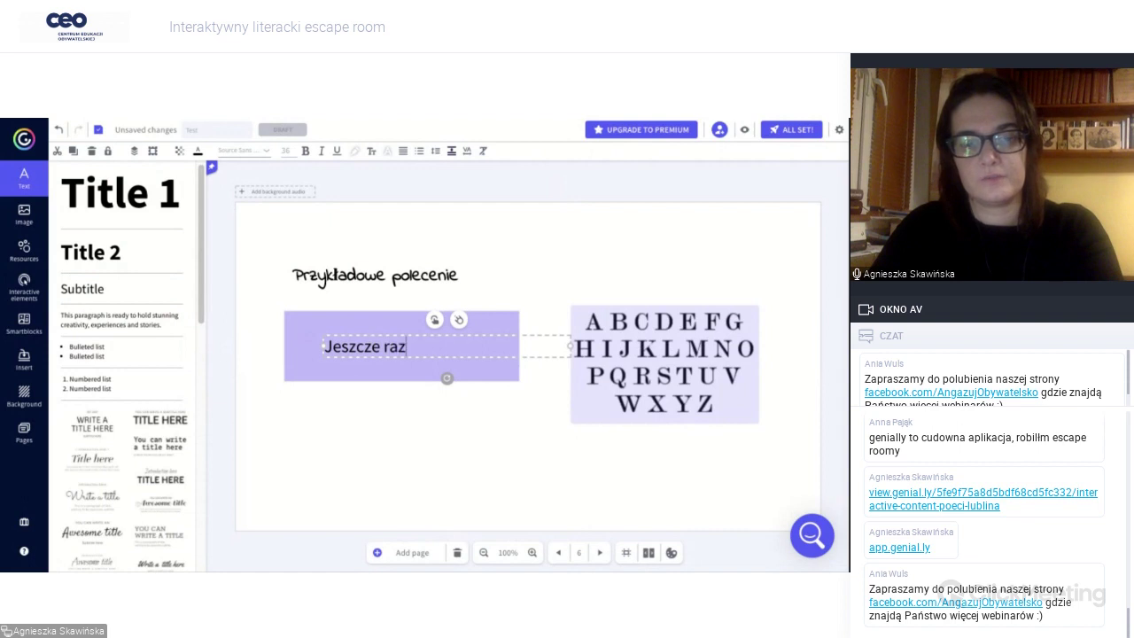
left_click(381, 348)
key("BackSpace")
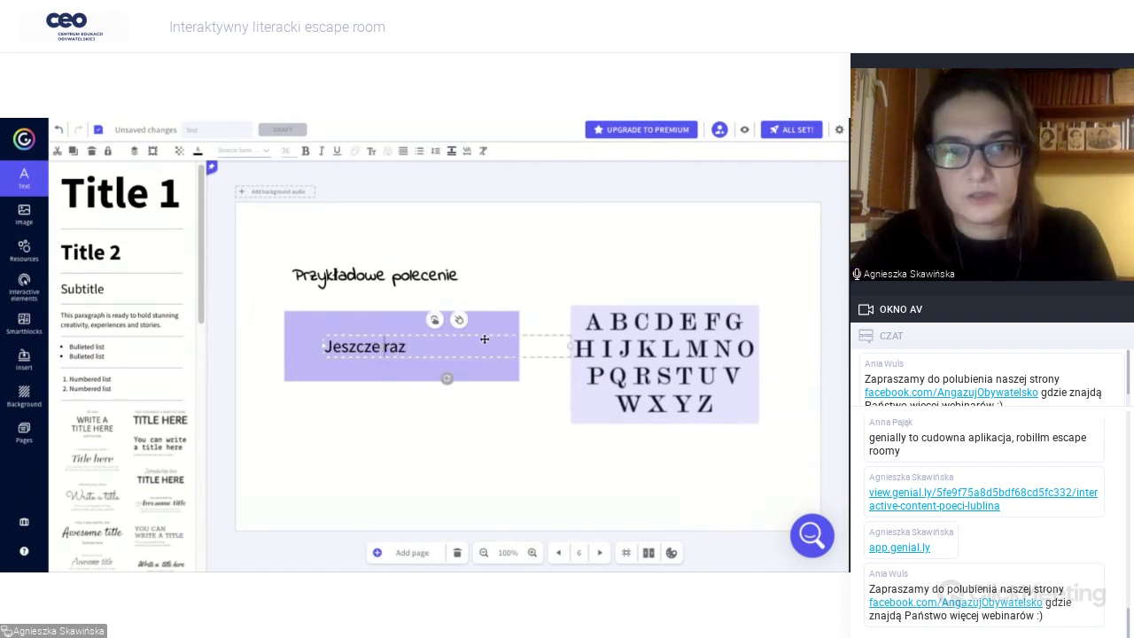
Give the "Jeszcze raz" text a Bounce entrance animation and move it to the centre of the violet rectangle.
left_click(459, 320)
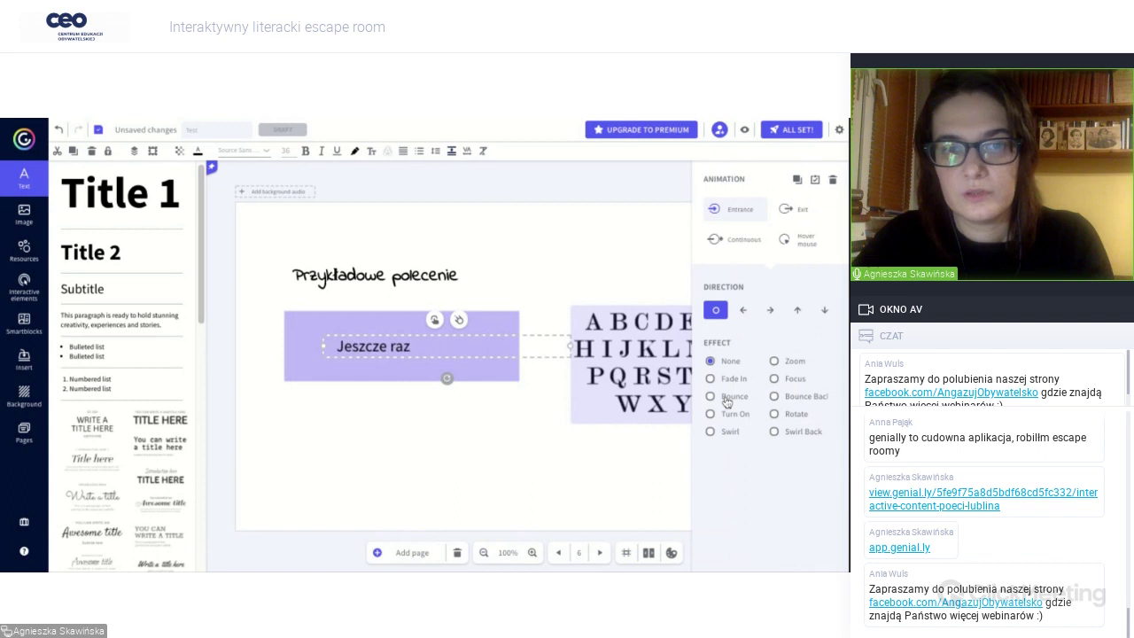
left_click(726, 398)
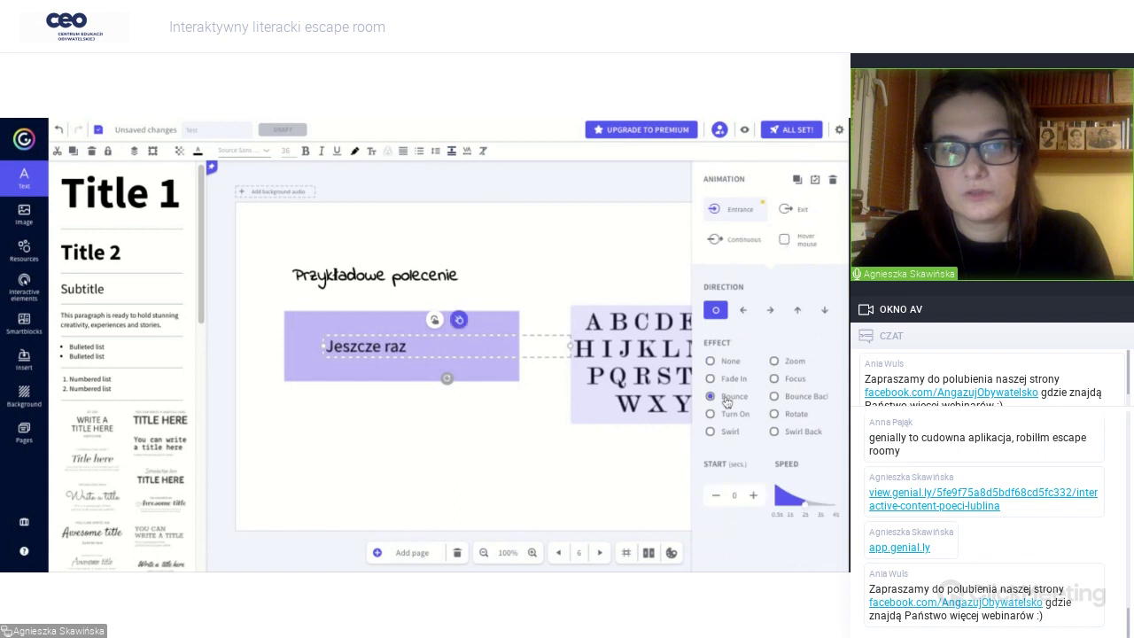
left_click(432, 446)
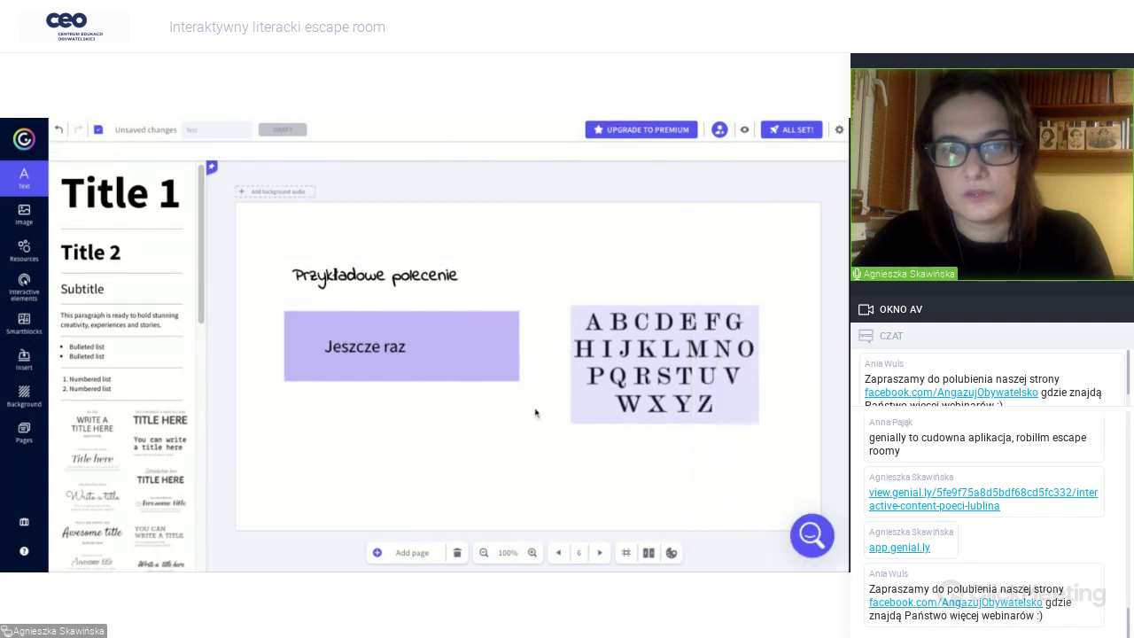
left_click(352, 352)
left_click_drag(352, 351, 376, 352)
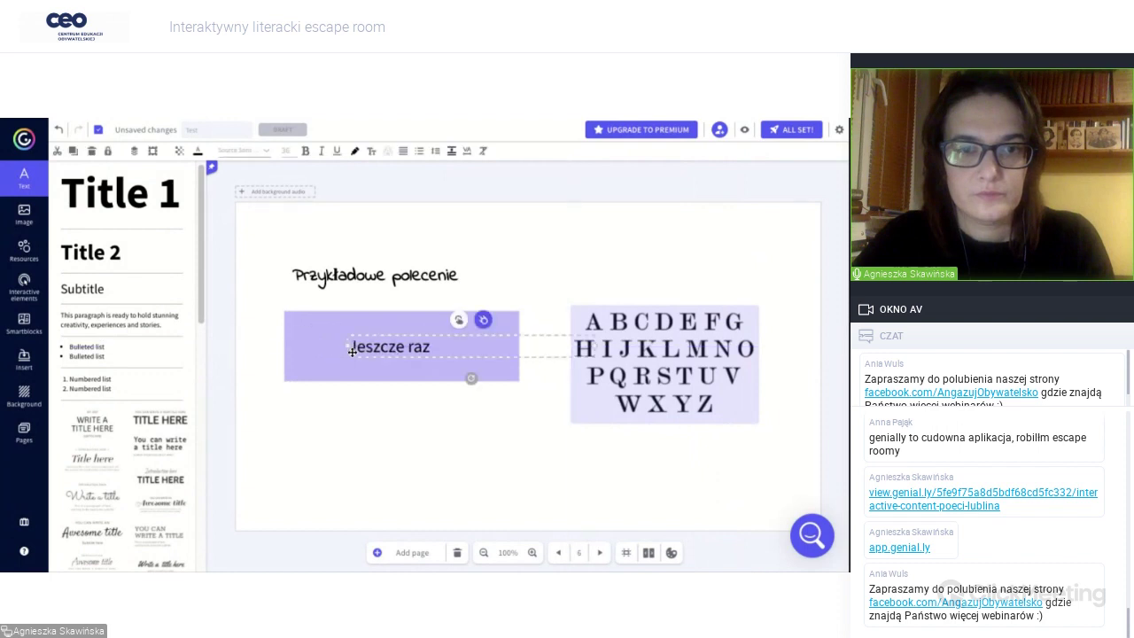
left_click(294, 455)
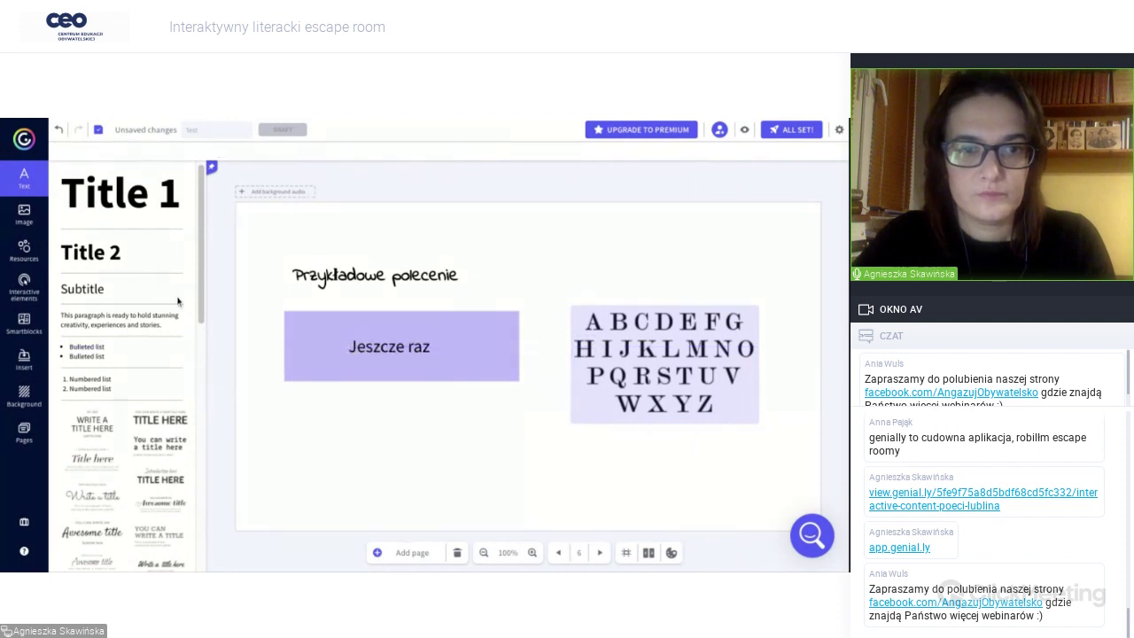
Add a round back-arrow button and place it below the alphabet image, near the page's lower-right corner.
left_click(24, 434)
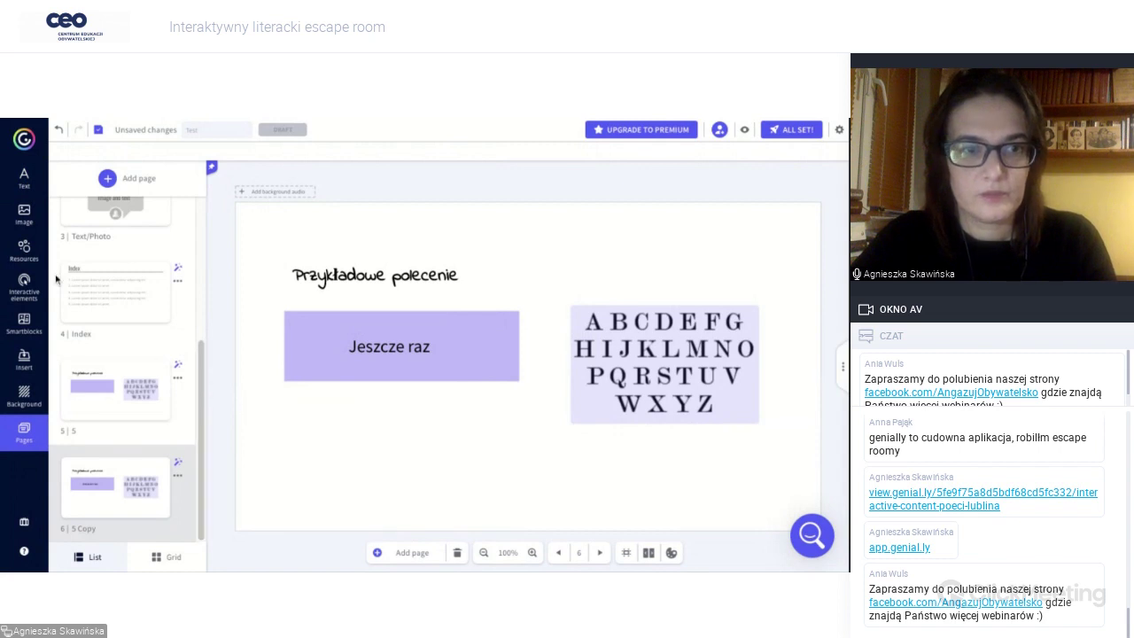
left_click(24, 298)
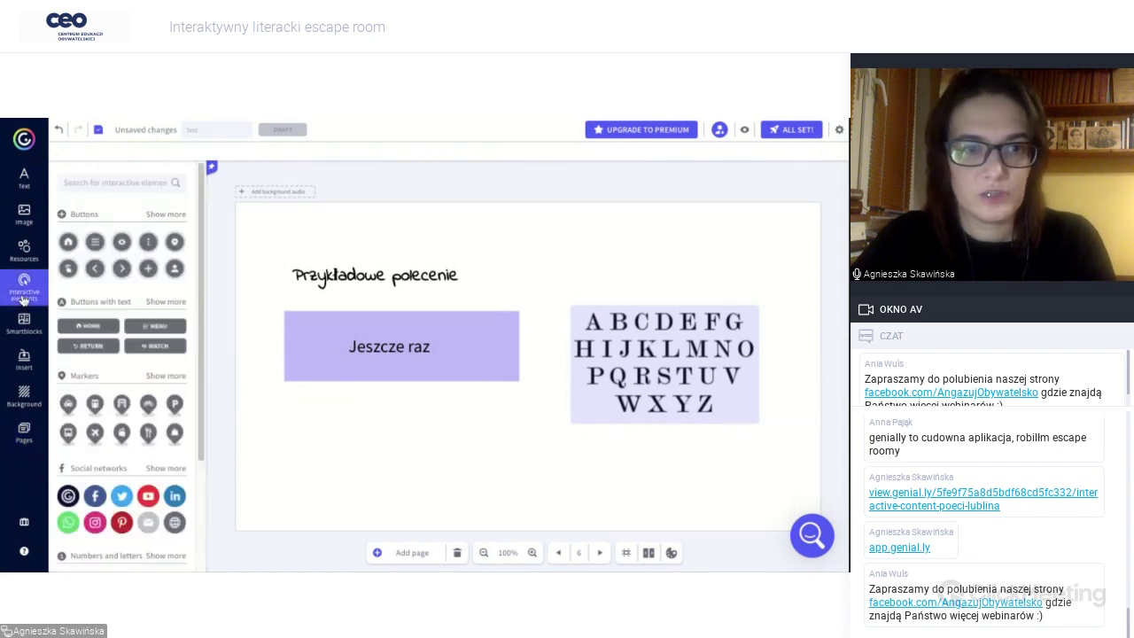
left_click(97, 268)
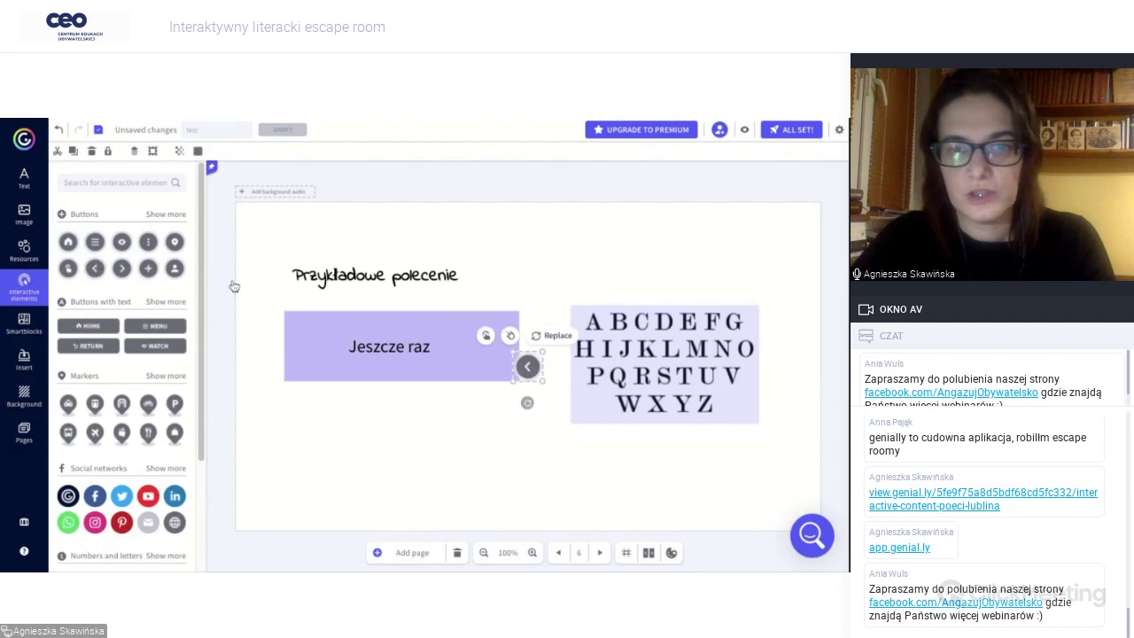
left_click_drag(528, 366, 749, 488)
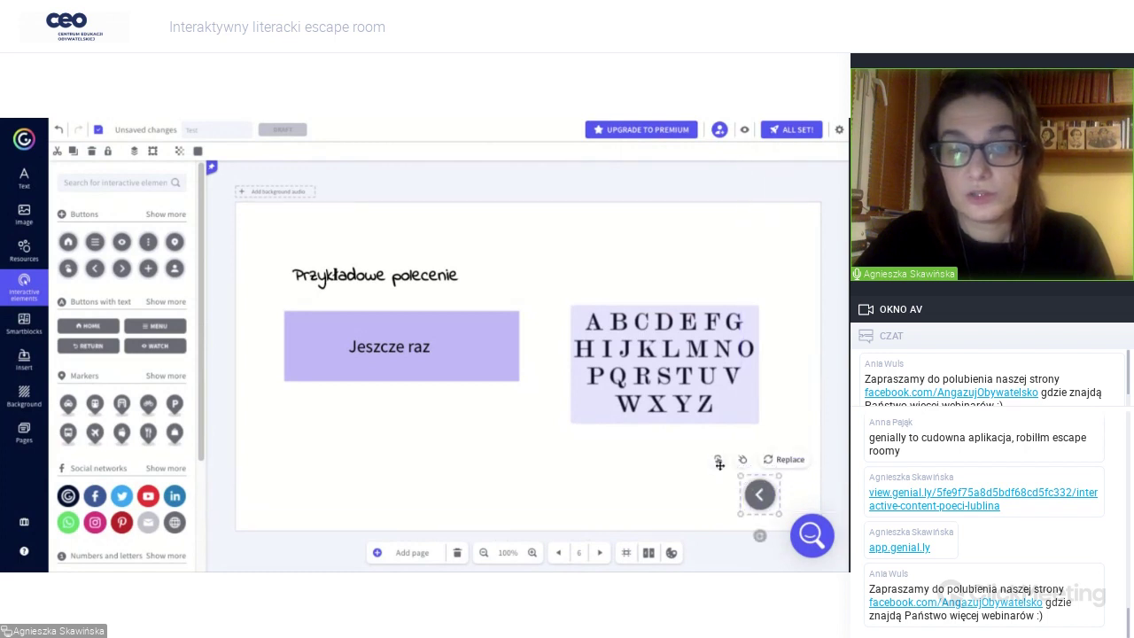
Make the back-arrow button interactive with a Go to page link to page 5.
left_click(718, 460)
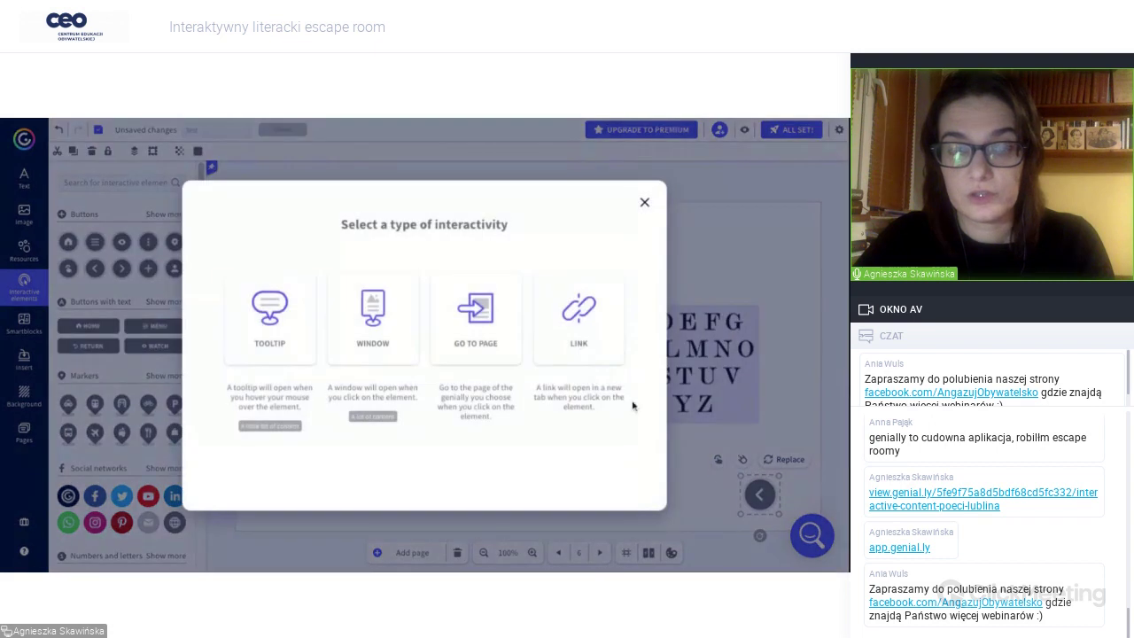
left_click(477, 329)
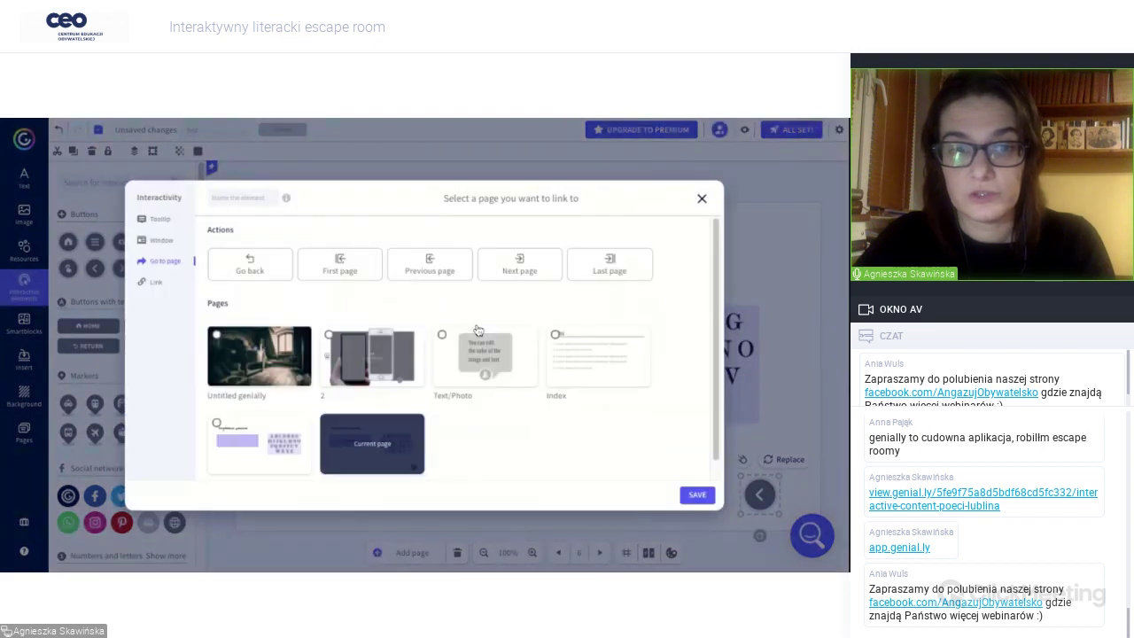
left_click(257, 452)
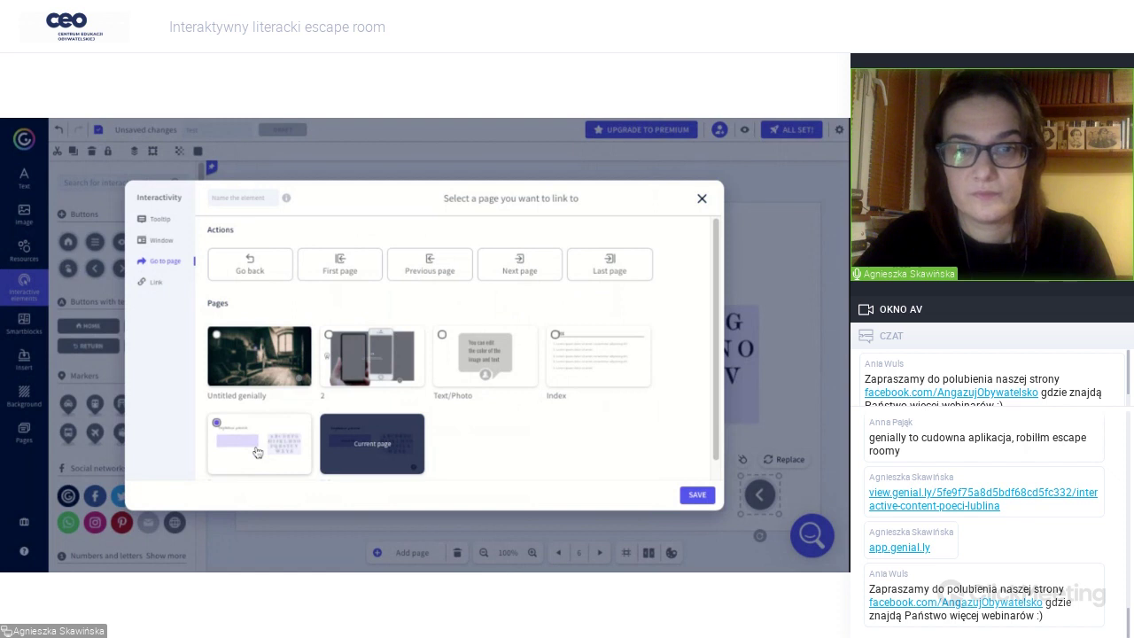
left_click(695, 495)
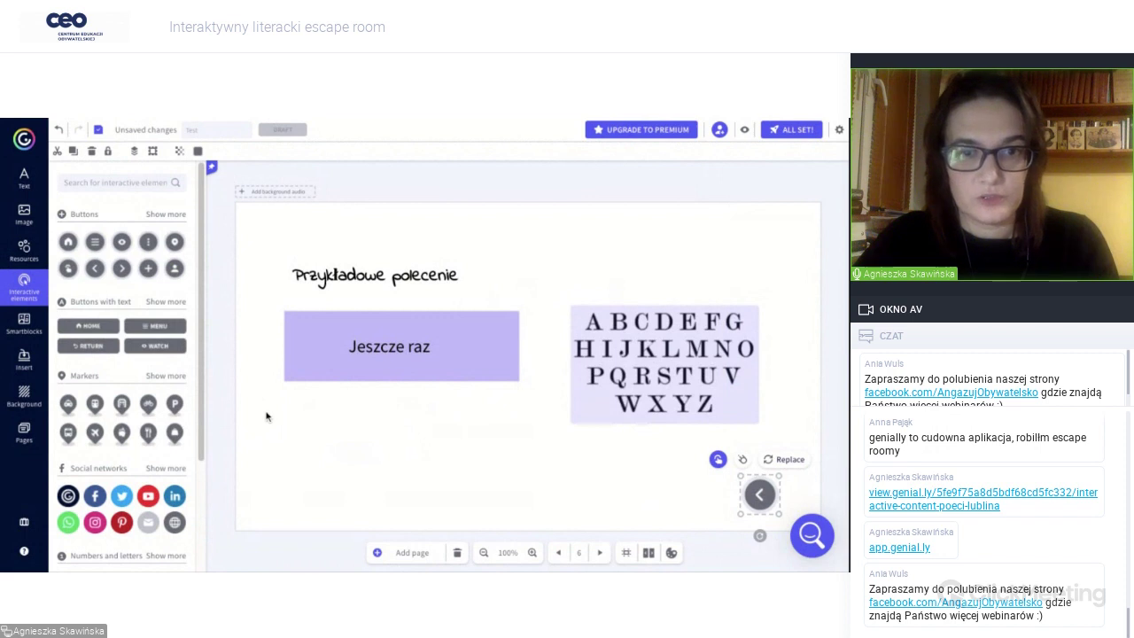
On page 5, link the invisible area covering the alphabet to the "5 Copy" page and slightly enlarge the area.
left_click(24, 432)
left_click(115, 390)
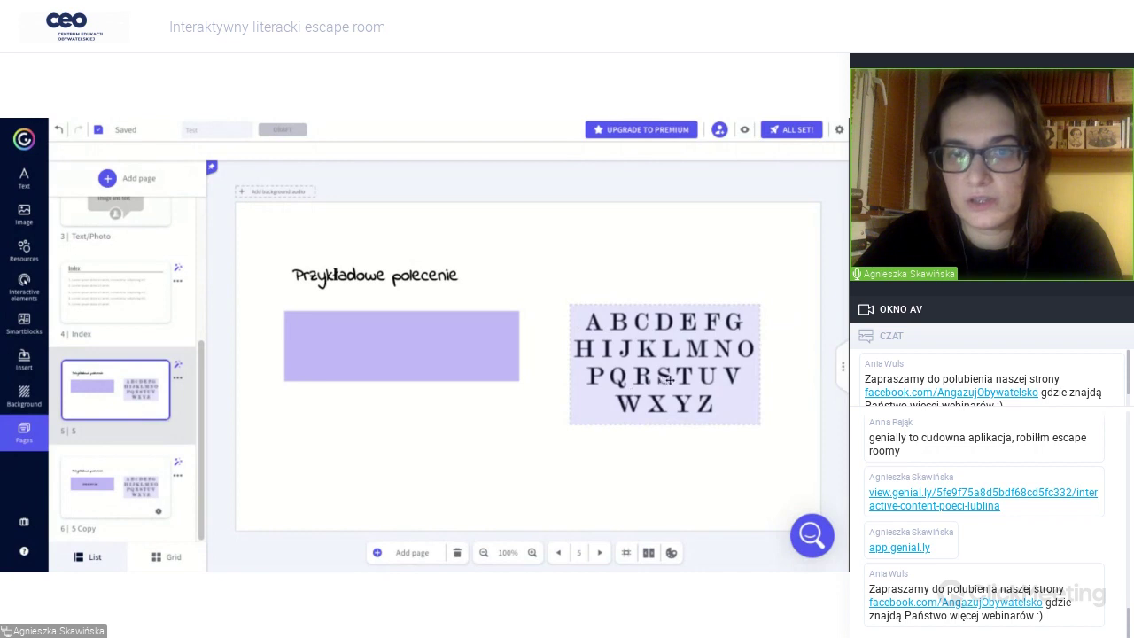
left_click(616, 352)
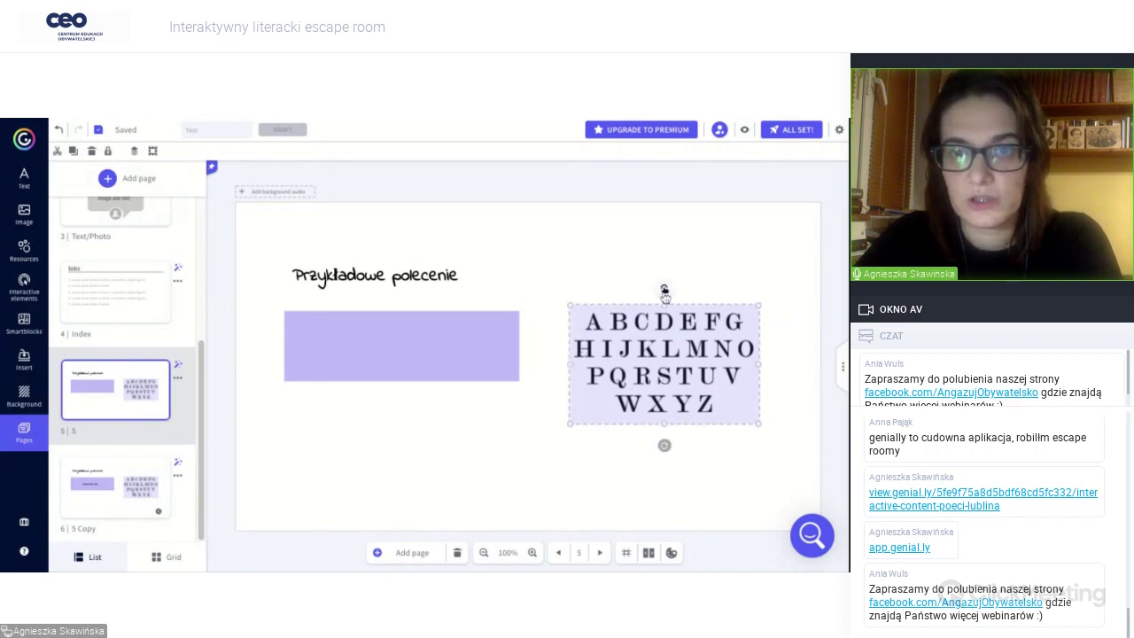
left_click(665, 291)
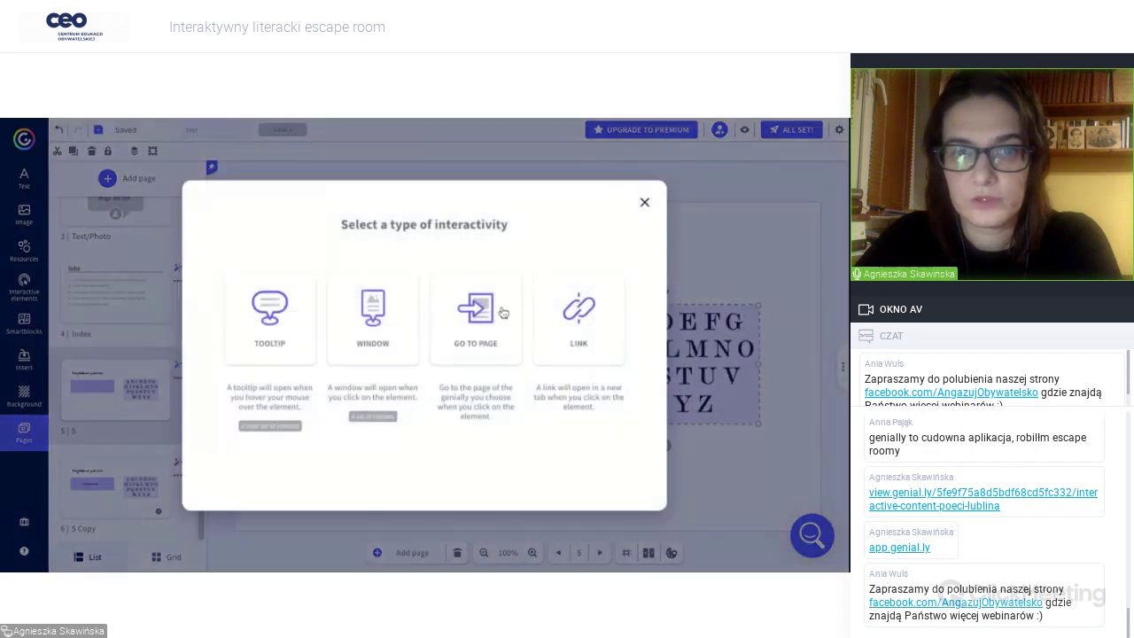
left_click(487, 323)
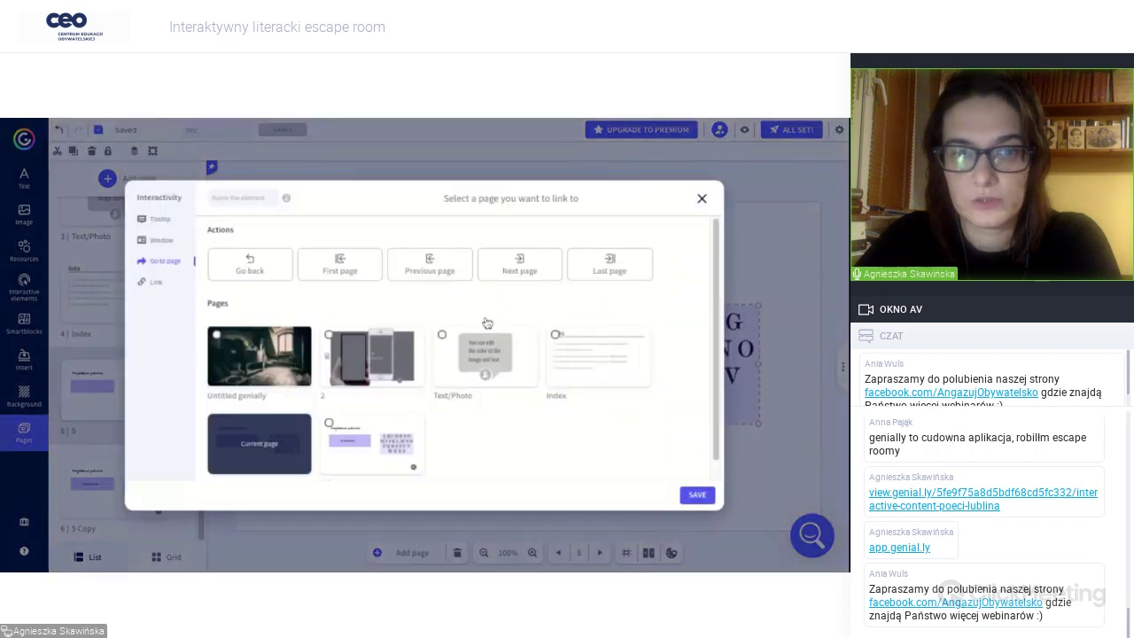
left_click(356, 461)
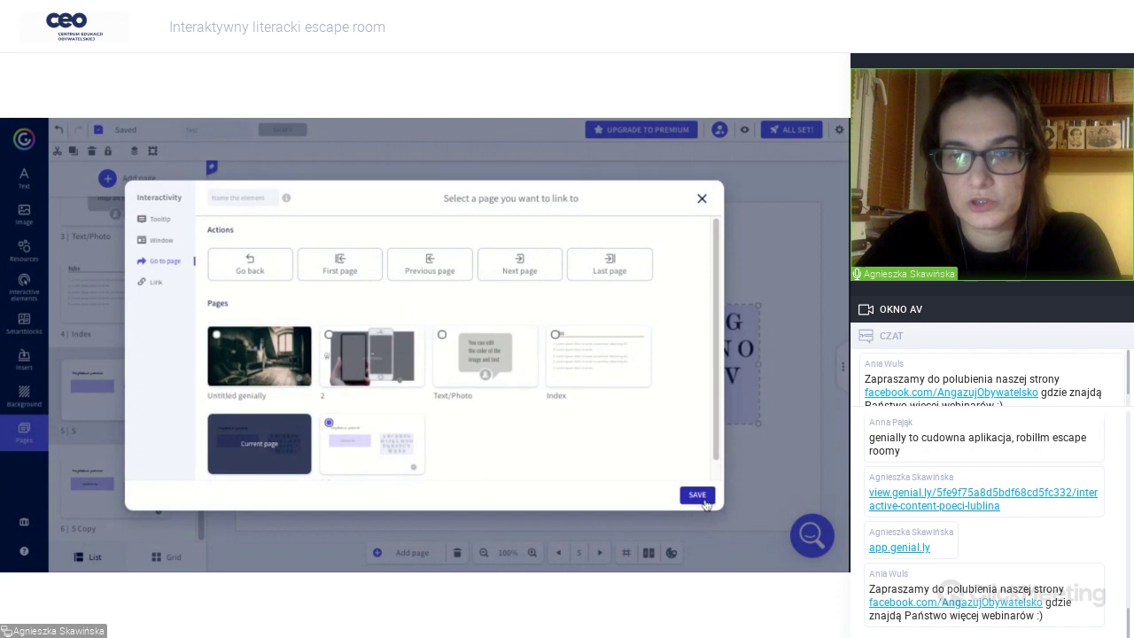
left_click(697, 495)
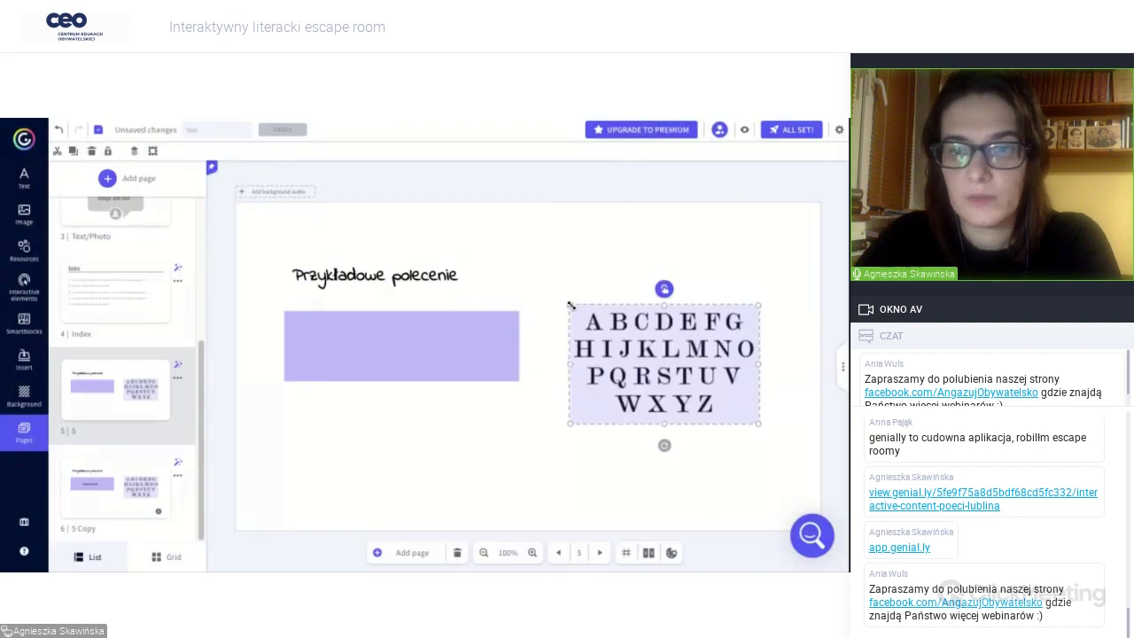
left_click_drag(571, 306, 570, 303)
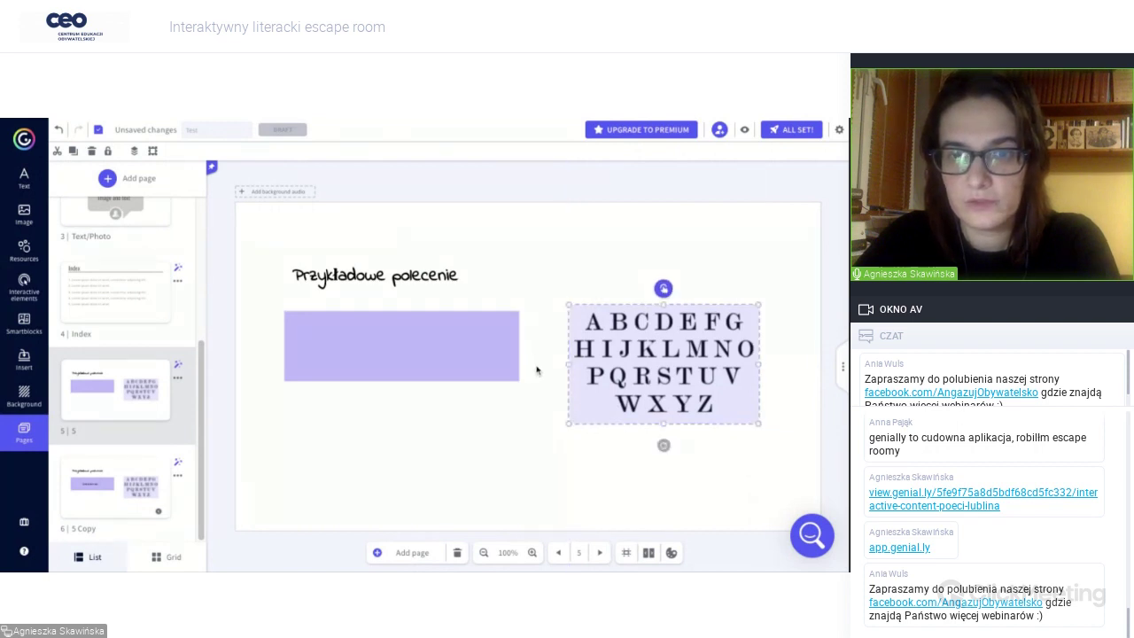
left_click(536, 371)
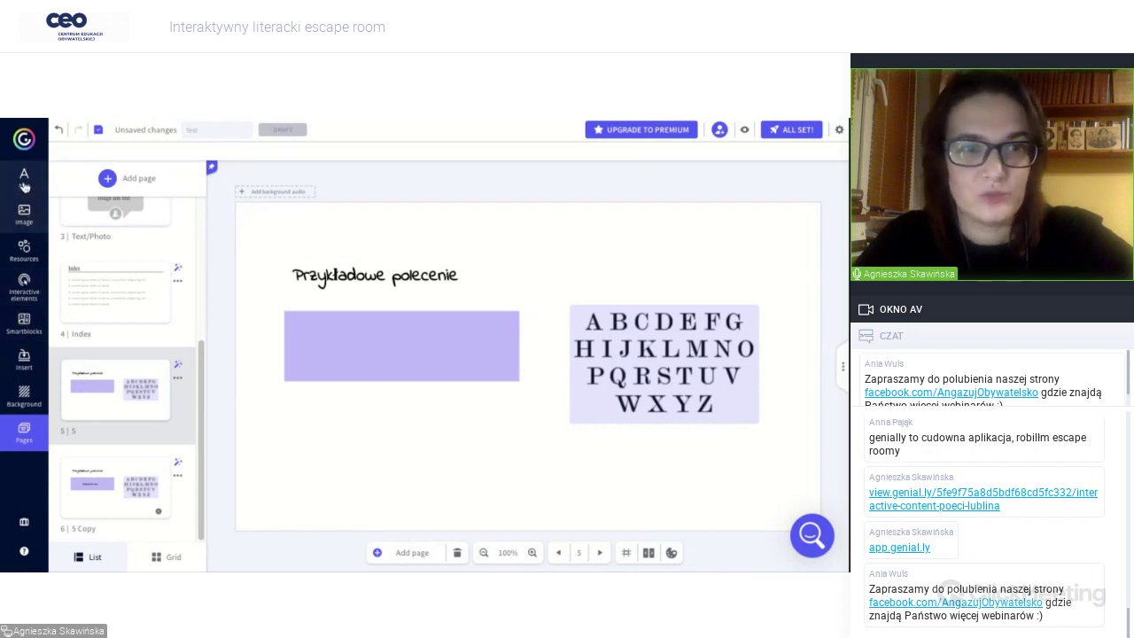
Add another invisible area on page 5 and fit it over the letter A of the alphabet image.
left_click(24, 284)
scroll(199, 219, "down", 3)
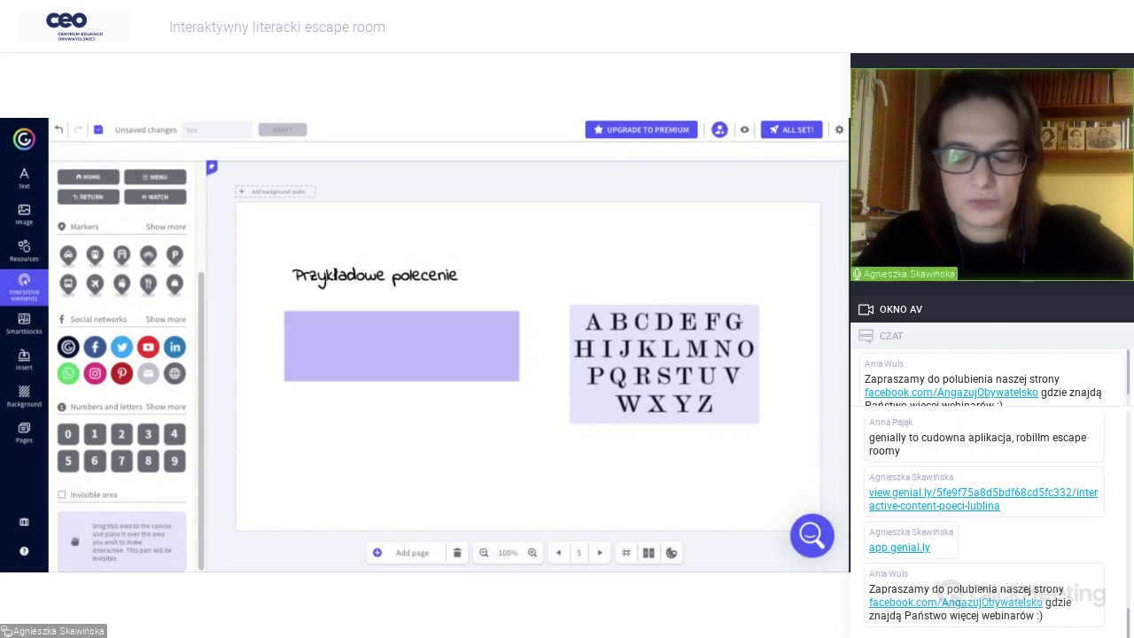
left_click(125, 526)
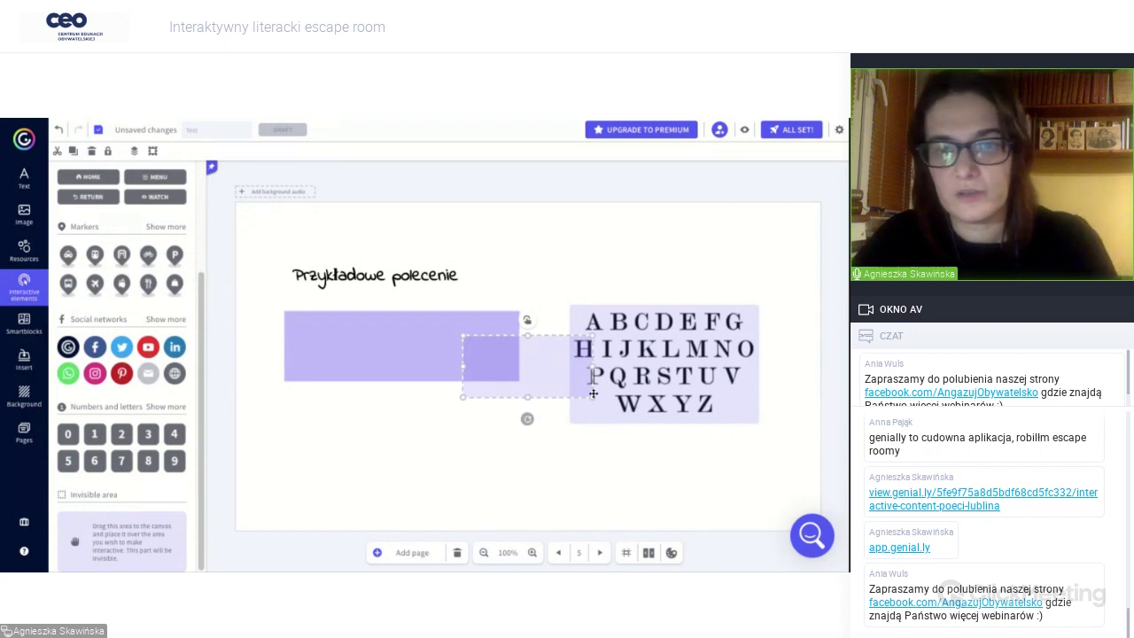
left_click_drag(592, 396, 581, 315)
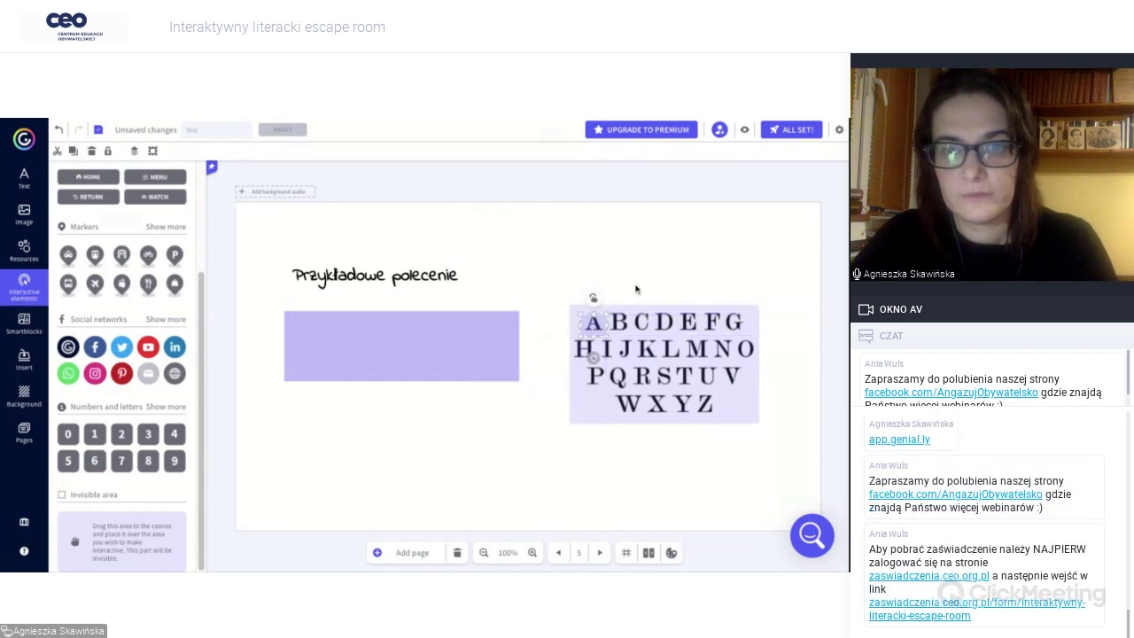
left_click_drag(593, 311, 592, 309)
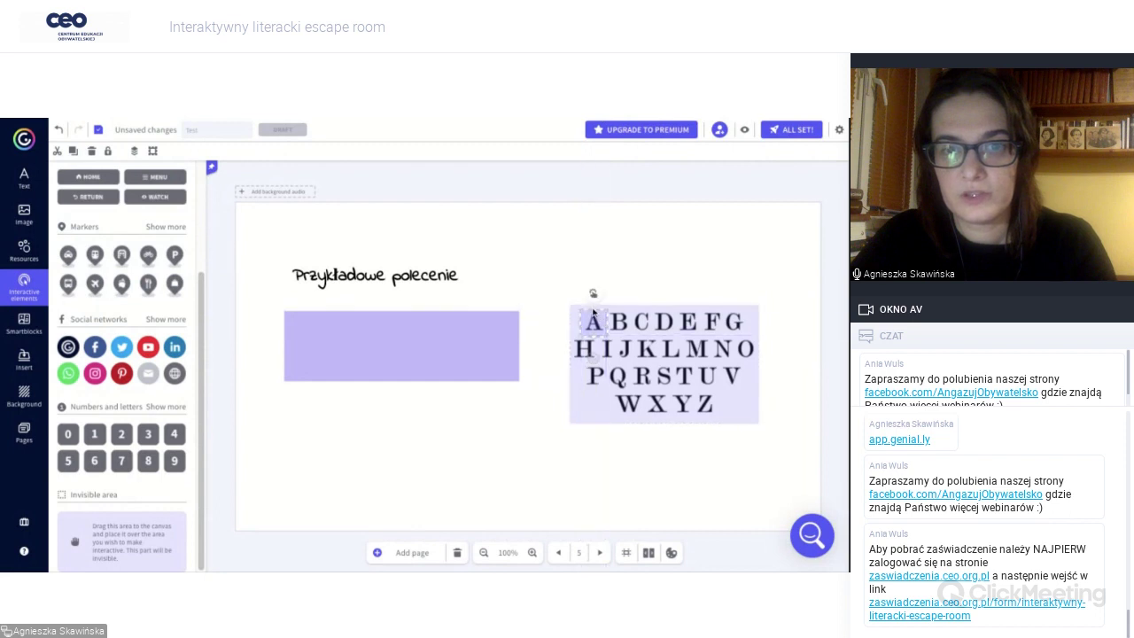
left_click(545, 330)
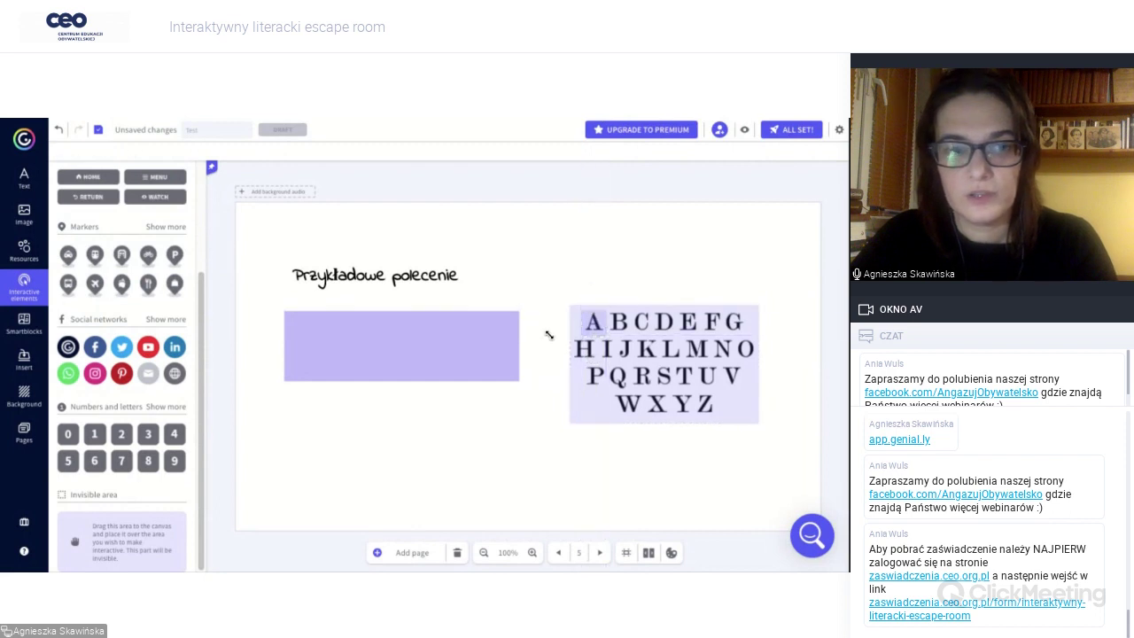
Duplicate page 5 with its two invisible areas.
left_click(24, 433)
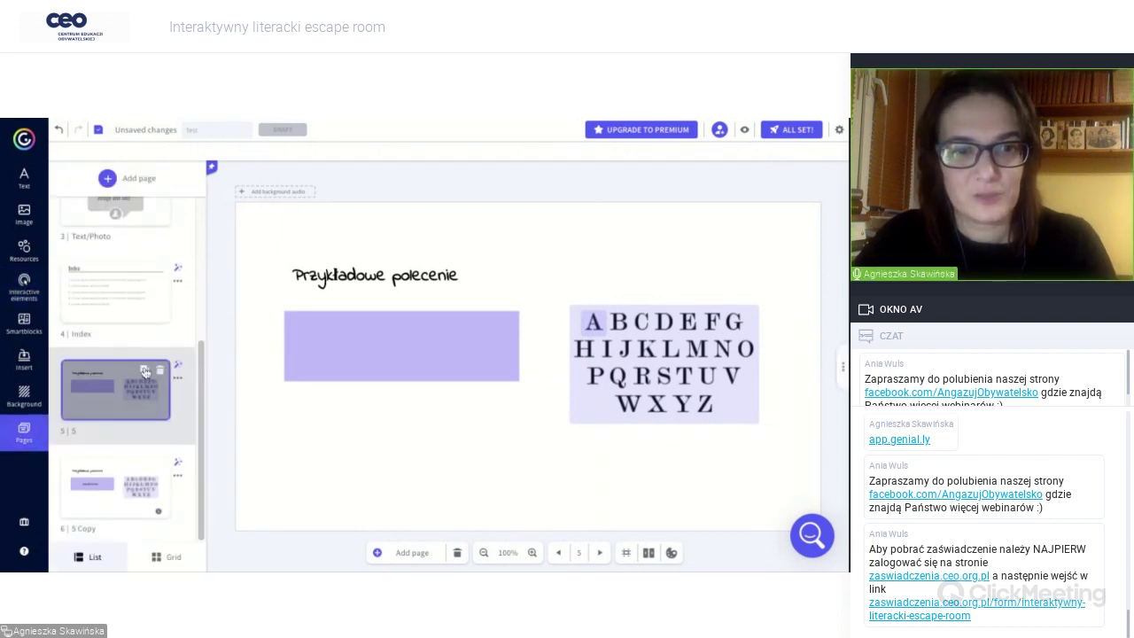
left_click(145, 373)
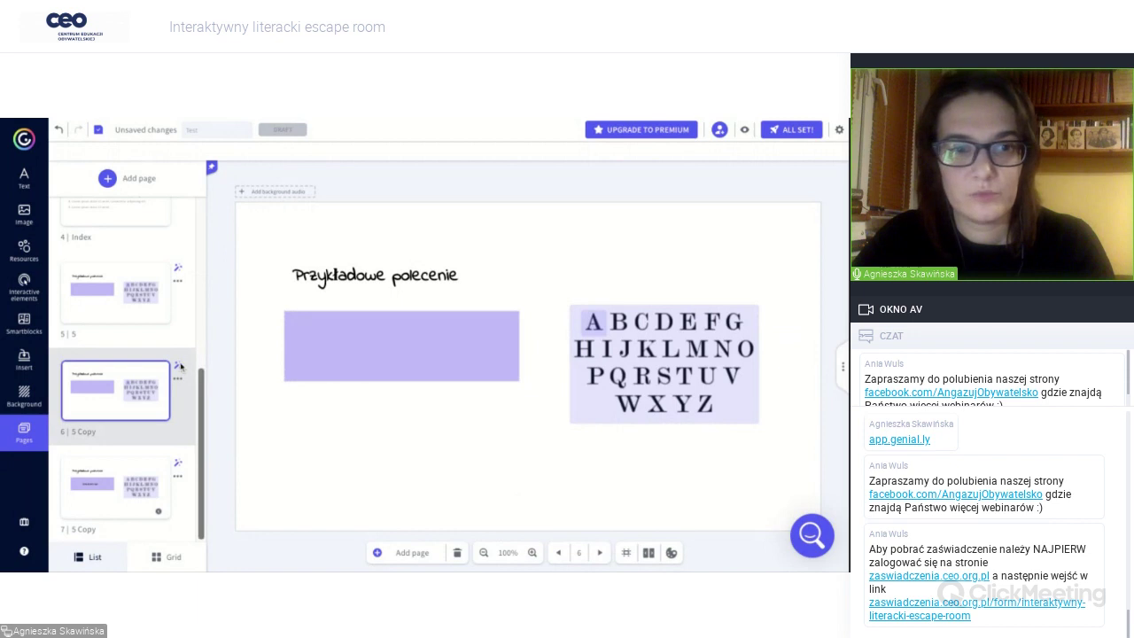
mouse_move(149, 374)
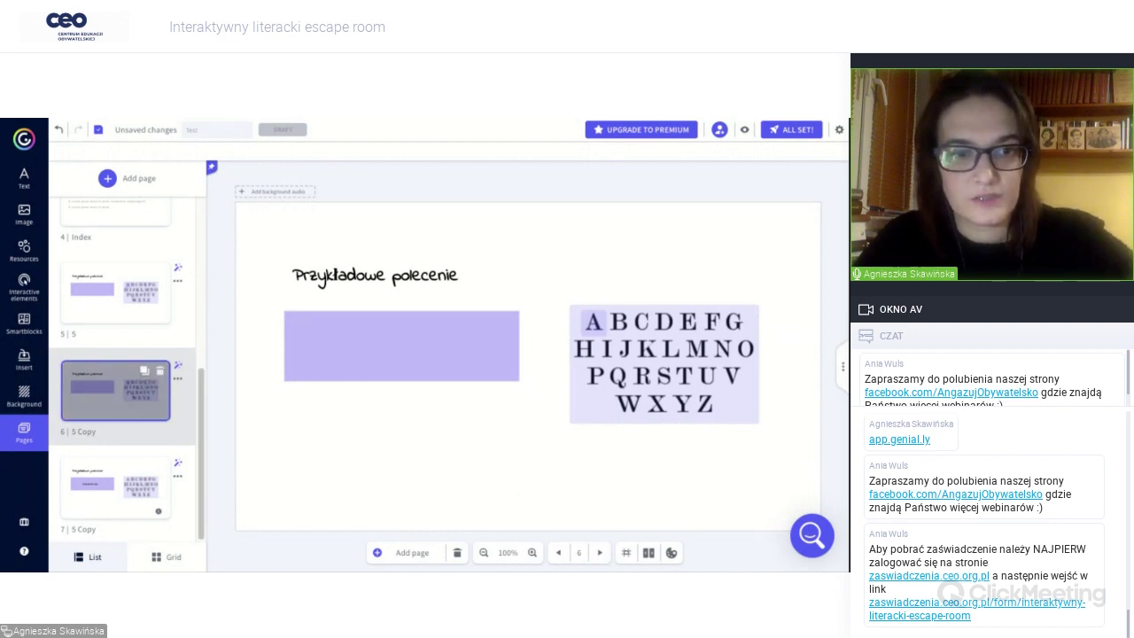
Duplicate the "5 Copy" task page two more times in succession.
left_click(145, 370)
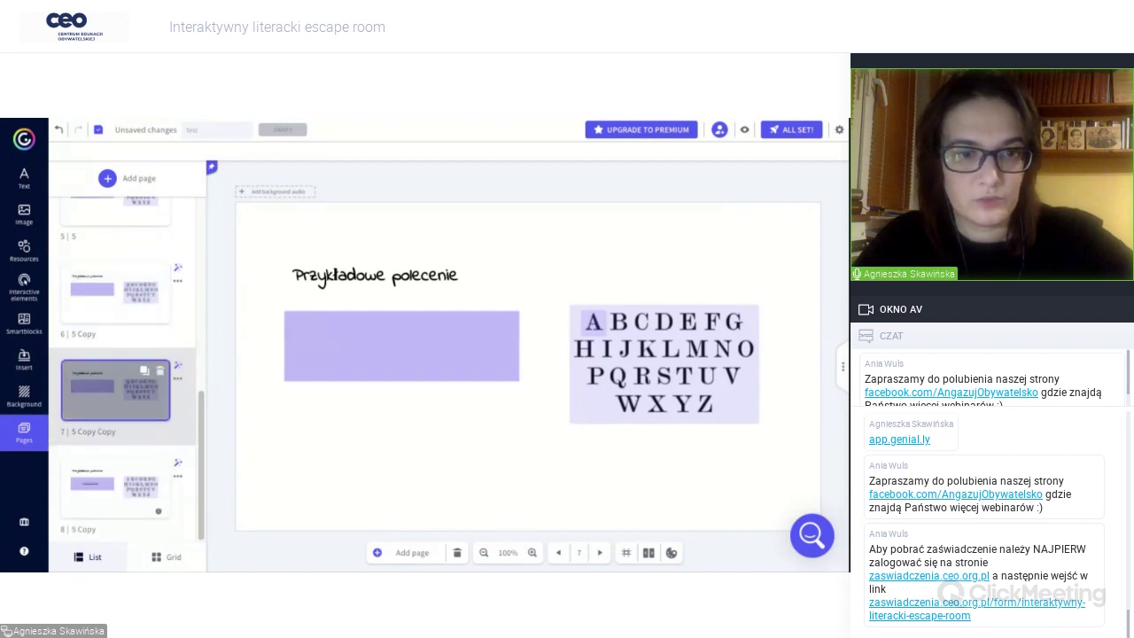
left_click(144, 371)
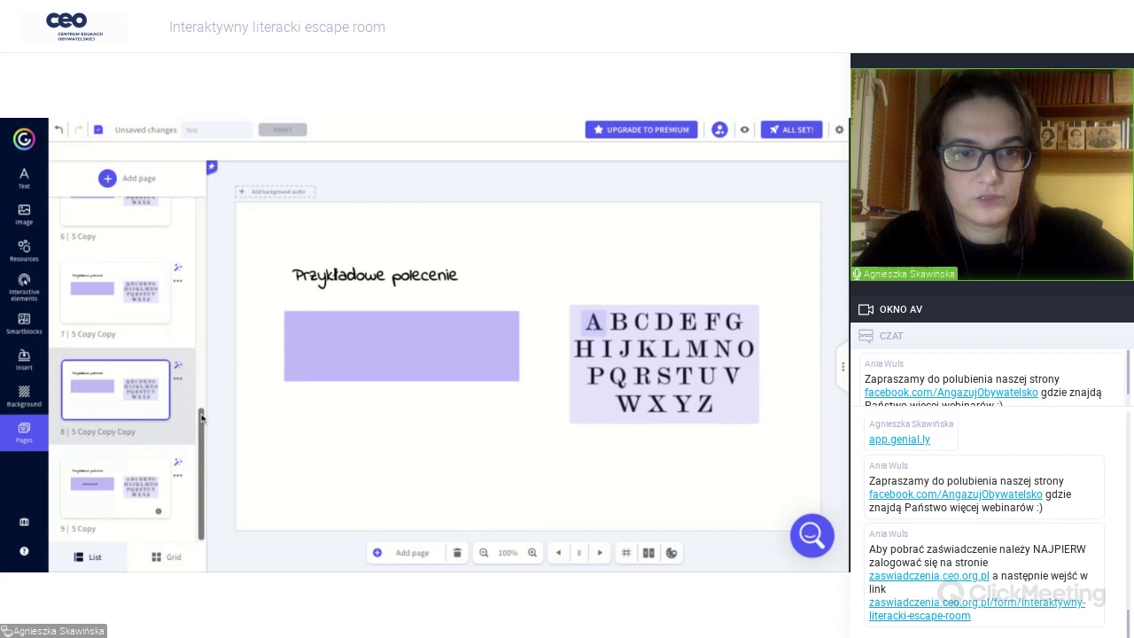
On page 5, link the invisible area over the letter A to the "5 Copy Copy" page.
scroll(202, 418, "up", 3)
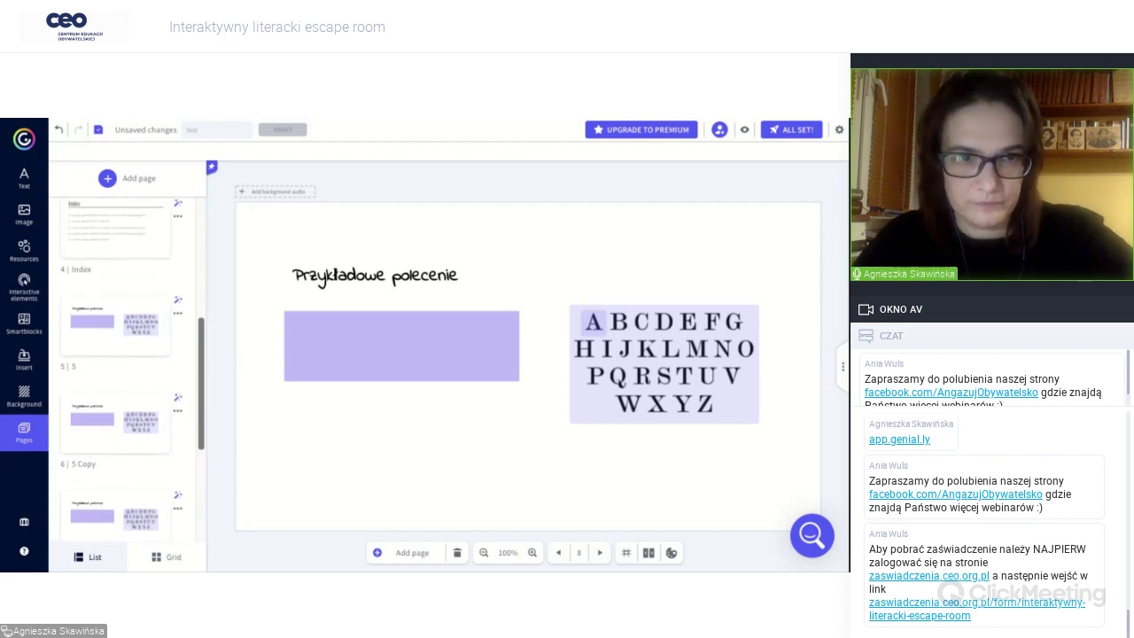
left_click(109, 420)
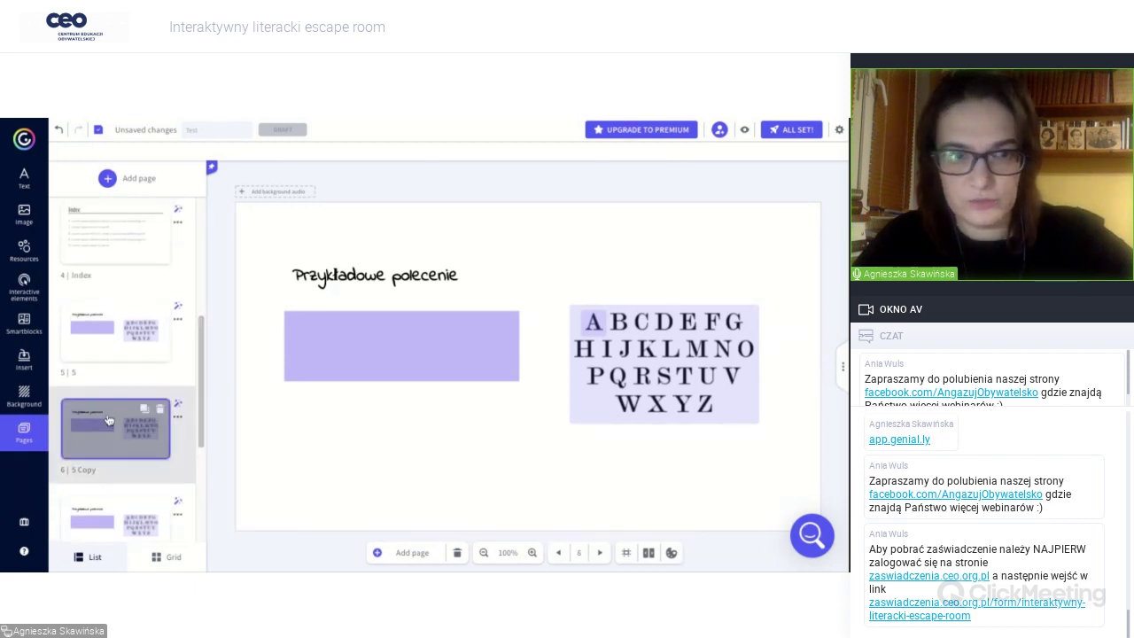
left_click(110, 351)
left_click(599, 324)
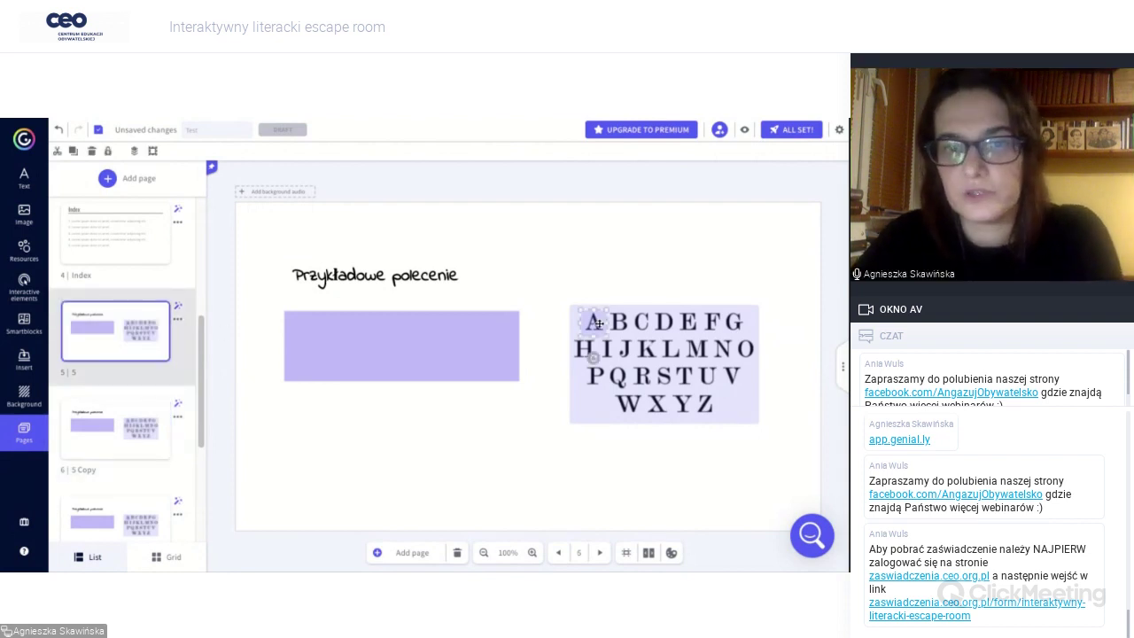
left_click(592, 295)
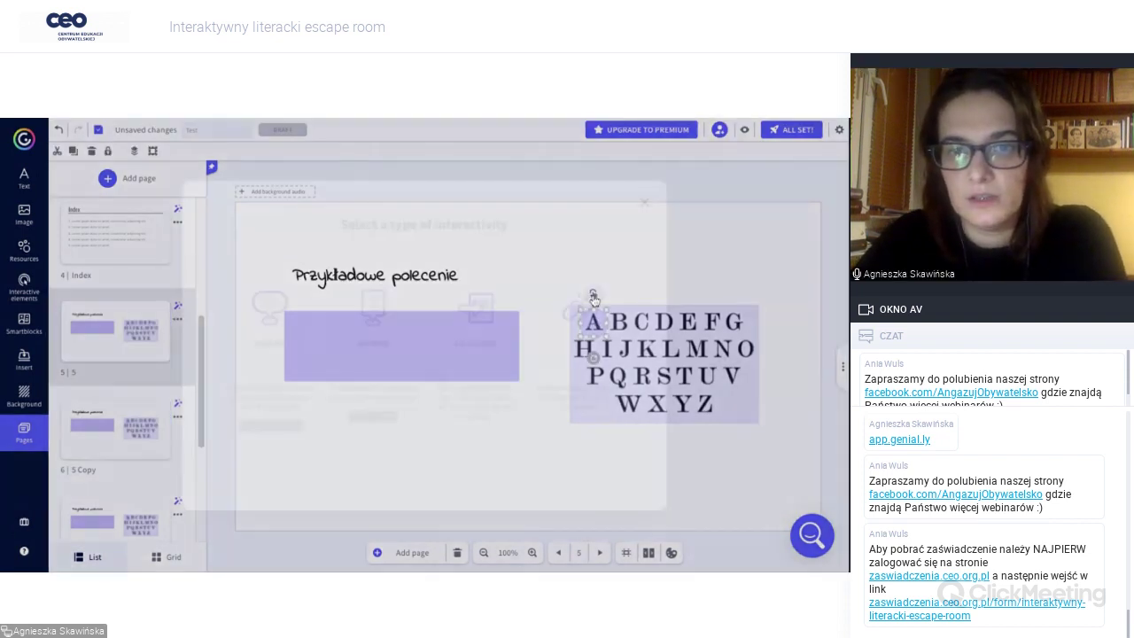
left_click(479, 310)
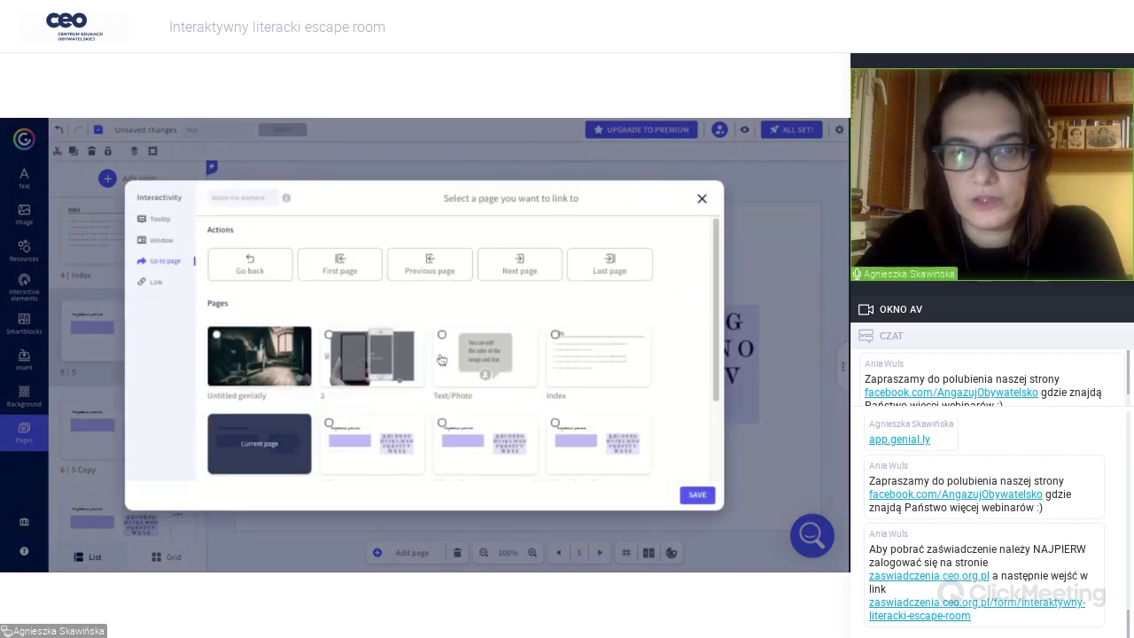
left_click(476, 448)
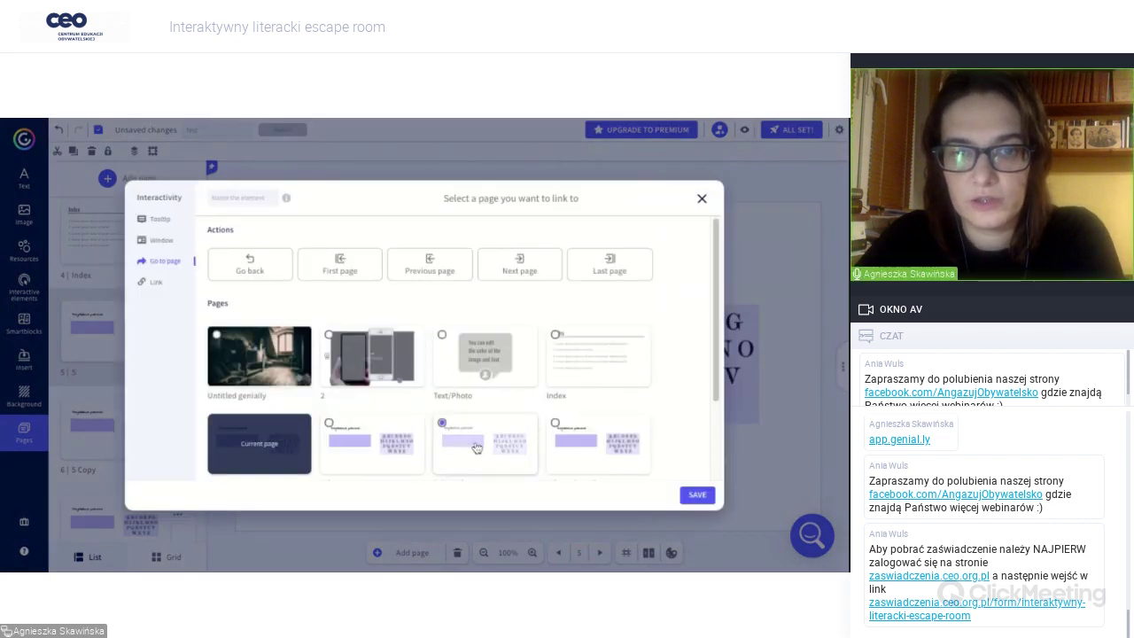
left_click(698, 495)
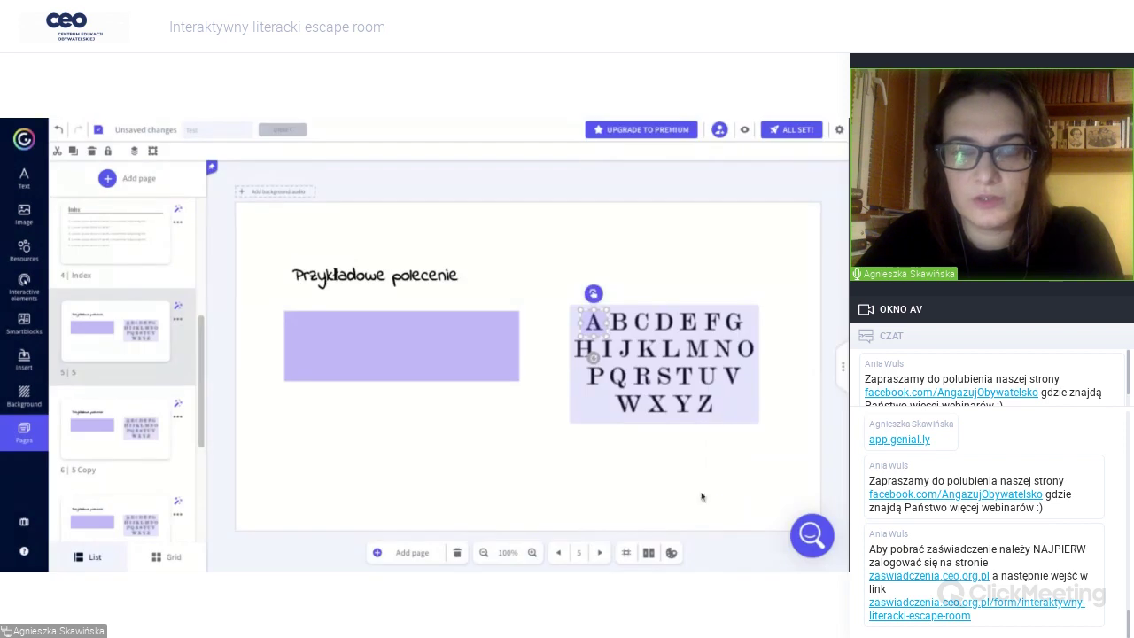
Add a Title 1 text to page 6 and place it over the purple rectangle.
left_click(115, 426)
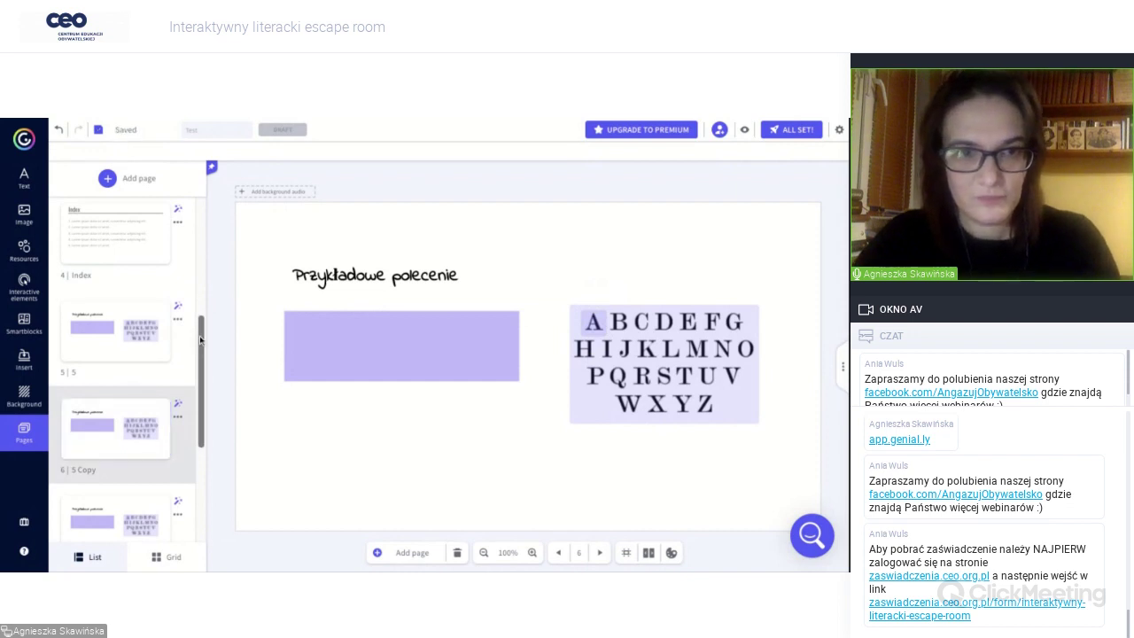
scroll(201, 340, "down", 1)
scroll(142, 301, "up", 1)
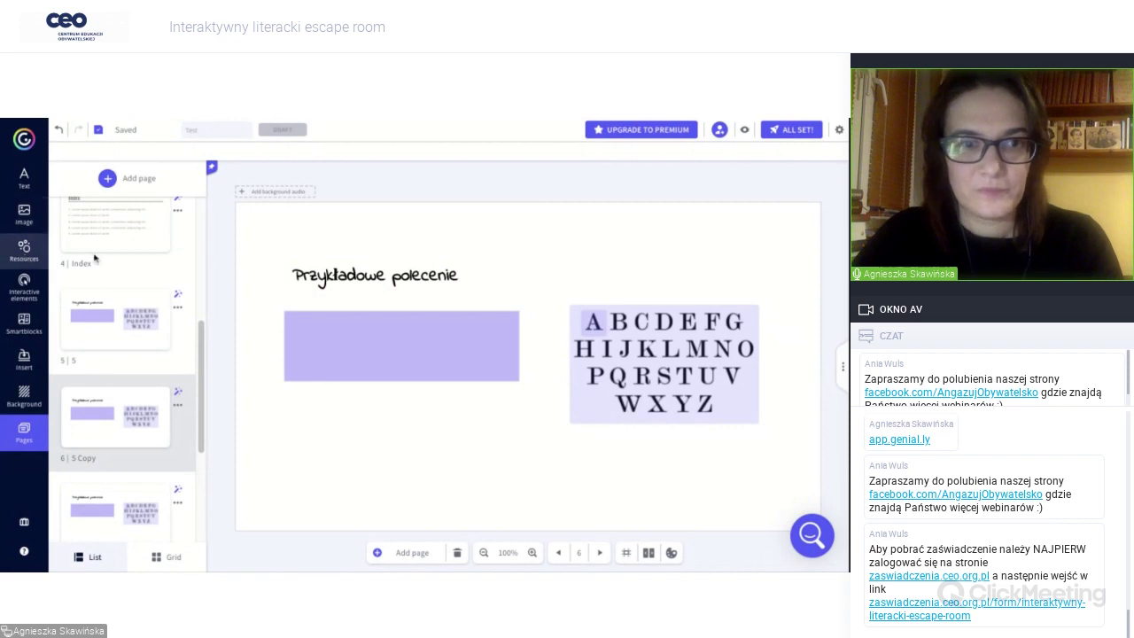
left_click(28, 182)
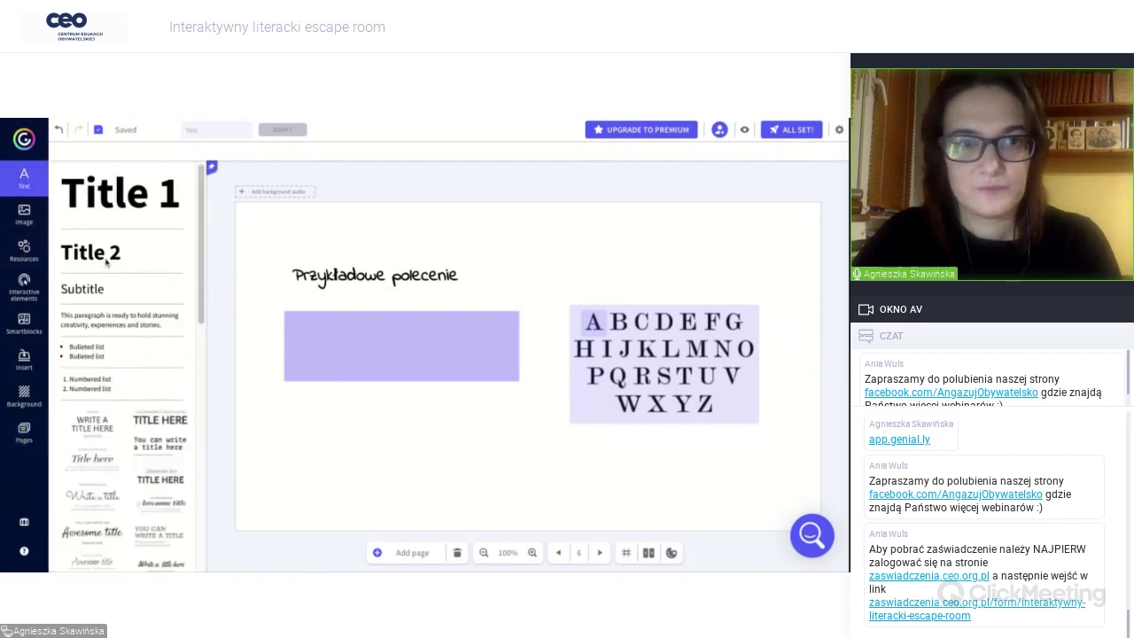
left_click(70, 217)
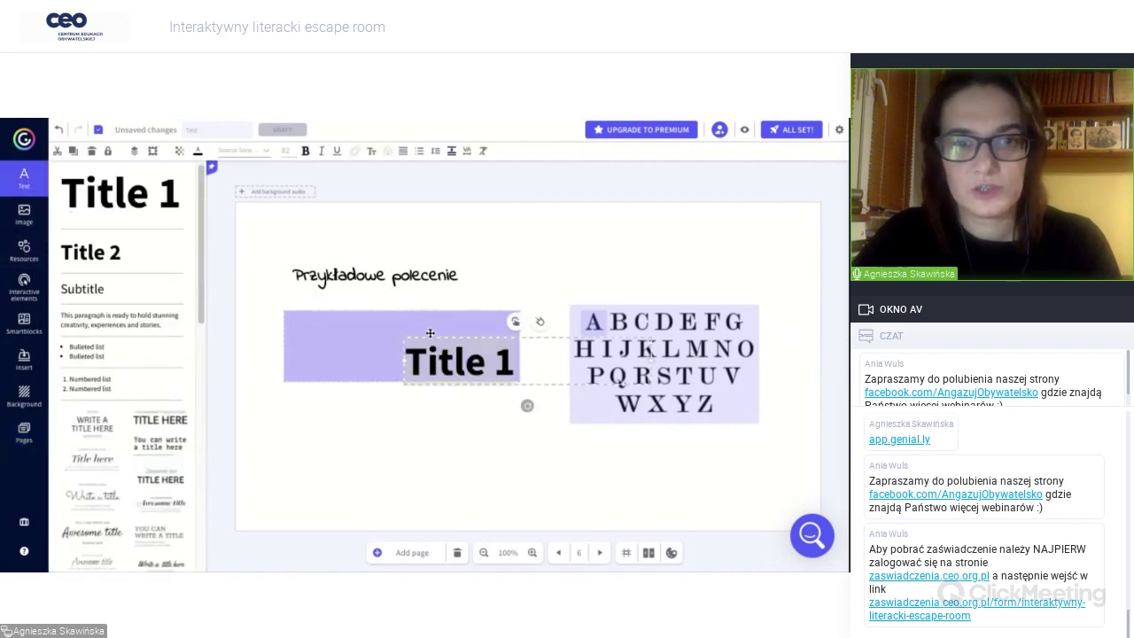
left_click_drag(429, 334, 345, 320)
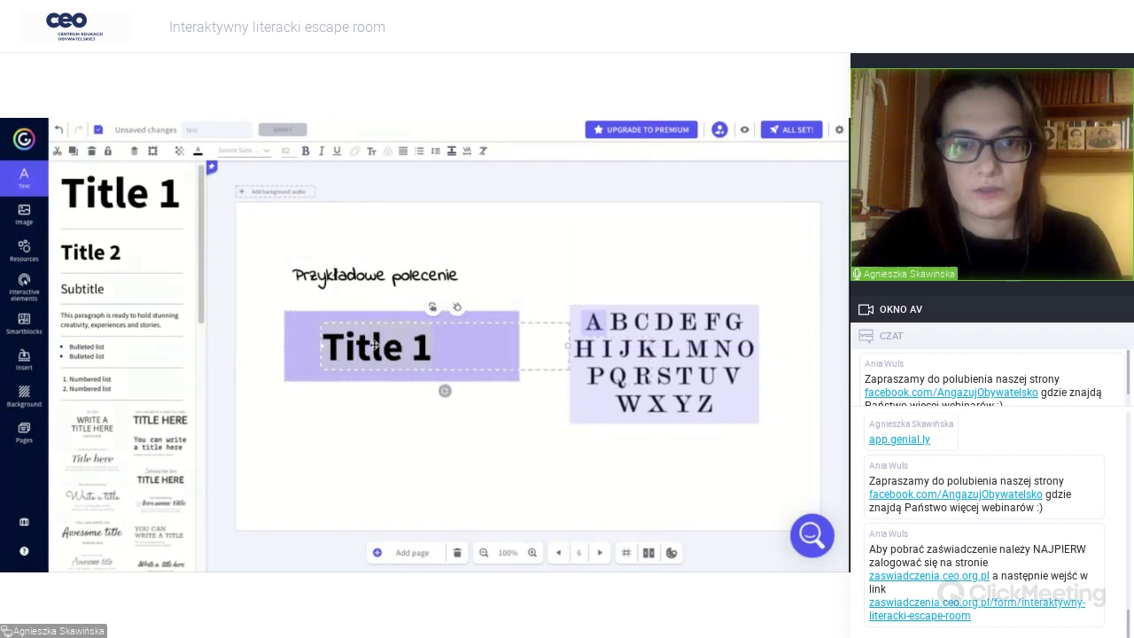
Replace the title's placeholder text with a single asterisk.
left_click(374, 345)
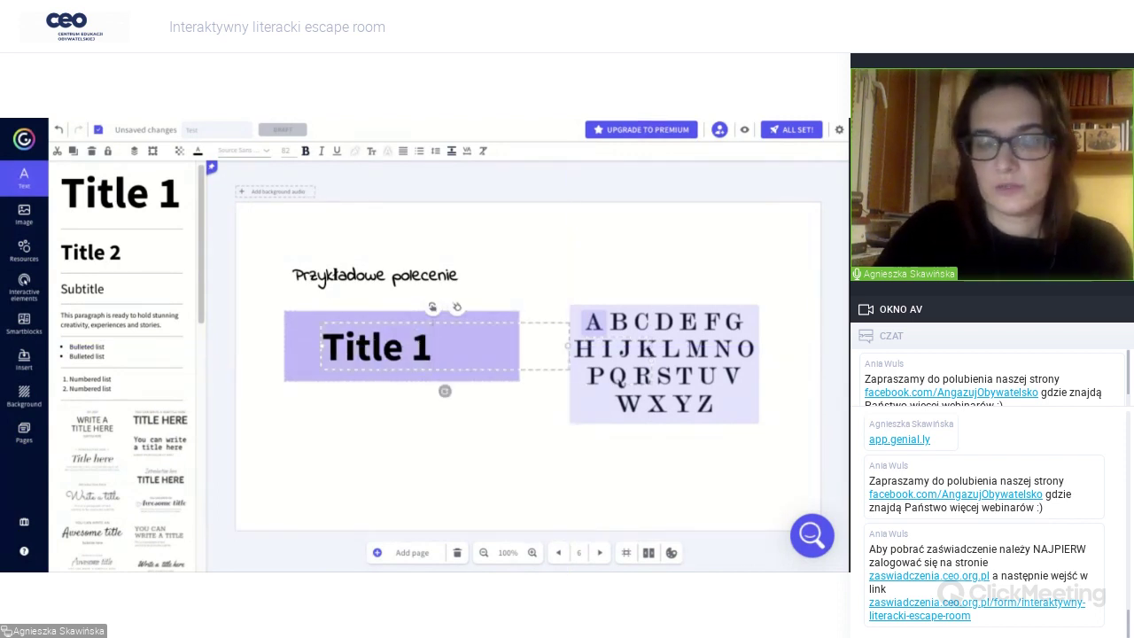
key("BackSpace")
key("BackSpace")
key("BackSpace")
key("BackSpace")
key("BackSpace")
key("BackSpace")
key("BackSpace")
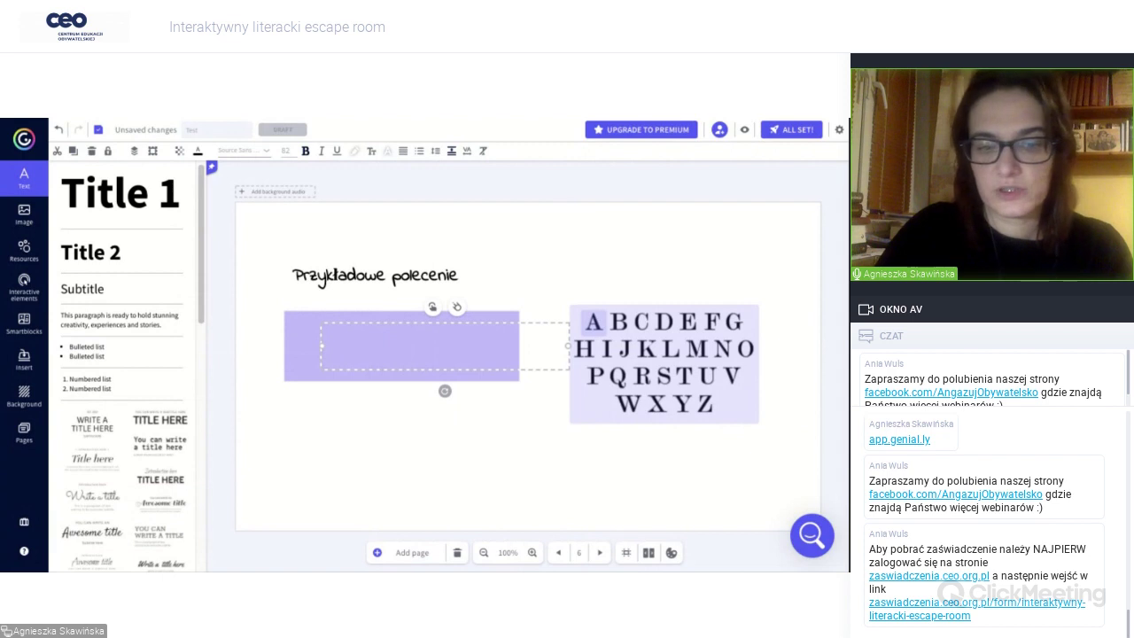
type("★")
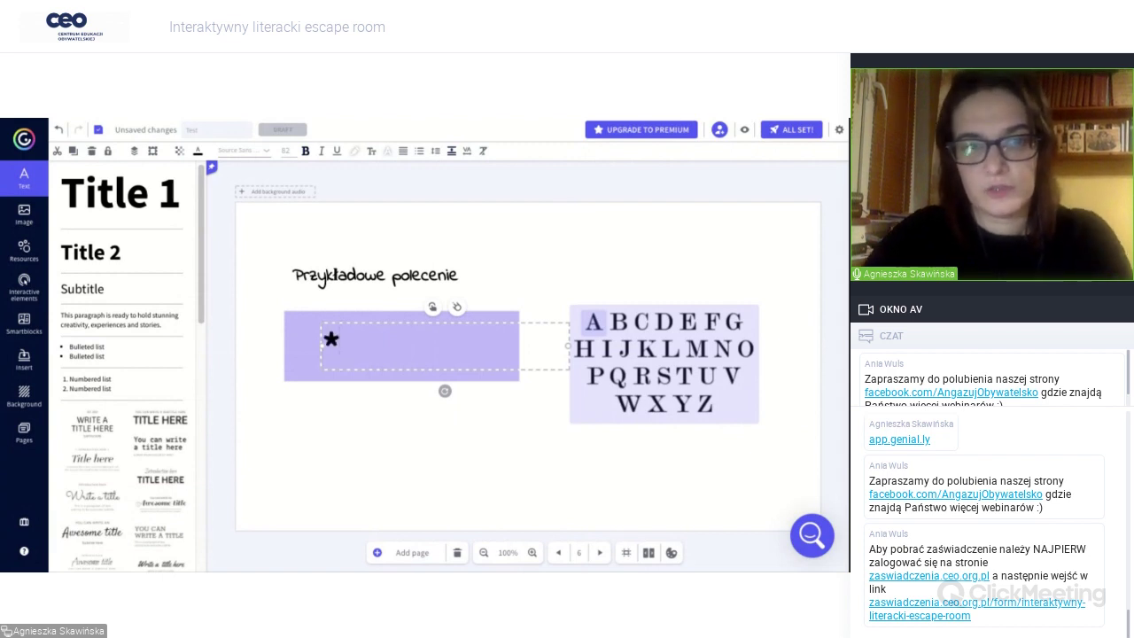
Narrow the text box to fit the asterisk and give it a Bounce entrance animation.
left_click_drag(567, 344, 353, 332)
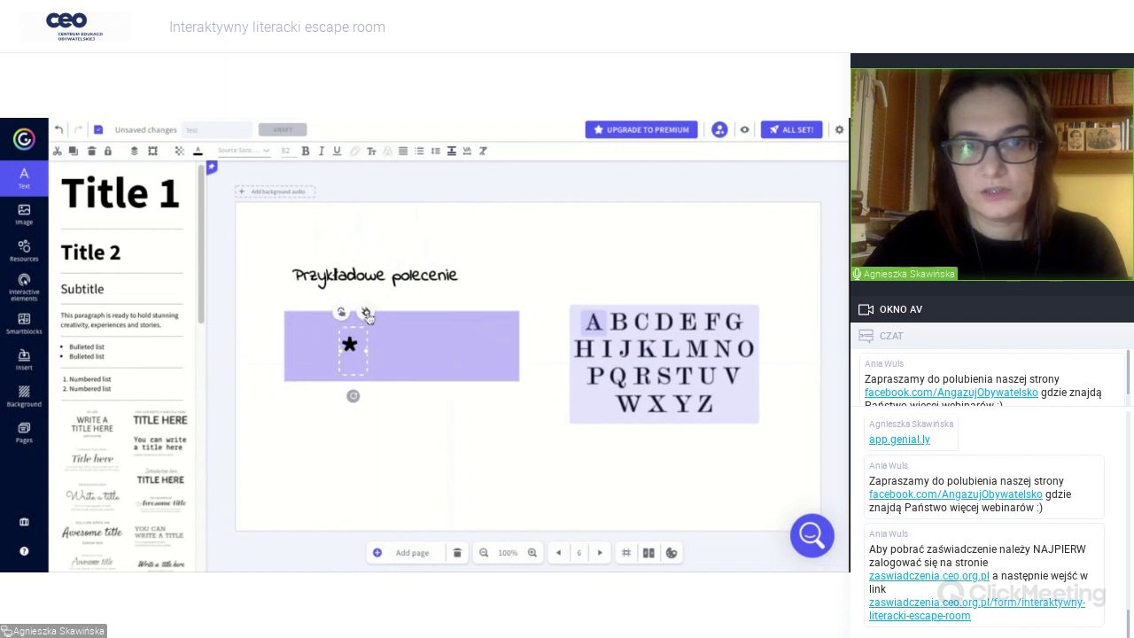
left_click(366, 314)
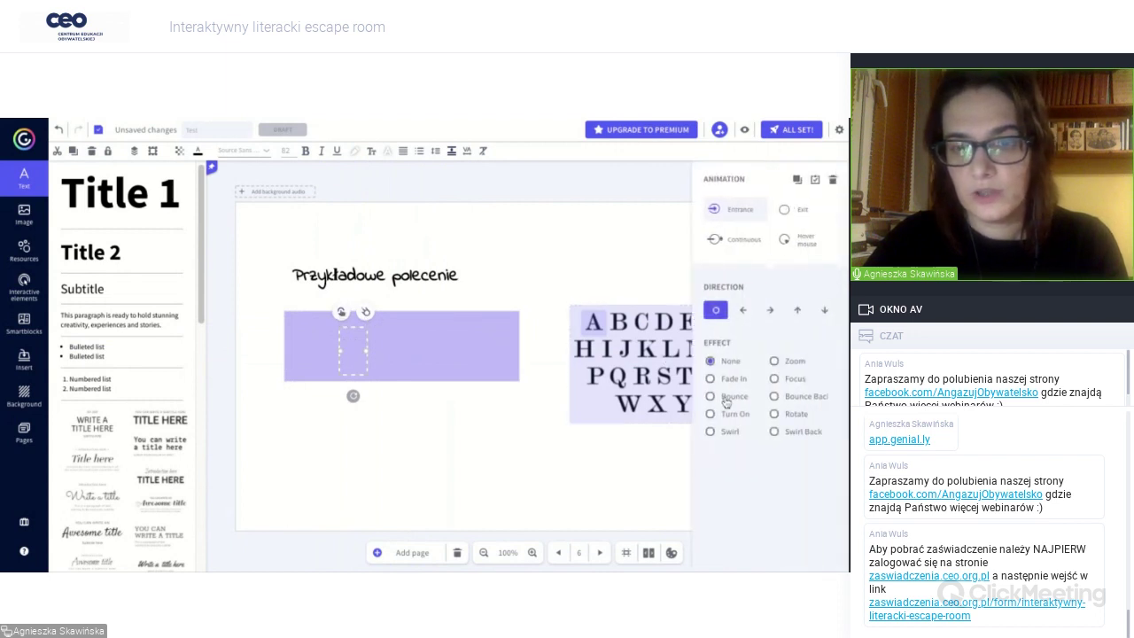
left_click(726, 400)
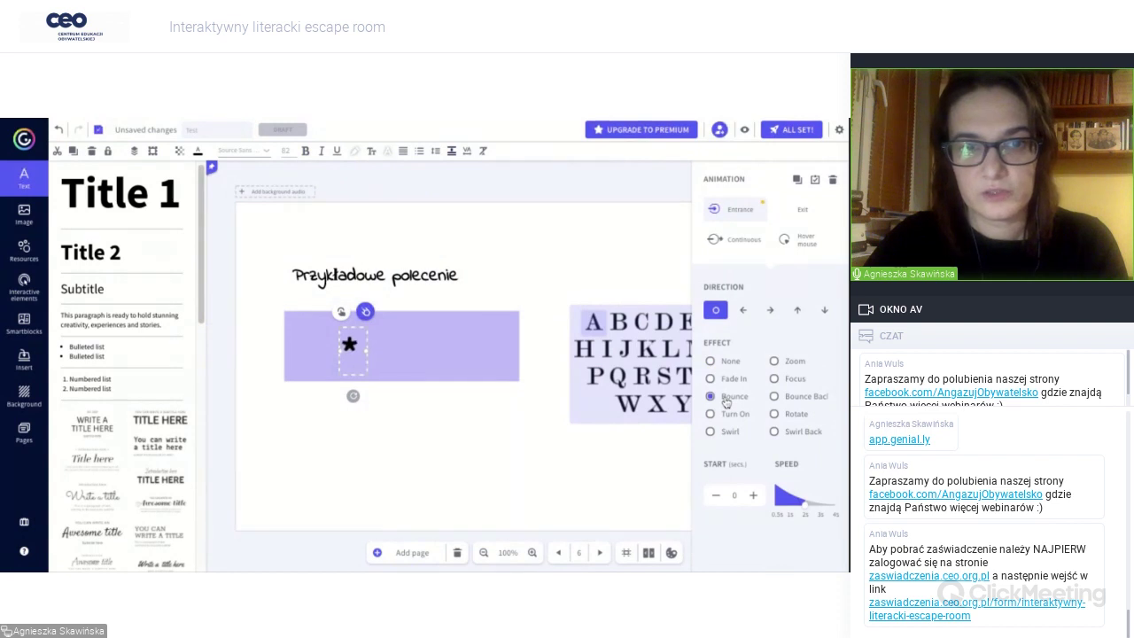
left_click(346, 449)
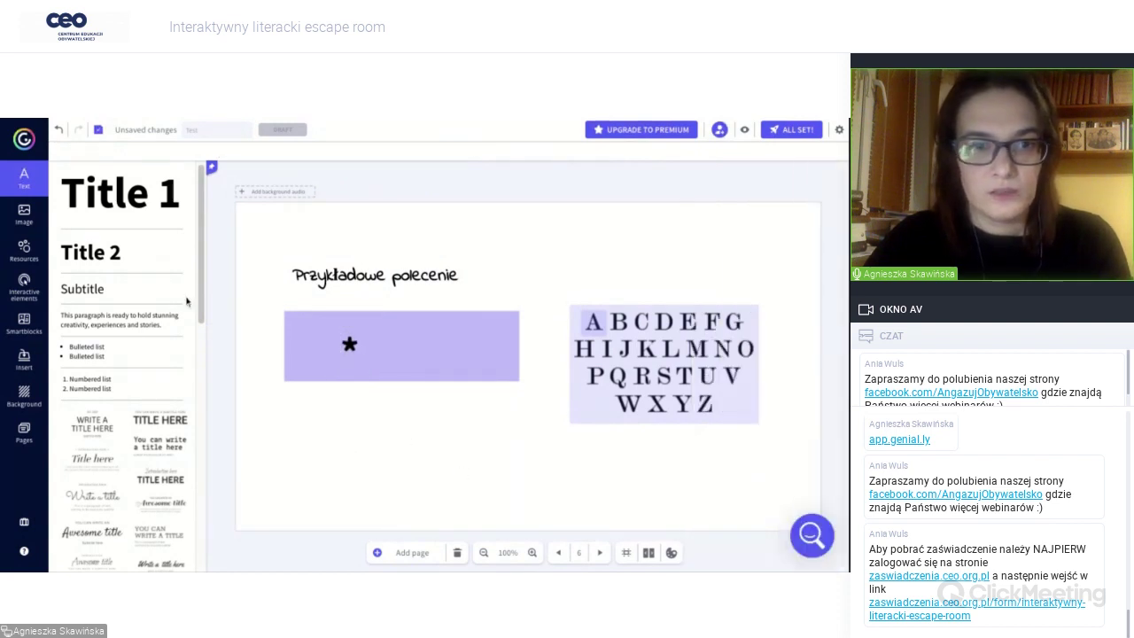
On page 6, move the small invisible area from the letter A onto the letter D.
scroll(201, 298, "down", 3)
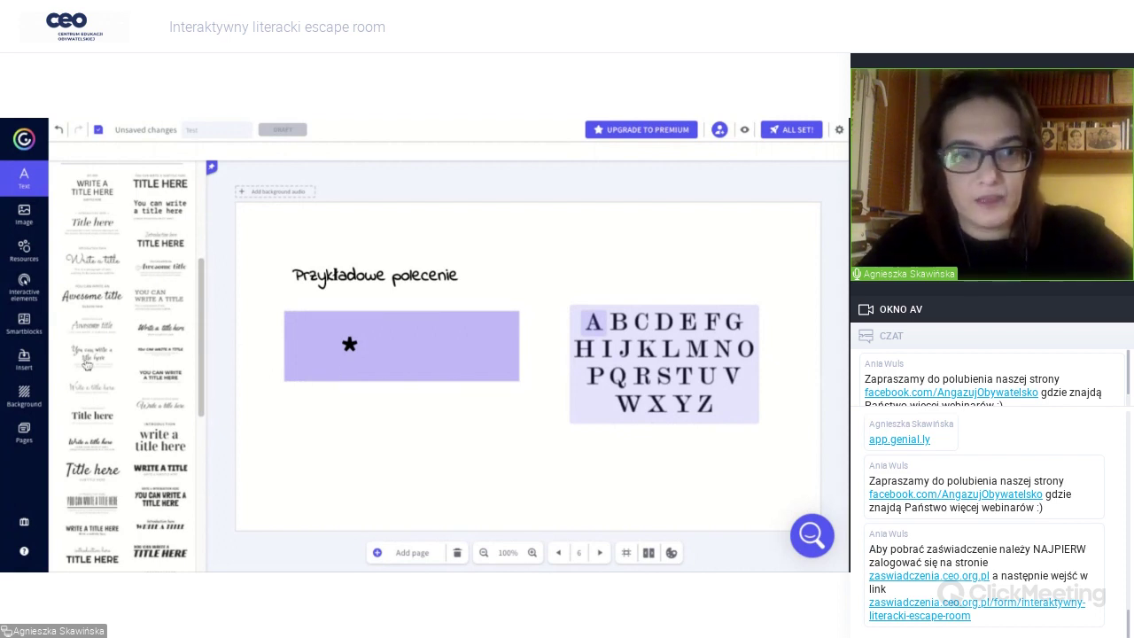
left_click(25, 430)
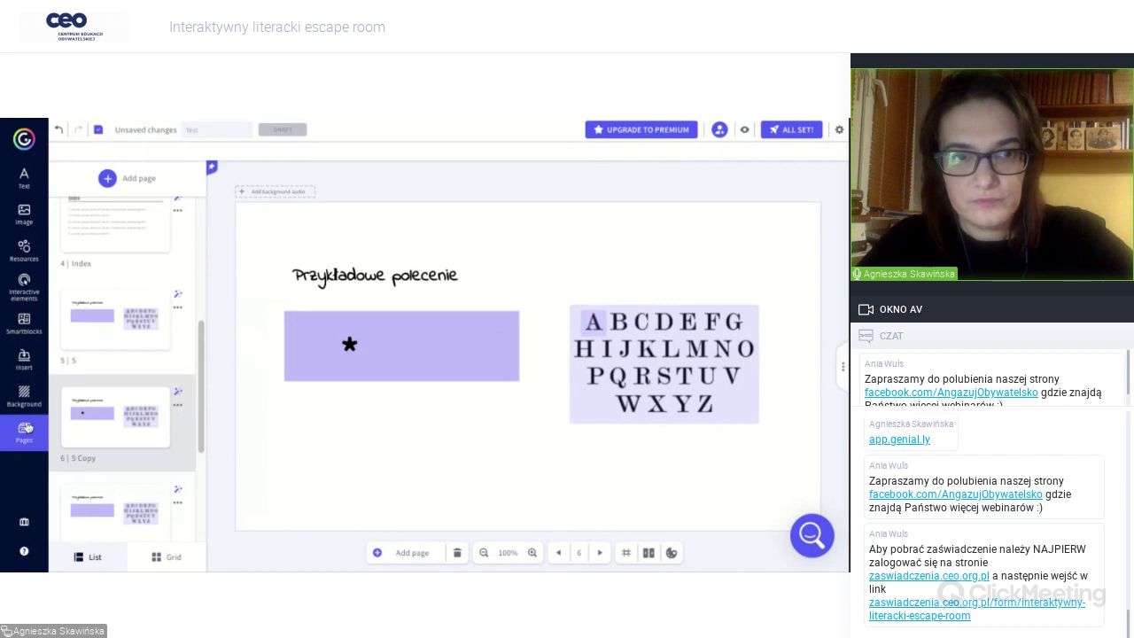
scroll(203, 344, "down", 2)
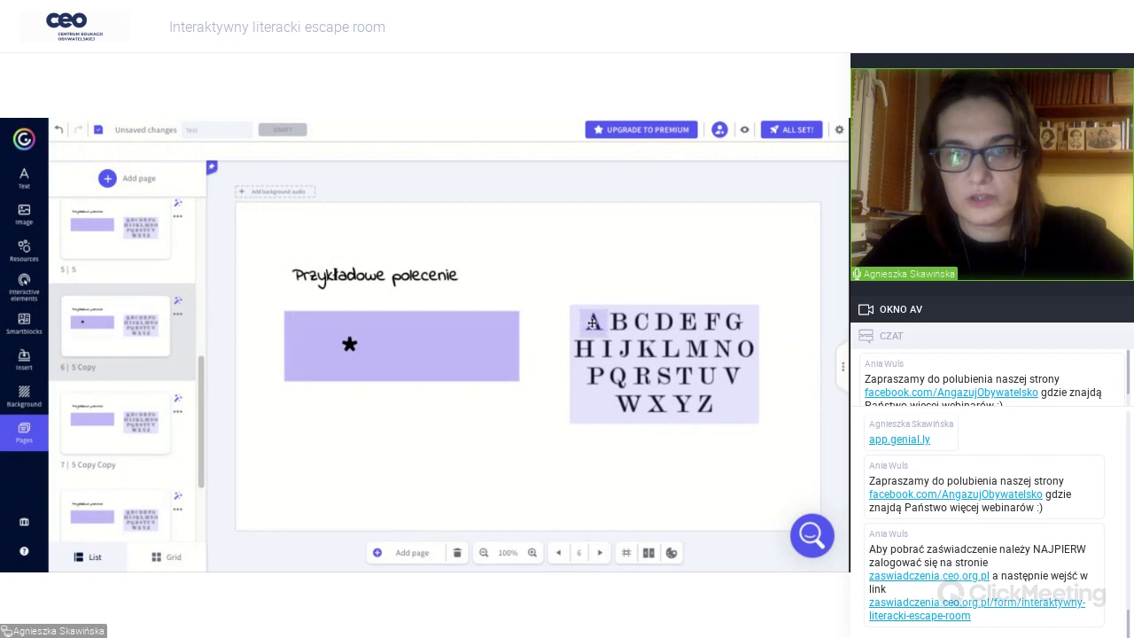
left_click_drag(591, 321, 595, 286)
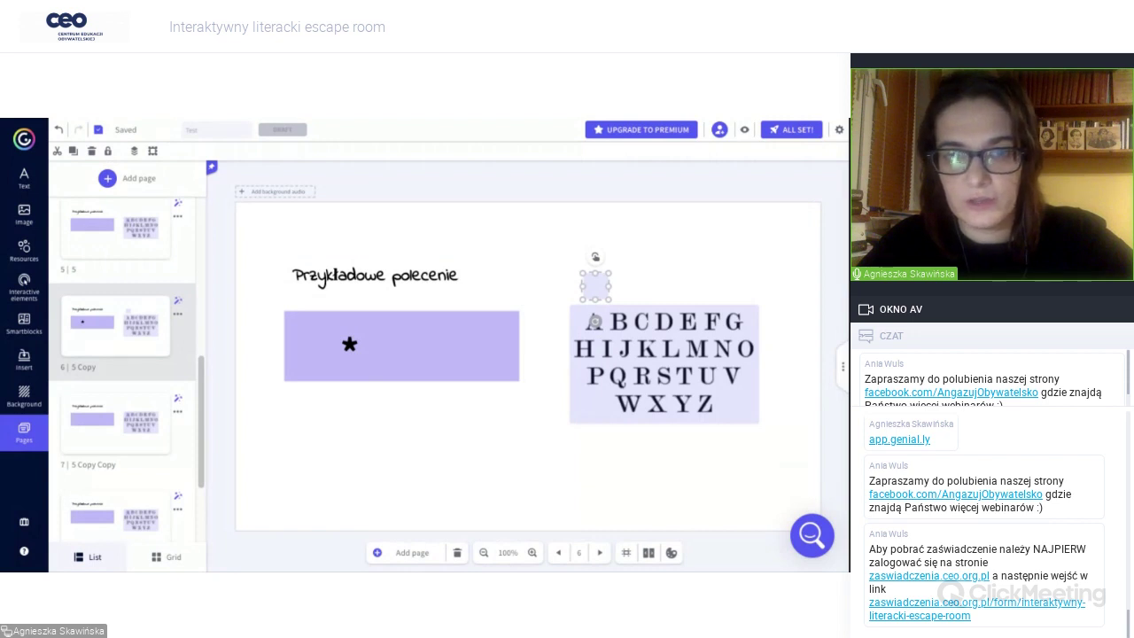
left_click_drag(595, 321, 665, 321)
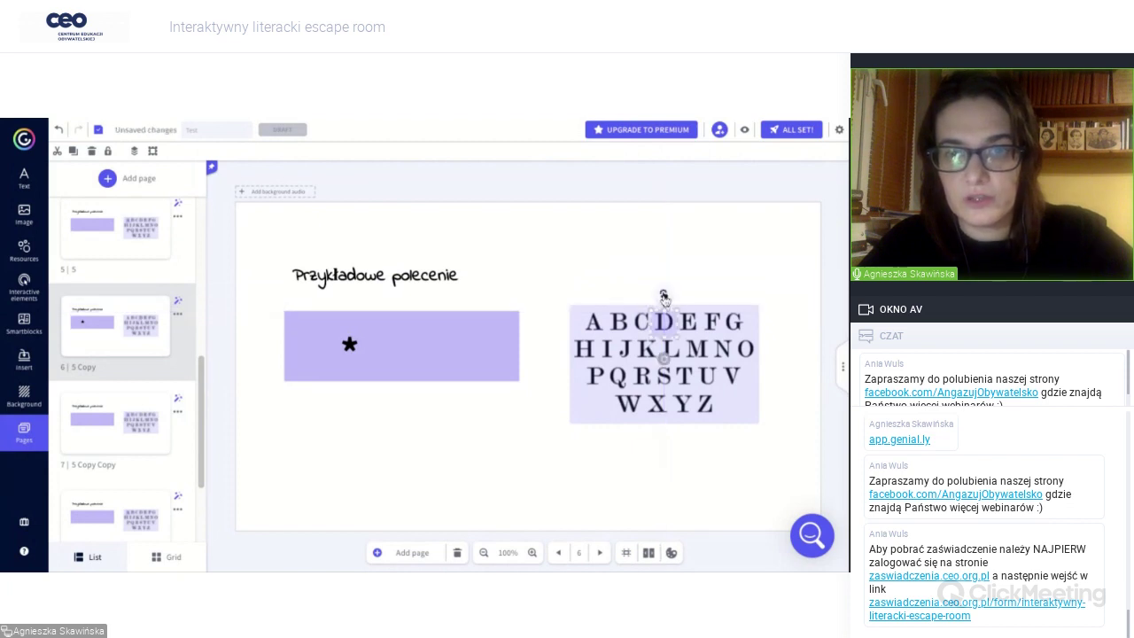
Make the area over the letter D interactive with a Go to page link to "5 Copy Copy".
left_click(664, 295)
left_click(462, 358)
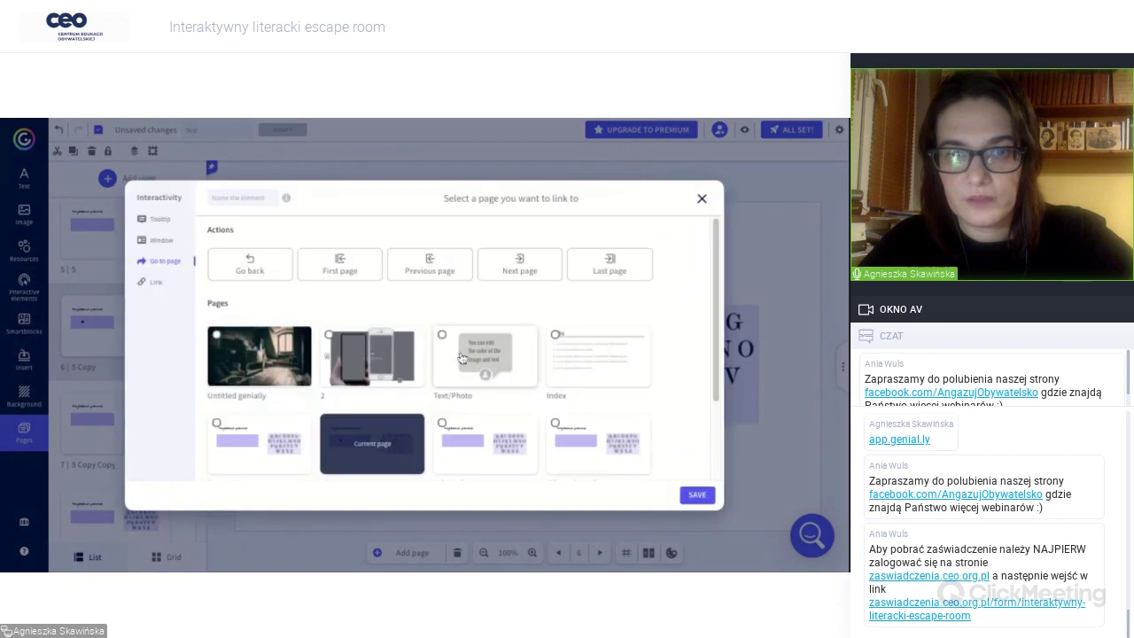
left_click_drag(718, 317, 719, 380)
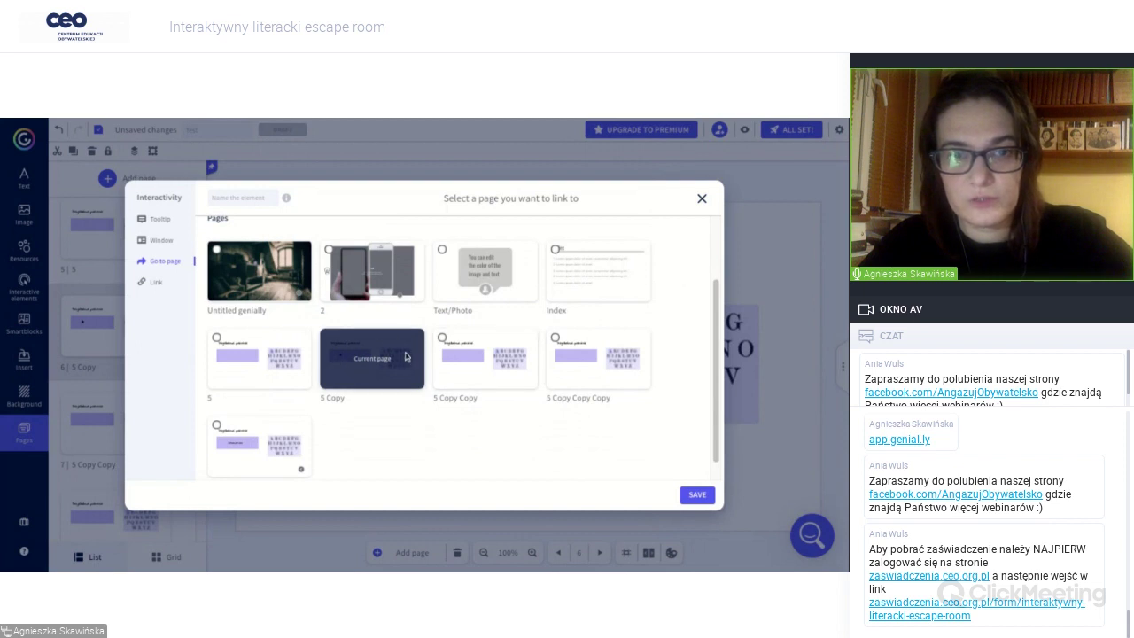
left_click(457, 358)
left_click(695, 496)
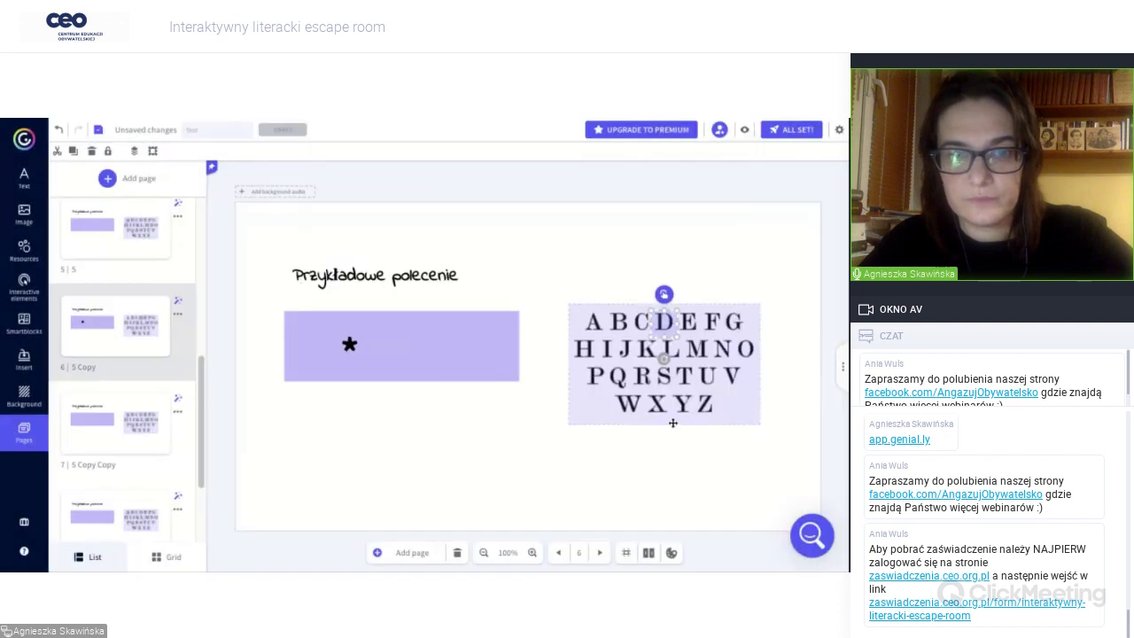
left_click(630, 279)
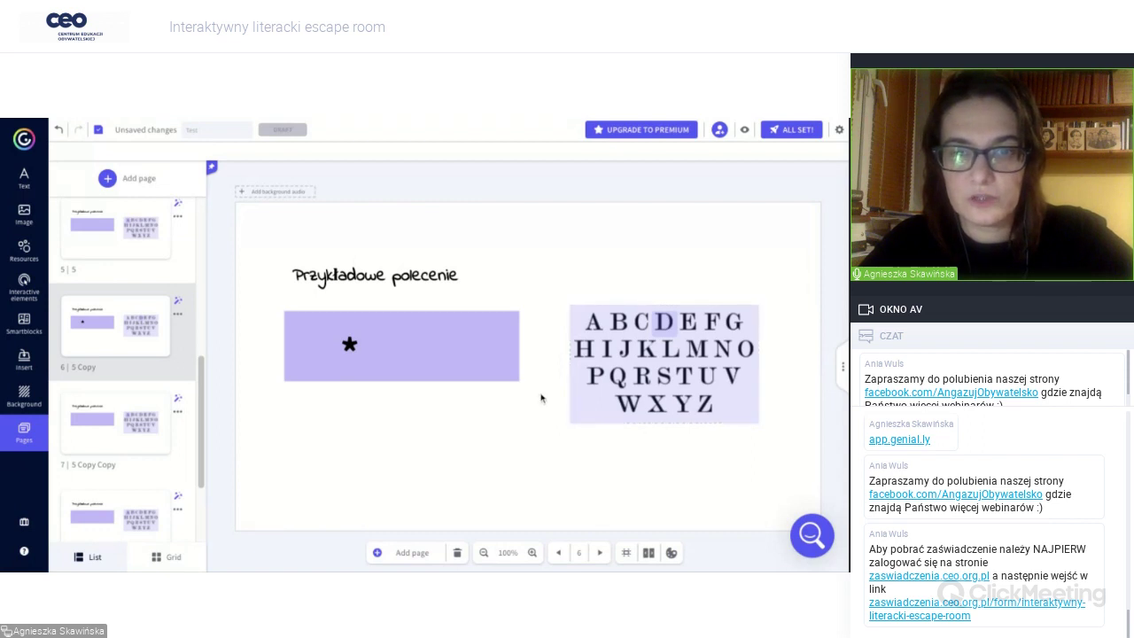
left_click(594, 378)
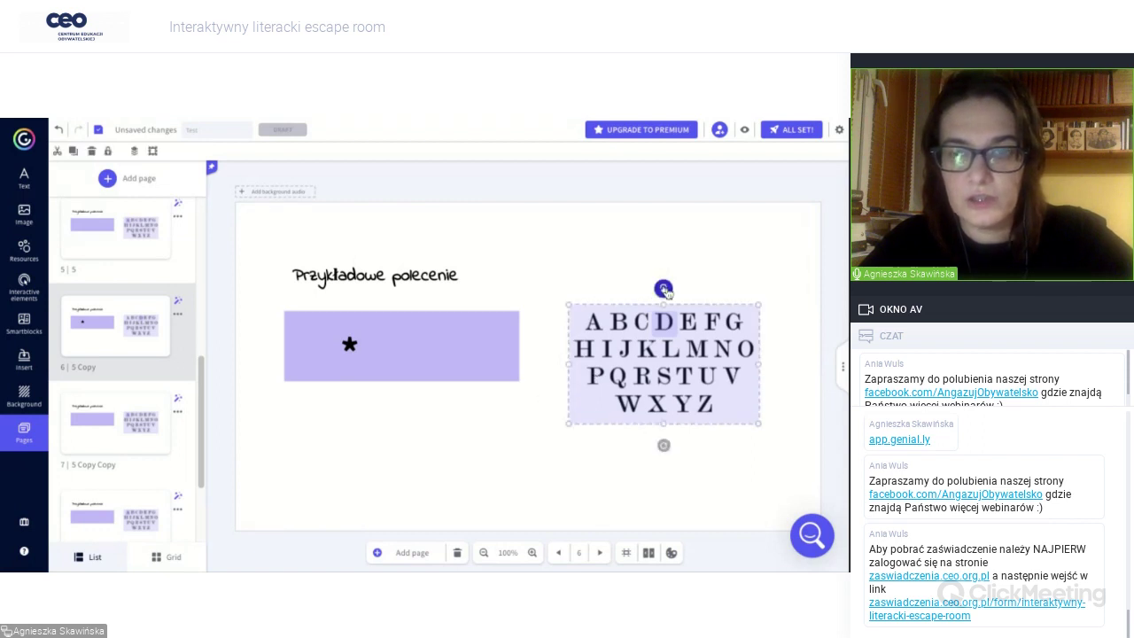
left_click(369, 502)
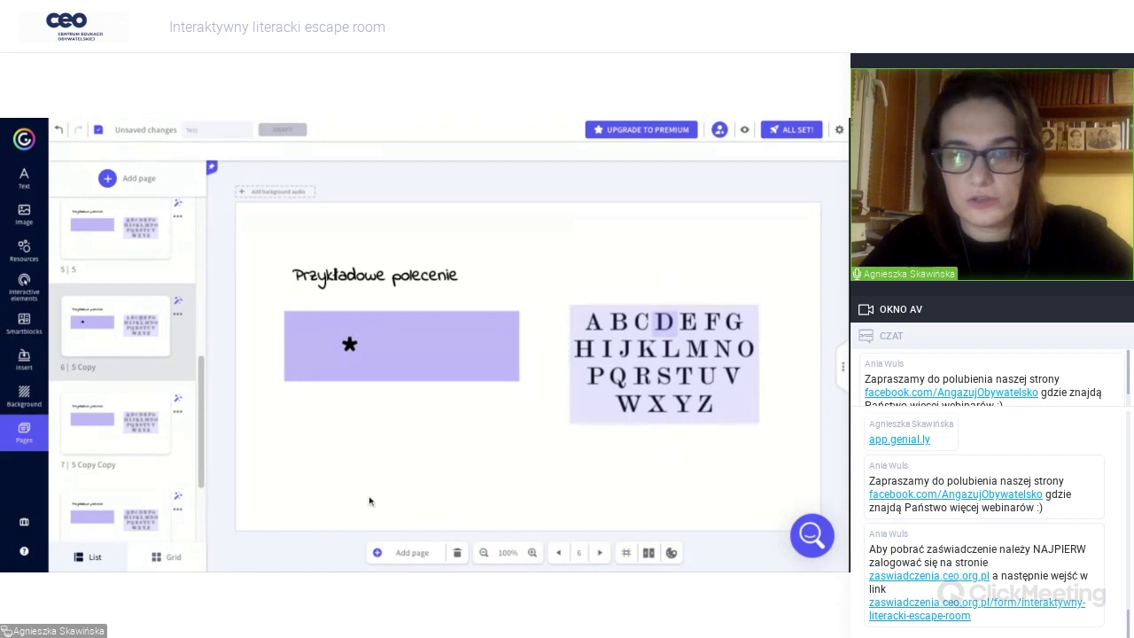
Try to copy the asterisk from page 6 onto page 7, and undo the paste.
left_click(128, 442)
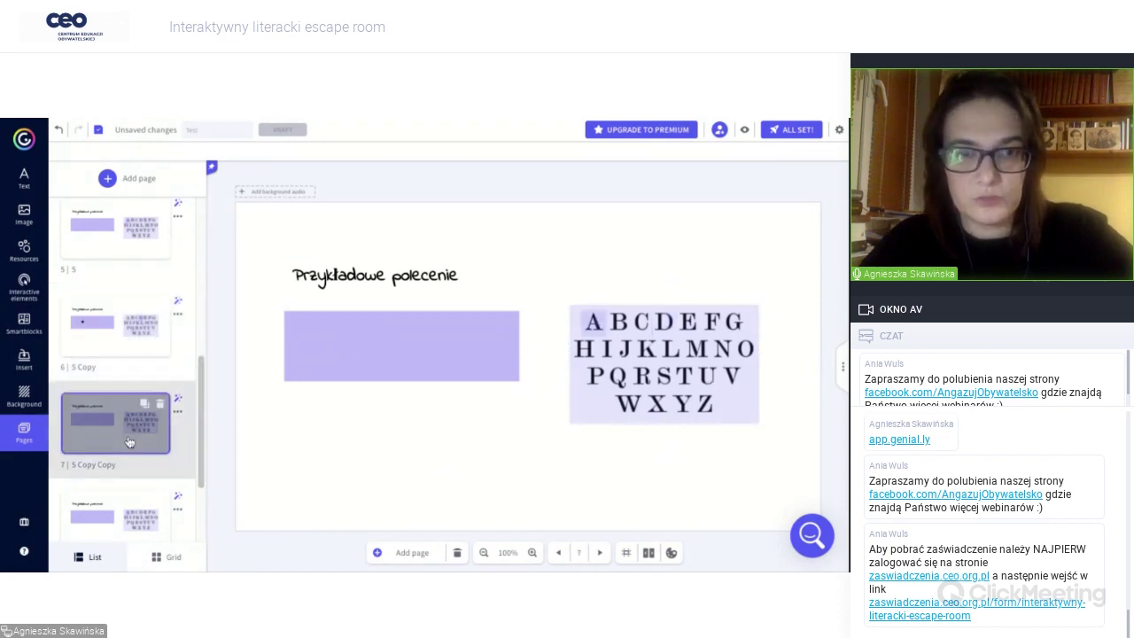
left_click(371, 348)
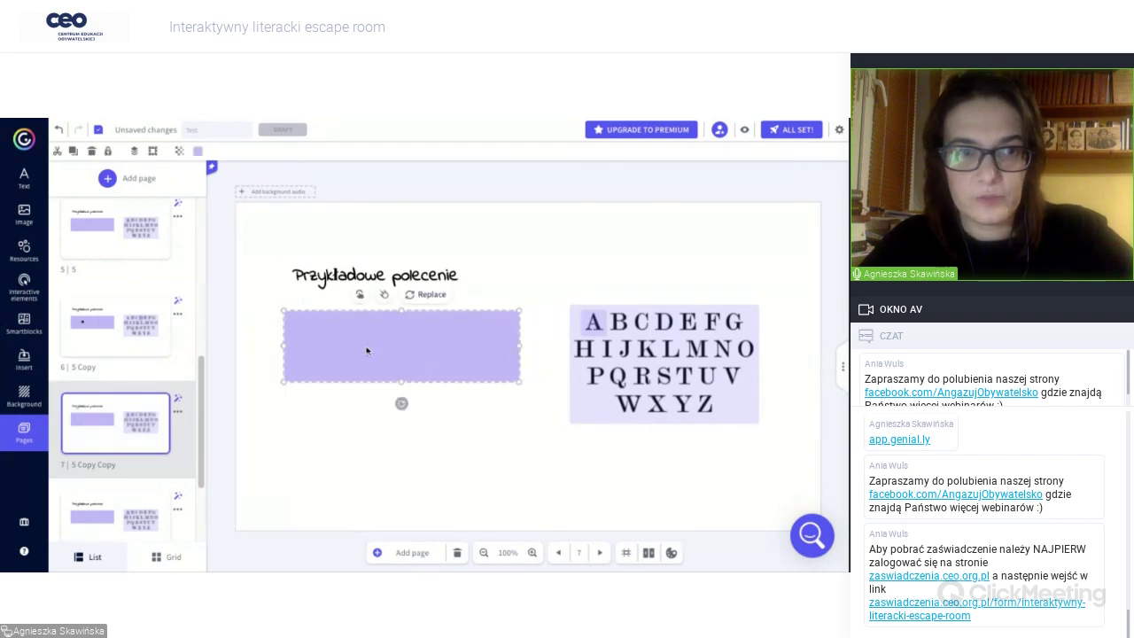
left_click(104, 331)
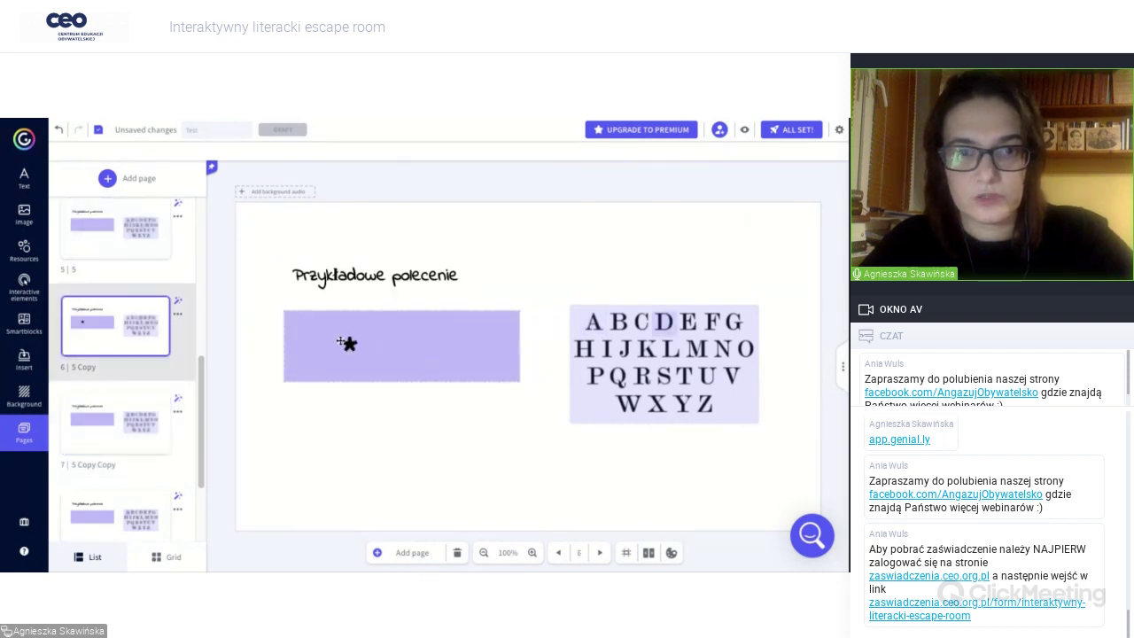
left_click(349, 344)
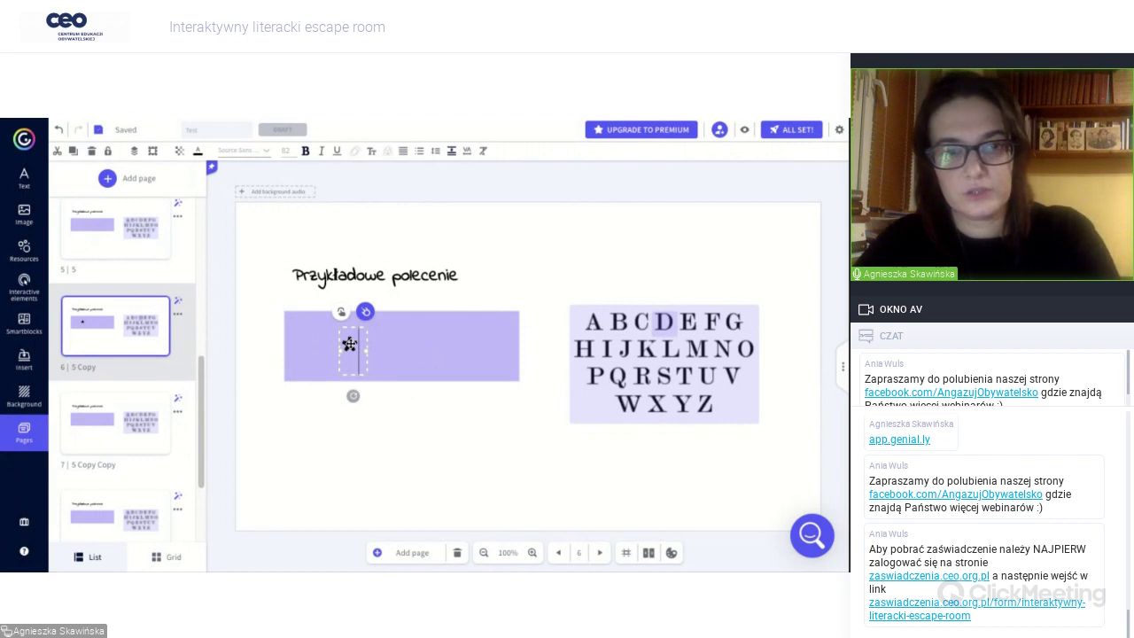
left_click(138, 423)
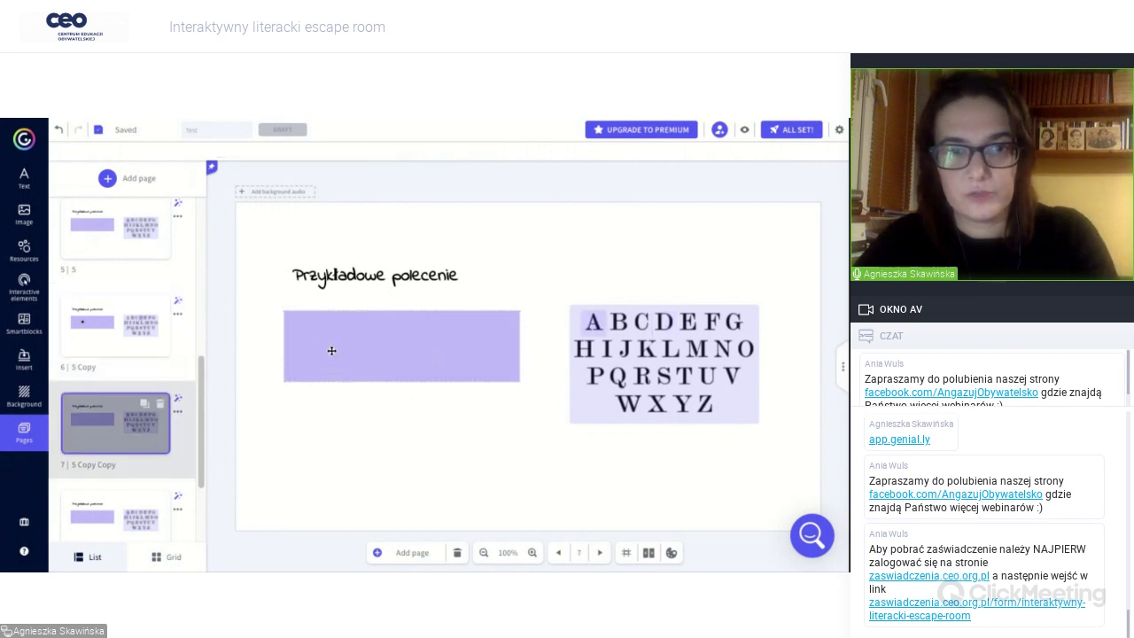
key("ctrl+v")
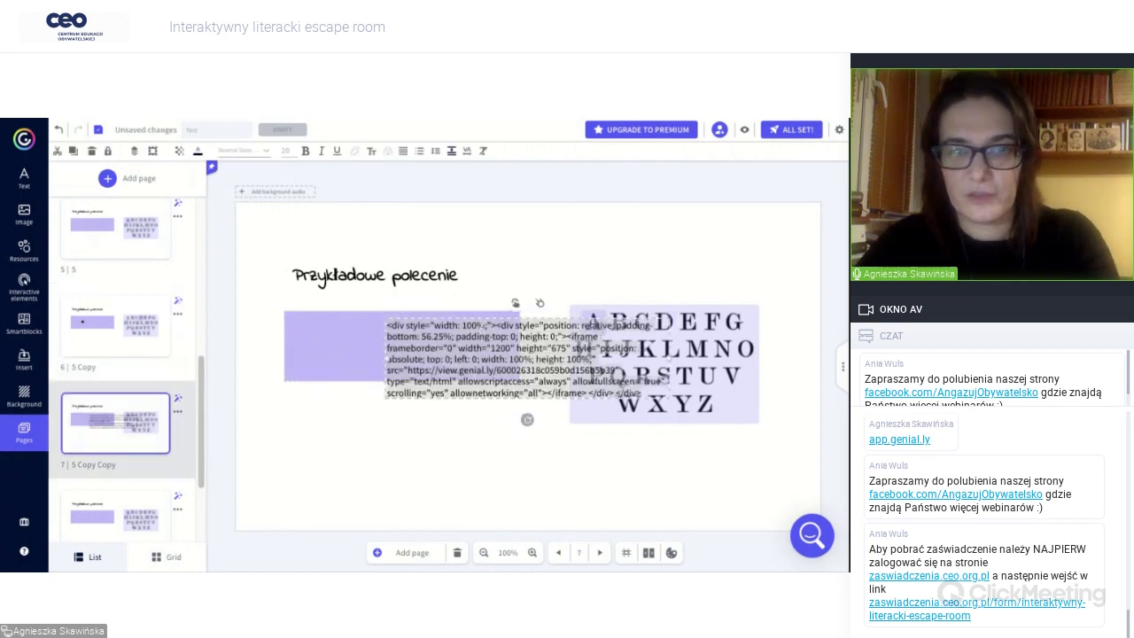
key("ctrl+z")
key("ctrl+z")
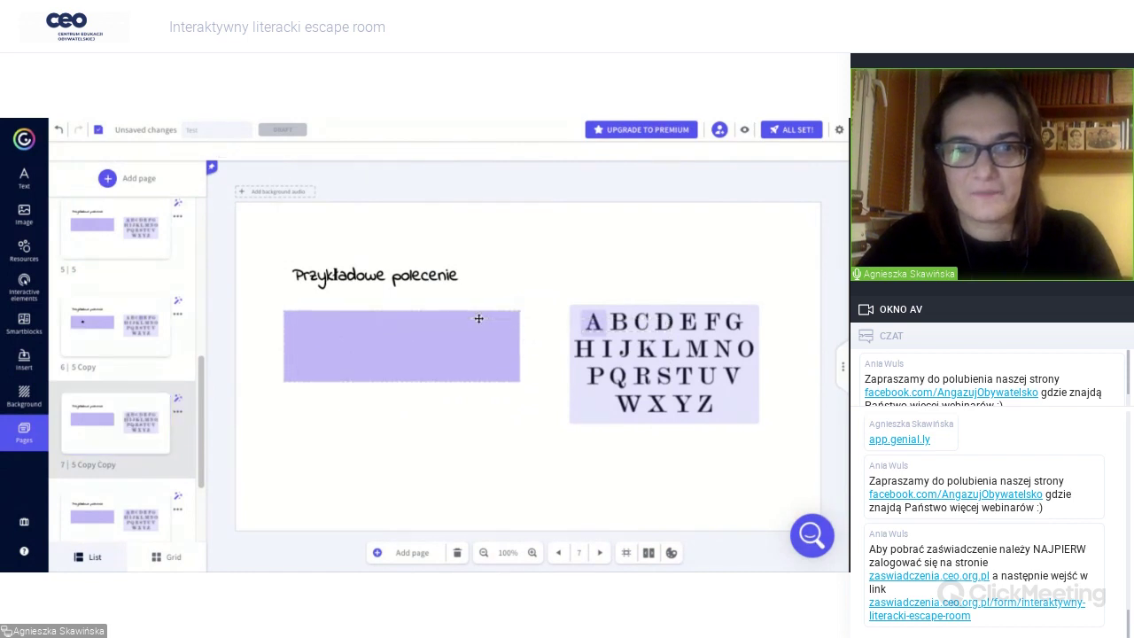
Add a Title 1 text element over the purple rectangle on page 7.
left_click(23, 178)
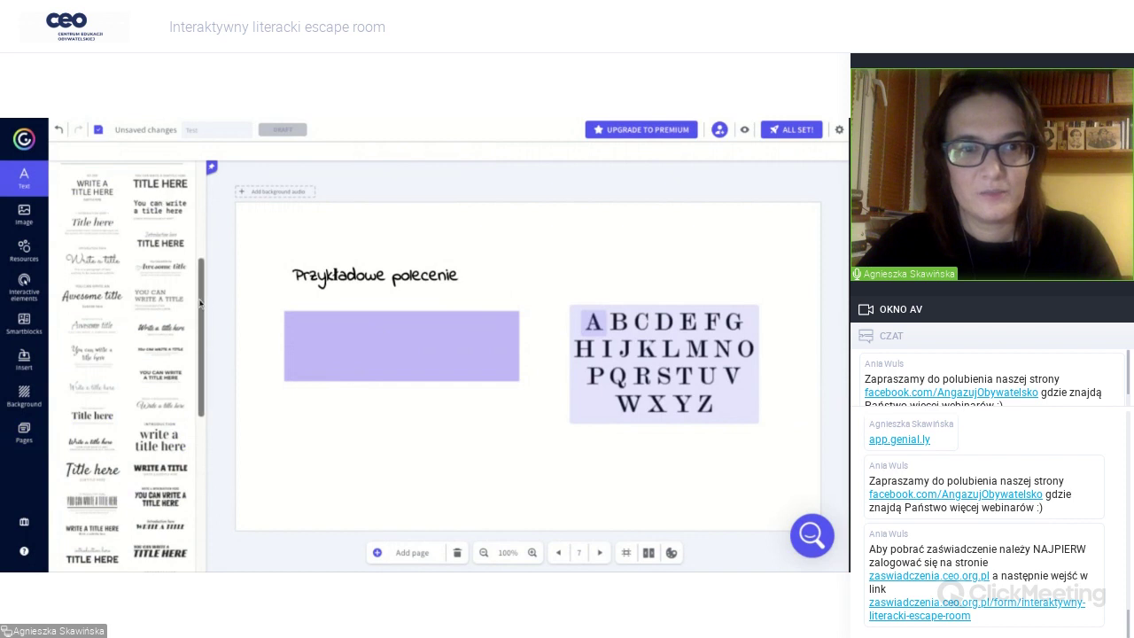
scroll(200, 303, "up", 3)
left_click_drag(113, 200, 473, 335)
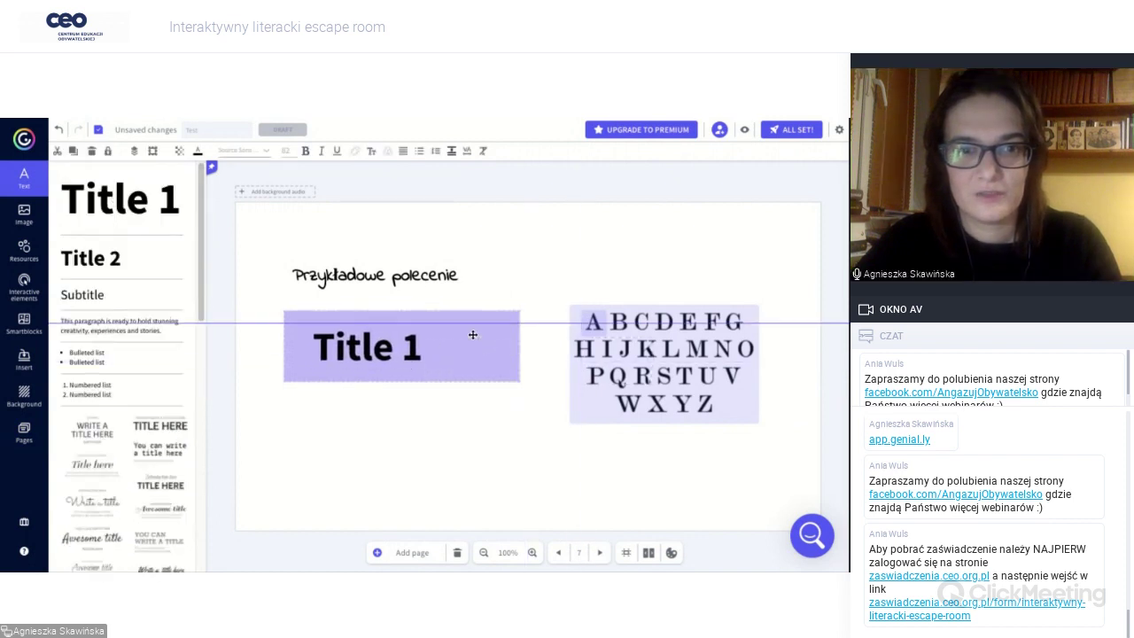
Replace the title's placeholder text with two asterisks.
left_click(422, 349)
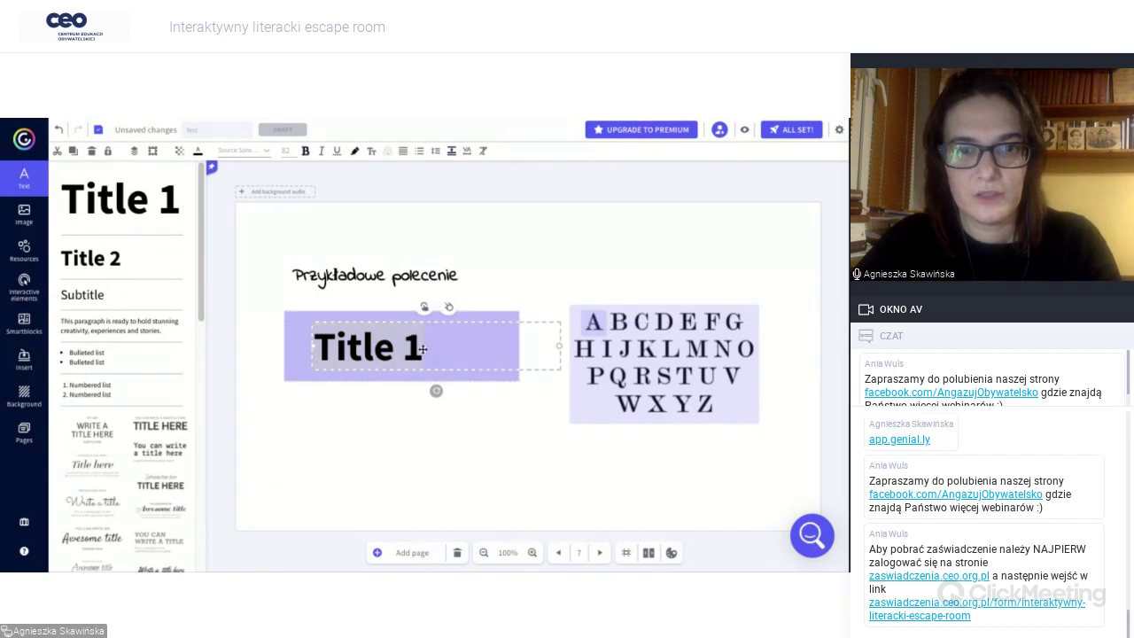
key("BackSpace")
key("BackSpace")
key("BackSpace")
key("BackSpace")
key("BackSpace")
key("BackSpace")
key("BackSpace")
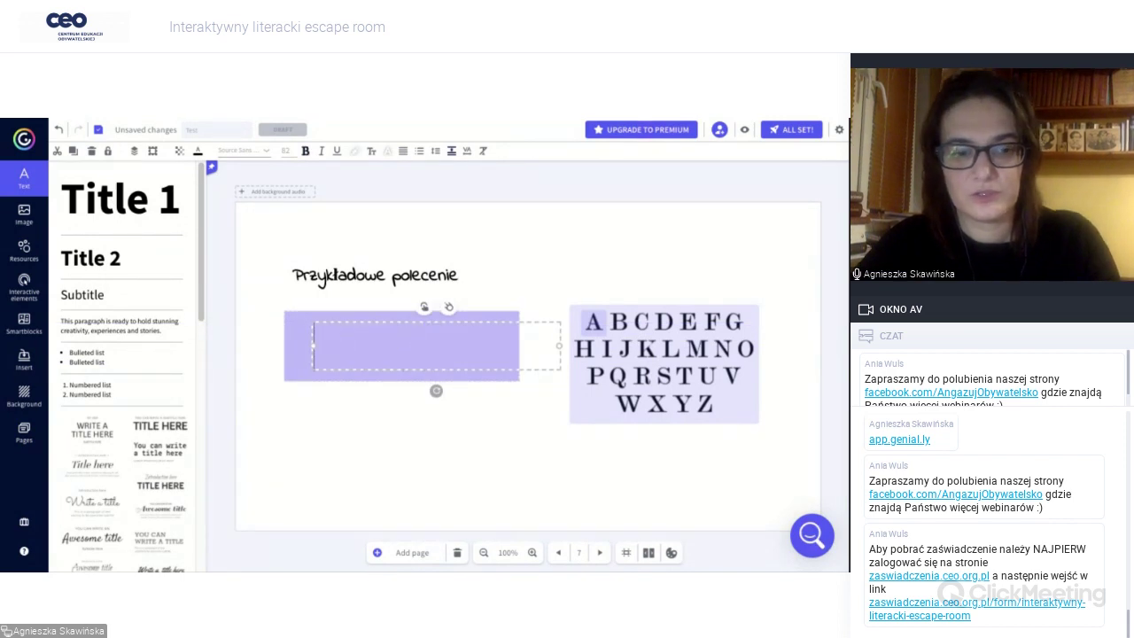
type("**")
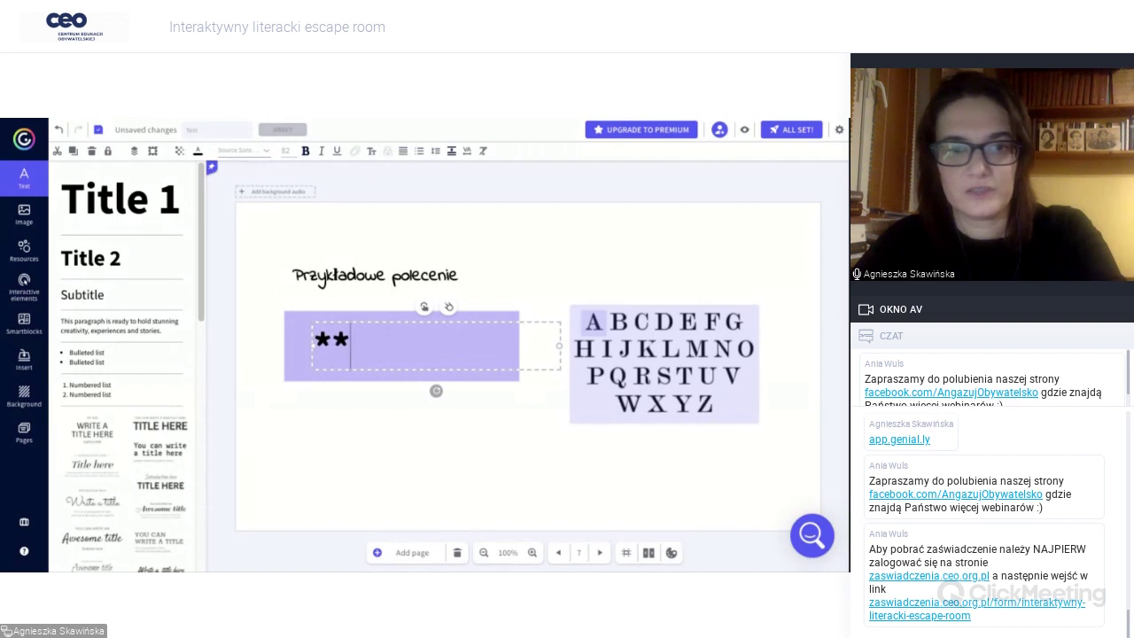
Reposition the two asterisks within the purple rectangle and give them a Bounce entrance animation.
left_click_drag(408, 322, 429, 336)
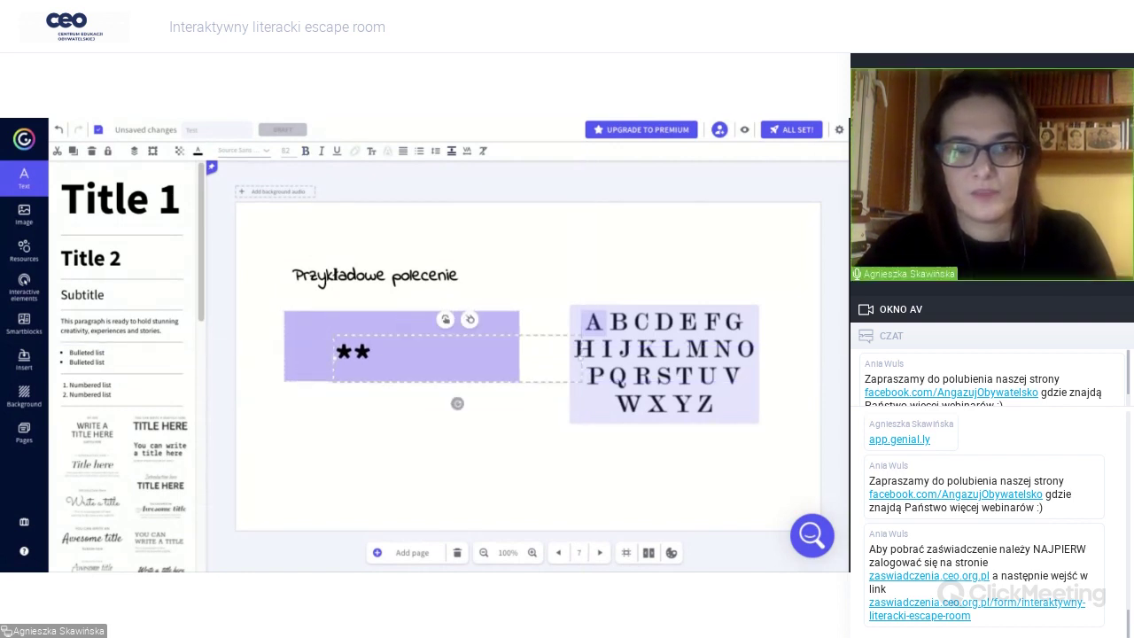
left_click(470, 319)
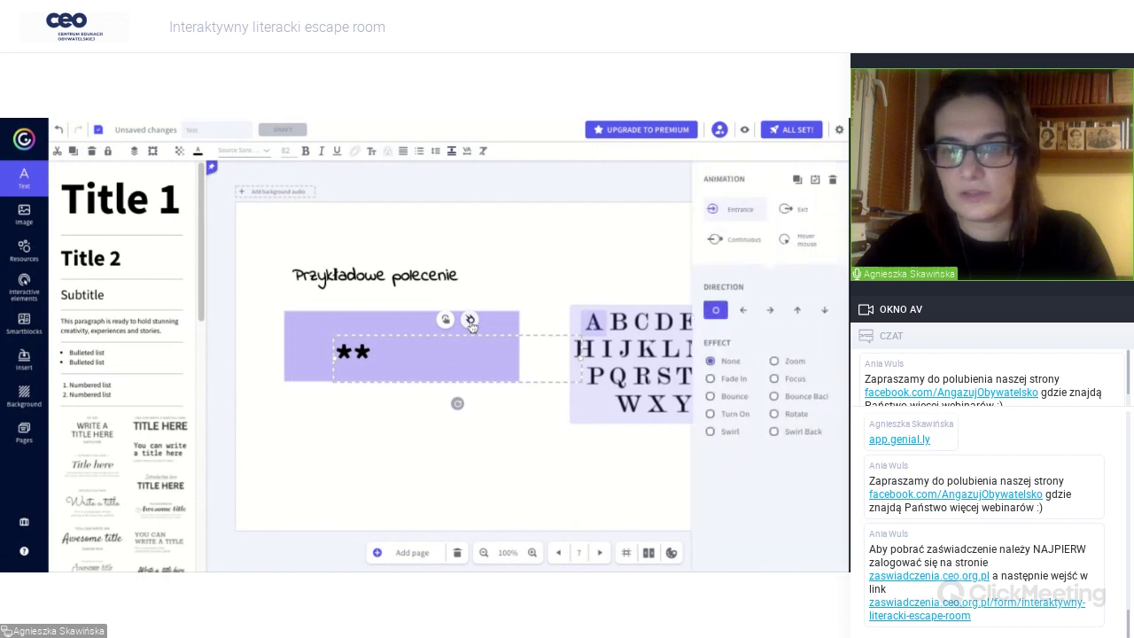
left_click(710, 396)
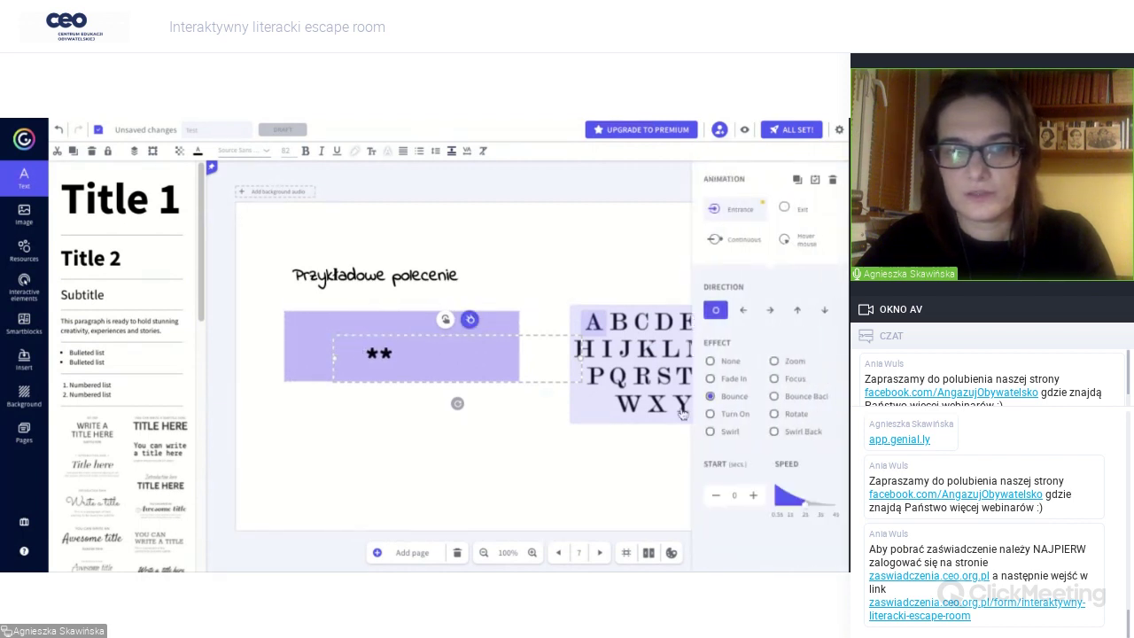
left_click(434, 480)
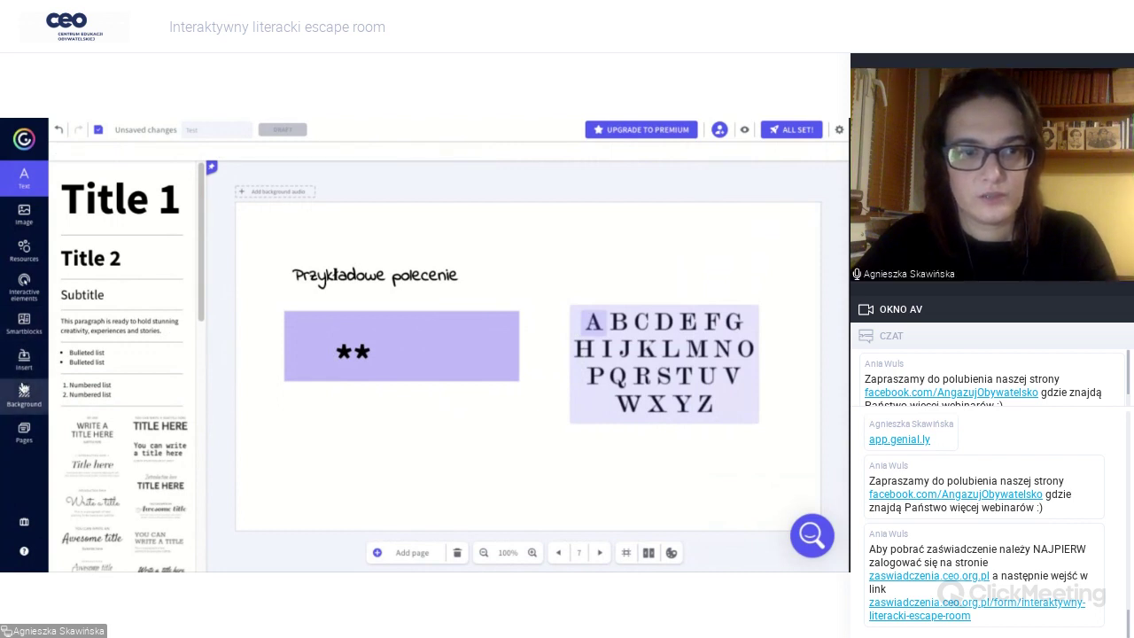
Make the invisible area over the letter A on page 7 interactive with a Go to page link to "Text/Photo".
left_click(24, 434)
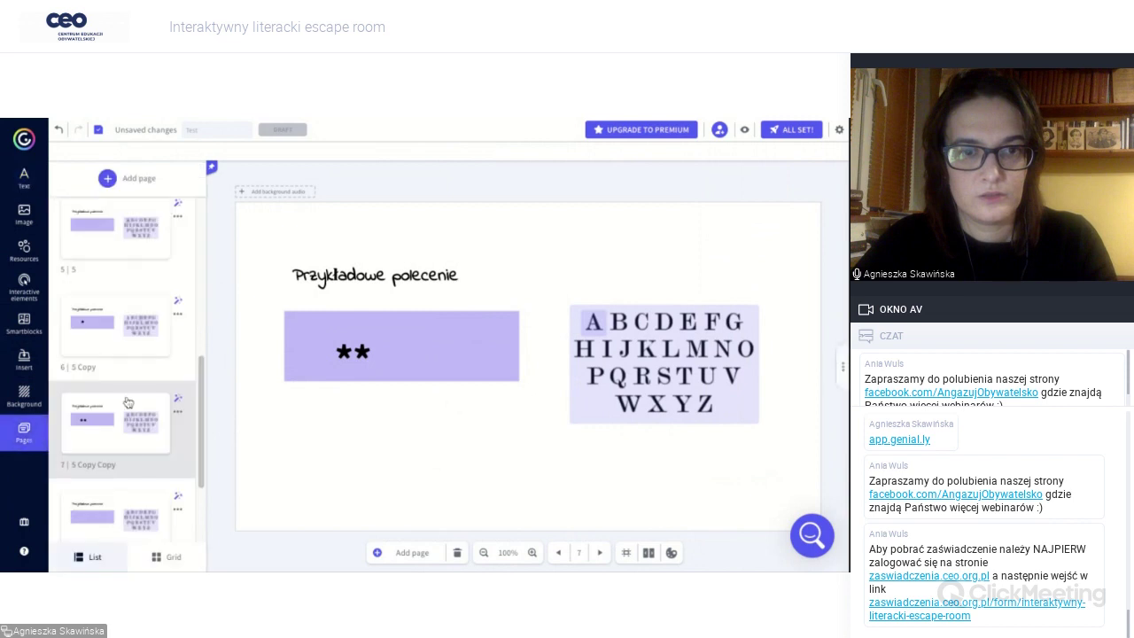
scroll(204, 382, "down", 3)
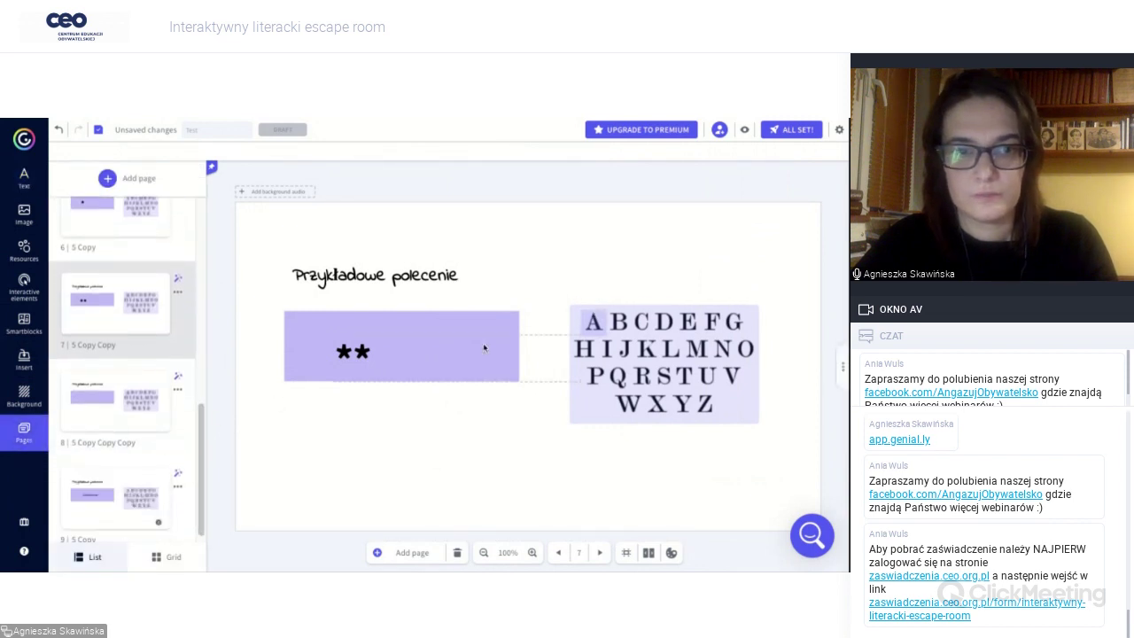
left_click_drag(594, 322, 592, 359)
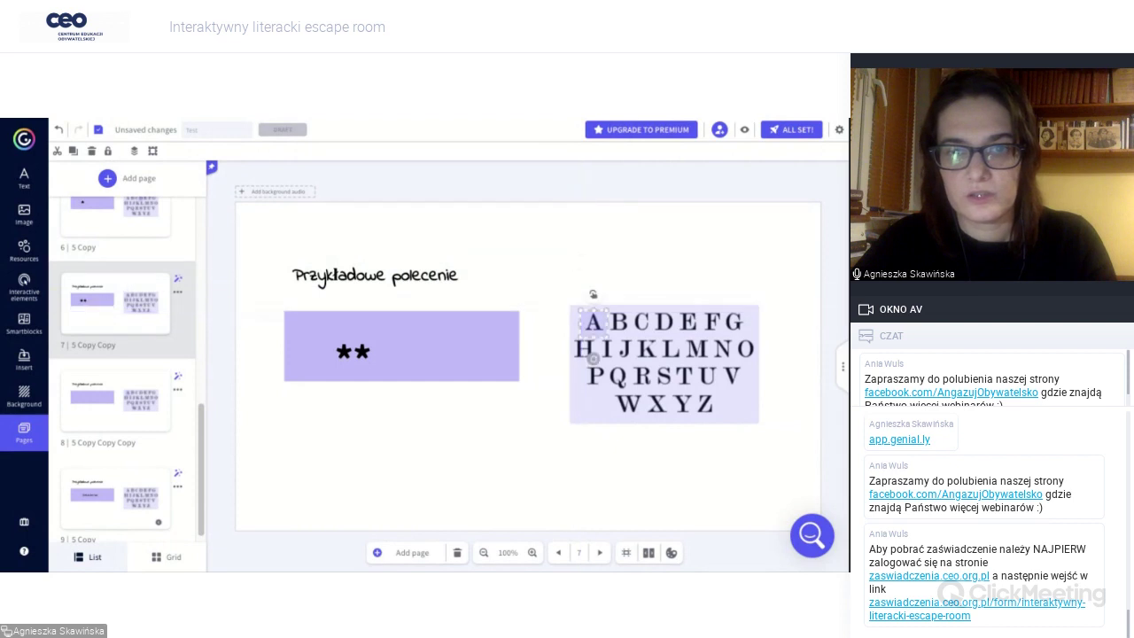
left_click(592, 295)
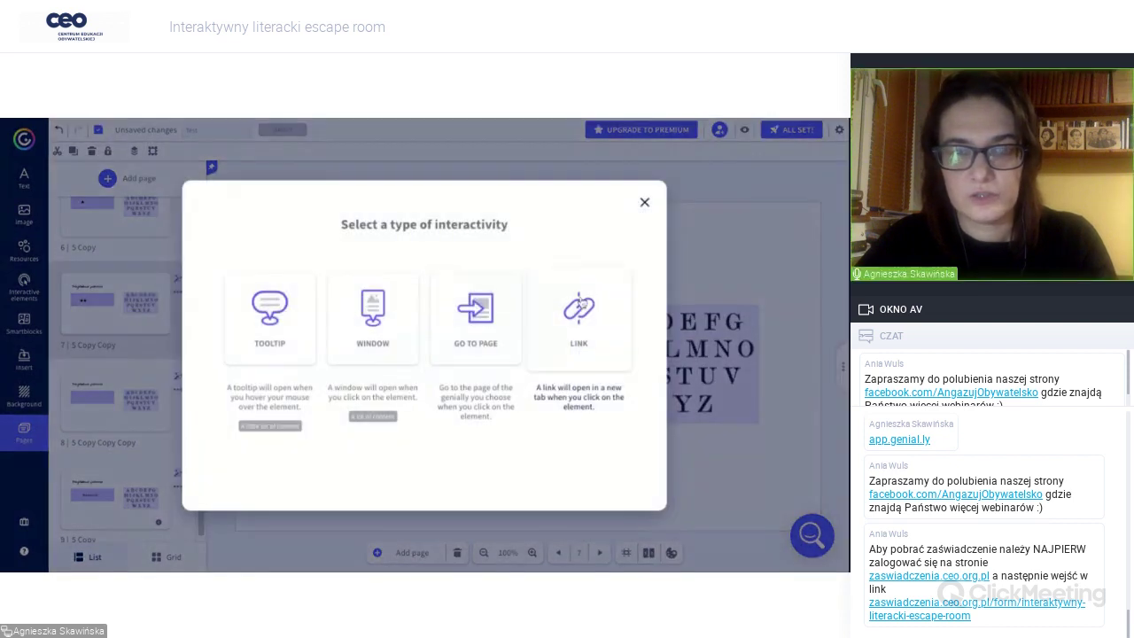
left_click(464, 324)
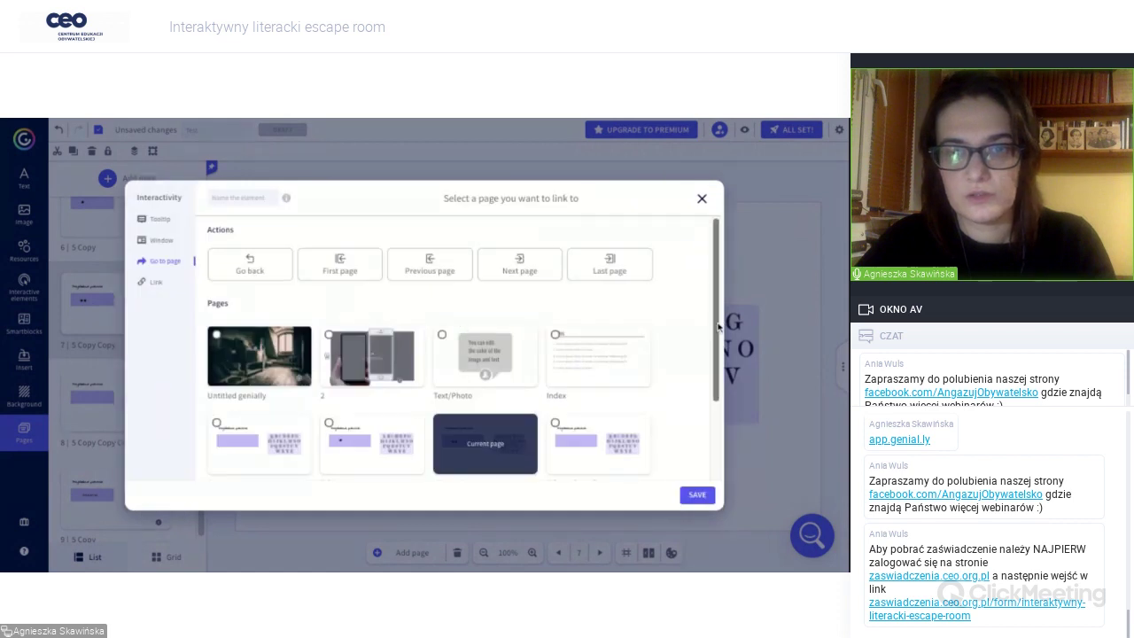
scroll(717, 327, "down", 1)
scroll(717, 328, "down", 1)
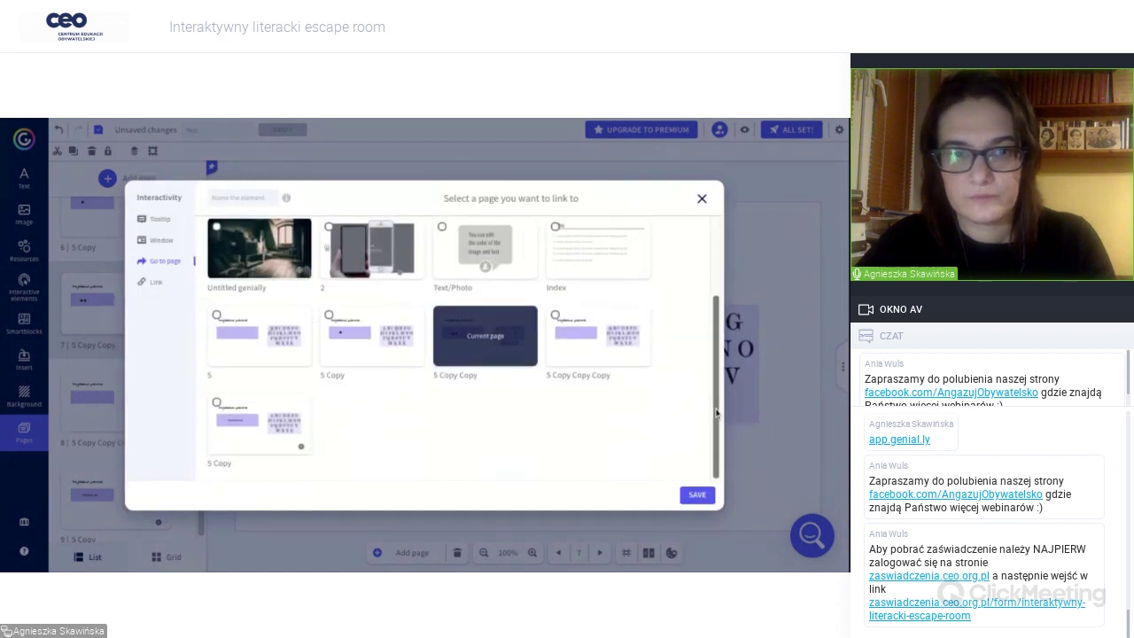
scroll(715, 414, "up", 2)
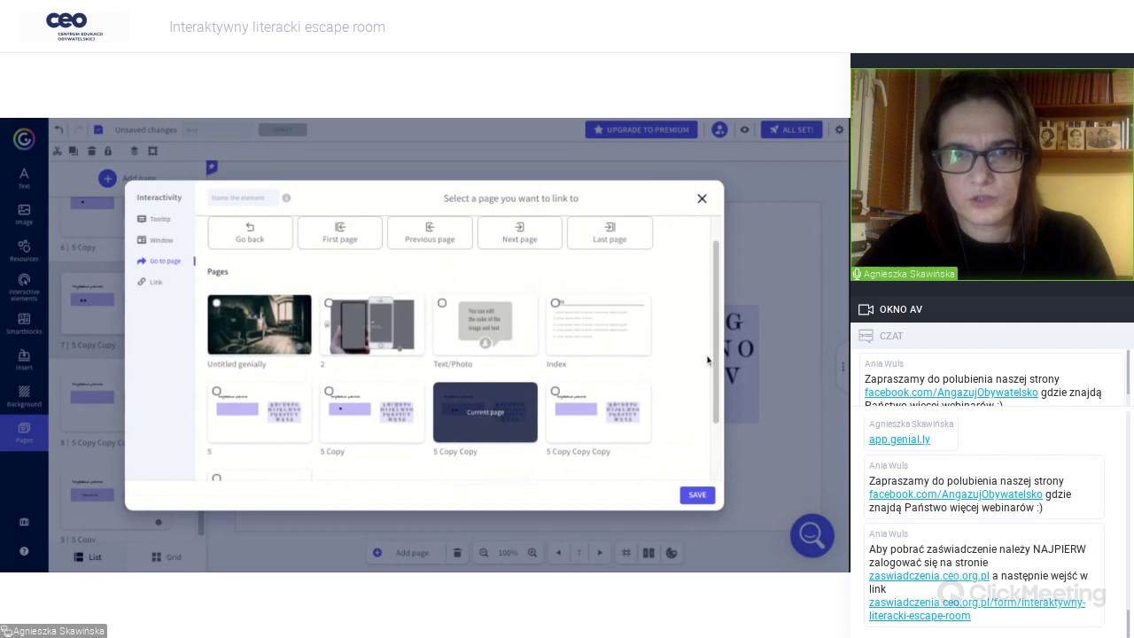
left_click(463, 329)
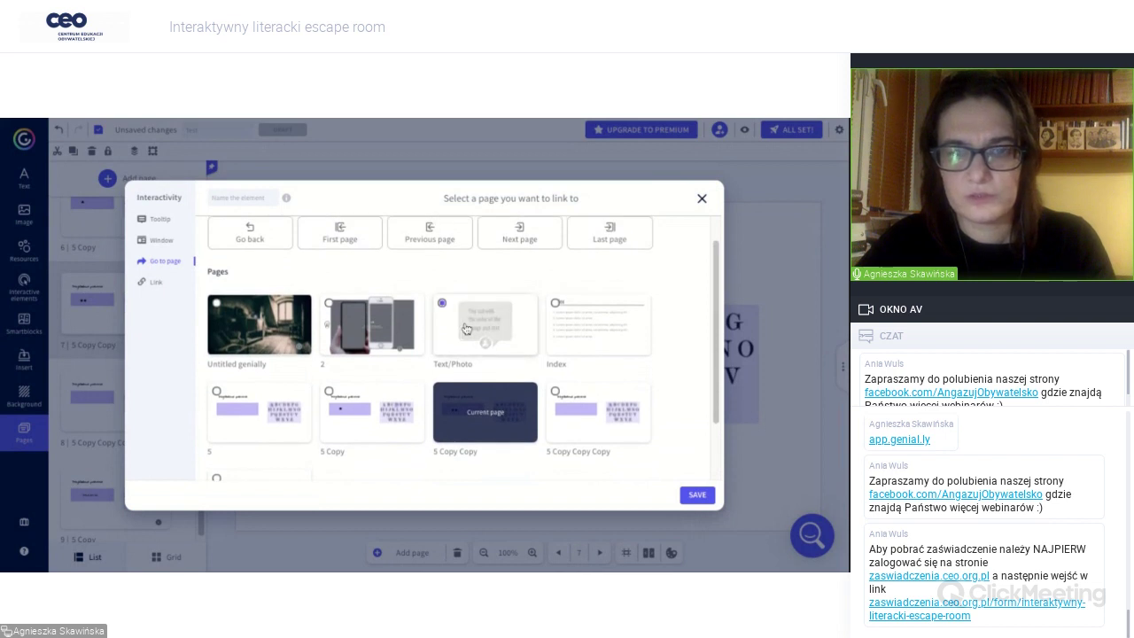
left_click(695, 494)
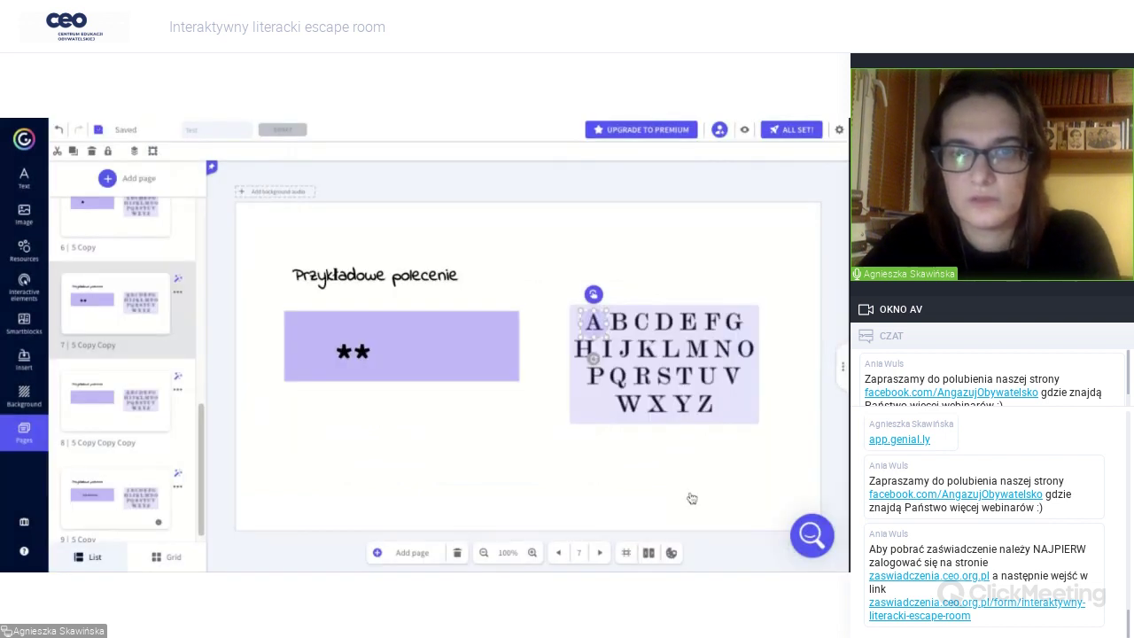
left_click(491, 410)
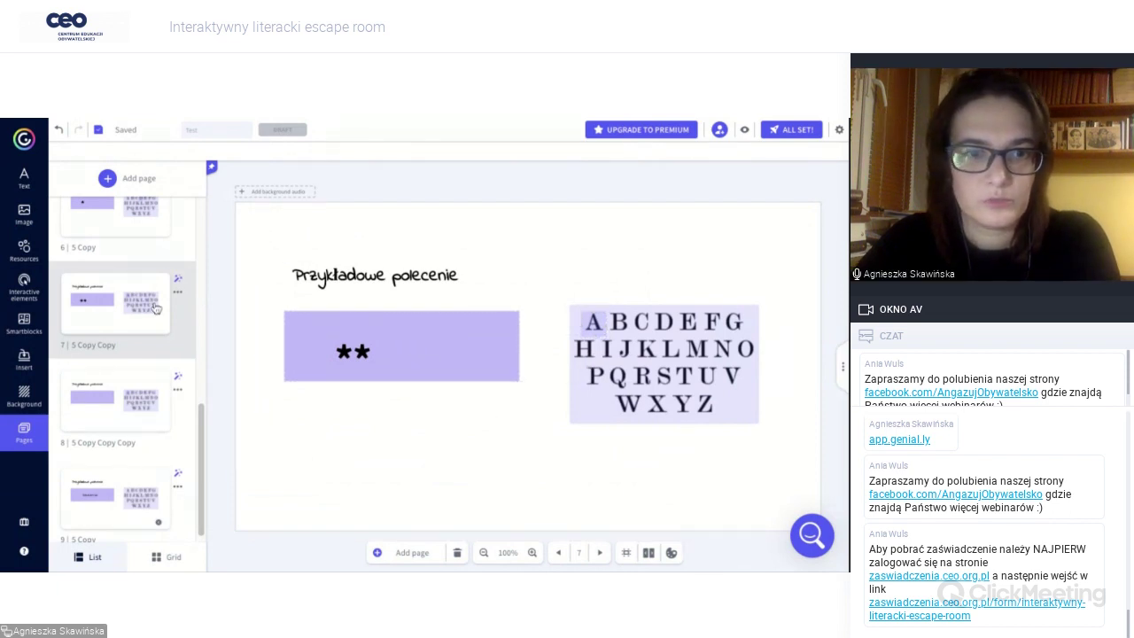
Preview the genially from page 5, test the alphabet's letter links and the back arrow, and return to editing.
left_click_drag(202, 429, 202, 346)
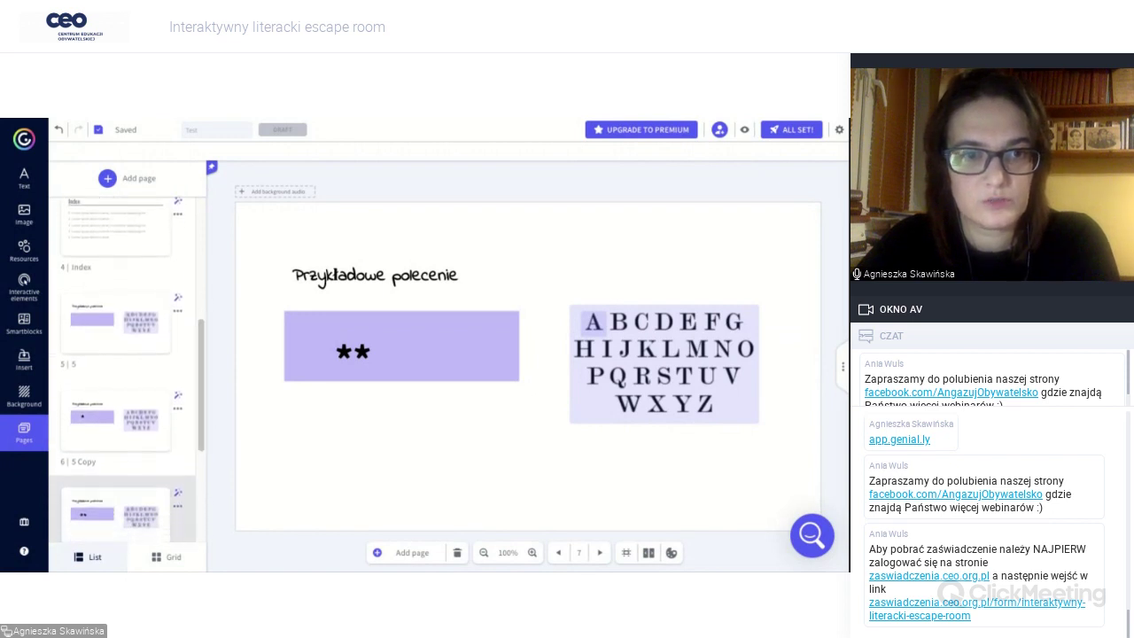
left_click(111, 341)
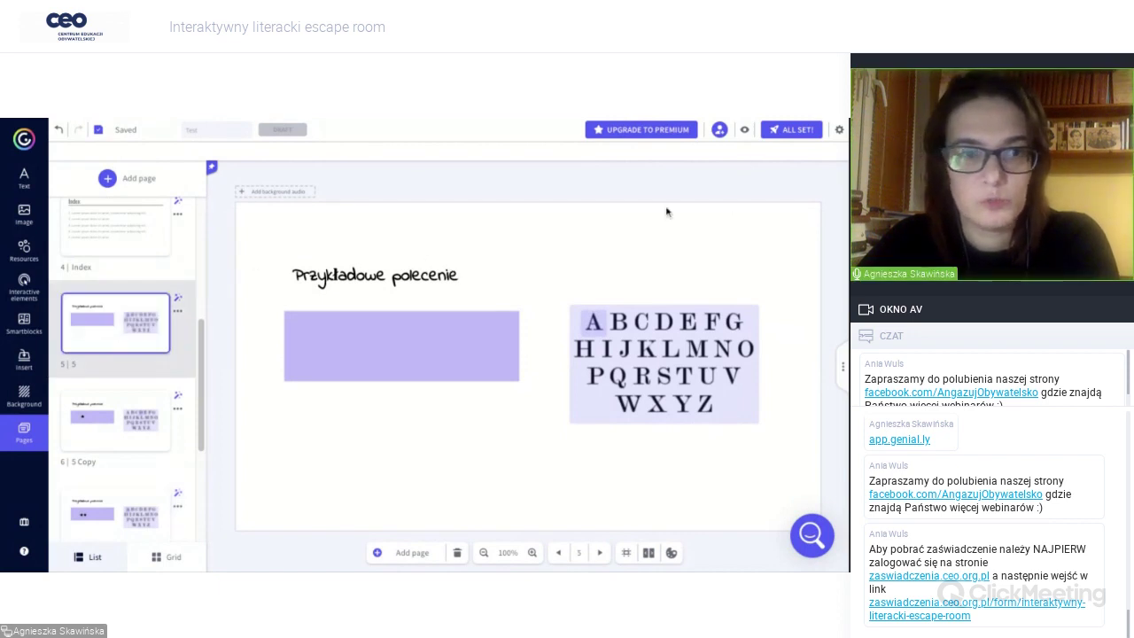
left_click(745, 130)
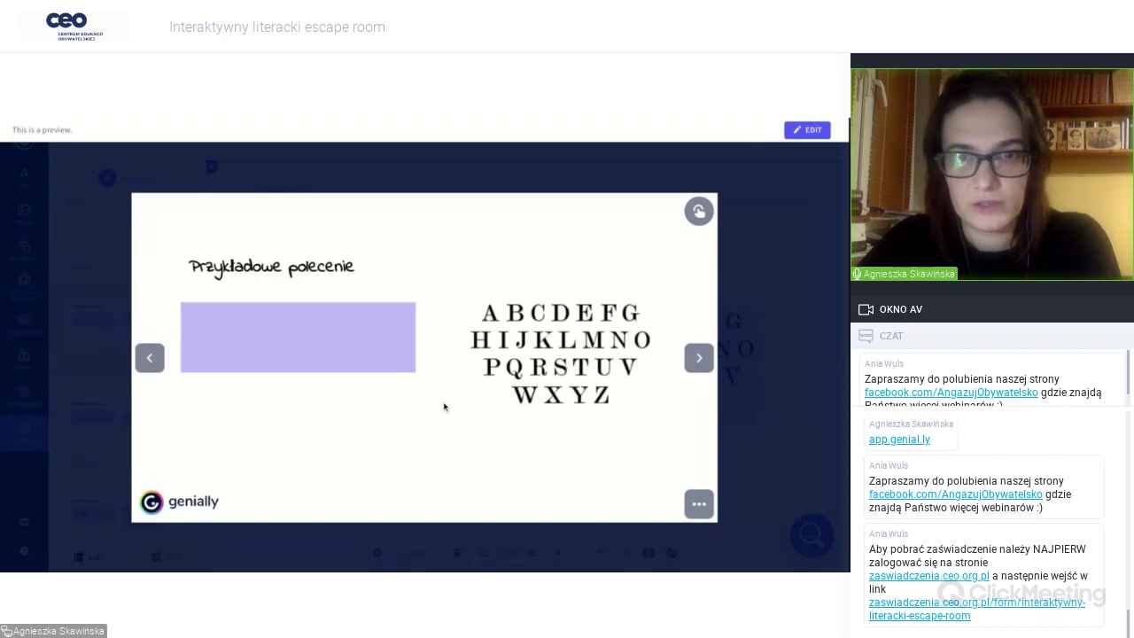
left_click(585, 367)
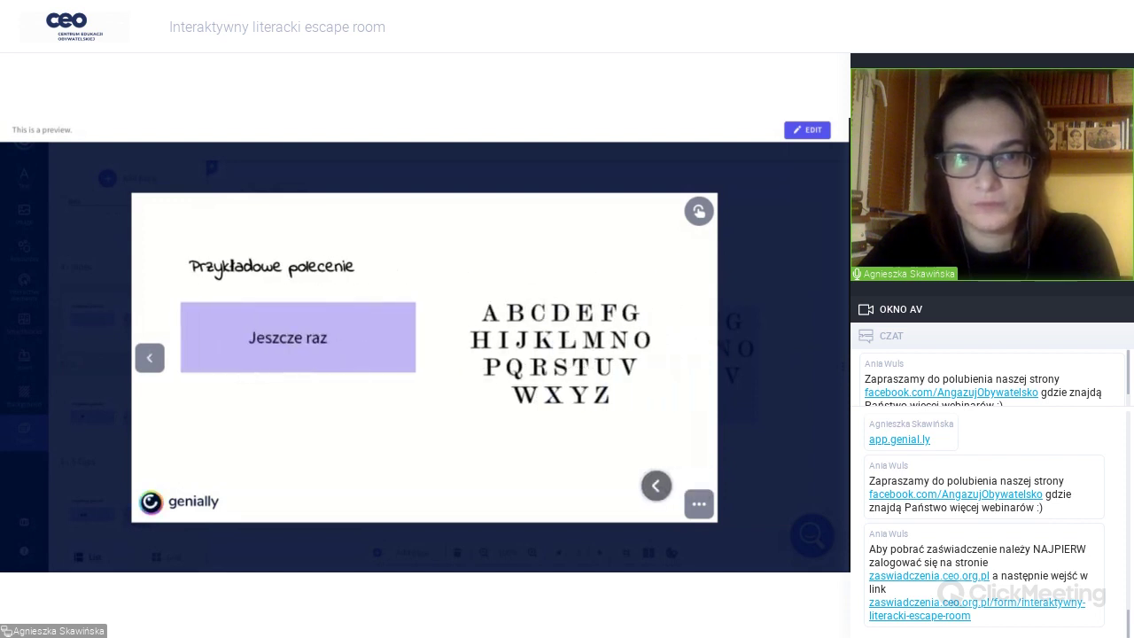
left_click(655, 486)
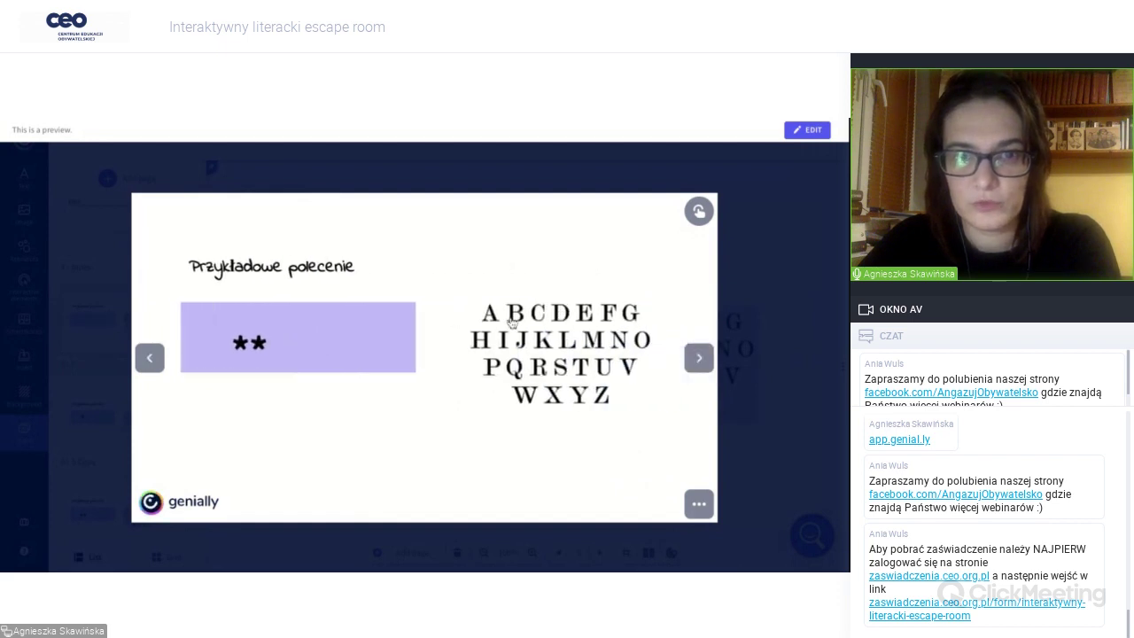
left_click(564, 317)
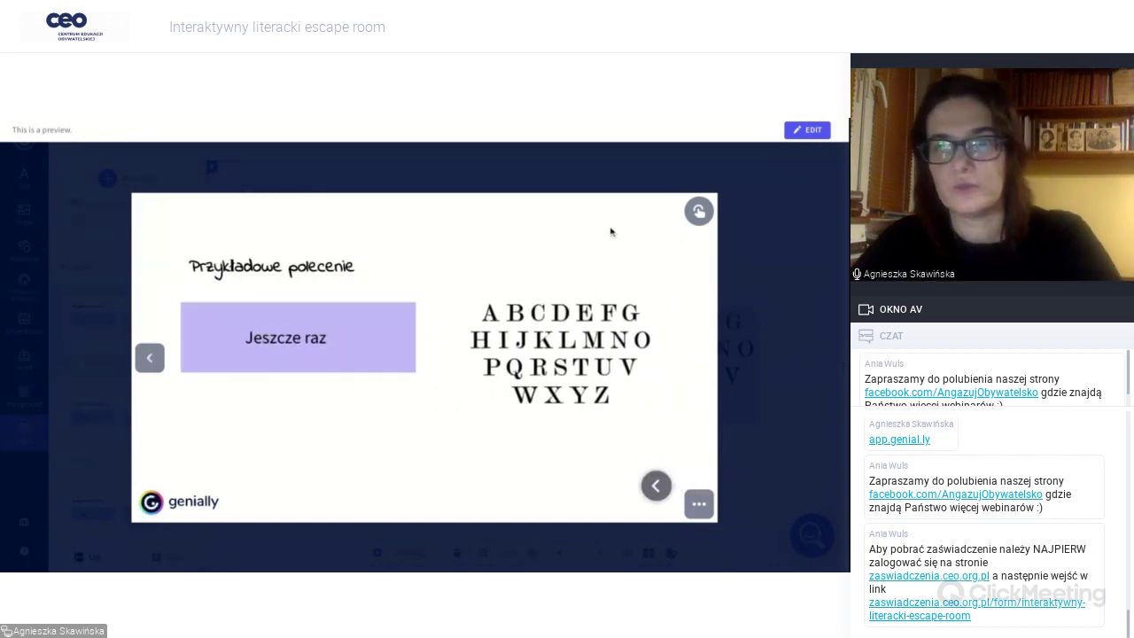
left_click(805, 131)
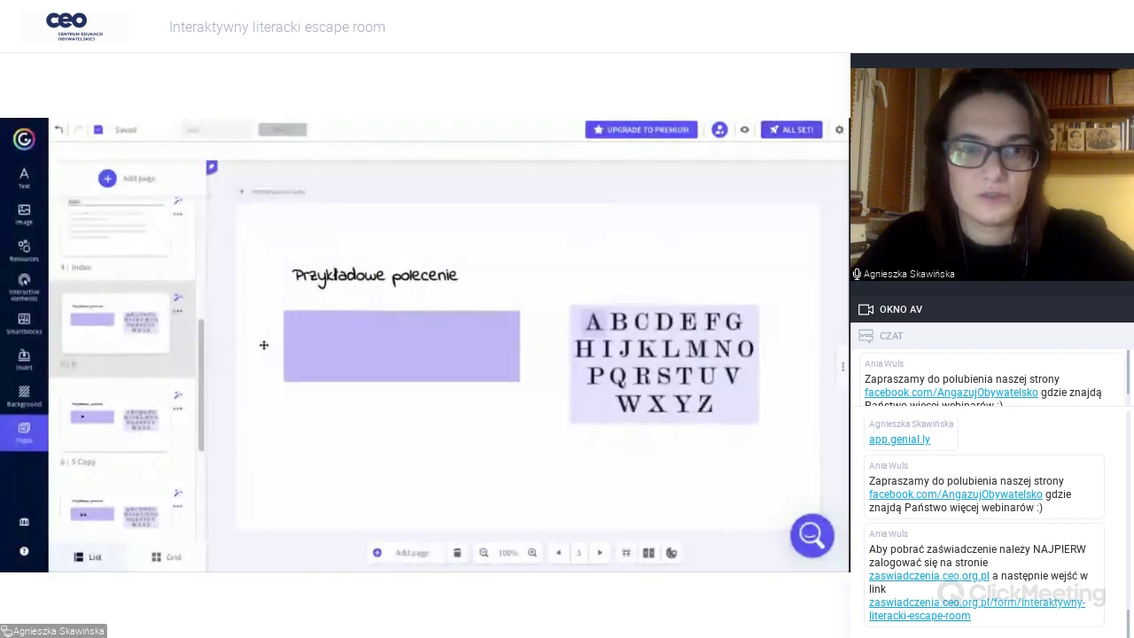
Change the Go to page link of the invisible area over the letter A on page 5 to "5 Copy".
scroll(200, 368, "down", 1)
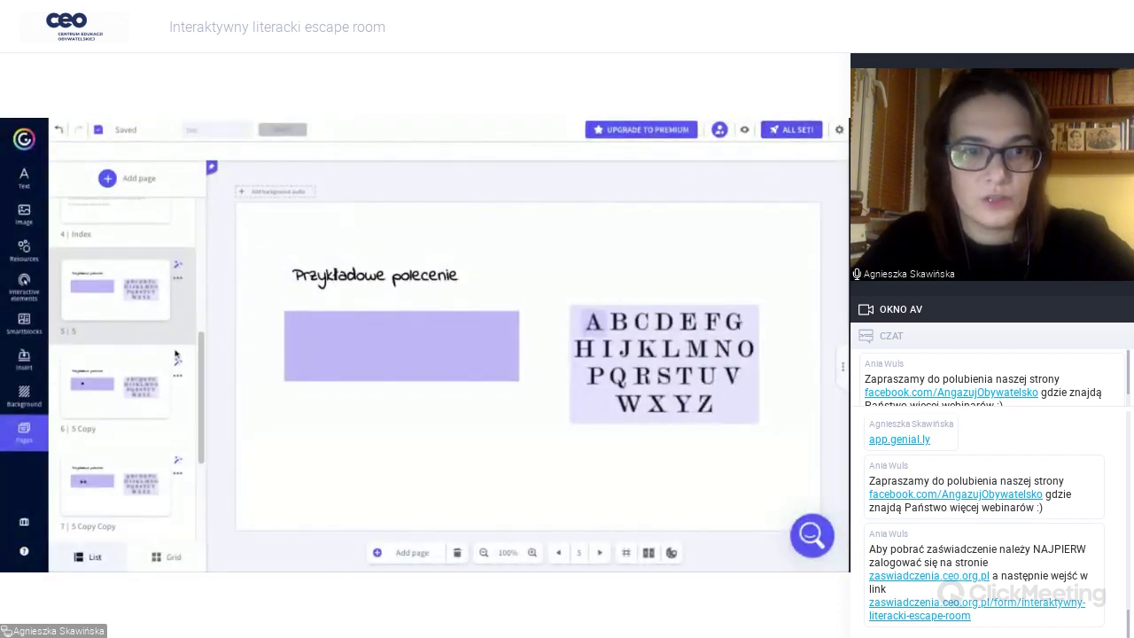
left_click(592, 320)
left_click(594, 293)
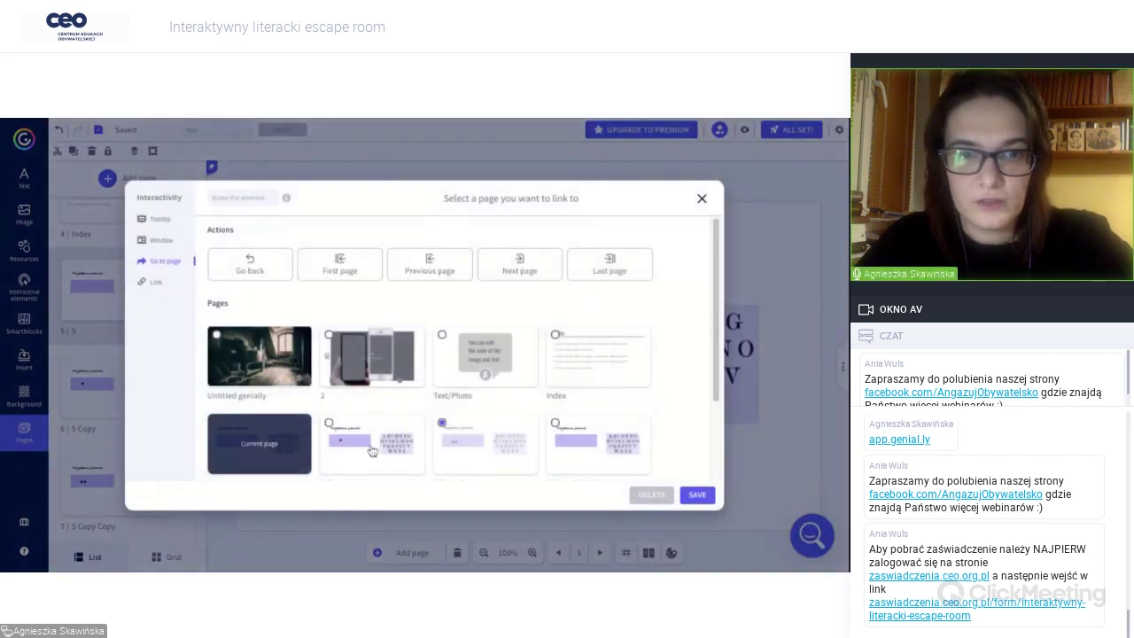
left_click(372, 451)
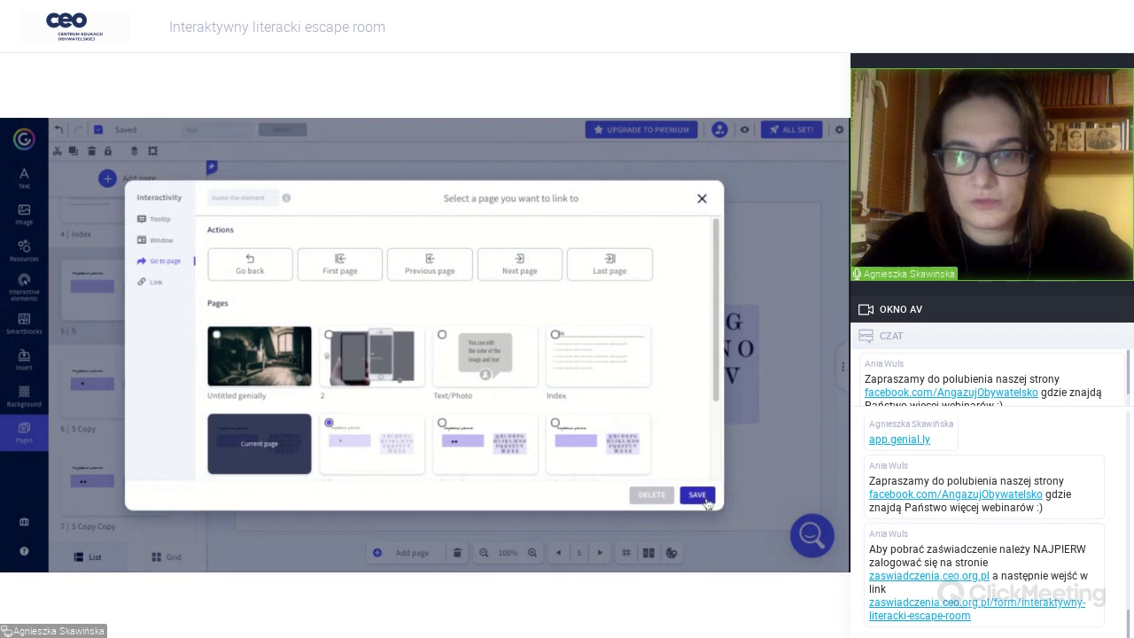
left_click(697, 496)
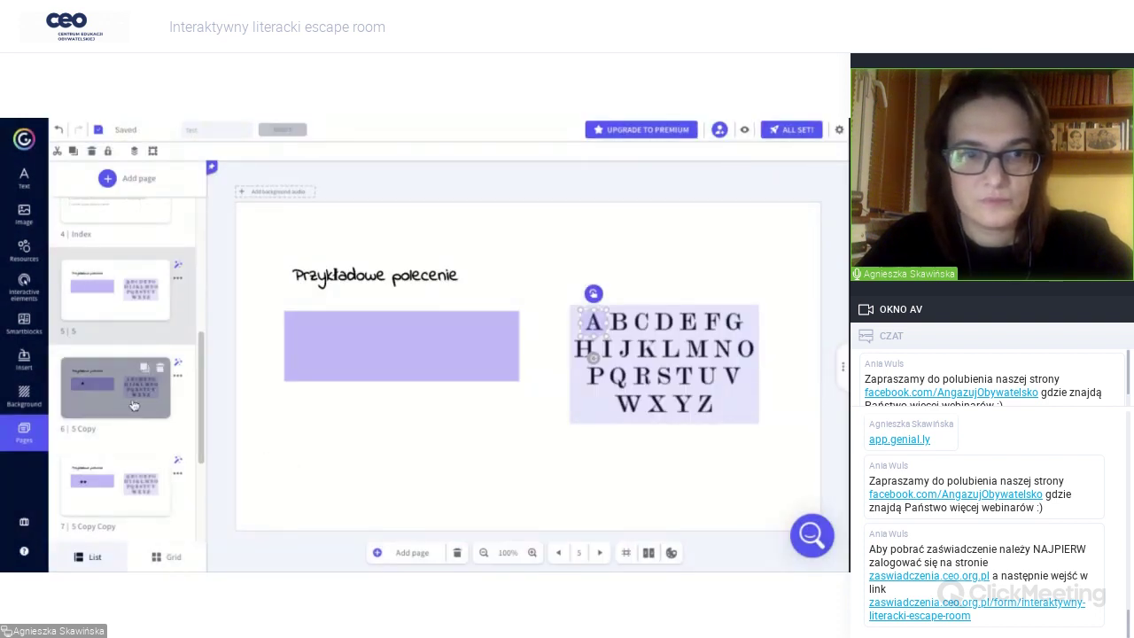
Check which page the invisible area over the letter A on page 5 links to.
left_click(133, 308)
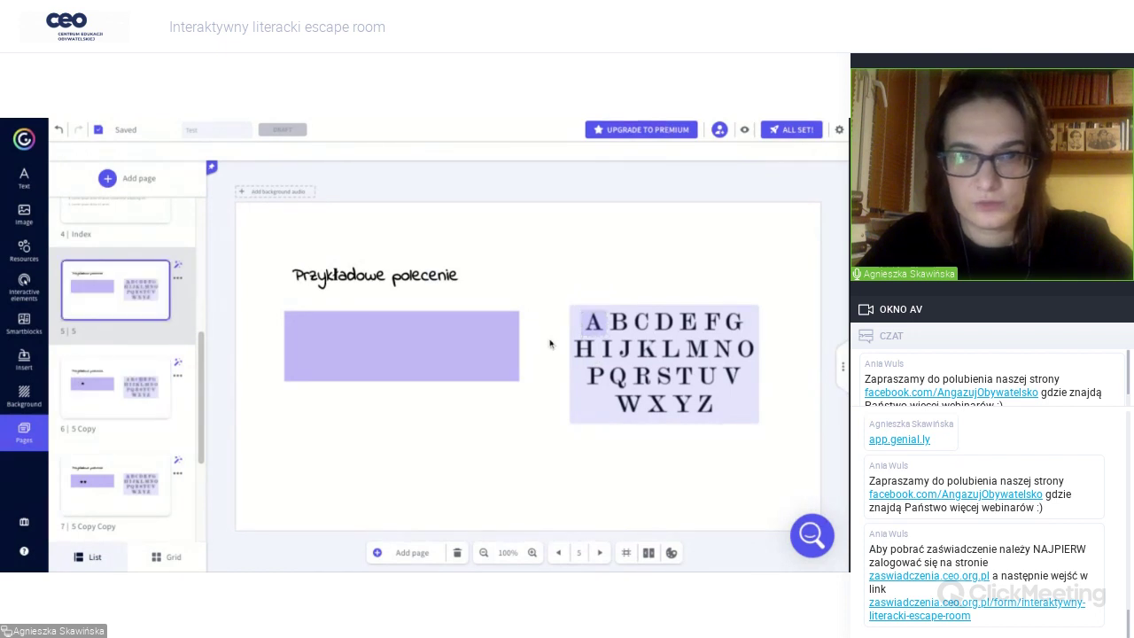
left_click(594, 325)
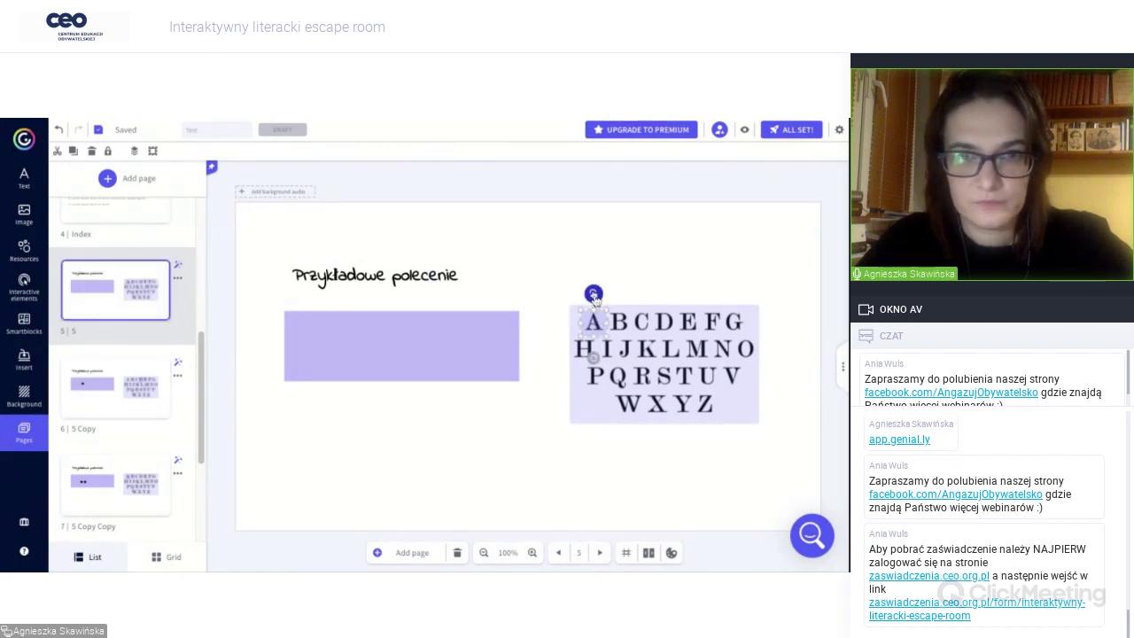
left_click(594, 295)
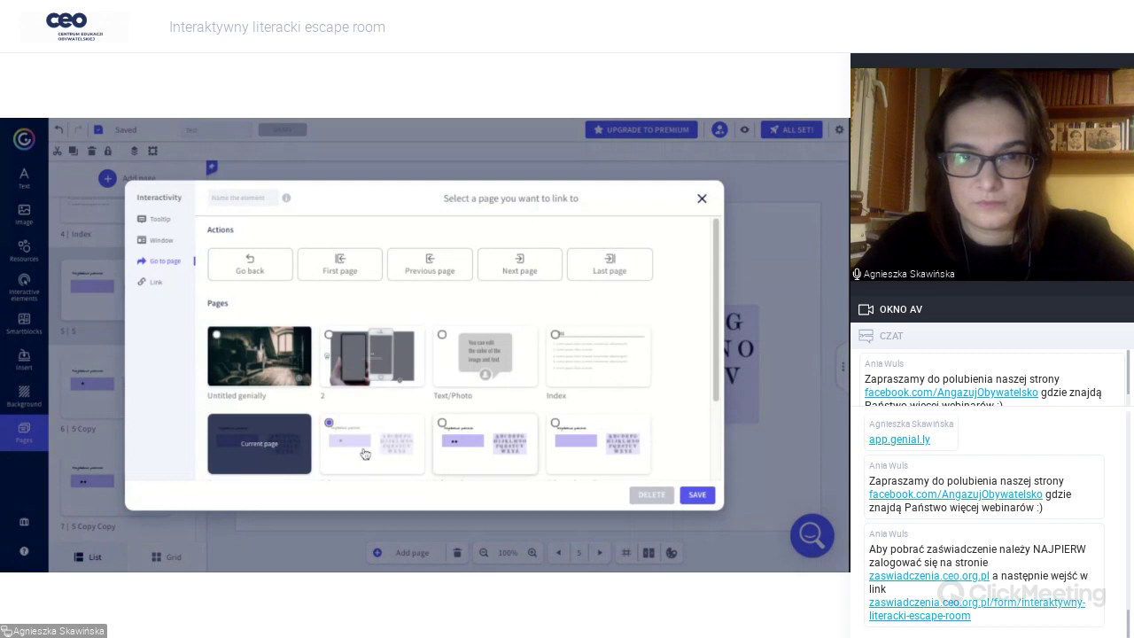
left_click(696, 495)
Check the Go to page link of the invisible area over the letter D on page 6.
left_click(116, 388)
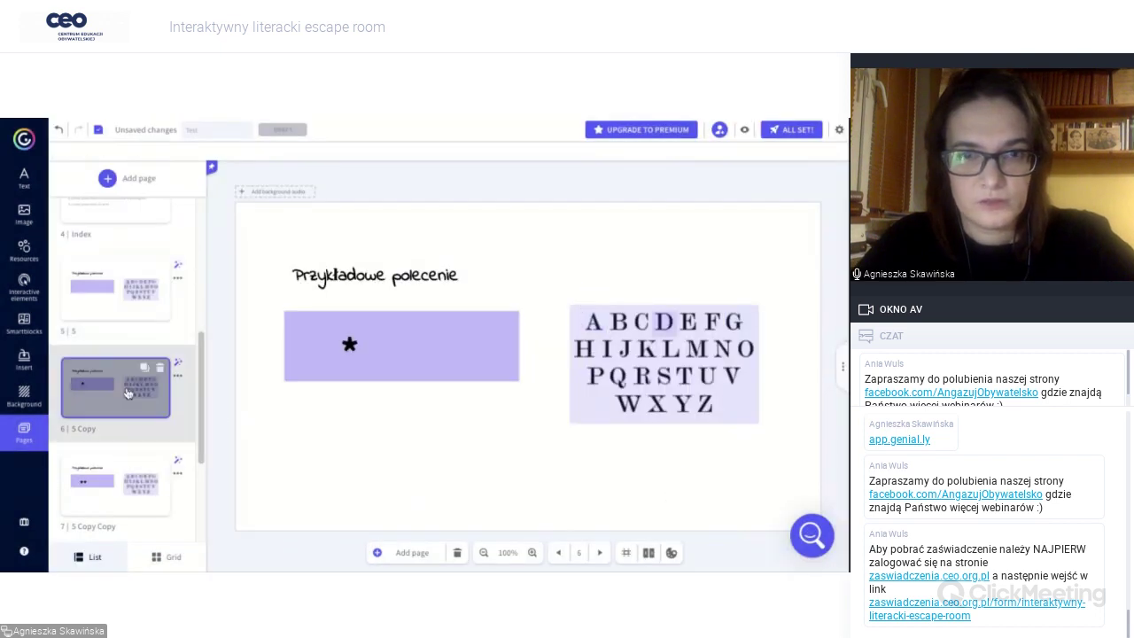
left_click(673, 321)
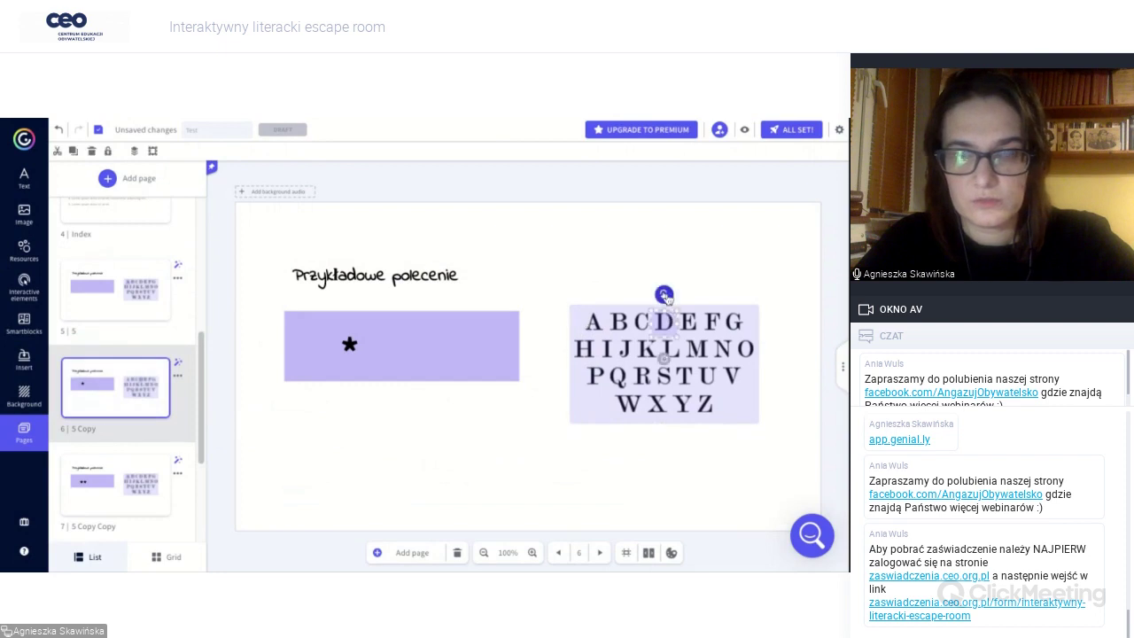
left_click(664, 294)
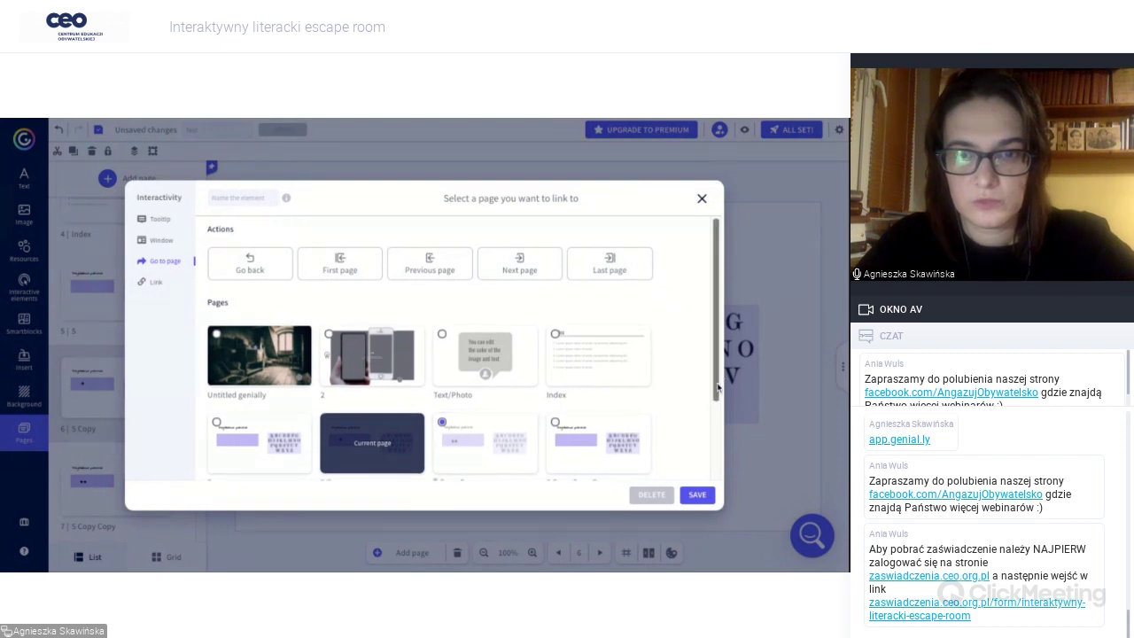
scroll(535, 355, "down", 1)
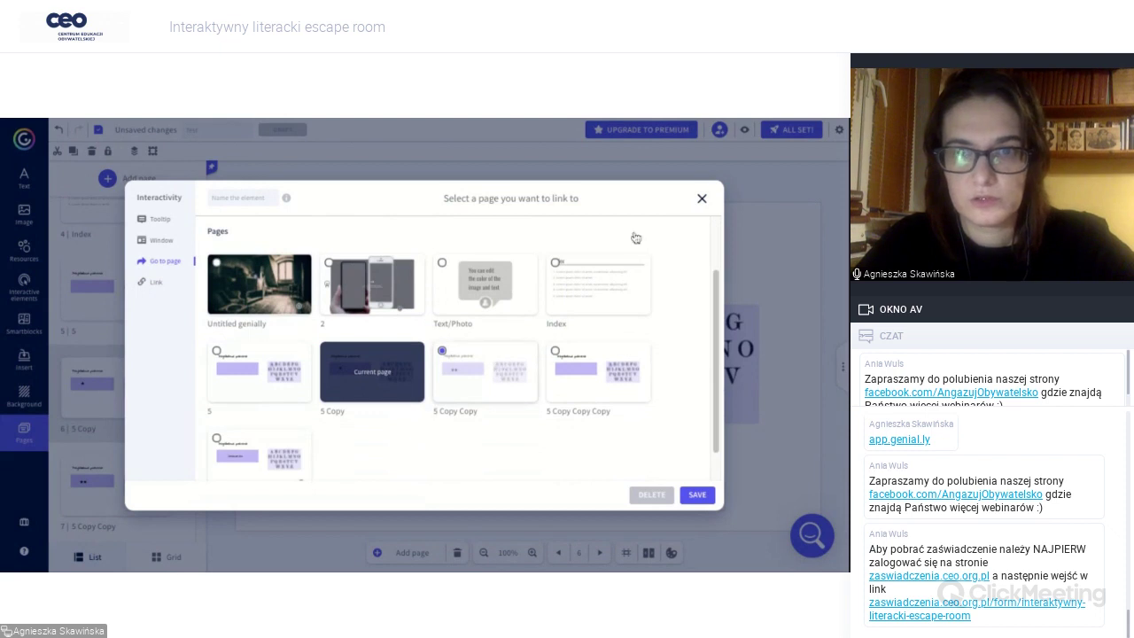
left_click(704, 202)
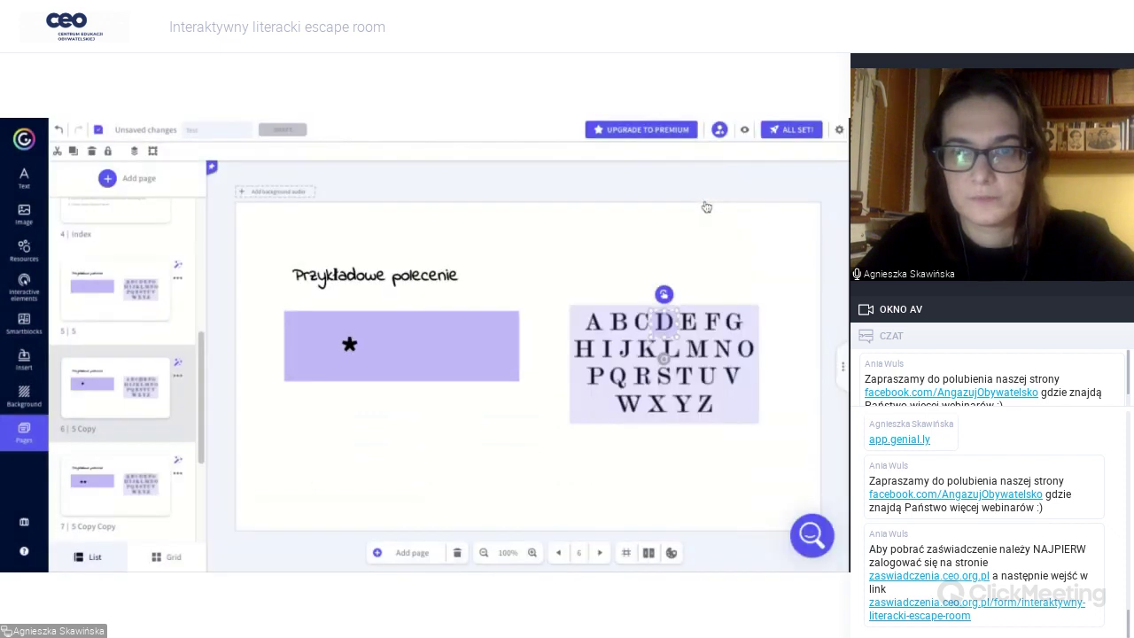
left_click(664, 295)
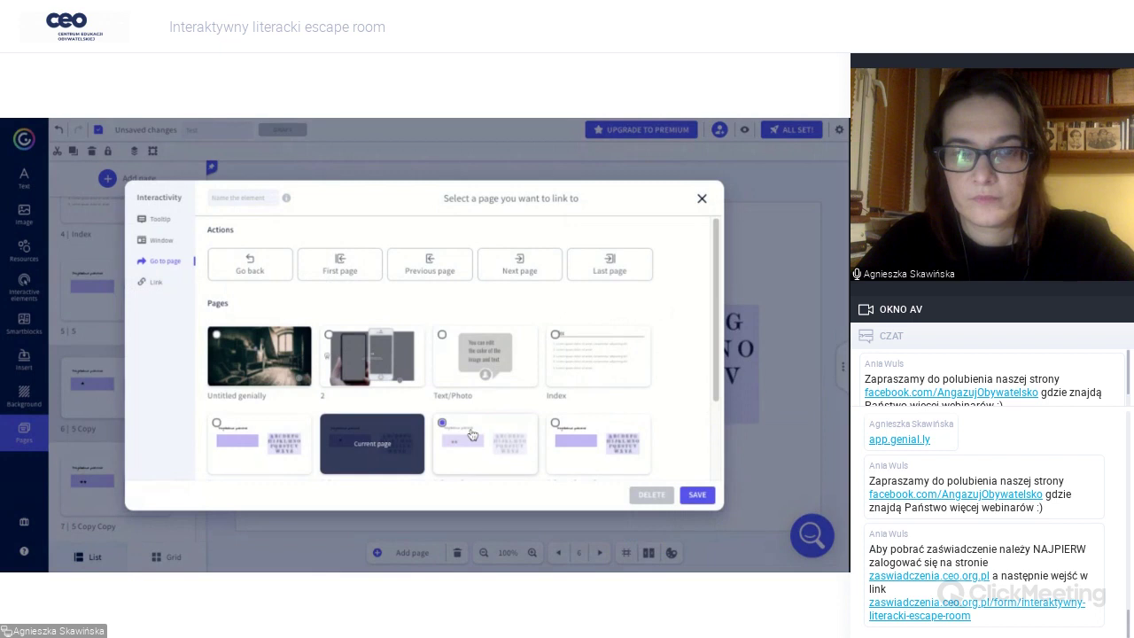
left_click(696, 495)
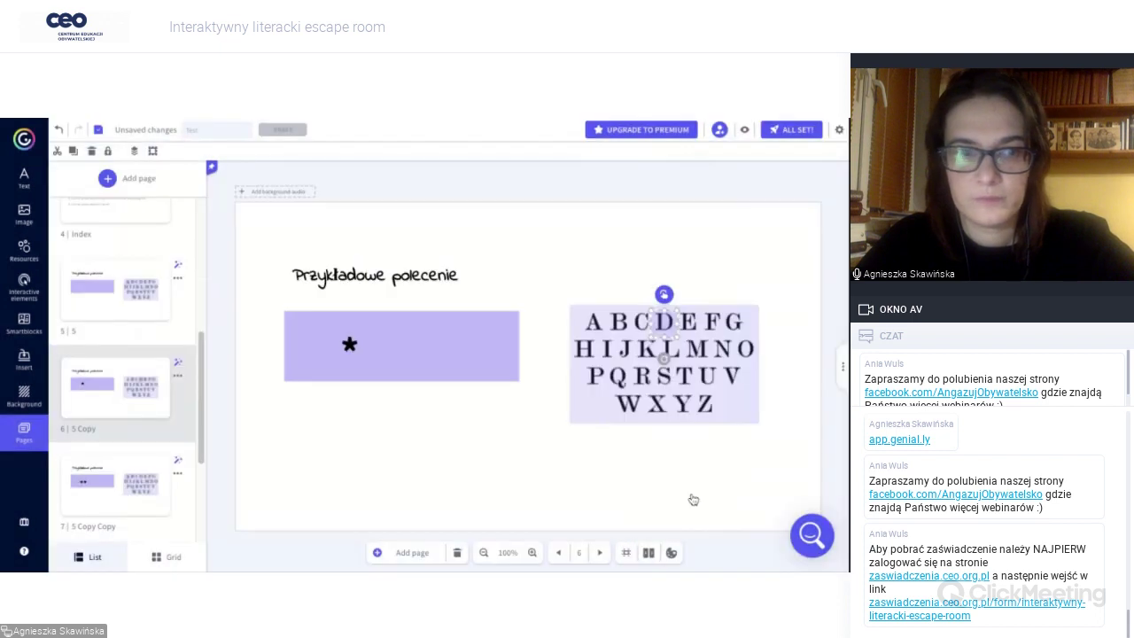
Check the Go to page link of the invisible area over the letter A on page 7.
left_click(135, 485)
left_click(596, 323)
left_click(593, 295)
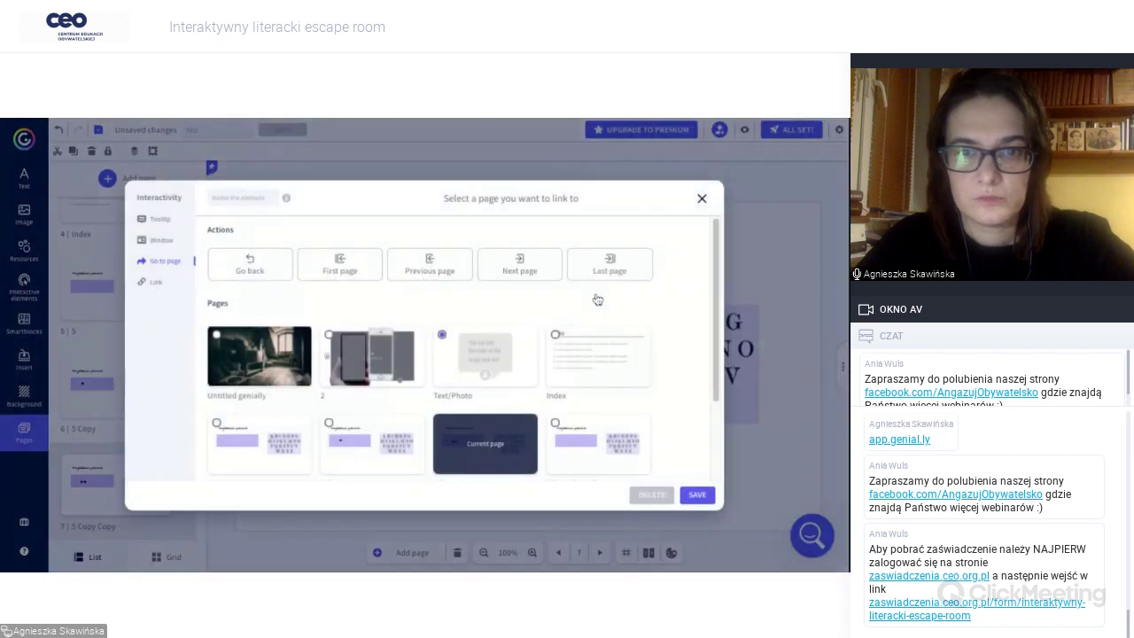
scroll(717, 363, "down", 1)
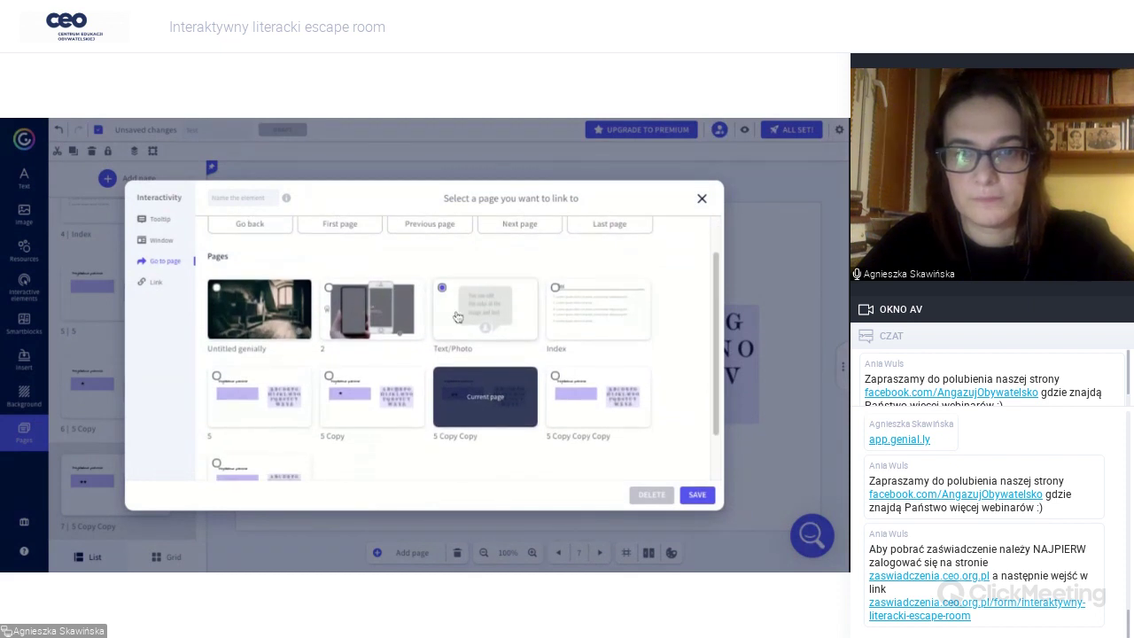
left_click(697, 494)
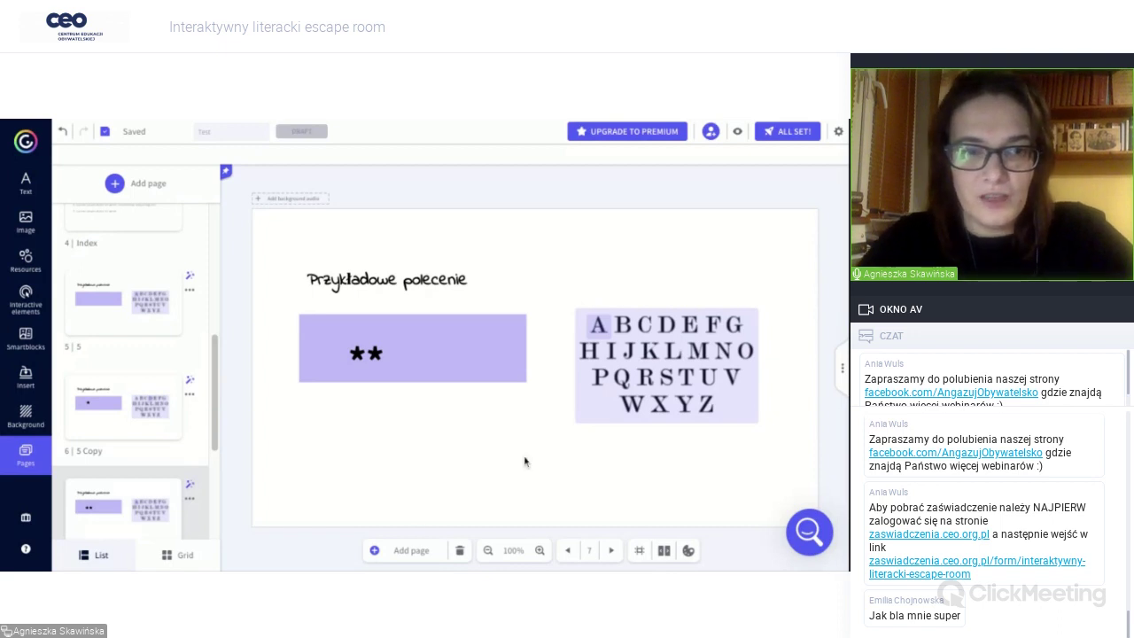
scroll(216, 409, "up", 10)
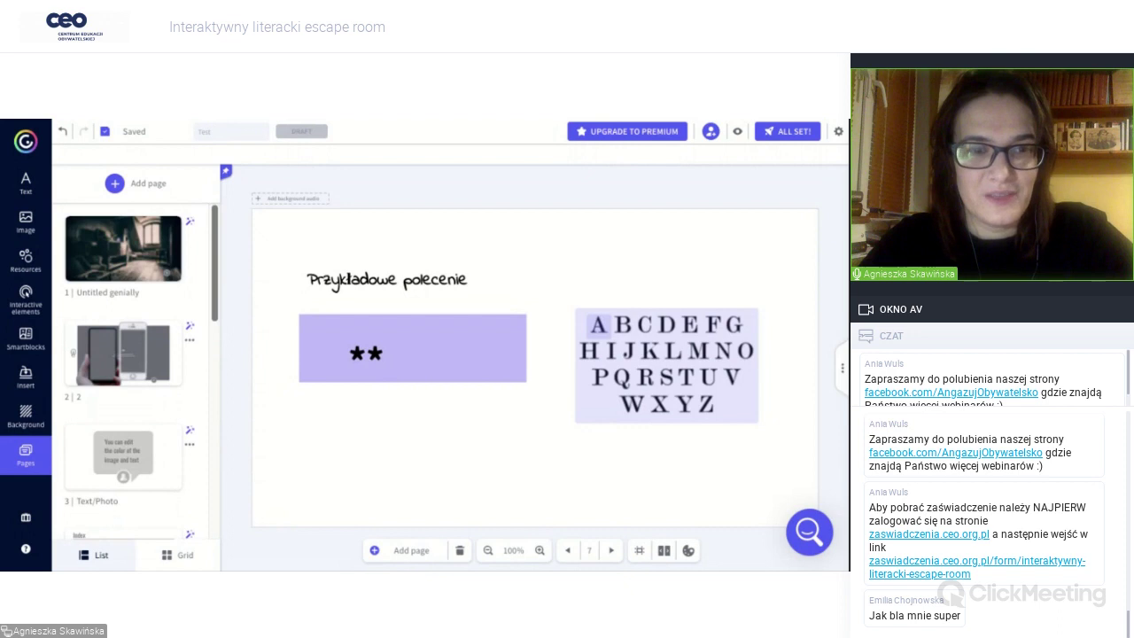
scroll(216, 409, "down", 10)
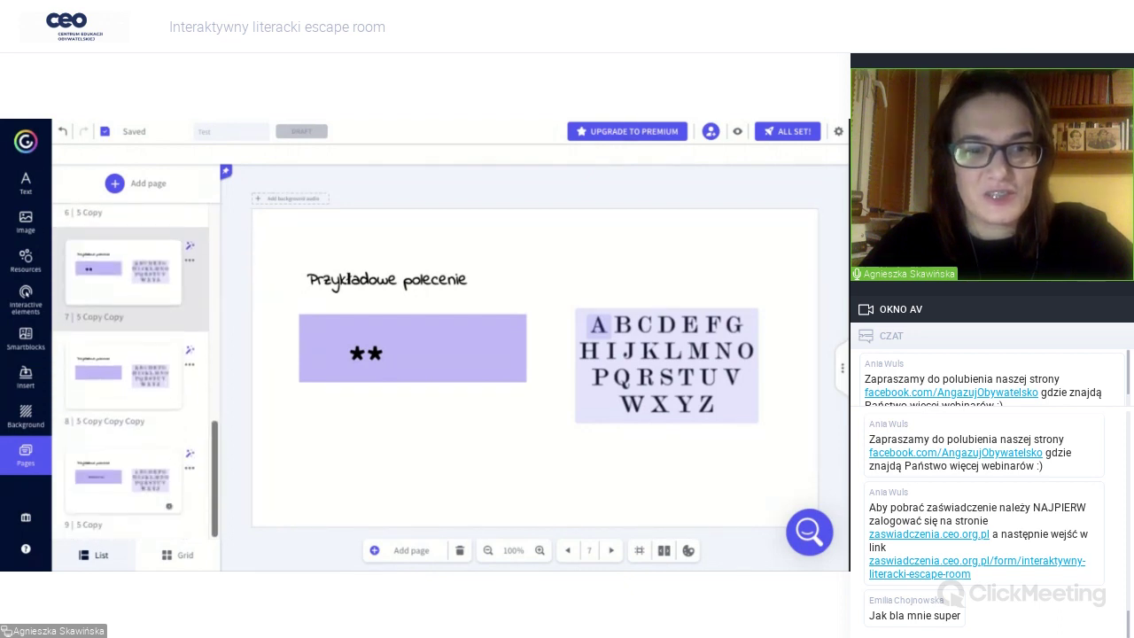
scroll(133, 373, "up", 1)
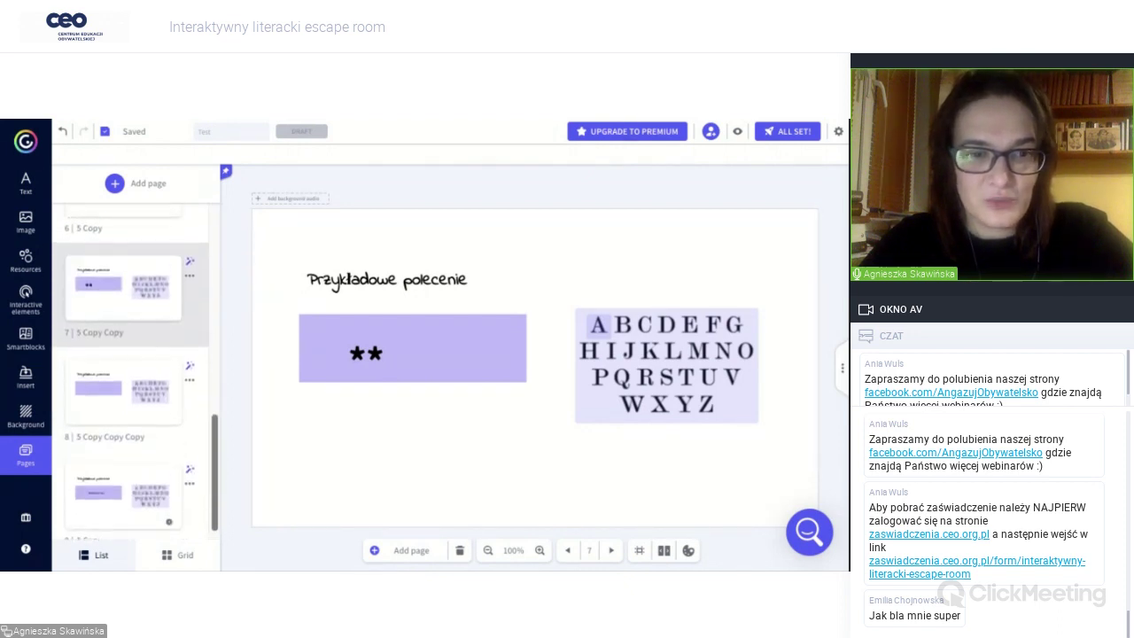
scroll(133, 372, "down", 1)
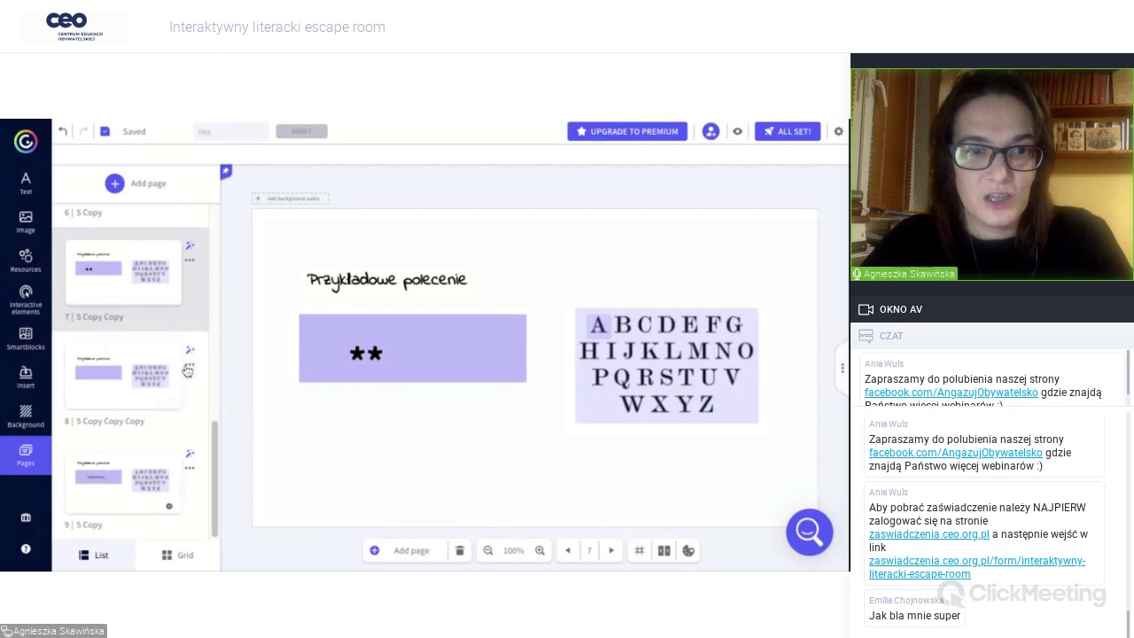
scroll(214, 445, "up", 1)
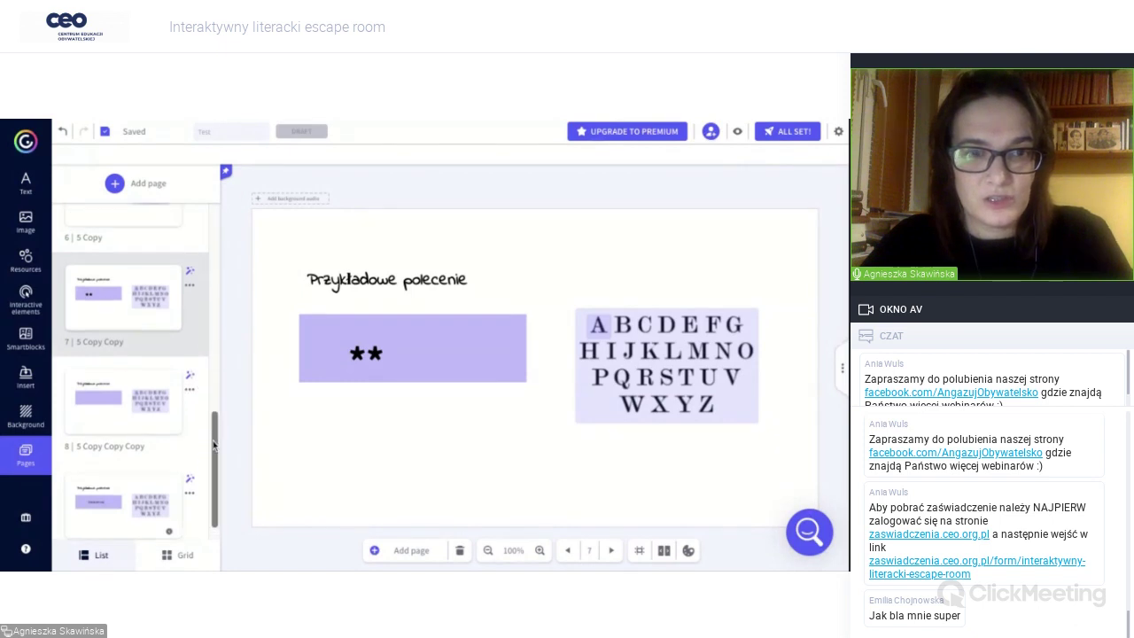
Delete the two phone images and the light bulb icon from page 2, keeping the "Połącz w pary" matching game.
scroll(213, 444, "up", 10)
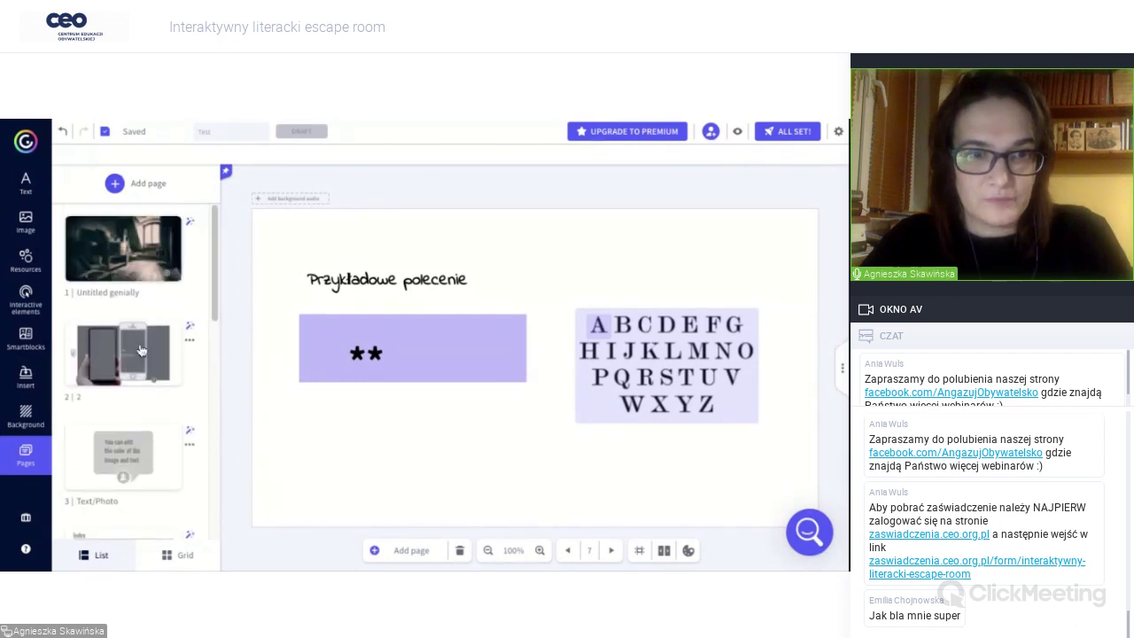
left_click(140, 350)
left_click(557, 304)
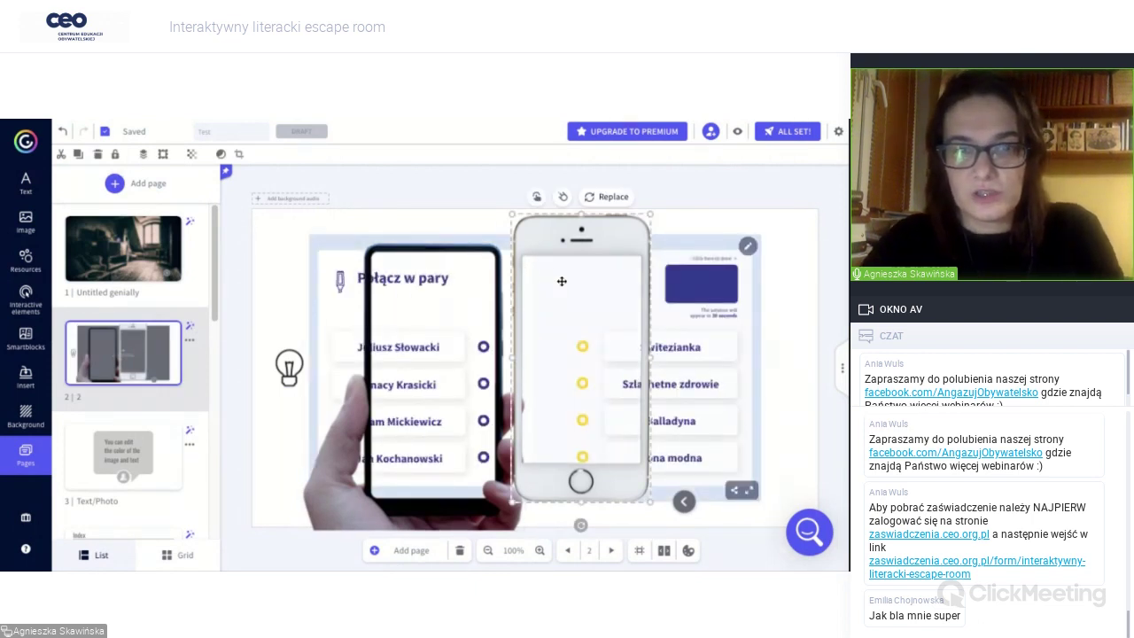
left_click(97, 154)
left_click(412, 317)
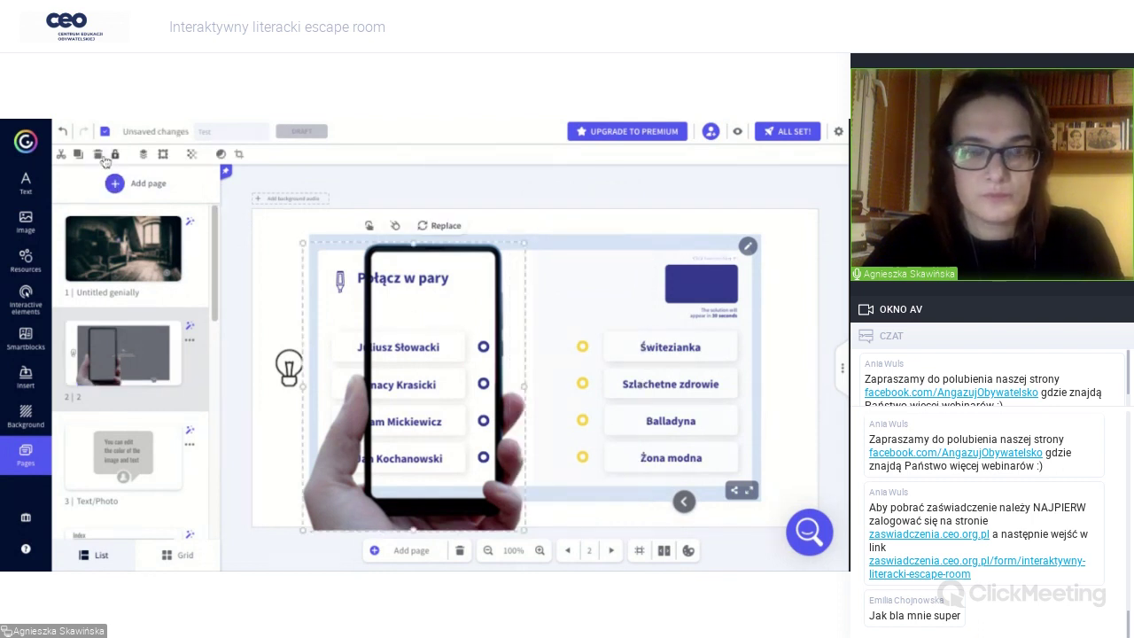
left_click(98, 155)
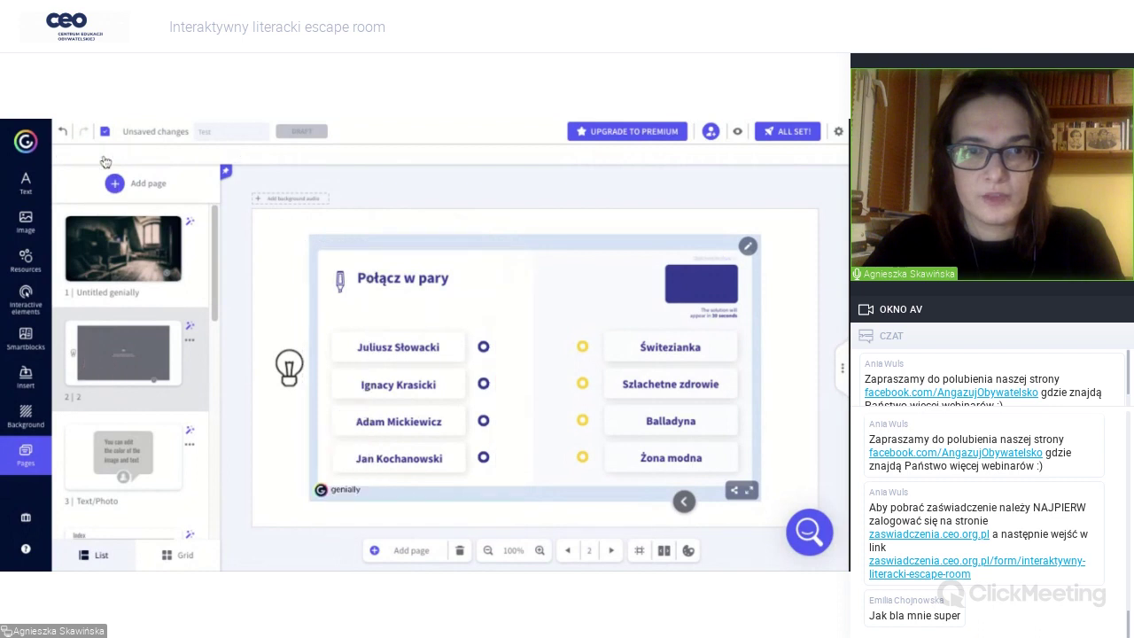
left_click(289, 366)
left_click(101, 164)
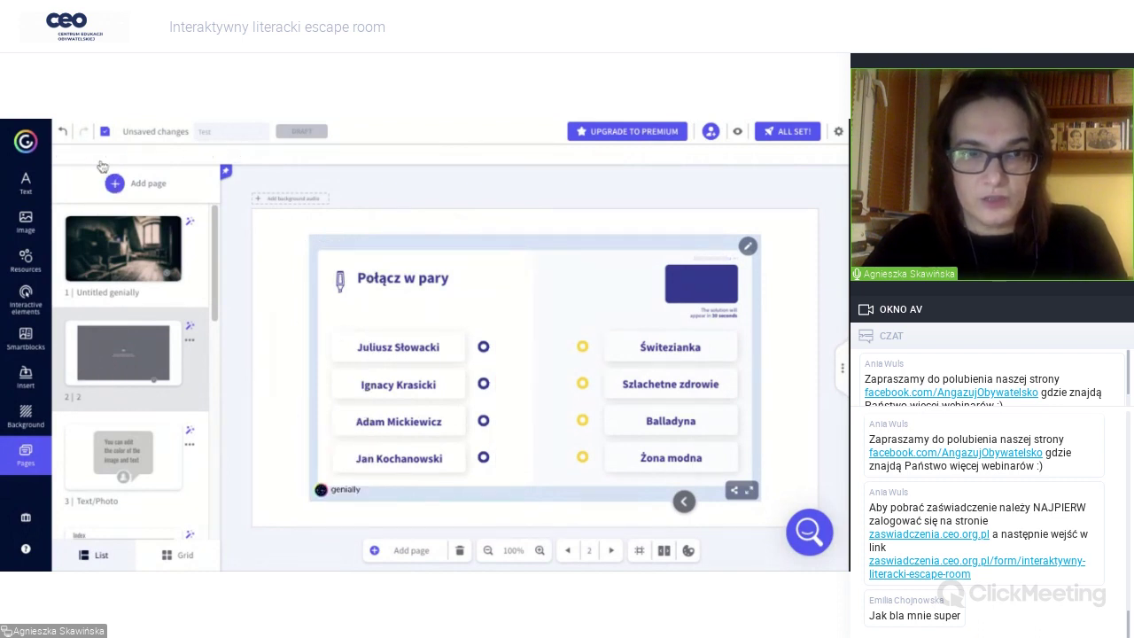
Set the page transition from page 1 to the Center style "Move For..." and apply it to all slides.
left_click(149, 276)
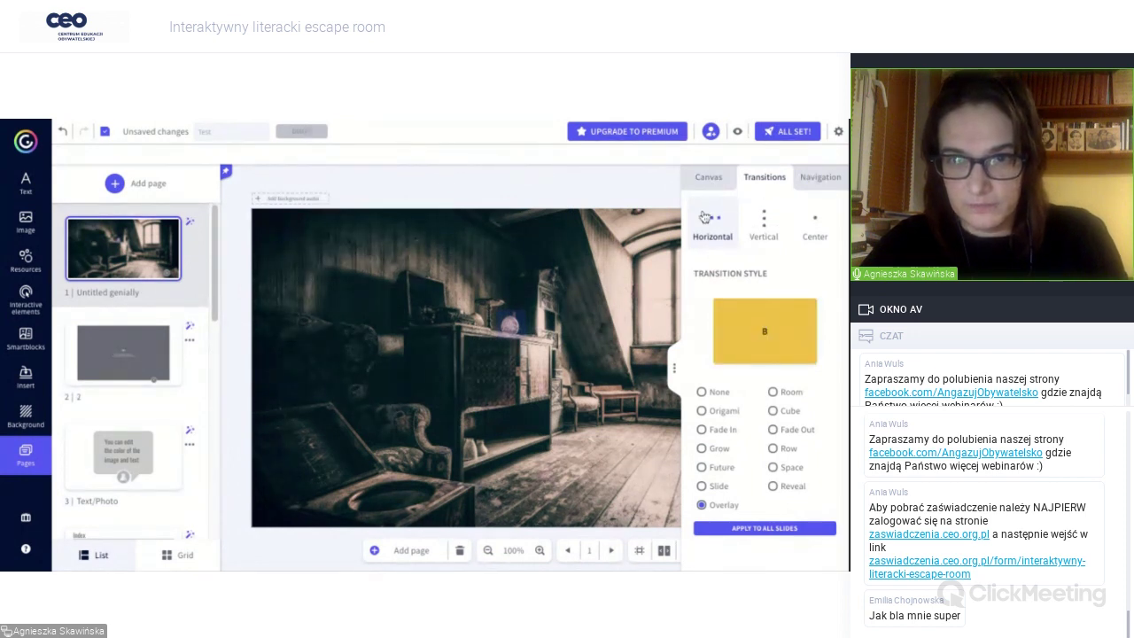
left_click(709, 180)
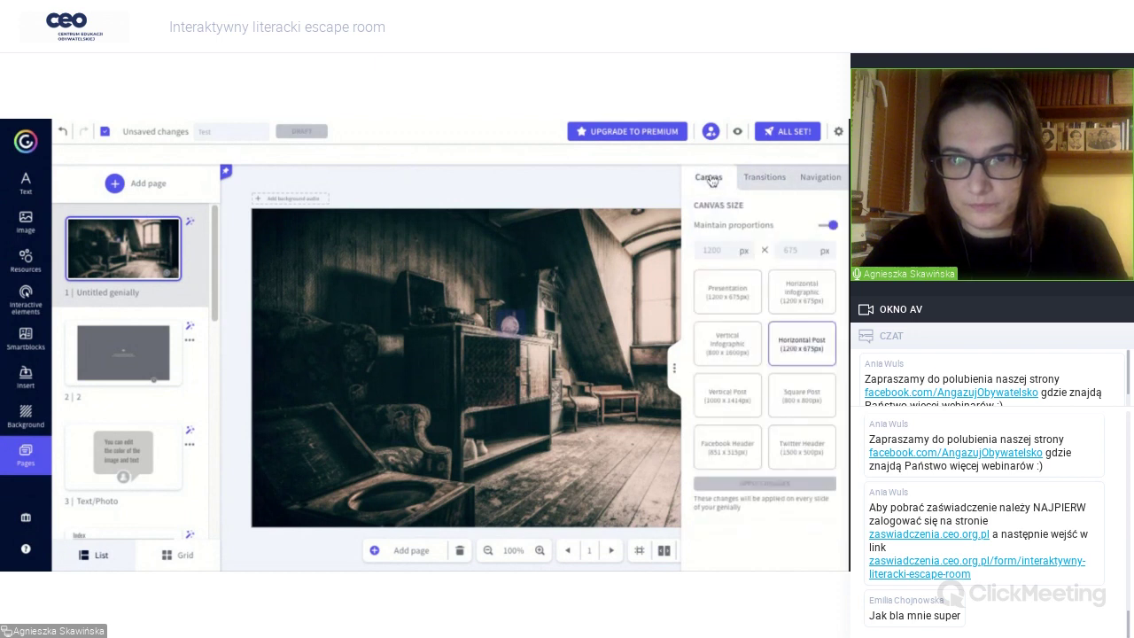
left_click(823, 180)
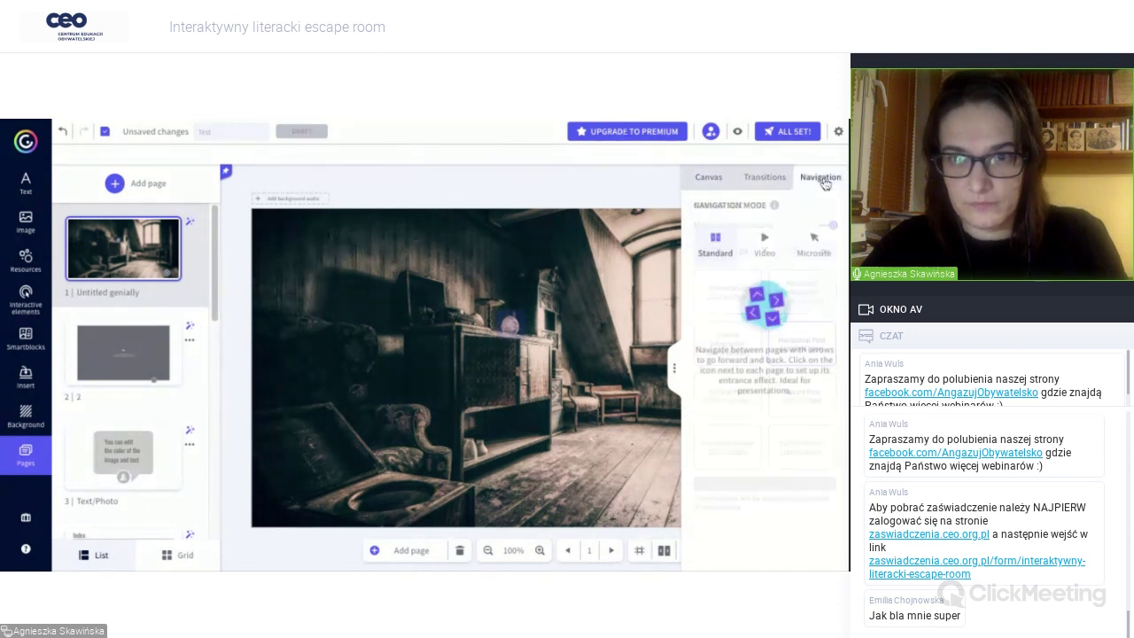
left_click(765, 184)
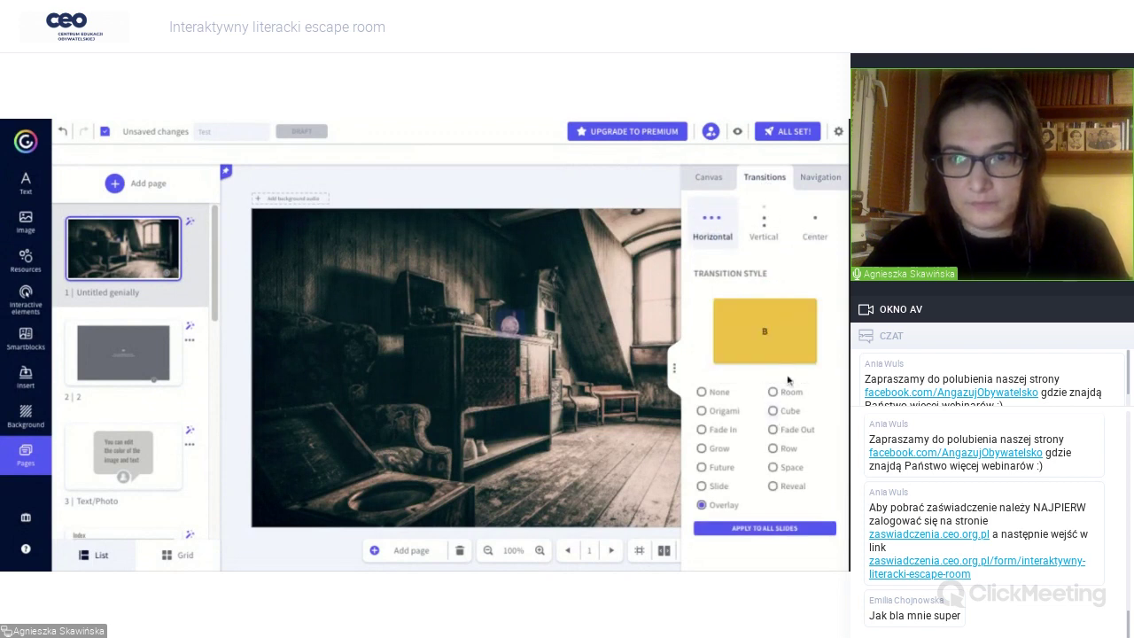
left_click(814, 228)
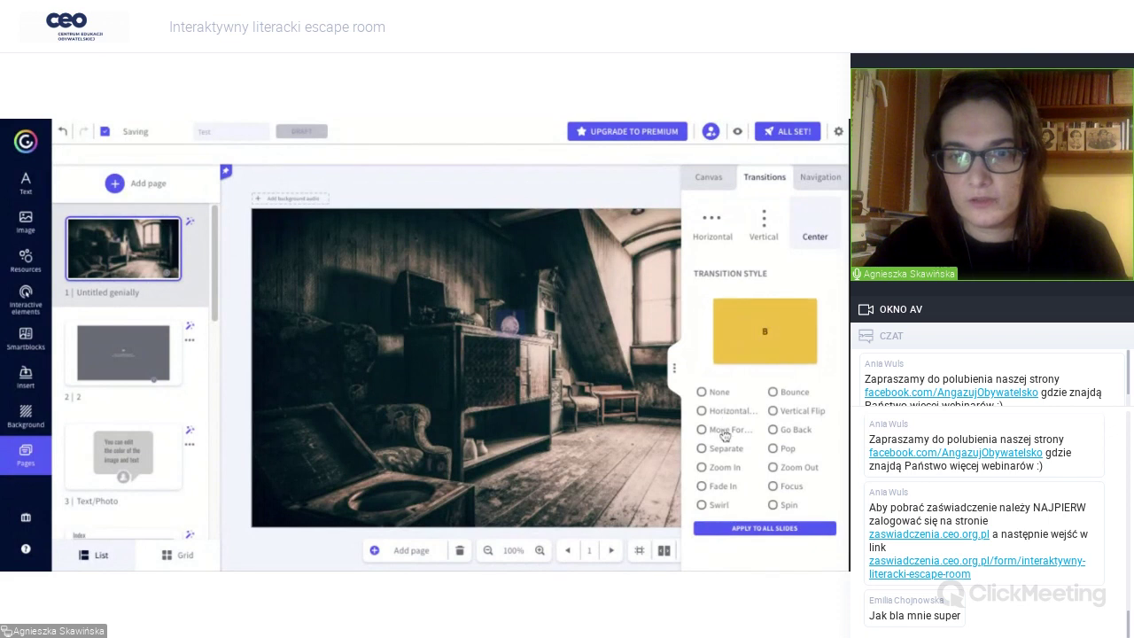
left_click(725, 432)
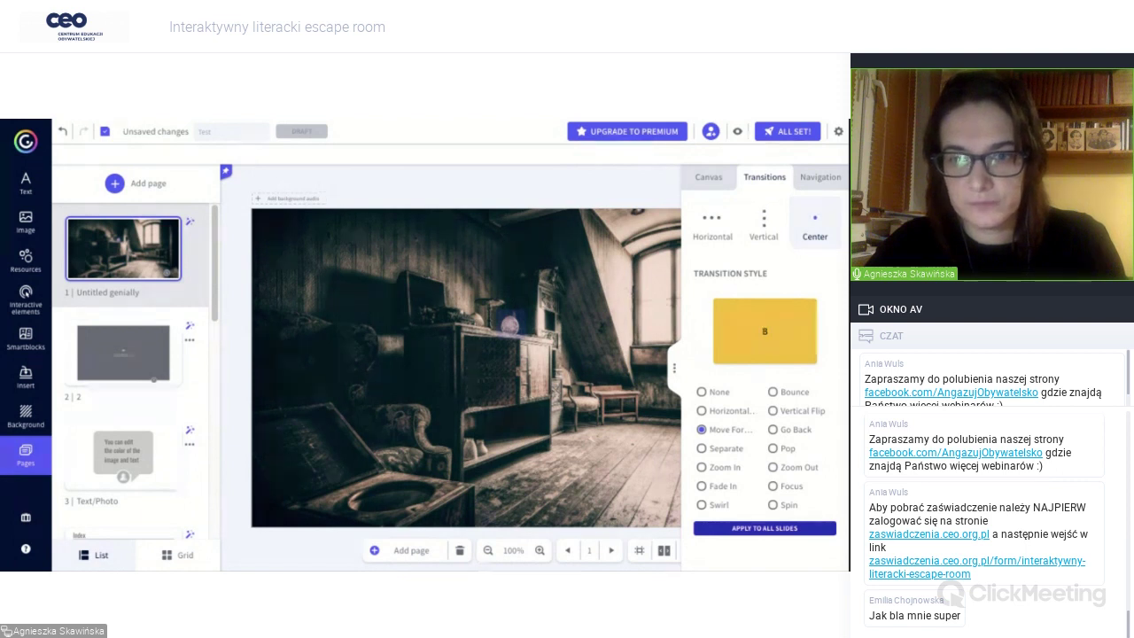
left_click(759, 530)
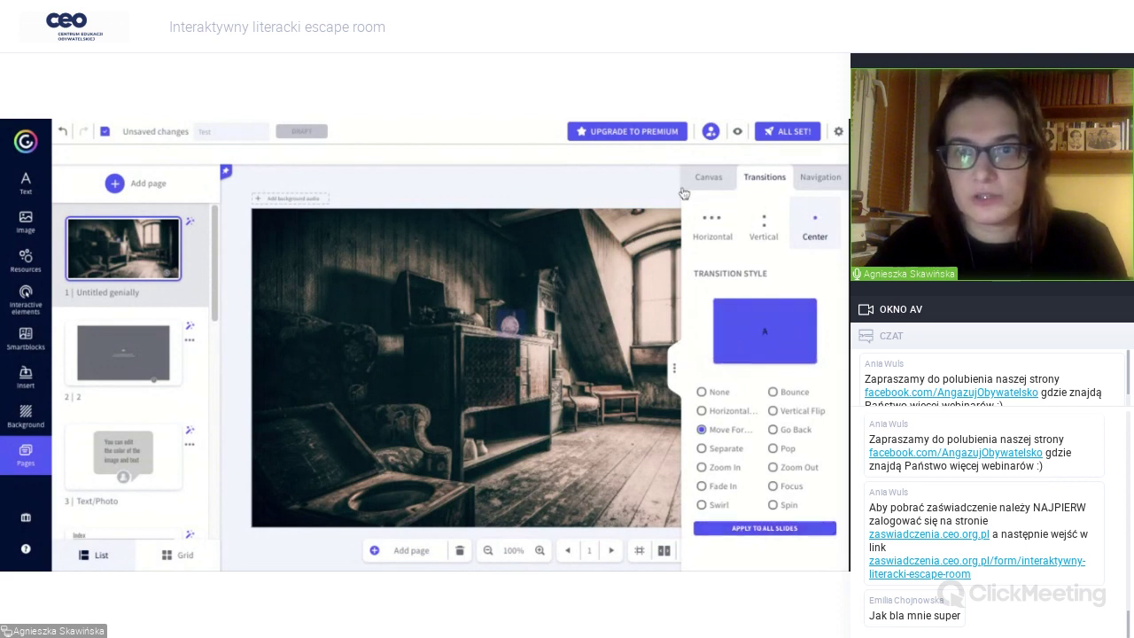
left_click(673, 372)
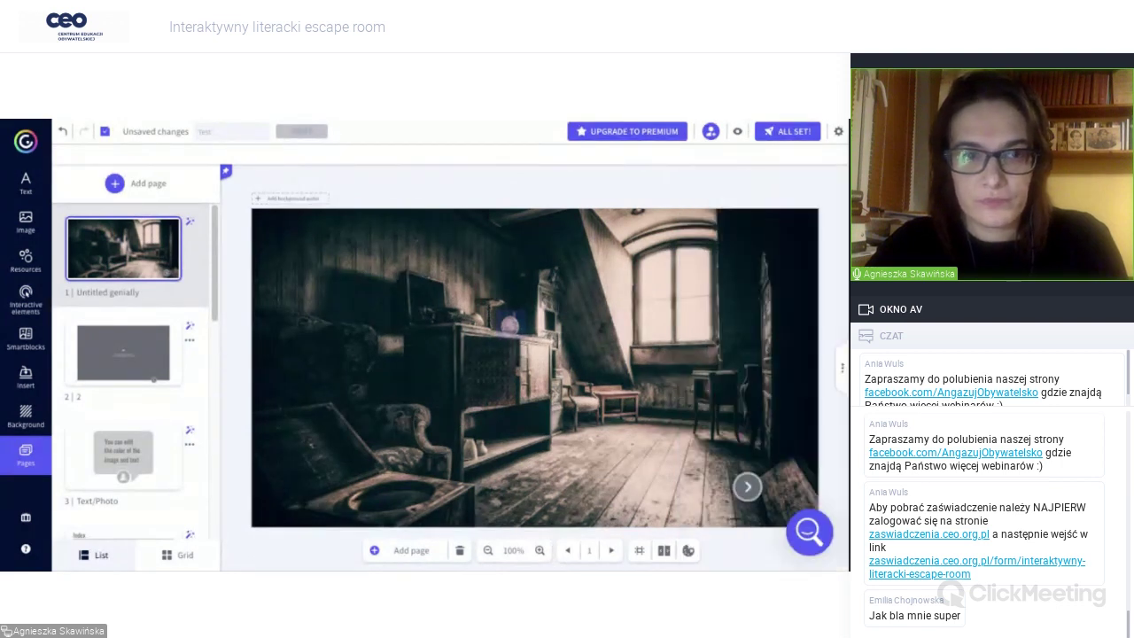
left_click_drag(213, 286, 214, 456)
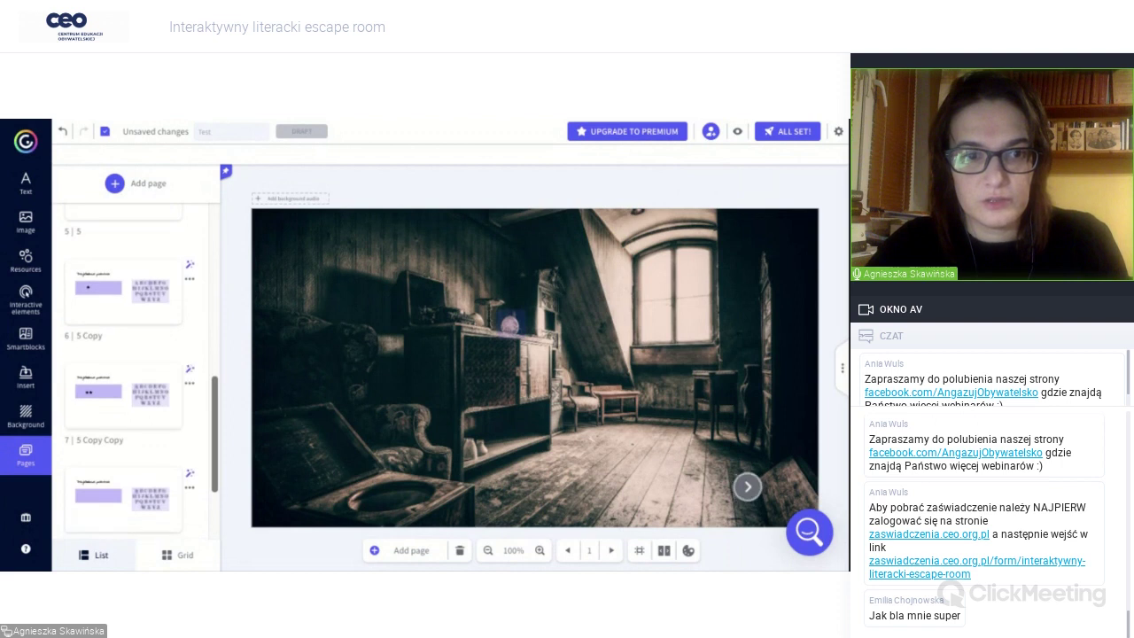
scroll(135, 372, "up", 10)
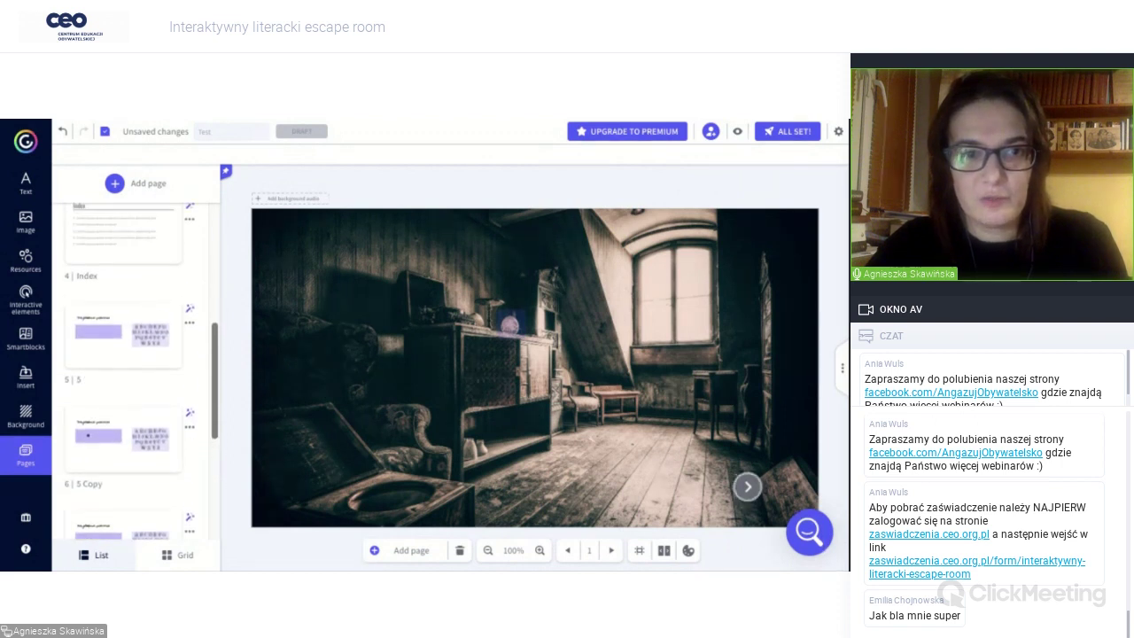
scroll(135, 372, "up", 1)
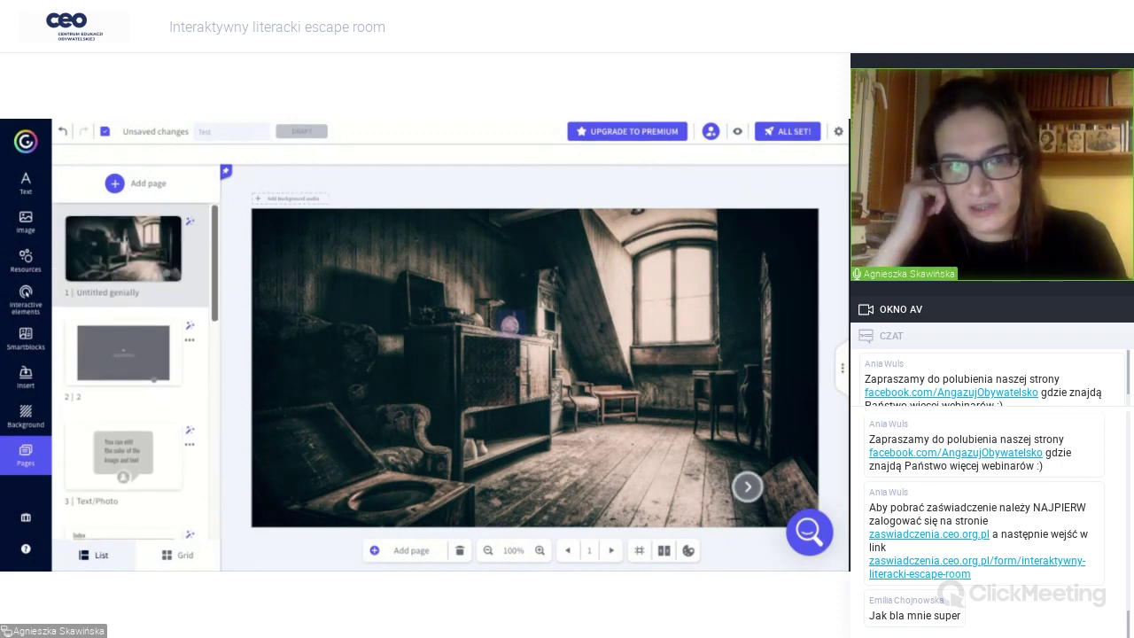